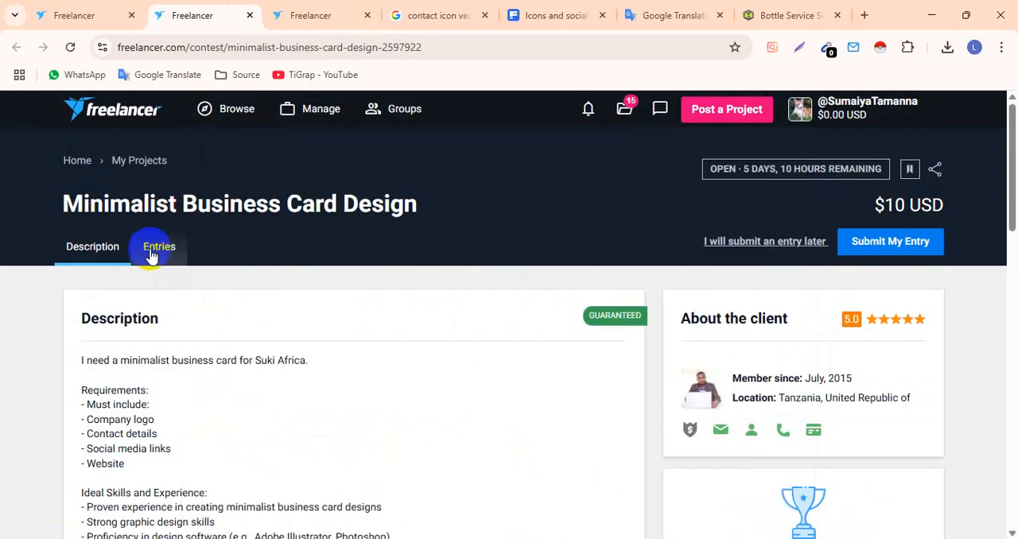
- Look over the submitted entries of the Minimalist Business Card Design contest and return to its description
{"action": "left_click", "coordinate": [153, 250]}
{"action": "scroll", "coordinate": [66, 262], "scroll_direction": "down", "scroll_amount": 1}
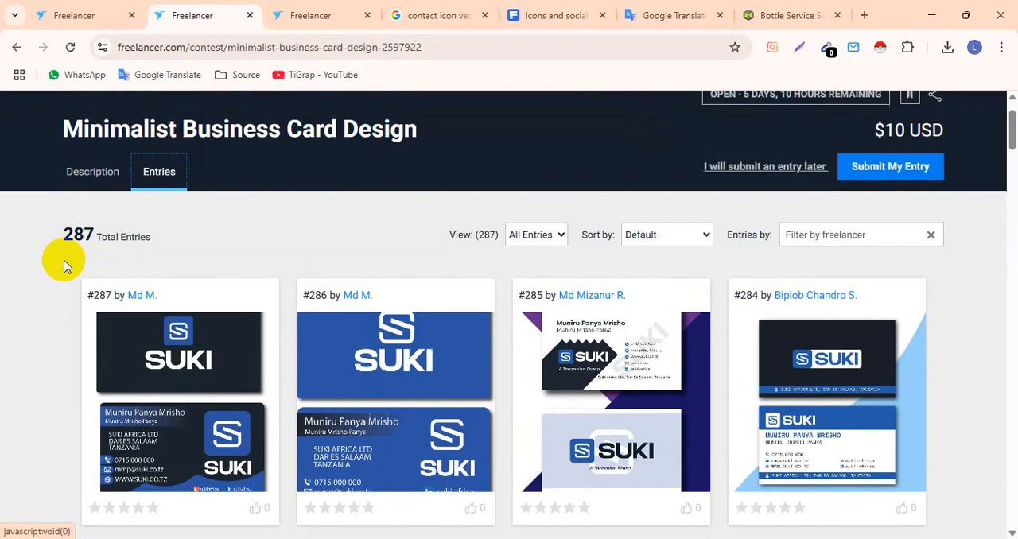
{"action": "left_click", "coordinate": [92, 173]}
- Read the Minimalist Employee ID Card Design contest brief, covering the required card information, ideal skills and the note about attached files
{"action": "left_click", "coordinate": [294, 6]}
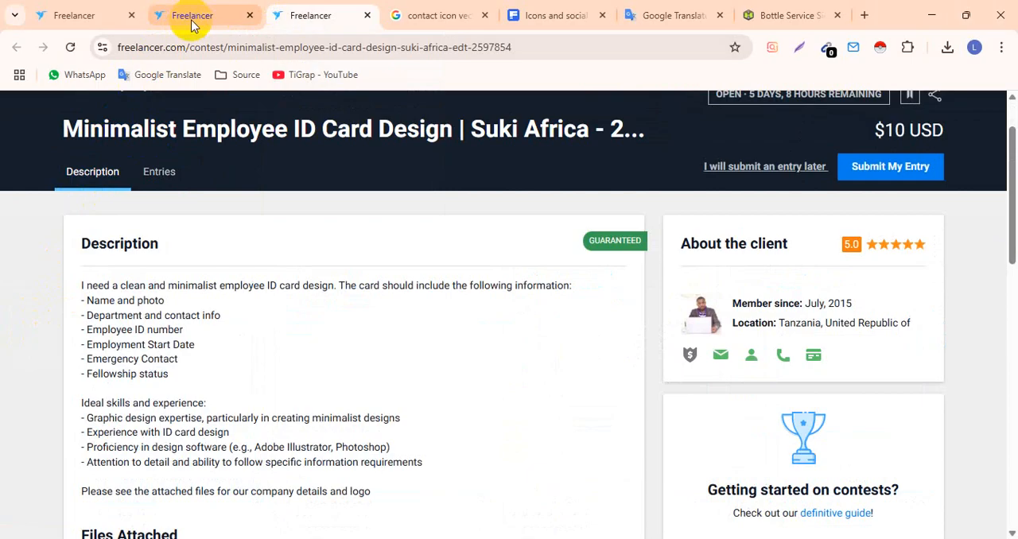
{"action": "scroll", "coordinate": [104, 266], "scroll_direction": "down", "scroll_amount": 1}
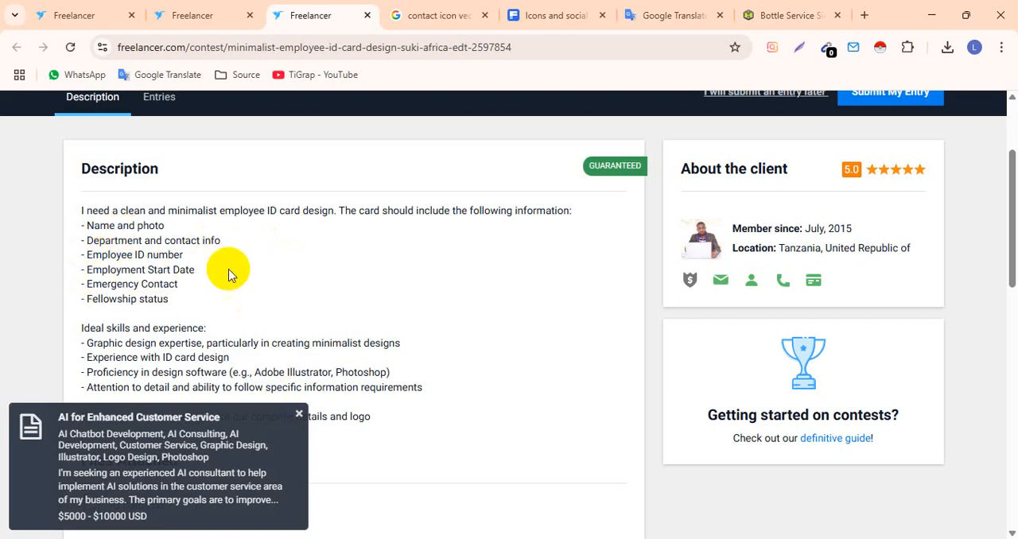
{"action": "left_click_drag", "start_coordinate": [103, 288], "coordinate": [188, 284]}
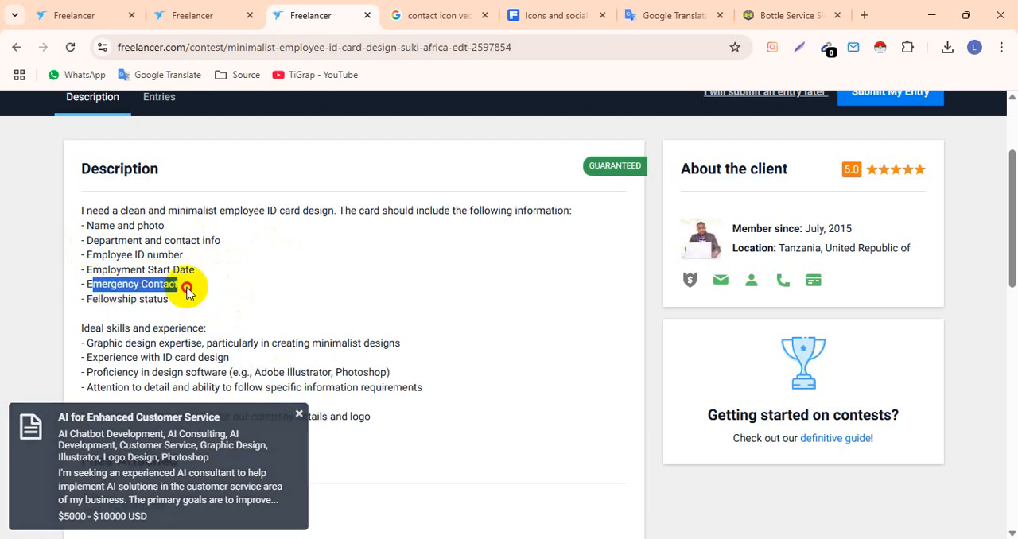
{"action": "left_click", "coordinate": [86, 318]}
{"action": "left_click_drag", "start_coordinate": [98, 299], "coordinate": [189, 301]}
{"action": "scroll", "coordinate": [188, 301], "scroll_direction": "down", "scroll_amount": 2}
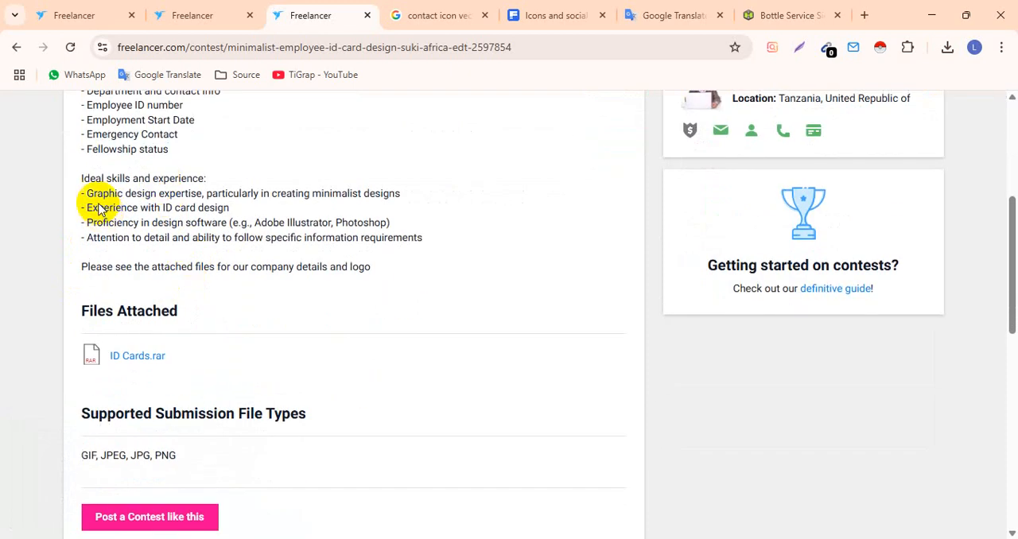
{"action": "left_click_drag", "start_coordinate": [392, 237], "coordinate": [95, 191]}
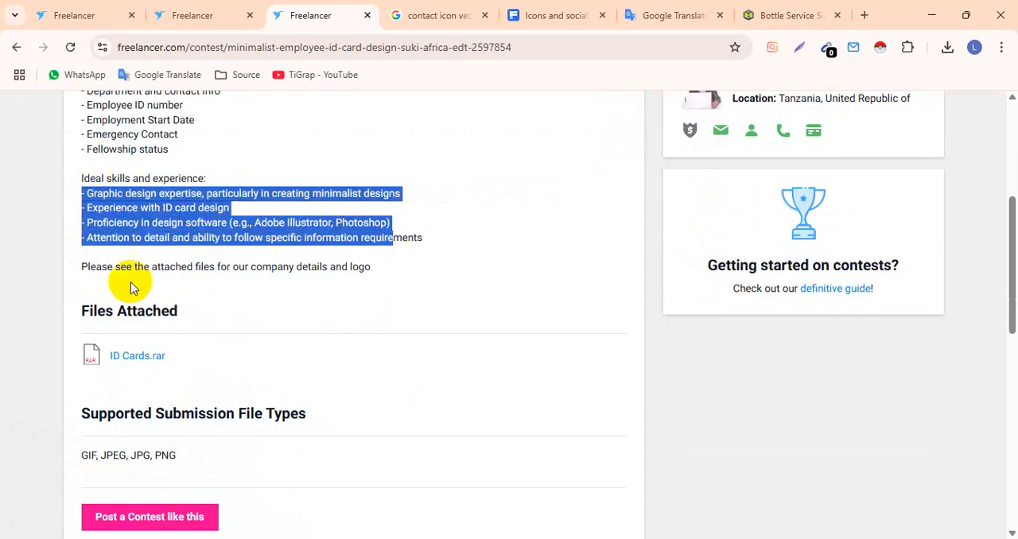
{"action": "left_click", "coordinate": [275, 275]}
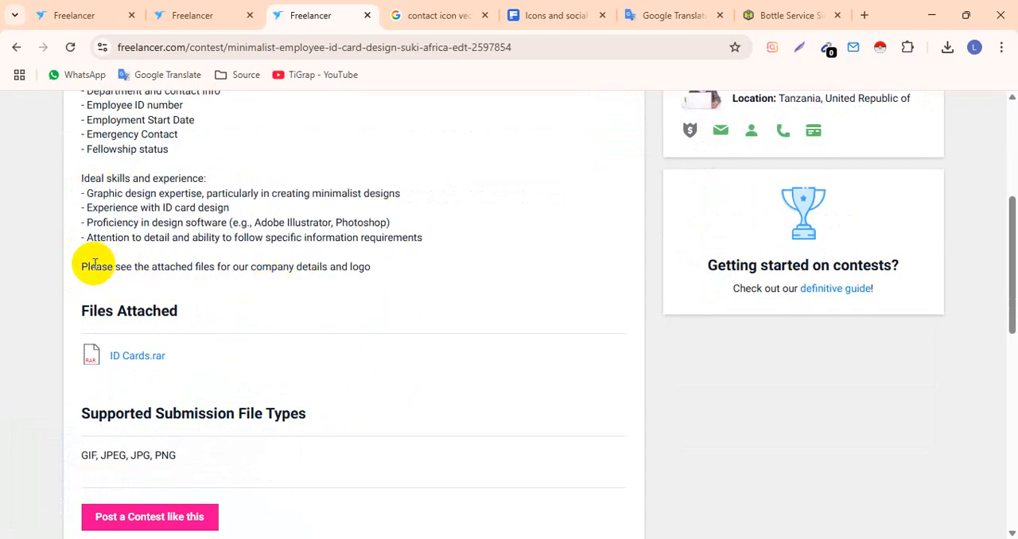
{"action": "left_click_drag", "start_coordinate": [95, 265], "coordinate": [377, 274]}
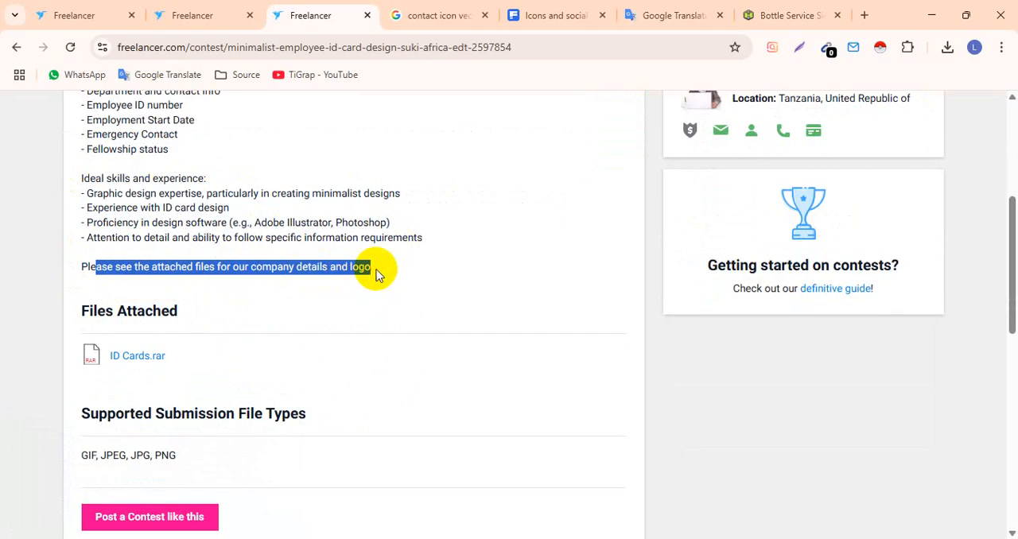
{"action": "left_click", "coordinate": [412, 259]}
- Download the attached ID Cards.rar file from the employee ID card contest and close its preview
{"action": "left_click", "coordinate": [157, 367]}
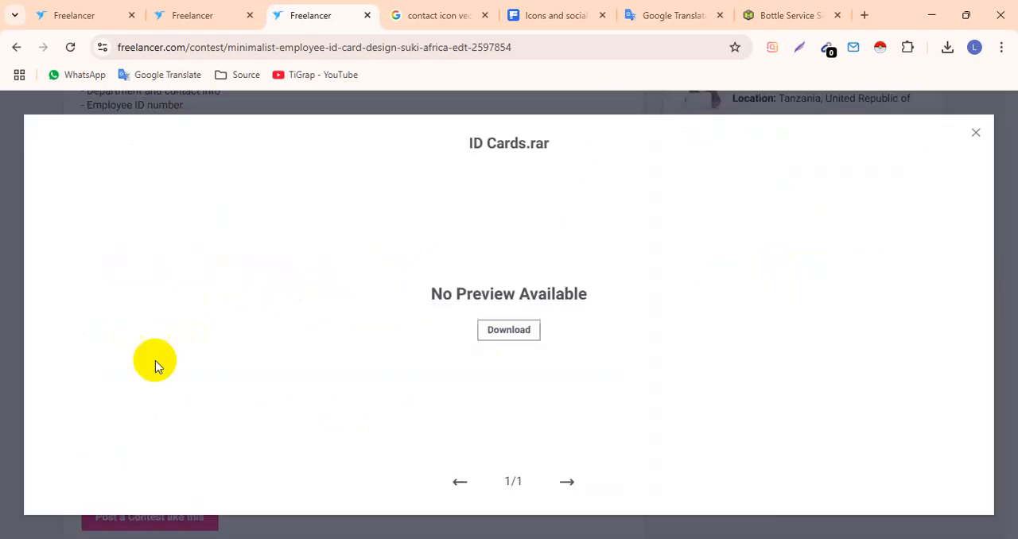
{"action": "left_click", "coordinate": [509, 334]}
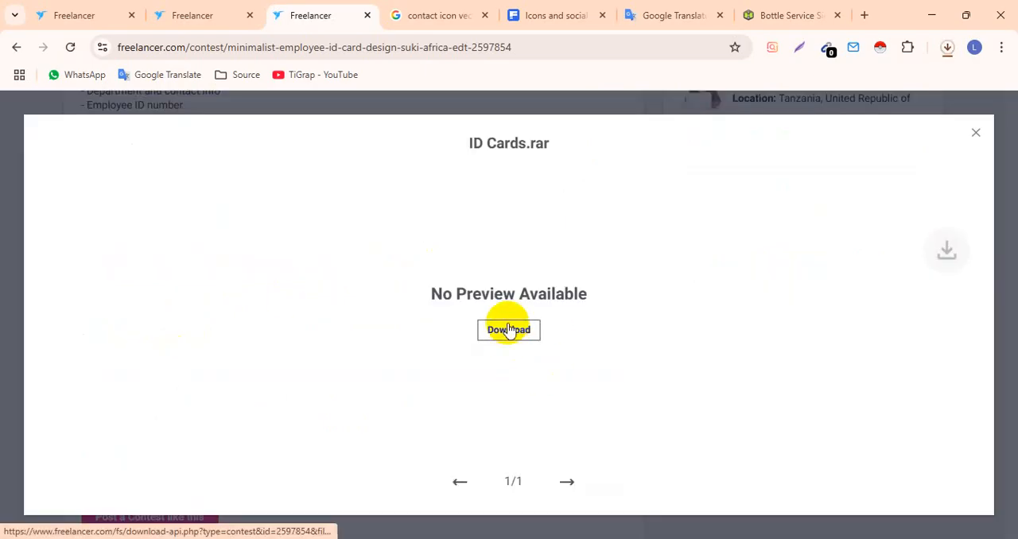
{"action": "left_click", "coordinate": [975, 137]}
{"action": "scroll", "coordinate": [341, 212], "scroll_direction": "up", "scroll_amount": 5}
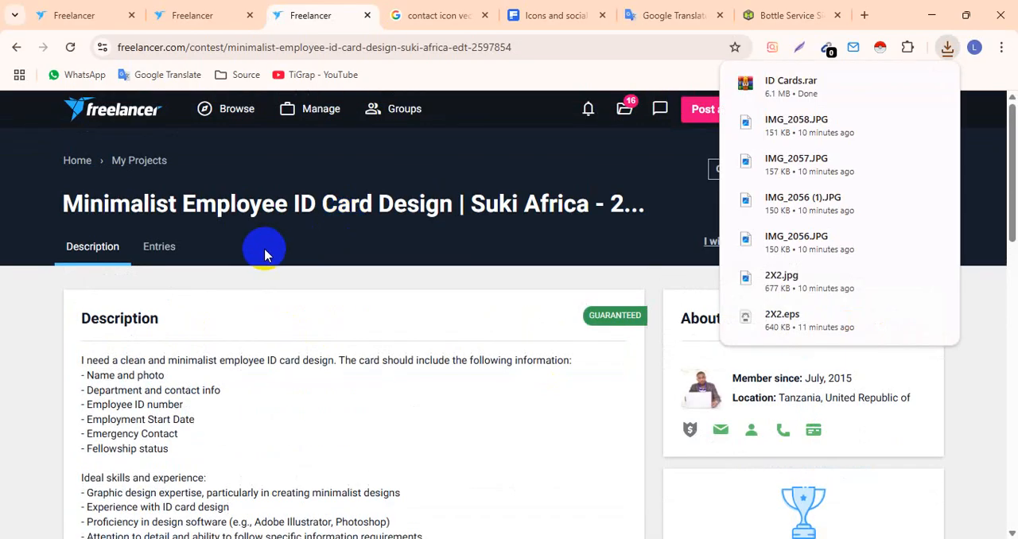
- Extract ID Cards.rar in the Downloads folder and open the resulting ID Cards folder
{"action": "left_click", "coordinate": [907, 84]}
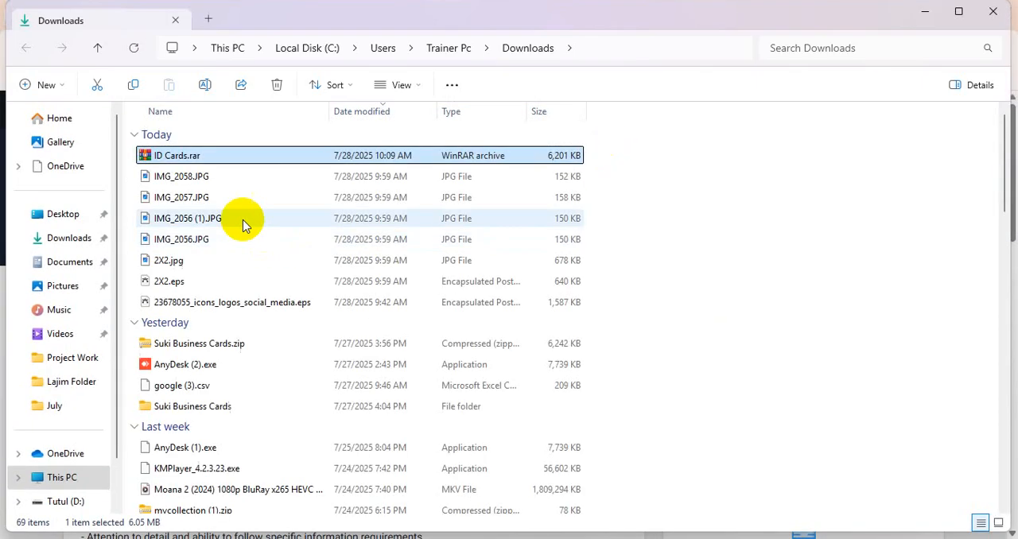
{"action": "right_click", "coordinate": [196, 157]}
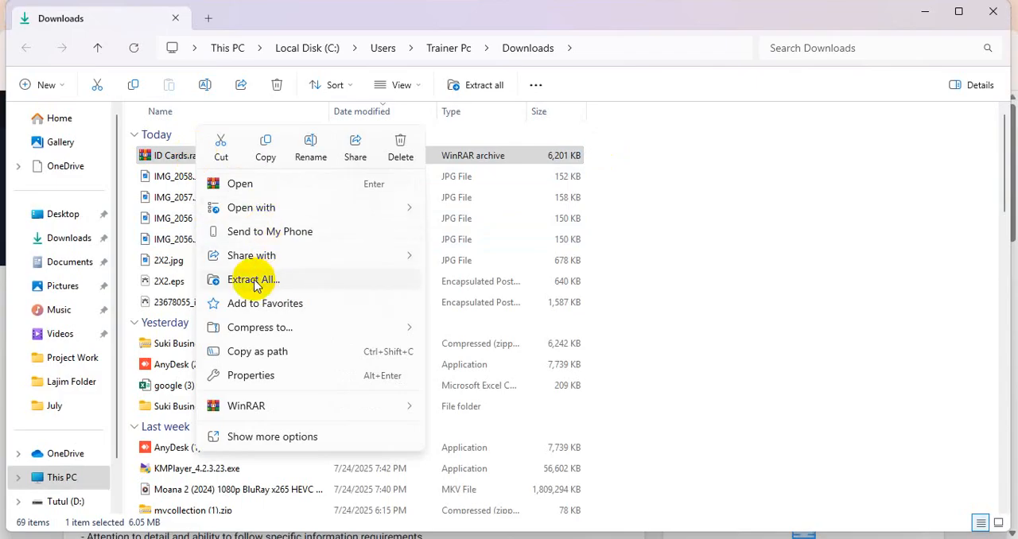
{"action": "left_click", "coordinate": [254, 280]}
{"action": "left_click", "coordinate": [643, 418]}
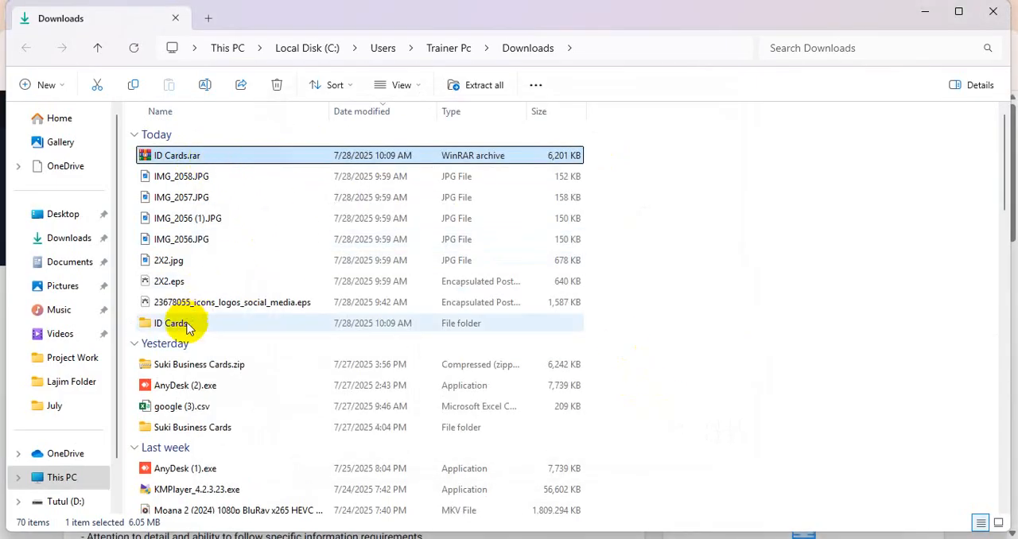
{"action": "double_click", "coordinate": [188, 325]}
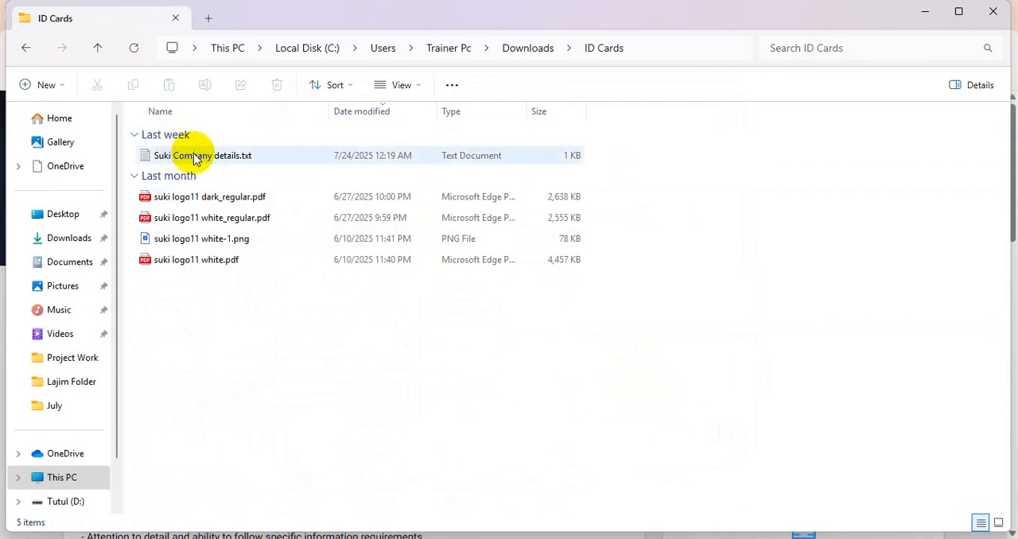
- View the logo image suki logo11 white-1.png and close the viewer
{"action": "left_click", "coordinate": [199, 199]}
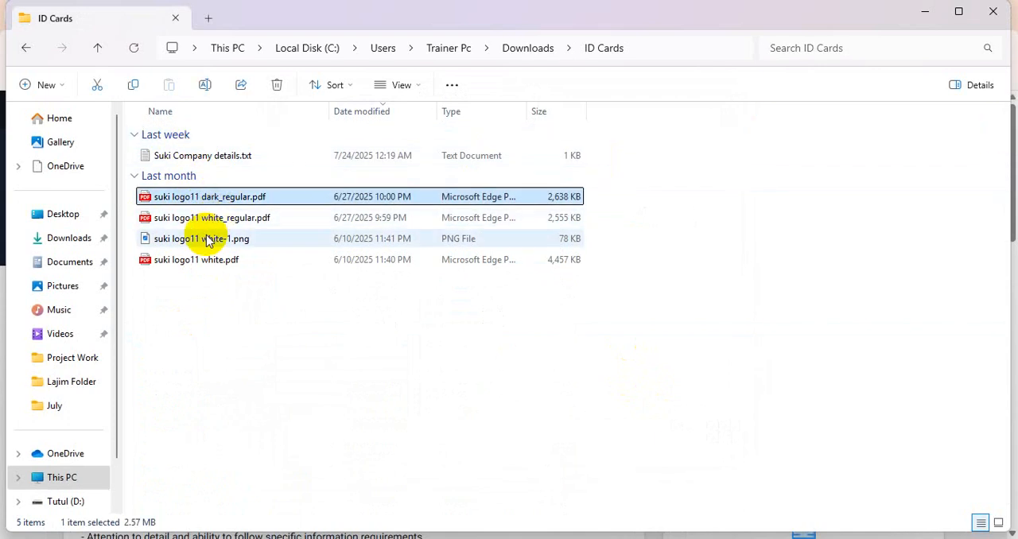
{"action": "left_click", "coordinate": [207, 241]}
{"action": "double_click", "coordinate": [196, 237]}
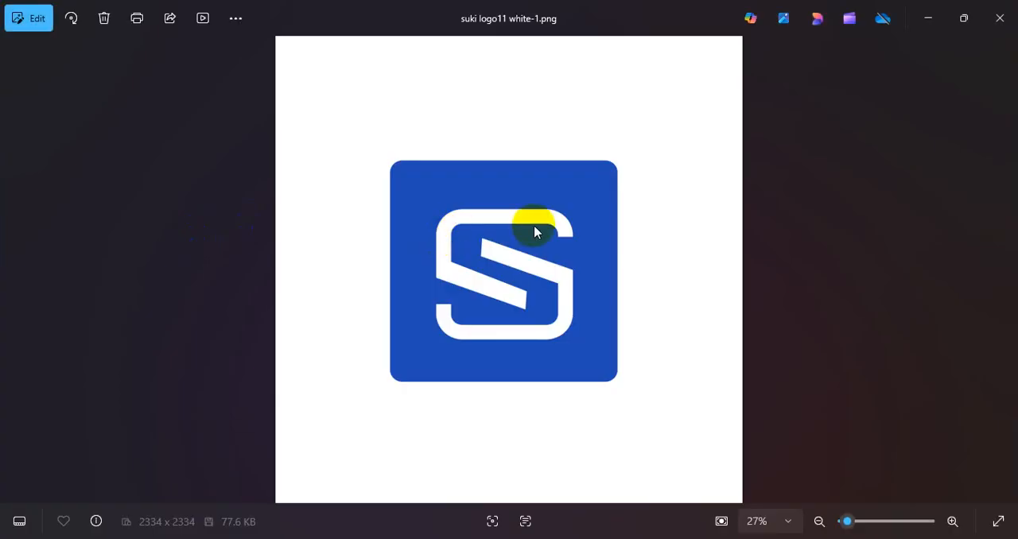
{"action": "left_click", "coordinate": [999, 18]}
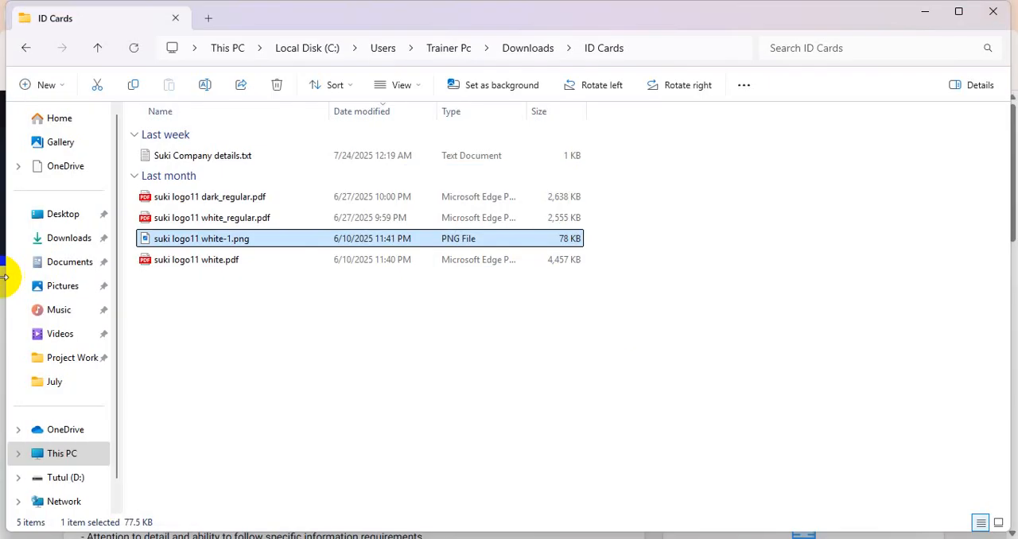
- Inspect the logo in suki logo11 white.pdf and close the PDF viewer window
{"action": "double_click", "coordinate": [185, 258]}
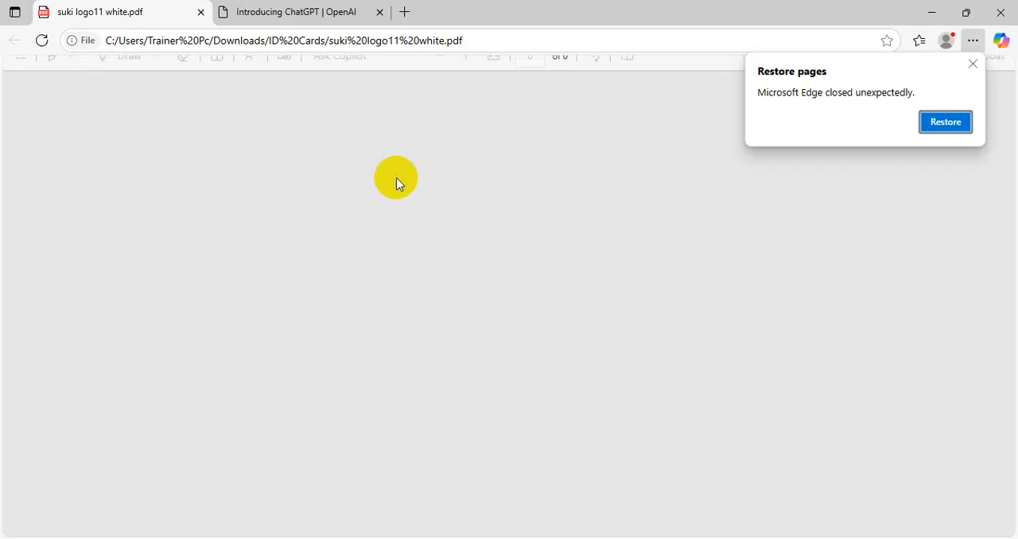
{"action": "scroll", "coordinate": [472, 359], "scroll_direction": "down", "scroll_amount": 5}
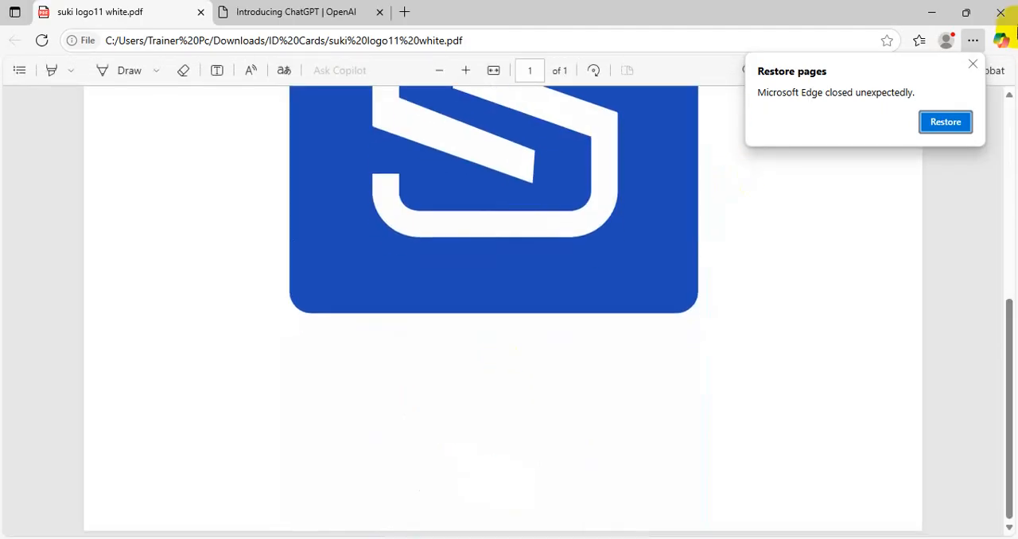
{"action": "left_click", "coordinate": [280, 7]}
{"action": "left_click", "coordinate": [1000, 12]}
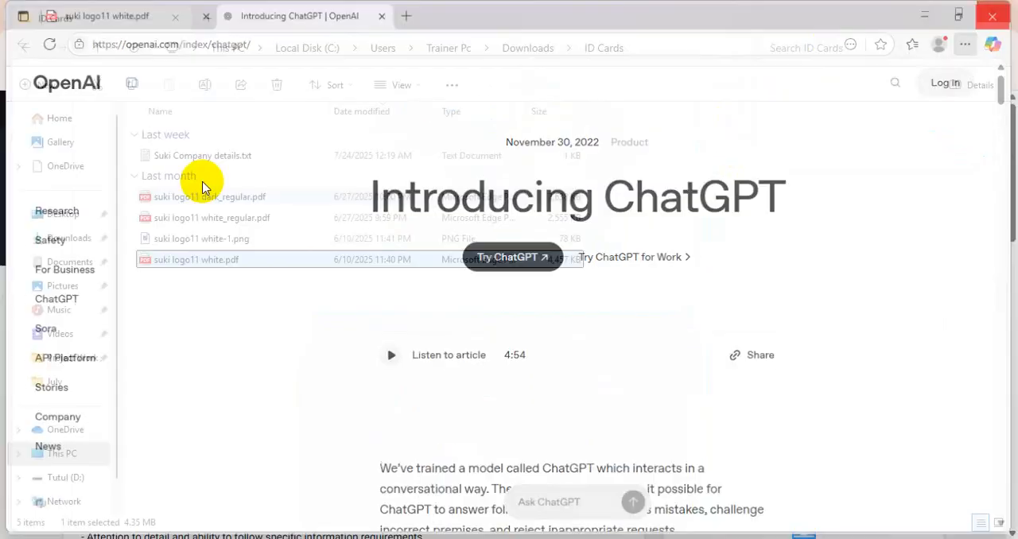
- Inspect the logo in suki logo11 dark_regular.pdf and close the PDF viewer
{"action": "left_click", "coordinate": [245, 219]}
{"action": "double_click", "coordinate": [245, 196]}
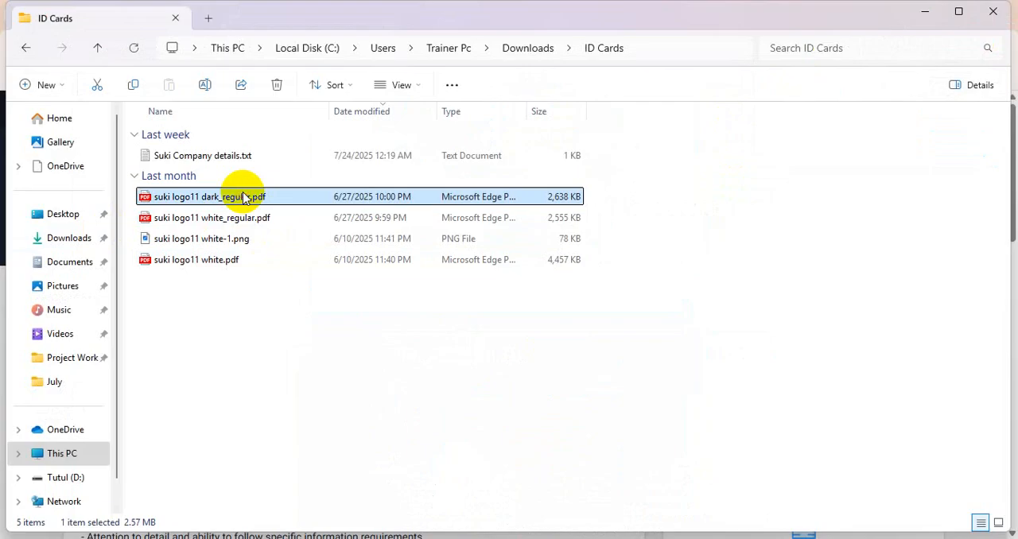
{"action": "scroll", "coordinate": [529, 254], "scroll_direction": "down", "scroll_amount": 4}
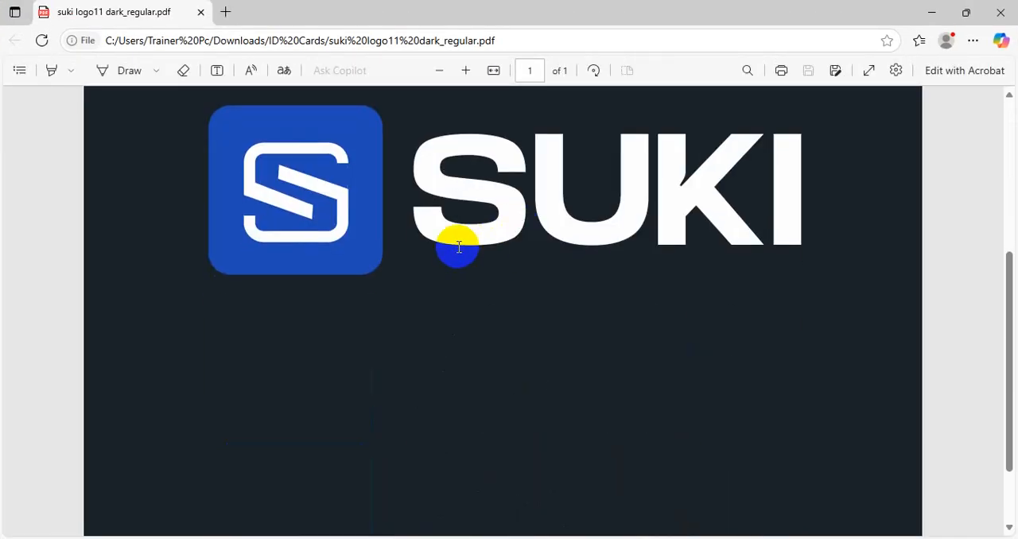
{"action": "scroll", "coordinate": [732, 177], "scroll_direction": "up", "scroll_amount": 4}
{"action": "left_click", "coordinate": [1000, 12]}
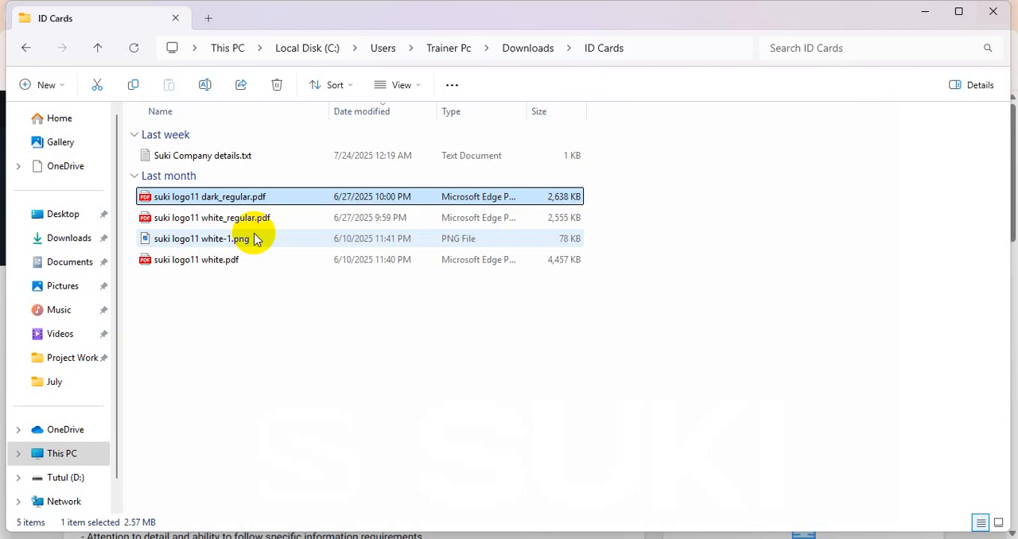
- Read the employee information, company details and deliverables in Suki Company details.txt, and put the text window away
{"action": "left_click", "coordinate": [213, 159]}
{"action": "double_click", "coordinate": [213, 159]}
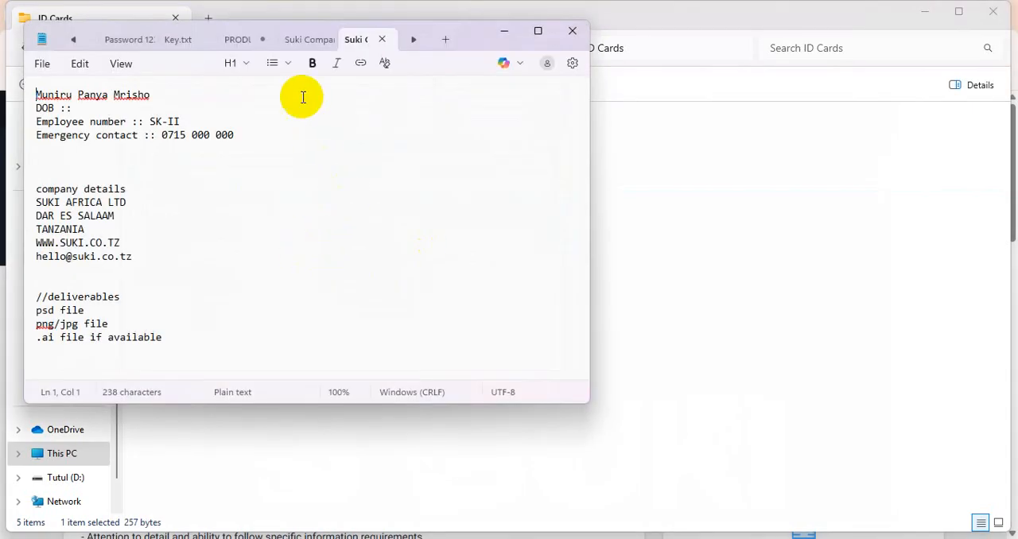
{"action": "left_click", "coordinate": [535, 33]}
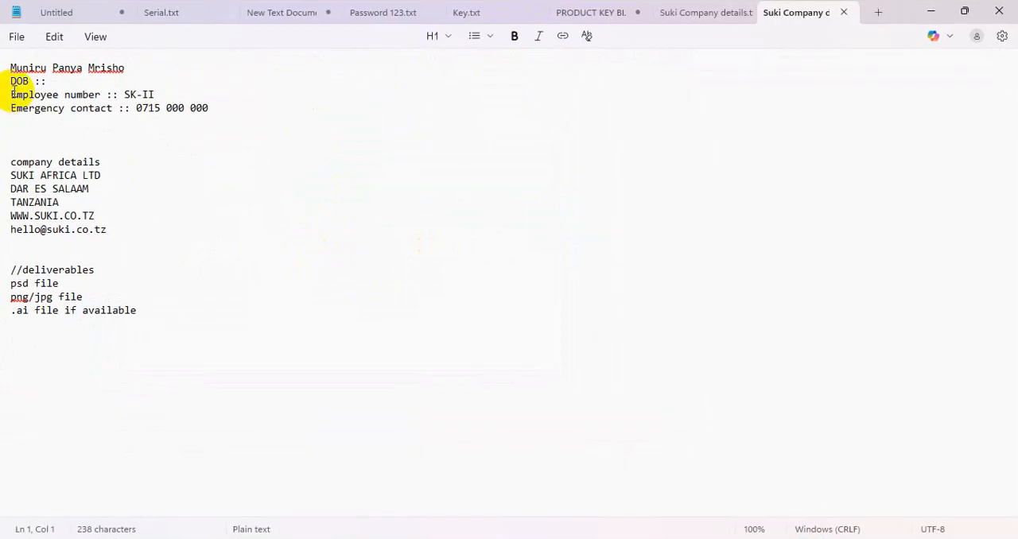
{"action": "left_click_drag", "start_coordinate": [143, 69], "coordinate": [2, 81]}
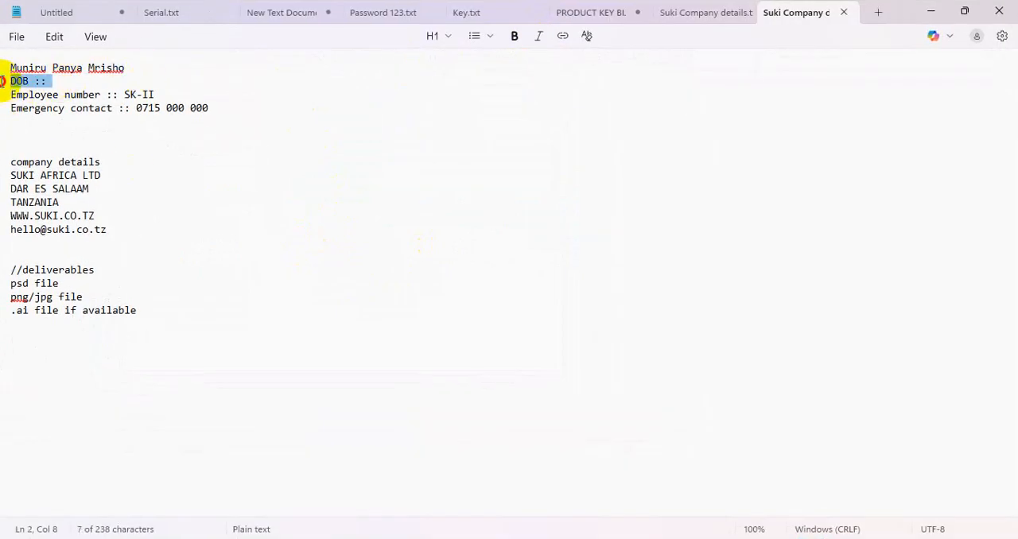
{"action": "left_click", "coordinate": [272, 100]}
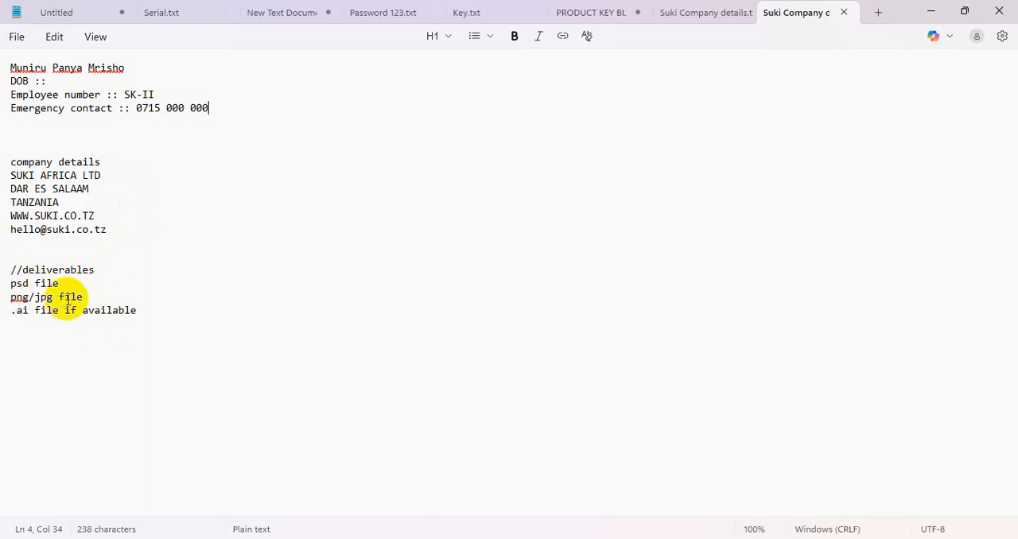
{"action": "left_click_drag", "start_coordinate": [137, 310], "coordinate": [2, 273]}
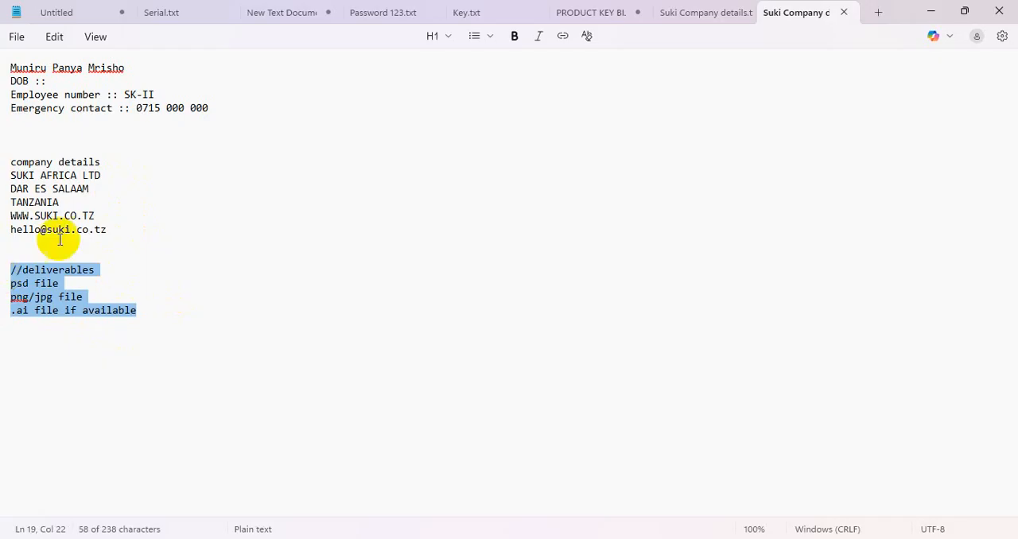
{"action": "left_click", "coordinate": [940, 12]}
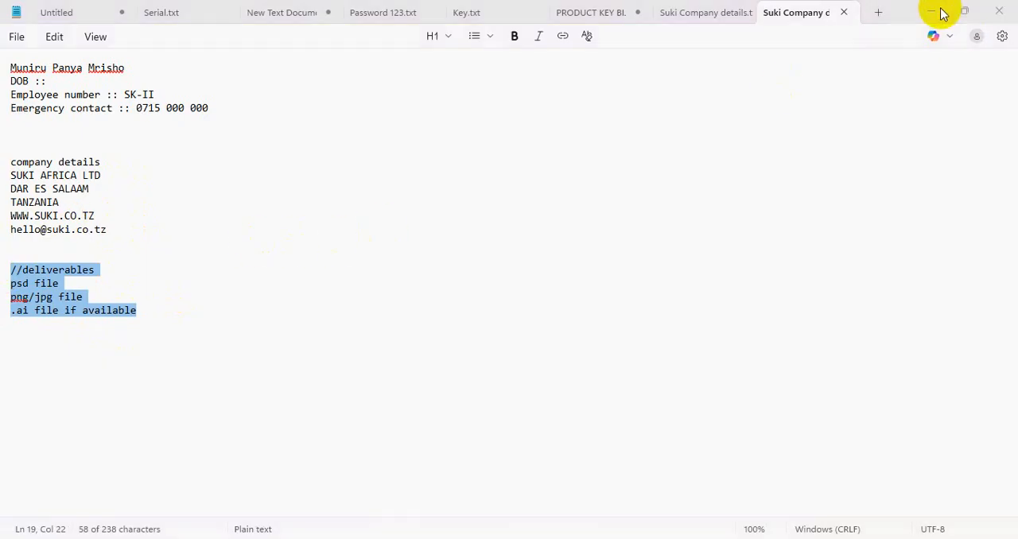
- Switch back to Chrome and review the Minimalist Business Card Design contest's requirements, final delivery files and attachment
{"action": "left_click", "coordinate": [434, 538]}
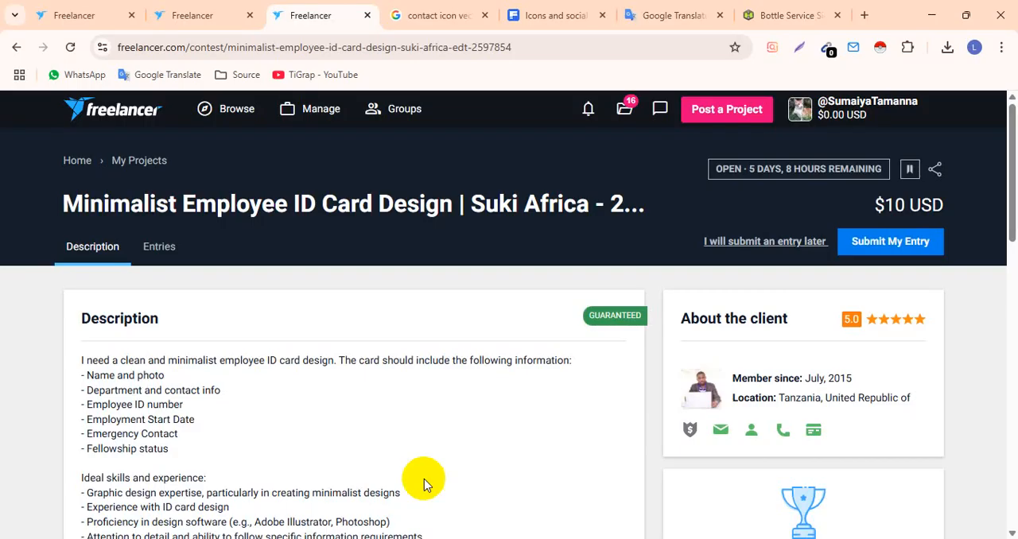
{"action": "left_click", "coordinate": [220, 26]}
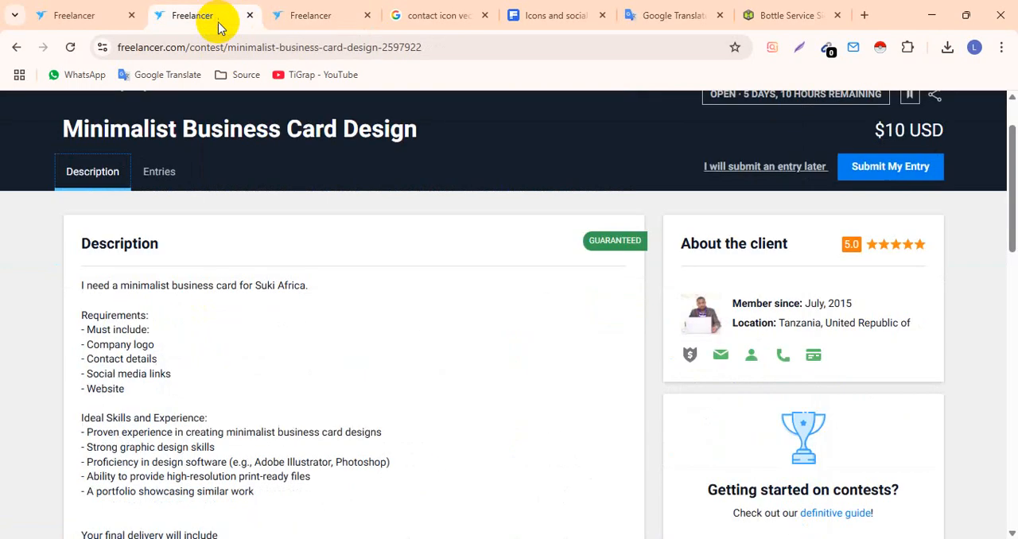
{"action": "scroll", "coordinate": [112, 350], "scroll_direction": "down", "scroll_amount": 4}
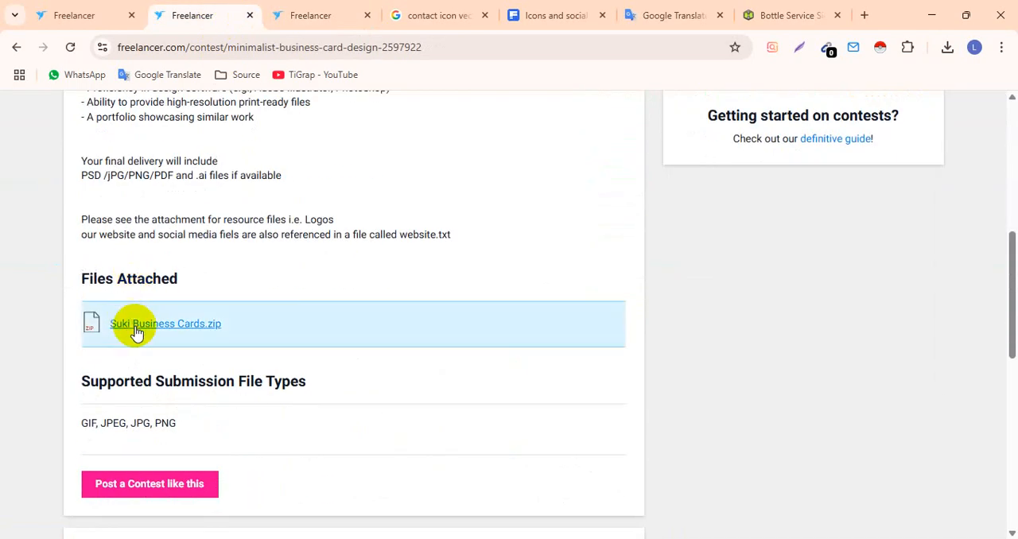
{"action": "scroll", "coordinate": [136, 329], "scroll_direction": "up", "scroll_amount": 4}
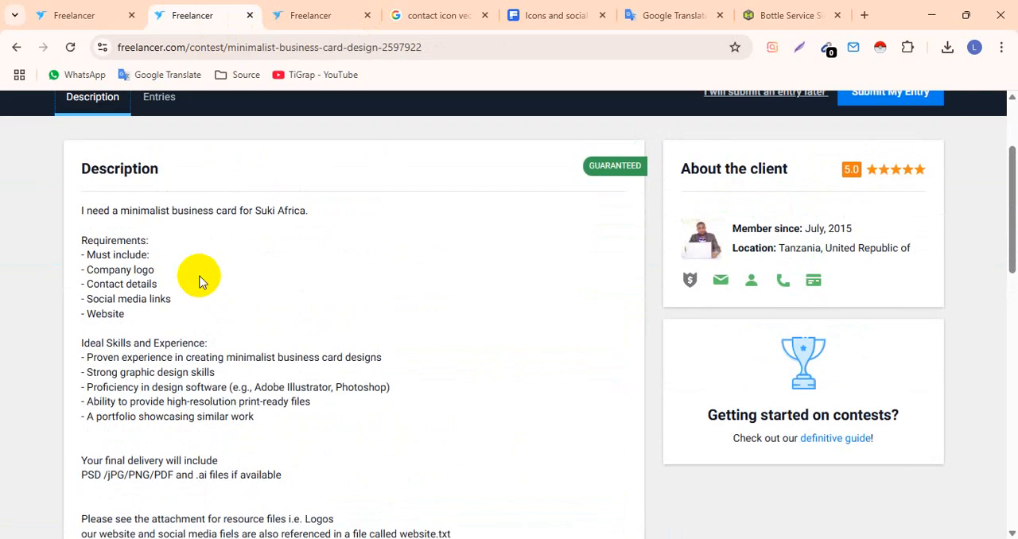
{"action": "scroll", "coordinate": [159, 186], "scroll_direction": "up", "scroll_amount": 1}
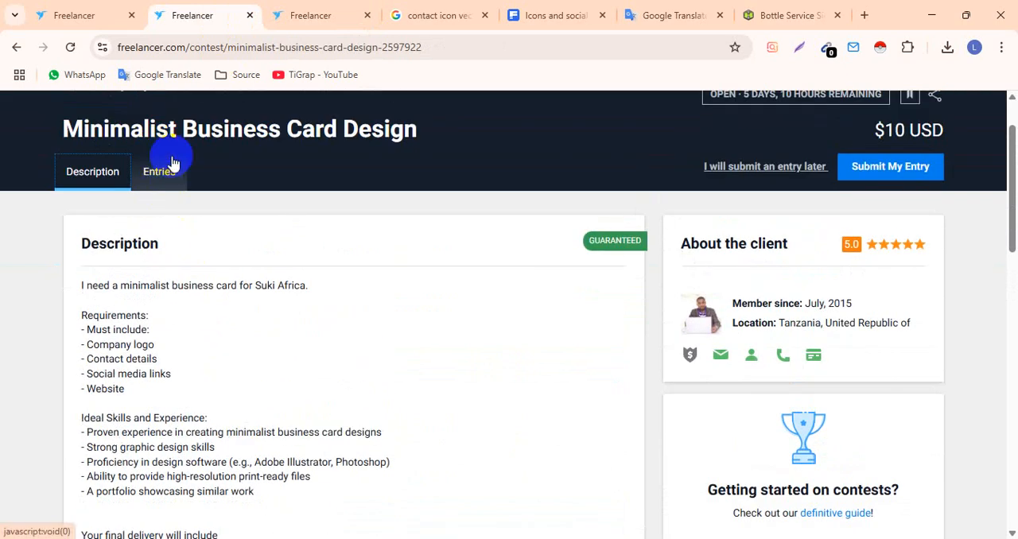
- Open the entries of the Minimalist Employee ID Card Design contest and inspect entry #107 enlarged
{"action": "left_click", "coordinate": [280, 16]}
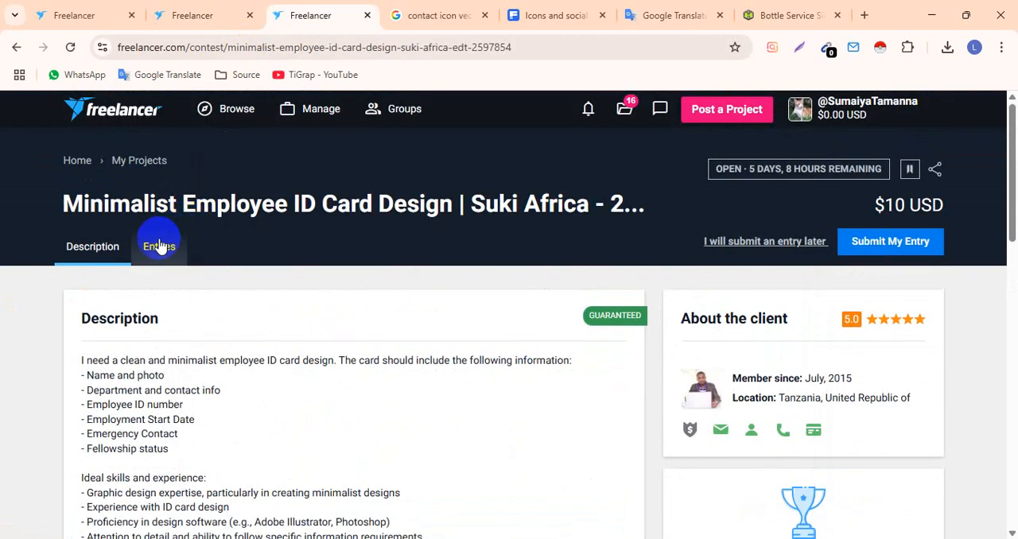
{"action": "left_click", "coordinate": [159, 245]}
{"action": "scroll", "coordinate": [4, 370], "scroll_direction": "down", "scroll_amount": 2}
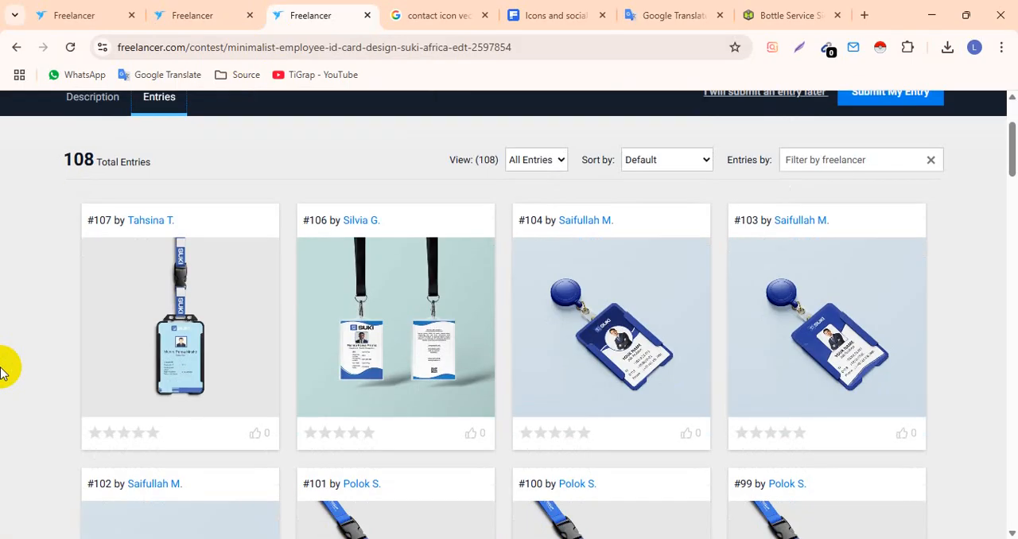
{"action": "scroll", "coordinate": [4, 370], "scroll_direction": "down", "scroll_amount": 2}
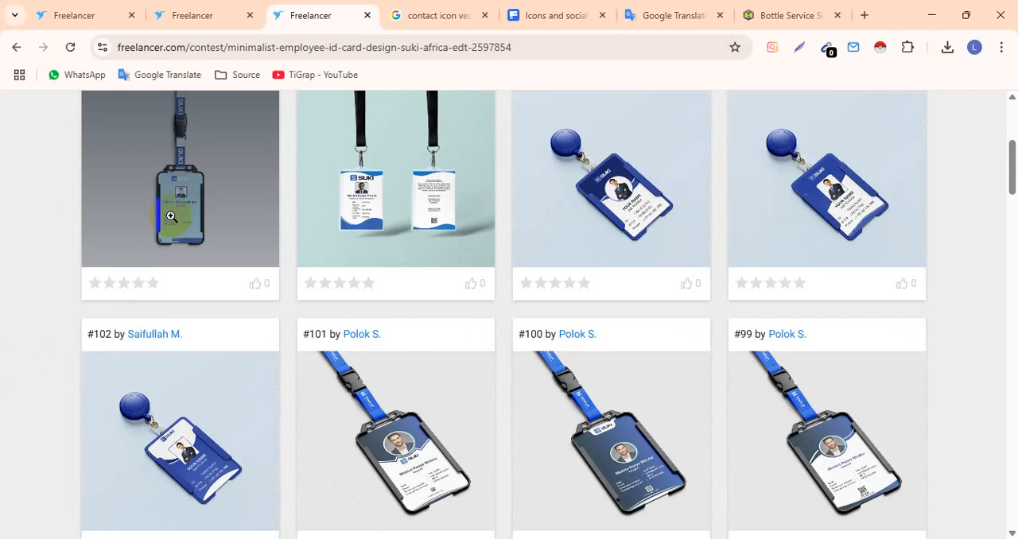
{"action": "left_click", "coordinate": [252, 210]}
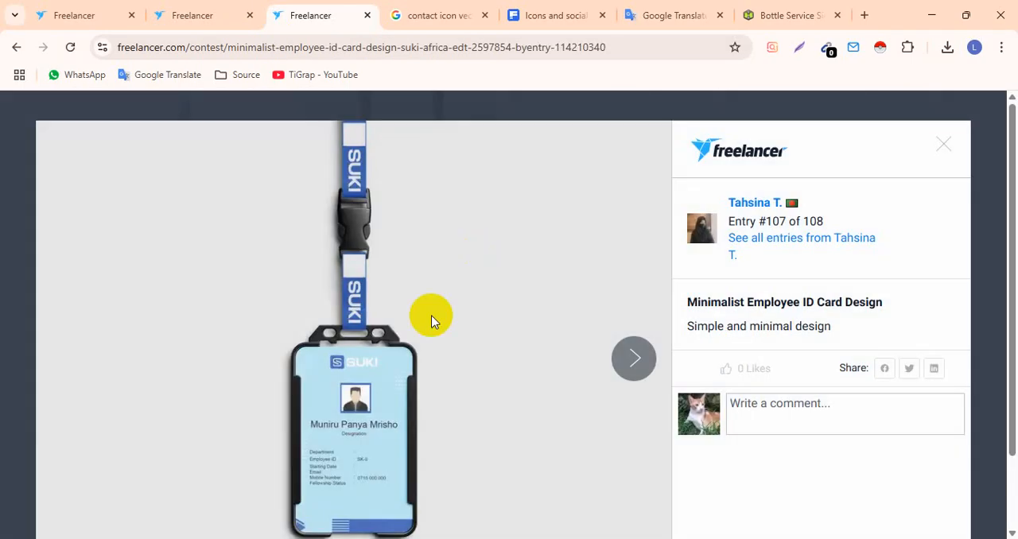
{"action": "left_click", "coordinate": [937, 154]}
- Browse the other submitted ID card entries to compare their layouts, colours and mockups
{"action": "scroll", "coordinate": [834, 220], "scroll_direction": "down", "scroll_amount": 5}
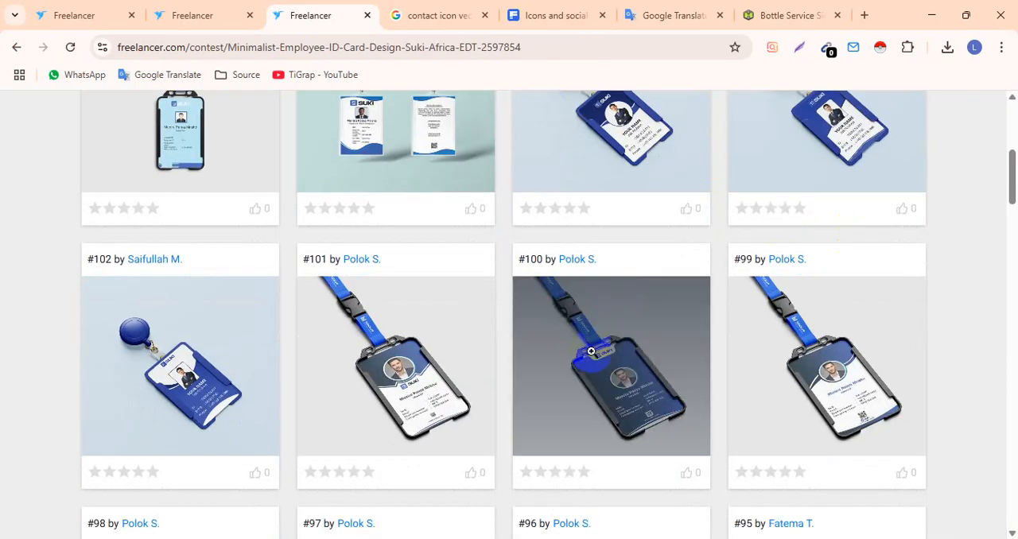
{"action": "scroll", "coordinate": [571, 362], "scroll_direction": "up", "scroll_amount": 2}
{"action": "scroll", "coordinate": [422, 309], "scroll_direction": "down", "scroll_amount": 3}
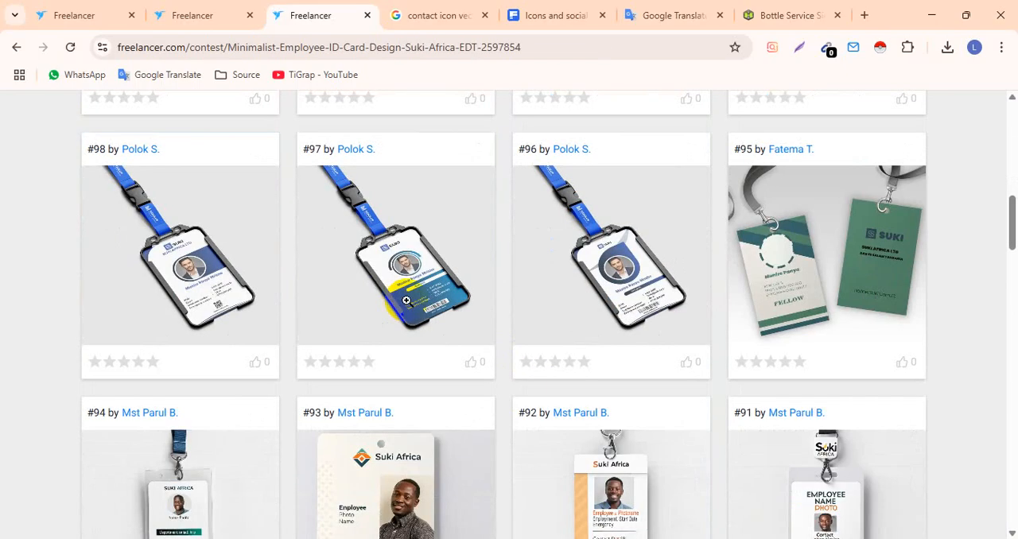
{"action": "scroll", "coordinate": [809, 271], "scroll_direction": "down", "scroll_amount": 3}
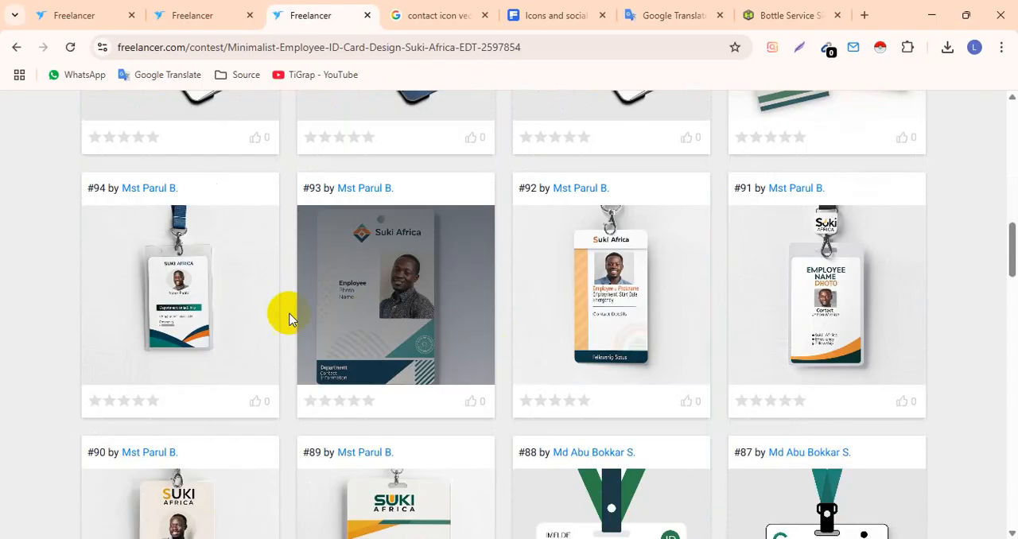
{"action": "scroll", "coordinate": [184, 318], "scroll_direction": "down", "scroll_amount": 2}
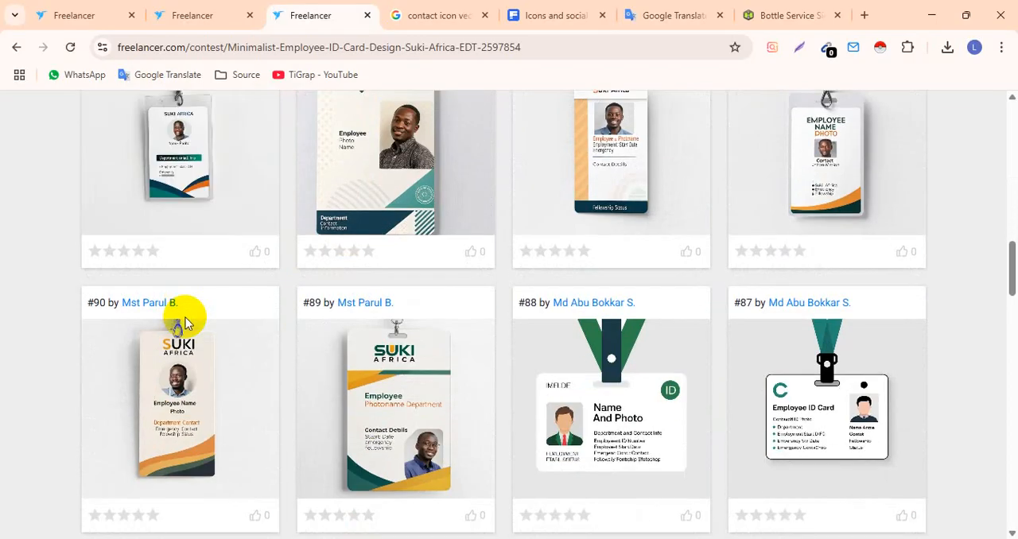
{"action": "scroll", "coordinate": [184, 318], "scroll_direction": "down", "scroll_amount": 1}
{"action": "scroll", "coordinate": [182, 310], "scroll_direction": "up", "scroll_amount": 1}
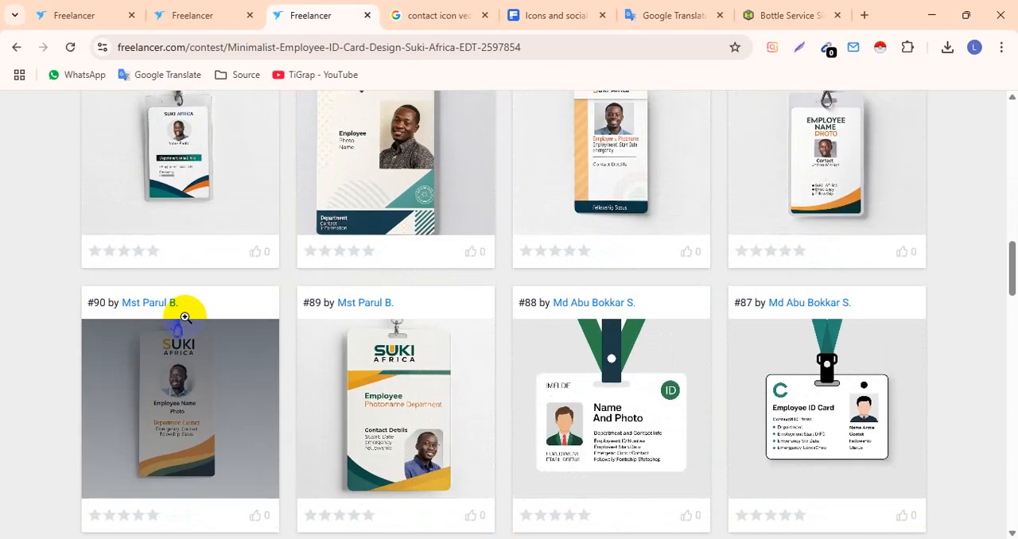
{"action": "scroll", "coordinate": [254, 279], "scroll_direction": "up", "scroll_amount": 14}
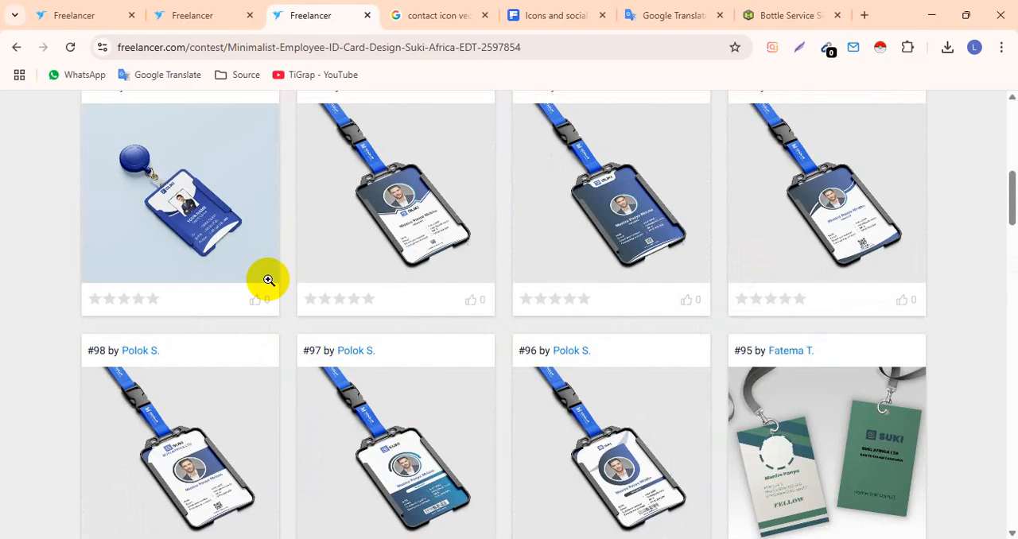
{"action": "scroll", "coordinate": [246, 277], "scroll_direction": "up", "scroll_amount": 3}
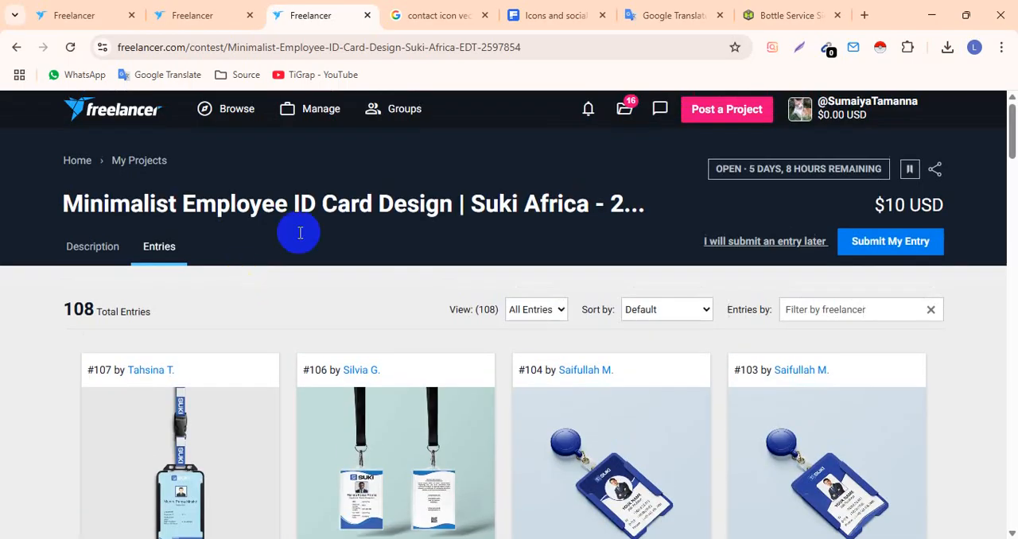
- Search Google for "standard id card size" in a new browser tab
{"action": "left_click", "coordinate": [864, 15]}
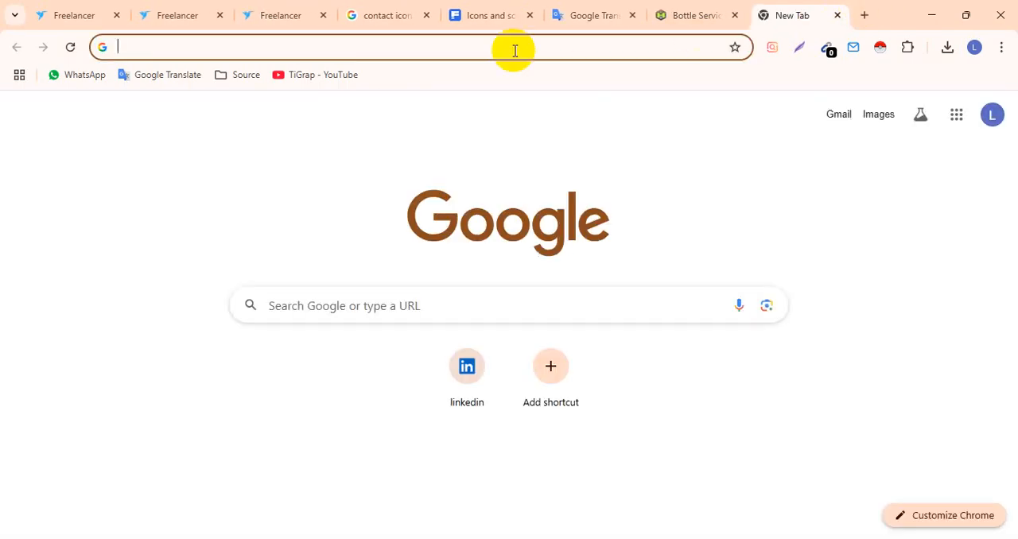
{"action": "type", "text": "ID card "}
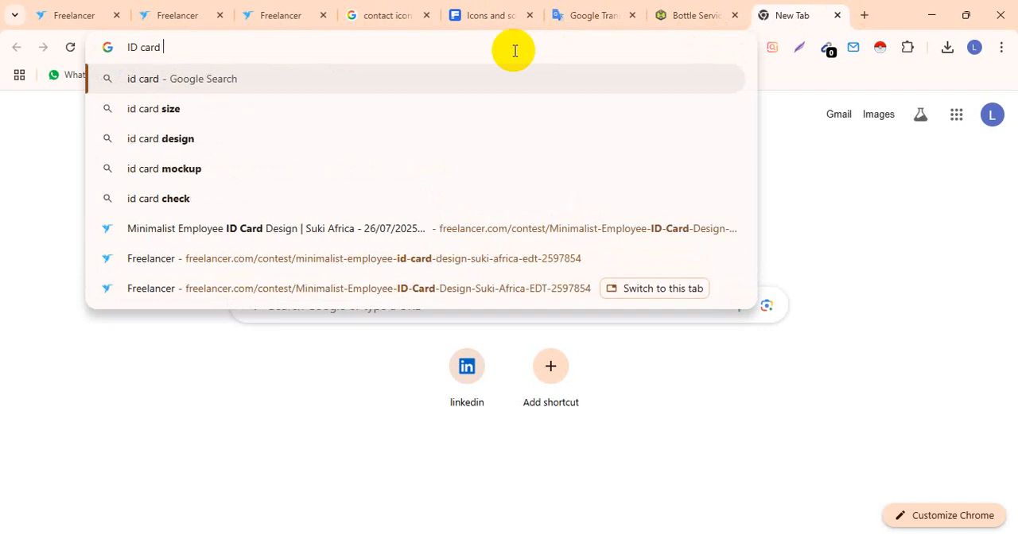
{"action": "type", "text": "stand"}
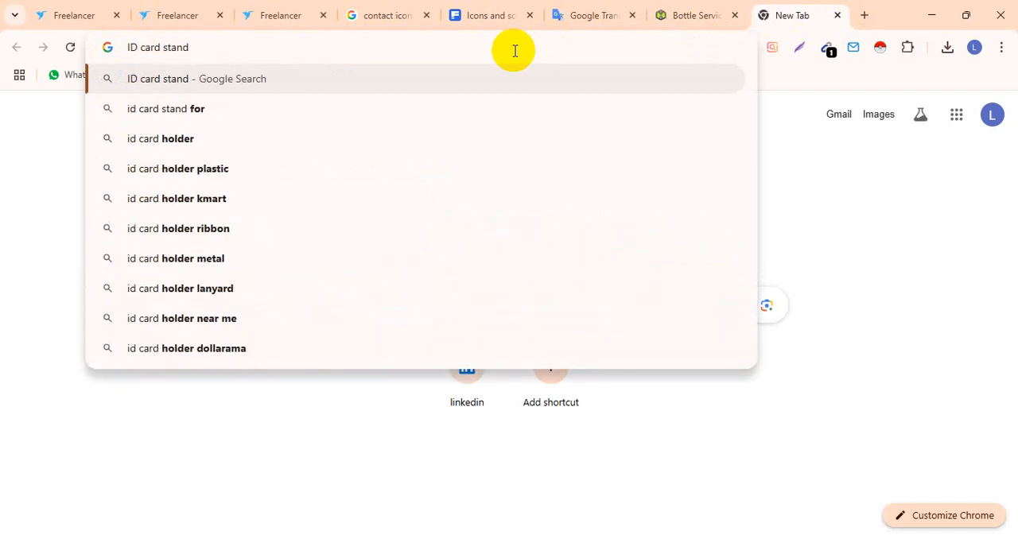
{"action": "type", "text": " s"}
{"action": "key", "text": "Down"}
{"action": "key", "text": "Down"}
{"action": "key", "text": "Return"}
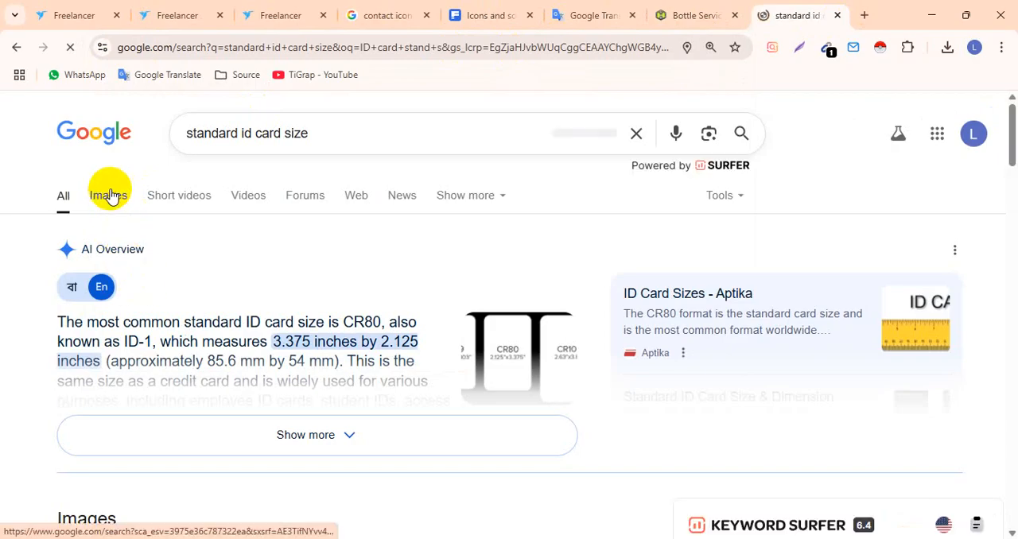
- Examine the image results and the overview text for the standard ID card dimensions, enlarging the Employee ID Badges size diagram
{"action": "left_click", "coordinate": [107, 198]}
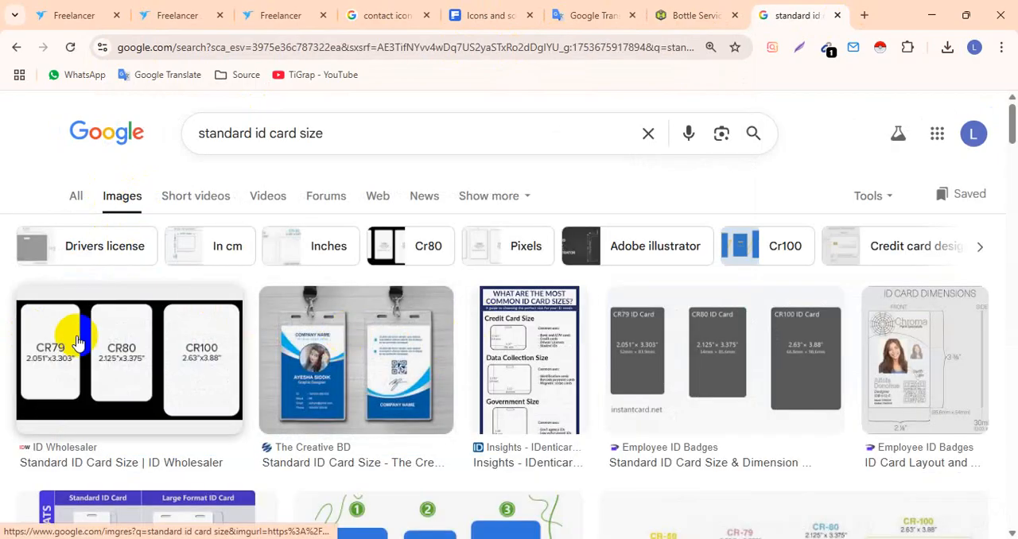
{"action": "scroll", "coordinate": [106, 334], "scroll_direction": "down", "scroll_amount": 2}
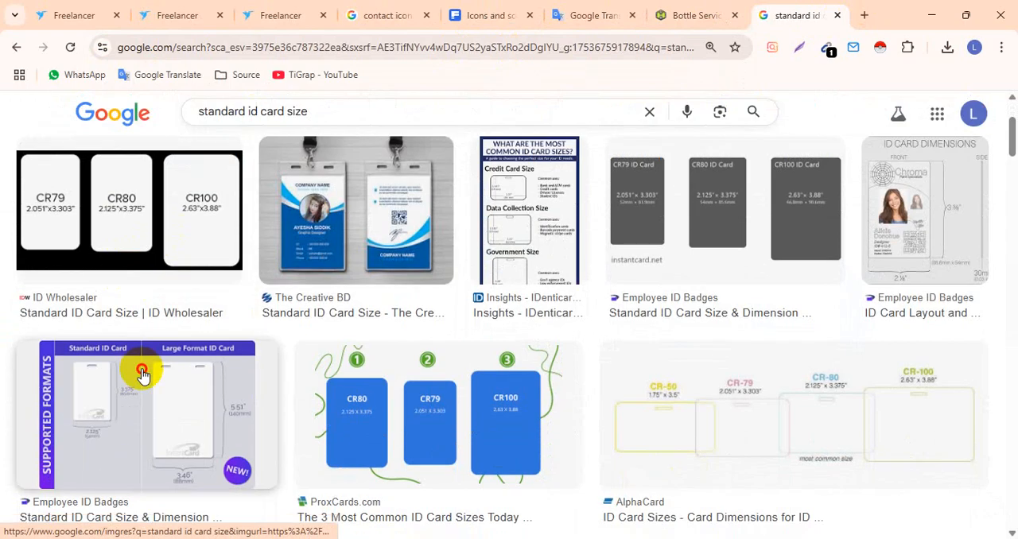
{"action": "left_click", "coordinate": [154, 364]}
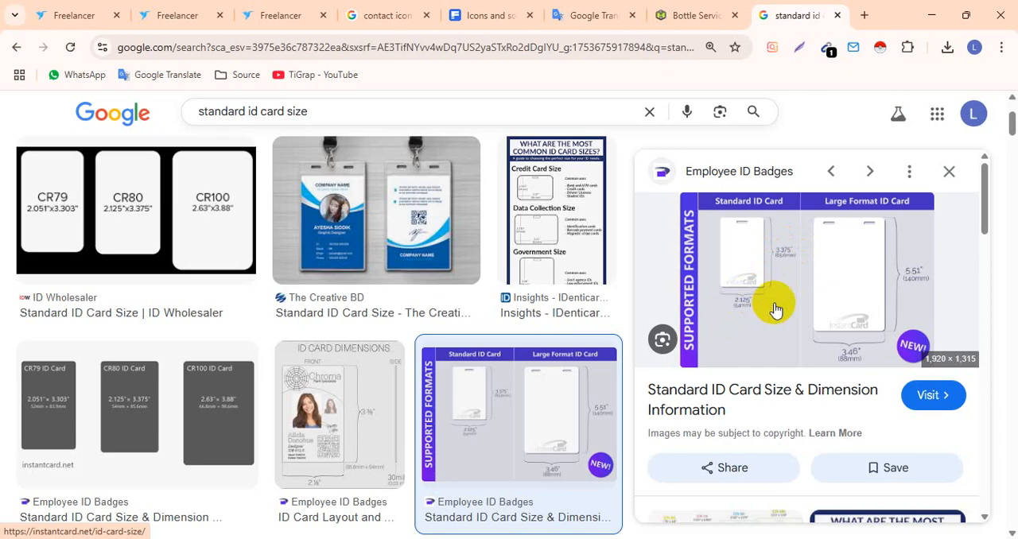
{"action": "scroll", "coordinate": [239, 262], "scroll_direction": "up", "scroll_amount": 2}
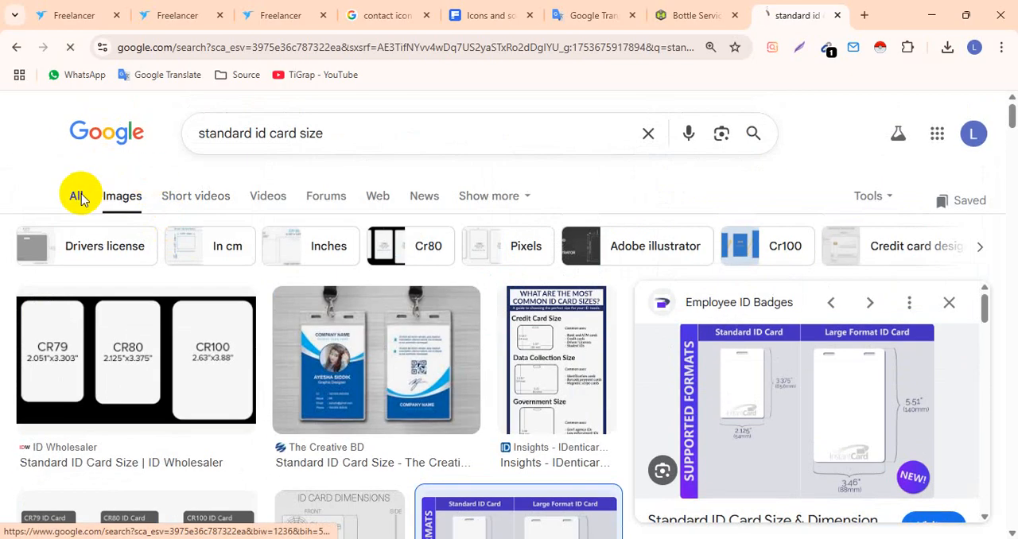
{"action": "left_click", "coordinate": [313, 425]}
{"action": "scroll", "coordinate": [332, 331], "scroll_direction": "down", "scroll_amount": 1}
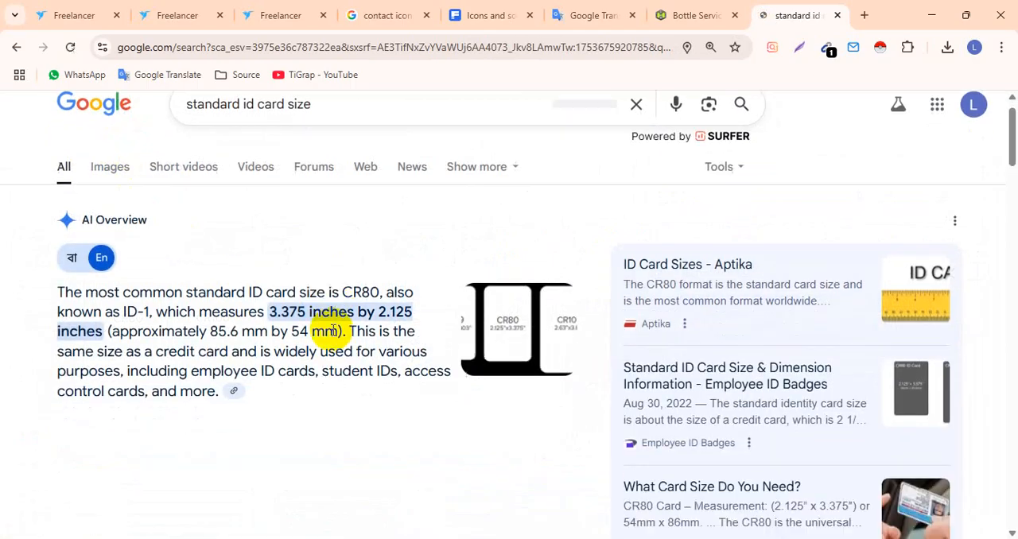
{"action": "scroll", "coordinate": [332, 331], "scroll_direction": "down", "scroll_amount": 1}
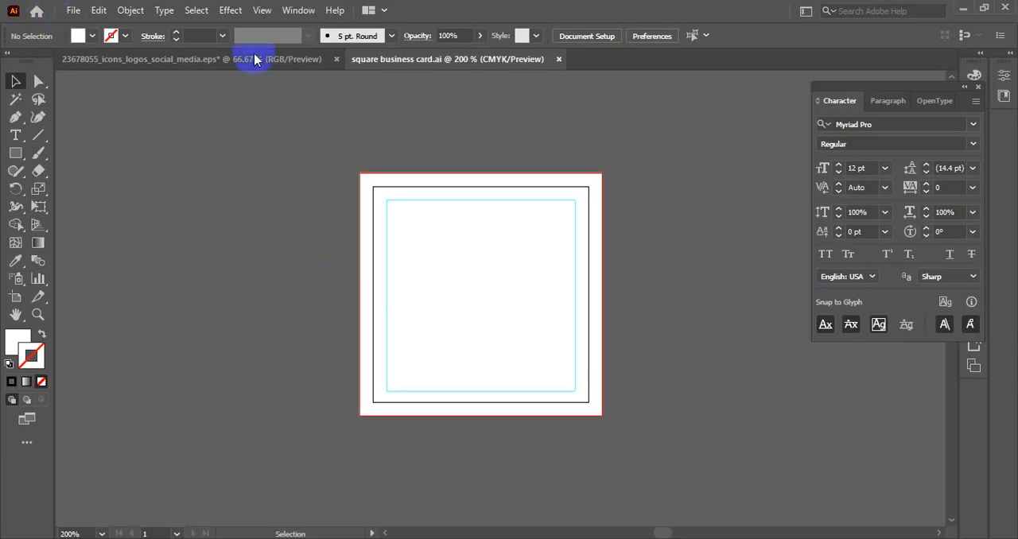
- Switch to Illustrator and close the square business card.ai document
{"action": "right_click", "coordinate": [396, 60]}
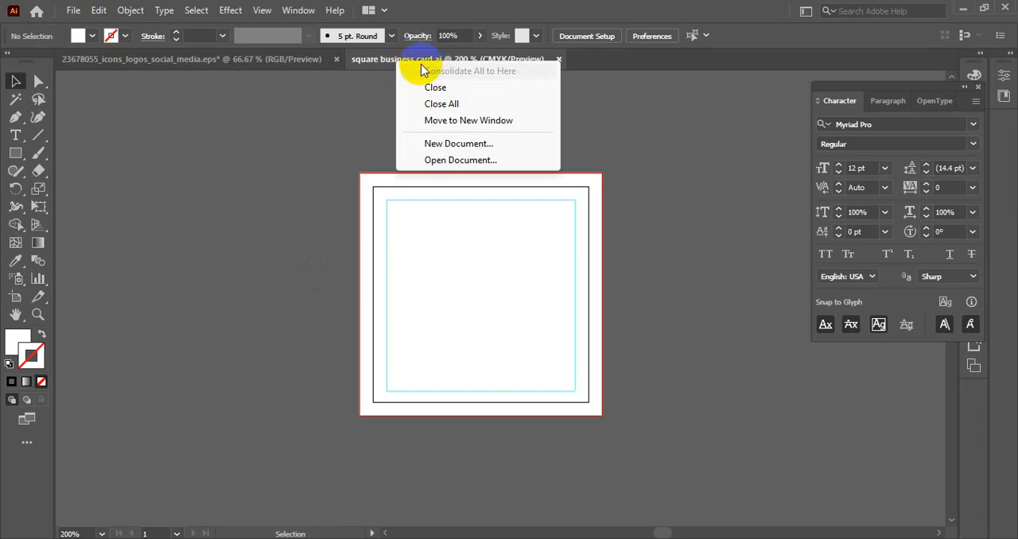
{"action": "left_click", "coordinate": [429, 55]}
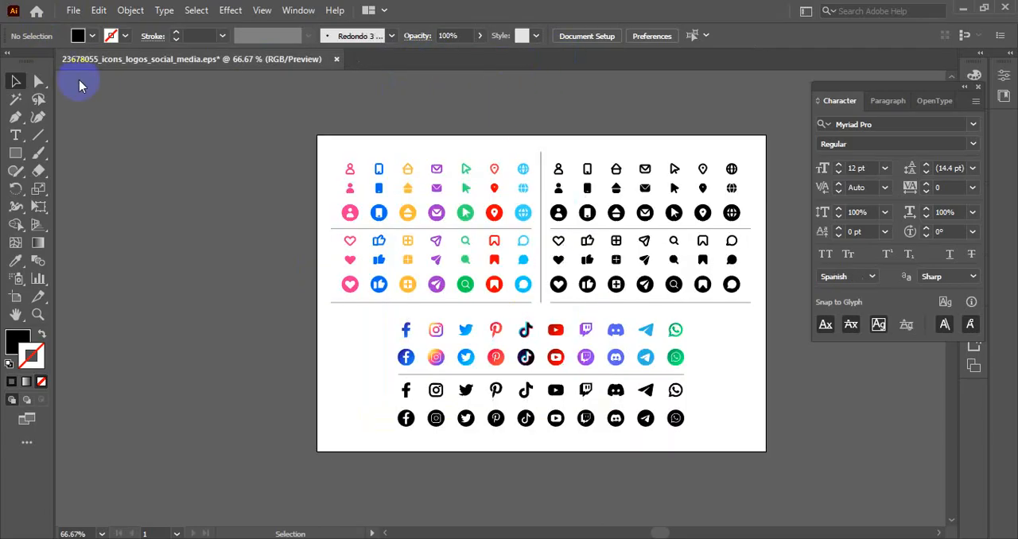
- Start a new document from the Print Letter preset with inches as the unit
{"action": "left_click", "coordinate": [73, 12]}
{"action": "left_click", "coordinate": [82, 30]}
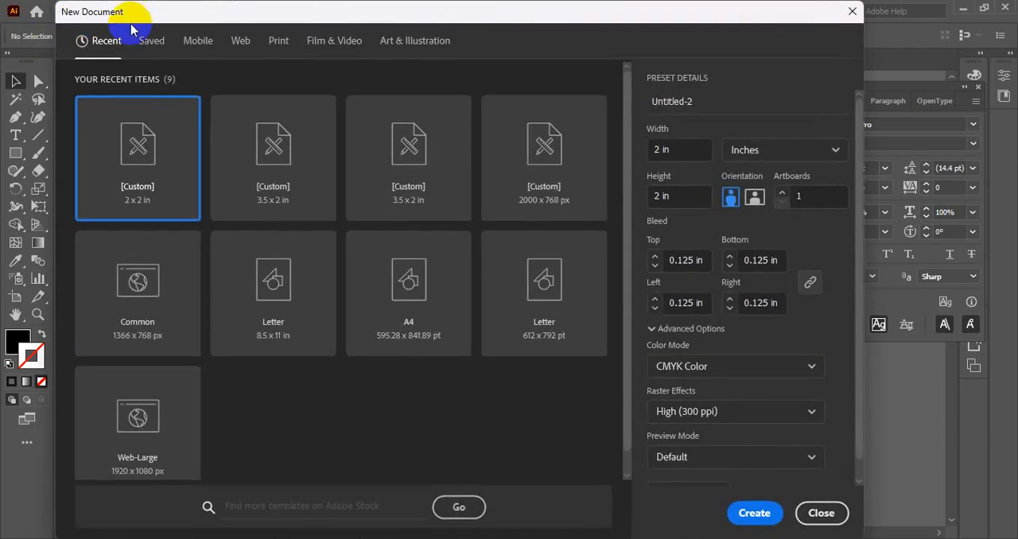
{"action": "left_click", "coordinate": [271, 44]}
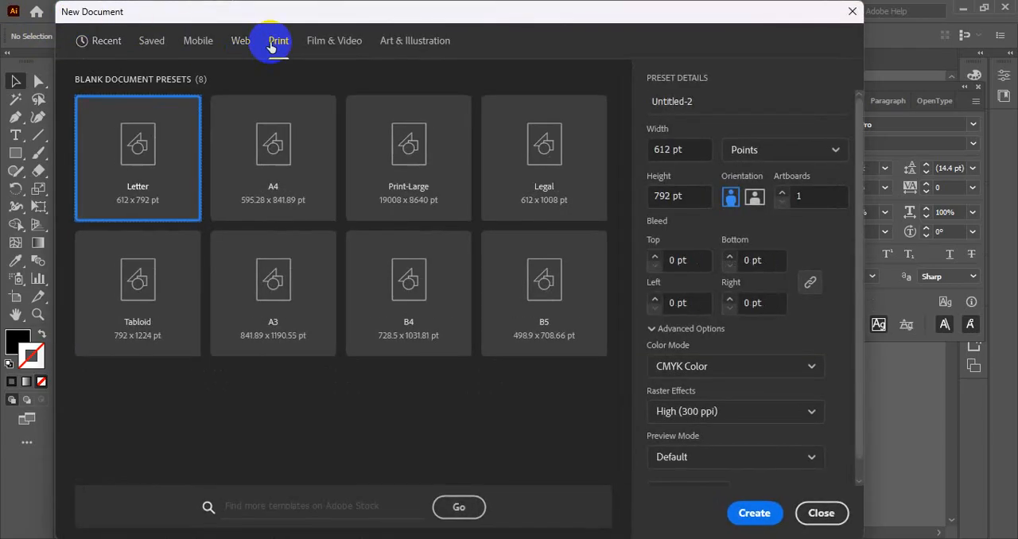
{"action": "left_click", "coordinate": [755, 150]}
{"action": "left_click", "coordinate": [751, 275]}
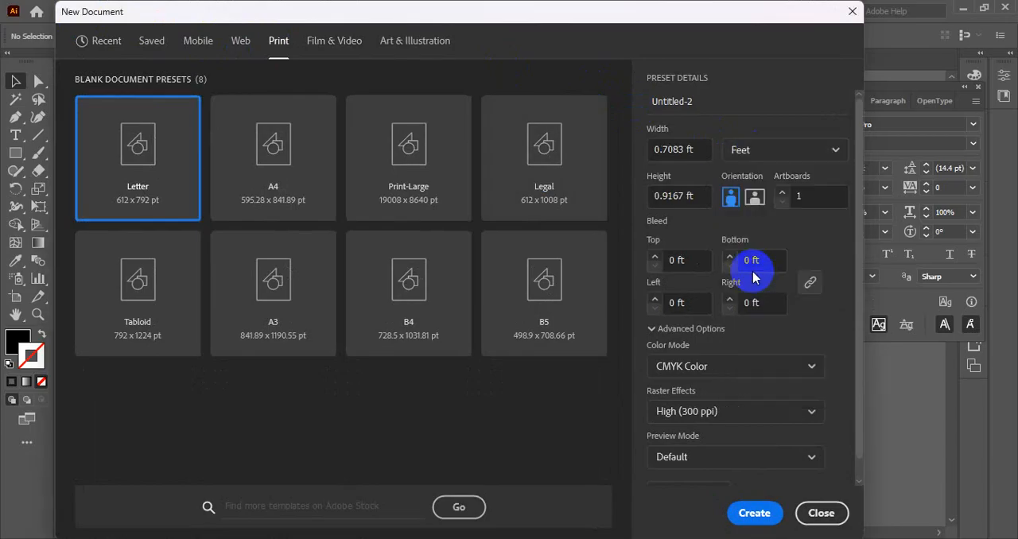
{"action": "left_click", "coordinate": [756, 147]}
{"action": "left_click", "coordinate": [745, 251]}
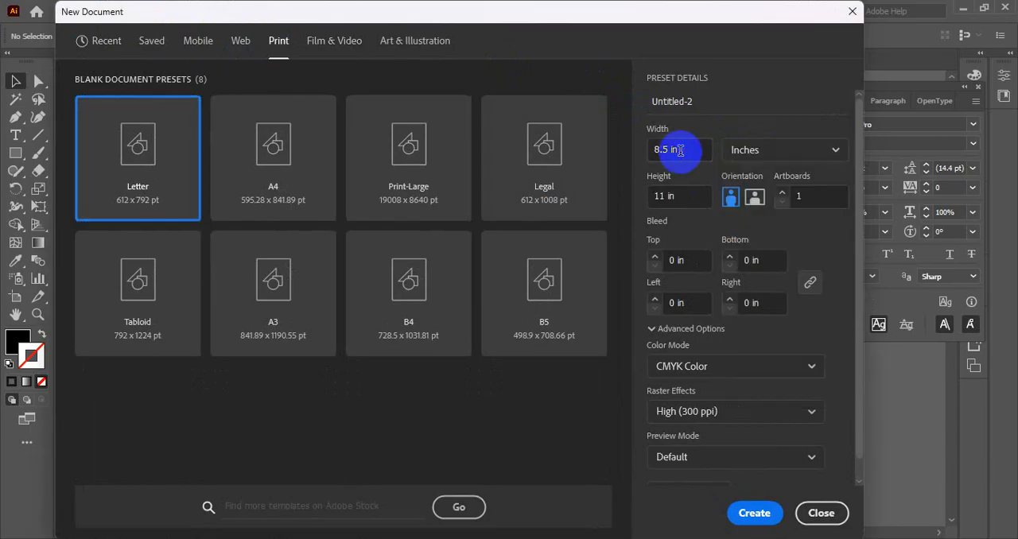
- Create the document 3.5 in wide and 2 in high with a 0.125 in bleed on all sides, and close it
{"action": "key", "text": "BackSpace"}
{"action": "key", "text": "BackSpace"}
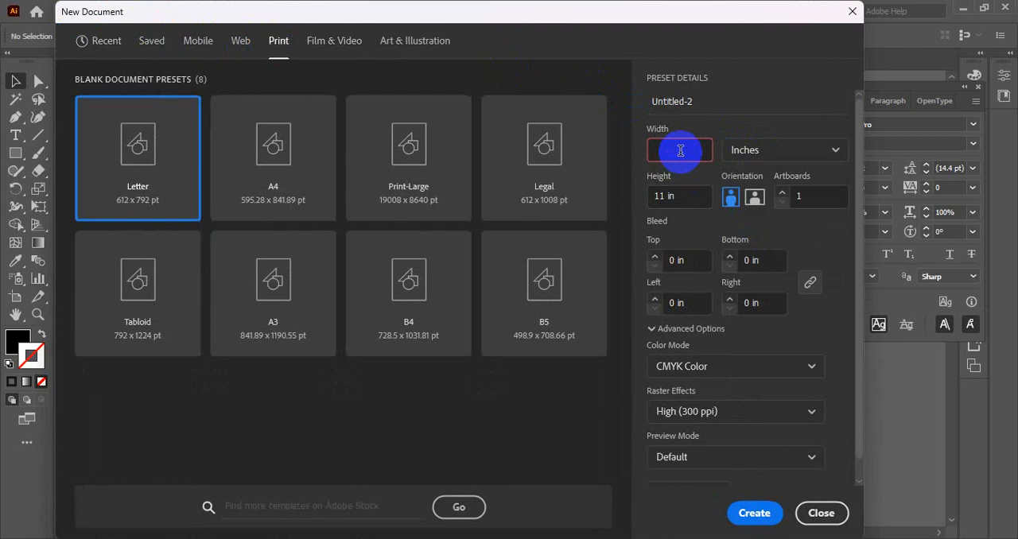
{"action": "key", "text": "Tab"}
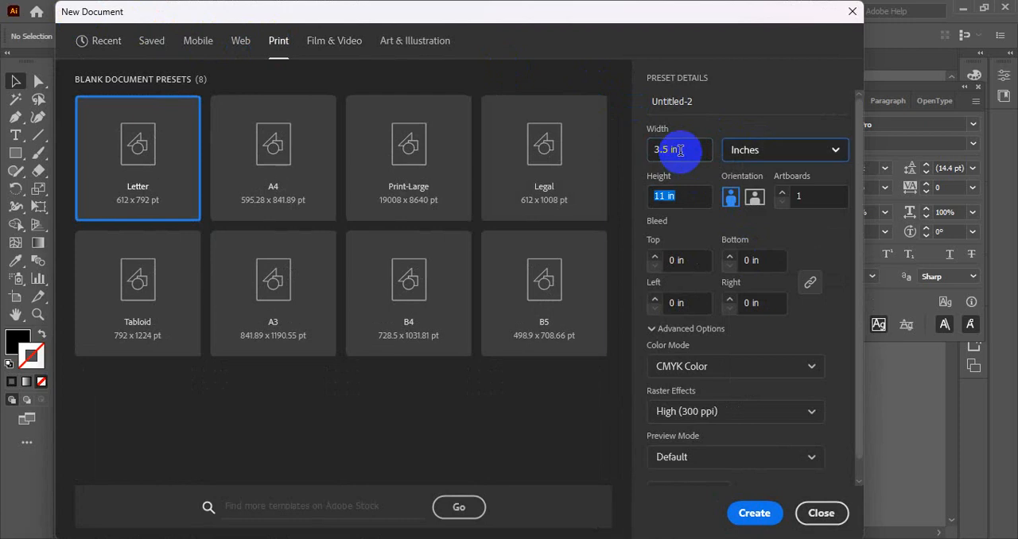
{"action": "type", "text": "2"}
{"action": "left_click", "coordinate": [705, 262]}
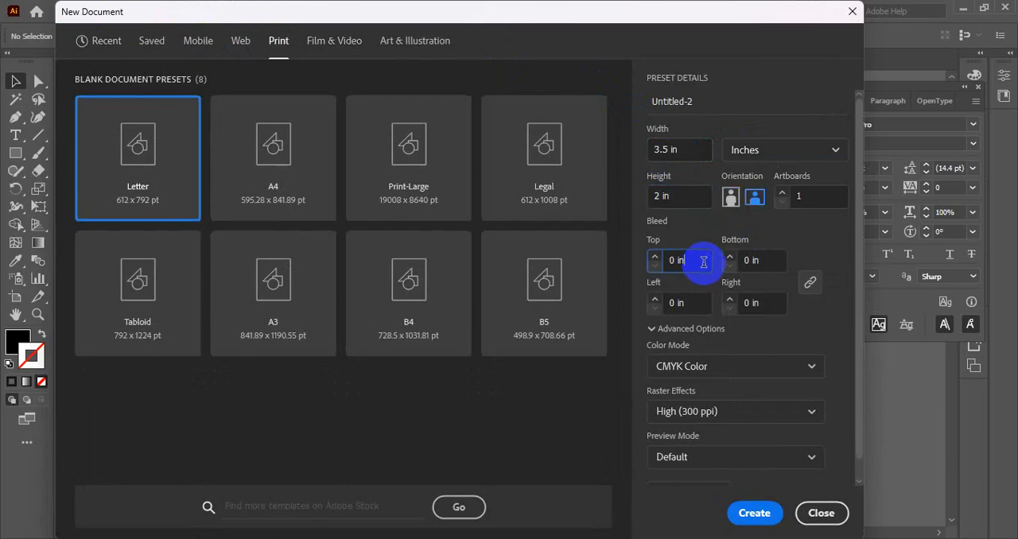
{"action": "key", "text": "Up"}
{"action": "left_click", "coordinate": [754, 513]}
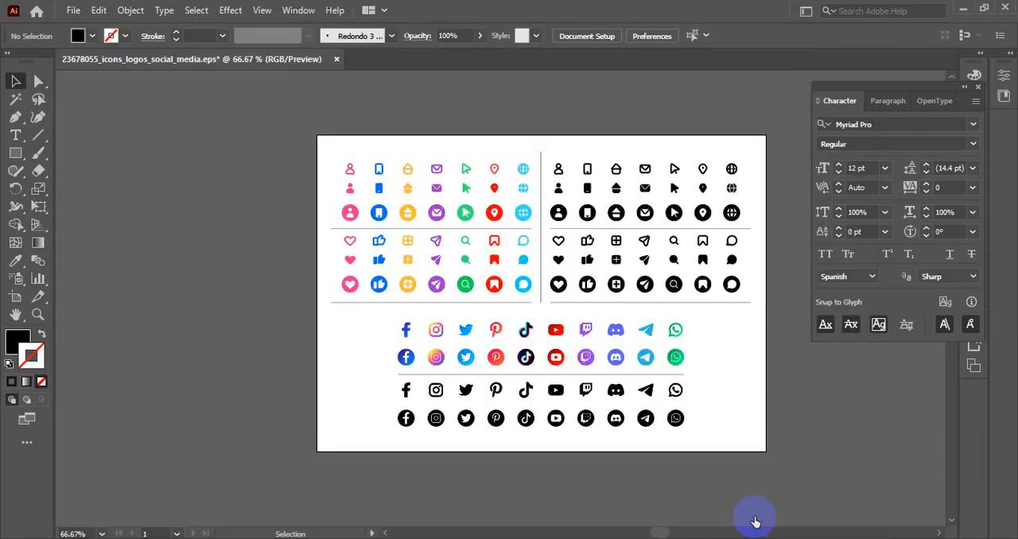
{"action": "scroll", "coordinate": [391, 278], "scroll_direction": "down", "scroll_amount": 2}
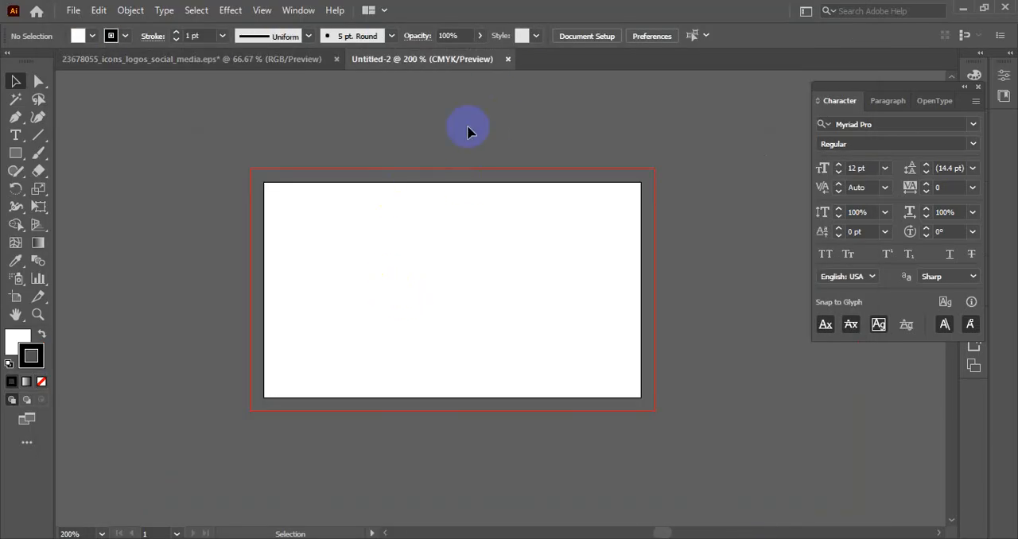
{"action": "left_click", "coordinate": [506, 58]}
- Start another new document from the recent 3.5 x 2 in custom preset and open its width for editing
{"action": "left_click", "coordinate": [73, 10]}
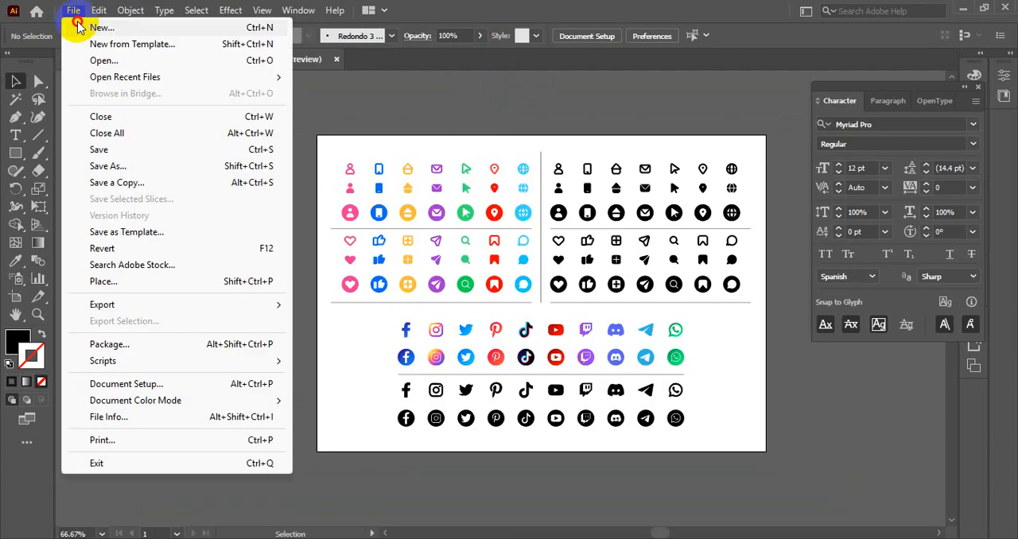
{"action": "left_click", "coordinate": [87, 25]}
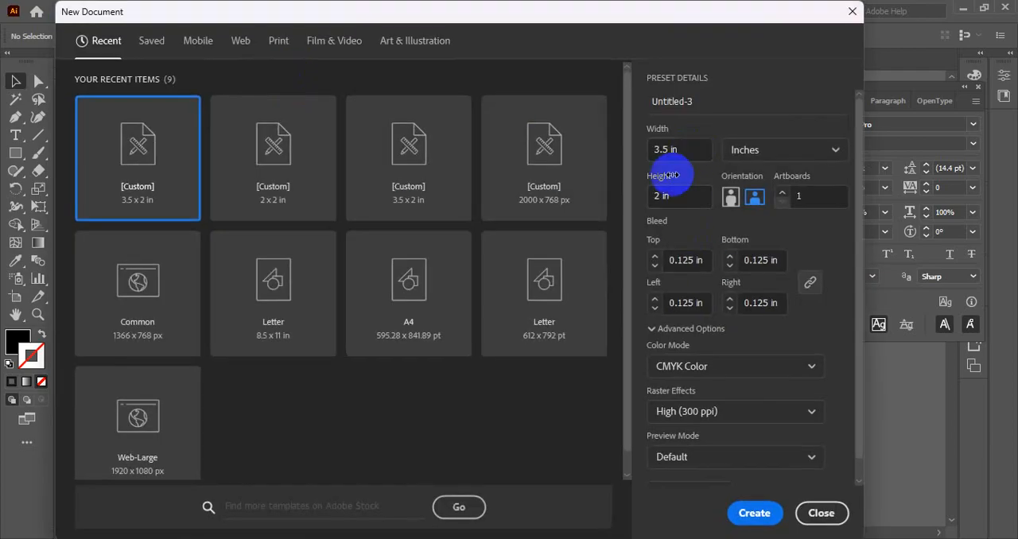
{"action": "left_click", "coordinate": [671, 150]}
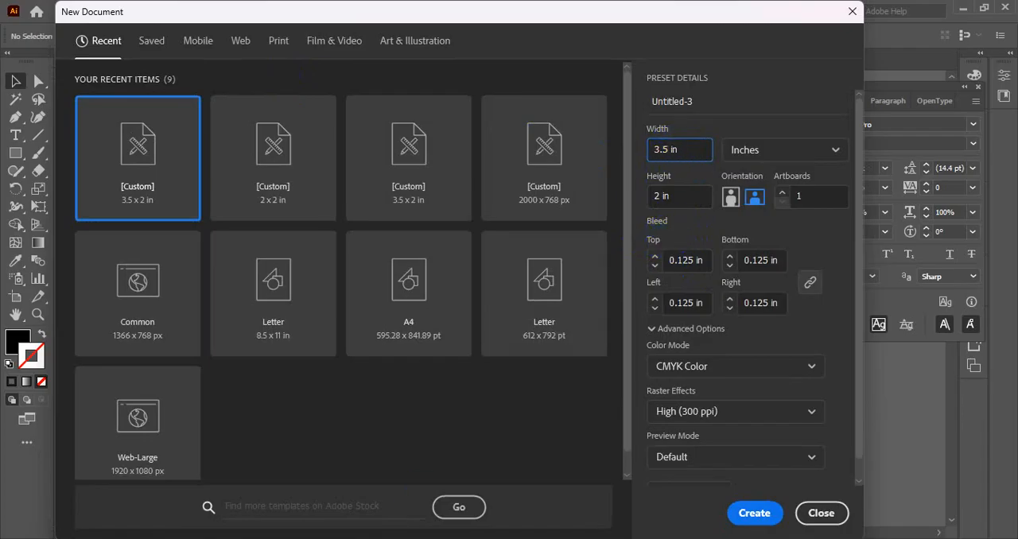
- Switch to Calculator, clear the previous entry and add 0.125 to 3.5 for the bleed on one side
{"action": "key", "text": "alt+Tab"}
{"action": "left_click_drag", "start_coordinate": [587, 108], "coordinate": [405, 80]}
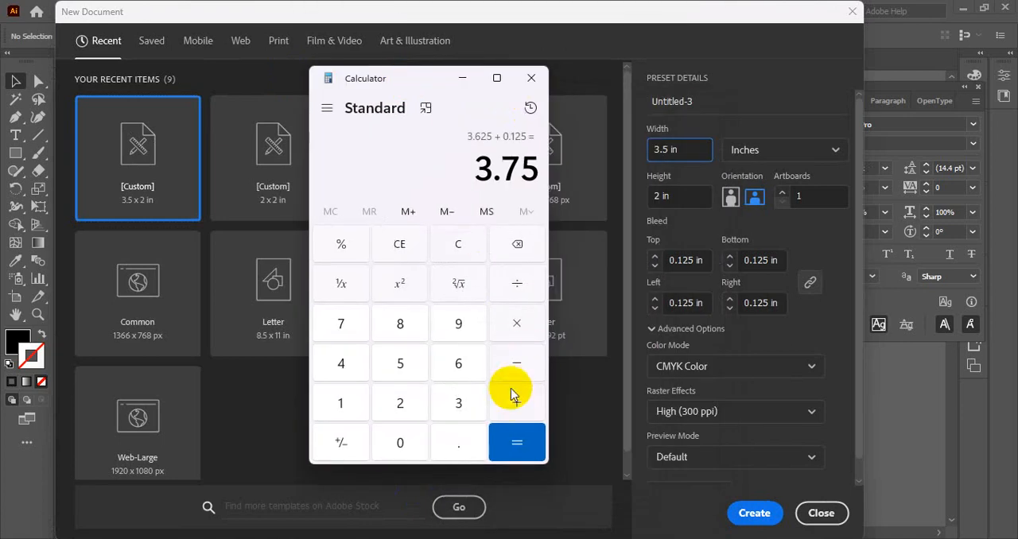
{"action": "left_click", "coordinate": [404, 244]}
{"action": "left_click", "coordinate": [458, 405]}
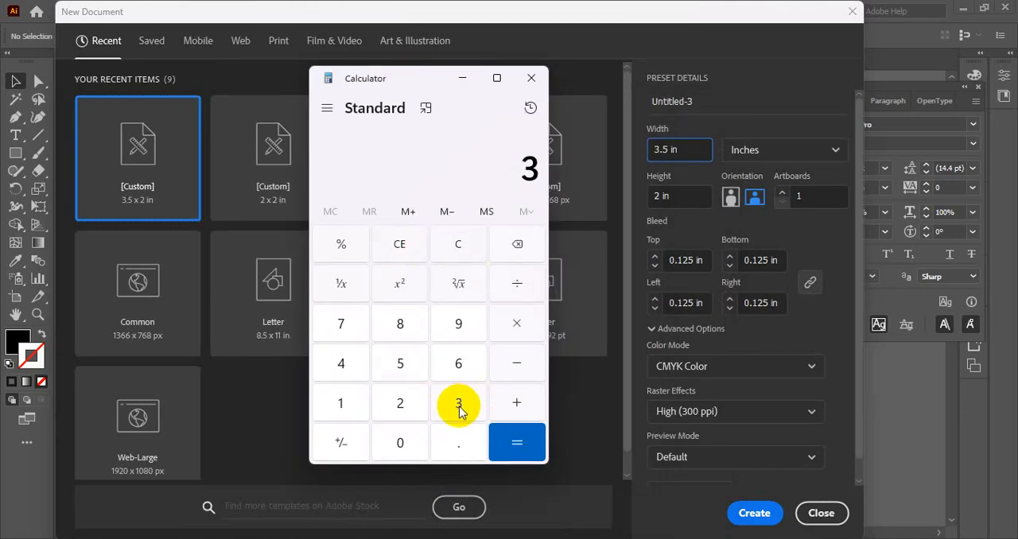
{"action": "left_click", "coordinate": [459, 437]}
{"action": "left_click", "coordinate": [404, 356]}
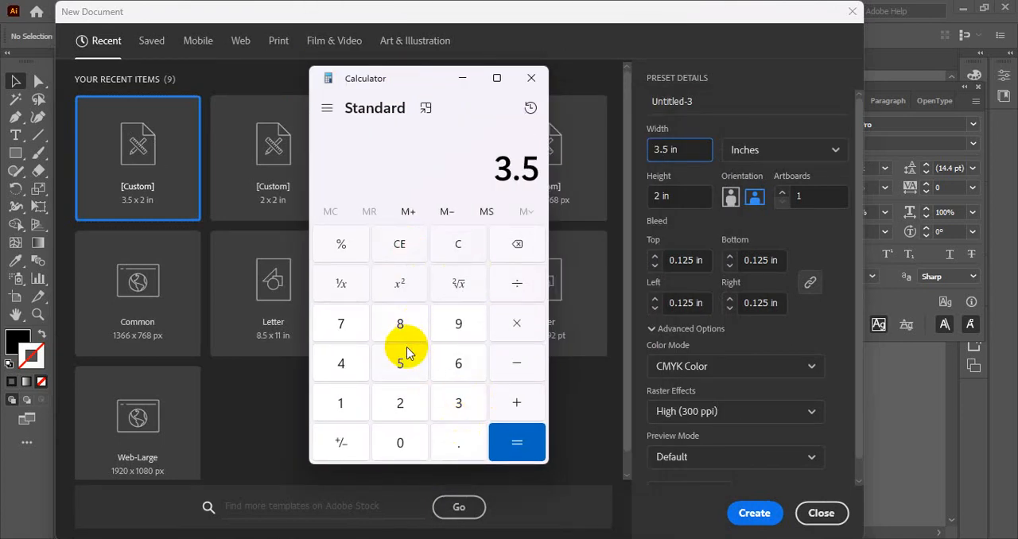
{"action": "left_click", "coordinate": [511, 397]}
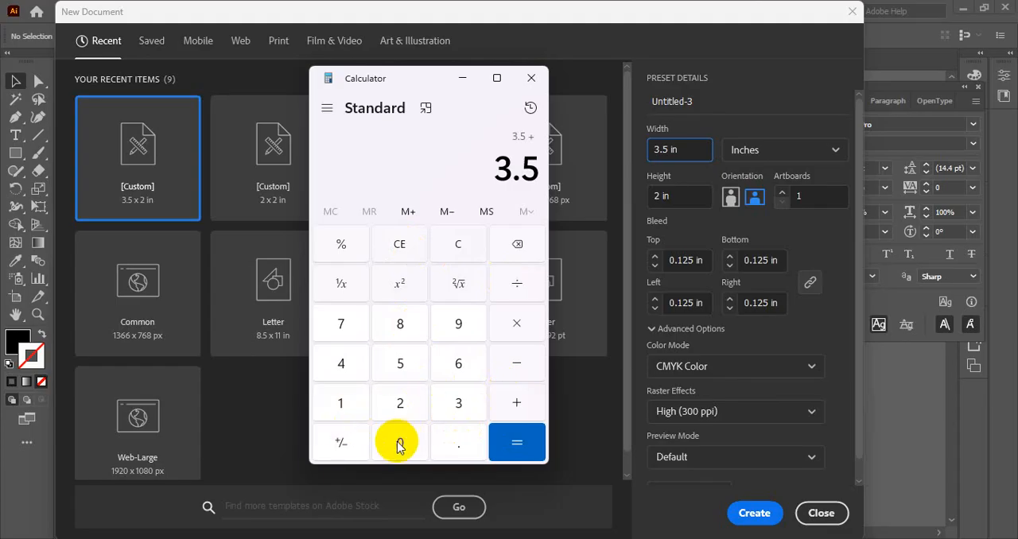
{"action": "left_click", "coordinate": [400, 442]}
{"action": "left_click", "coordinate": [458, 442]}
{"action": "left_click", "coordinate": [340, 403]}
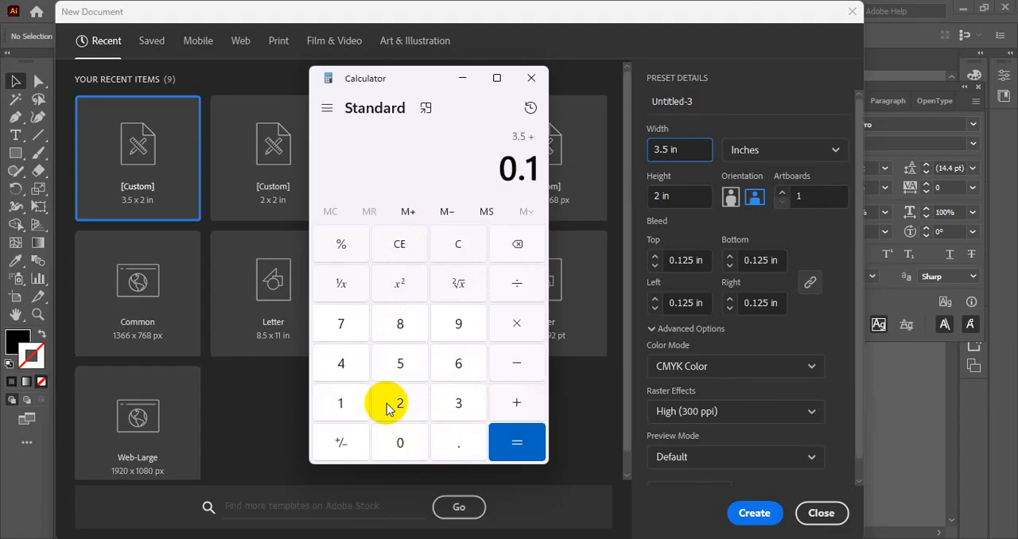
{"action": "left_click", "coordinate": [400, 404]}
{"action": "left_click", "coordinate": [400, 366]}
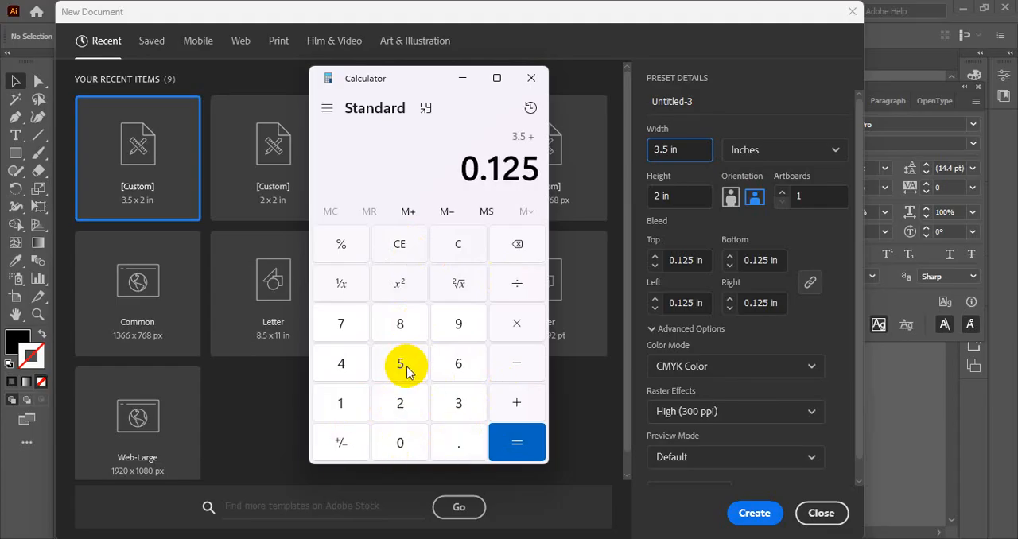
{"action": "left_click", "coordinate": [508, 397]}
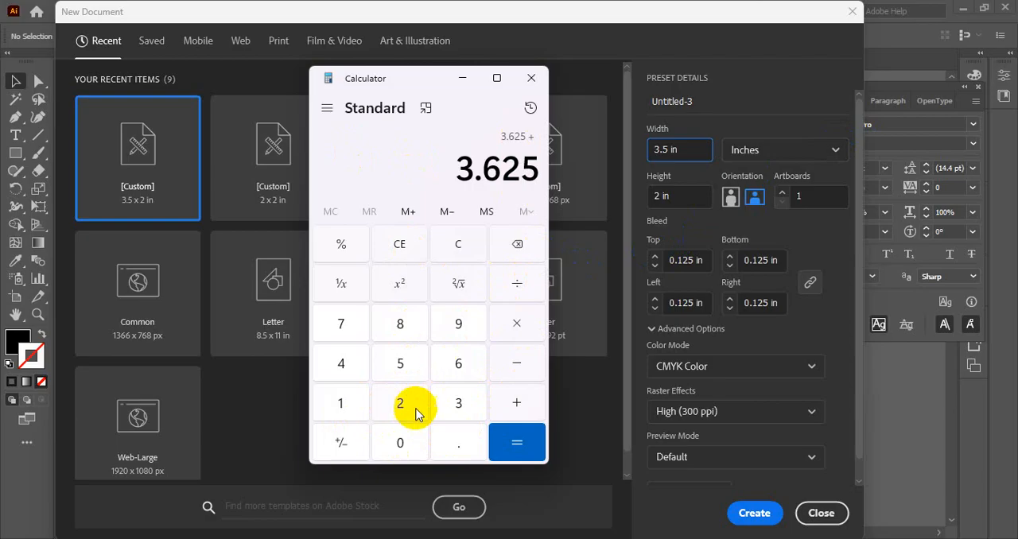
- Add another 0.125 to the running sum for the bleed on the opposite side
{"action": "left_click", "coordinate": [401, 441]}
{"action": "left_click", "coordinate": [446, 443]}
{"action": "left_click", "coordinate": [340, 403]}
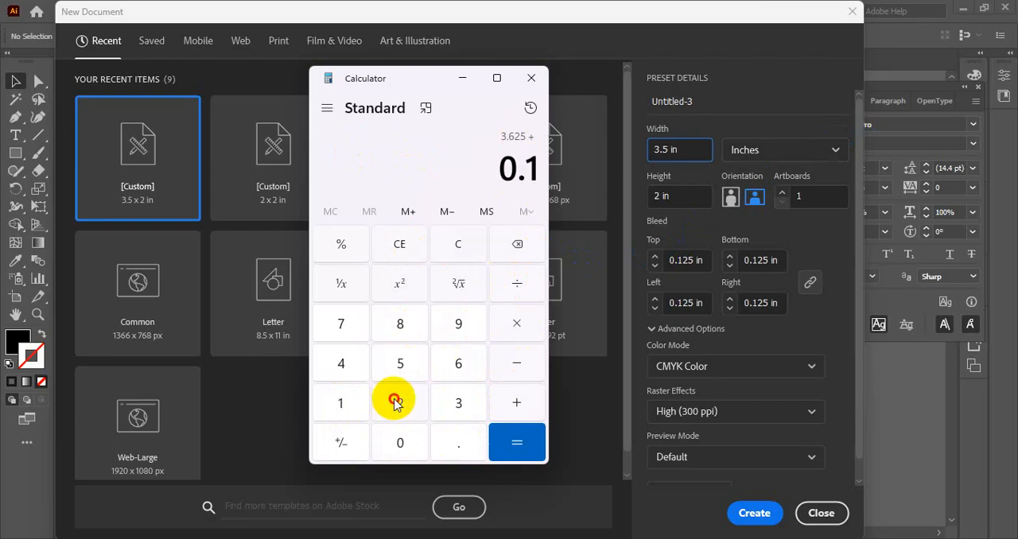
{"action": "left_click", "coordinate": [400, 403]}
{"action": "left_click", "coordinate": [400, 363]}
{"action": "left_click", "coordinate": [516, 410]}
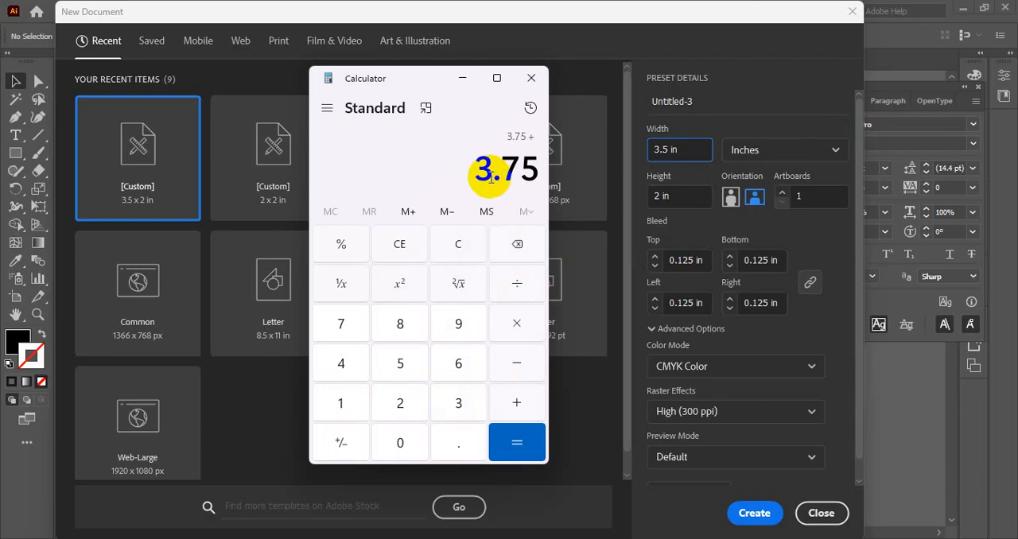
- Return to the new document settings, set the width to 3.75 in and add a decimal point after the 2 in the height
{"action": "left_click", "coordinate": [462, 78]}
{"action": "left_click", "coordinate": [667, 146]}
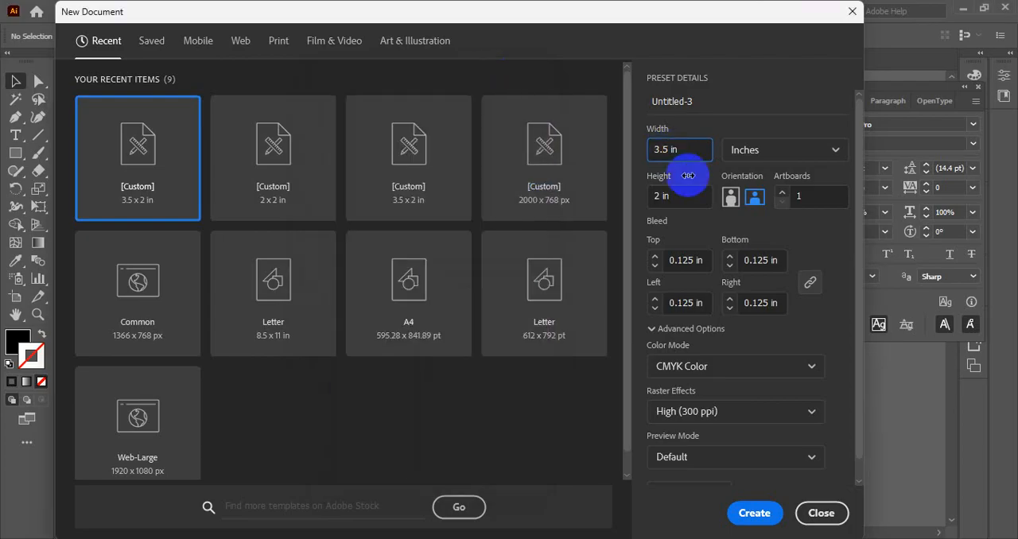
{"action": "type", "text": "7"}
{"action": "left_click", "coordinate": [697, 150]}
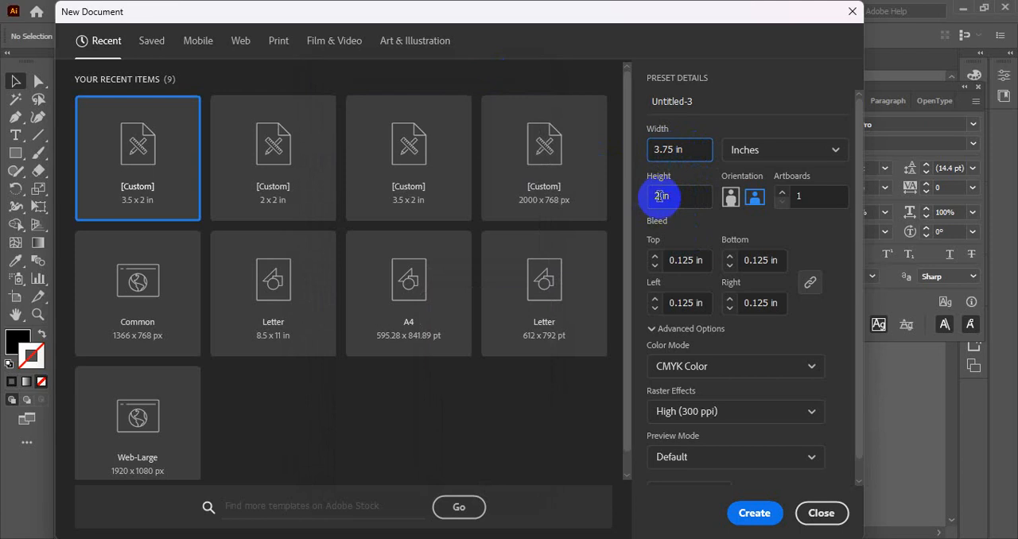
{"action": "left_click", "coordinate": [659, 196]}
{"action": "type", "text": "."}
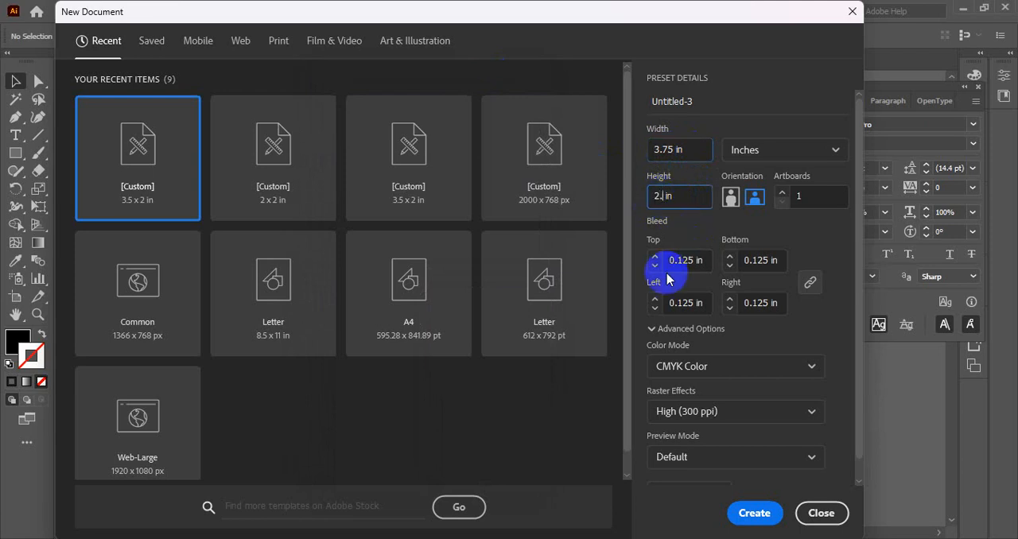
- In Calculator, try to add the 0.125 in bleed twice to the 2 in height
{"action": "left_click", "coordinate": [587, 537]}
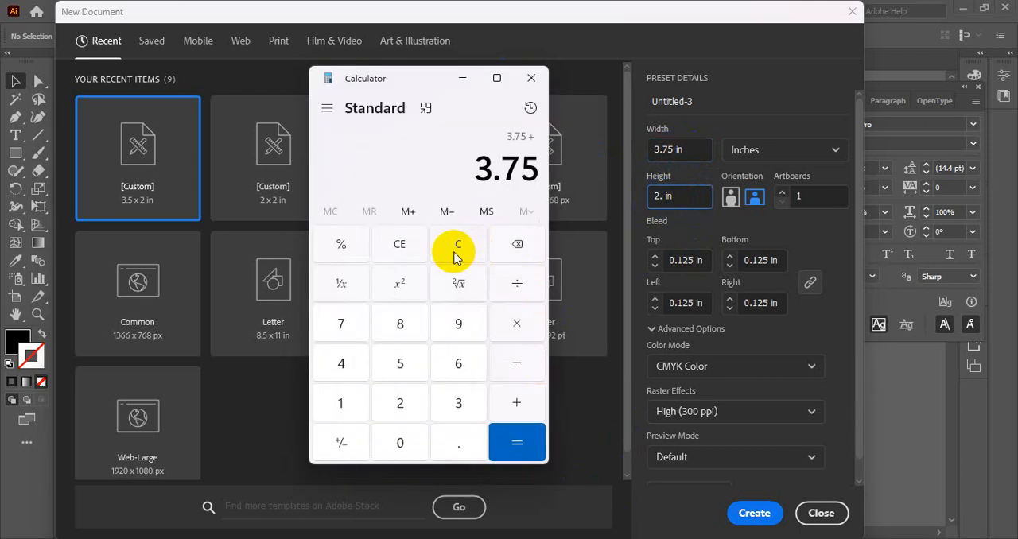
{"action": "left_click", "coordinate": [407, 250]}
{"action": "left_click", "coordinate": [408, 404]}
{"action": "left_click", "coordinate": [513, 406]}
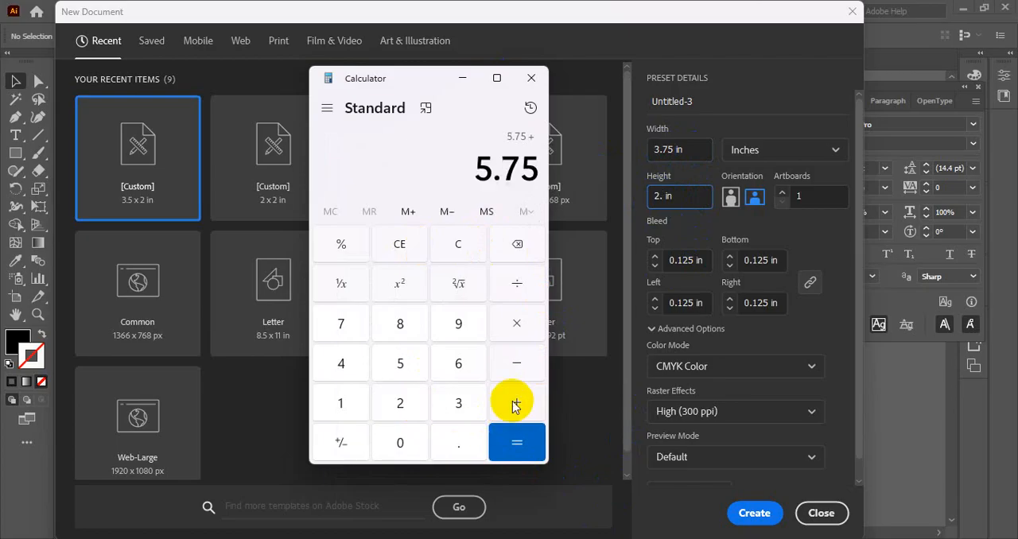
{"action": "left_click", "coordinate": [415, 439]}
{"action": "left_click", "coordinate": [458, 442]}
{"action": "left_click", "coordinate": [357, 404]}
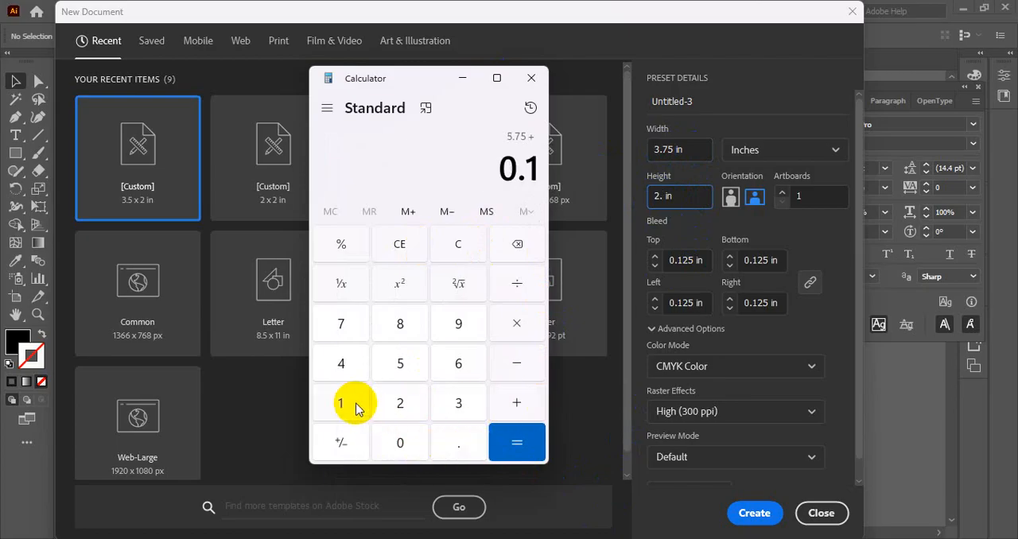
{"action": "left_click", "coordinate": [400, 403]}
{"action": "left_click", "coordinate": [397, 366]}
{"action": "left_click", "coordinate": [515, 403]}
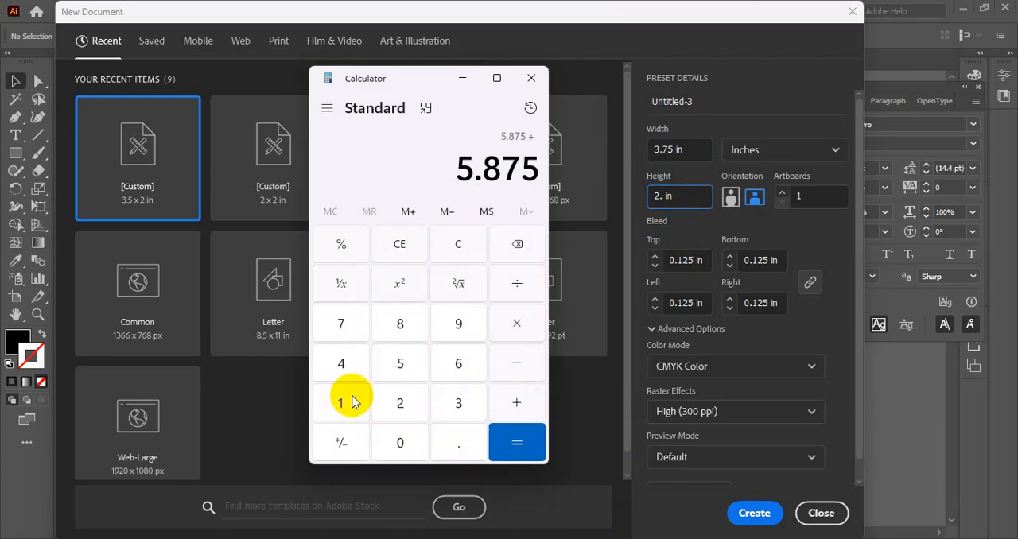
{"action": "left_click", "coordinate": [399, 442]}
{"action": "left_click", "coordinate": [449, 440]}
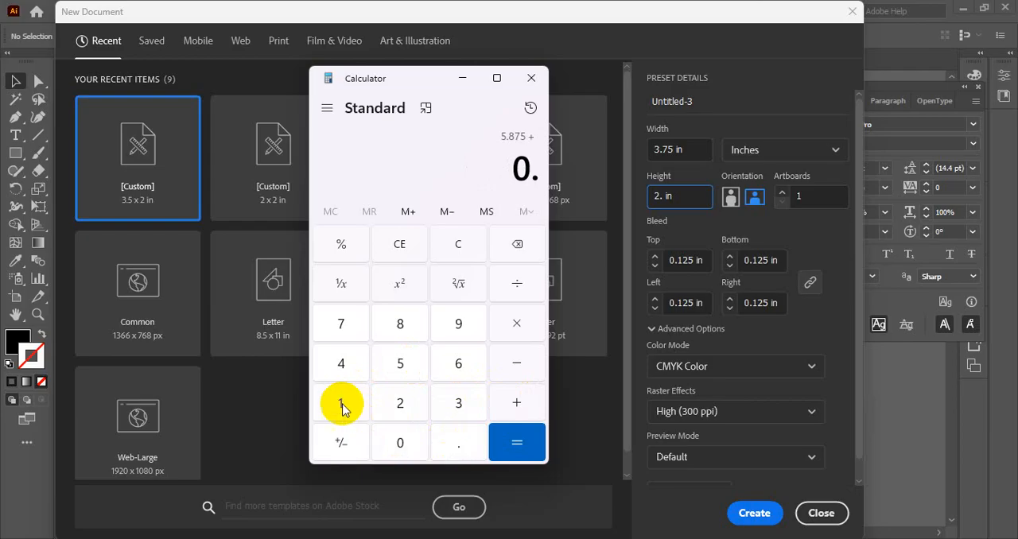
{"action": "left_click", "coordinate": [342, 403]}
{"action": "left_click", "coordinate": [401, 405]}
{"action": "left_click", "coordinate": [400, 367]}
{"action": "left_click", "coordinate": [515, 409]}
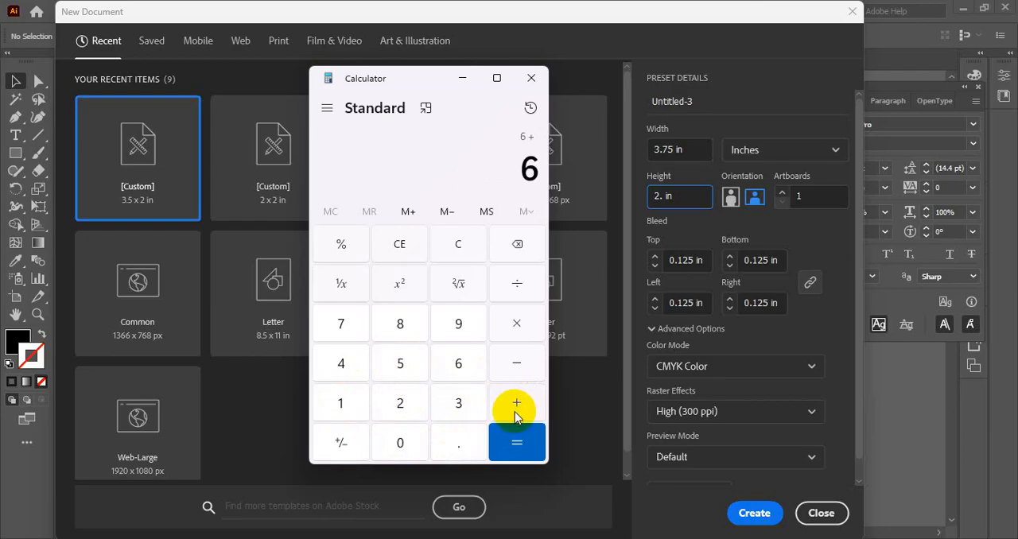
- Try to double 0.125 in Calculator, and clear the entry
{"action": "left_click", "coordinate": [400, 244]}
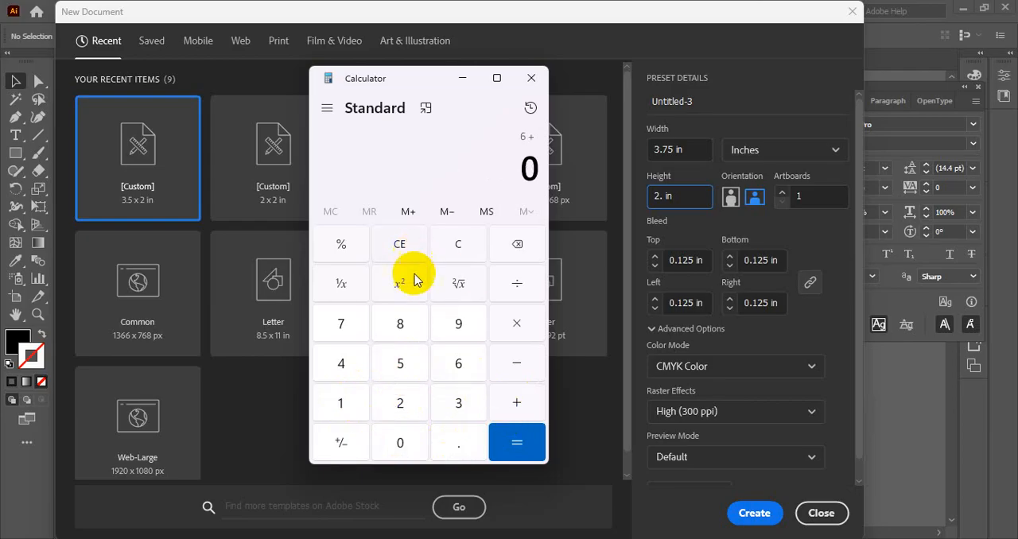
{"action": "left_click", "coordinate": [449, 442]}
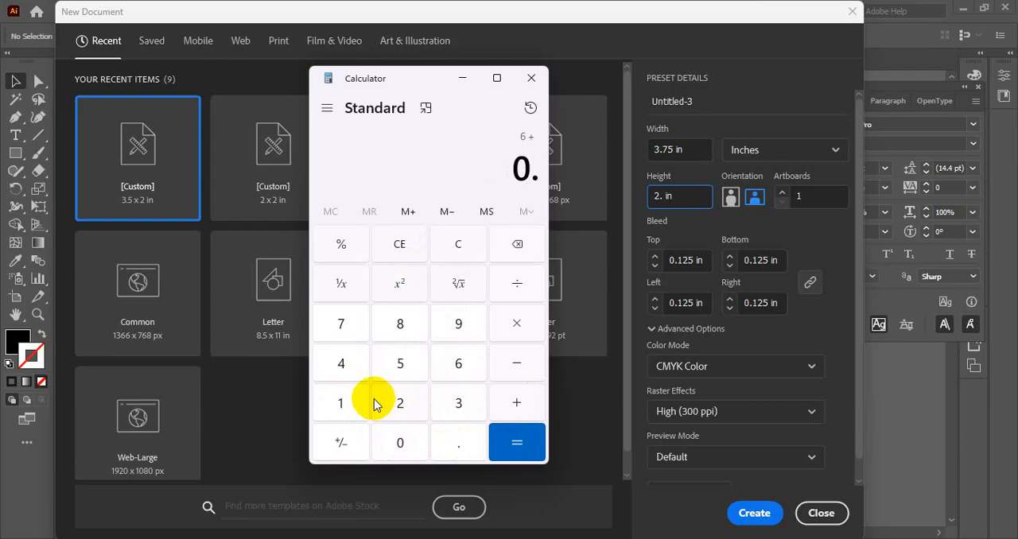
{"action": "left_click", "coordinate": [350, 403]}
{"action": "left_click", "coordinate": [399, 403]}
{"action": "left_click", "coordinate": [402, 367]}
{"action": "left_click", "coordinate": [513, 326]}
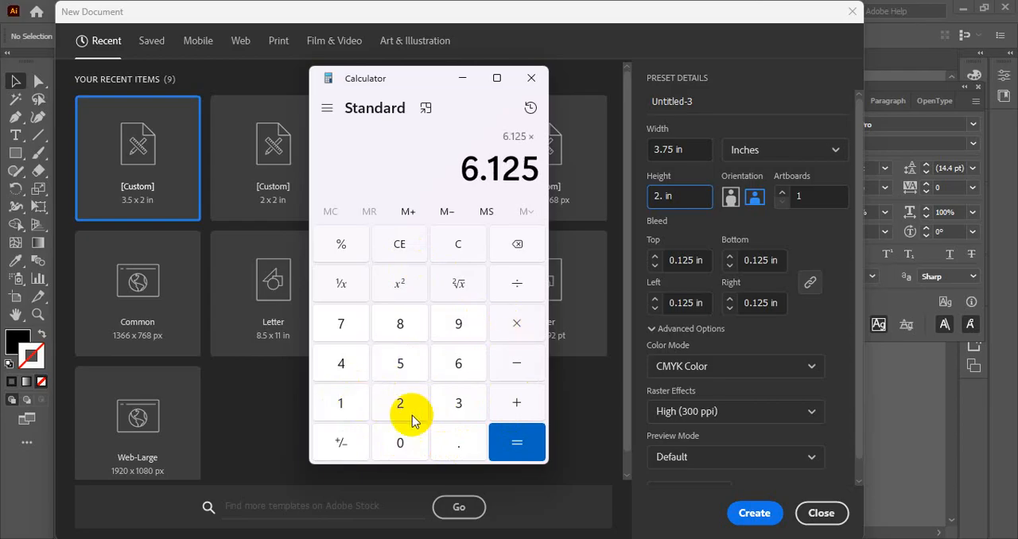
{"action": "left_click", "coordinate": [403, 407]}
{"action": "left_click", "coordinate": [528, 404]}
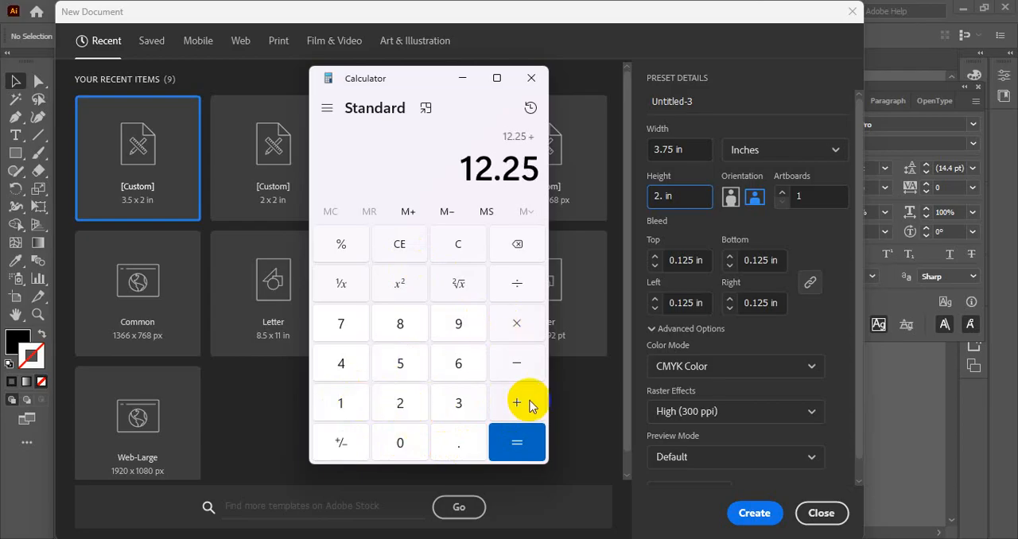
{"action": "left_click", "coordinate": [406, 245]}
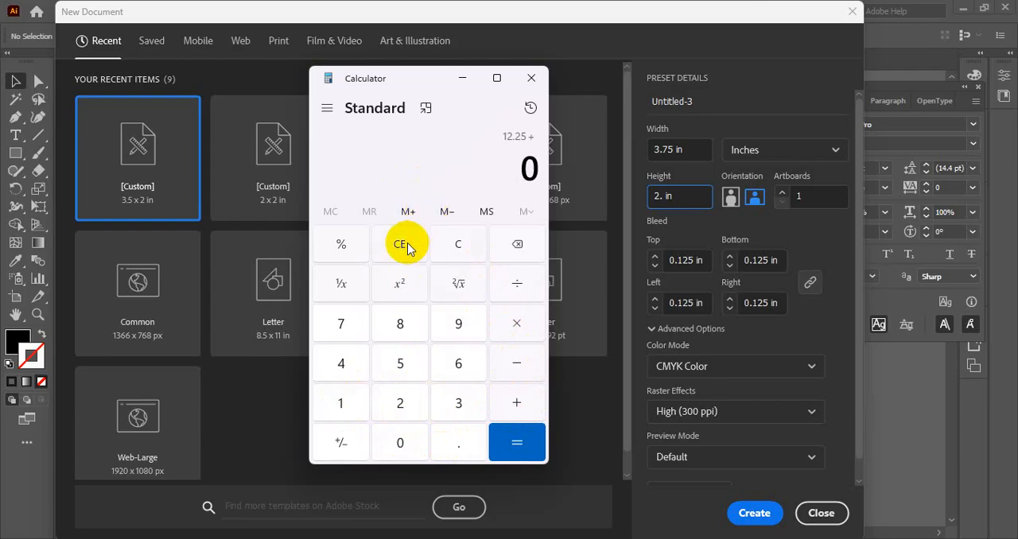
- Clear the whole calculation, add 0.25 and 2, and set the new document's height to 2.25 in
{"action": "left_click", "coordinate": [470, 247]}
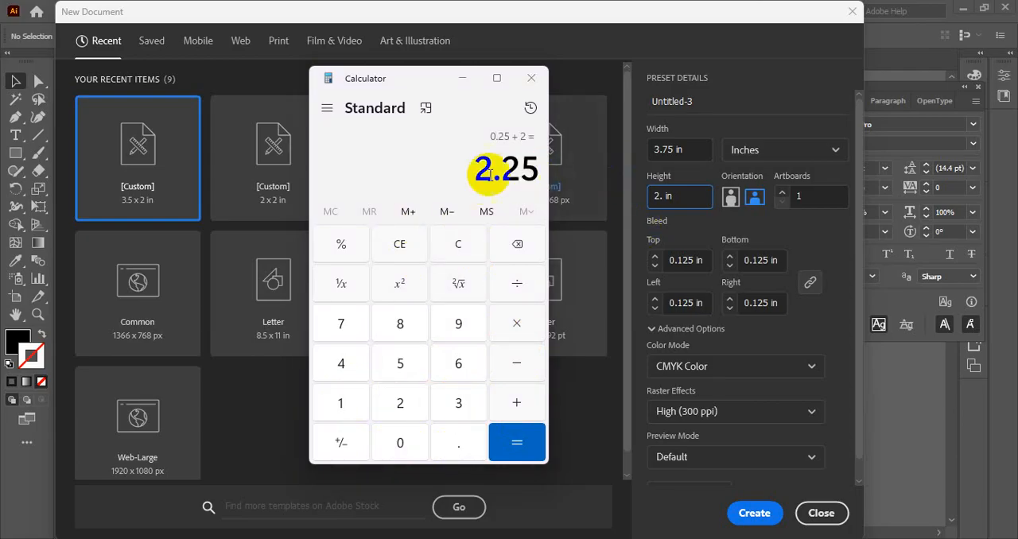
{"action": "left_click", "coordinate": [663, 200]}
{"action": "type", "text": ".25"}
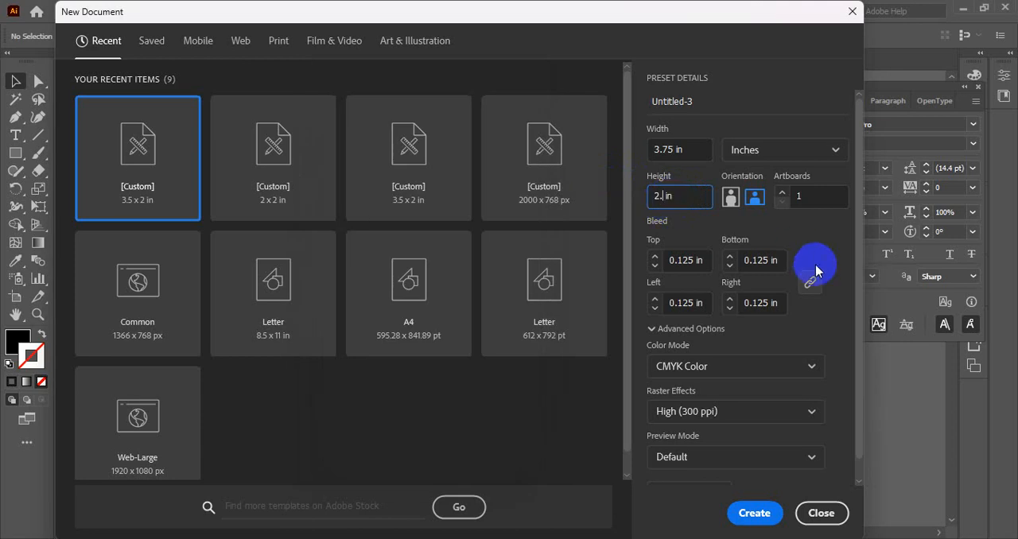
- Set the bleed to 0 in on all sides, create the 3.75 x 2.25 in document, and close it
{"action": "left_click", "coordinate": [689, 261]}
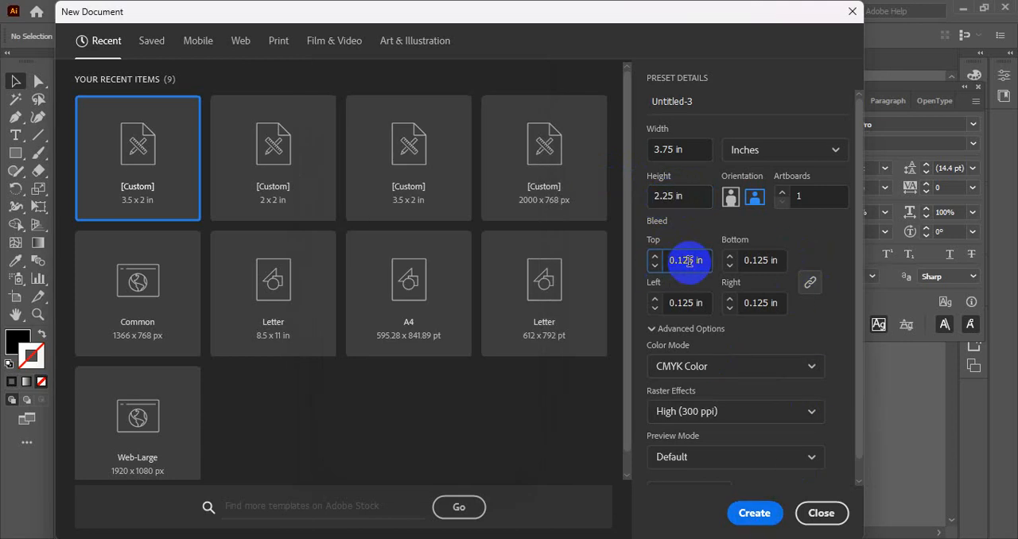
{"action": "key", "text": "Down"}
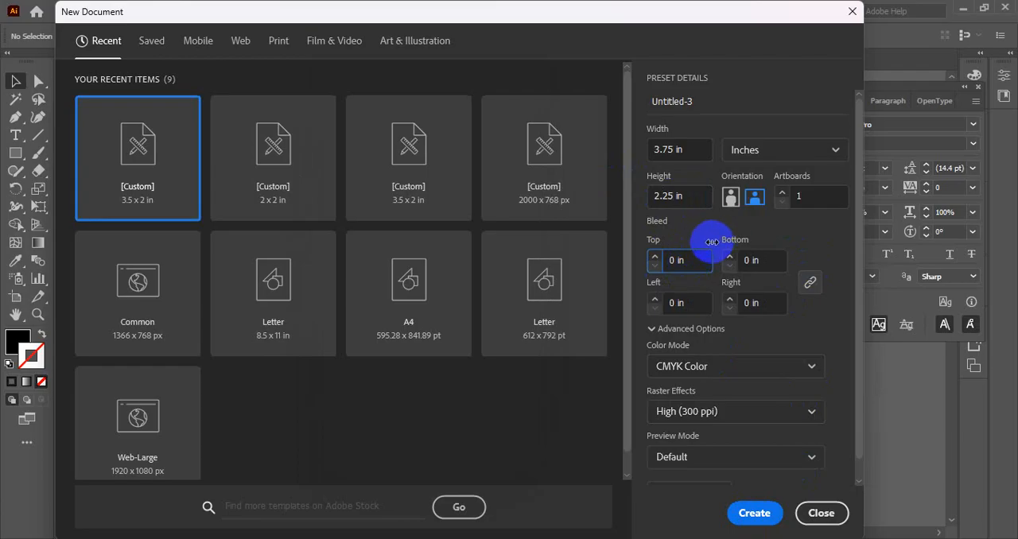
{"action": "left_click", "coordinate": [754, 512]}
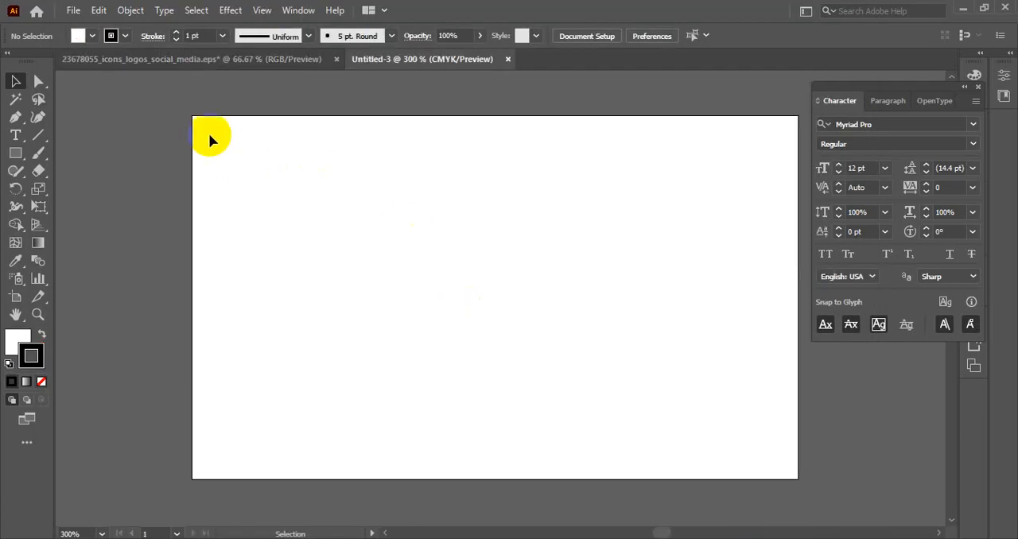
{"action": "left_click", "coordinate": [508, 59]}
- Start another new document and check the standard ID card size in the browser's search results
{"action": "left_click", "coordinate": [73, 10]}
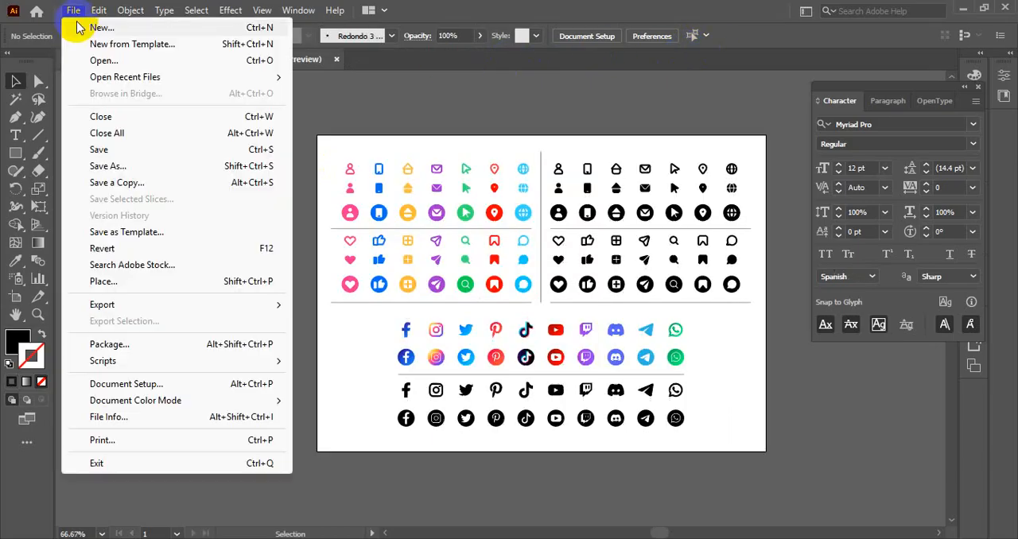
{"action": "left_click", "coordinate": [79, 27]}
{"action": "left_click", "coordinate": [502, 538]}
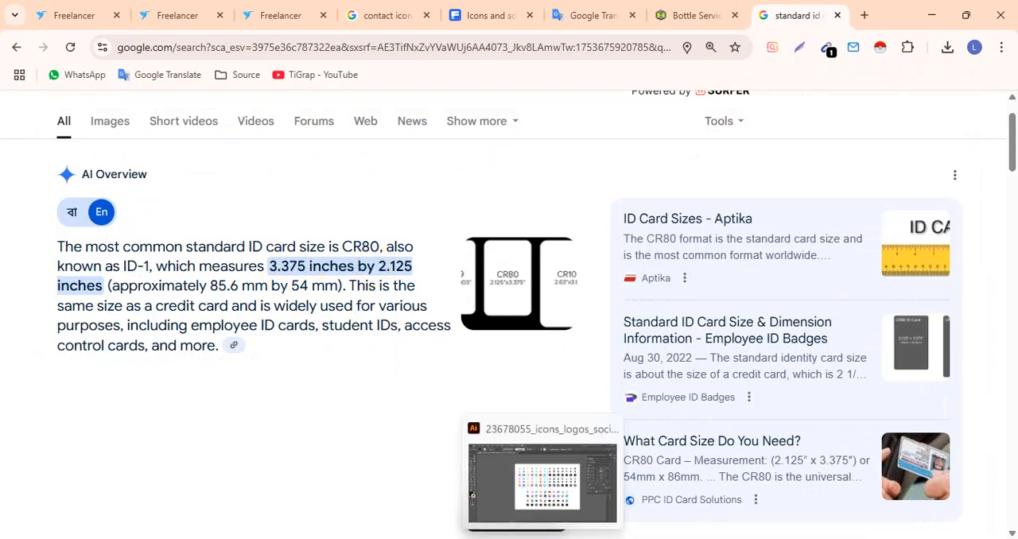
{"action": "left_click", "coordinate": [542, 537]}
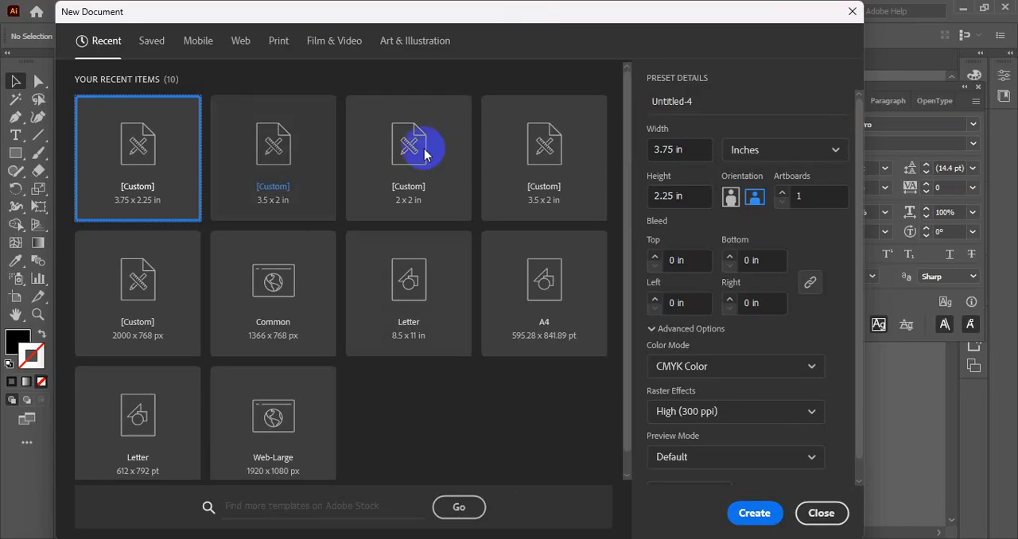
- Set the new document's width to 3.375 in and its height to 2.125 in
{"action": "left_click", "coordinate": [670, 149]}
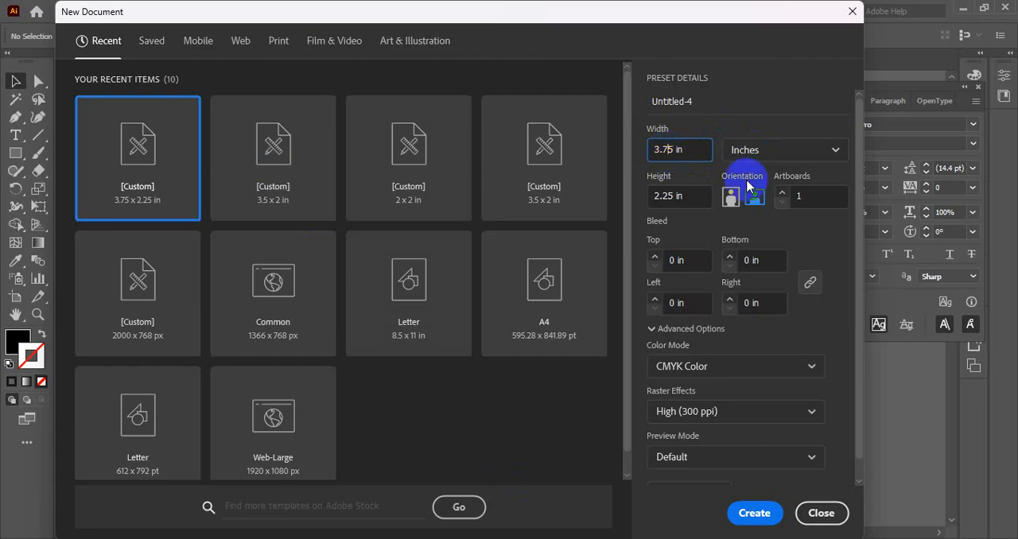
{"action": "type", "text": "3"}
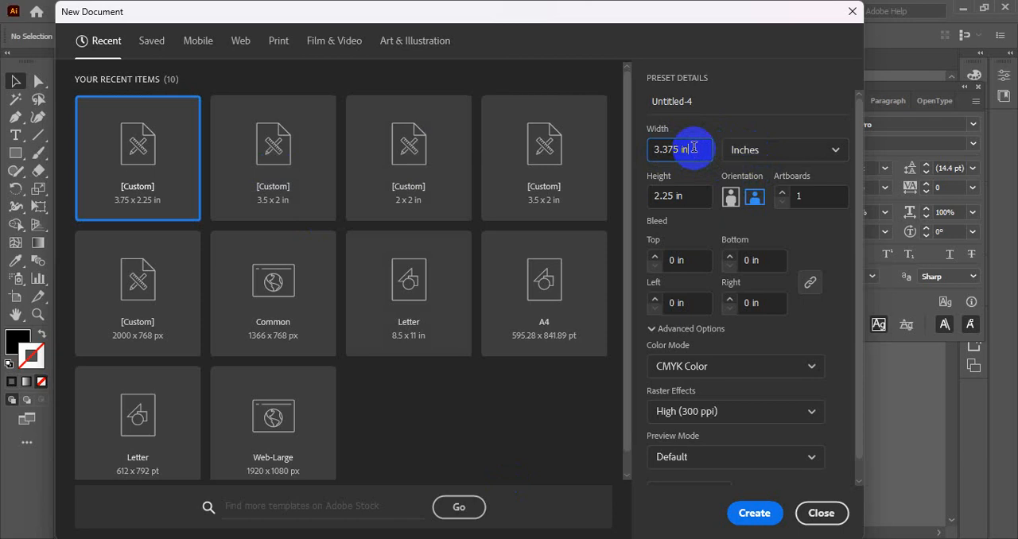
{"action": "left_click", "coordinate": [664, 196]}
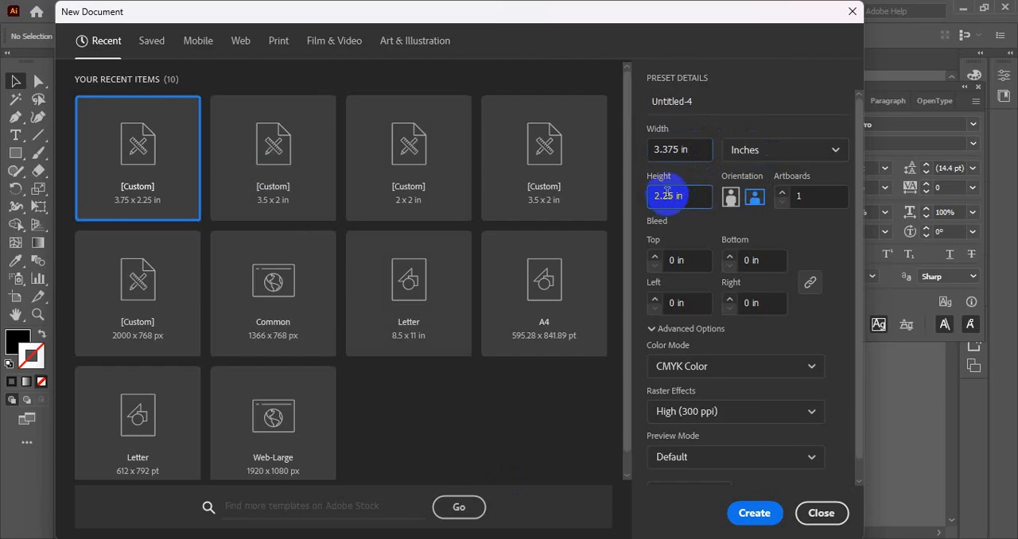
{"action": "type", "text": "1"}
{"action": "type", "text": "1"}
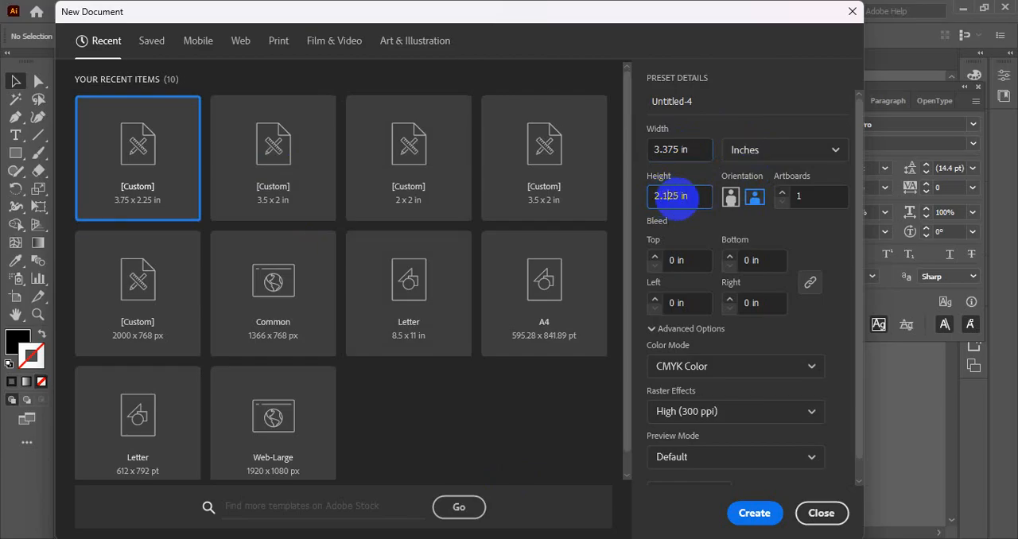
- Switch the new document to portrait orientation and create it
{"action": "left_click", "coordinate": [687, 144]}
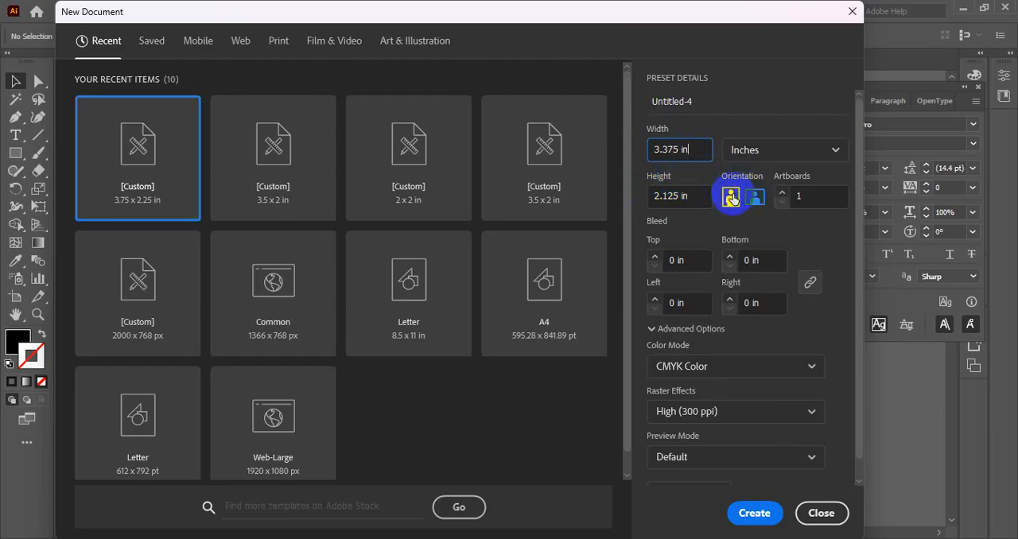
{"action": "left_click", "coordinate": [730, 198]}
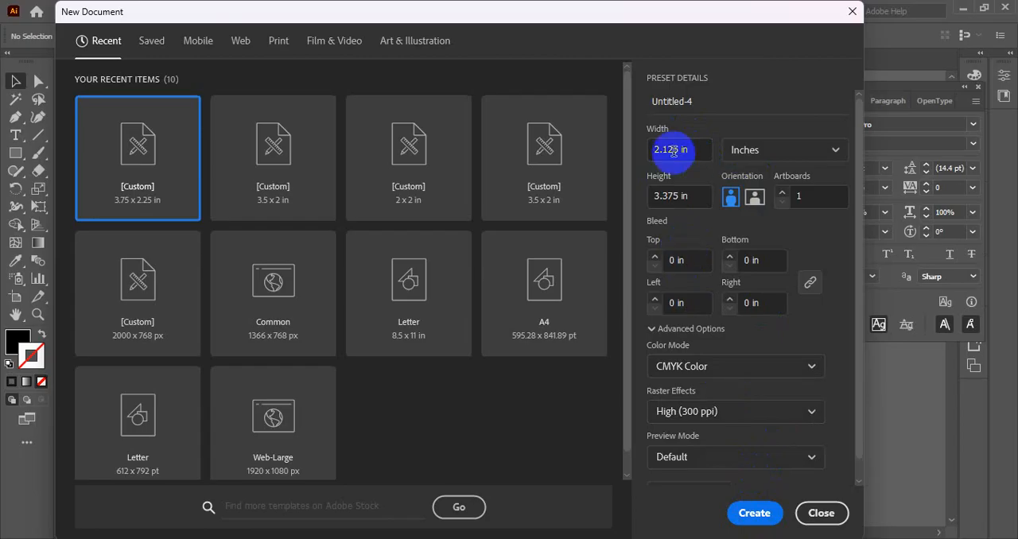
{"action": "left_click", "coordinate": [755, 511]}
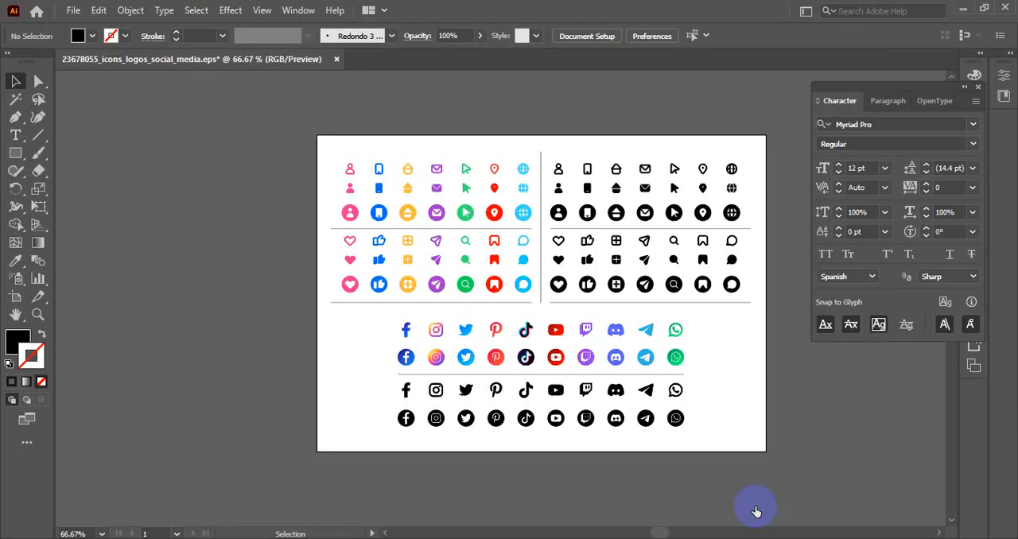
{"action": "scroll", "coordinate": [318, 196], "scroll_direction": "down", "scroll_amount": 1}
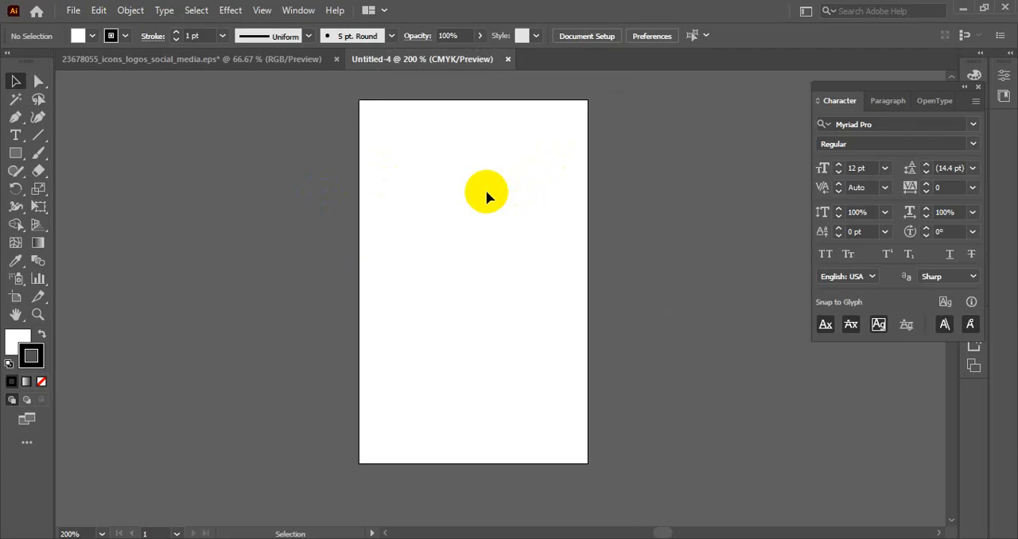
- Save the document as ID Card Design Front in a new folder named ID Card inside the Business Card folder
{"action": "key", "text": "ctrl+s"}
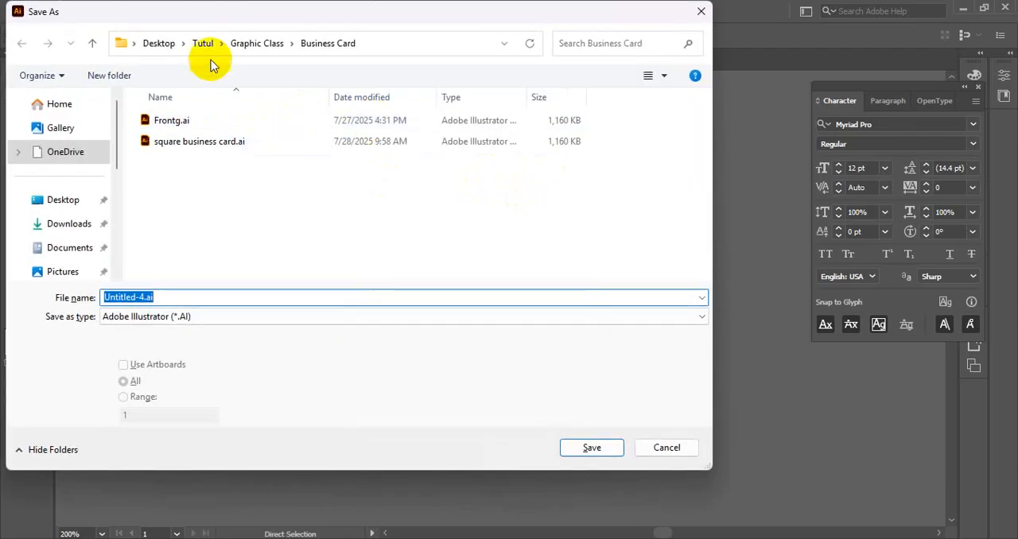
{"action": "left_click", "coordinate": [114, 76]}
{"action": "type", "text": "I"}
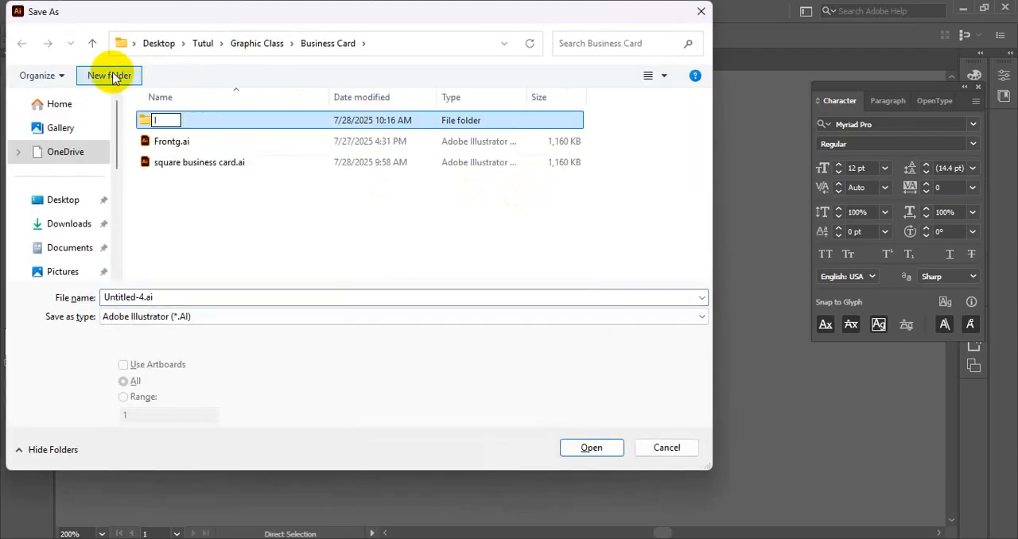
{"action": "type", "text": "D Card"}
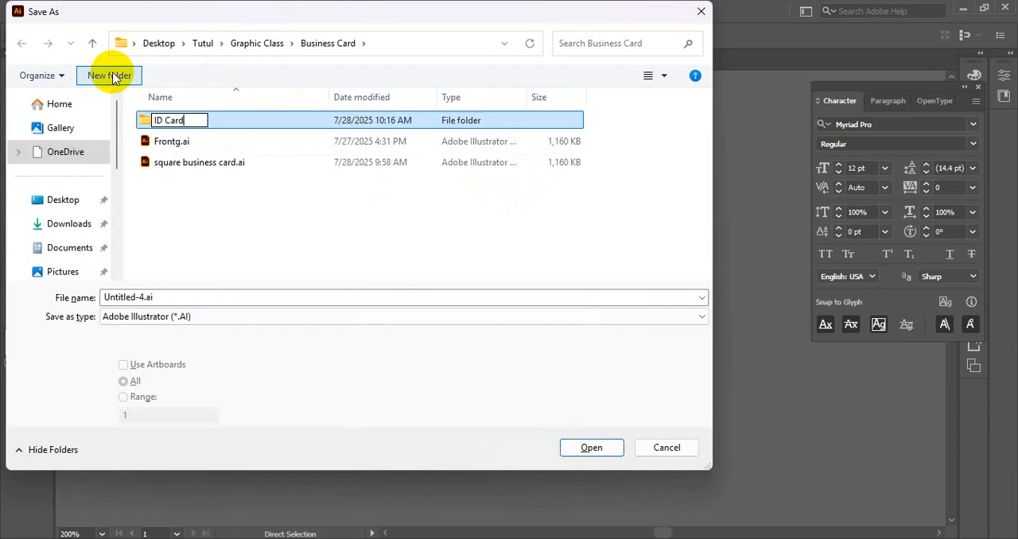
{"action": "key", "text": "Return"}
{"action": "key", "text": "Return"}
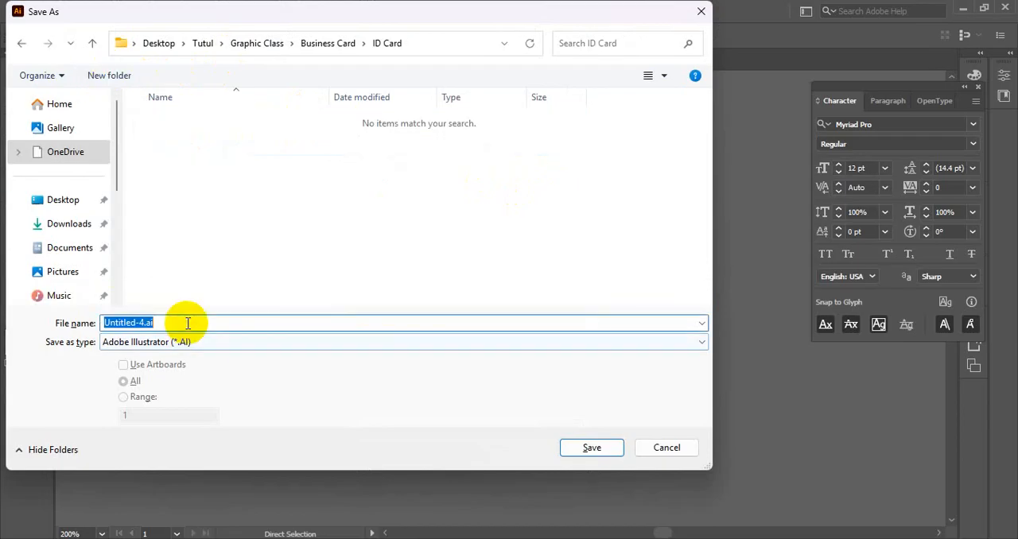
{"action": "type", "text": "ID Ca"}
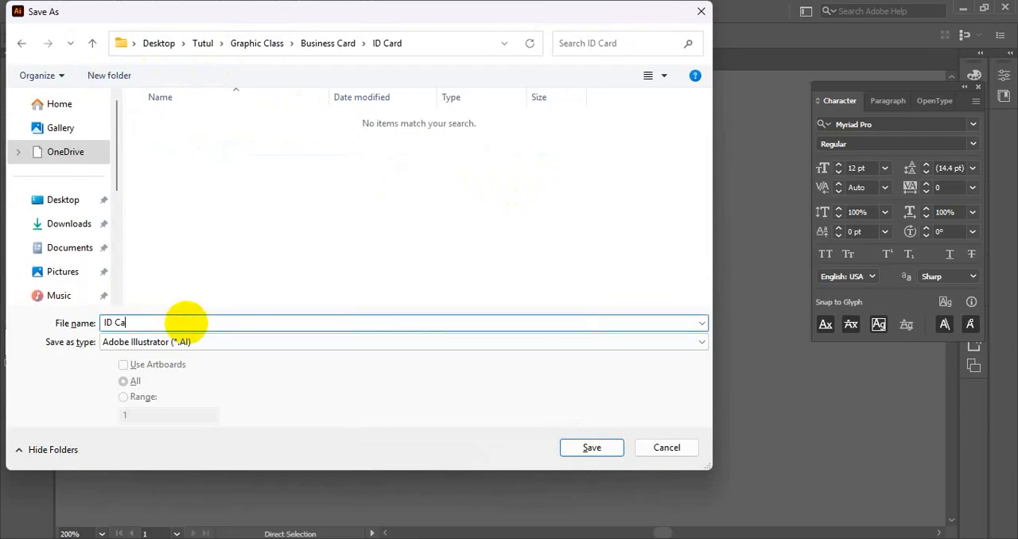
{"action": "type", "text": "rd Design"}
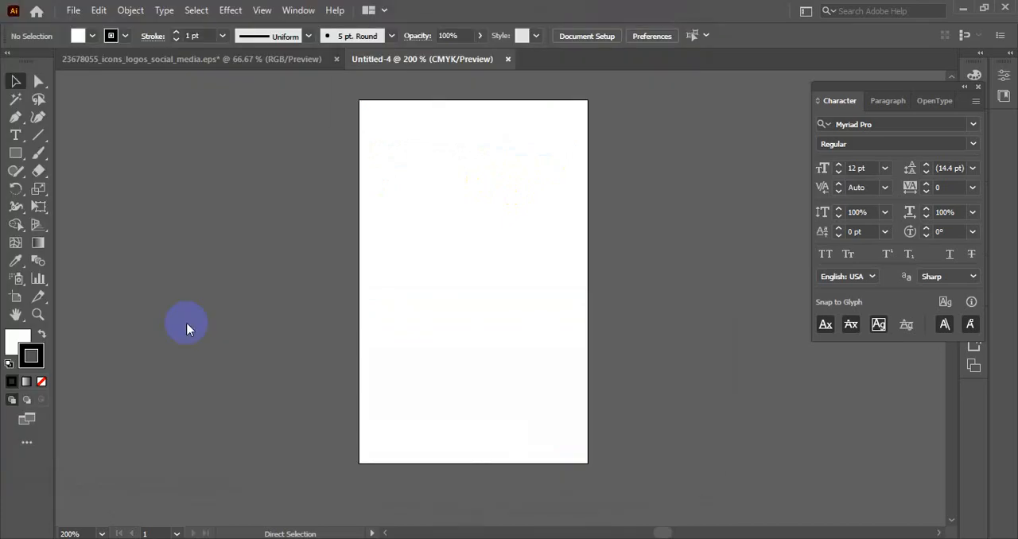
- Create a rectangle 2.125 in wide and 3.375 in high with the Rectangle tool
{"action": "left_click", "coordinate": [15, 153]}
{"action": "left_click", "coordinate": [518, 210]}
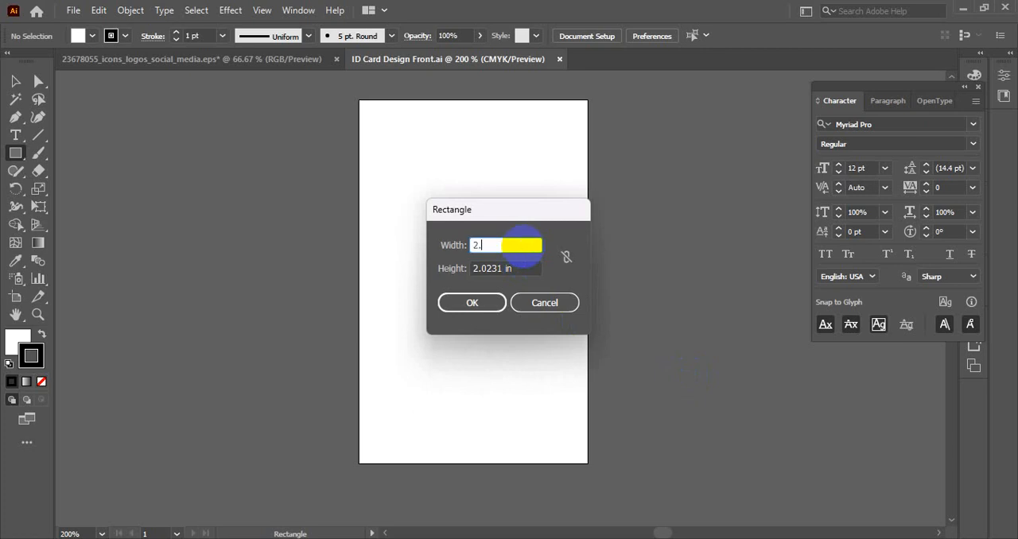
{"action": "type", "text": "2.125"}
{"action": "key", "text": "Tab"}
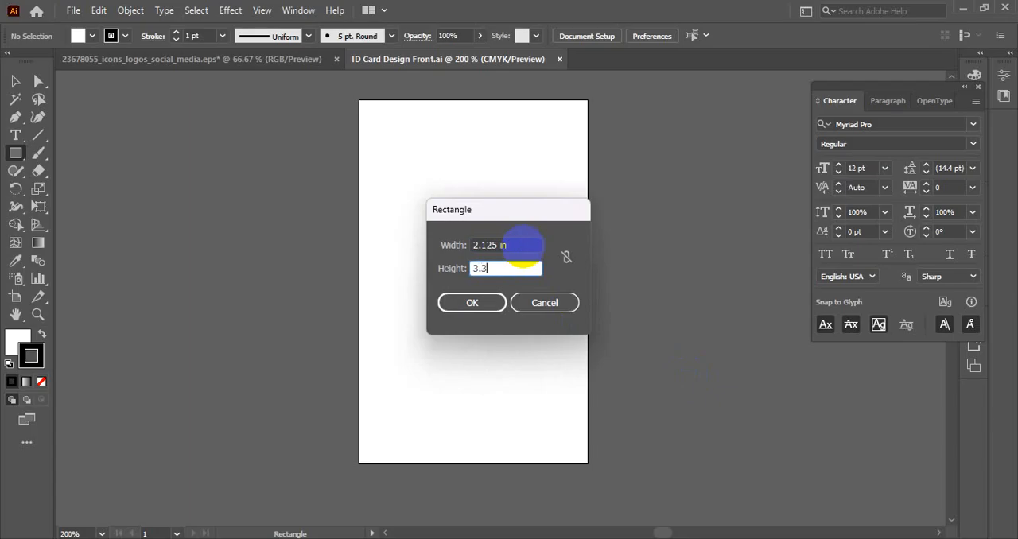
{"action": "key", "text": "Return"}
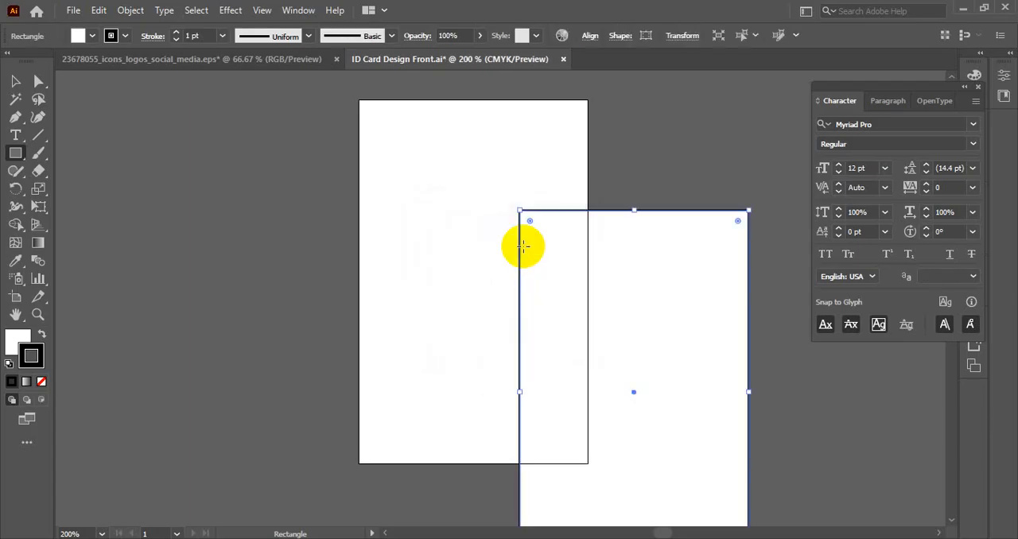
- Center the rectangle horizontally and vertically on the artboard
{"action": "key", "text": "v"}
{"action": "left_click", "coordinate": [594, 35]}
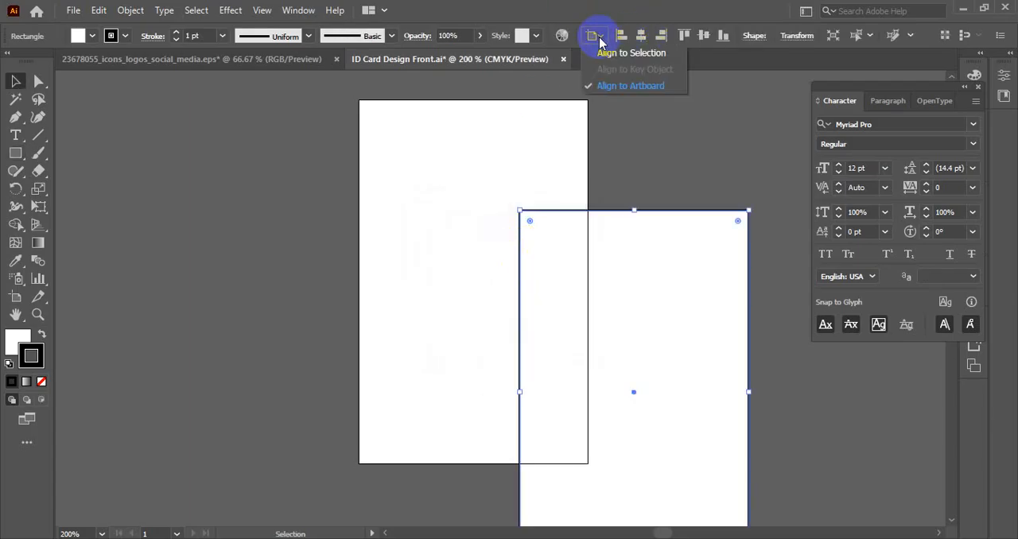
{"action": "left_click", "coordinate": [593, 7]}
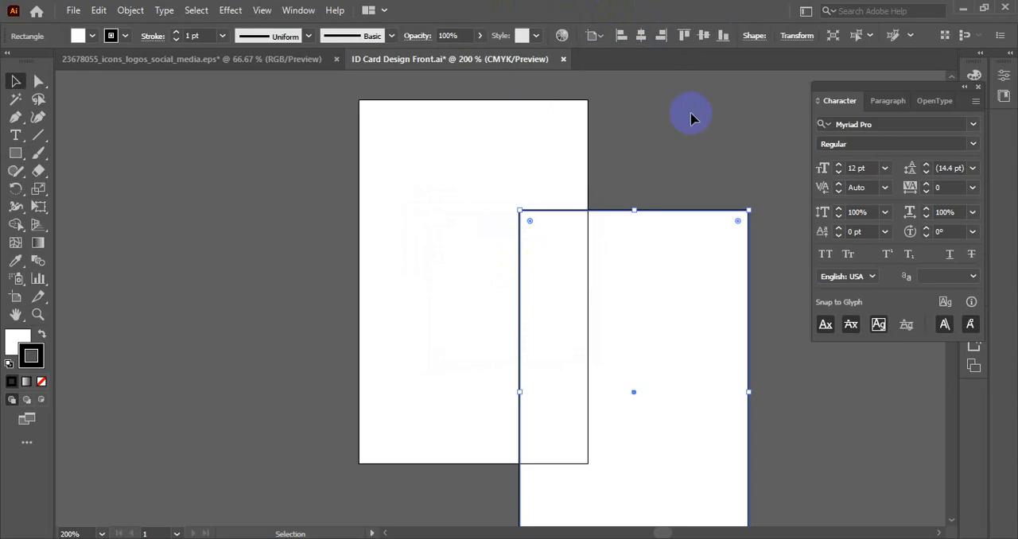
{"action": "left_click", "coordinate": [643, 38]}
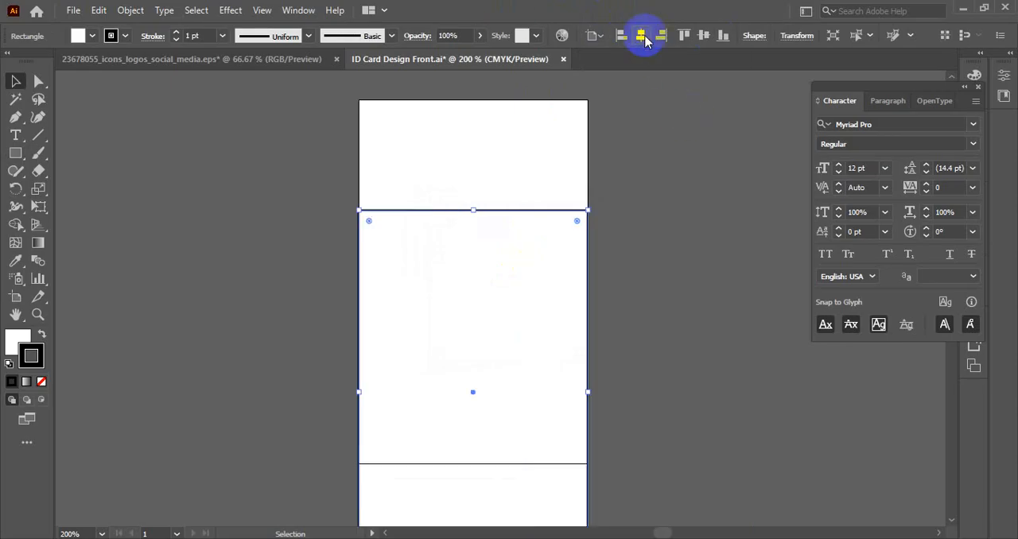
{"action": "left_click", "coordinate": [712, 36]}
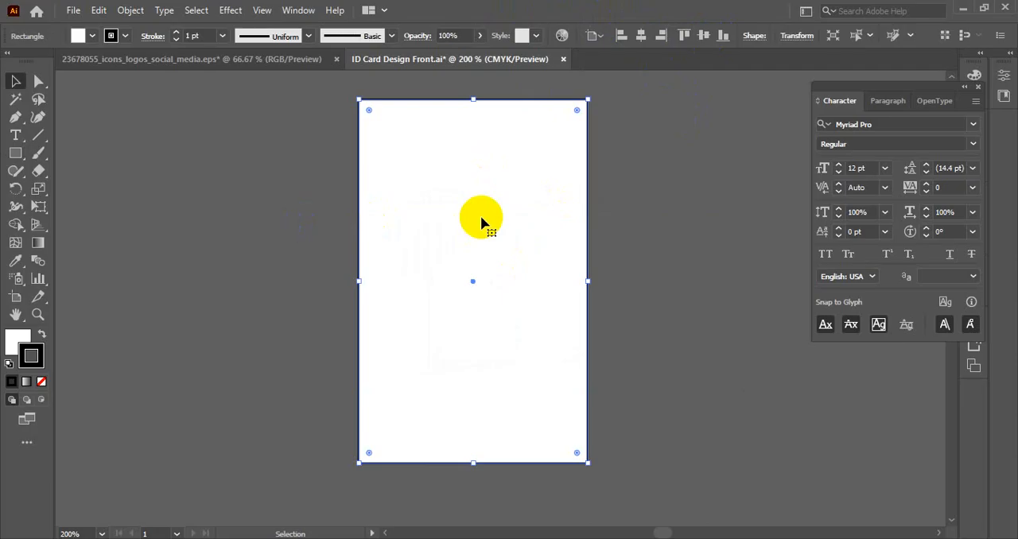
- Swap the rectangle's fill and stroke so it is filled black, and remove its stroke
{"action": "left_click", "coordinate": [41, 334]}
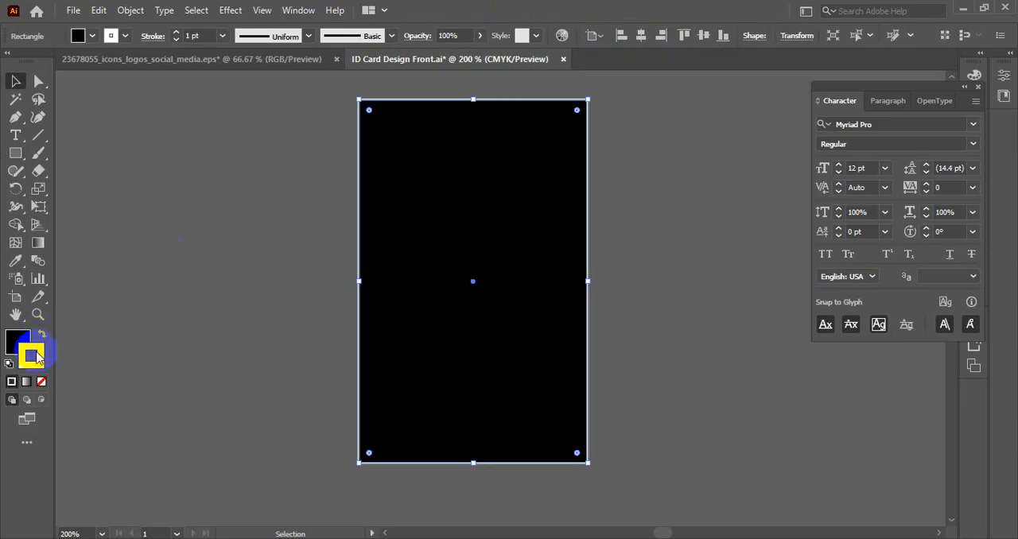
{"action": "left_click", "coordinate": [41, 380]}
{"action": "left_click", "coordinate": [199, 293]}
- Offset the black rectangle's path by -0.25 in and convert the inner path into a guide
{"action": "left_click", "coordinate": [438, 207]}
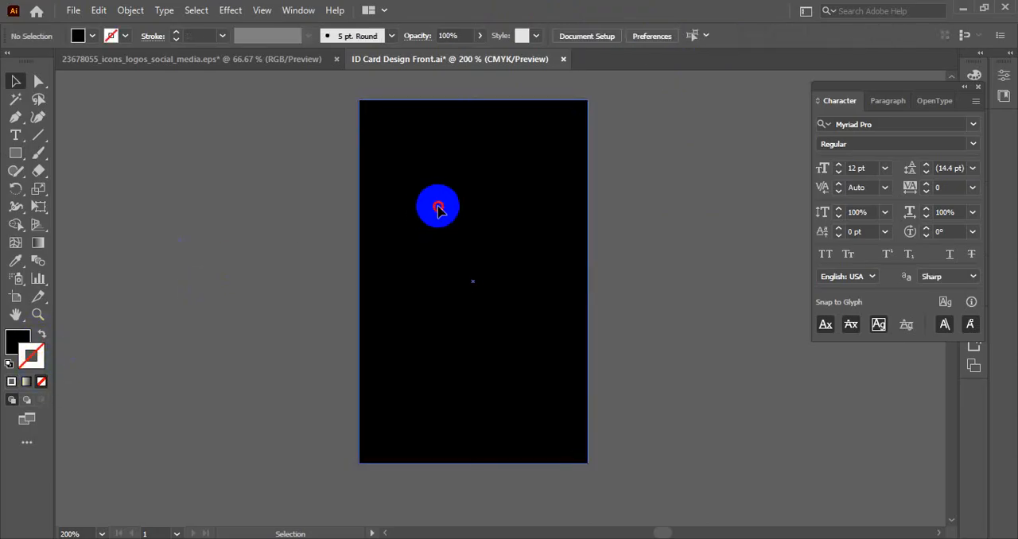
{"action": "scroll", "coordinate": [438, 207], "scroll_direction": "down", "scroll_amount": 1}
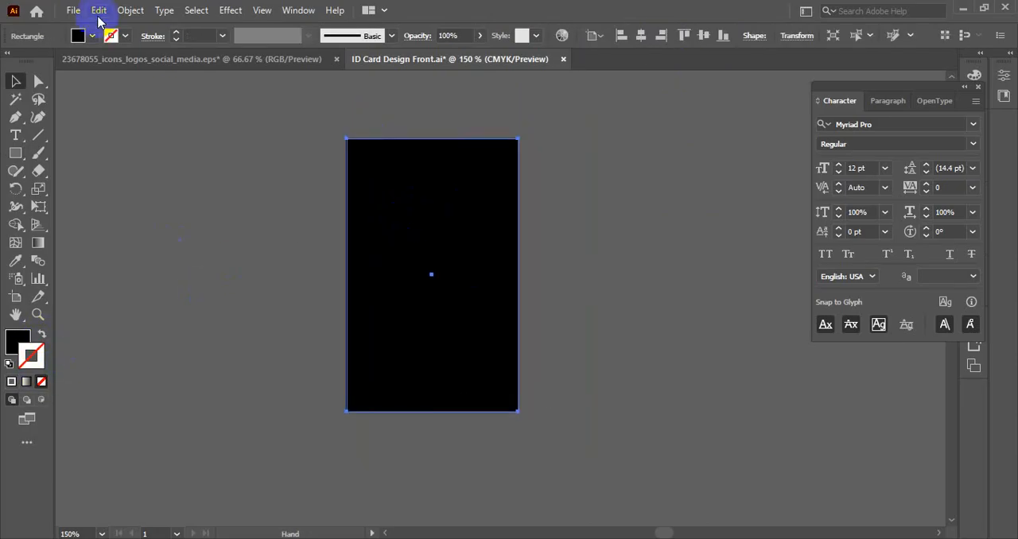
{"action": "left_click", "coordinate": [130, 10]}
{"action": "mouse_move", "coordinate": [354, 371]}
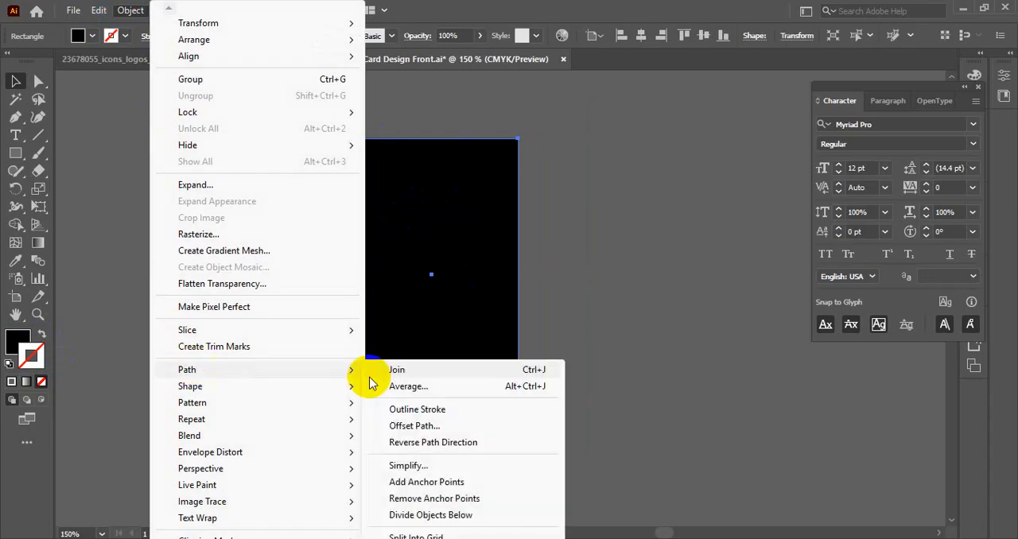
{"action": "left_click", "coordinate": [410, 424]}
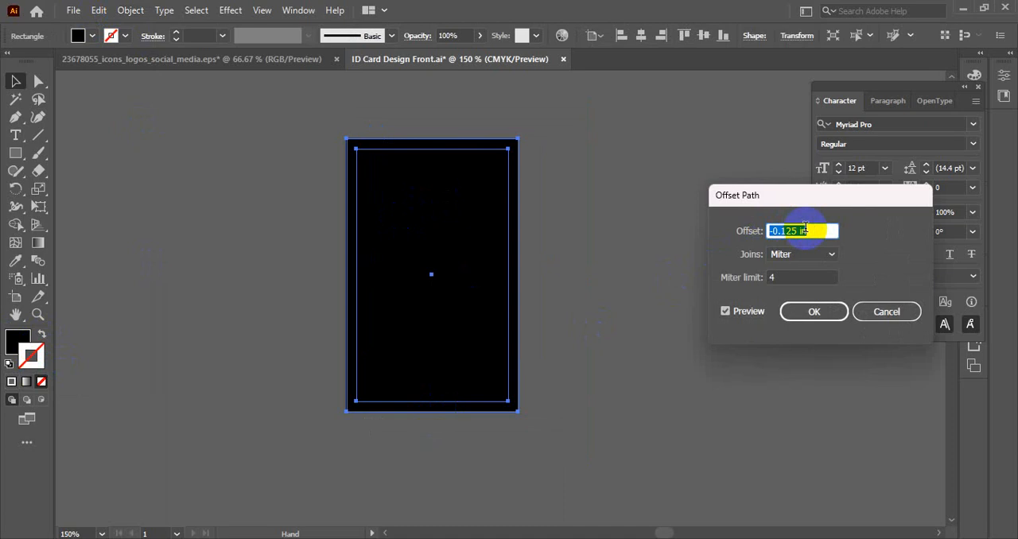
{"action": "key", "text": "Down"}
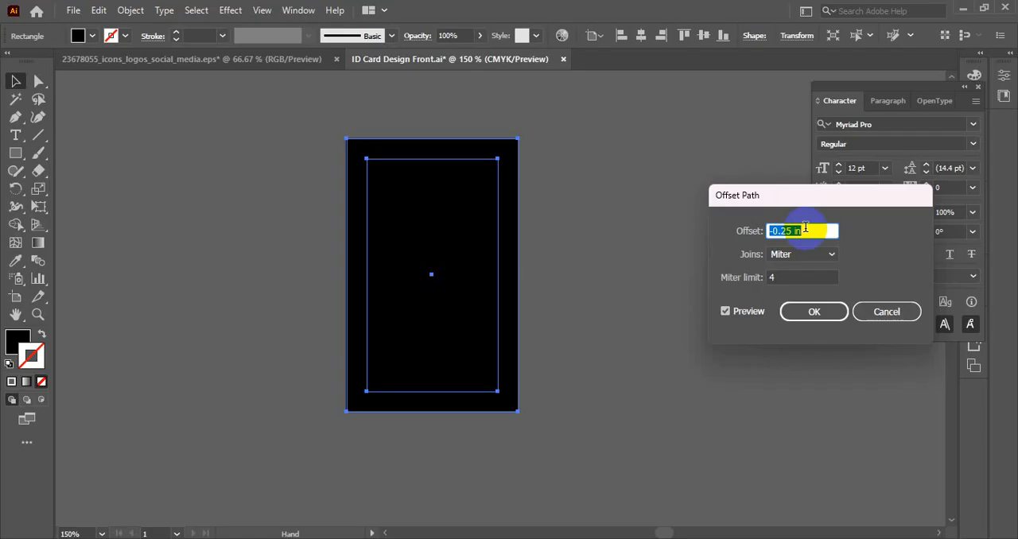
{"action": "left_click", "coordinate": [813, 310]}
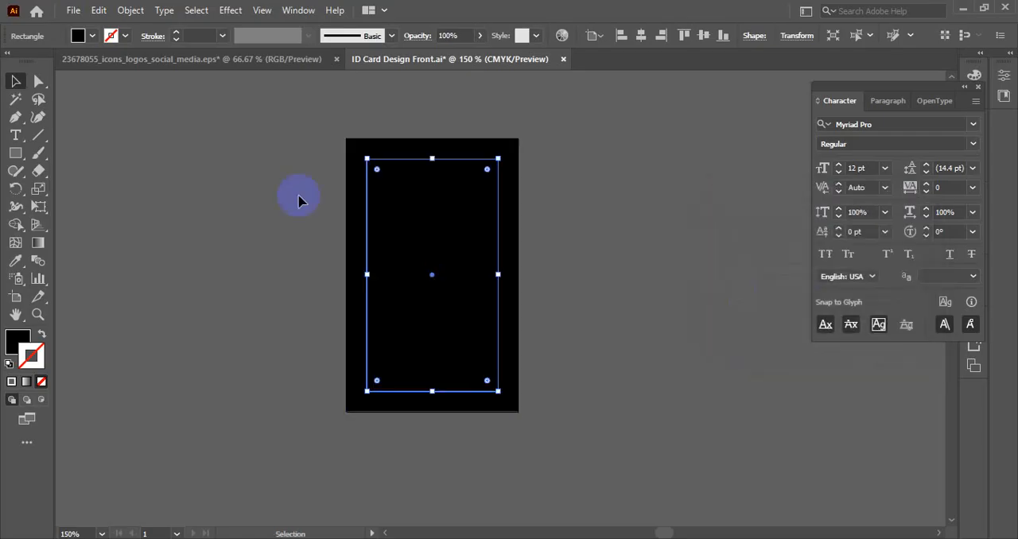
{"action": "left_click", "coordinate": [284, 169]}
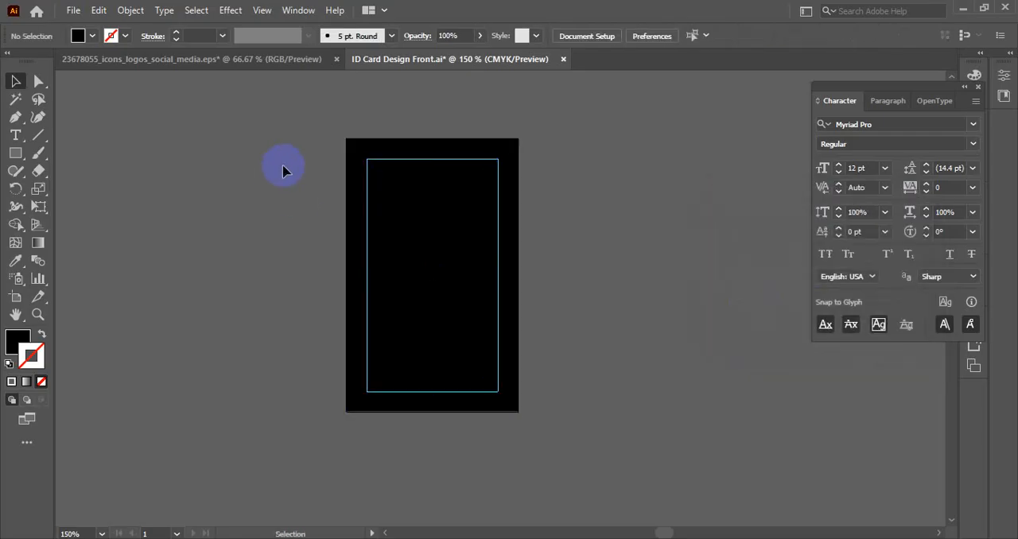
- Try moving the background rectangle aside, undo the move, and fill the rectangle with white
{"action": "left_click_drag", "start_coordinate": [391, 148], "coordinate": [226, 151]}
{"action": "key", "text": "ctrl+z"}
{"action": "left_click", "coordinate": [85, 36]}
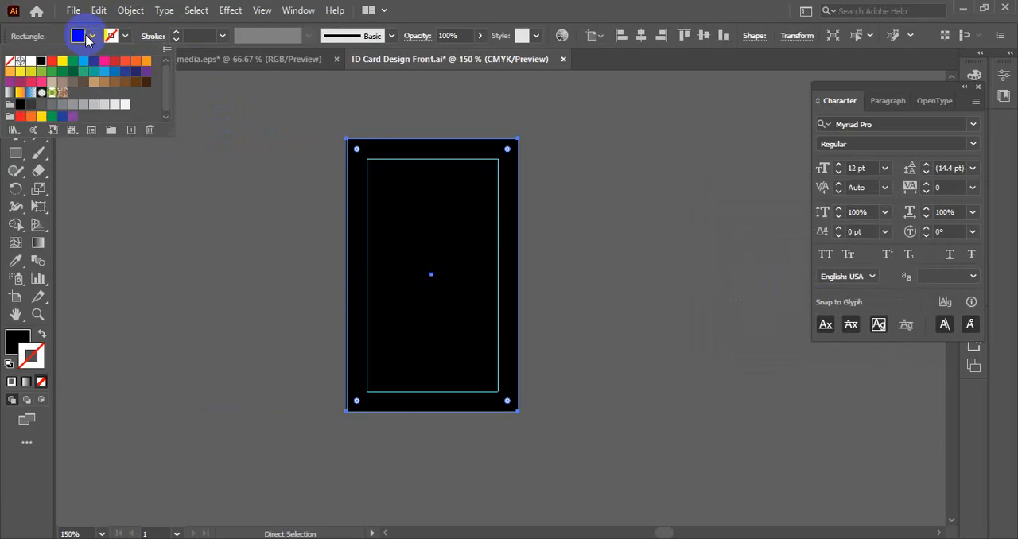
{"action": "left_click", "coordinate": [26, 63]}
{"action": "left_click", "coordinate": [270, 178]}
- Lock the white background rectangle and save the document
{"action": "left_click", "coordinate": [512, 268]}
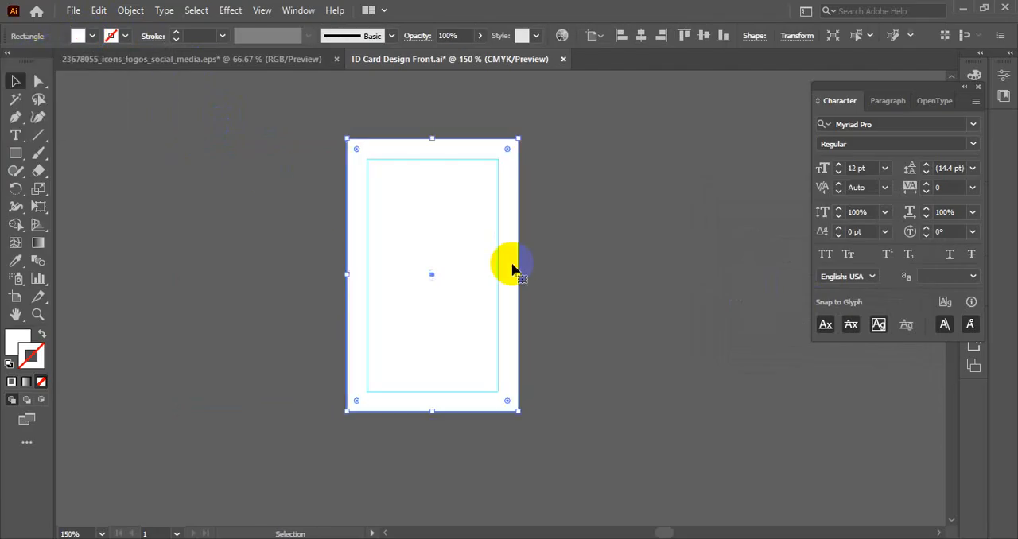
{"action": "key", "text": "ctrl+2"}
{"action": "key", "text": "ctrl+s"}
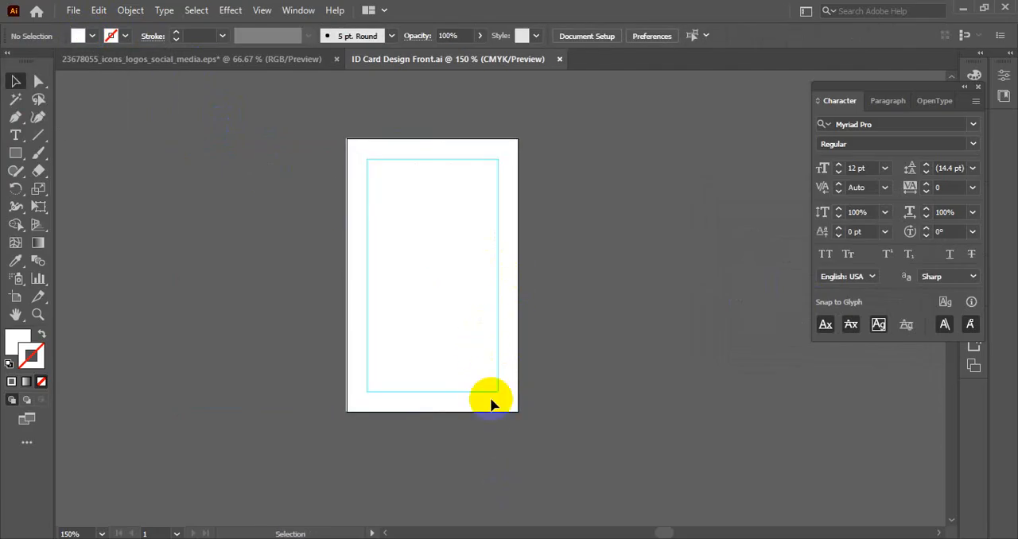
- Switch to the browser and look through the submitted entries of the Suki Africa employee ID card contest on Freelancer
{"action": "mouse_move", "coordinate": [477, 538]}
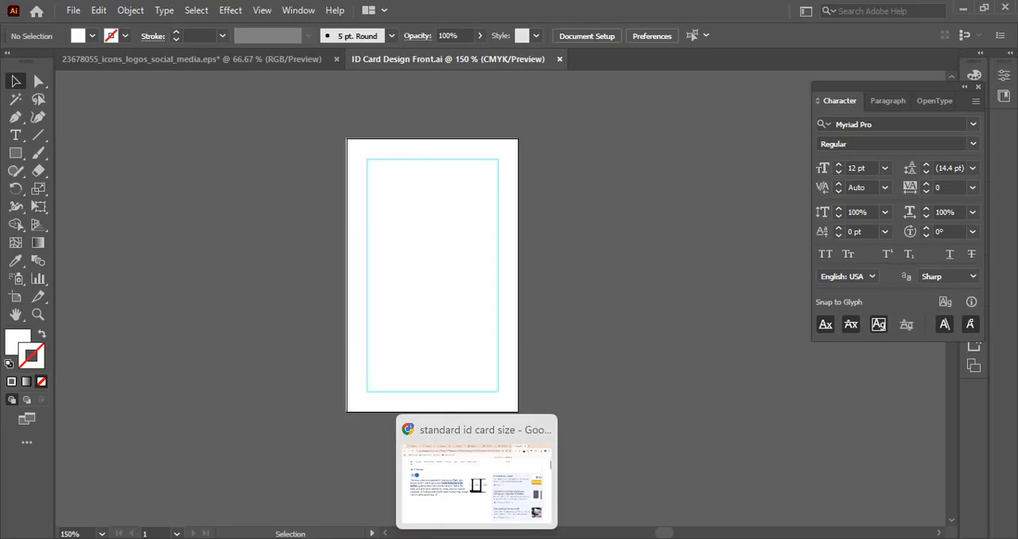
{"action": "left_click", "coordinate": [518, 497]}
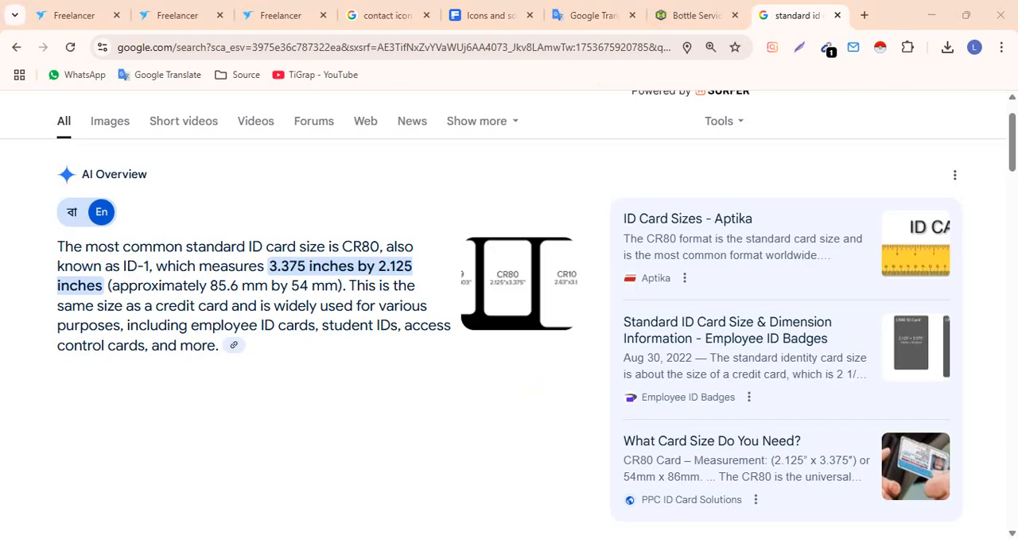
{"action": "left_click", "coordinate": [561, 538]}
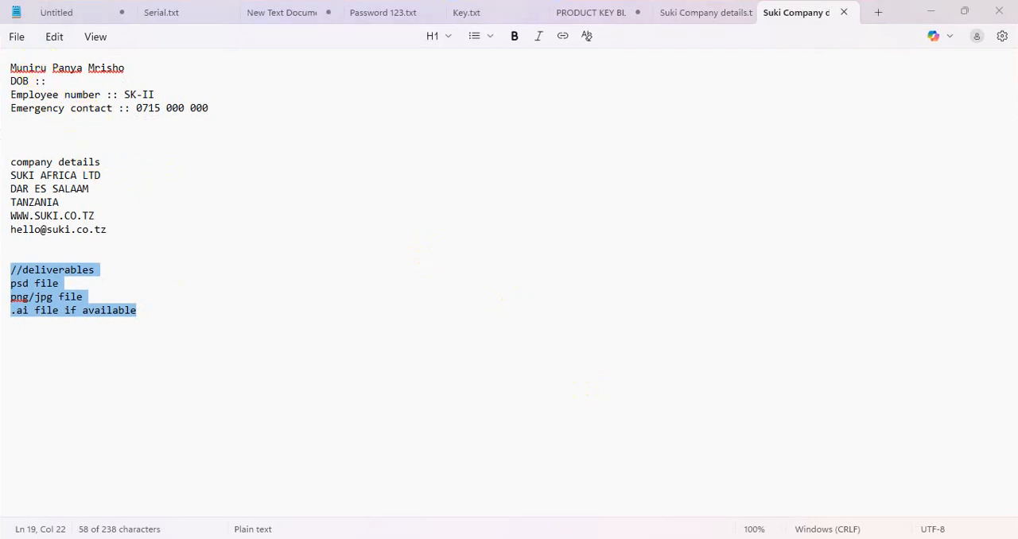
{"action": "key", "text": "alt+Tab"}
{"action": "left_click", "coordinate": [209, 11]}
{"action": "left_click", "coordinate": [273, 10]}
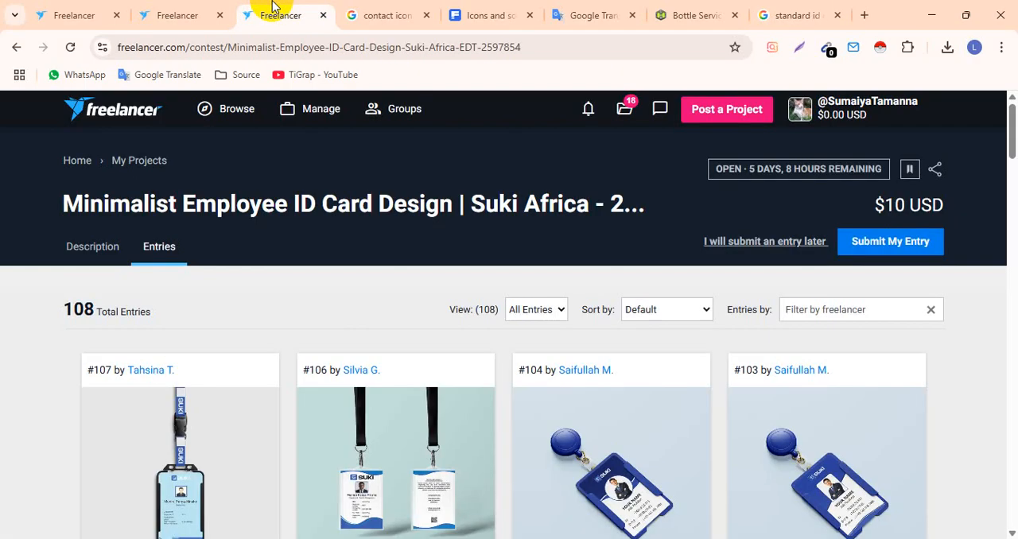
{"action": "scroll", "coordinate": [551, 318], "scroll_direction": "down", "scroll_amount": 5}
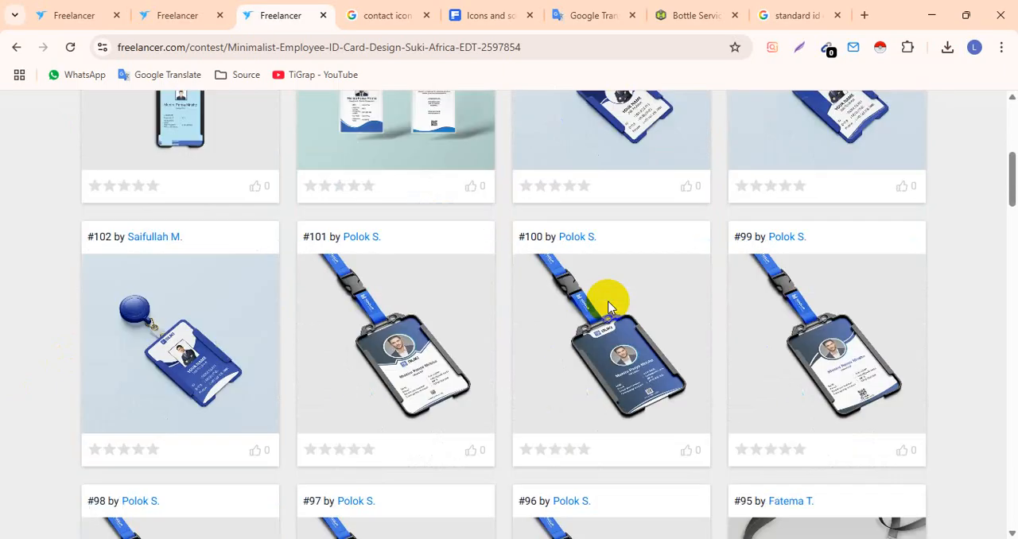
{"action": "scroll", "coordinate": [473, 290], "scroll_direction": "down", "scroll_amount": 7}
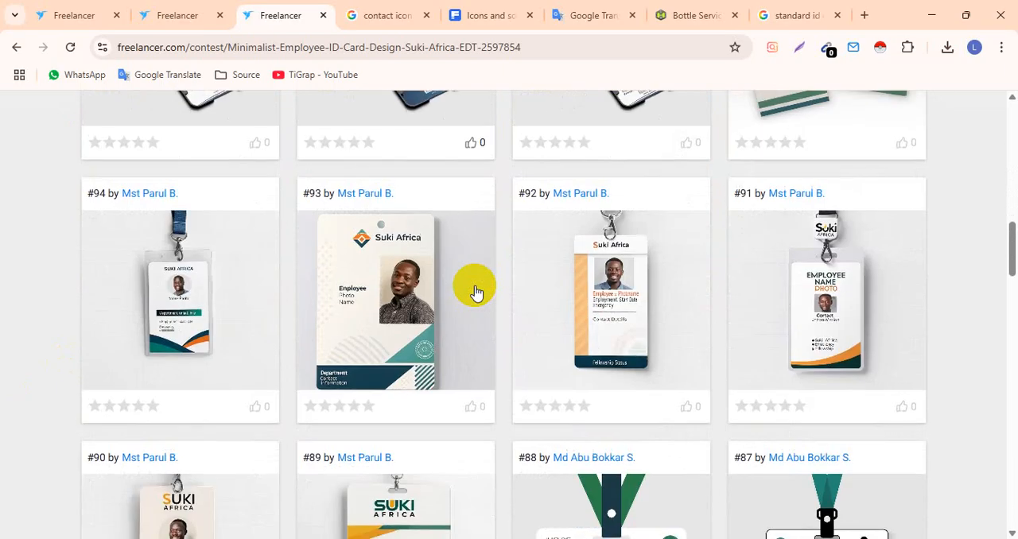
{"action": "scroll", "coordinate": [475, 290], "scroll_direction": "down", "scroll_amount": 5}
{"action": "scroll", "coordinate": [474, 290], "scroll_direction": "down", "scroll_amount": 3}
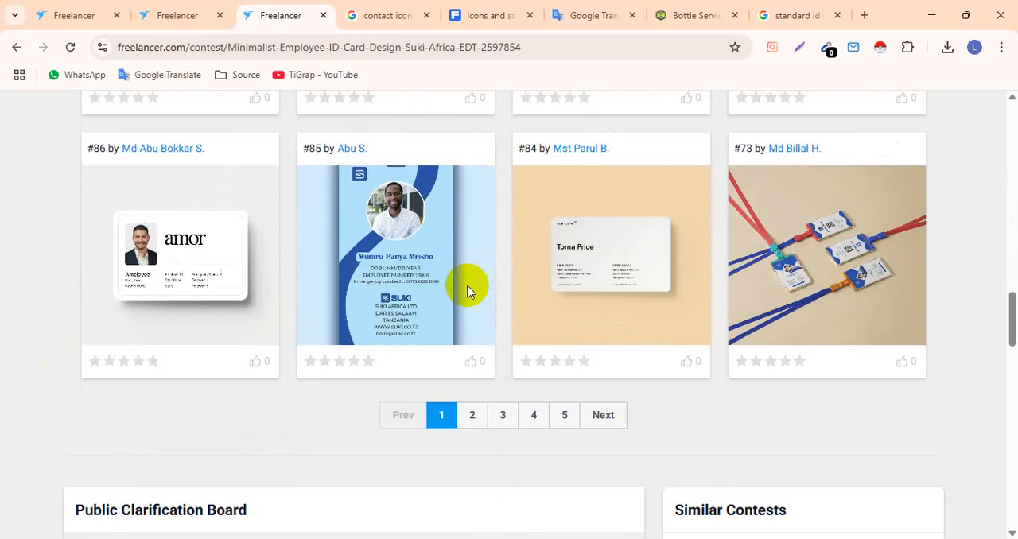
{"action": "scroll", "coordinate": [415, 294], "scroll_direction": "up", "scroll_amount": 12}
{"action": "scroll", "coordinate": [415, 294], "scroll_direction": "up", "scroll_amount": 5}
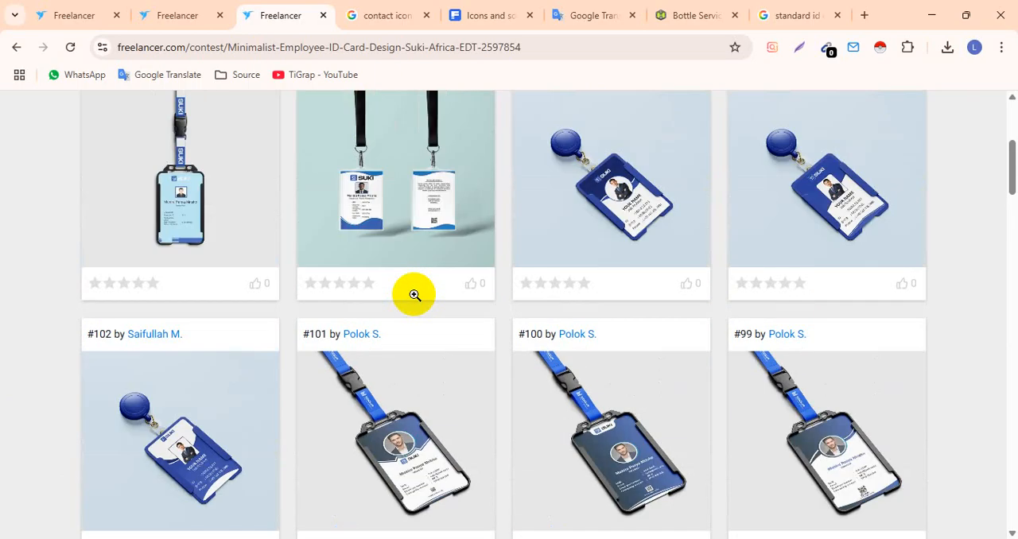
- Open contest entries #106, #107, #104, #103, #102 and #101 in turn and examine their ID card layouts
{"action": "left_click", "coordinate": [410, 292]}
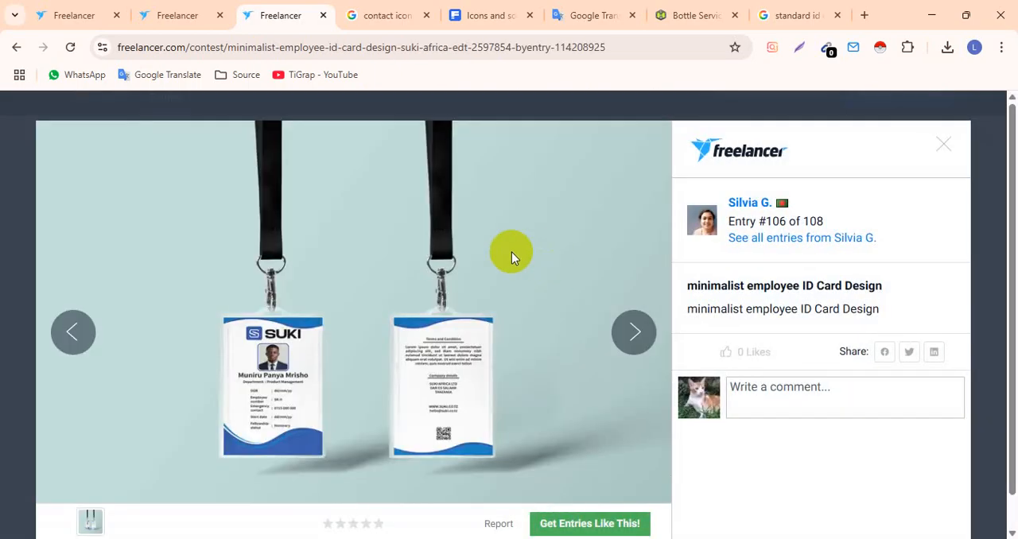
{"action": "left_click", "coordinate": [75, 333]}
{"action": "scroll", "coordinate": [341, 289], "scroll_direction": "down", "scroll_amount": 1}
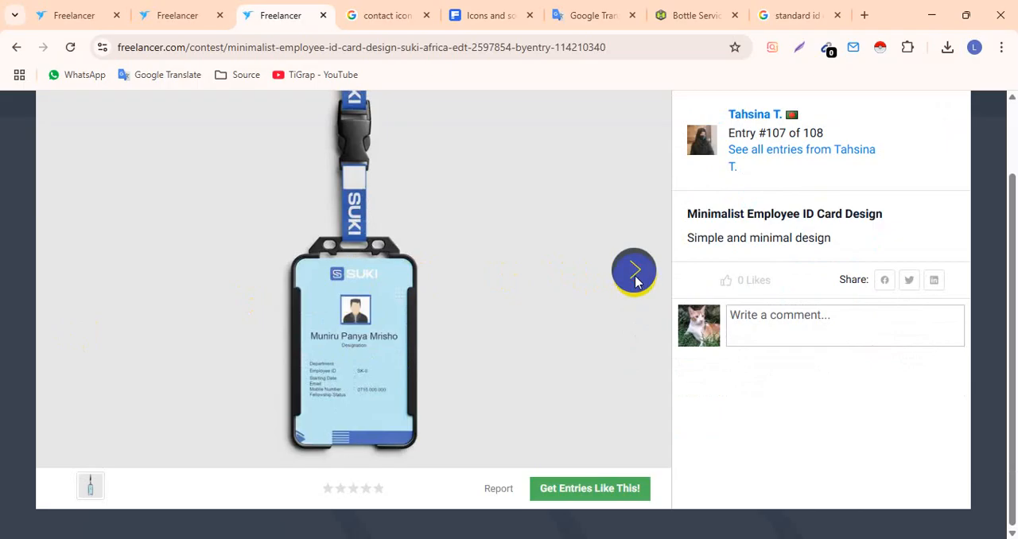
{"action": "left_click", "coordinate": [635, 276]}
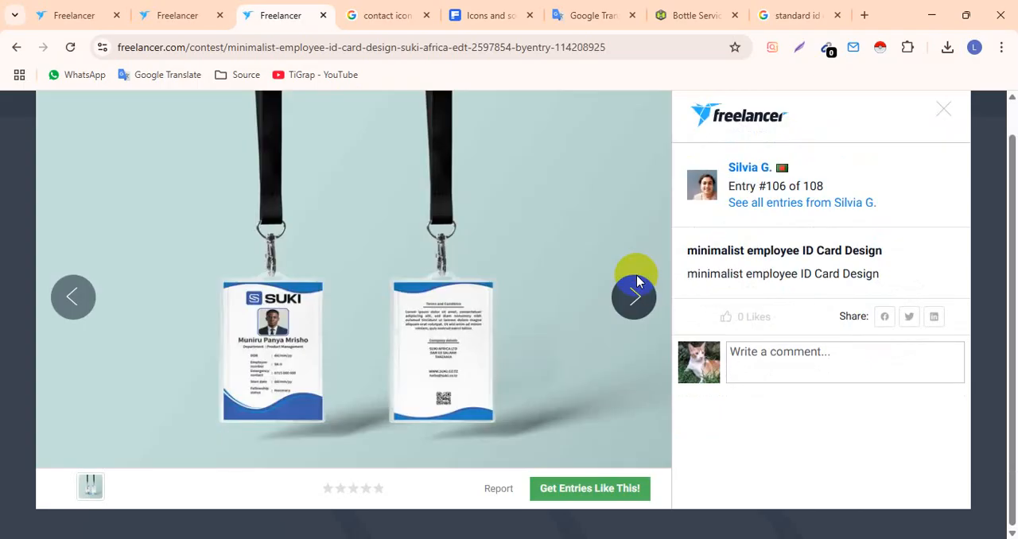
{"action": "left_click", "coordinate": [636, 280]}
{"action": "scroll", "coordinate": [570, 306], "scroll_direction": "down", "scroll_amount": 1}
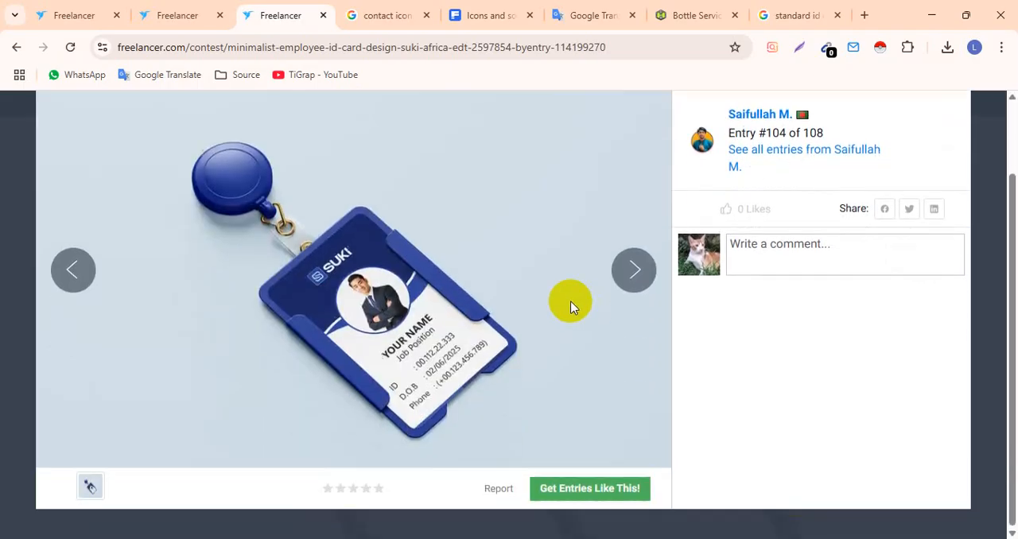
{"action": "left_click", "coordinate": [628, 270]}
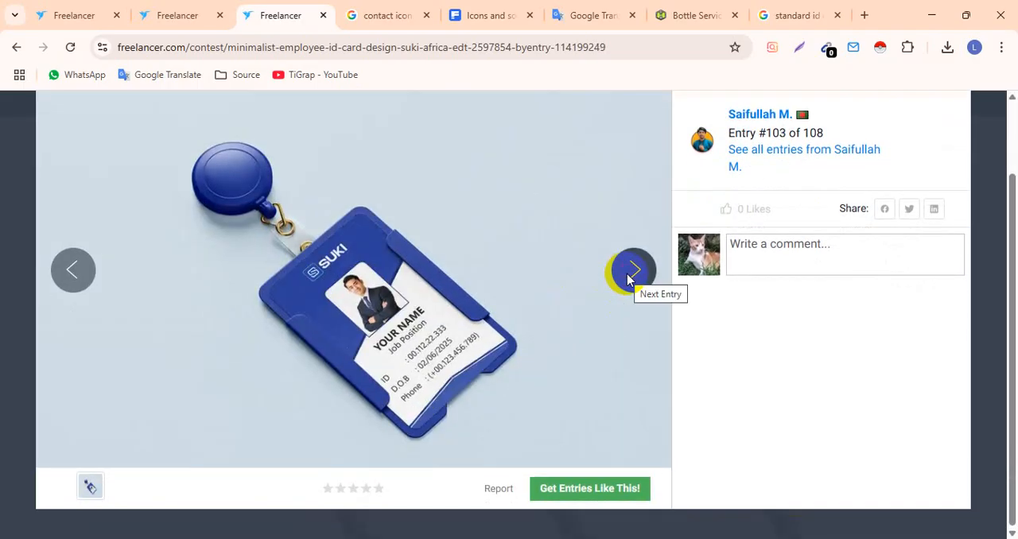
{"action": "left_click", "coordinate": [627, 279]}
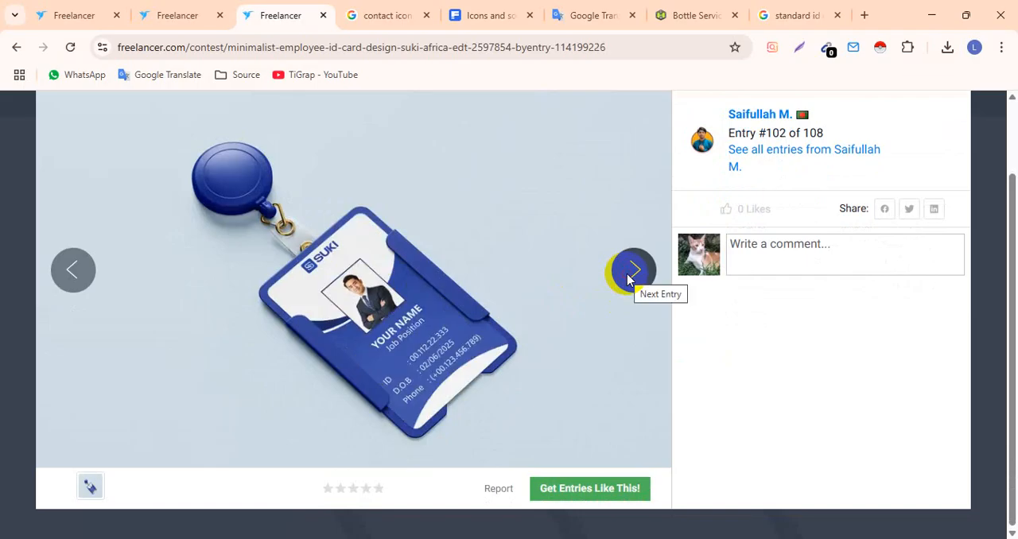
{"action": "left_click", "coordinate": [627, 279]}
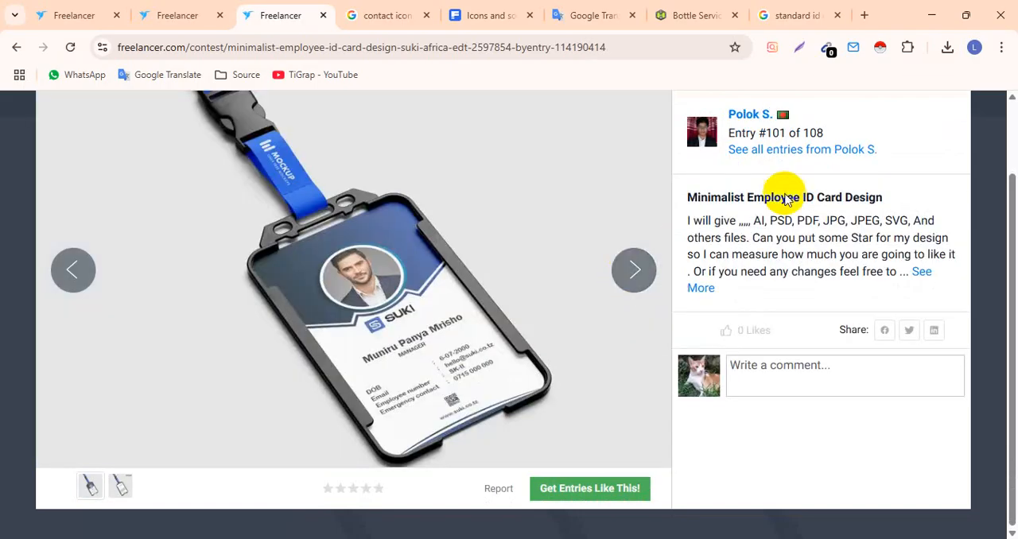
{"action": "scroll", "coordinate": [994, 143], "scroll_direction": "up", "scroll_amount": 2}
{"action": "left_click", "coordinate": [944, 144]}
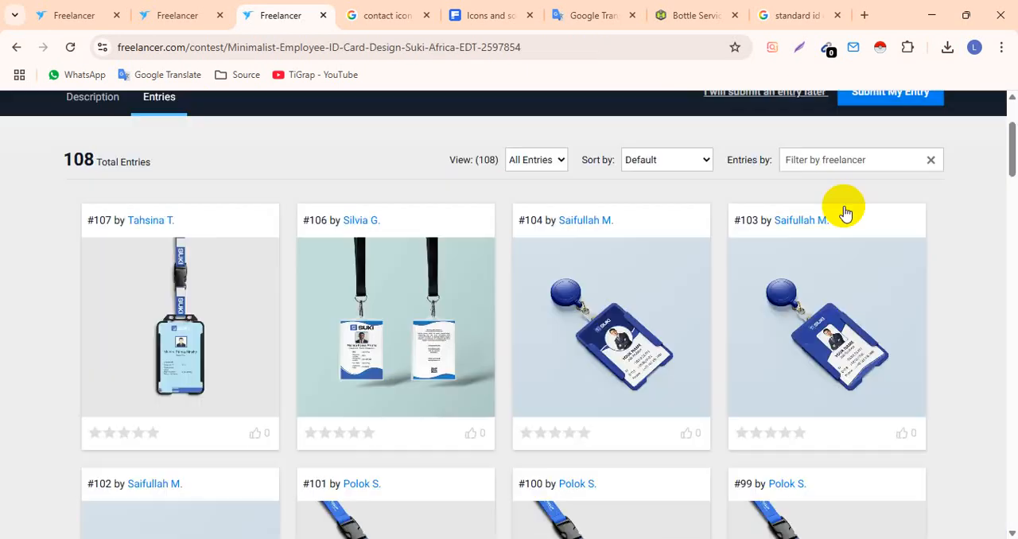
- Switch to the Suki company details text file in Notepad and copy the employee's full name
{"action": "left_click", "coordinate": [518, 538]}
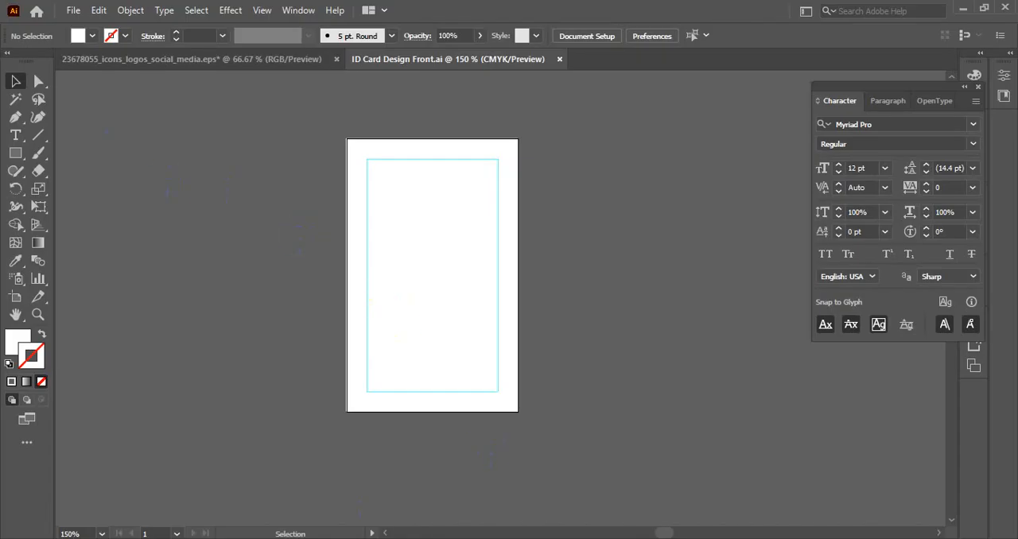
{"action": "key", "text": "alt+Tab"}
{"action": "left_click_drag", "start_coordinate": [125, 67], "coordinate": [4, 67]}
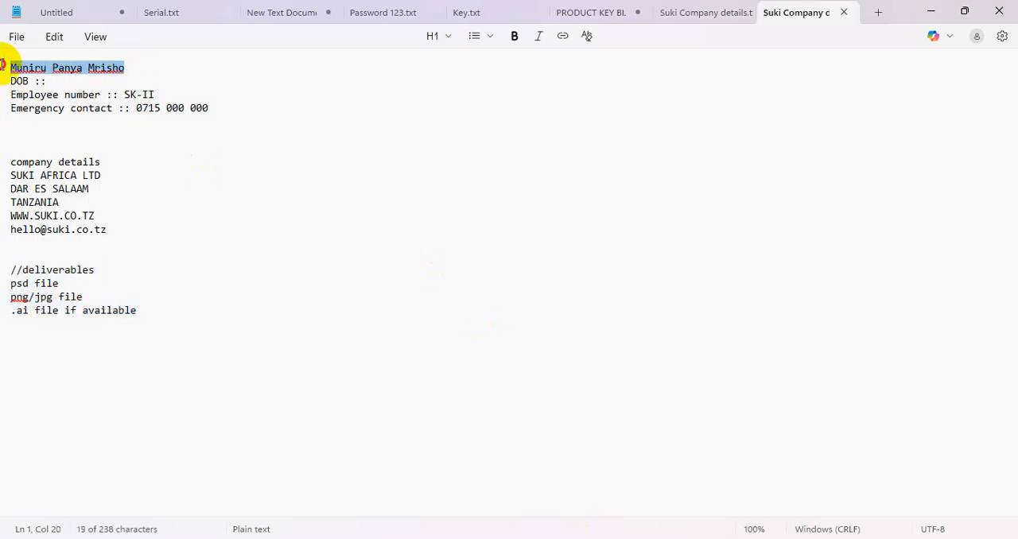
{"action": "left_click", "coordinate": [180, 131]}
{"action": "left_click_drag", "start_coordinate": [124, 67], "coordinate": [2, 72]}
{"action": "key", "text": "ctrl+c"}
- Switch to Illustrator, paste the employee's name as a text line in the card's upper part, and shift it toward the left guide
{"action": "key", "text": "alt+Tab"}
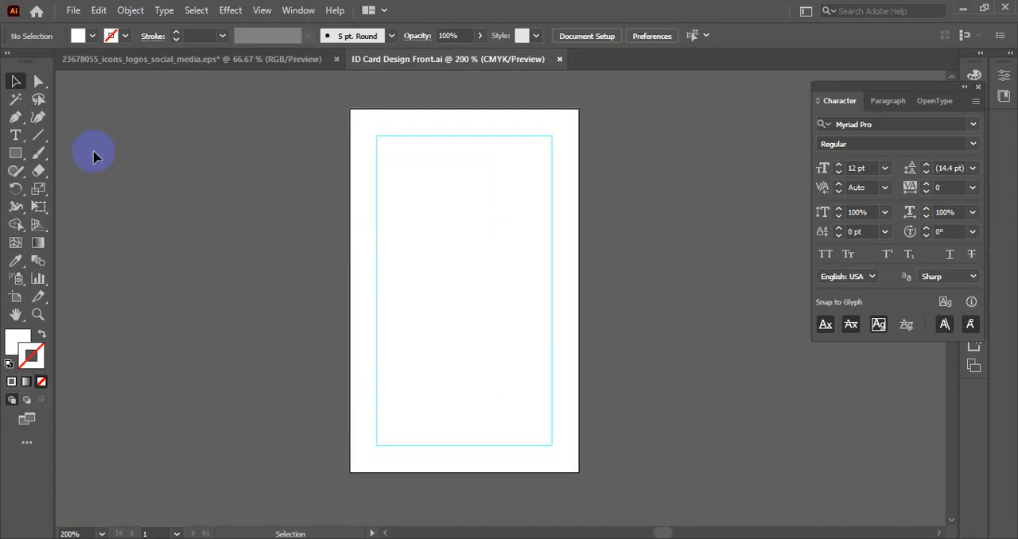
{"action": "left_click", "coordinate": [12, 139]}
{"action": "left_click", "coordinate": [422, 204]}
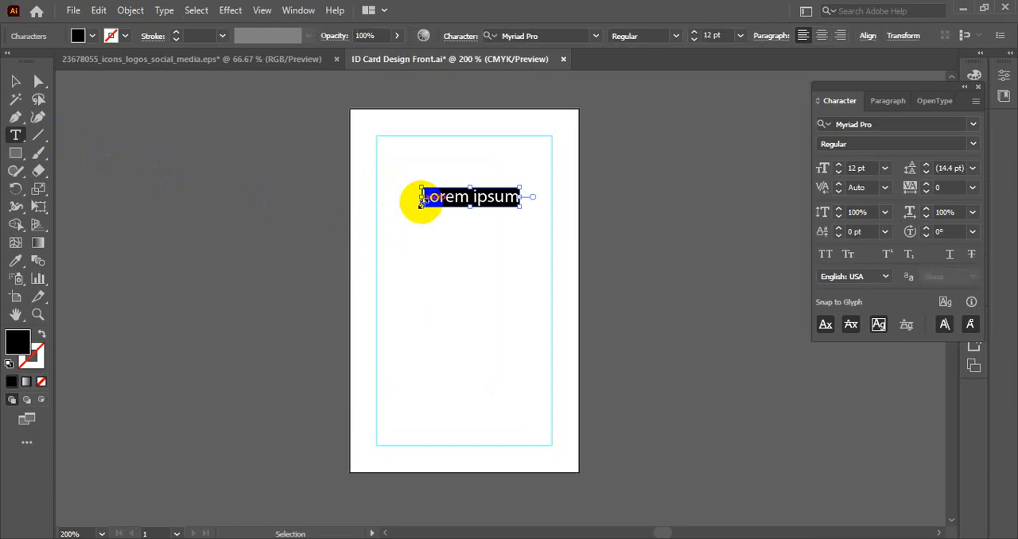
{"action": "key", "text": "ctrl+v"}
{"action": "left_click", "coordinate": [15, 81]}
{"action": "left_click_drag", "start_coordinate": [487, 198], "coordinate": [446, 197]}
- Set the employee name's font to Montserrat SemiBold
{"action": "left_click", "coordinate": [557, 35]}
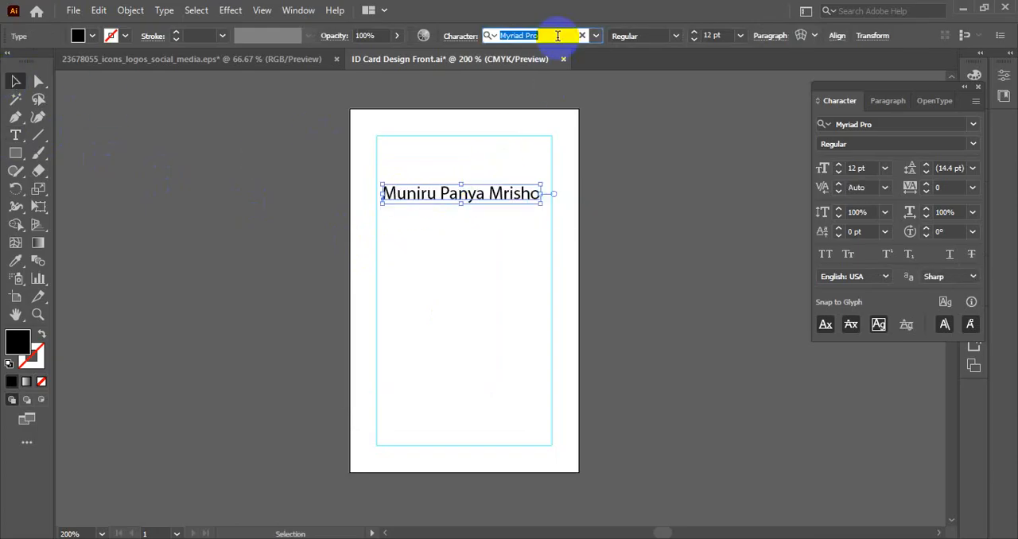
{"action": "type", "text": "monts"}
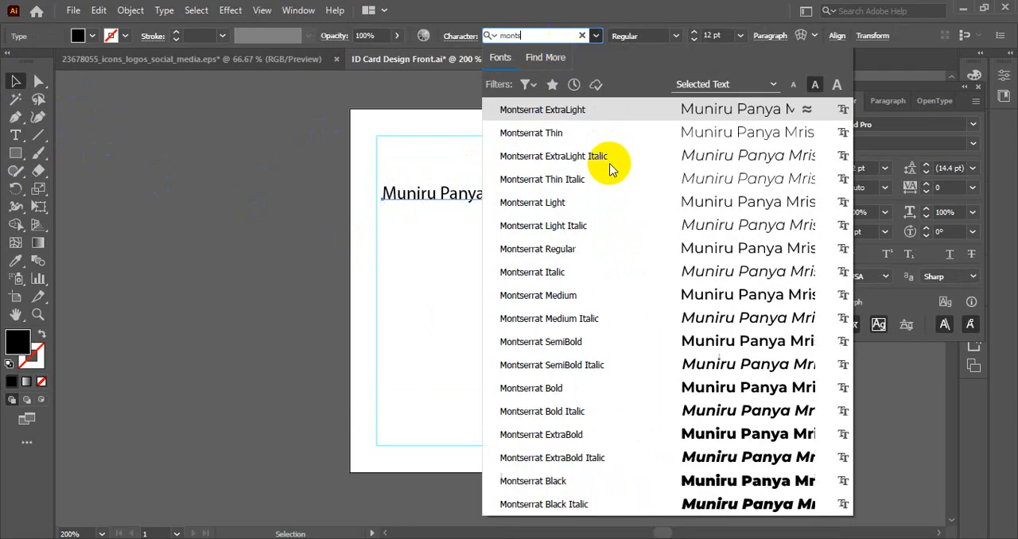
{"action": "left_click", "coordinate": [549, 341]}
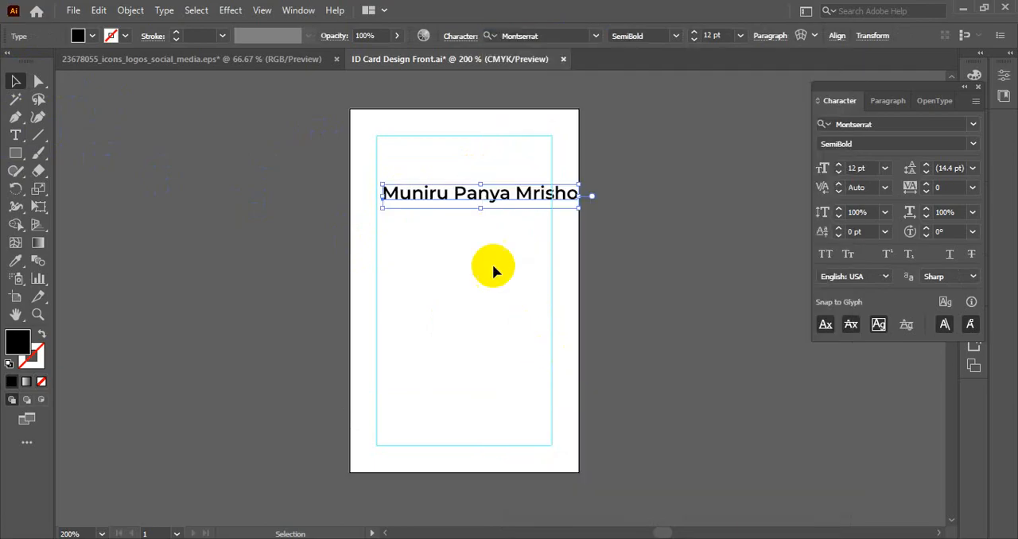
- Duplicate the name line just below the original and copy the DOB label from the company details text file
{"action": "scroll", "coordinate": [507, 192], "scroll_direction": "up", "scroll_amount": 1}
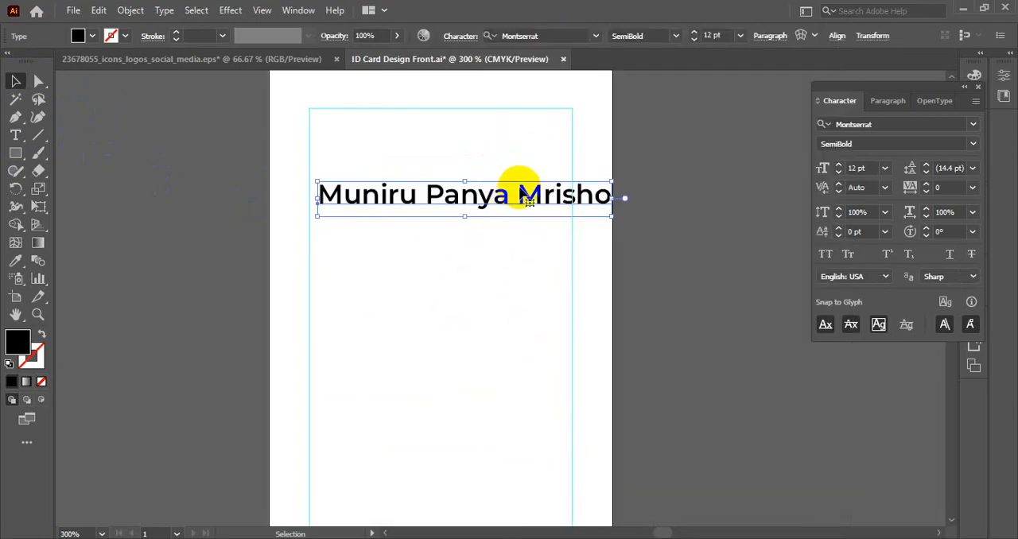
{"action": "left_click_drag", "start_coordinate": [417, 184], "coordinate": [417, 229]}
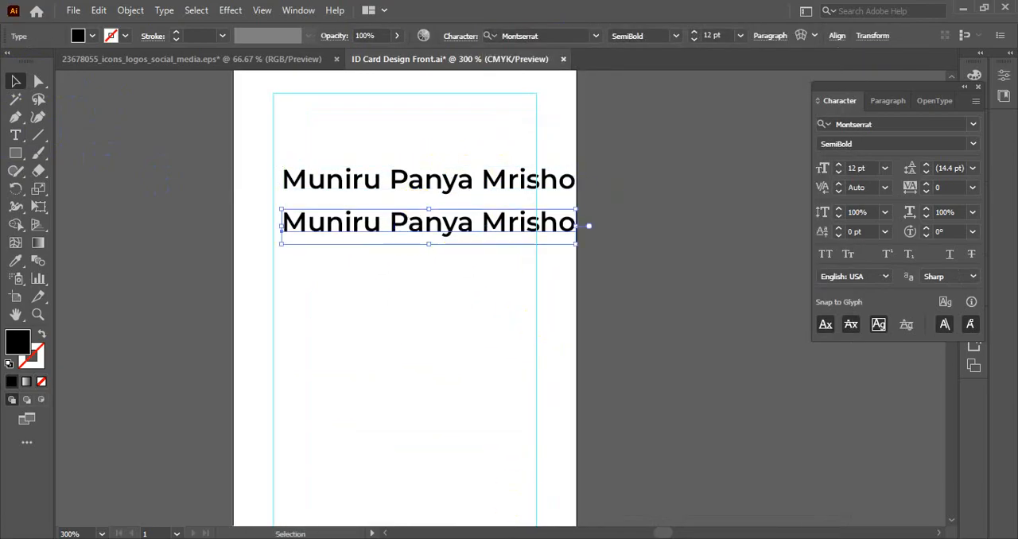
{"action": "left_click", "coordinate": [559, 537]}
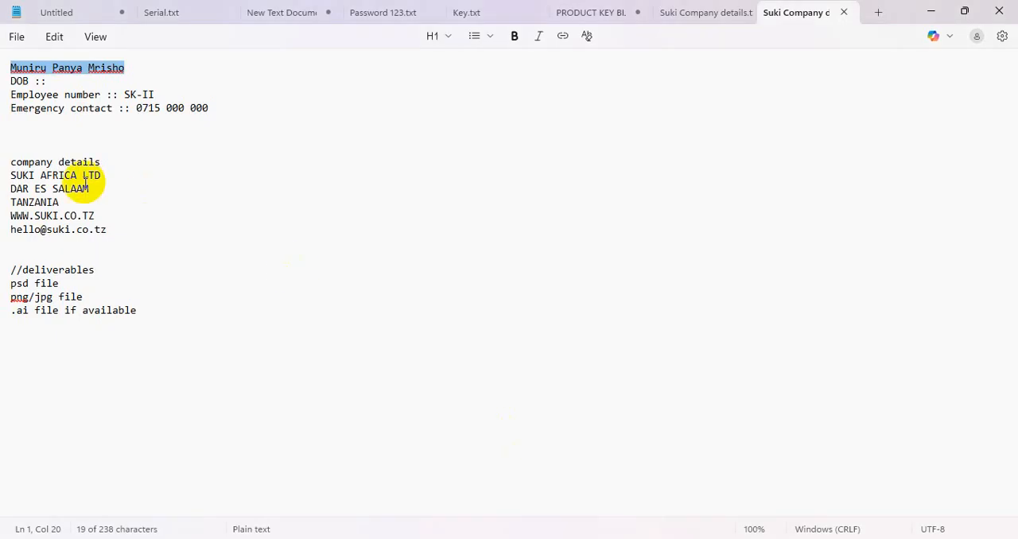
{"action": "left_click_drag", "start_coordinate": [14, 82], "coordinate": [229, 108]}
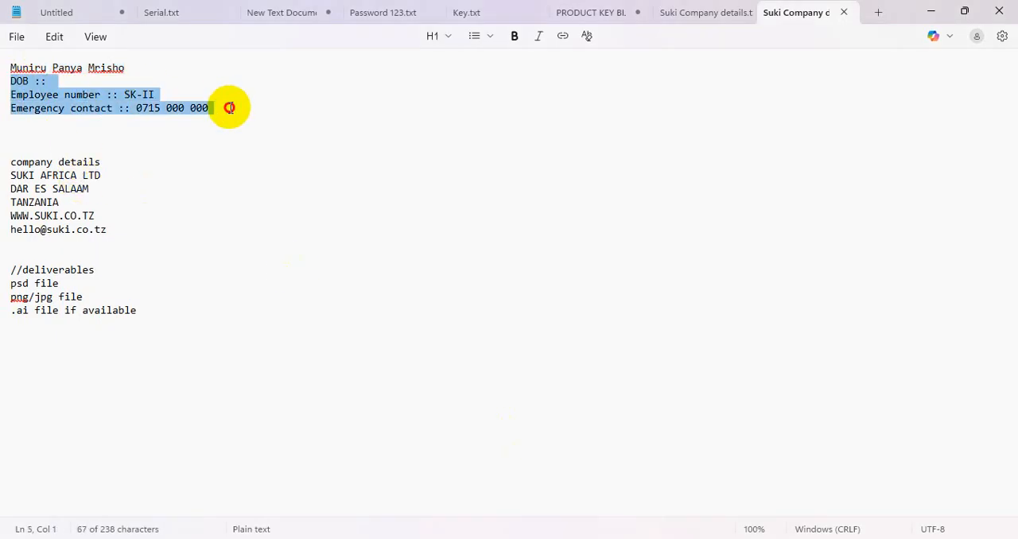
{"action": "double_click", "coordinate": [27, 81]}
{"action": "key", "text": "ctrl+c"}
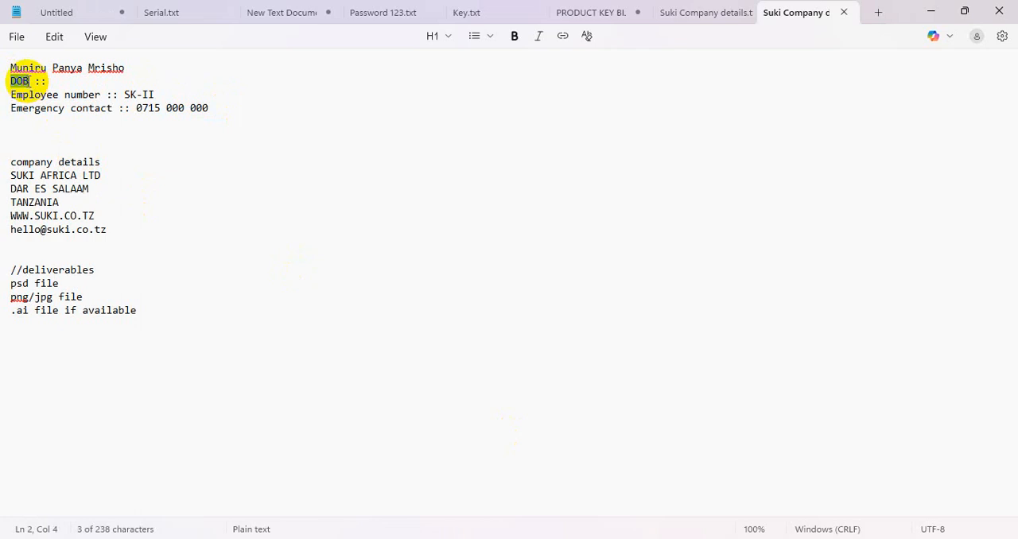
{"action": "key", "text": "alt+Tab"}
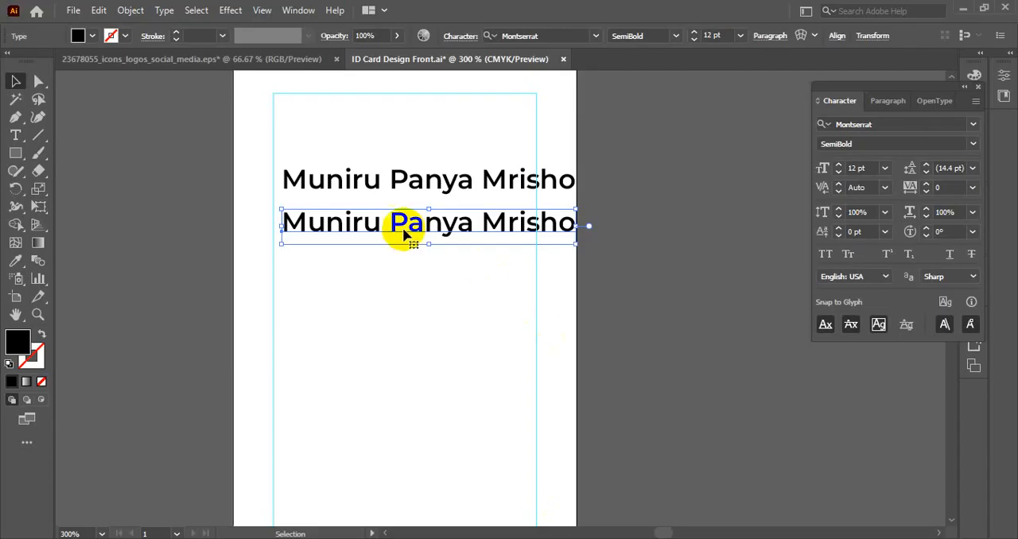
- Try to replace the duplicated name line with the label DOB, and delete the pasted DOB texts
{"action": "double_click", "coordinate": [403, 231]}
{"action": "key", "text": "ctrl+a"}
{"action": "key", "text": "ctrl+v"}
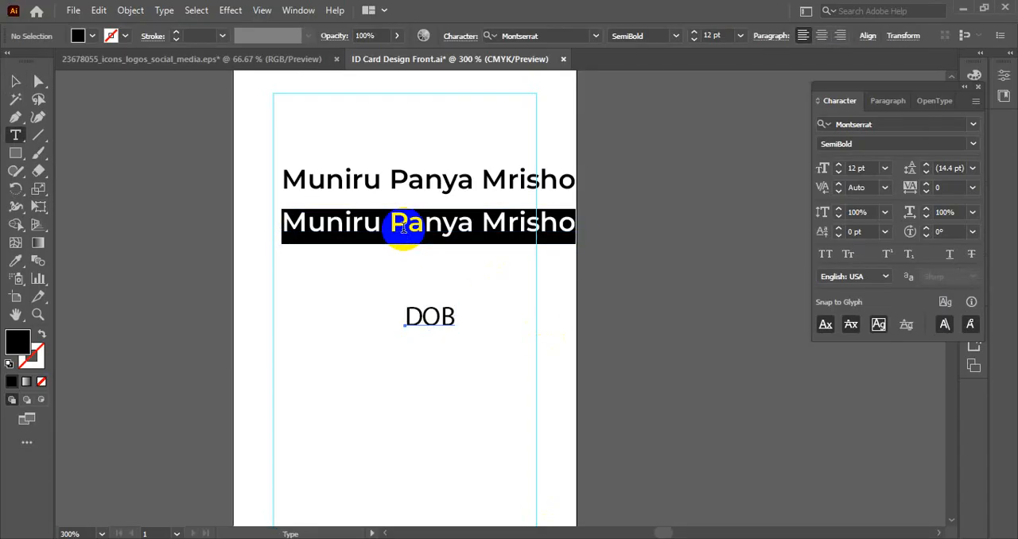
{"action": "triple_click", "coordinate": [403, 228]}
{"action": "key", "text": "ctrl+v"}
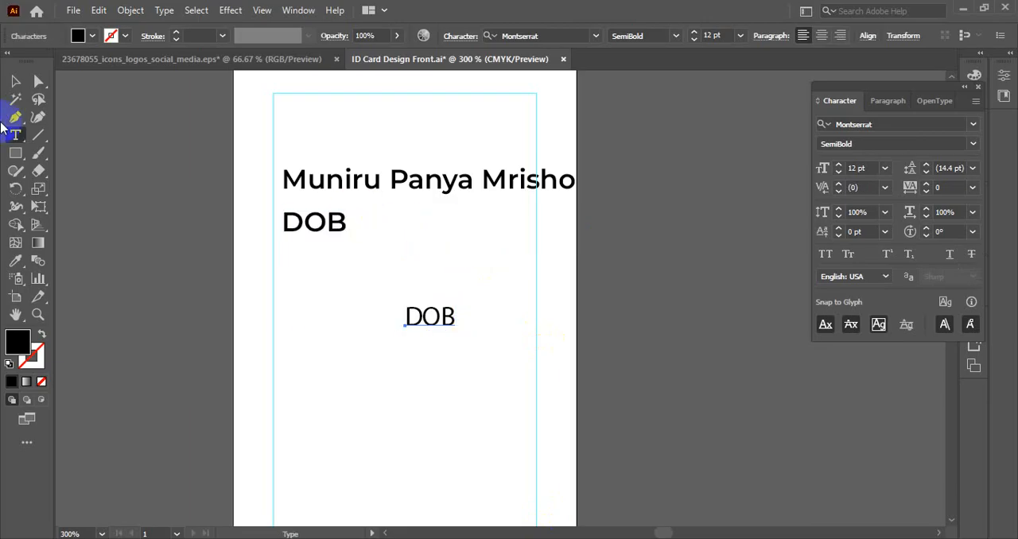
{"action": "left_click", "coordinate": [16, 81]}
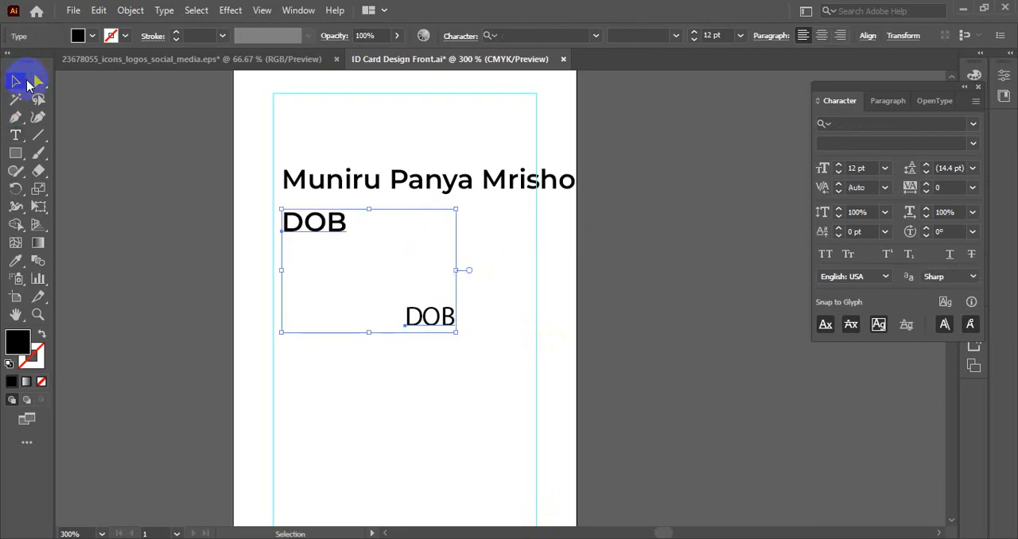
{"action": "left_click", "coordinate": [442, 324], "text": "shift"}
{"action": "key", "text": "Delete"}
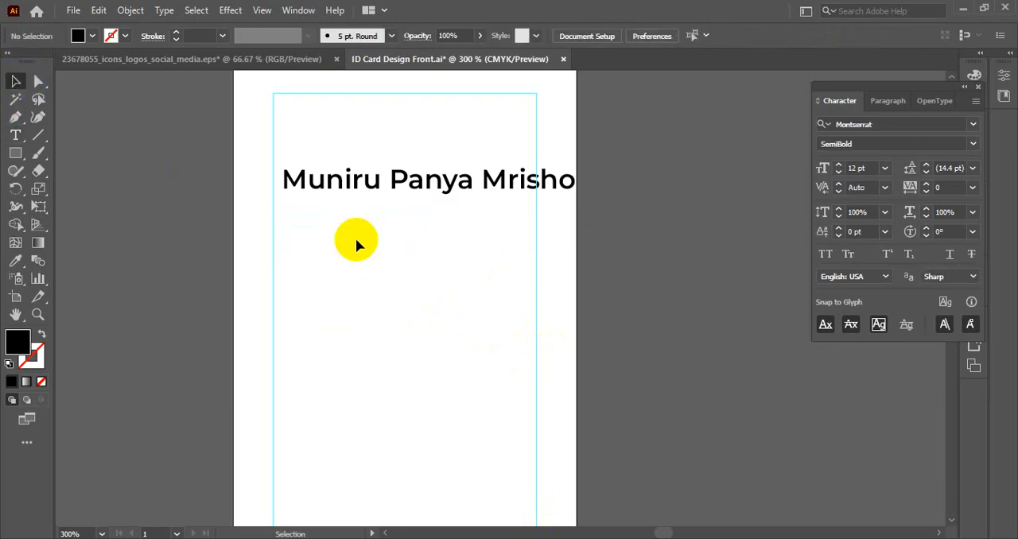
- Duplicate the employee name line directly below itself and replace the copy's text with DOB
{"action": "left_click", "coordinate": [342, 194]}
{"action": "left_click_drag", "start_coordinate": [341, 193], "coordinate": [337, 225]}
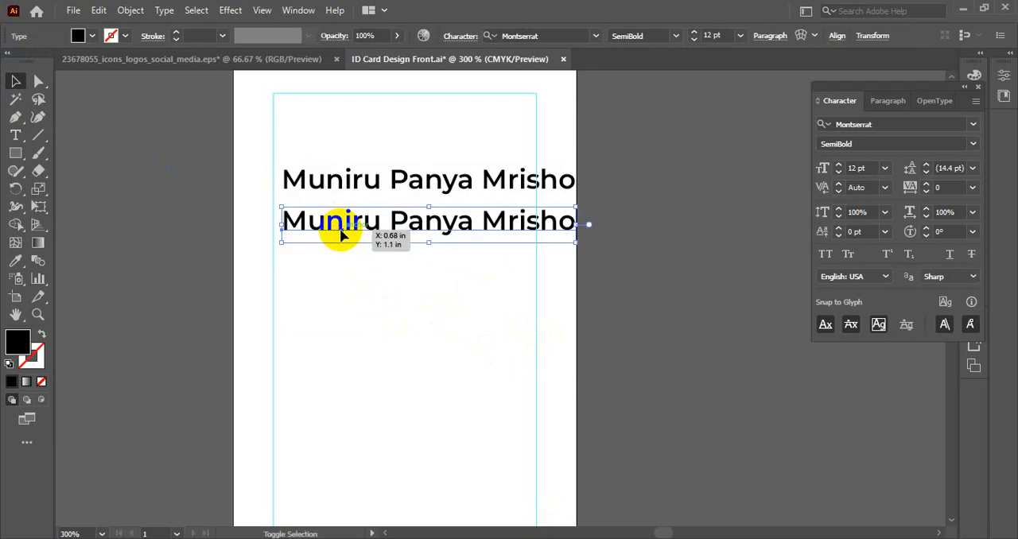
{"action": "double_click", "coordinate": [339, 221]}
{"action": "key", "text": "ctrl+a"}
{"action": "type", "text": "DOB"}
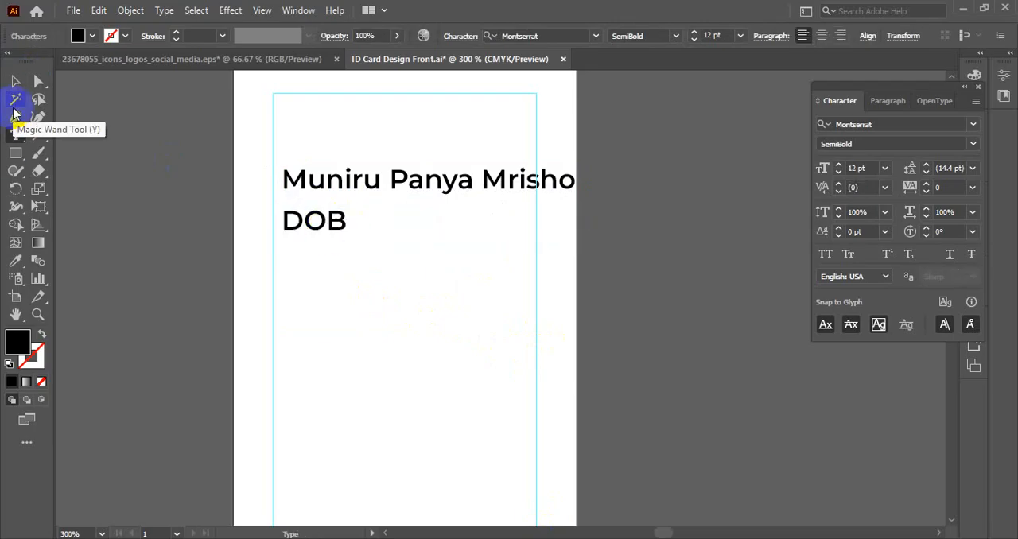
- Move the DOB label slightly down to leave a wider gap beneath the employee name
{"action": "left_click", "coordinate": [15, 80]}
{"action": "left_click", "coordinate": [182, 186]}
{"action": "left_click_drag", "start_coordinate": [322, 219], "coordinate": [325, 242]}
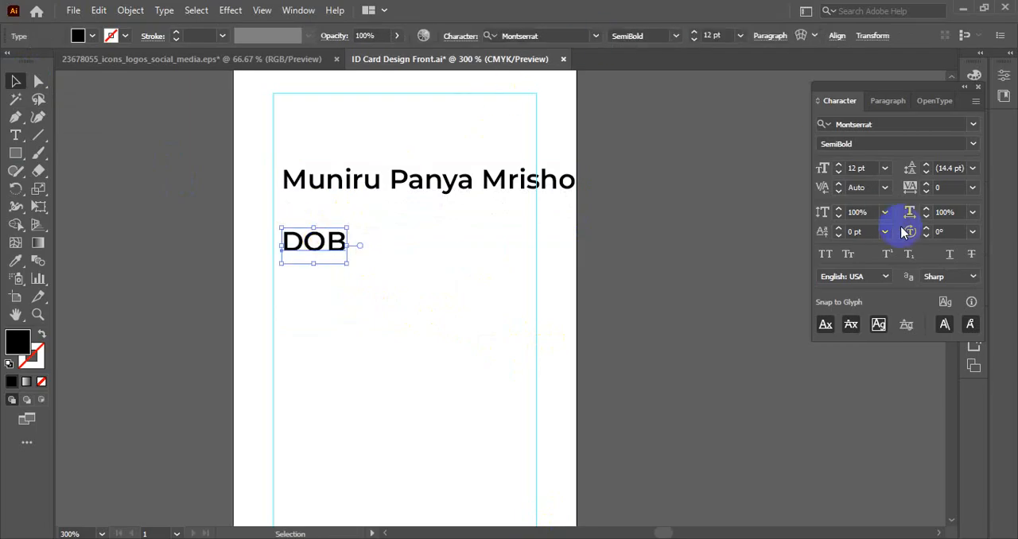
{"action": "left_click", "coordinate": [458, 343]}
{"action": "left_click", "coordinate": [336, 252]}
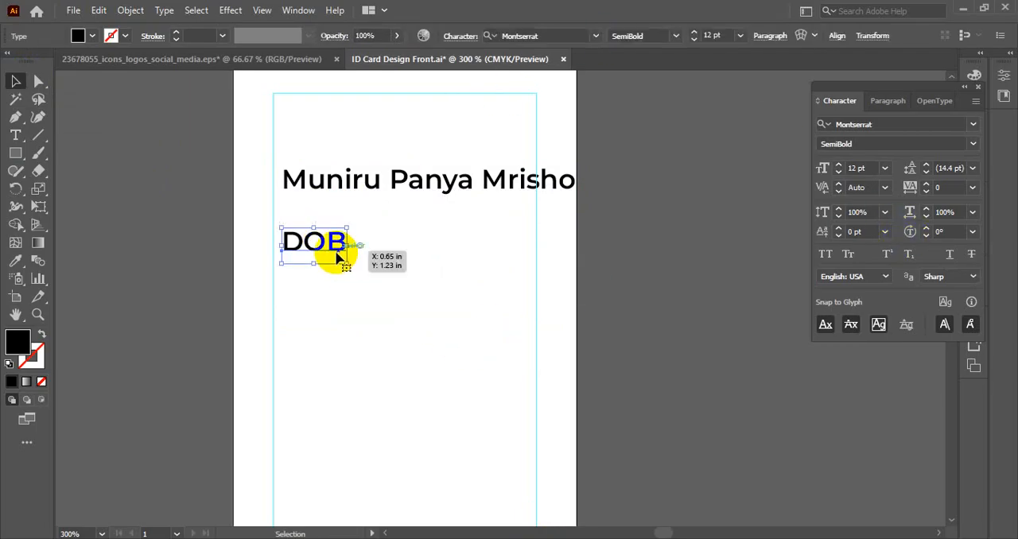
- Duplicate the DOB label directly below itself and replace the copy's text with Employee number from the company details text file
{"action": "left_click", "coordinate": [622, 538]}
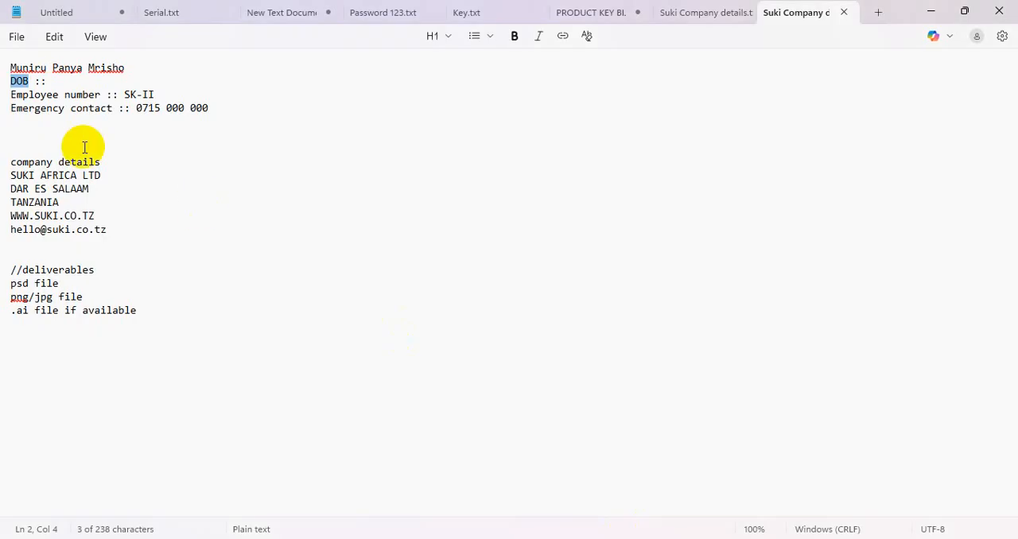
{"action": "left_click_drag", "start_coordinate": [101, 94], "coordinate": [4, 93]}
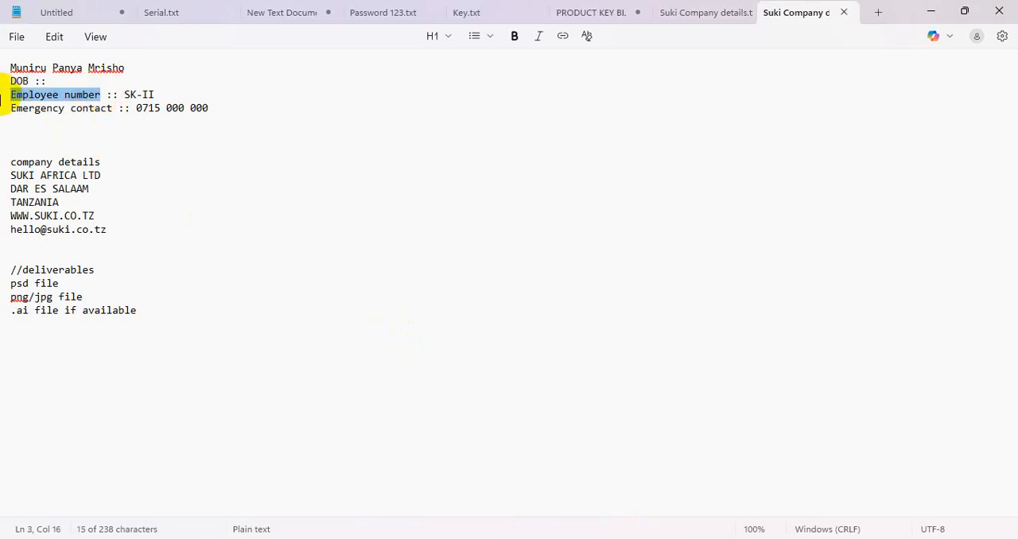
{"action": "left_click", "coordinate": [622, 538]}
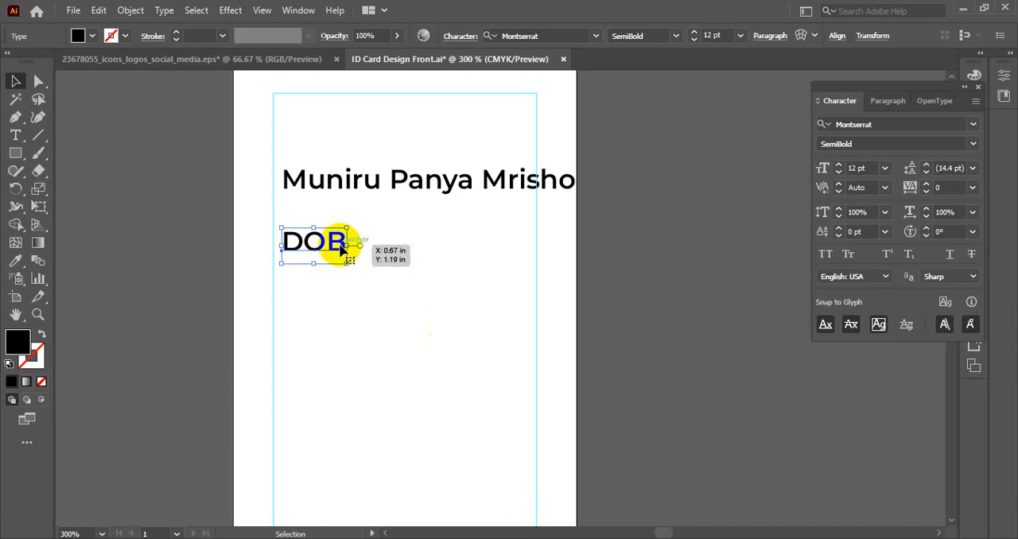
{"action": "left_click_drag", "start_coordinate": [327, 245], "coordinate": [326, 276]}
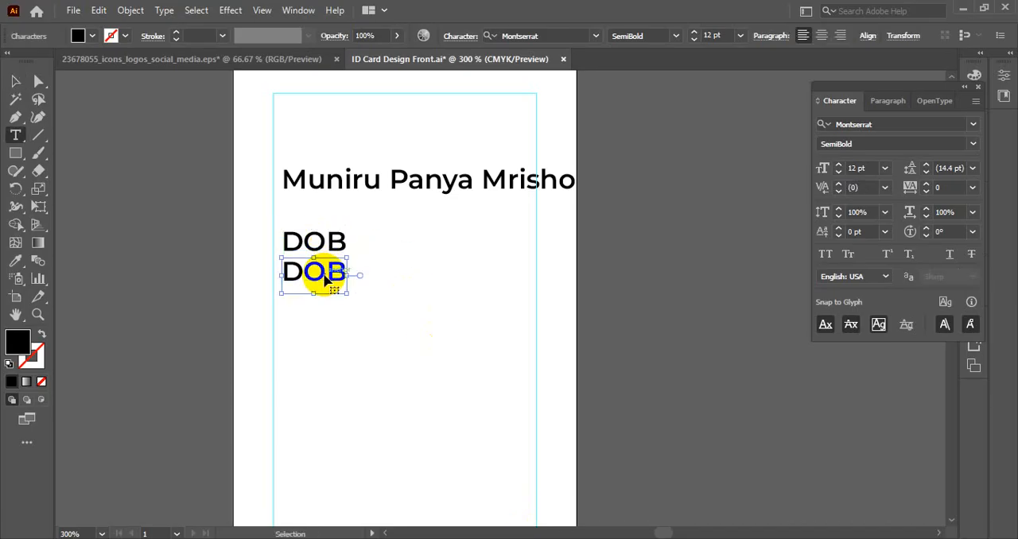
{"action": "double_click", "coordinate": [311, 273]}
{"action": "type", "text": "Employee number"}
- Duplicate the Employee number label below itself and replace the copy's text with Emergency contact from the company details file
{"action": "key", "text": "alt+Tab"}
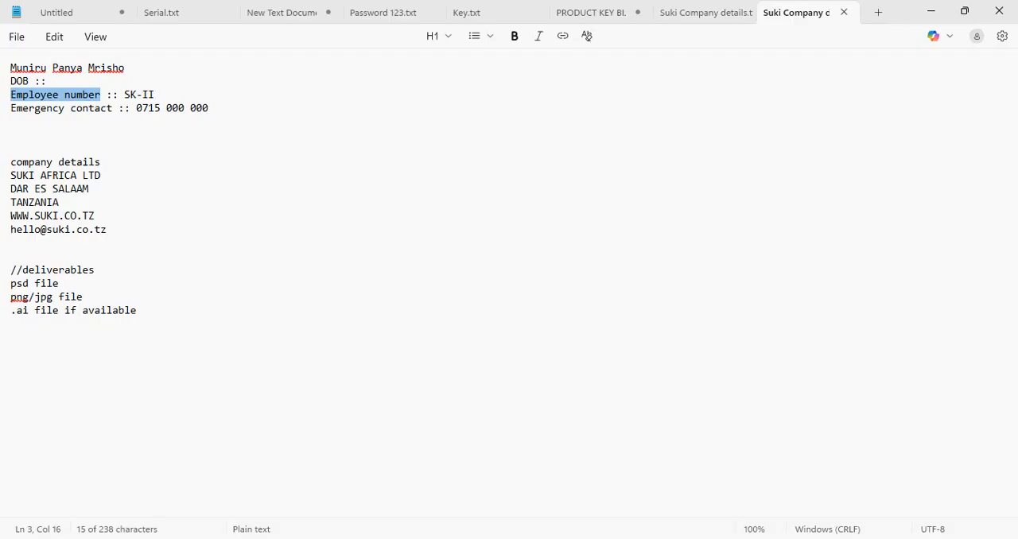
{"action": "left_click", "coordinate": [105, 110]}
{"action": "left_click_drag", "start_coordinate": [105, 110], "coordinate": [4, 108]}
{"action": "key", "text": "ctrl+c"}
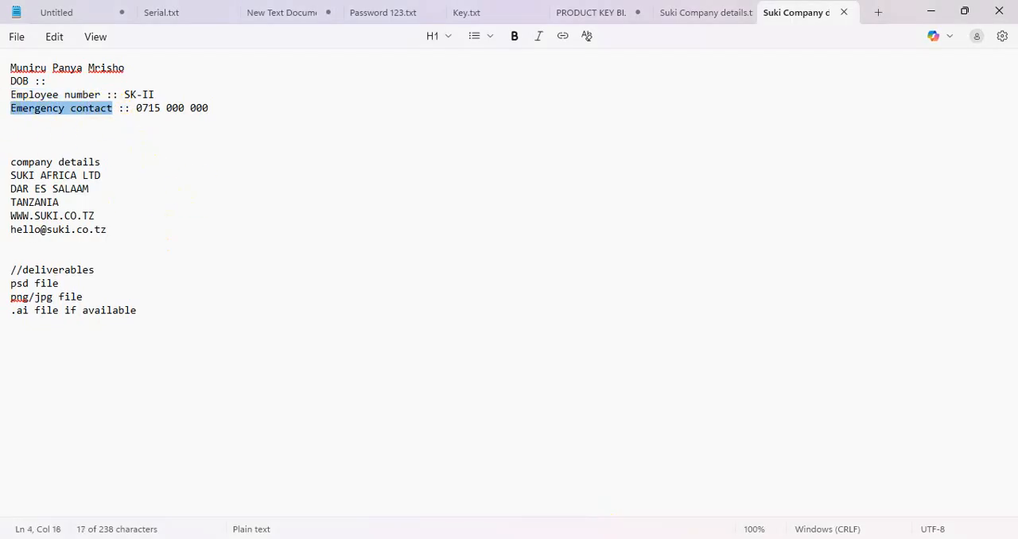
{"action": "key", "text": "alt+Tab"}
{"action": "left_click", "coordinate": [15, 81]}
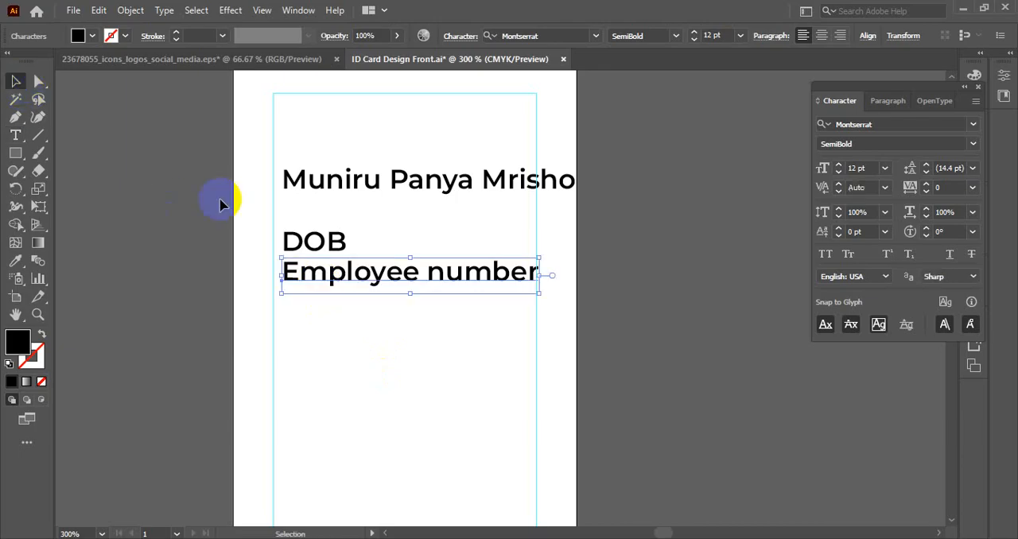
{"action": "left_click_drag", "start_coordinate": [368, 270], "coordinate": [364, 306]}
{"action": "double_click", "coordinate": [363, 307]}
{"action": "key", "text": "ctrl+a"}
{"action": "key", "text": "ctrl+v"}
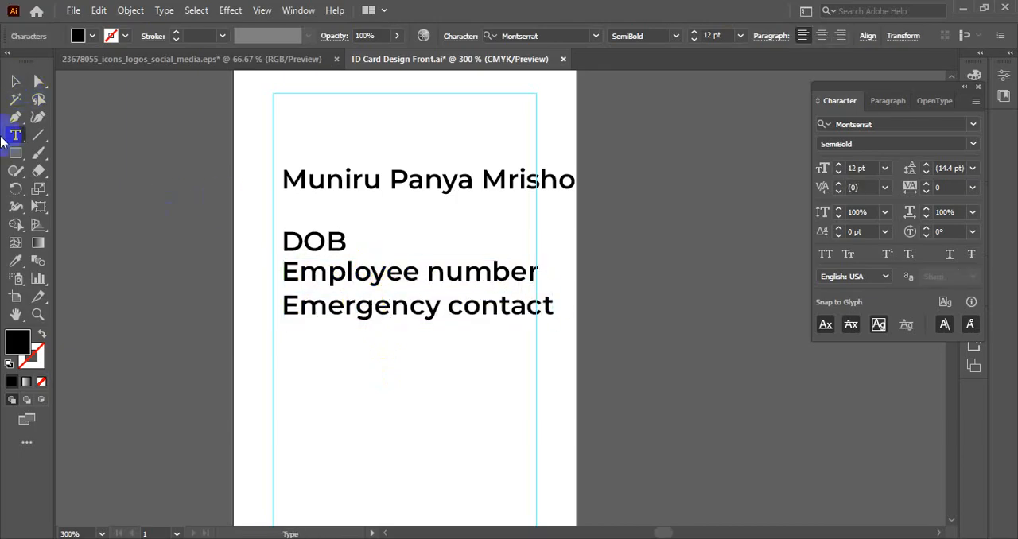
{"action": "left_click", "coordinate": [15, 80]}
{"action": "key", "text": "alt+Tab"}
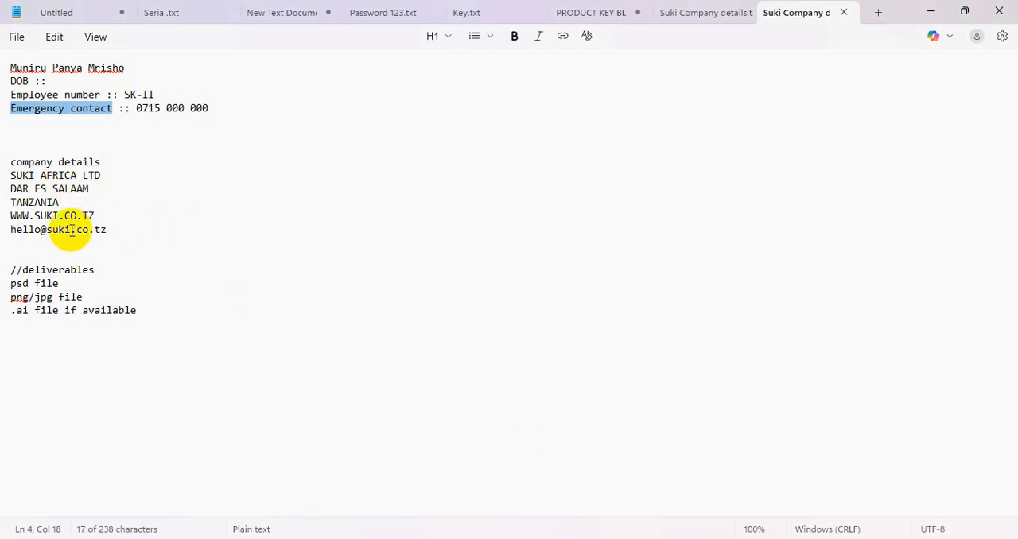
{"action": "left_click_drag", "start_coordinate": [98, 215], "coordinate": [3, 216]}
{"action": "key", "text": "ctrl+c"}
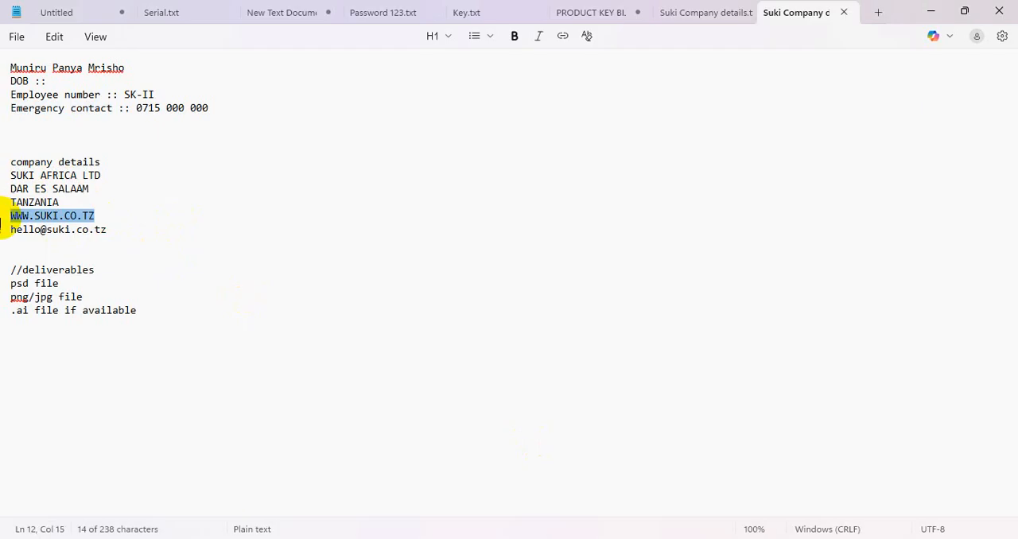
{"action": "key", "text": "alt+Tab"}
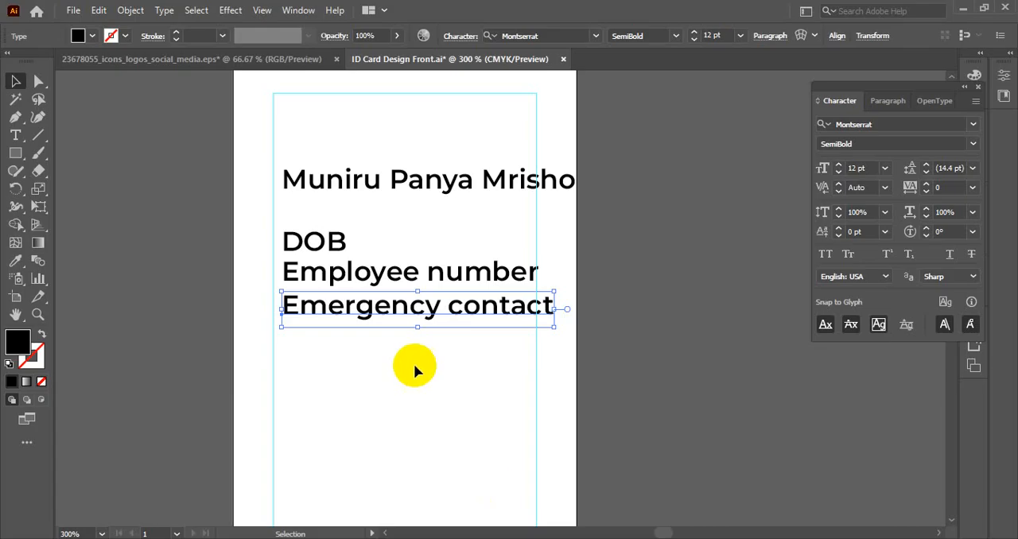
{"action": "left_click_drag", "start_coordinate": [374, 308], "coordinate": [370, 339], "text": "alt"}
{"action": "double_click", "coordinate": [370, 339]}
{"action": "key", "text": "ctrl+a"}
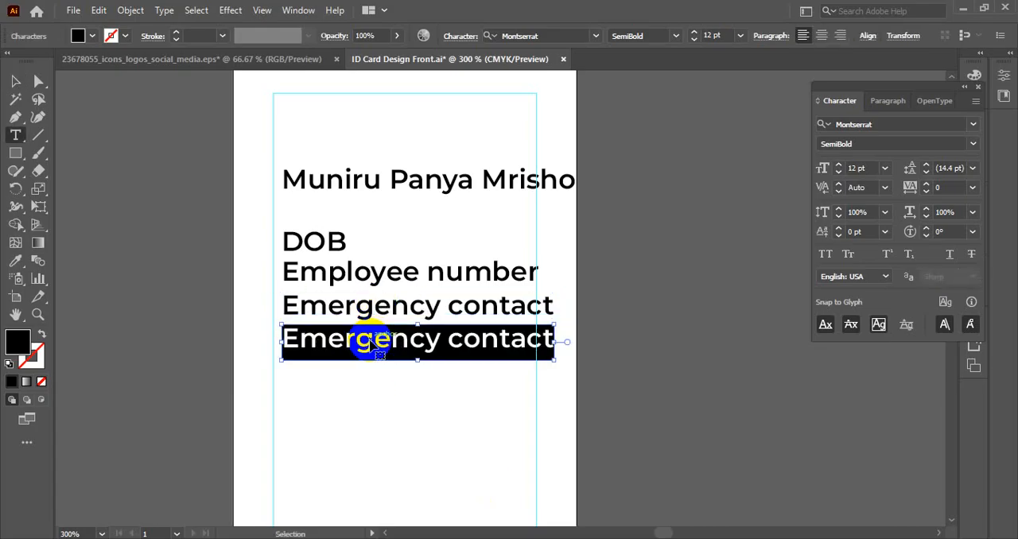
{"action": "key", "text": "ctrl+v"}
- Duplicate the website line below itself, replace the copy's text with the company's e-mail from the details file, and save the document
{"action": "key", "text": "alt+Tab"}
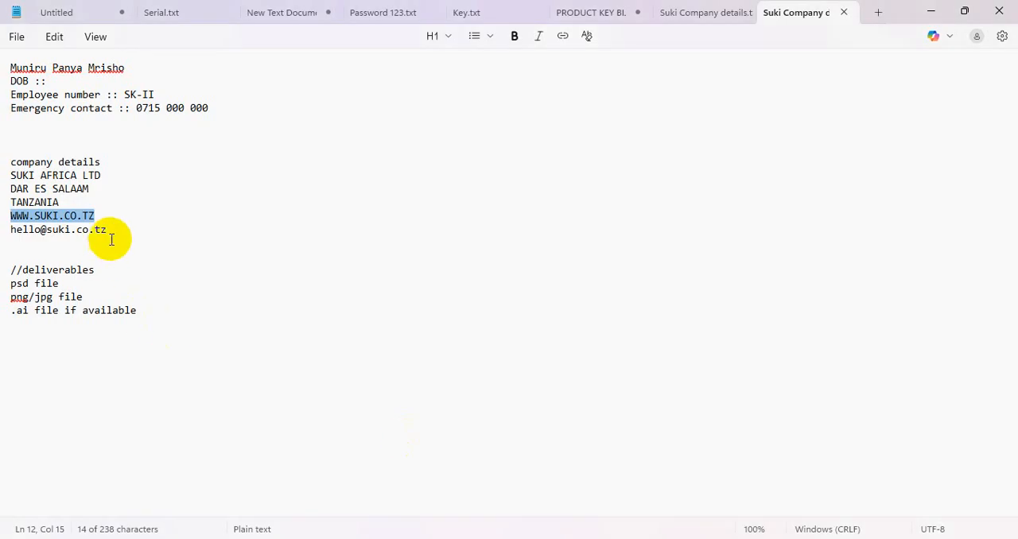
{"action": "left_click_drag", "start_coordinate": [174, 232], "coordinate": [9, 229]}
{"action": "key", "text": "ctrl+c"}
{"action": "key", "text": "alt+Tab"}
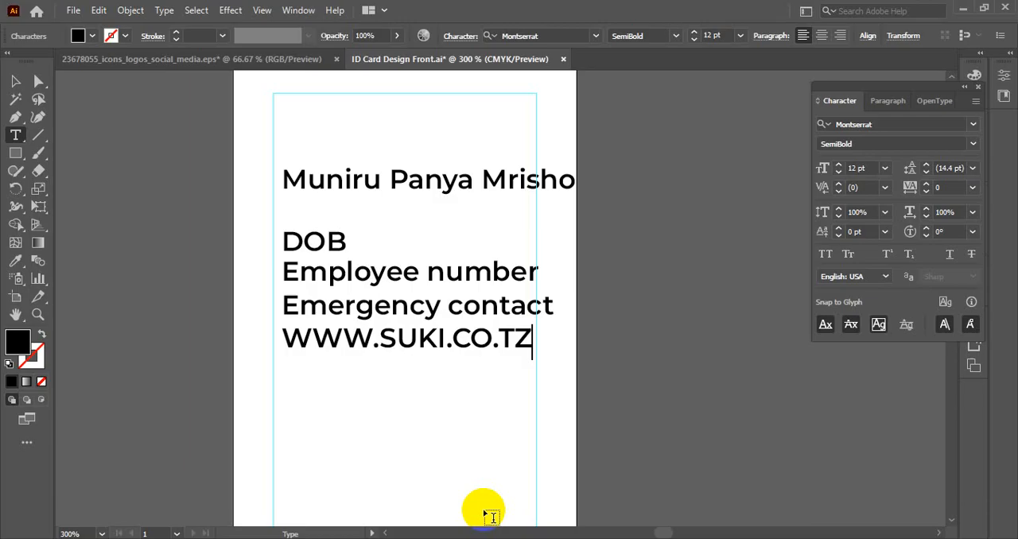
{"action": "left_click", "coordinate": [15, 80]}
{"action": "left_click_drag", "start_coordinate": [408, 343], "coordinate": [415, 377]}
{"action": "triple_click", "coordinate": [415, 377]}
{"action": "key", "text": "ctrl+v"}
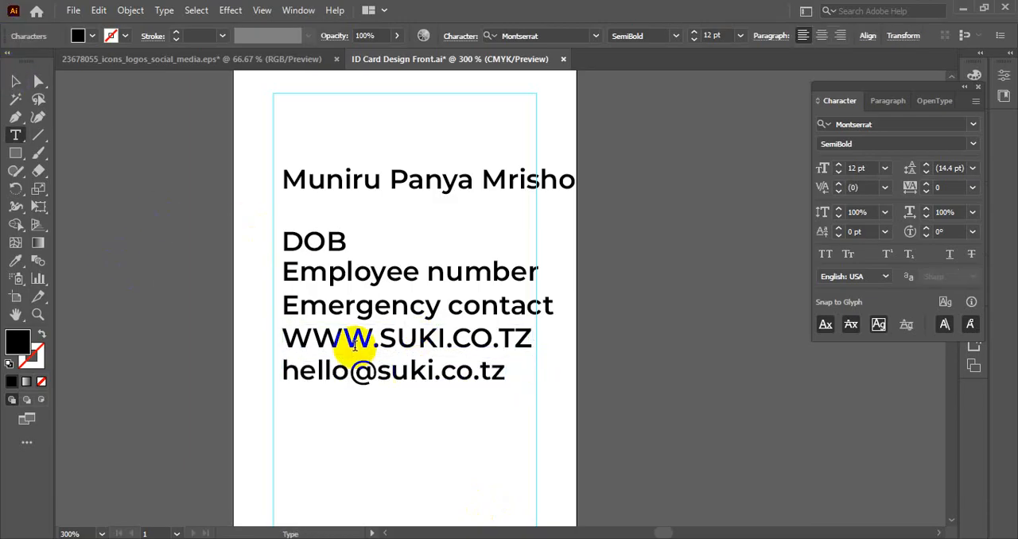
{"action": "left_click", "coordinate": [14, 79]}
{"action": "key", "text": "ctrl+s"}
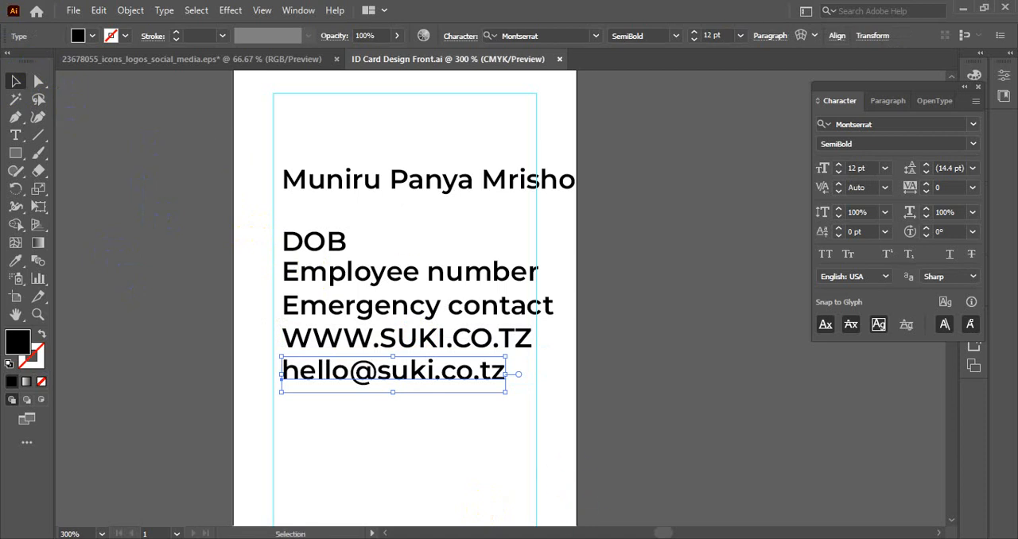
- Duplicate the e-mail line below itself and replace the copy's text with the three-line company name, city and country from the details file
{"action": "key", "text": "alt+Tab"}
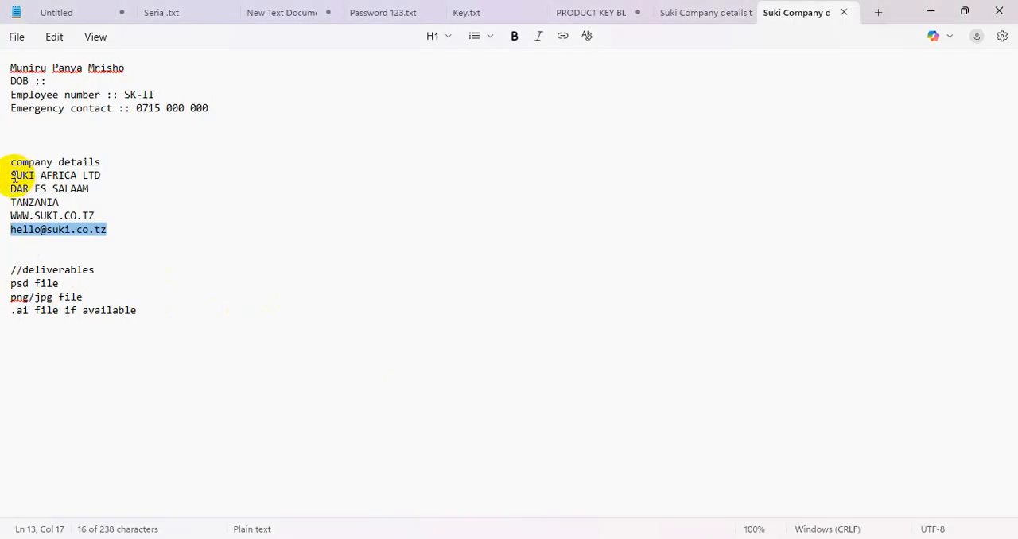
{"action": "left_click_drag", "start_coordinate": [12, 177], "coordinate": [80, 202]}
{"action": "key", "text": "ctrl+c"}
{"action": "left_click", "coordinate": [60, 202]}
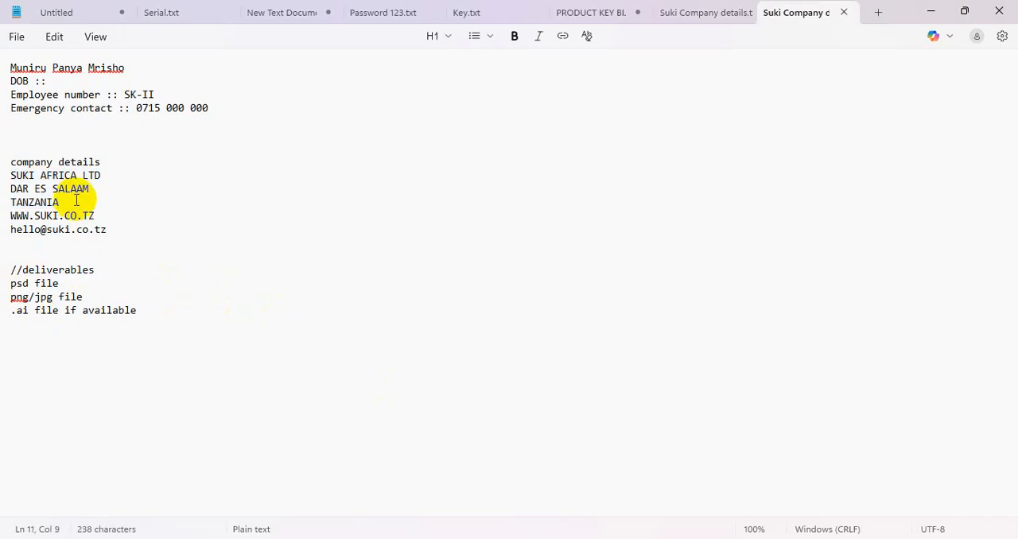
{"action": "left_click_drag", "start_coordinate": [56, 202], "coordinate": [11, 183]}
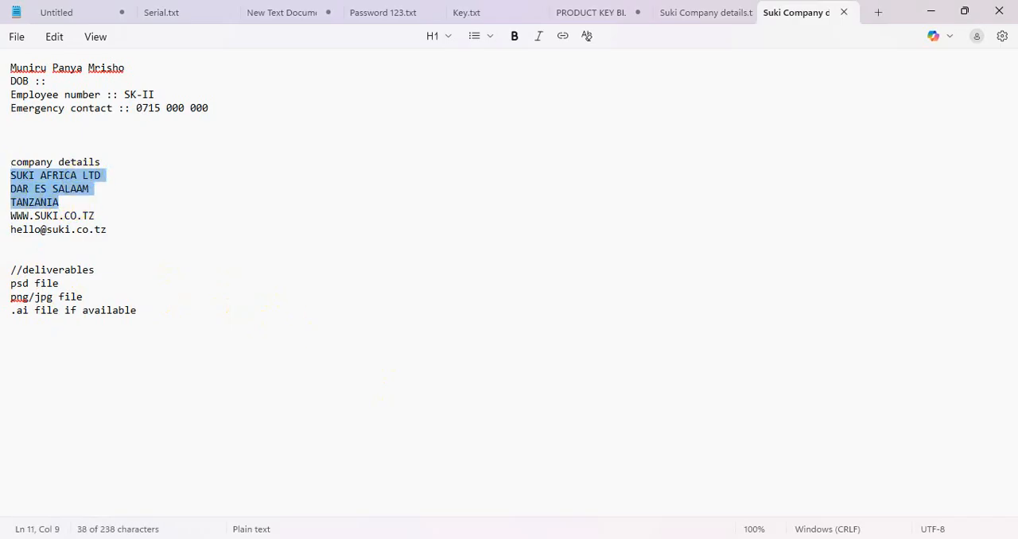
{"action": "left_click", "coordinate": [543, 538]}
{"action": "left_click_drag", "start_coordinate": [341, 371], "coordinate": [342, 412], "text": "alt+shift"}
{"action": "triple_click", "coordinate": [338, 411]}
{"action": "key", "text": "ctrl+v"}
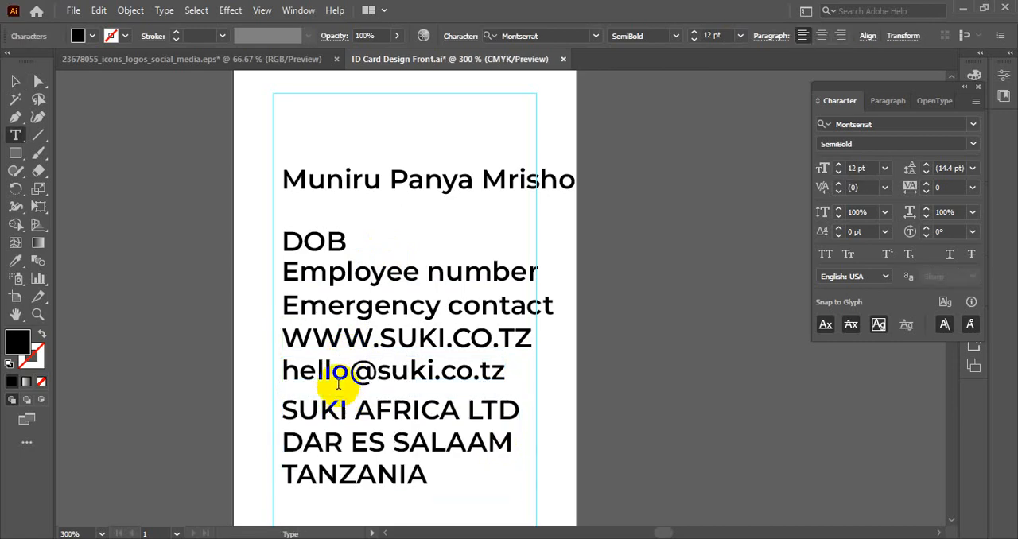
{"action": "left_click", "coordinate": [11, 80]}
- Change the three-line company name and location text to Title Case
{"action": "key", "text": "ctrl+minus"}
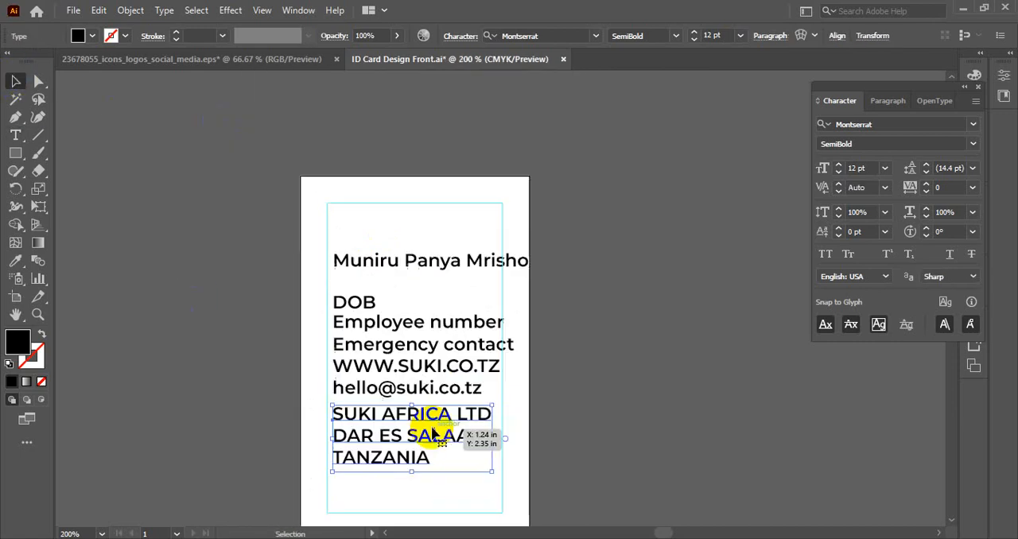
{"action": "key", "text": "ctrl+plus"}
{"action": "key", "text": "ctrl+plus"}
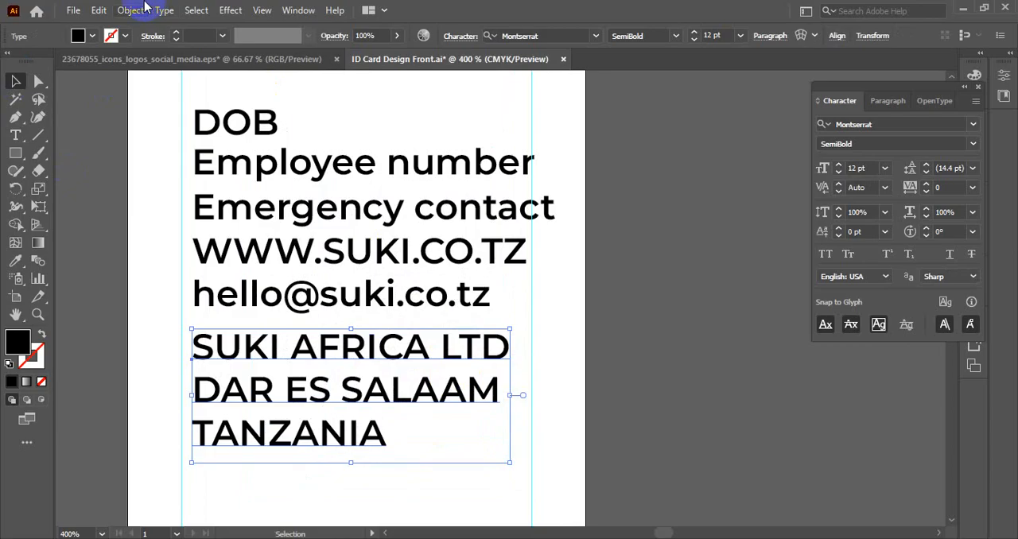
{"action": "left_click", "coordinate": [161, 10]}
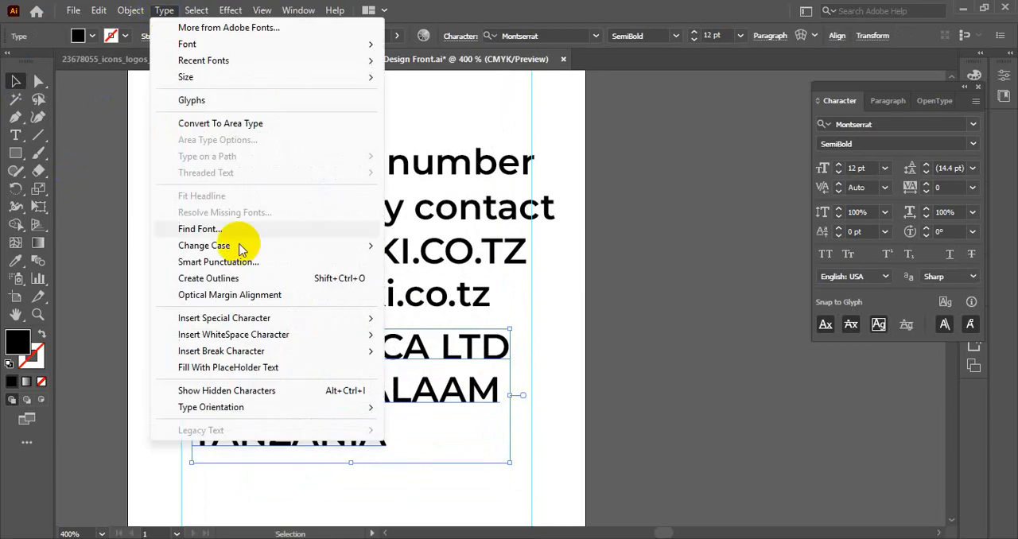
{"action": "mouse_move", "coordinate": [358, 239]}
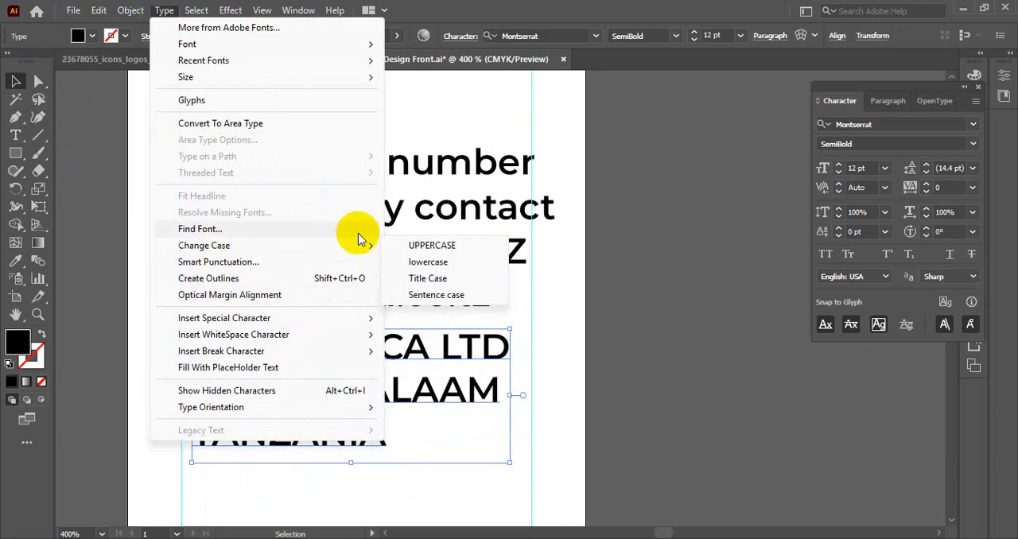
{"action": "left_click", "coordinate": [422, 278]}
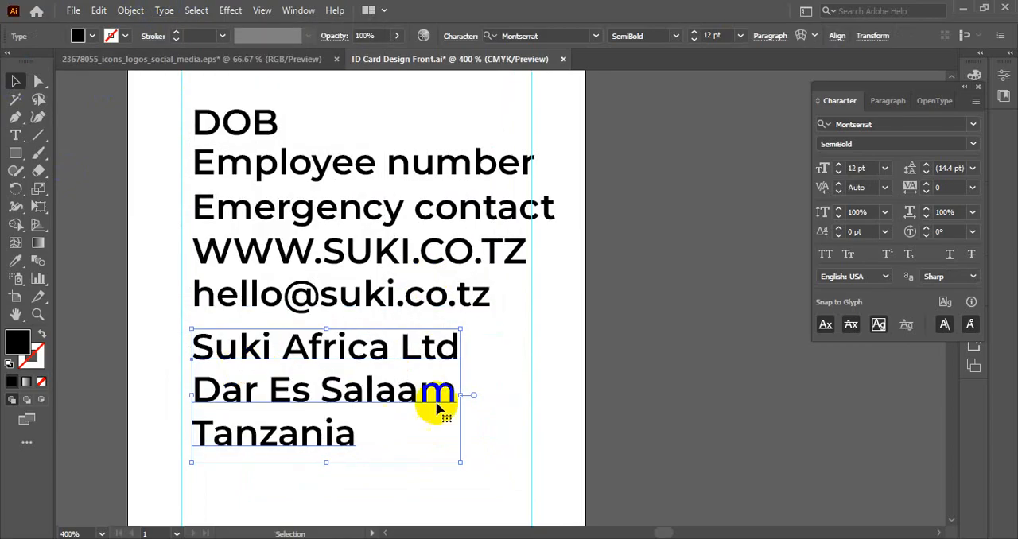
{"action": "double_click", "coordinate": [453, 350]}
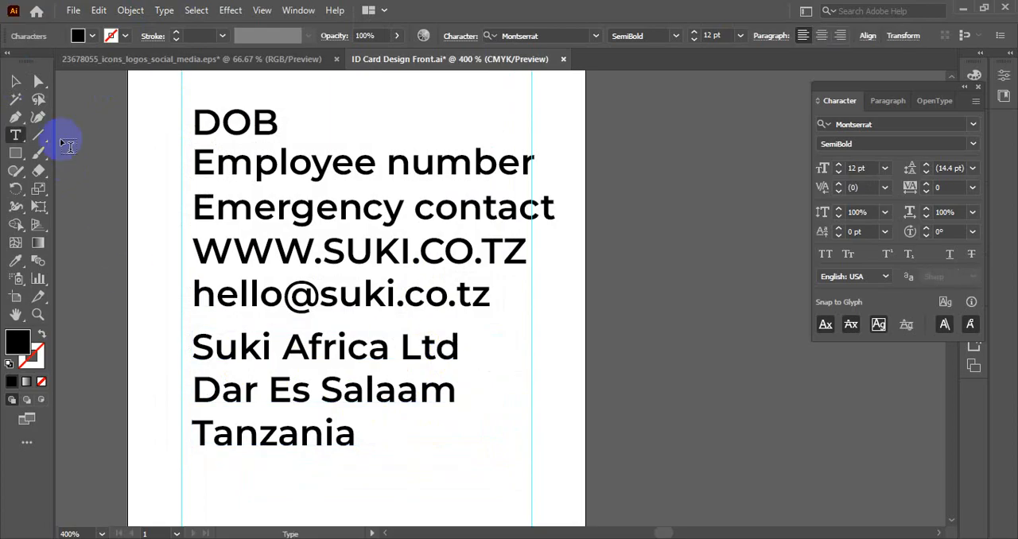
{"action": "left_click", "coordinate": [23, 85]}
- Move the website, e-mail and company location texts together off the artboard, onto the empty canvas to its right
{"action": "scroll", "coordinate": [577, 256], "scroll_direction": "down", "scroll_amount": 1}
{"action": "left_click_drag", "start_coordinate": [516, 319], "coordinate": [461, 327]}
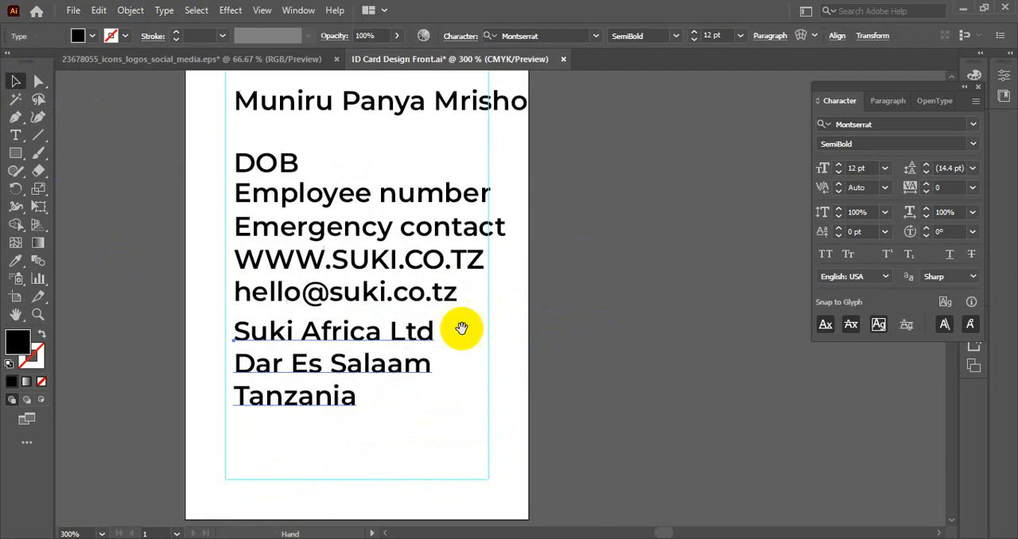
{"action": "scroll", "coordinate": [356, 328], "scroll_direction": "down", "scroll_amount": 1}
{"action": "left_click_drag", "start_coordinate": [356, 328], "coordinate": [569, 269]}
{"action": "left_click", "coordinate": [747, 352]}
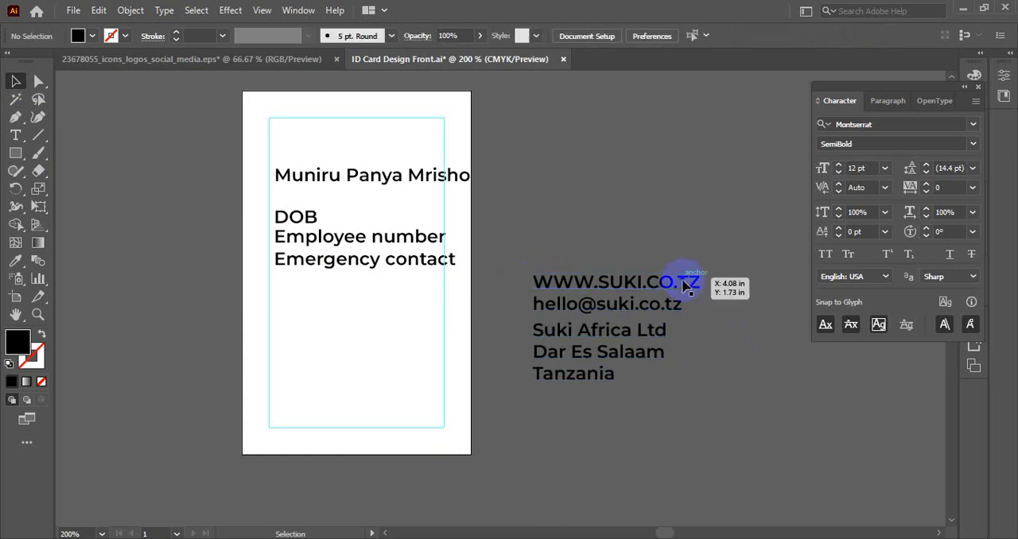
{"action": "left_click", "coordinate": [596, 303]}
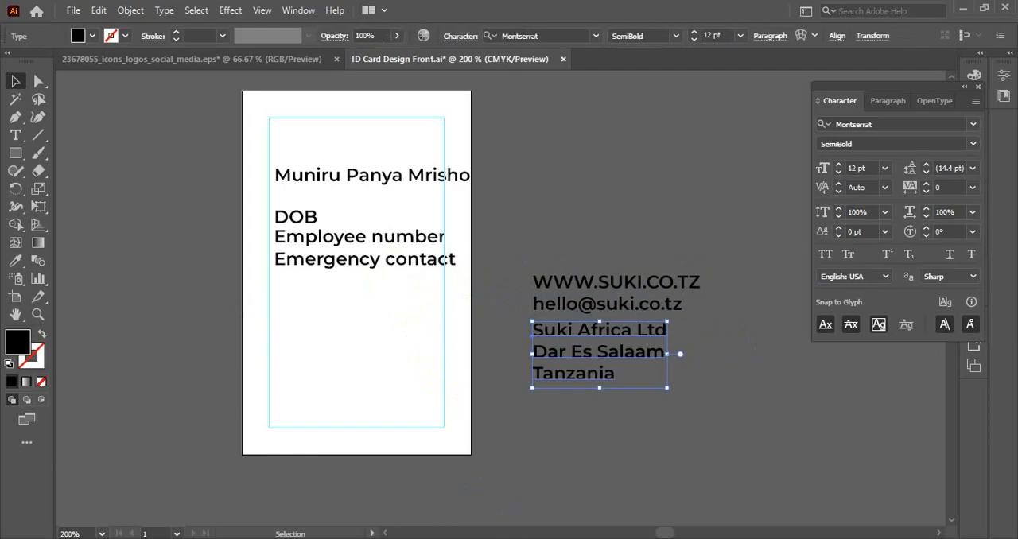
{"action": "key", "text": "alt+Tab"}
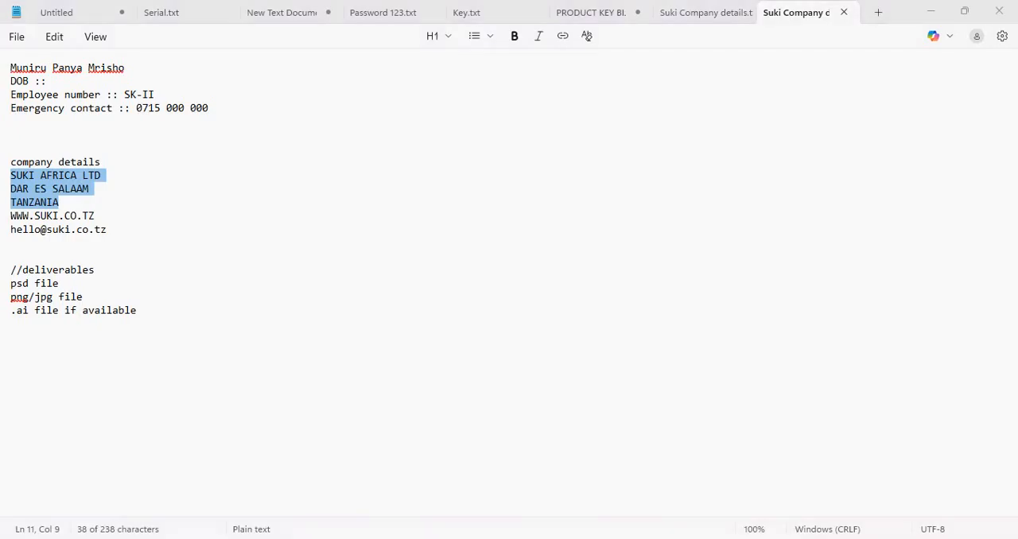
{"action": "key", "text": "alt+Tab"}
{"action": "left_click", "coordinate": [347, 266]}
{"action": "left_click", "coordinate": [313, 293]}
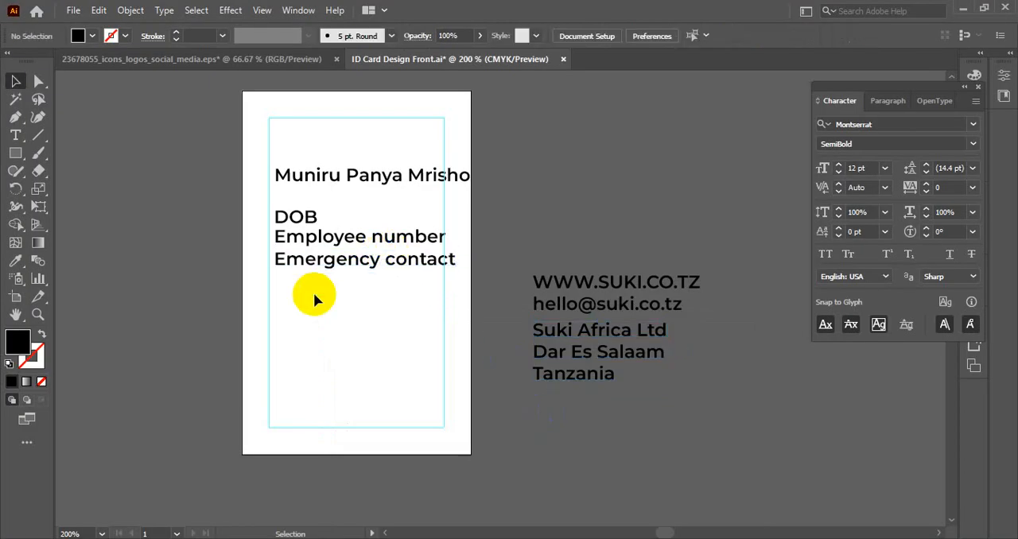
- Switch to the browser and search Google Images for "id card design"
{"action": "key", "text": "alt+Tab"}
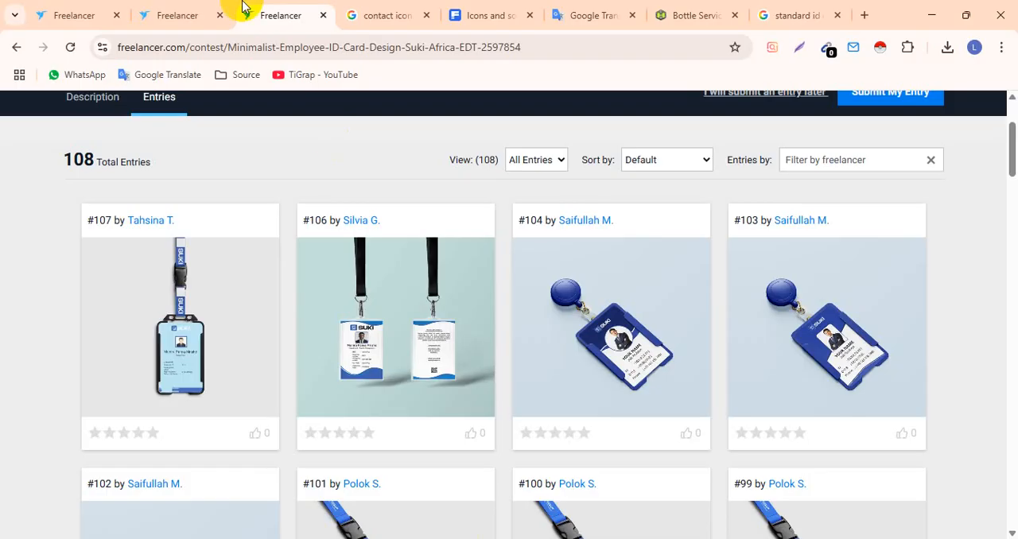
{"action": "left_click", "coordinate": [366, 14]}
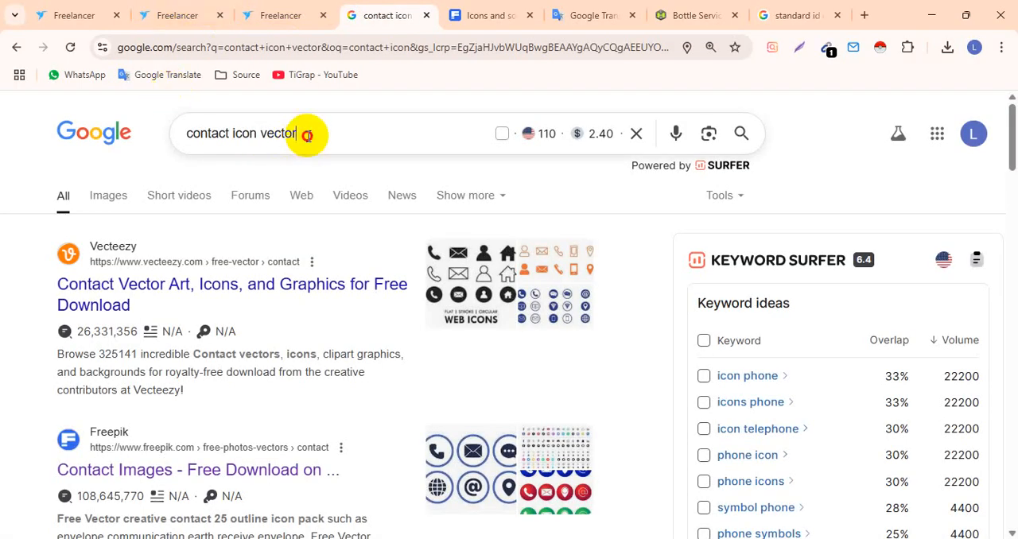
{"action": "left_click_drag", "start_coordinate": [307, 132], "coordinate": [109, 127]}
{"action": "type", "text": "i"}
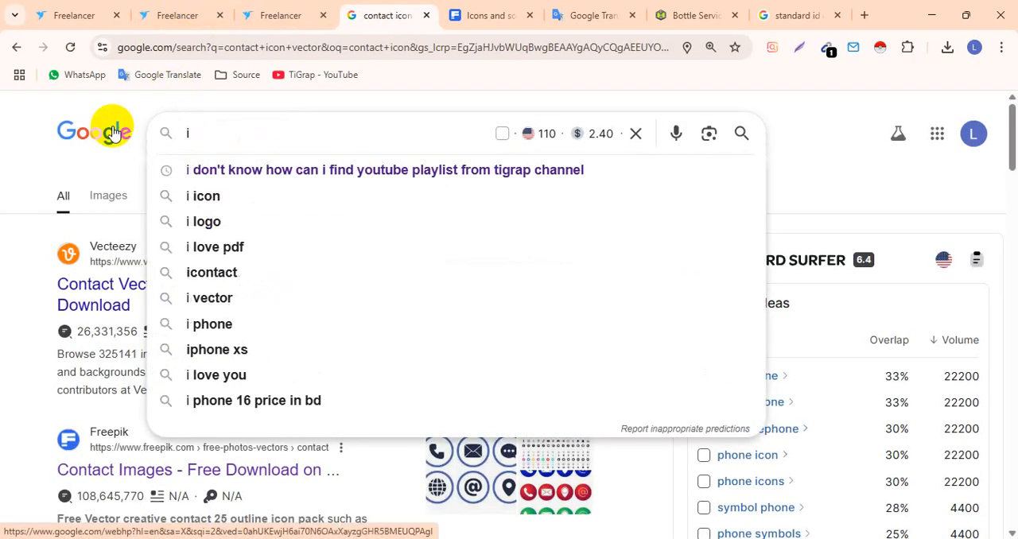
{"action": "type", "text": "d cardd"}
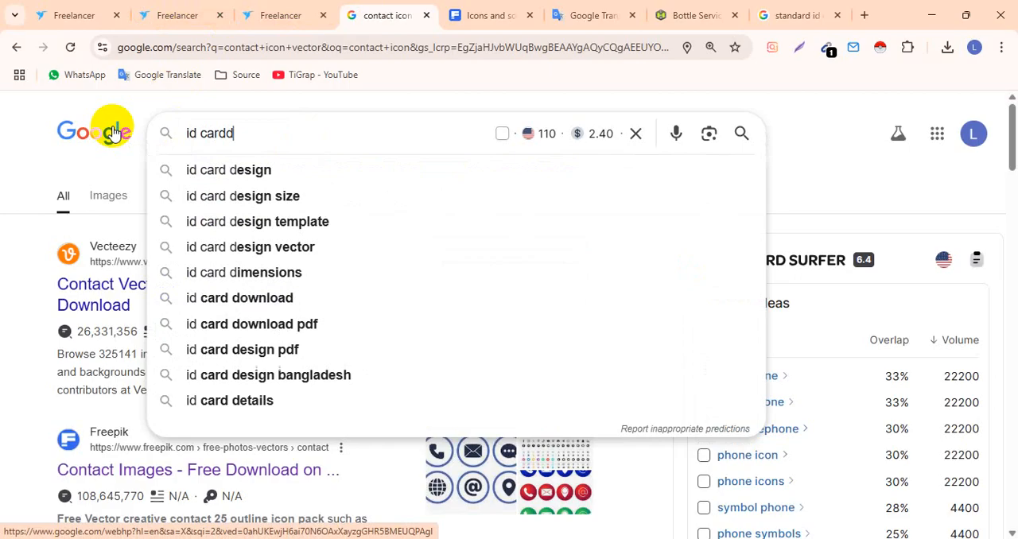
{"action": "key", "text": "BackSpace"}
{"action": "key", "text": "Down"}
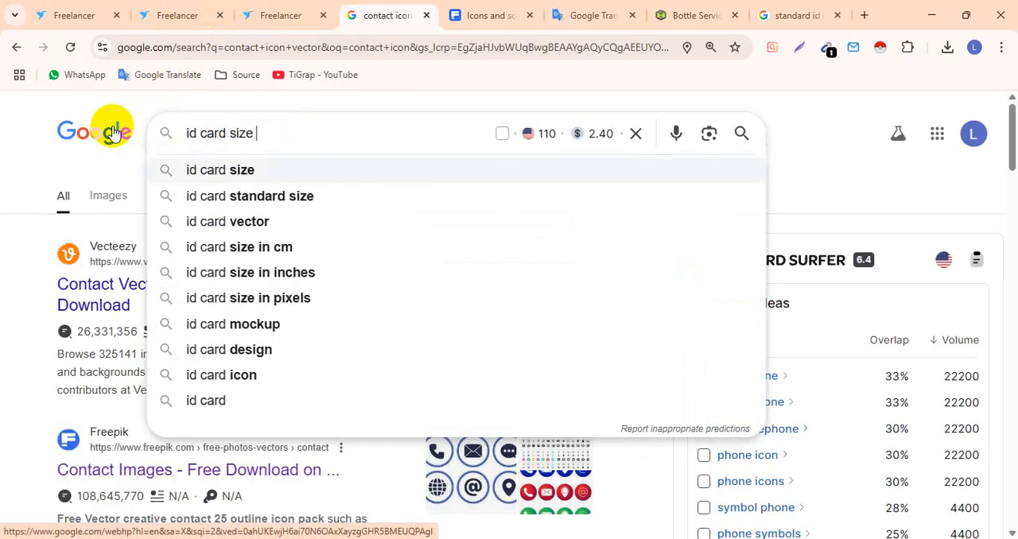
{"action": "key", "text": "BackSpace"}
{"action": "key", "text": "BackSpace"}
{"action": "key", "text": "BackSpace"}
{"action": "key", "text": "BackSpace"}
{"action": "key", "text": "BackSpace"}
{"action": "type", "text": "d"}
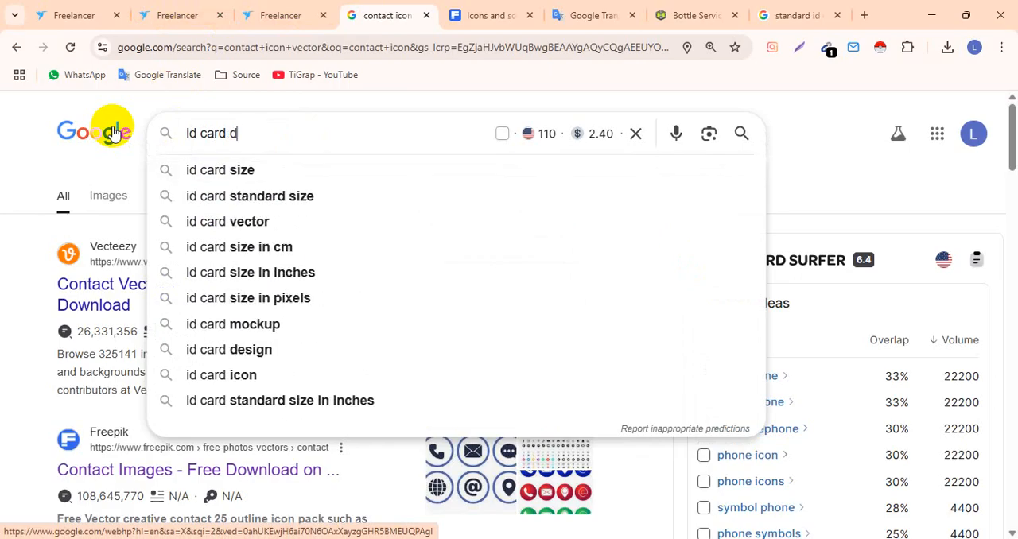
{"action": "type", "text": "es"}
{"action": "key", "text": "Down"}
{"action": "key", "text": "Return"}
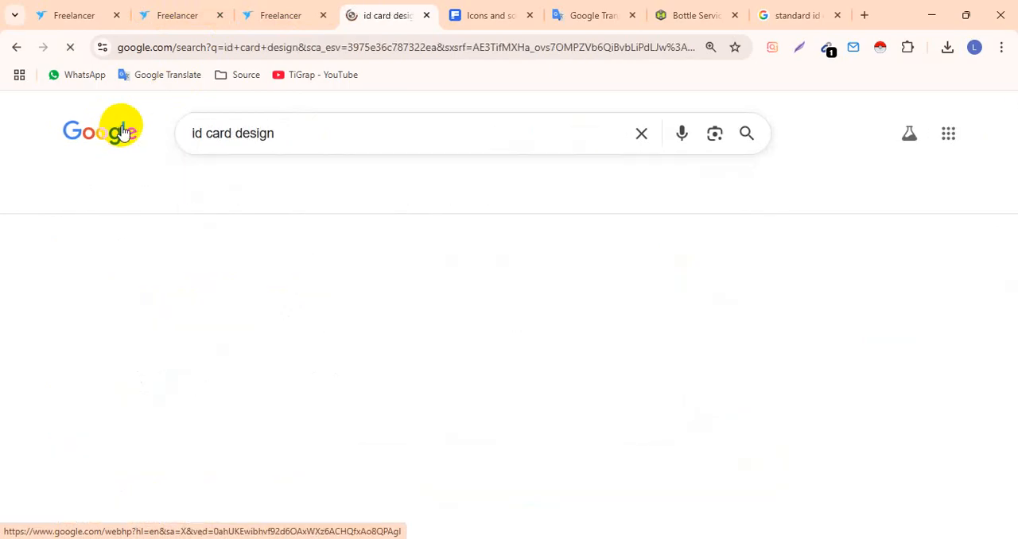
{"action": "left_click", "coordinate": [110, 197]}
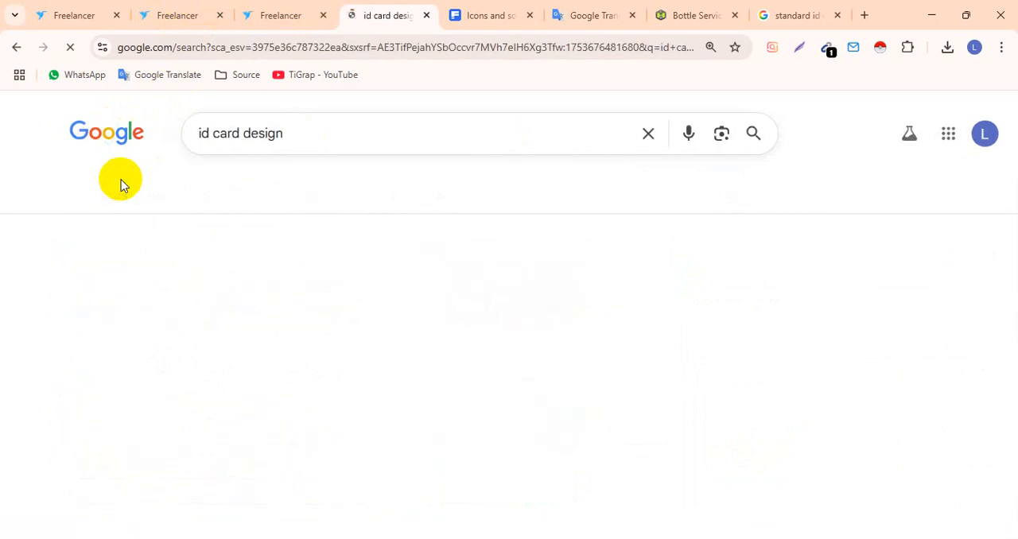
- Skim the image results and refine the search to "id card design graphicriver"
{"action": "scroll", "coordinate": [420, 234], "scroll_direction": "down", "scroll_amount": 1}
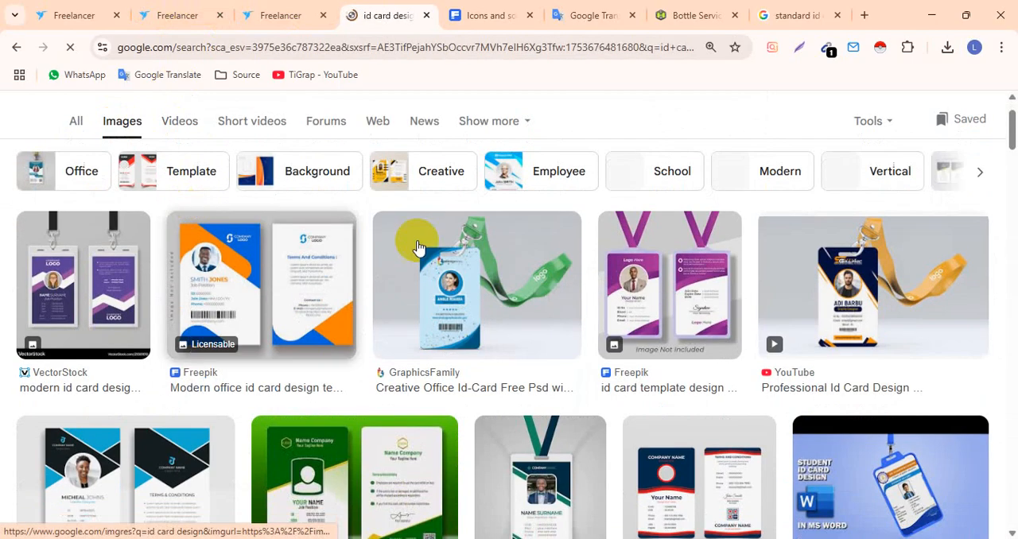
{"action": "scroll", "coordinate": [545, 243], "scroll_direction": "down", "scroll_amount": 2}
{"action": "scroll", "coordinate": [345, 199], "scroll_direction": "up", "scroll_amount": 3}
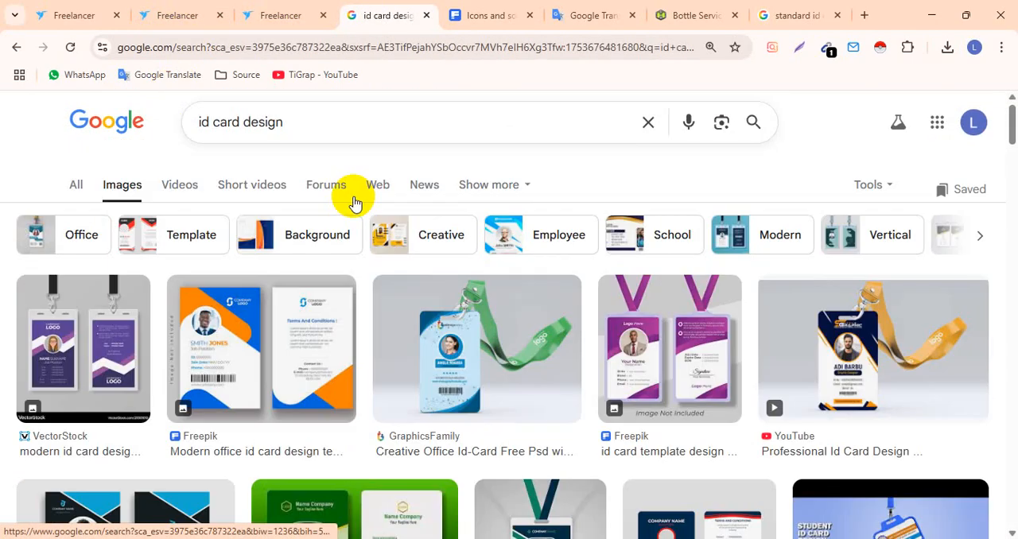
{"action": "left_click", "coordinate": [316, 135]}
{"action": "type", "text": "gr"}
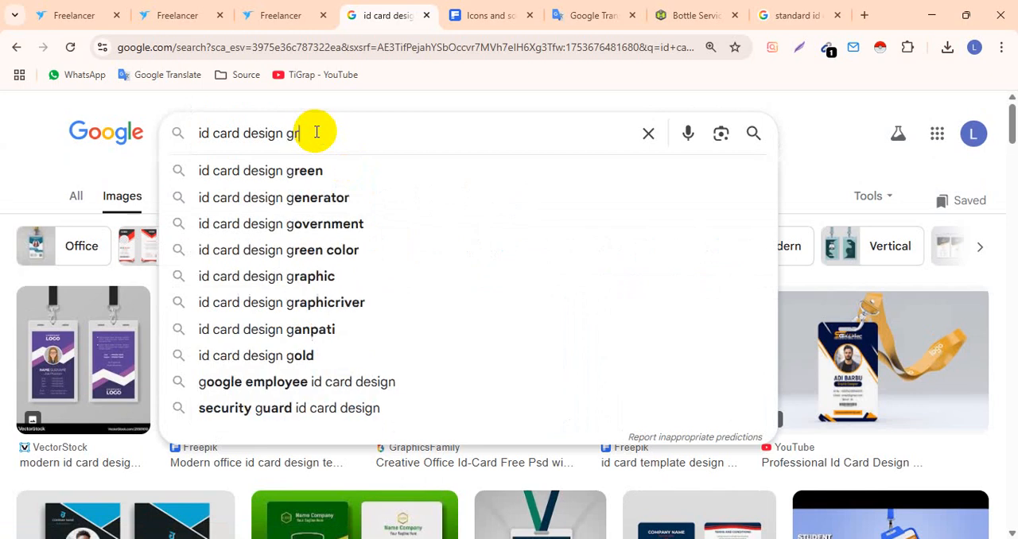
{"action": "type", "text": "aphicriv"}
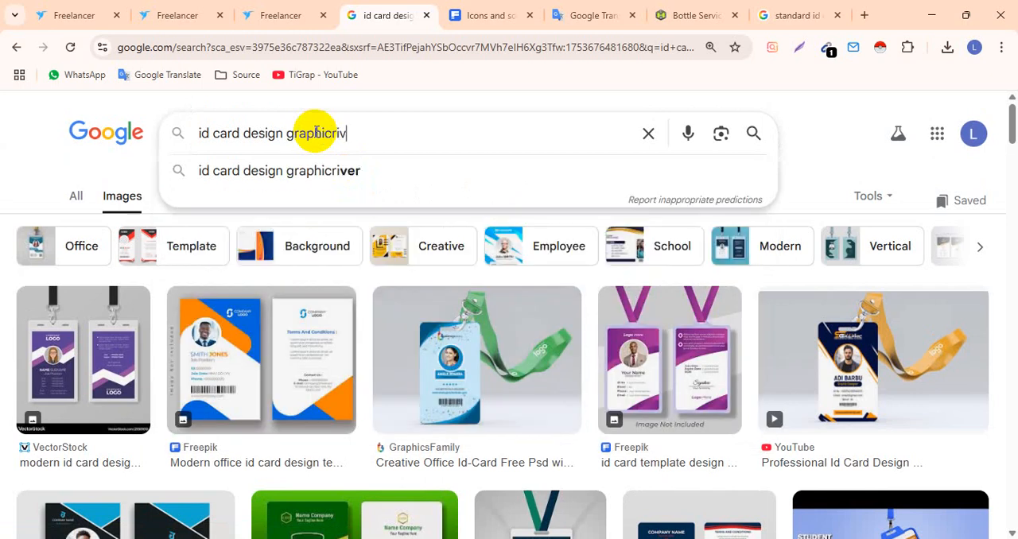
{"action": "type", "text": "er"}
{"action": "key", "text": "Return"}
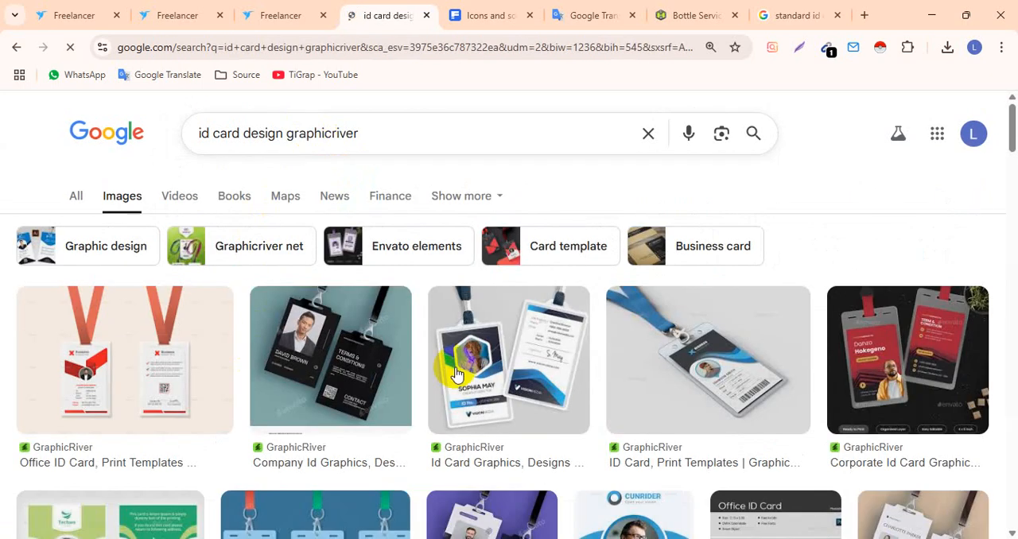
- Look through the GraphicRiver image results for employee ID card layout ideas
{"action": "scroll", "coordinate": [739, 340], "scroll_direction": "down", "scroll_amount": 3}
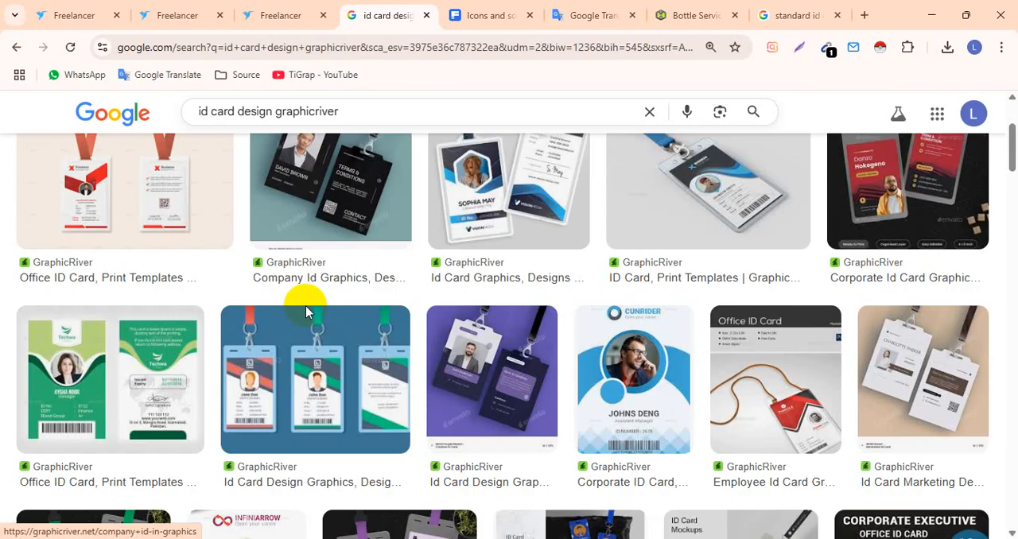
{"action": "scroll", "coordinate": [305, 310], "scroll_direction": "down", "scroll_amount": 5}
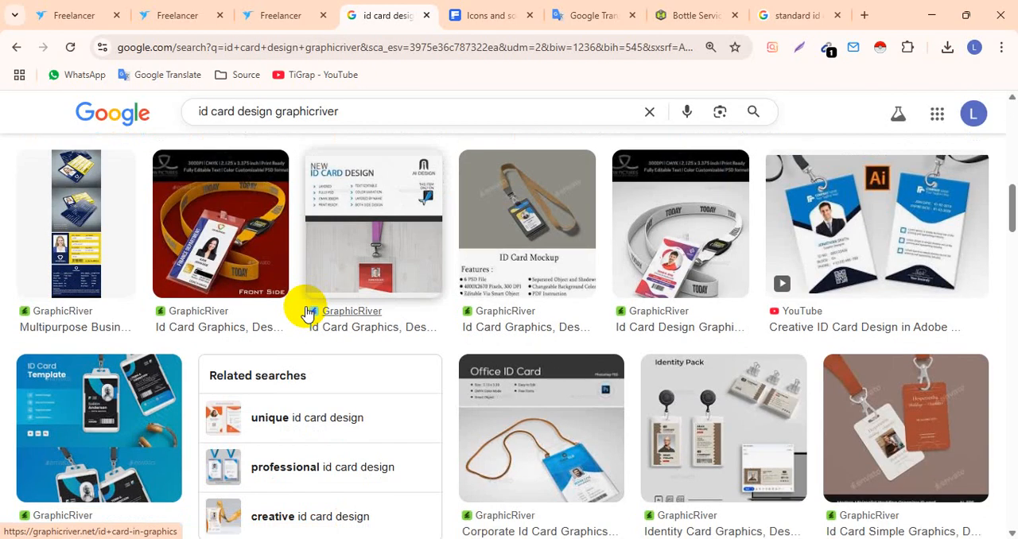
{"action": "scroll", "coordinate": [308, 315], "scroll_direction": "up", "scroll_amount": 6}
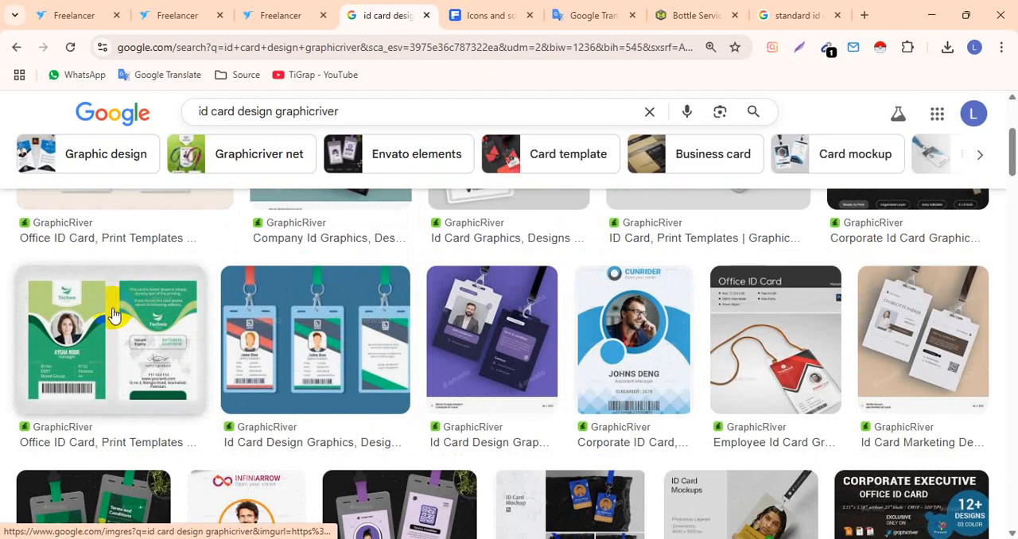
{"action": "scroll", "coordinate": [291, 303], "scroll_direction": "down", "scroll_amount": 6}
{"action": "scroll", "coordinate": [693, 333], "scroll_direction": "up", "scroll_amount": 3}
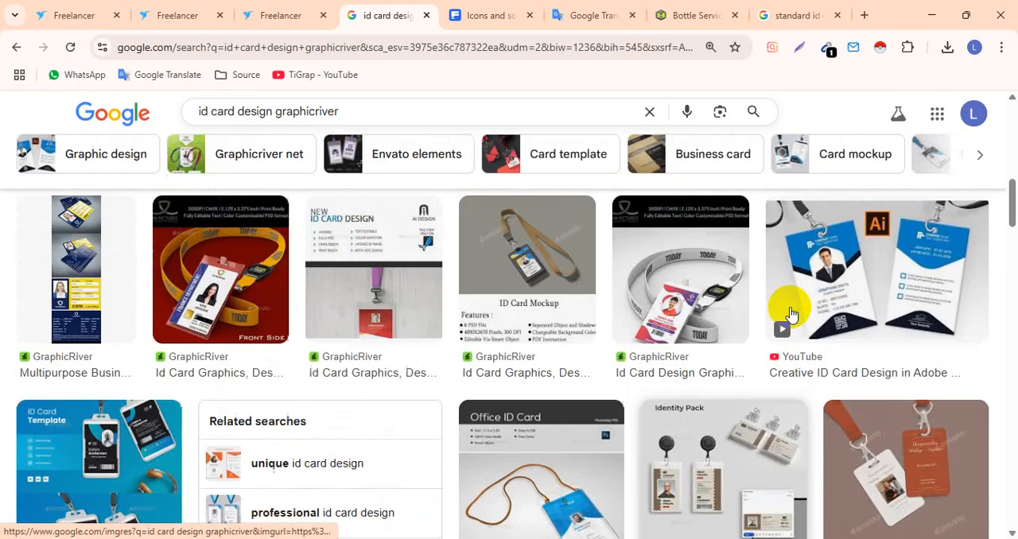
{"action": "scroll", "coordinate": [845, 323], "scroll_direction": "up", "scroll_amount": 2}
{"action": "scroll", "coordinate": [382, 334], "scroll_direction": "down", "scroll_amount": 4}
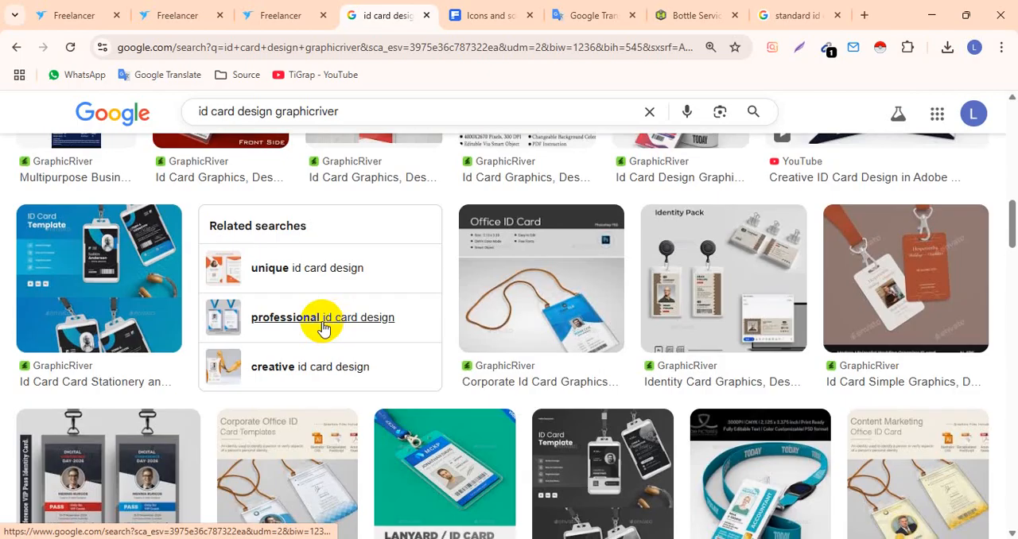
{"action": "scroll", "coordinate": [322, 328], "scroll_direction": "down", "scroll_amount": 3}
{"action": "scroll", "coordinate": [334, 318], "scroll_direction": "down", "scroll_amount": 1}
{"action": "scroll", "coordinate": [336, 314], "scroll_direction": "up", "scroll_amount": 8}
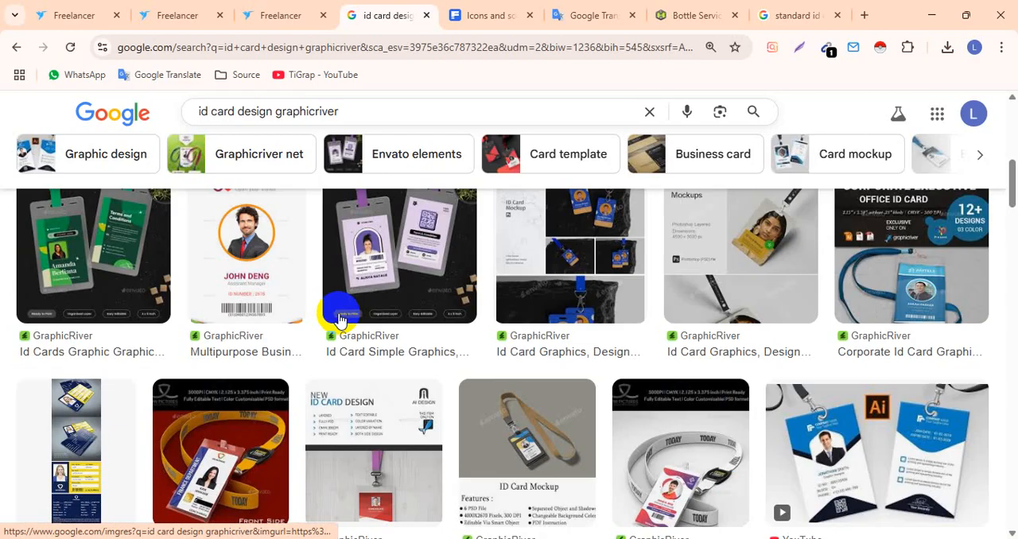
{"action": "scroll", "coordinate": [337, 318], "scroll_direction": "up", "scroll_amount": 2}
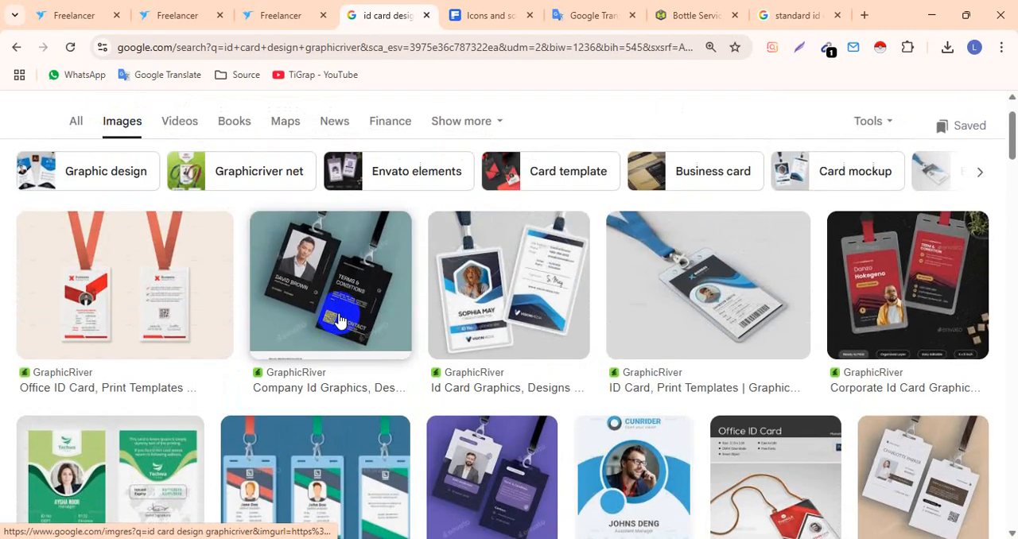
- Preview the blue hexagon-photo ID card and its related designs, and open the GraphicRiver page of the dark and blue wave ID card
{"action": "left_click", "coordinate": [480, 279]}
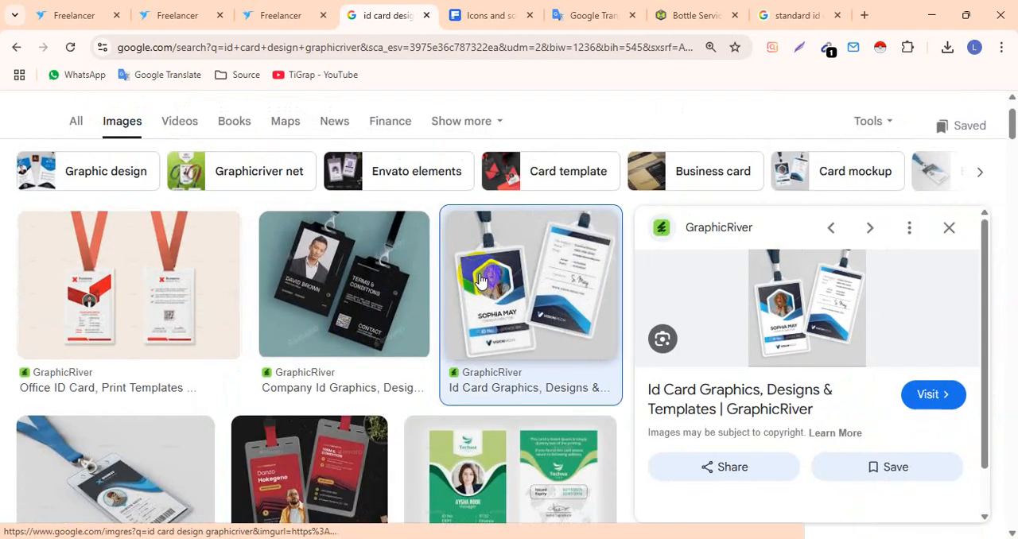
{"action": "scroll", "coordinate": [775, 328], "scroll_direction": "down", "scroll_amount": 3}
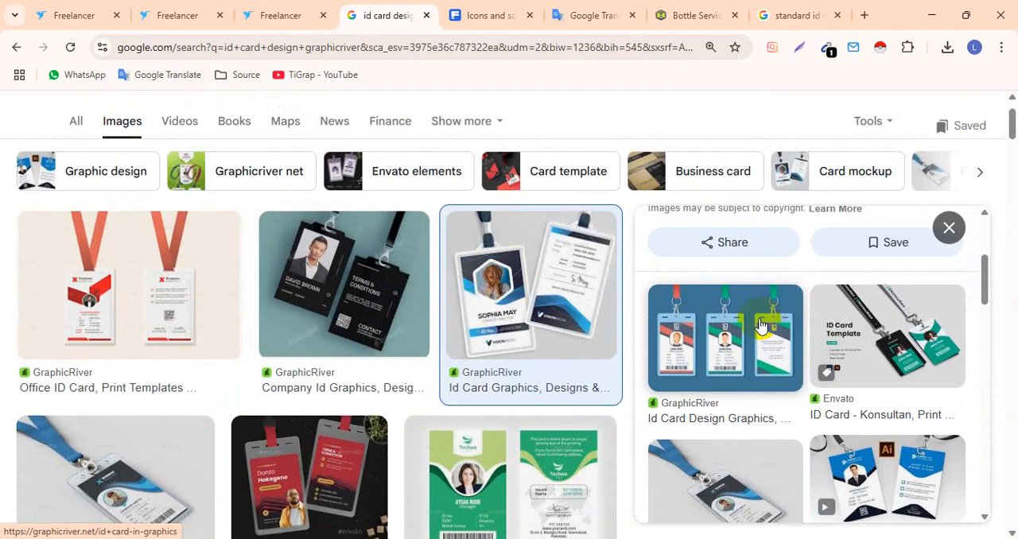
{"action": "scroll", "coordinate": [795, 324], "scroll_direction": "down", "scroll_amount": 2}
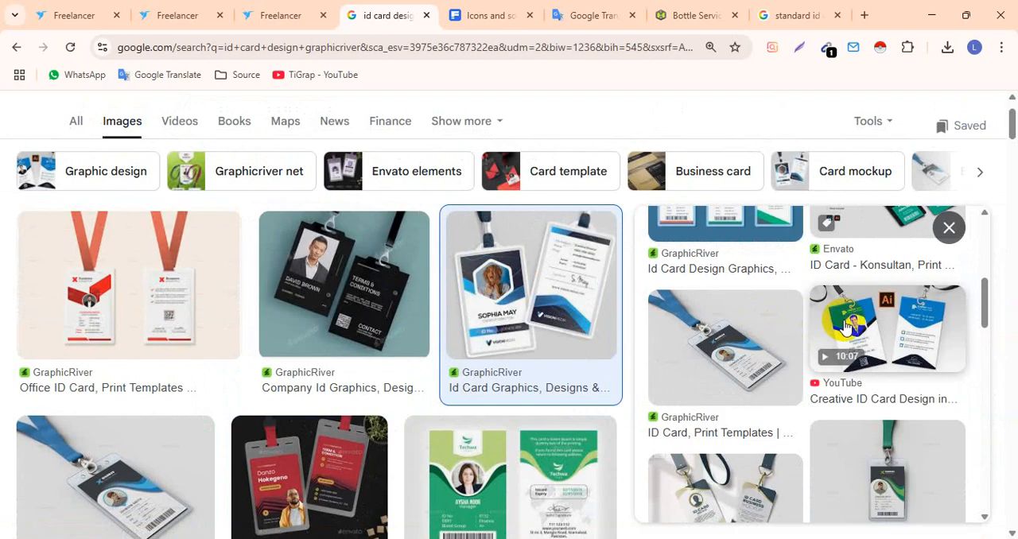
{"action": "left_click", "coordinate": [744, 321]}
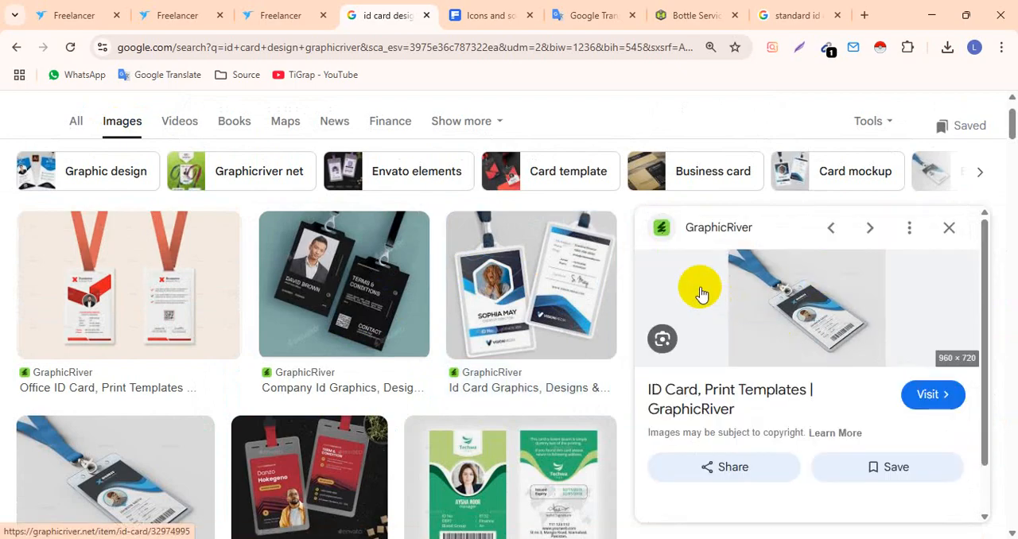
{"action": "left_click", "coordinate": [752, 284]}
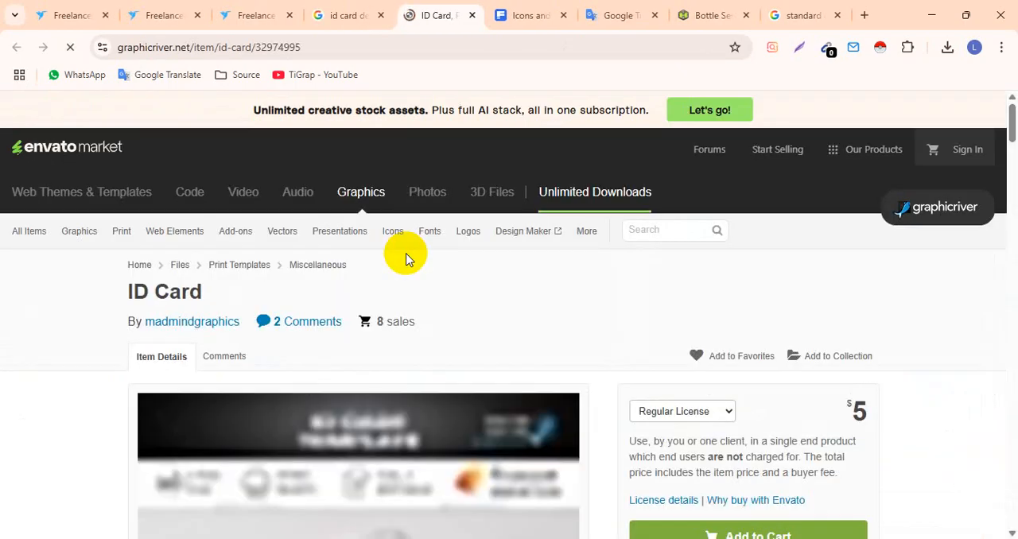
- Page through the item's preview gallery to the green ID card and enlarge it to study its layout
{"action": "scroll", "coordinate": [398, 289], "scroll_direction": "down", "scroll_amount": 3}
{"action": "left_click", "coordinate": [398, 298]}
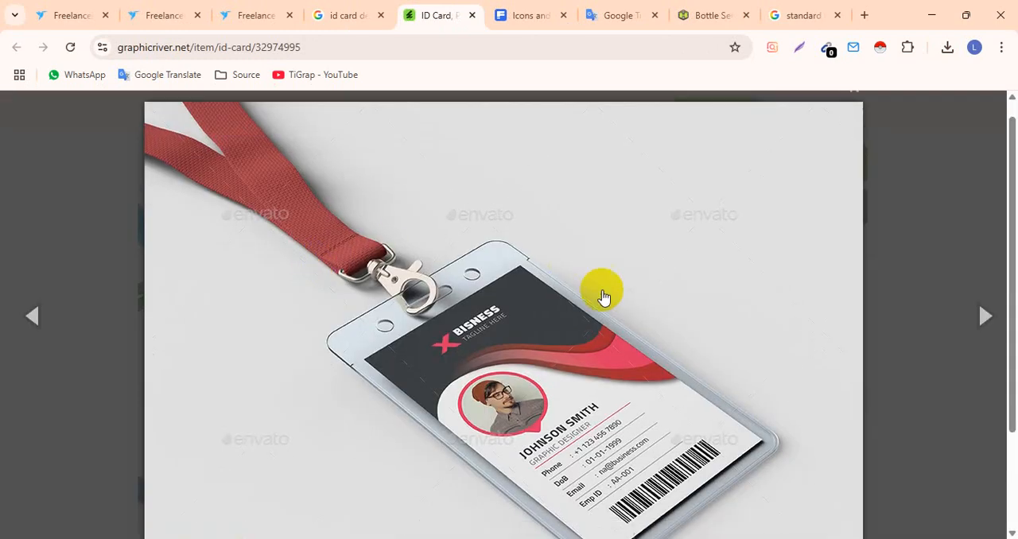
{"action": "left_click", "coordinate": [983, 316]}
{"action": "left_click", "coordinate": [984, 316]}
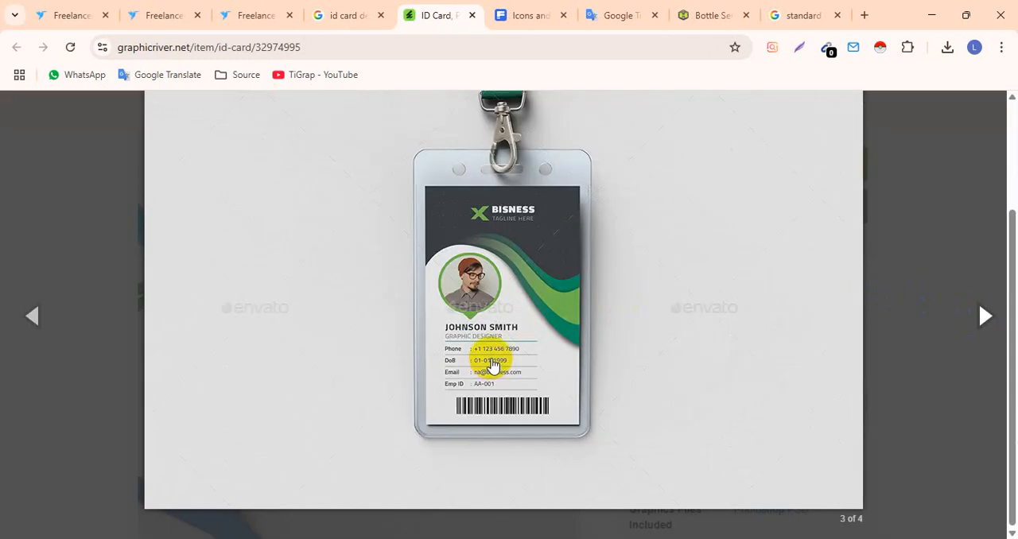
{"action": "key", "text": "ctrl+plus"}
{"action": "key", "text": "ctrl+plus"}
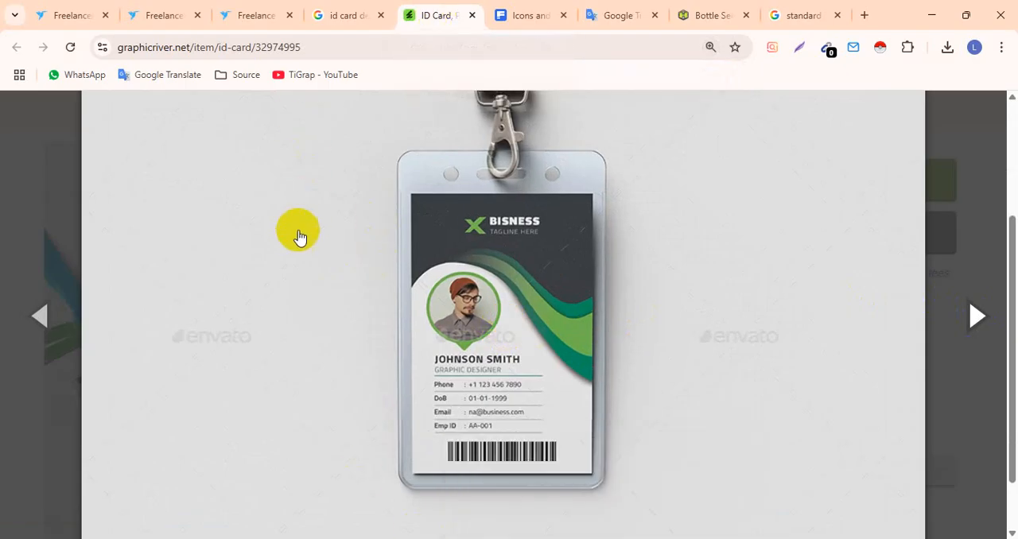
{"action": "left_click", "coordinate": [526, 269]}
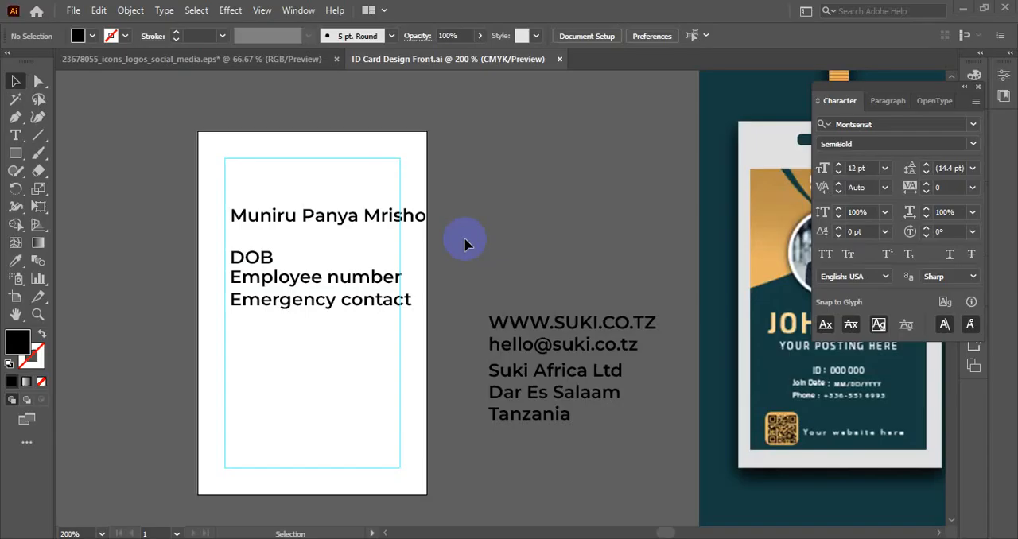
- Return to Illustrator, open Business Card Front.ai and Business Card Back.ai, and examine the two card back designs
{"action": "scroll", "coordinate": [466, 244], "scroll_direction": "down", "scroll_amount": 1}
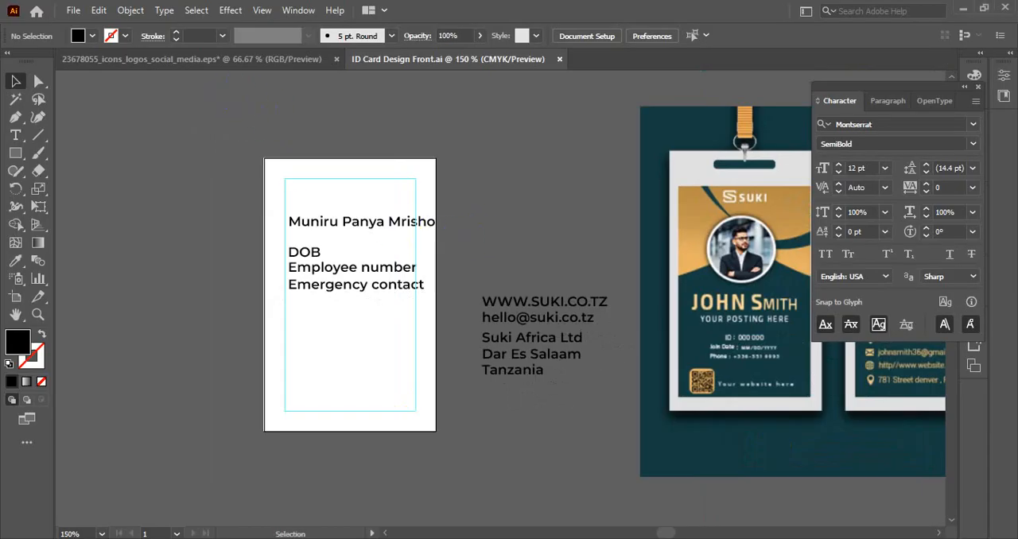
{"action": "mouse_move", "coordinate": [391, 519]}
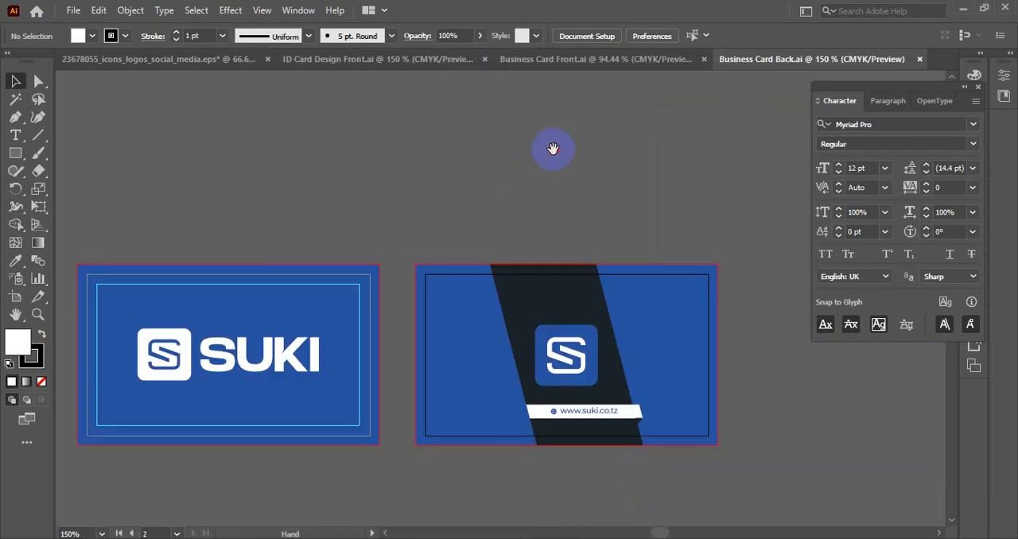
{"action": "left_click_drag", "start_coordinate": [291, 254], "coordinate": [332, 176]}
{"action": "left_click", "coordinate": [368, 220]}
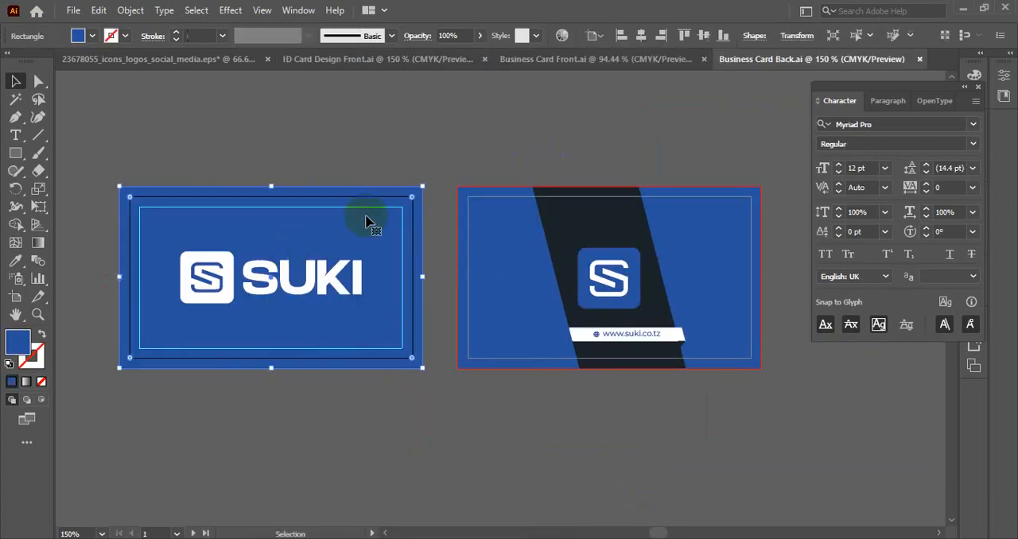
- Examine both card layouts in Business Card Front.ai up close with the floating panels hidden
{"action": "left_click", "coordinate": [580, 59]}
{"action": "left_click_drag", "start_coordinate": [608, 215], "coordinate": [140, 170]}
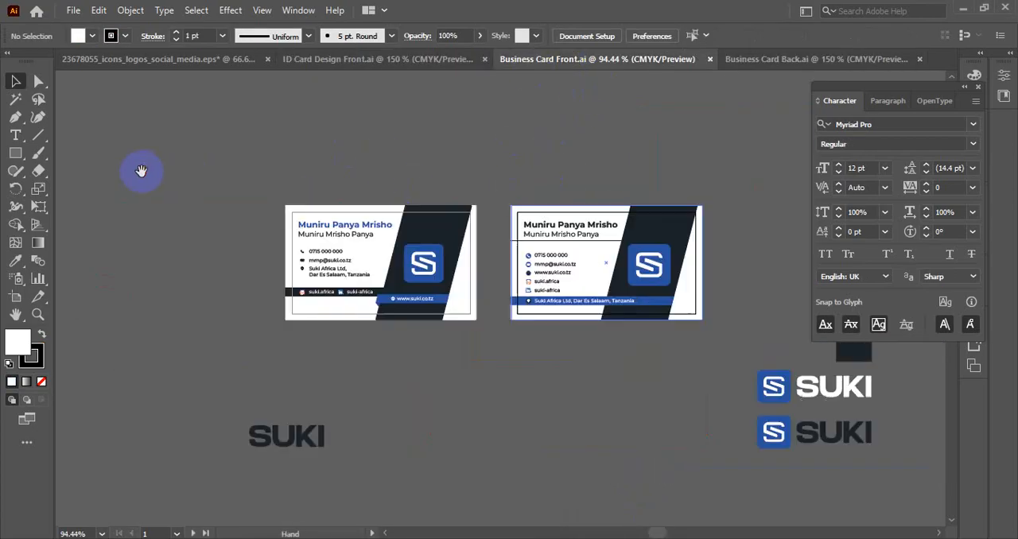
{"action": "scroll", "coordinate": [463, 166], "scroll_direction": "up", "scroll_amount": 4}
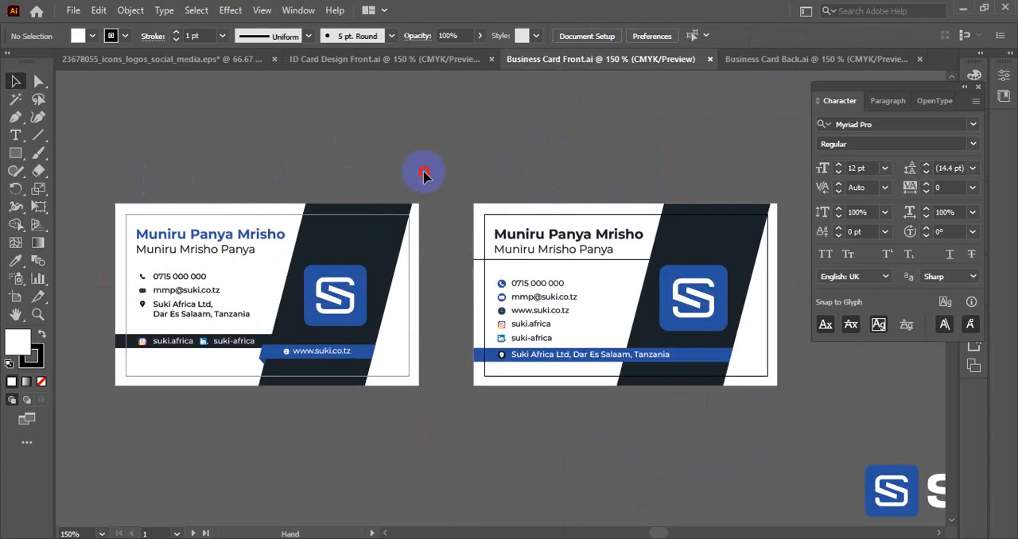
{"action": "left_click_drag", "start_coordinate": [423, 177], "coordinate": [563, 132]}
{"action": "key", "text": "shift+Tab"}
{"action": "scroll", "coordinate": [487, 161], "scroll_direction": "up", "scroll_amount": 1}
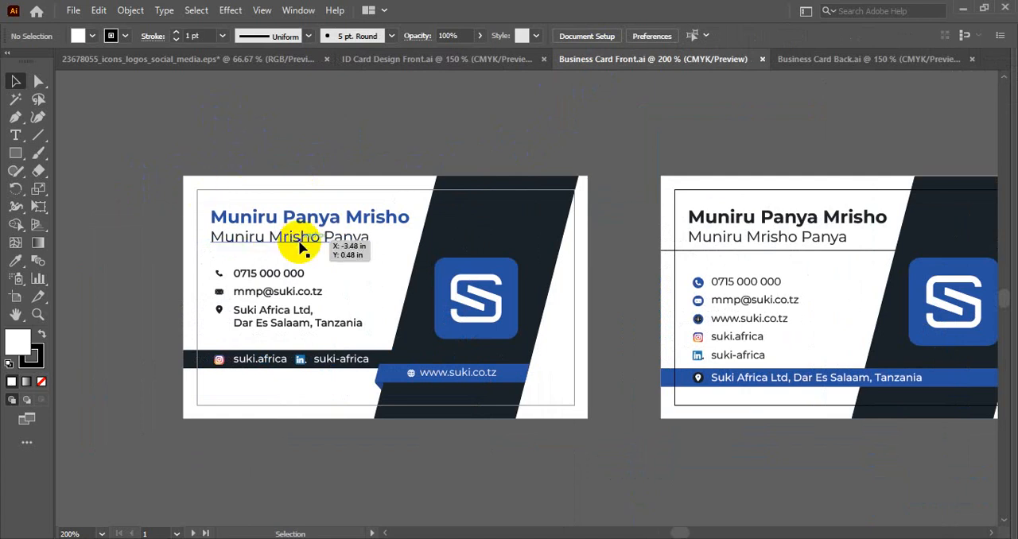
- Check the blue name's font on the business card, and shift the ID card's name line to the left margin guide
{"action": "left_click", "coordinate": [222, 220]}
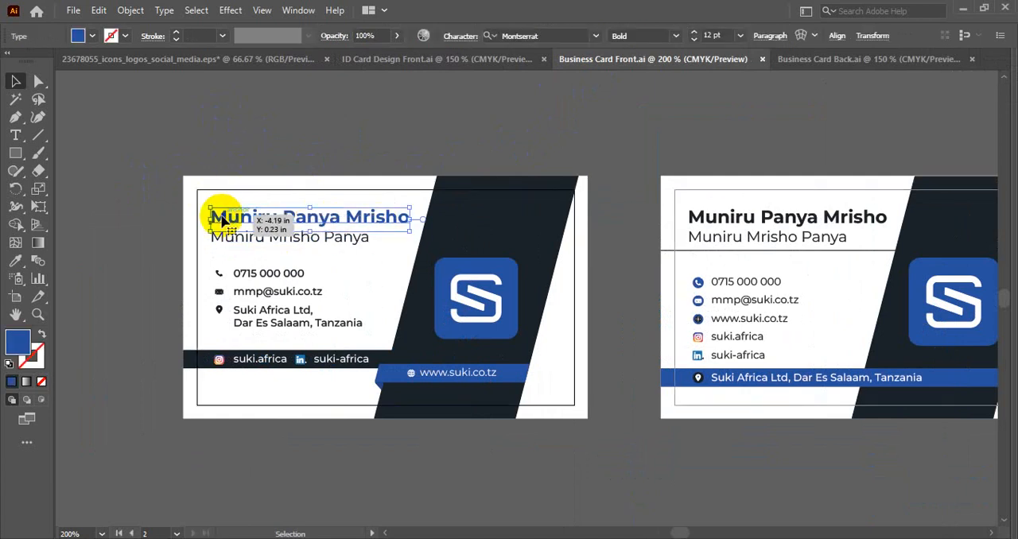
{"action": "mouse_move", "coordinate": [186, 56]}
{"action": "left_mouse_down"}
{"action": "mouse_move", "coordinate": [366, 59]}
{"action": "mouse_move", "coordinate": [204, 52]}
{"action": "left_mouse_up"}
{"action": "left_click", "coordinate": [434, 53]}
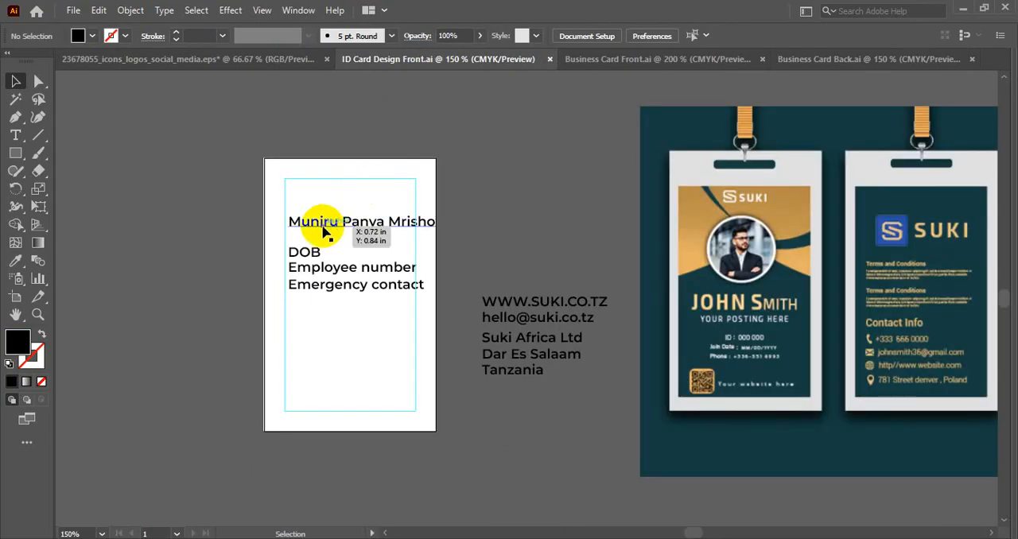
{"action": "scroll", "coordinate": [324, 228], "scroll_direction": "up", "scroll_amount": 2}
{"action": "left_click_drag", "start_coordinate": [313, 222], "coordinate": [303, 222]}
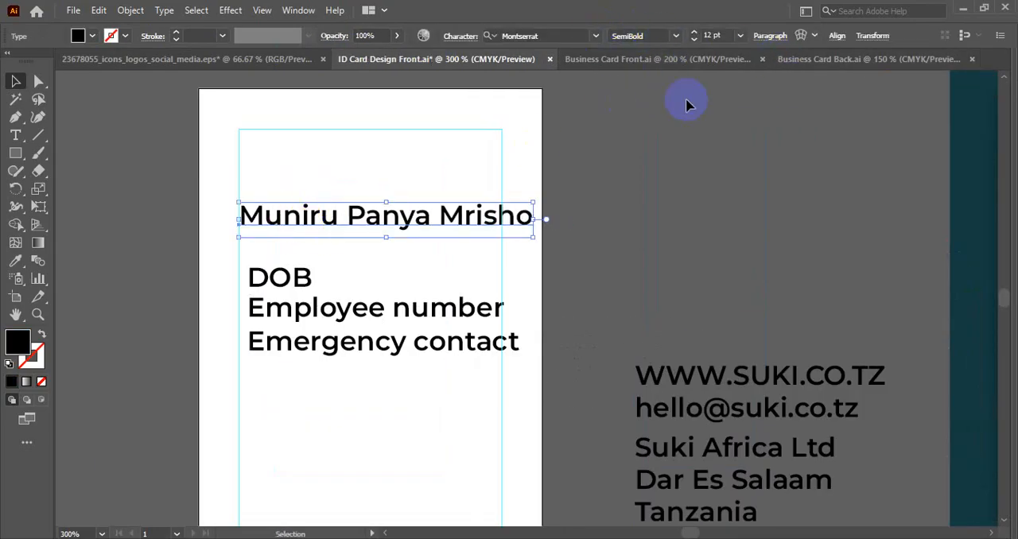
{"action": "scroll", "coordinate": [518, 348], "scroll_direction": "down", "scroll_amount": 2}
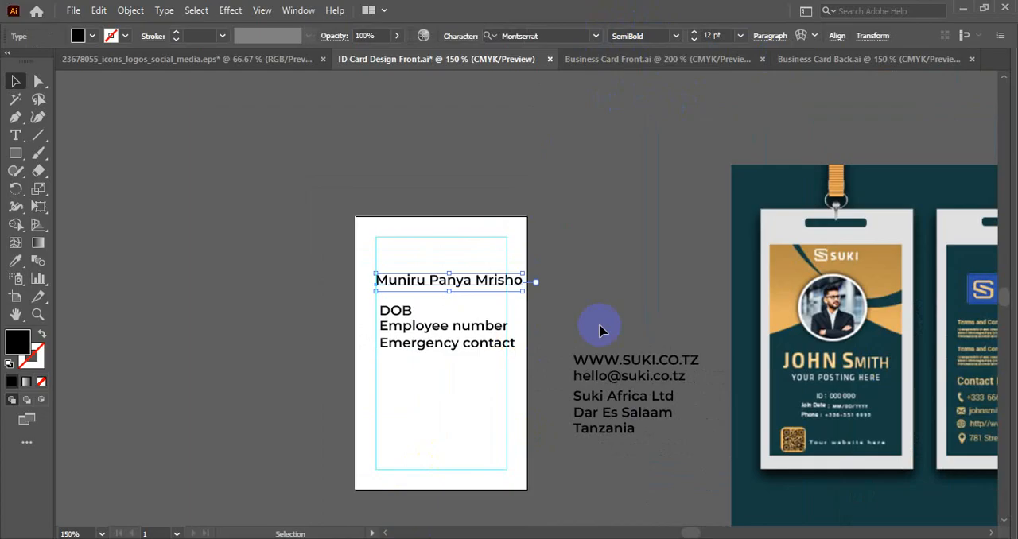
{"action": "left_click", "coordinate": [558, 271]}
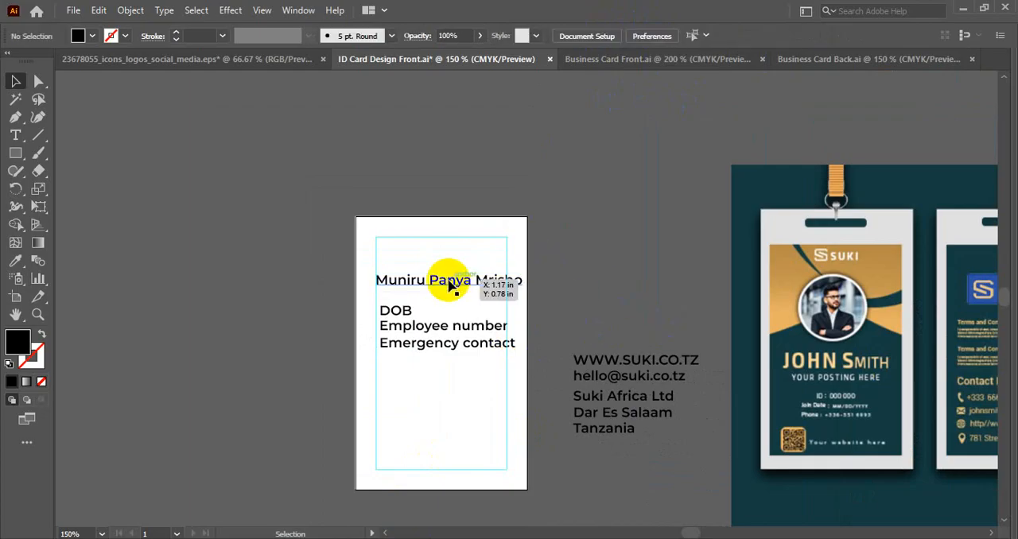
{"action": "left_click", "coordinate": [450, 282]}
{"action": "left_click_drag", "start_coordinate": [433, 235], "coordinate": [469, 397]}
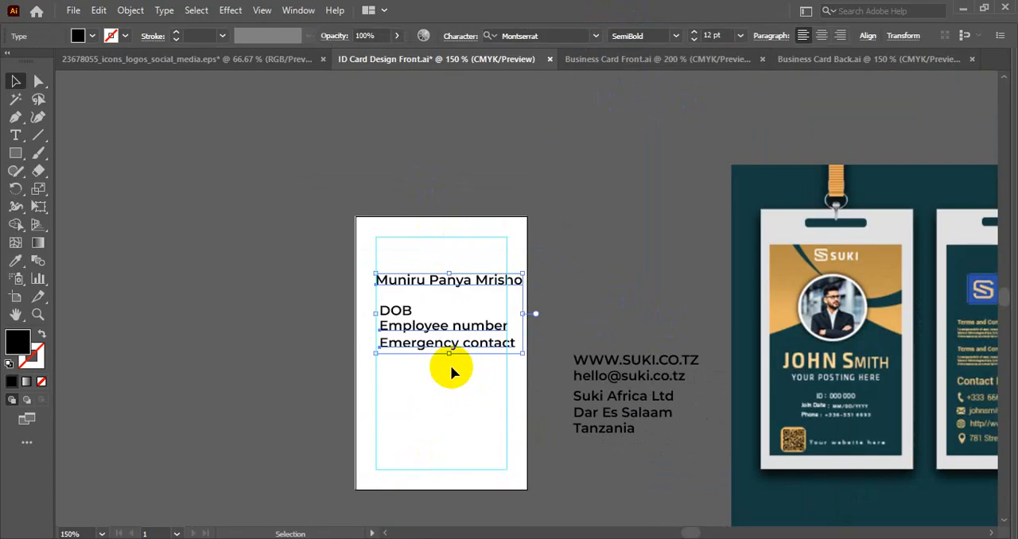
{"action": "left_click", "coordinate": [436, 247]}
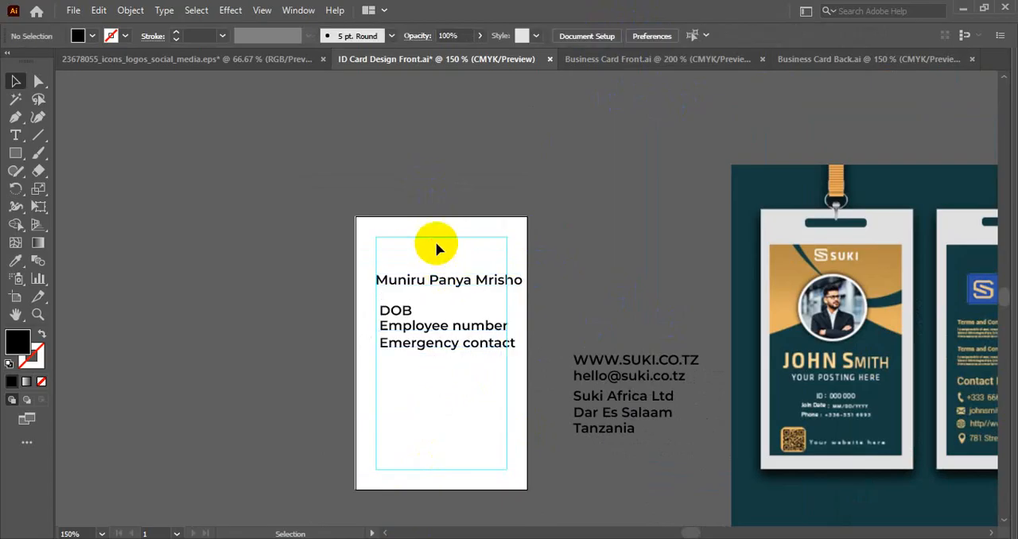
{"action": "left_click", "coordinate": [465, 281]}
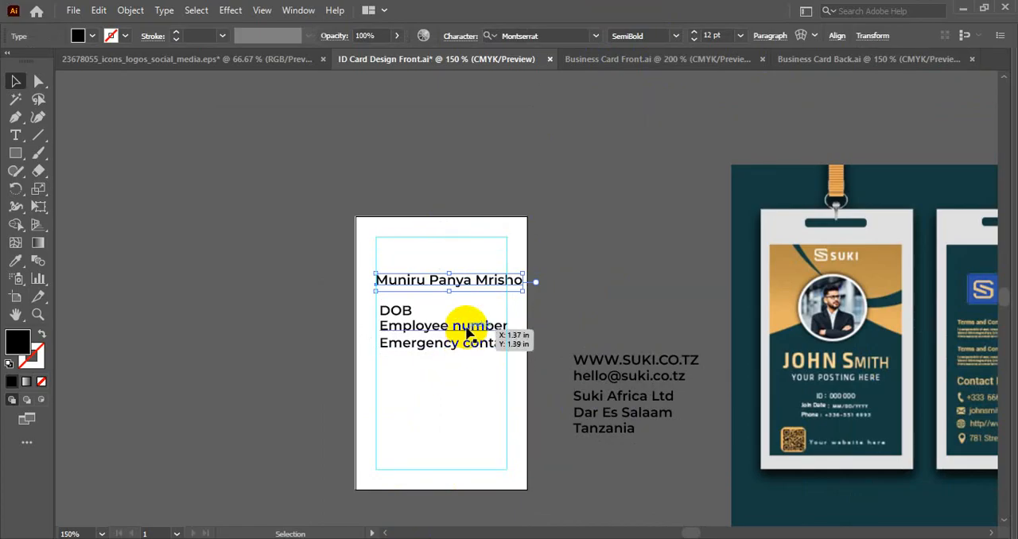
- Replace the ID card's name line with the two name lines copied from Business Card Front.ai, placed above the DOB line
{"action": "left_click", "coordinate": [618, 60]}
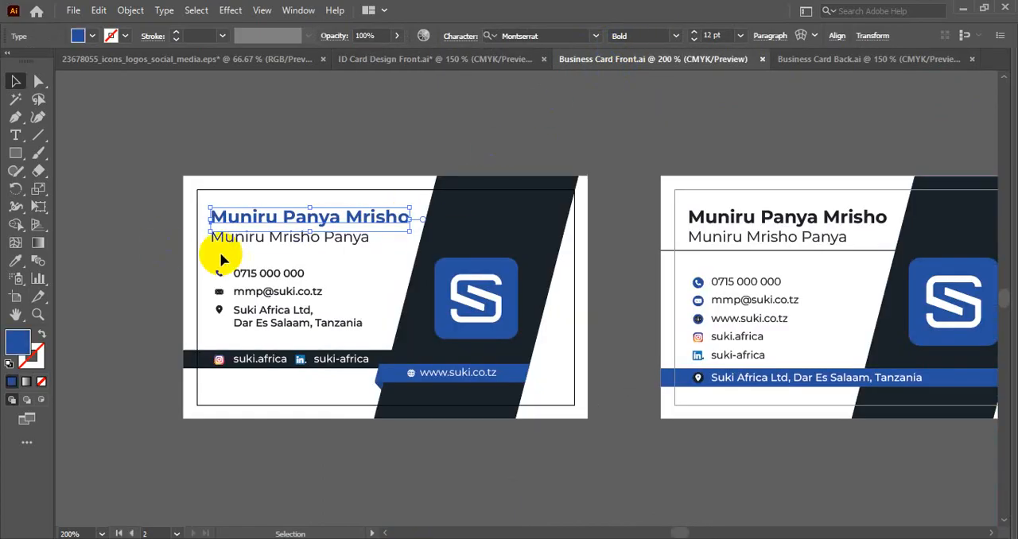
{"action": "left_click", "coordinate": [257, 243], "text": "shift"}
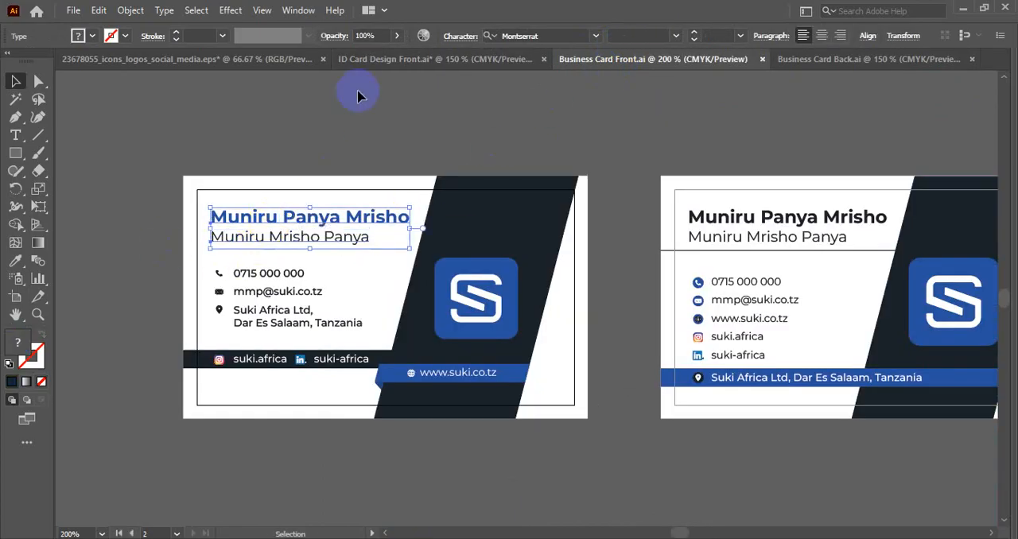
{"action": "left_click", "coordinate": [384, 59]}
{"action": "left_click_drag", "start_coordinate": [445, 265], "coordinate": [465, 300]}
{"action": "key", "text": "Delete"}
{"action": "key", "text": "ctrl+v"}
{"action": "left_click_drag", "start_coordinate": [535, 296], "coordinate": [464, 280]}
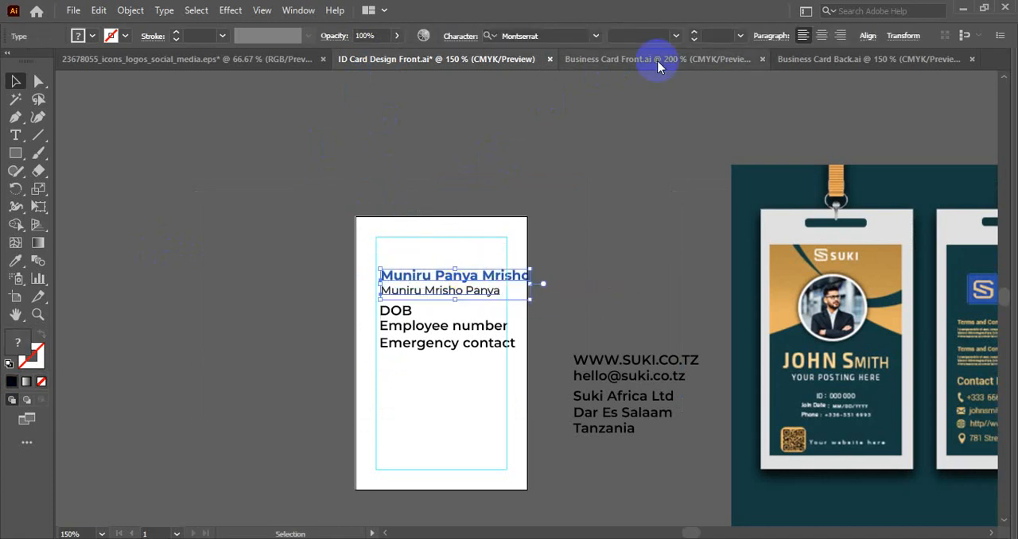
- Centre the text of both name lines and align them horizontally to the centre of the artboard
{"action": "left_click", "coordinate": [821, 35]}
{"action": "left_click", "coordinate": [866, 36]}
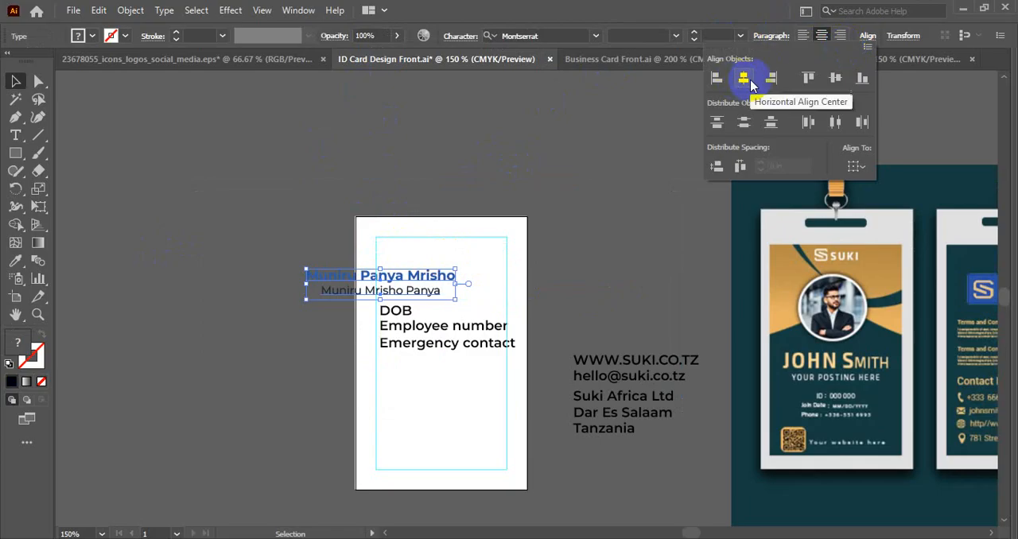
{"action": "left_click", "coordinate": [854, 166]}
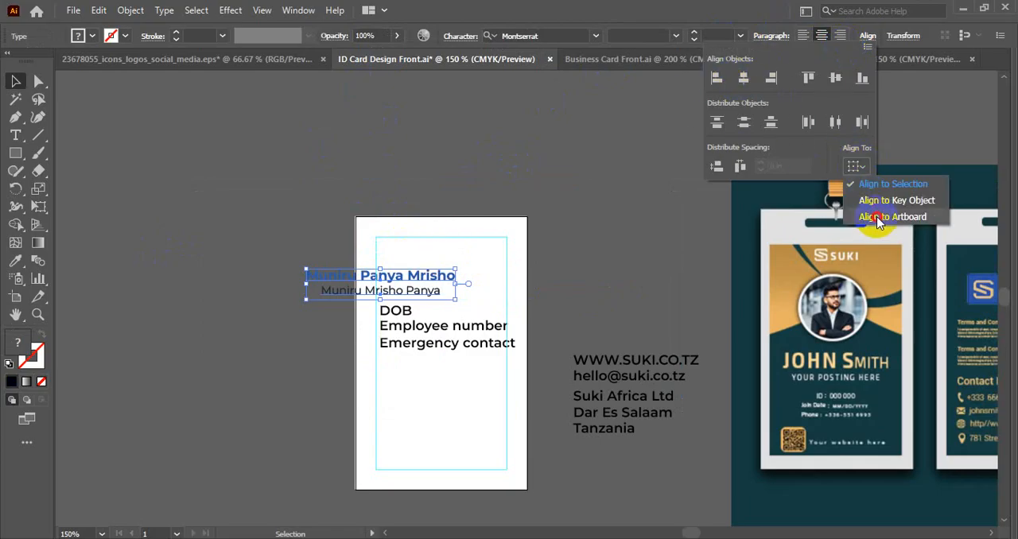
{"action": "left_click", "coordinate": [877, 217]}
{"action": "left_click", "coordinate": [743, 77]}
- Scale both name lines down together about their centre so they nearly fit the width between the margin guides
{"action": "scroll", "coordinate": [505, 236], "scroll_direction": "up", "scroll_amount": 2}
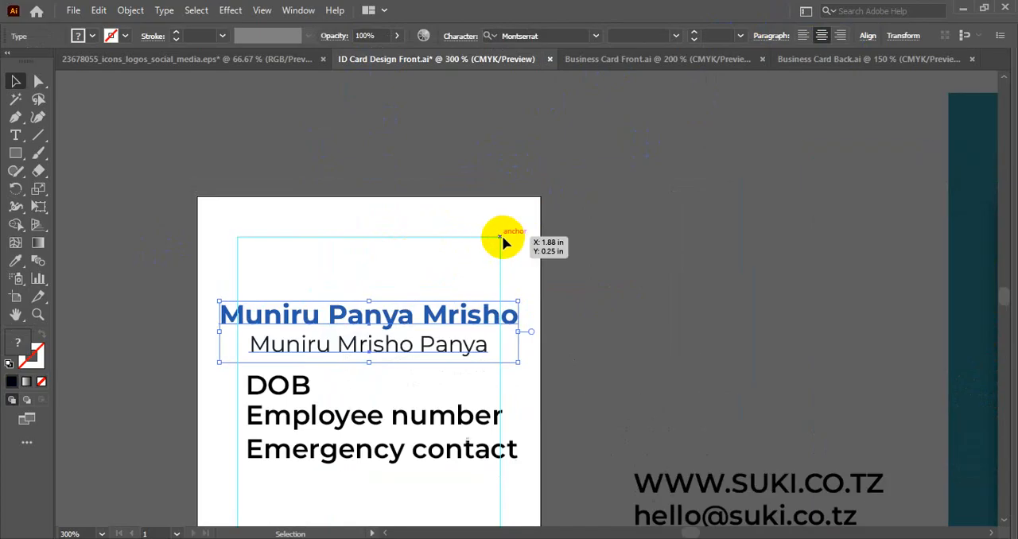
{"action": "left_click", "coordinate": [491, 236]}
{"action": "left_click_drag", "start_coordinate": [432, 267], "coordinate": [458, 211]}
{"action": "left_click", "coordinate": [408, 302]}
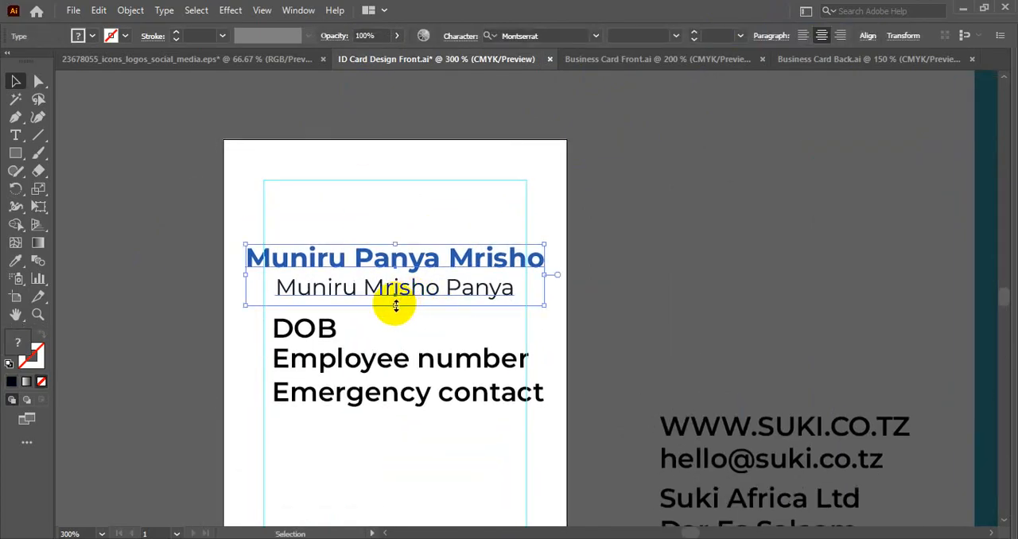
{"action": "left_click_drag", "start_coordinate": [395, 306], "coordinate": [397, 301]}
- Set the blue bold name line's font size to 10 pt
{"action": "left_click", "coordinate": [440, 228]}
{"action": "left_click", "coordinate": [440, 252]}
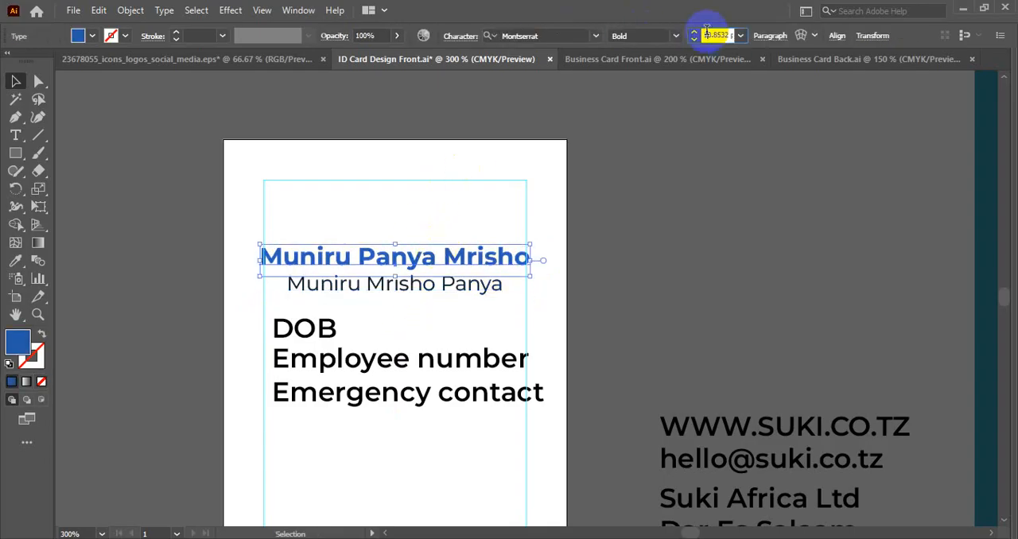
{"action": "type", "text": "38"}
{"action": "key", "text": "Return"}
{"action": "left_click", "coordinate": [616, 230]}
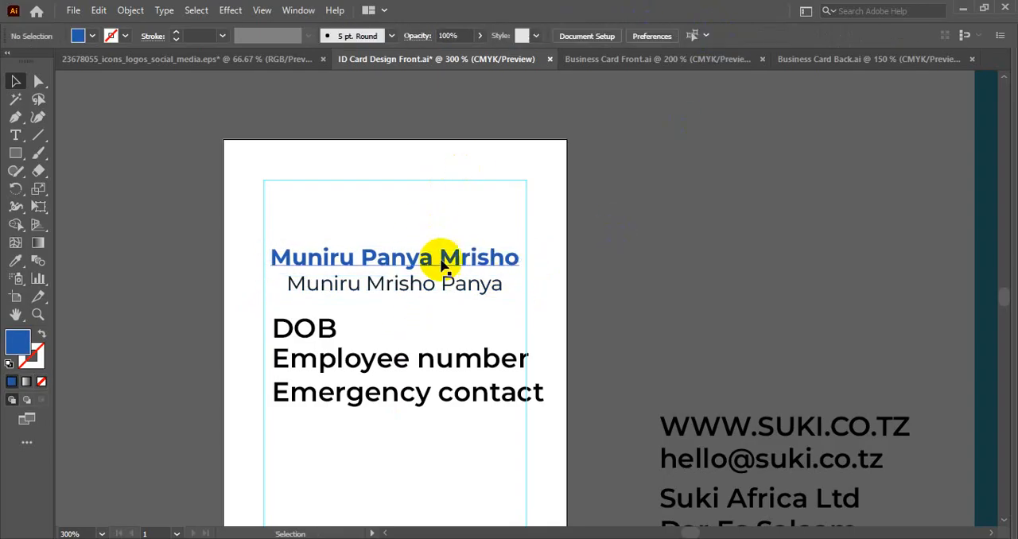
- Set the font size of the regular-weight line under the blue name to 8 pt
{"action": "left_click", "coordinate": [442, 262]}
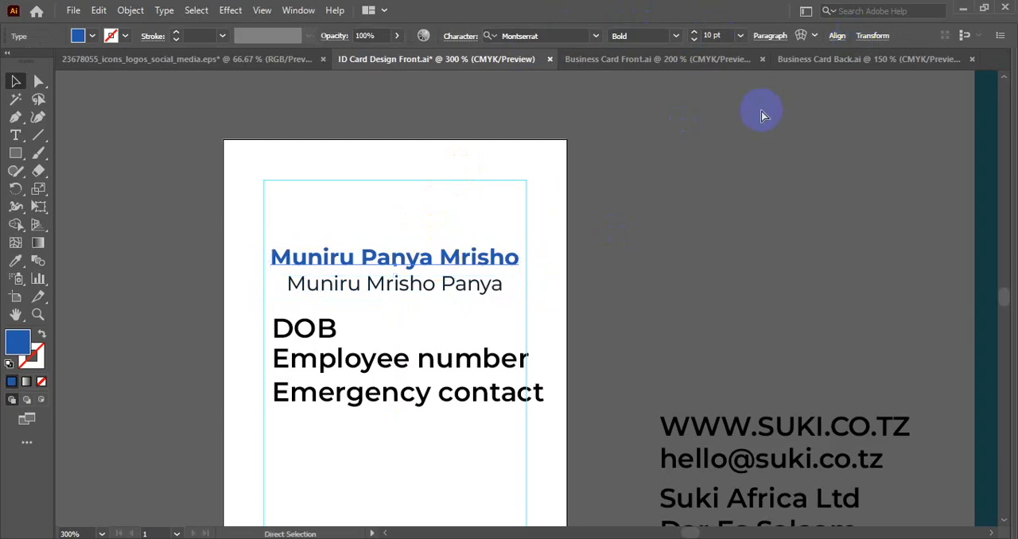
{"action": "key", "text": "ctrl+t"}
{"action": "left_click", "coordinate": [887, 101]}
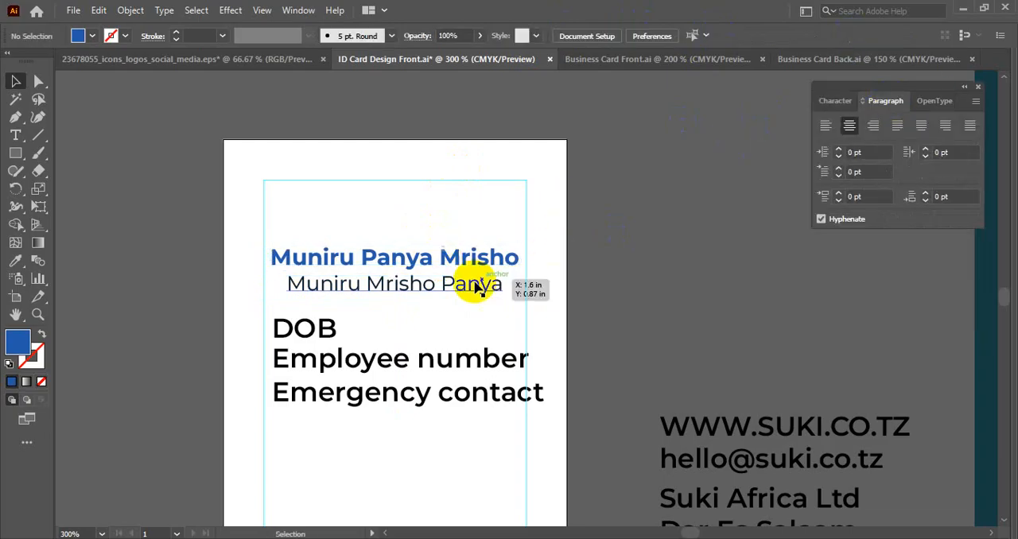
{"action": "left_click", "coordinate": [442, 292]}
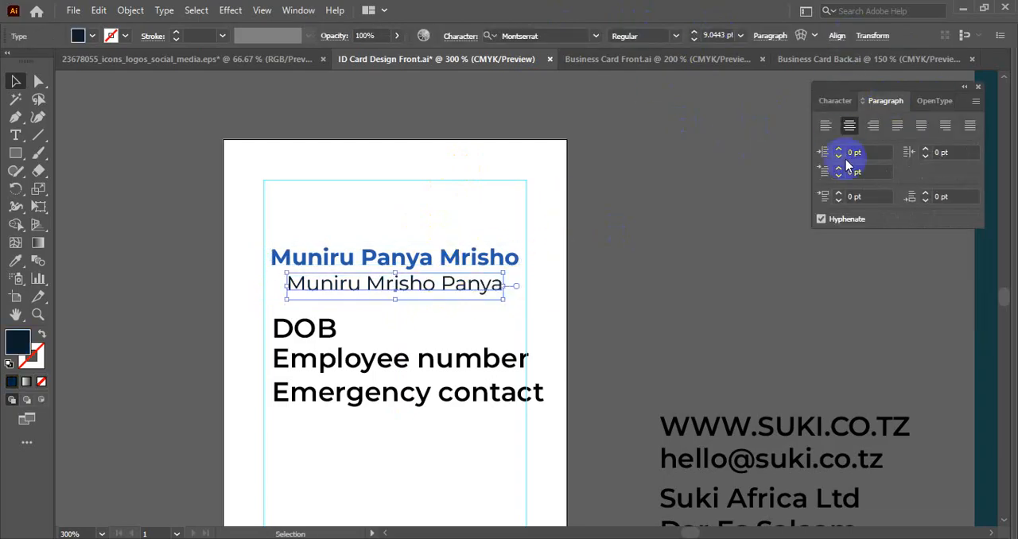
{"action": "left_click", "coordinate": [835, 101]}
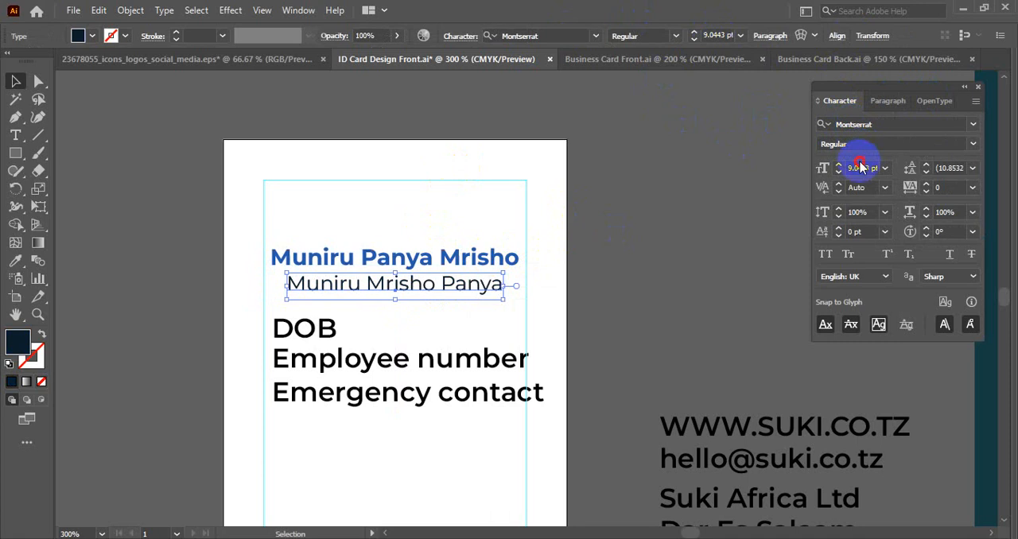
{"action": "type", "text": "8"}
{"action": "key", "text": "Return"}
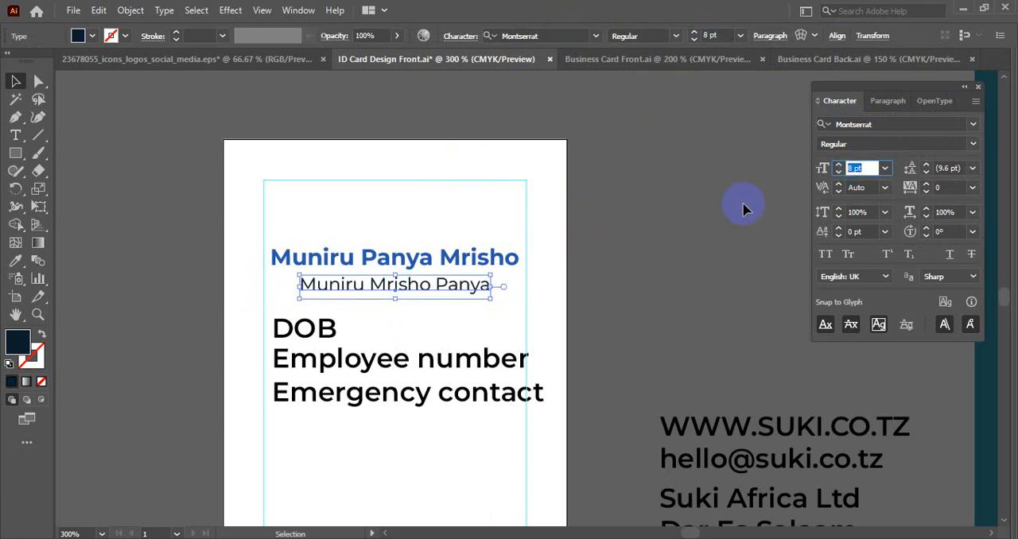
{"action": "left_click", "coordinate": [468, 306]}
{"action": "left_click_drag", "start_coordinate": [467, 304], "coordinate": [486, 234]}
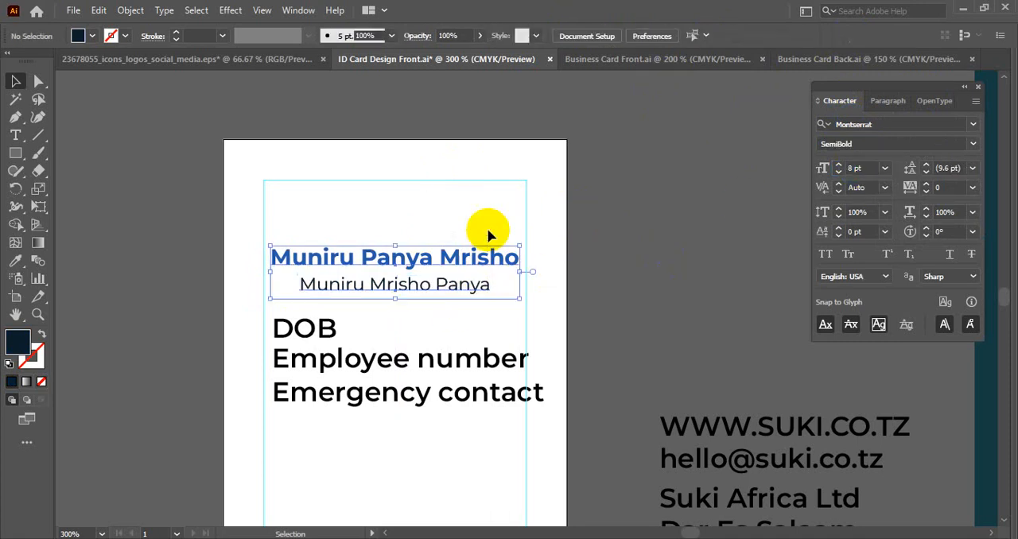
{"action": "left_click", "coordinate": [565, 259]}
- Set the DOB, Employee number and Emergency contact lines to a font size of 8 pt
{"action": "key", "text": "space"}
{"action": "left_click_drag", "start_coordinate": [565, 266], "coordinate": [574, 144]}
{"action": "left_click_drag", "start_coordinate": [243, 198], "coordinate": [391, 325]}
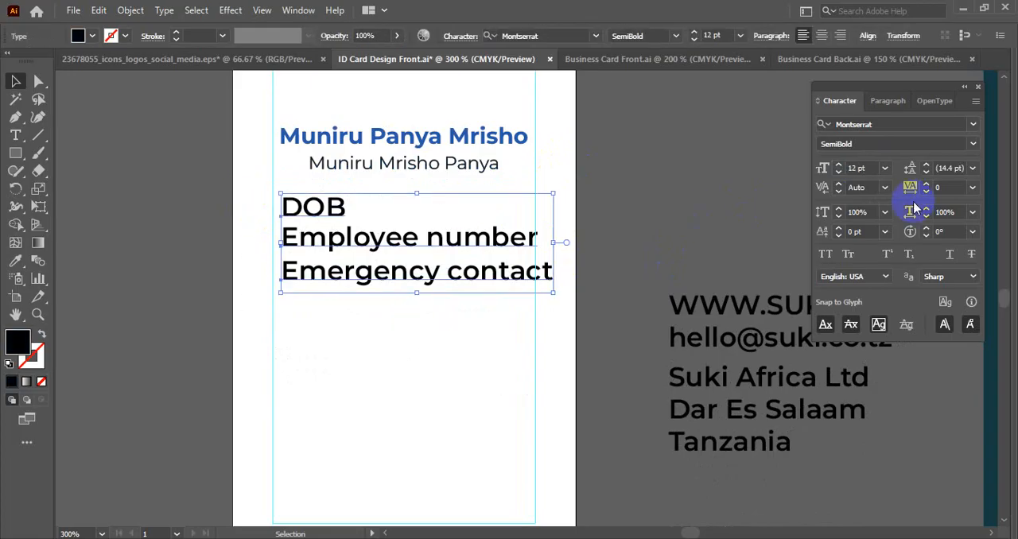
{"action": "left_click", "coordinate": [860, 168]}
{"action": "key", "text": "Down"}
{"action": "key", "text": "Down"}
{"action": "key", "text": "Down"}
{"action": "key", "text": "Down"}
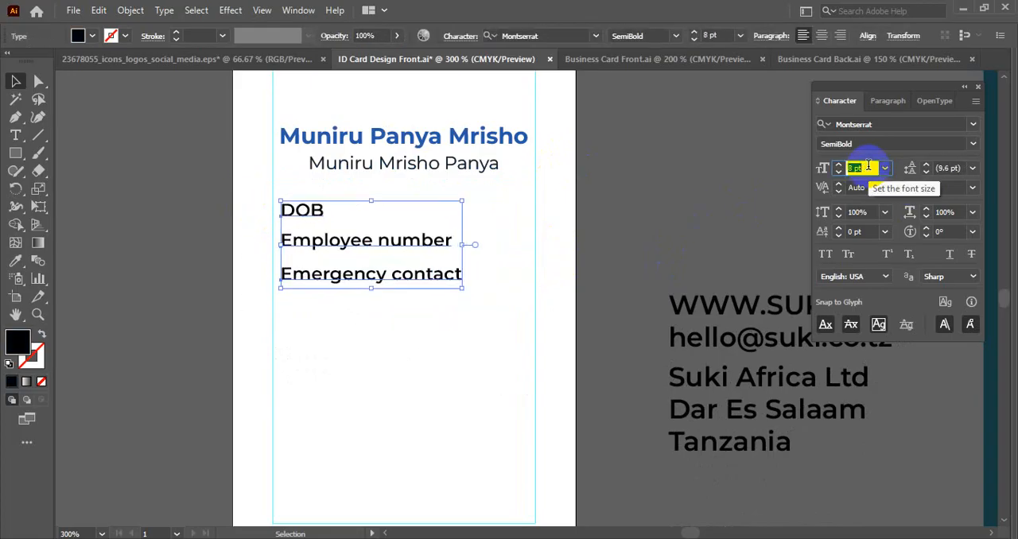
{"action": "left_click", "coordinate": [498, 326]}
- Switch to the browser and page through the GraphicRiver ID card previews to the red design to study its layout
{"action": "scroll", "coordinate": [498, 325], "scroll_direction": "down", "scroll_amount": 1}
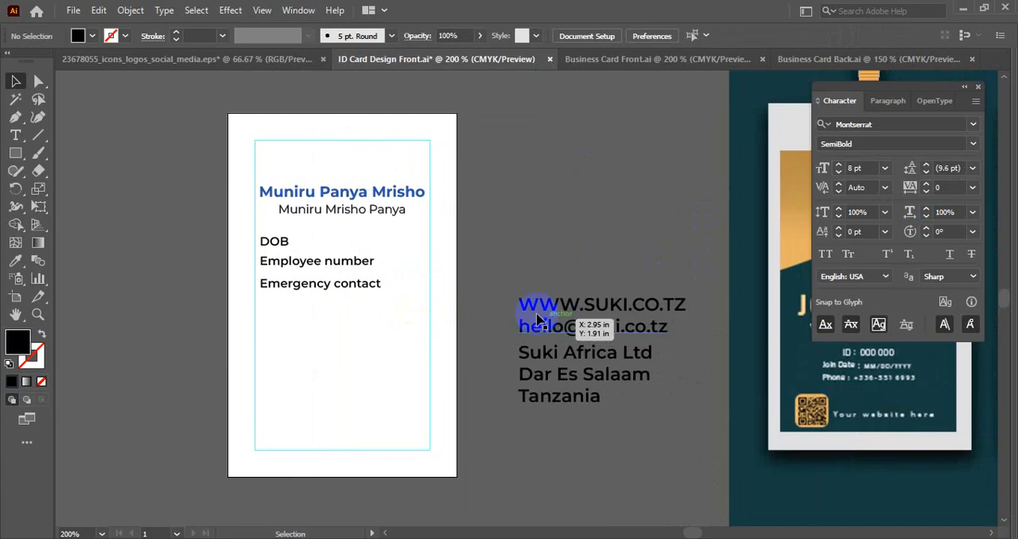
{"action": "left_click_drag", "start_coordinate": [461, 291], "coordinate": [410, 297]}
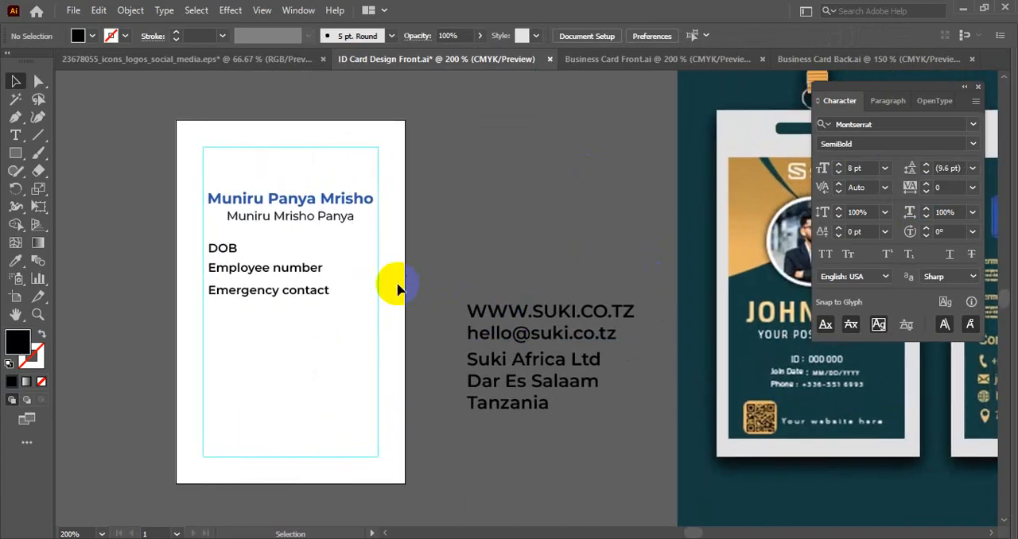
{"action": "key", "text": "alt+Tab"}
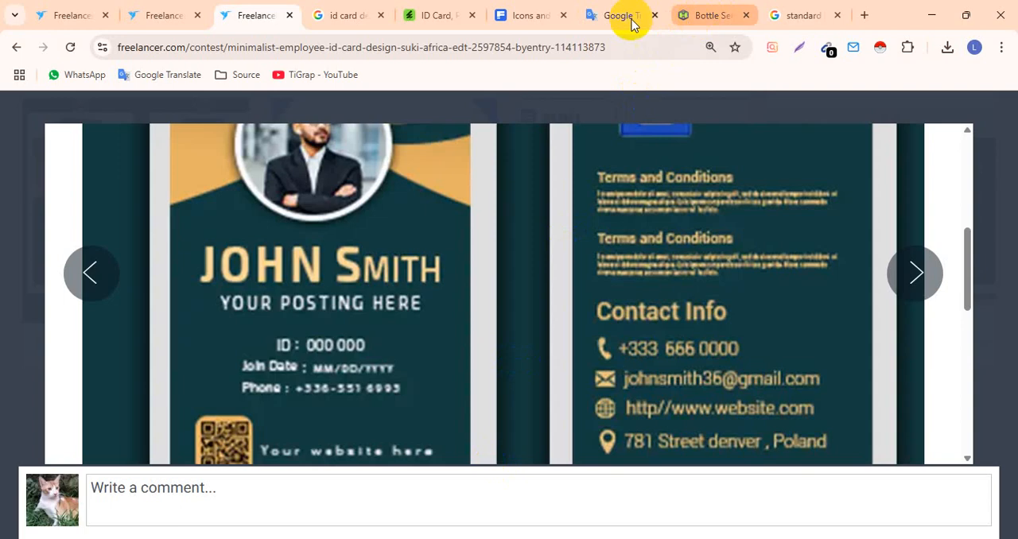
{"action": "left_click", "coordinate": [350, 15]}
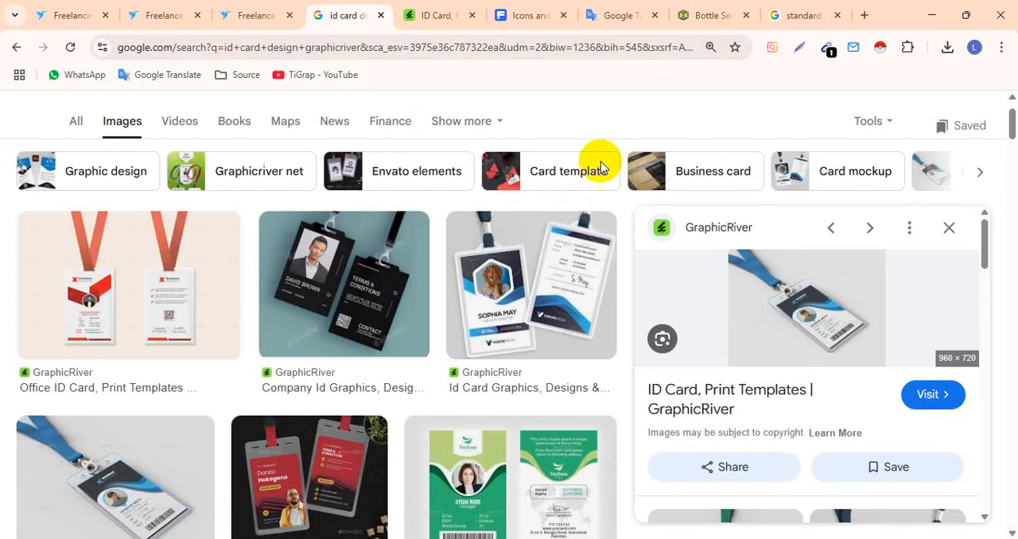
{"action": "left_click", "coordinate": [449, 11]}
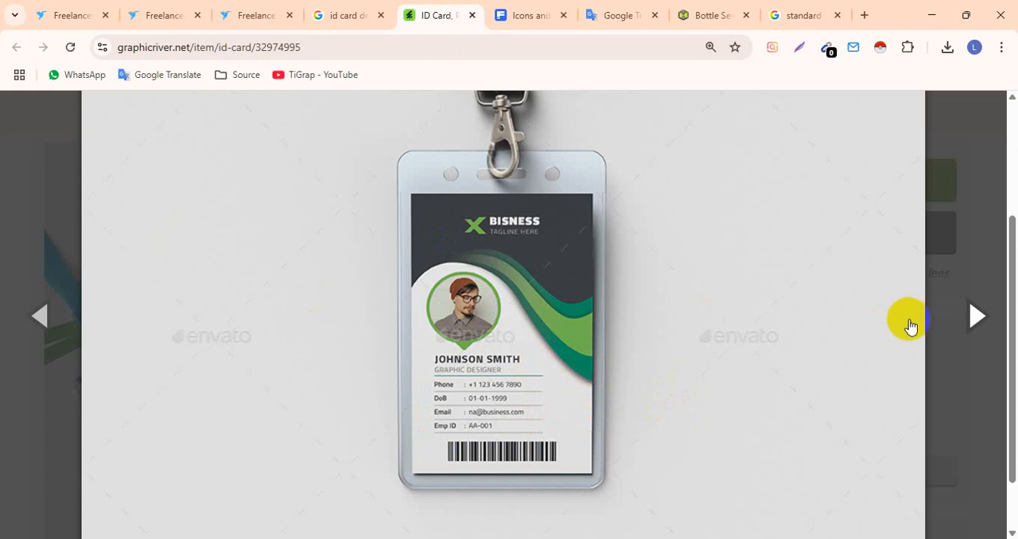
{"action": "left_click", "coordinate": [967, 318]}
{"action": "left_click", "coordinate": [968, 318]}
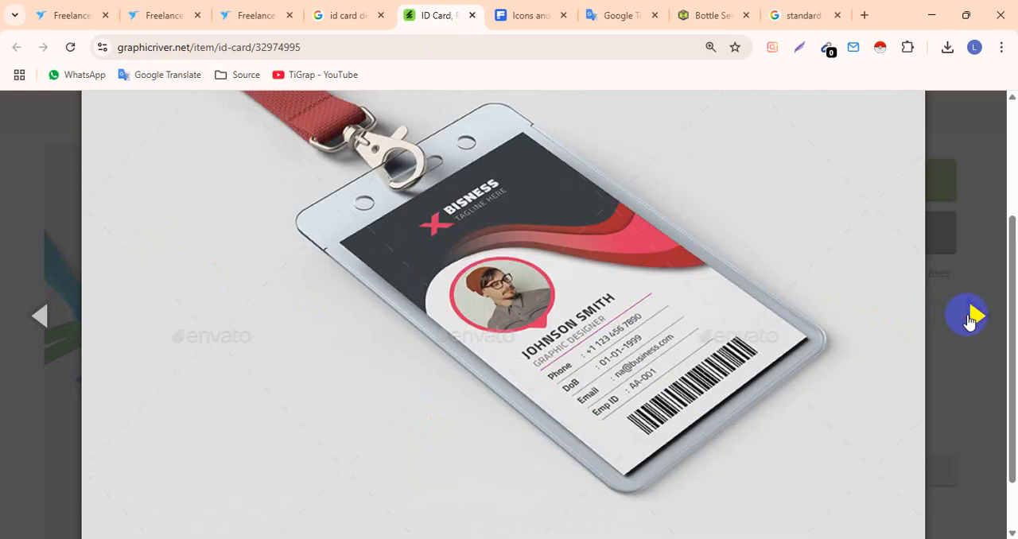
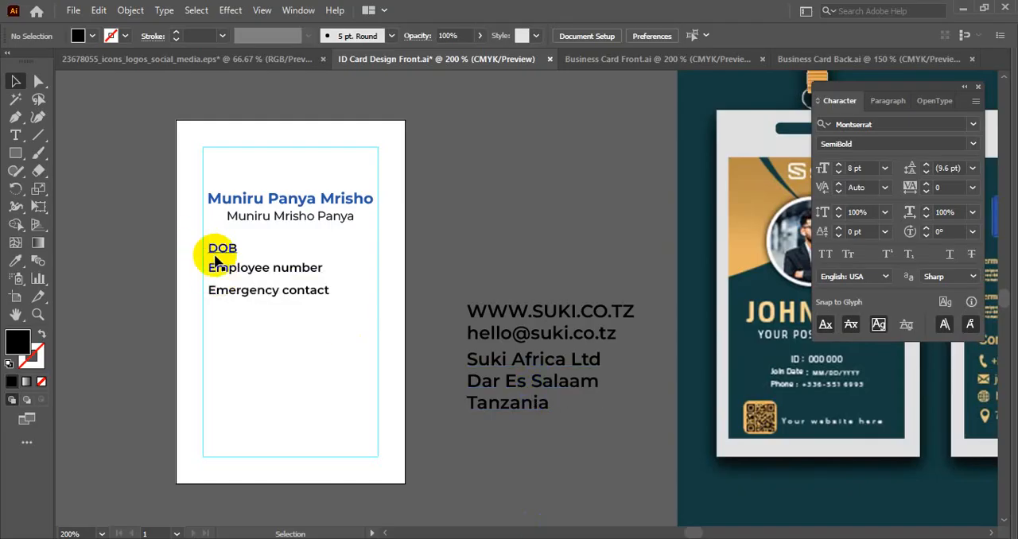
{"action": "left_click", "coordinate": [216, 251]}
{"action": "left_click", "coordinate": [265, 364]}
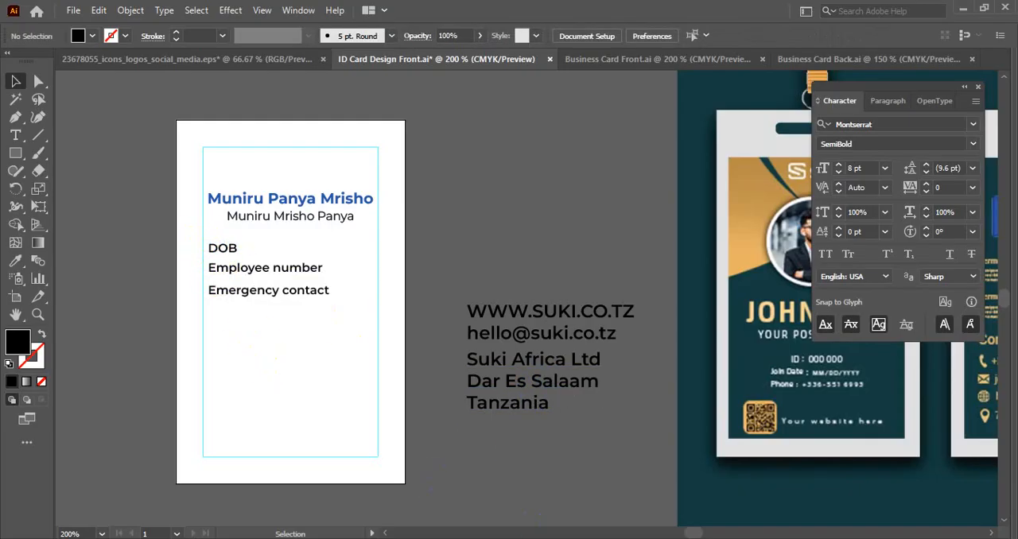
{"action": "left_click", "coordinate": [303, 220]}
{"action": "left_click", "coordinate": [305, 202]}
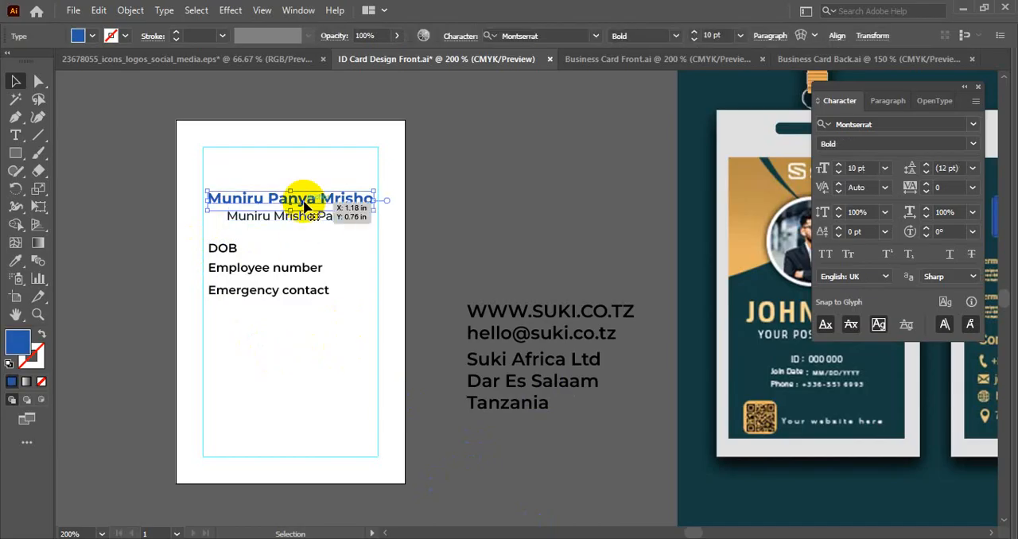
{"action": "left_click", "coordinate": [264, 279]}
- Match the website, email and address text to the card's 8 pt SemiBold lines and move it onto the card below Emergency contact
{"action": "scroll", "coordinate": [261, 273], "scroll_direction": "up", "scroll_amount": 1}
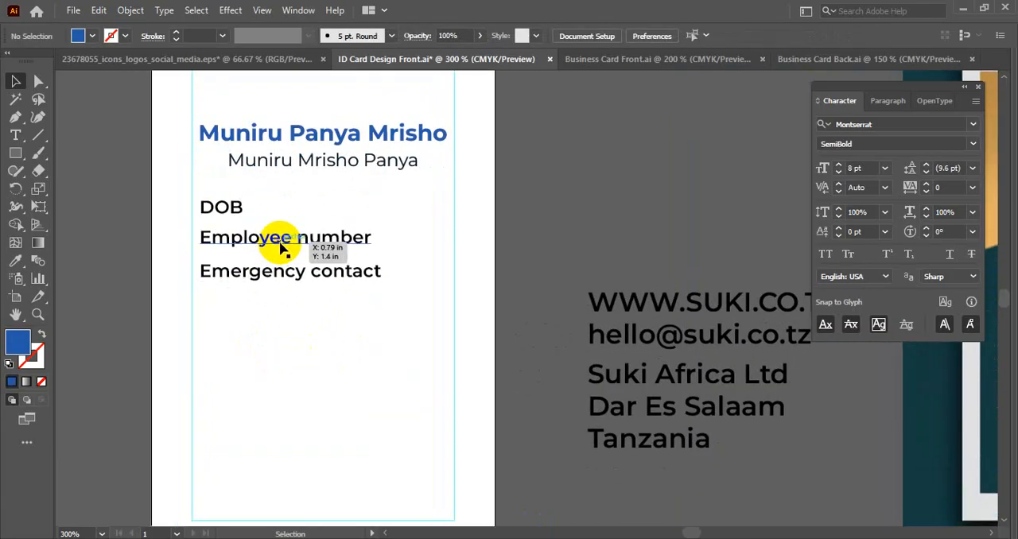
{"action": "left_click", "coordinate": [674, 450]}
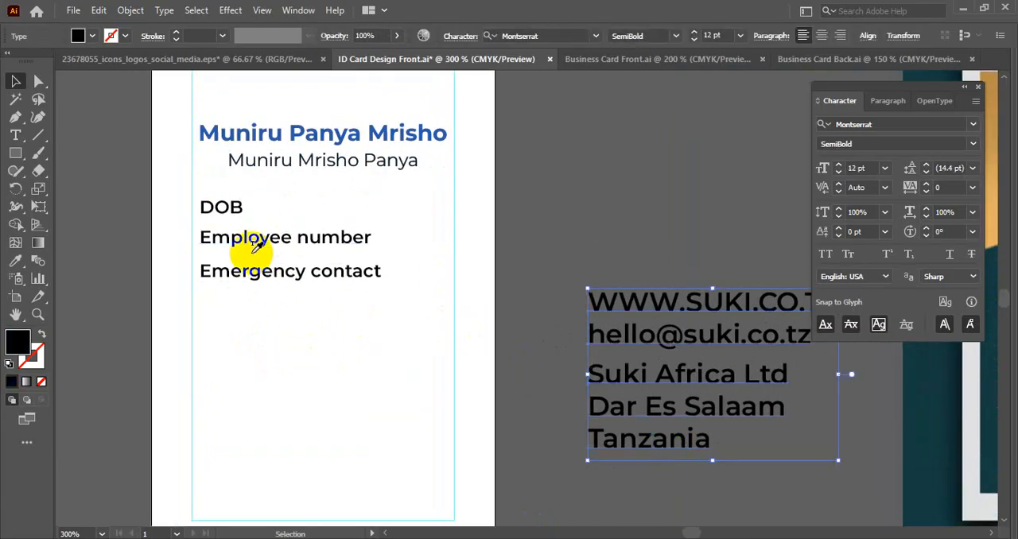
{"action": "key", "text": "ctrl+shift+comma"}
{"action": "key", "text": "ctrl+shift+comma"}
{"action": "left_click", "coordinate": [302, 327]}
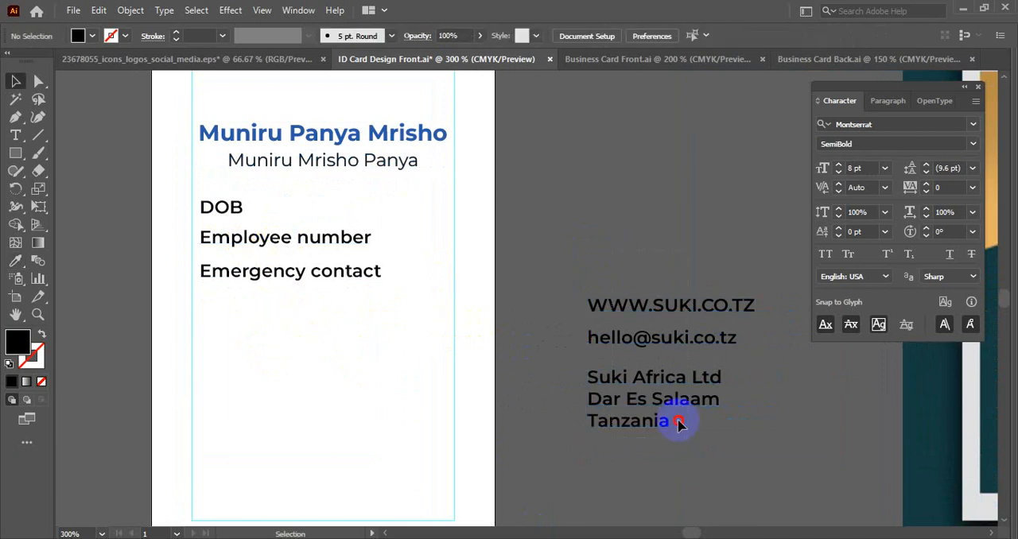
{"action": "left_click_drag", "start_coordinate": [687, 384], "coordinate": [298, 379]}
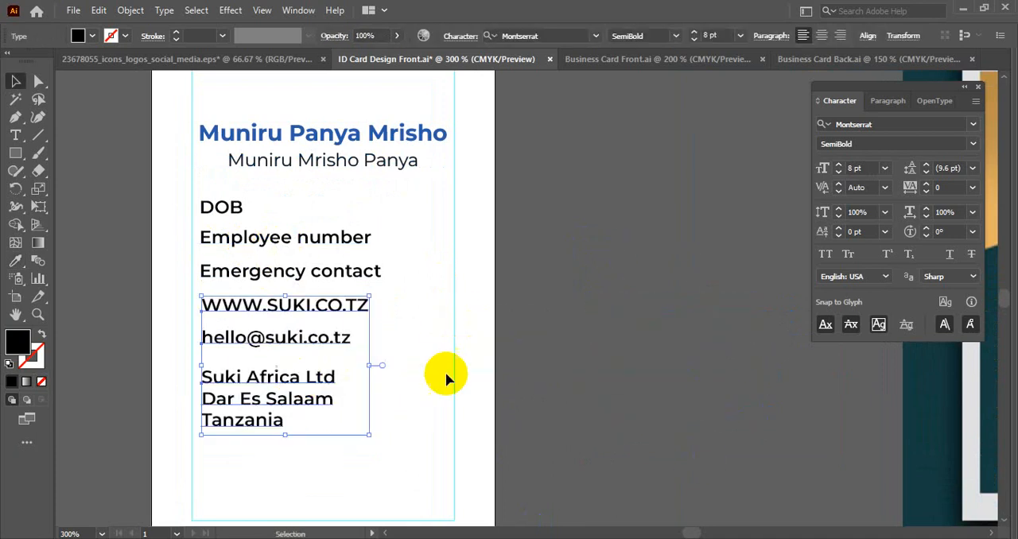
- Set the font size of all detail lines from DOB down to the address to 7 pt
{"action": "left_click_drag", "start_coordinate": [187, 189], "coordinate": [251, 484]}
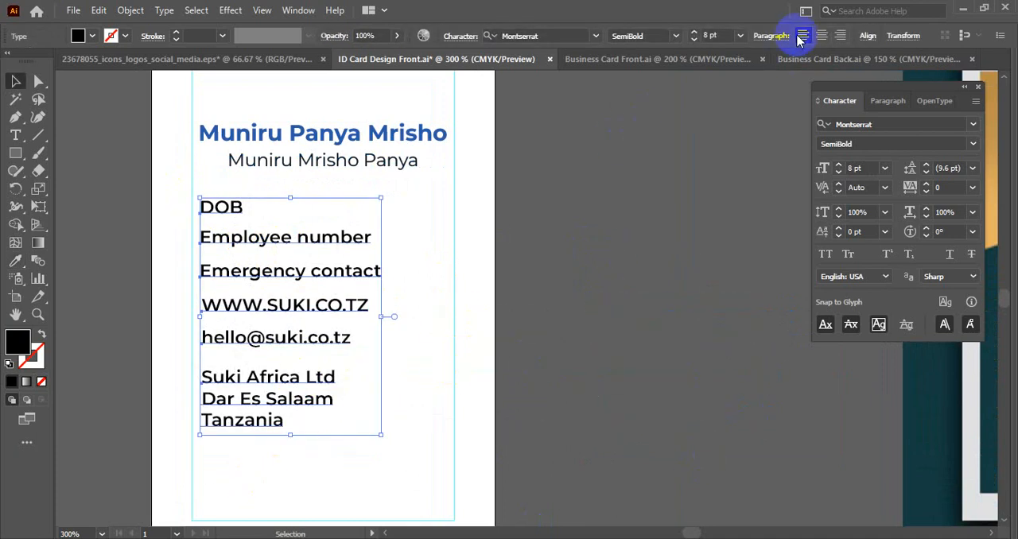
{"action": "left_click", "coordinate": [710, 36]}
{"action": "type", "text": "7"}
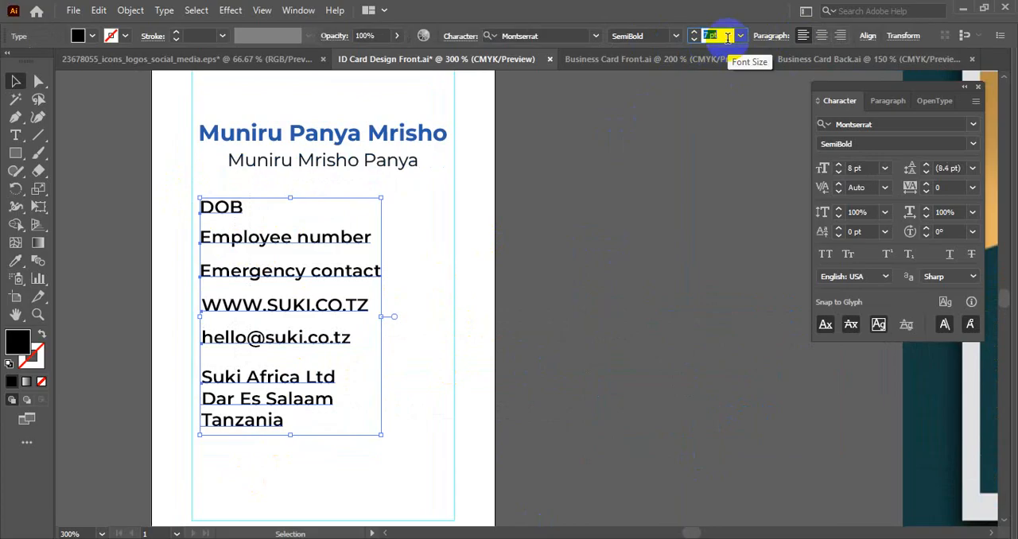
{"action": "key", "text": "Return"}
{"action": "left_click", "coordinate": [495, 309]}
{"action": "left_click_drag", "start_coordinate": [236, 444], "coordinate": [283, 207]}
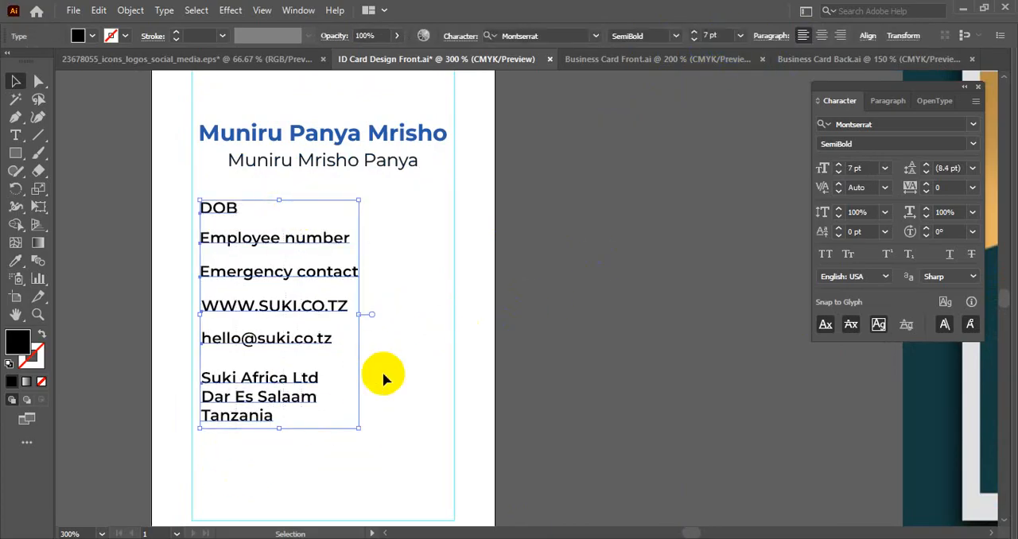
{"action": "left_click", "coordinate": [385, 375]}
{"action": "key", "text": "space"}
{"action": "left_click_drag", "start_coordinate": [421, 303], "coordinate": [437, 352]}
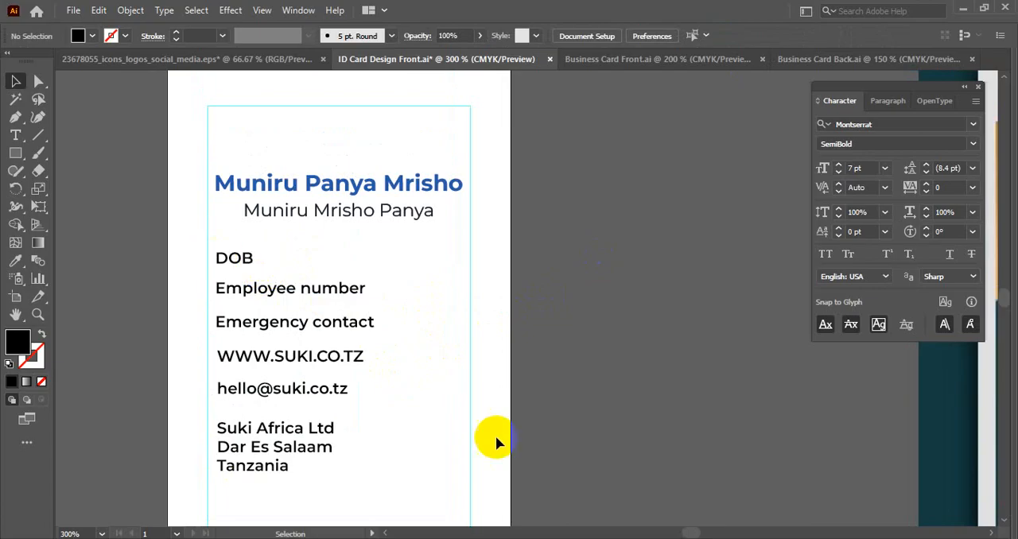
- Switch to the browser and page through the GraphicRiver ID card previews to examine how labels, colons and values are laid out
{"action": "key", "text": "alt+Tab"}
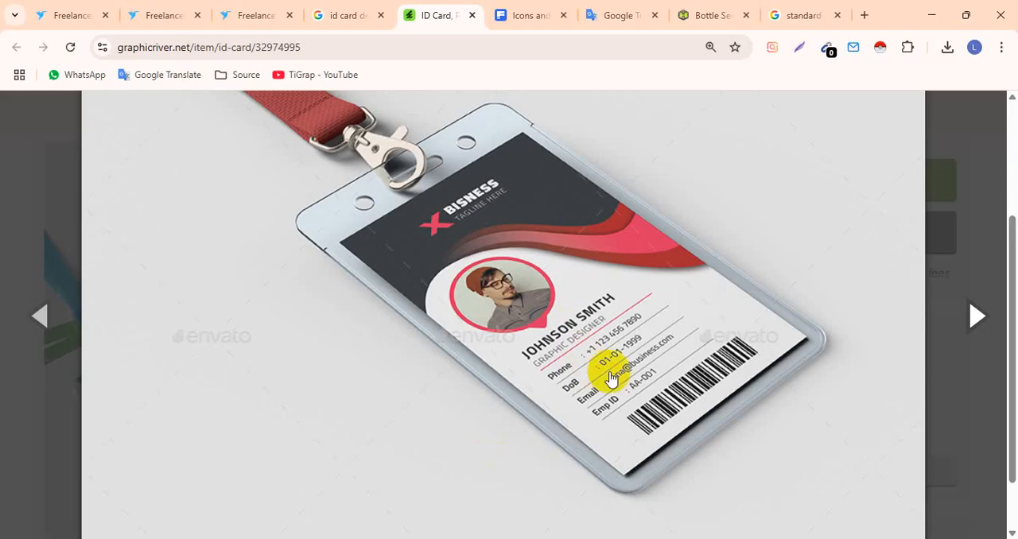
{"action": "left_click", "coordinate": [978, 313]}
{"action": "left_click", "coordinate": [978, 314]}
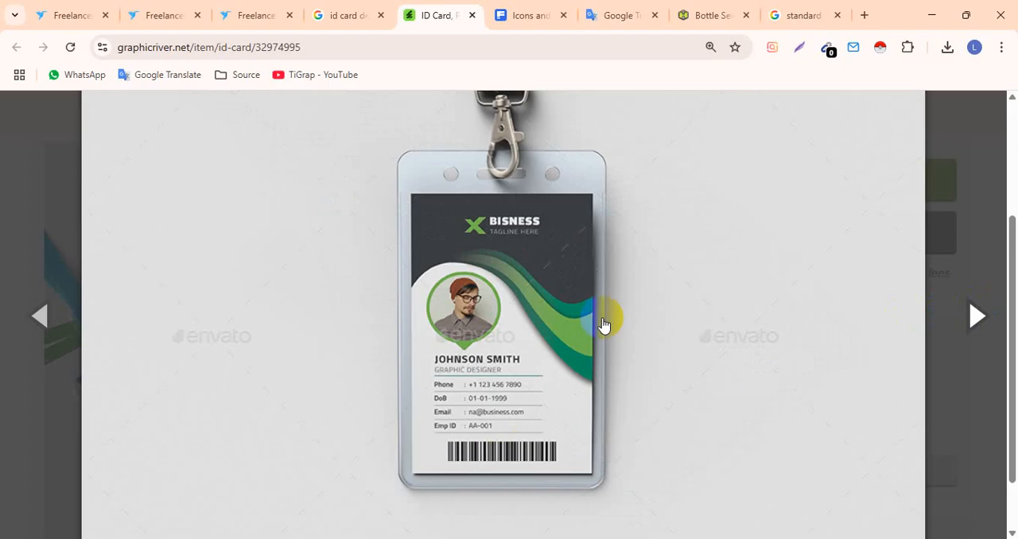
{"action": "left_click", "coordinate": [968, 301]}
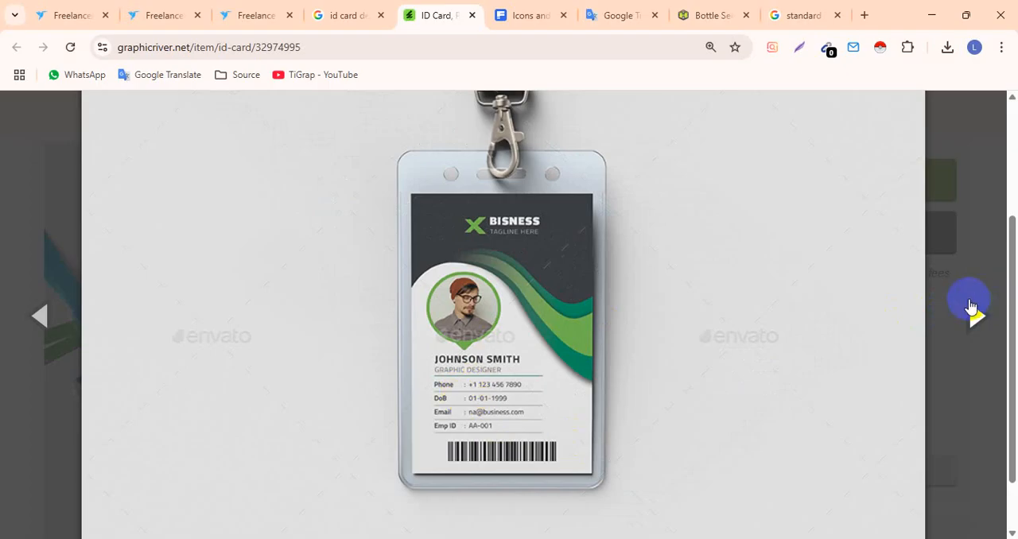
{"action": "left_click", "coordinate": [70, 320]}
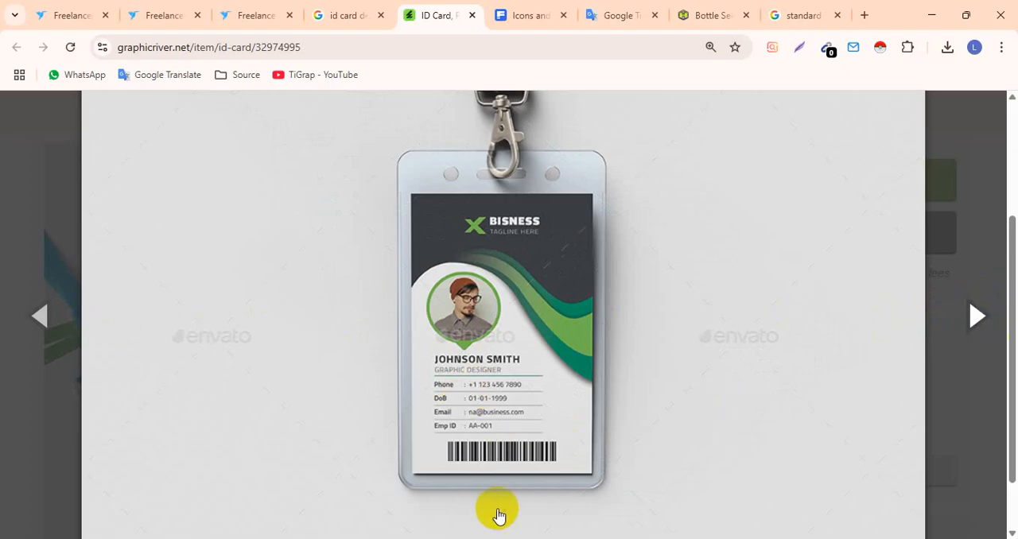
- Switch back to Illustrator and move the block of detail lines left so it starts at the card's left margin guide
{"action": "key", "text": "alt+Tab"}
{"action": "key", "text": "space"}
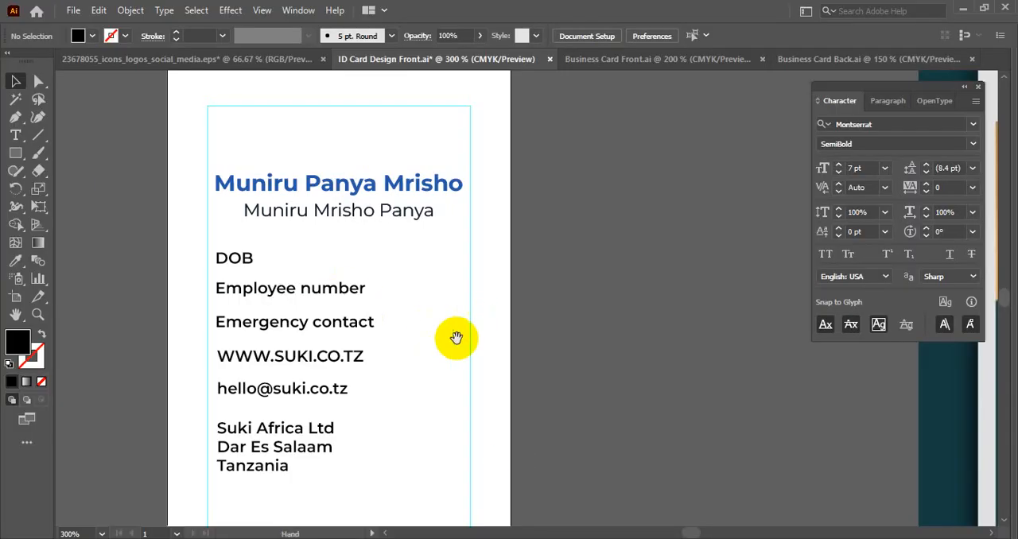
{"action": "left_click_drag", "start_coordinate": [456, 337], "coordinate": [517, 313]}
{"action": "left_click_drag", "start_coordinate": [196, 225], "coordinate": [359, 434]}
{"action": "left_click_drag", "start_coordinate": [352, 341], "coordinate": [347, 341]}
{"action": "left_click", "coordinate": [466, 250]}
{"action": "left_click_drag", "start_coordinate": [447, 216], "coordinate": [455, 465]}
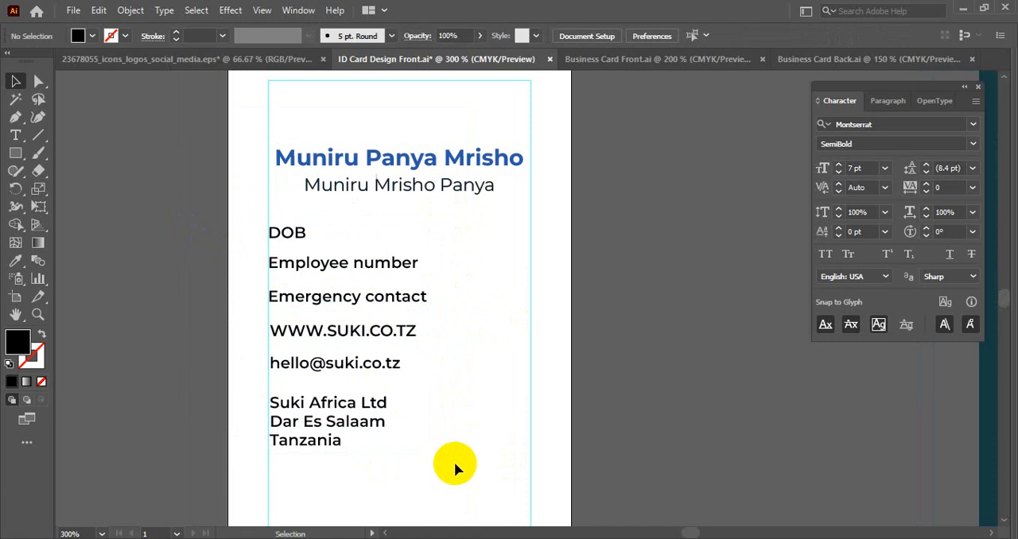
- Duplicate the DOB label to the right on the same line and replace the copy's text with a colon
{"action": "left_click", "coordinate": [289, 234]}
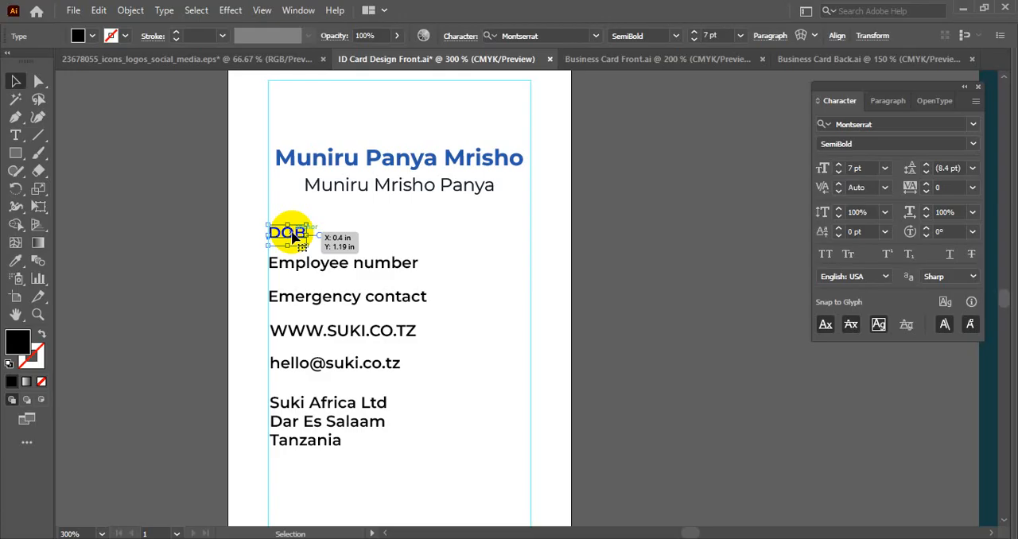
{"action": "left_click_drag", "start_coordinate": [293, 237], "coordinate": [447, 243]}
{"action": "double_click", "coordinate": [442, 235]}
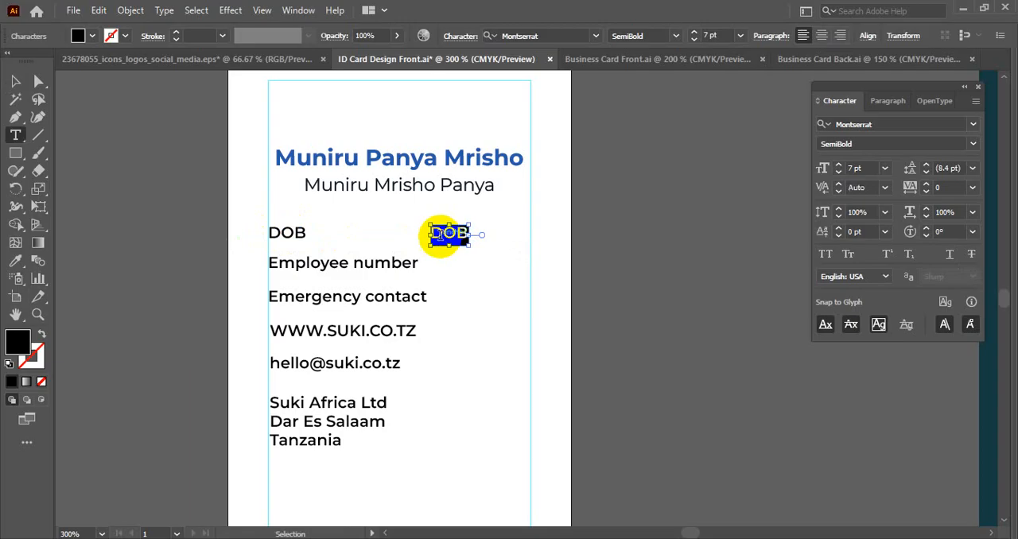
{"action": "type", "text": ":"}
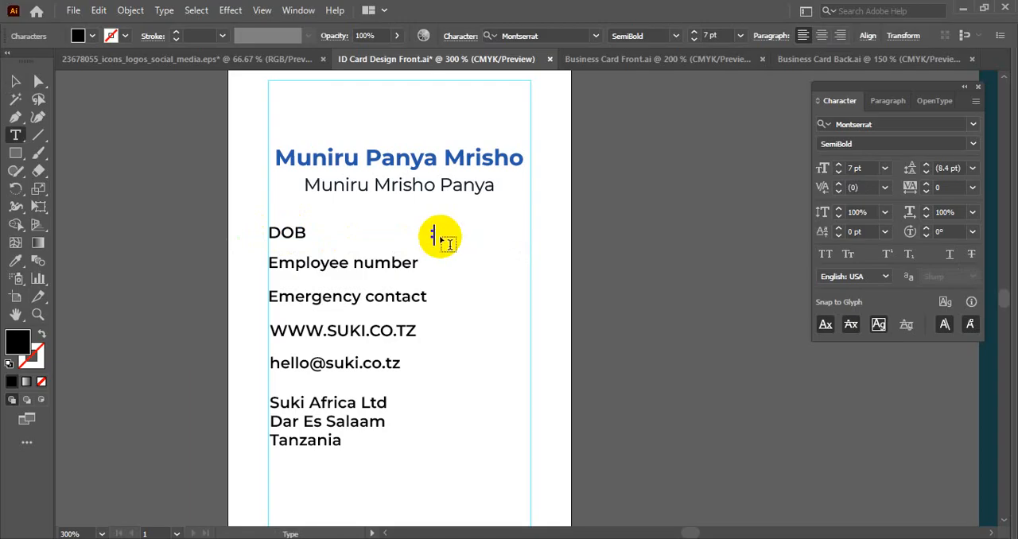
{"action": "left_click", "coordinate": [13, 82]}
- Set the font size of the detail lines from DOB down to the address to 6 pt, after trying 6.5 pt
{"action": "left_click", "coordinate": [291, 239]}
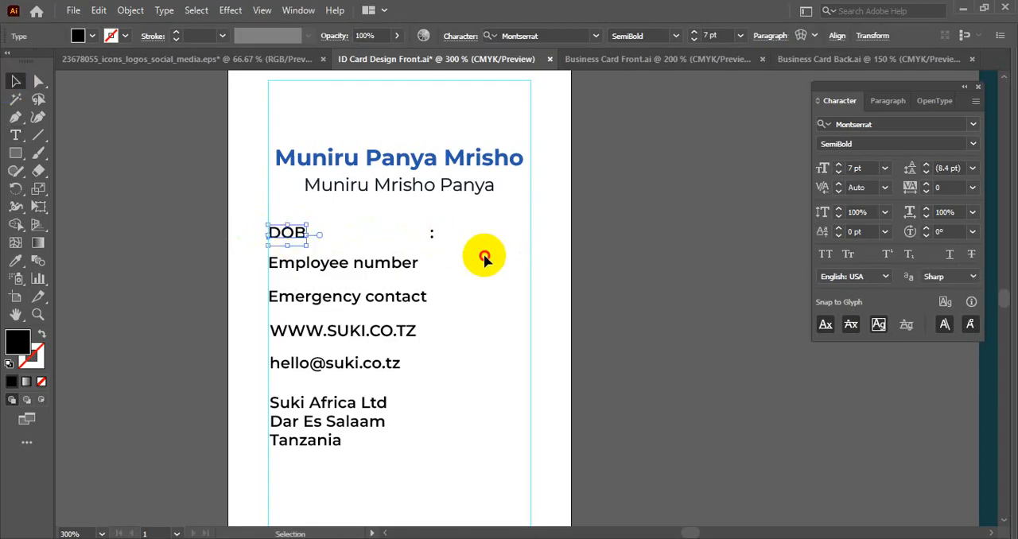
{"action": "left_click_drag", "start_coordinate": [250, 215], "coordinate": [363, 501]}
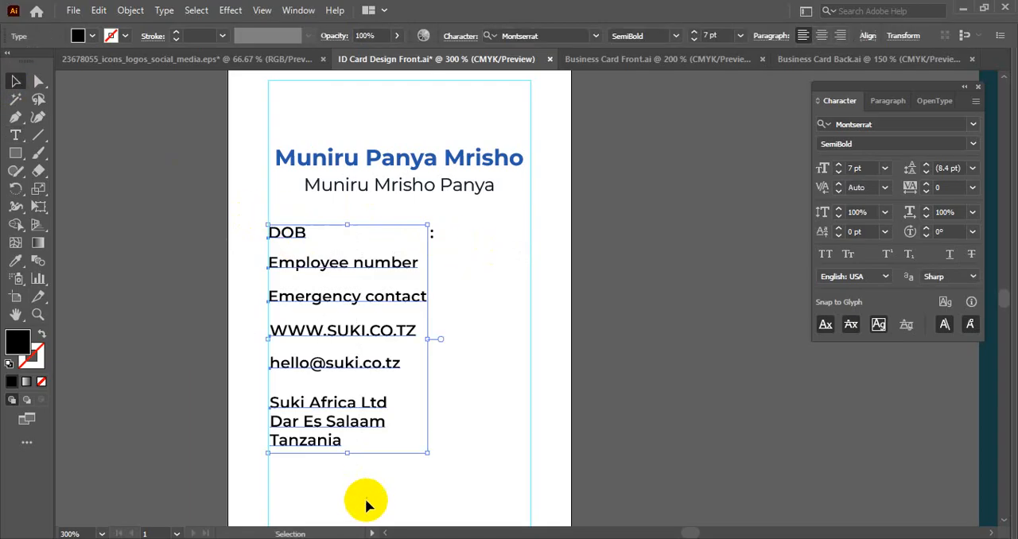
{"action": "left_click", "coordinate": [530, 263]}
{"action": "key", "text": "ctrl+0"}
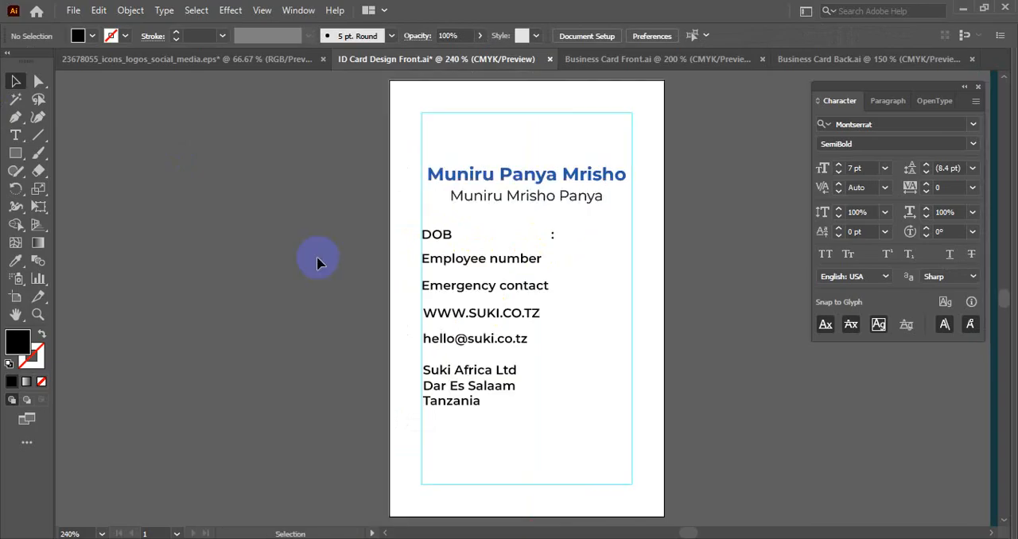
{"action": "left_click_drag", "start_coordinate": [409, 232], "coordinate": [472, 405]}
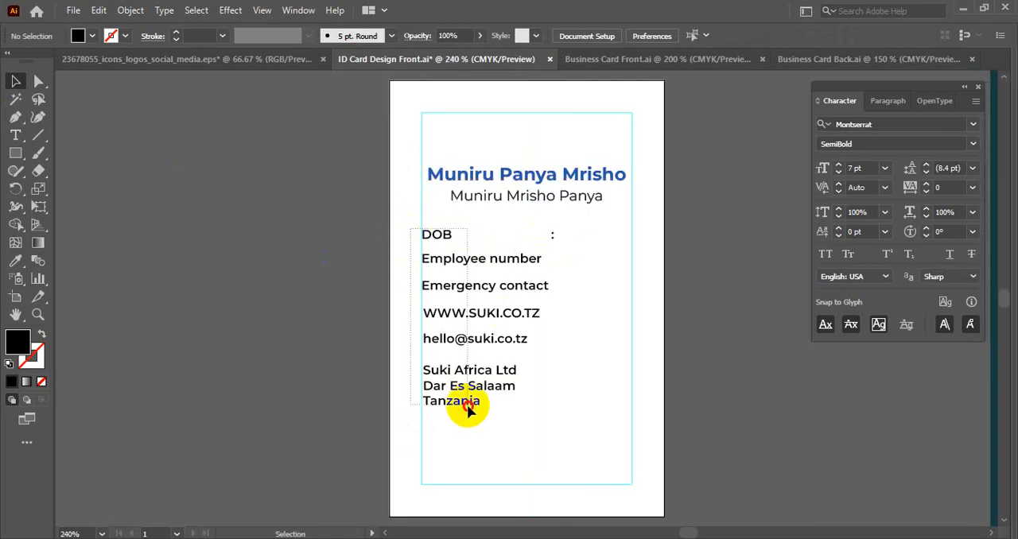
{"action": "left_click", "coordinate": [872, 167]}
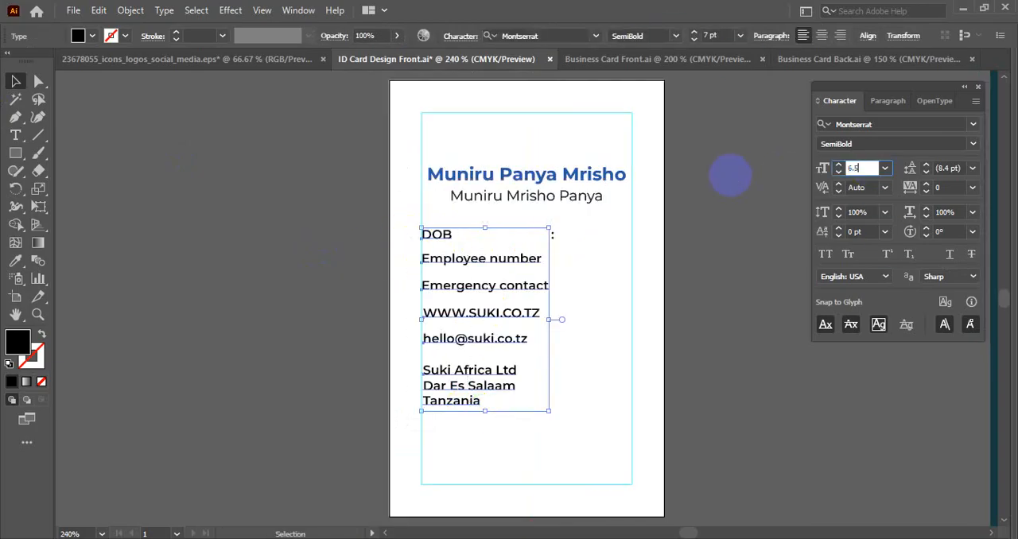
{"action": "type", "text": "6.5"}
{"action": "key", "text": "Return"}
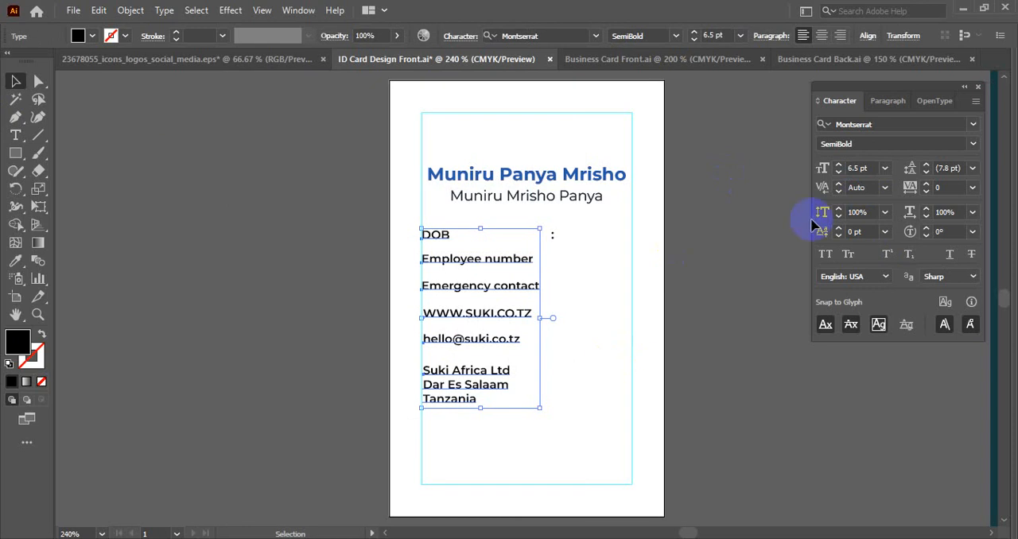
{"action": "left_click", "coordinate": [852, 168]}
{"action": "type", "text": "6"}
{"action": "key", "text": "Return"}
{"action": "left_click", "coordinate": [608, 279]}
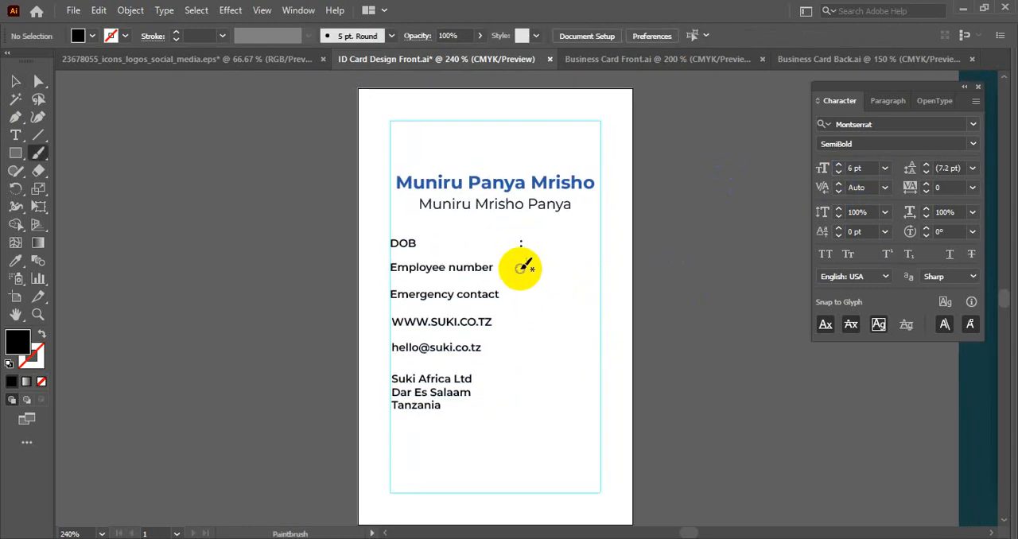
- Move the colon on the DOB line slightly left and convert it to outlines
{"action": "scroll", "coordinate": [521, 262], "scroll_direction": "up", "scroll_amount": 2}
{"action": "key", "text": "v"}
{"action": "left_click_drag", "start_coordinate": [523, 230], "coordinate": [517, 234]}
{"action": "scroll", "coordinate": [518, 234], "scroll_direction": "up", "scroll_amount": 1}
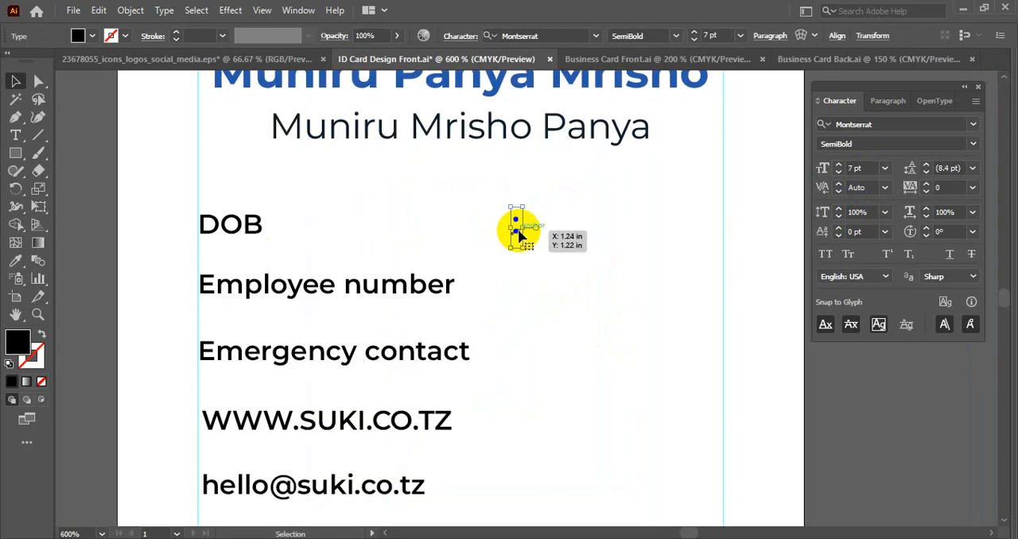
{"action": "mouse_move", "coordinate": [518, 229]}
{"action": "left_mouse_down"}
{"action": "mouse_move", "coordinate": [481, 227]}
{"action": "mouse_move", "coordinate": [499, 228]}
{"action": "left_mouse_up"}
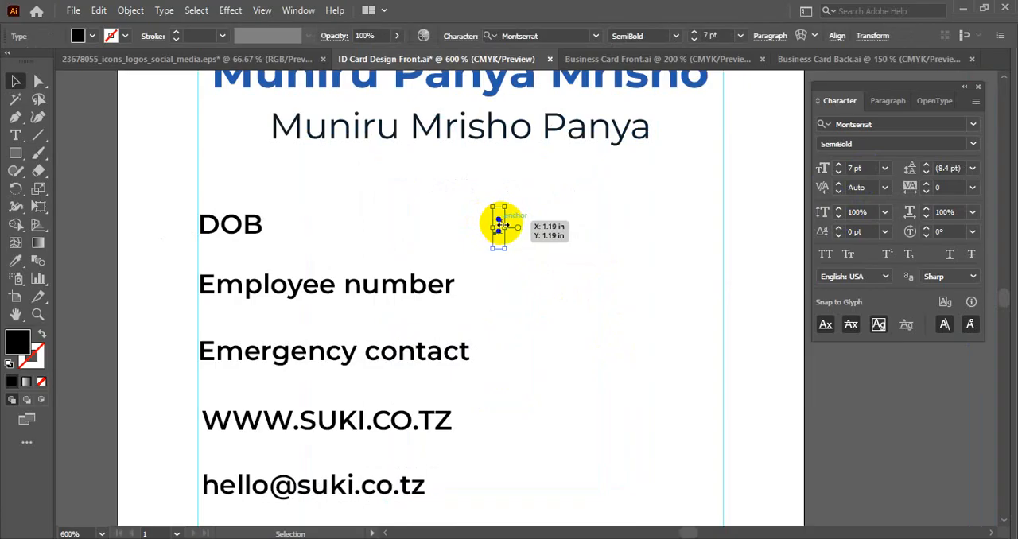
{"action": "right_click", "coordinate": [498, 227]}
{"action": "left_click", "coordinate": [561, 330]}
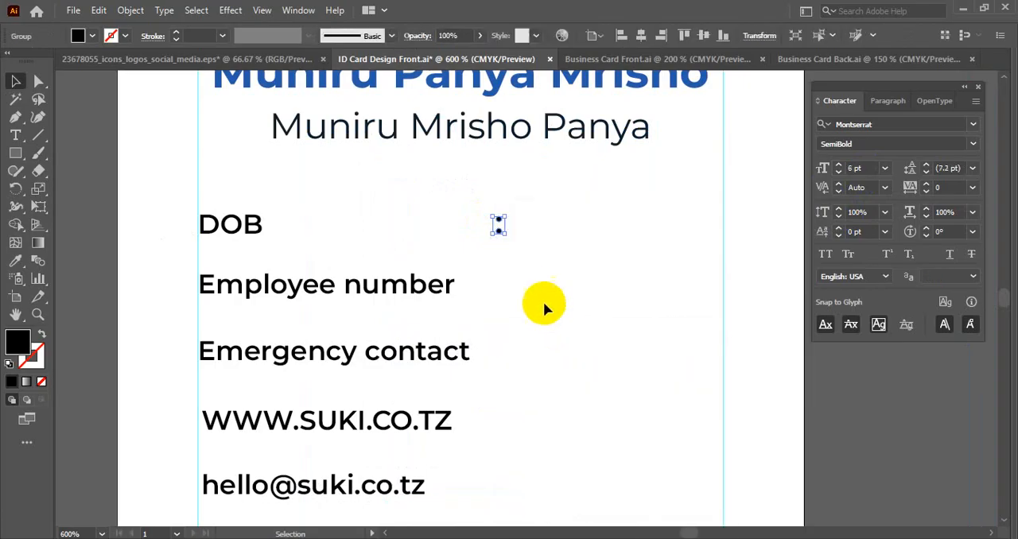
- Delete the outlined colon from the DOB line
{"action": "left_click", "coordinate": [534, 298]}
{"action": "scroll", "coordinate": [517, 239], "scroll_direction": "down", "scroll_amount": 2}
{"action": "left_click", "coordinate": [481, 153]}
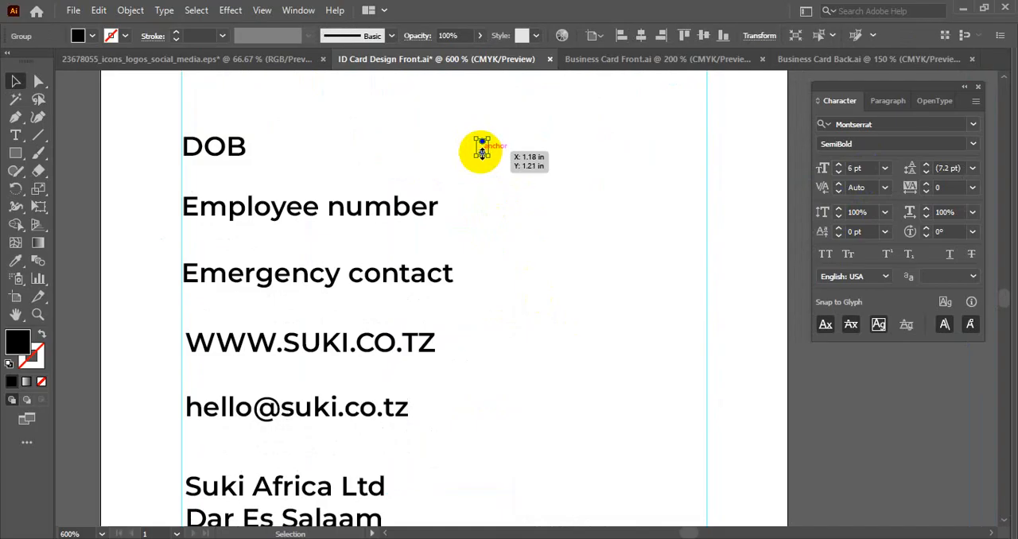
{"action": "key", "text": "Delete"}
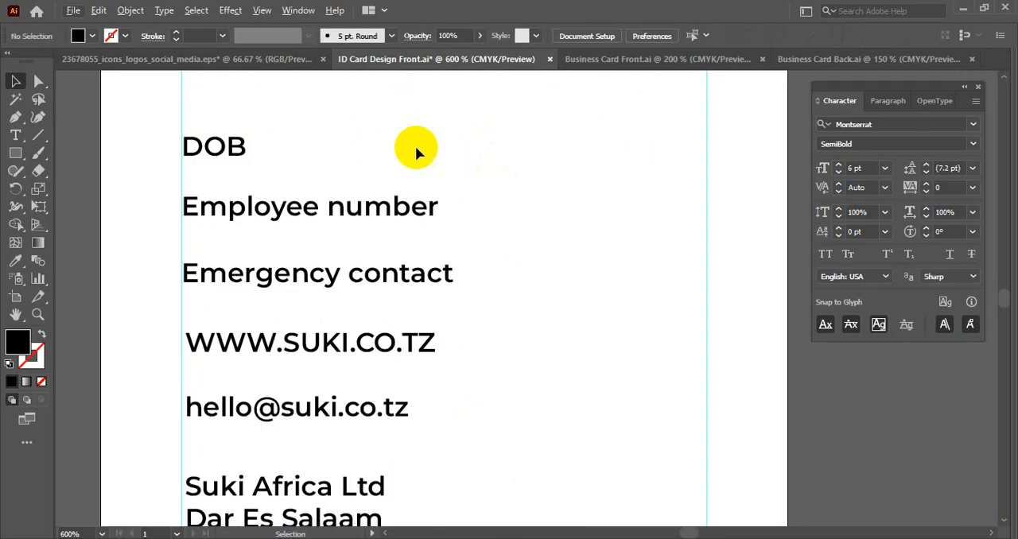
- Duplicate the DOB label further along the same line and replace the copy's text with a colon
{"action": "left_click", "coordinate": [14, 135]}
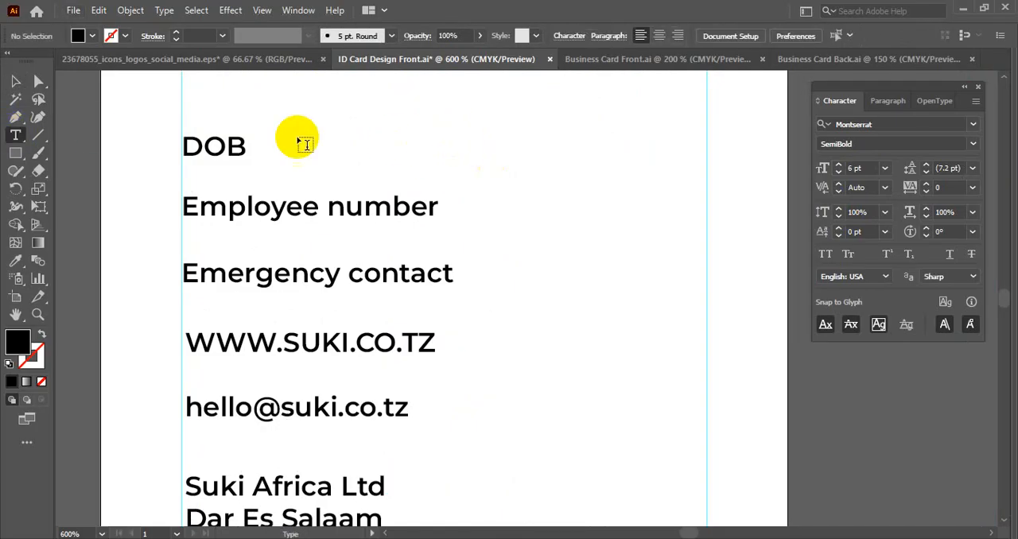
{"action": "left_click", "coordinate": [15, 80]}
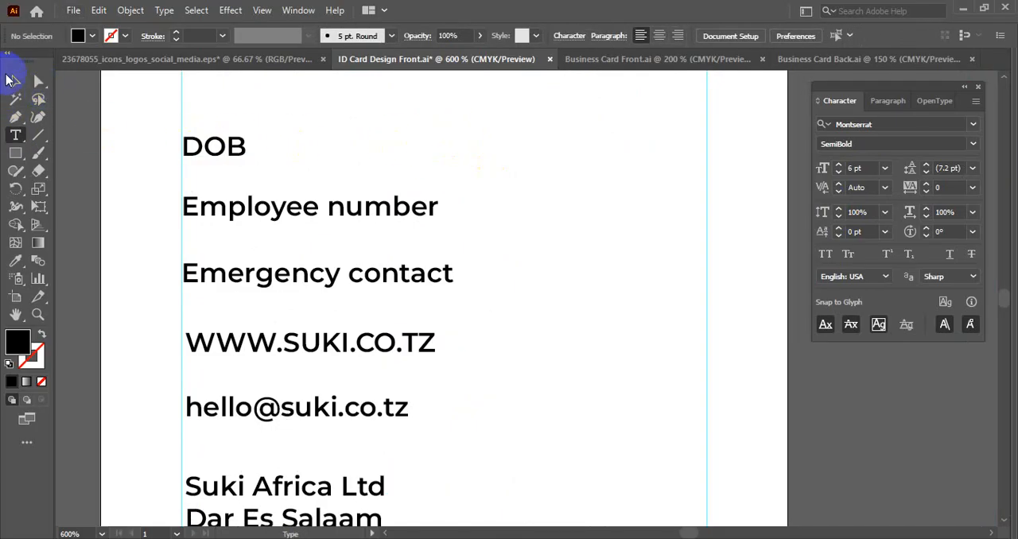
{"action": "left_click", "coordinate": [211, 148]}
{"action": "left_click_drag", "start_coordinate": [211, 148], "coordinate": [499, 152]}
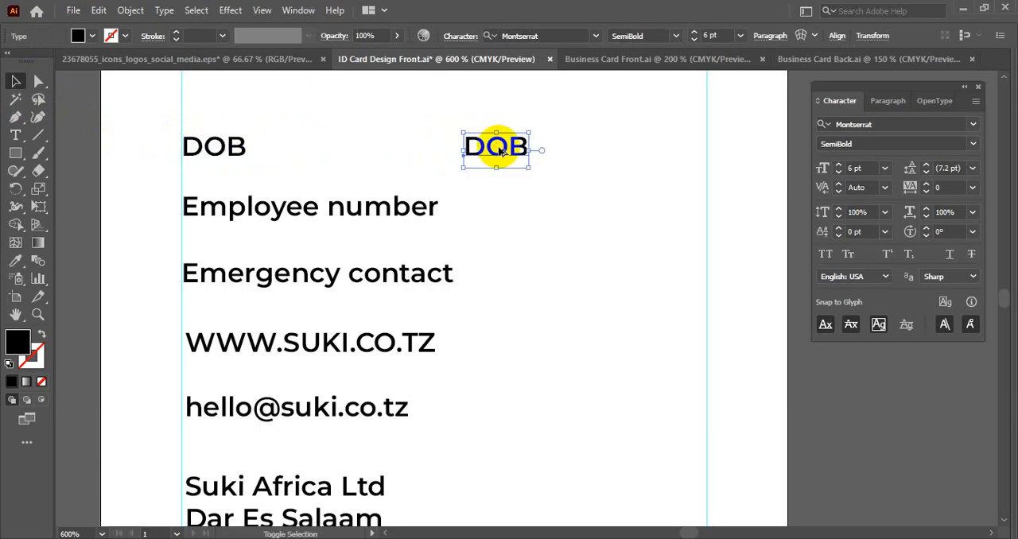
{"action": "double_click", "coordinate": [498, 151]}
{"action": "double_click", "coordinate": [497, 148]}
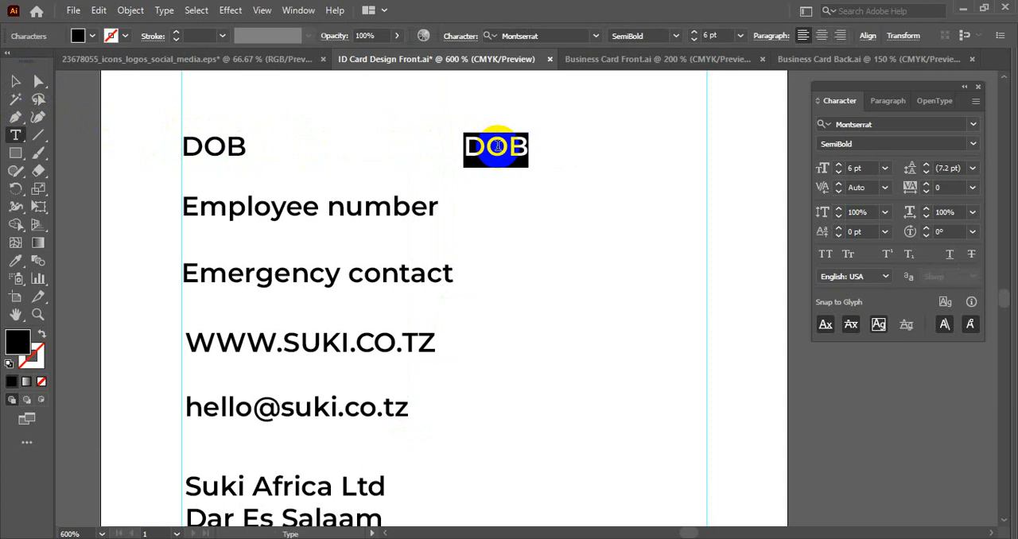
{"action": "type", "text": ":"}
- Convert the new colon on the DOB line to outlines
{"action": "left_click", "coordinate": [14, 81]}
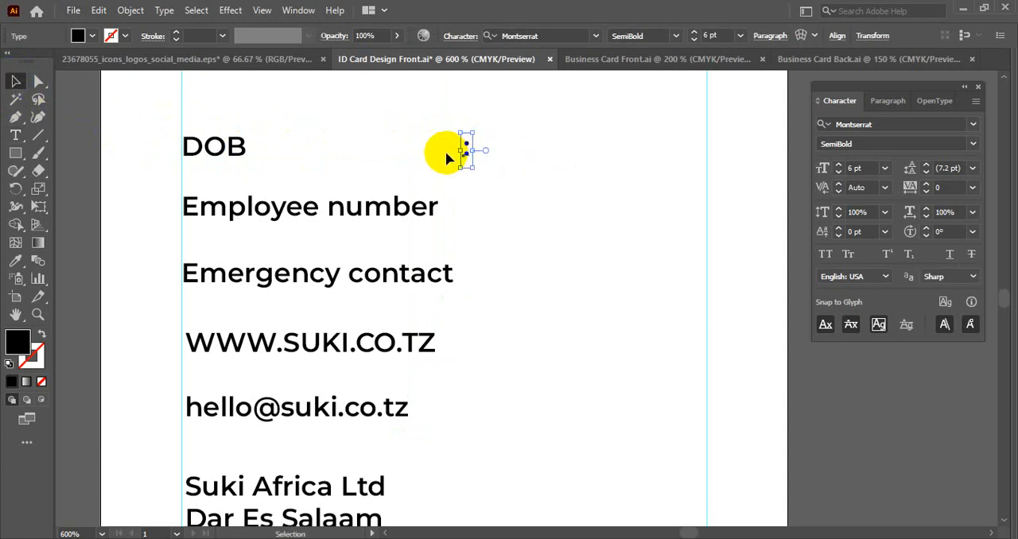
{"action": "right_click", "coordinate": [445, 149]}
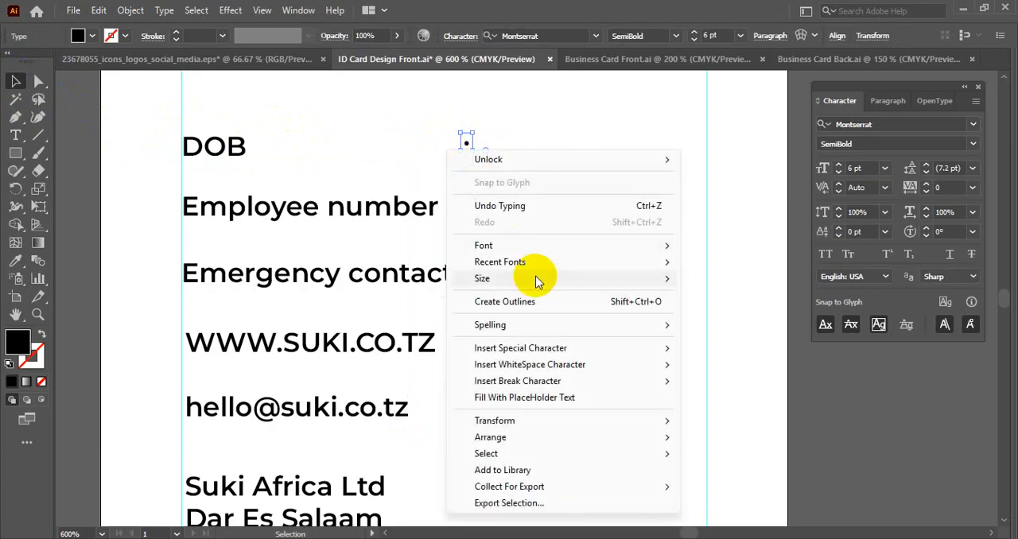
{"action": "left_click", "coordinate": [531, 303]}
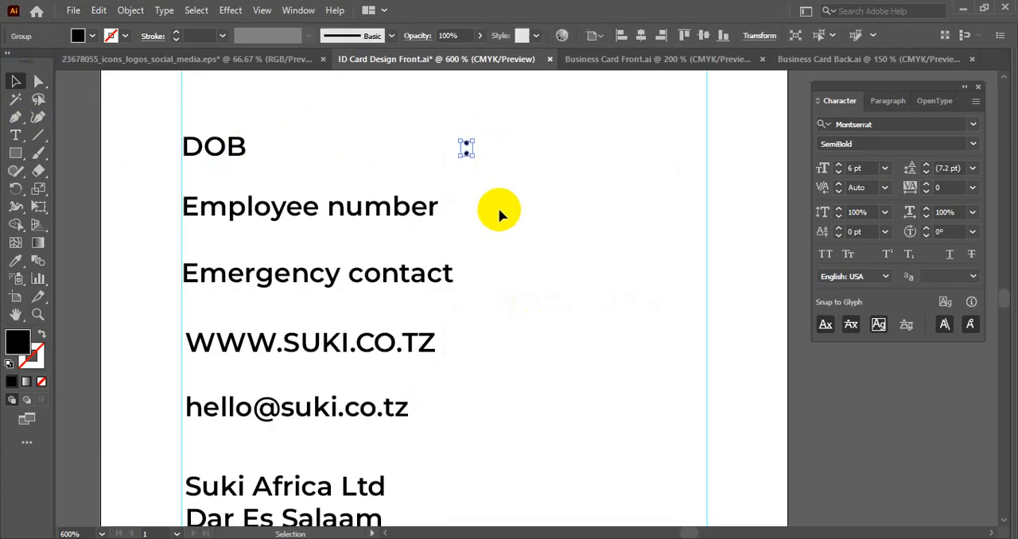
- Copy the outlined colon down to the Employee number line and repeat the copy evenly down past the address
{"action": "left_click_drag", "start_coordinate": [467, 151], "coordinate": [473, 266]}
{"action": "scroll", "coordinate": [467, 149], "scroll_direction": "up", "scroll_amount": 2}
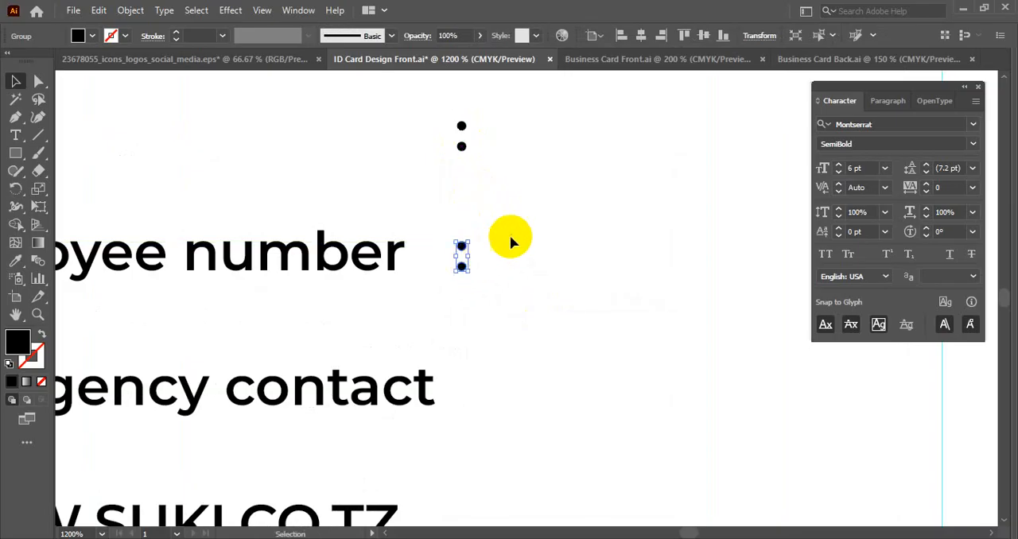
{"action": "scroll", "coordinate": [511, 239], "scroll_direction": "down", "scroll_amount": 4}
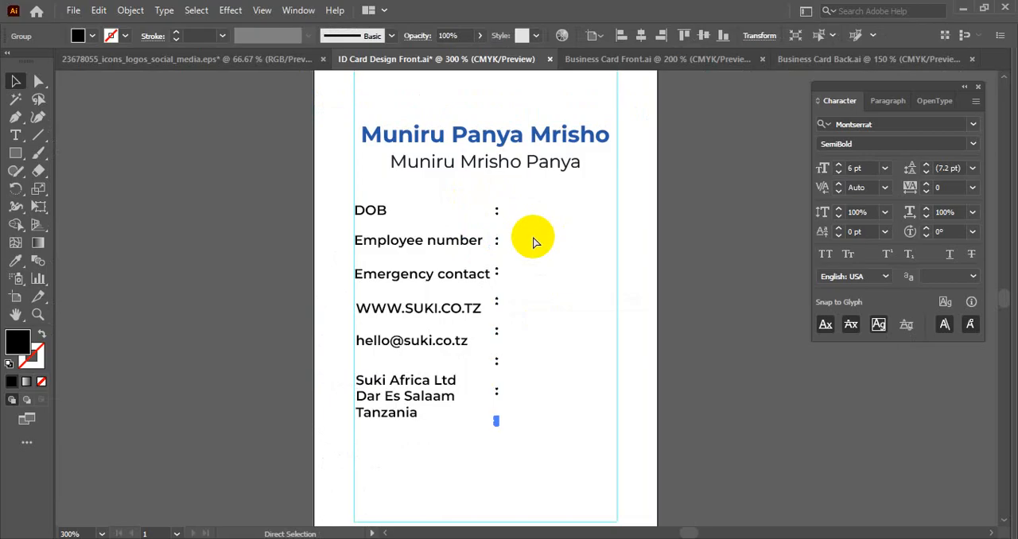
- Undo the colon copies below the DOB line
{"action": "left_click", "coordinate": [299, 262]}
{"action": "scroll", "coordinate": [392, 238], "scroll_direction": "up", "scroll_amount": 2}
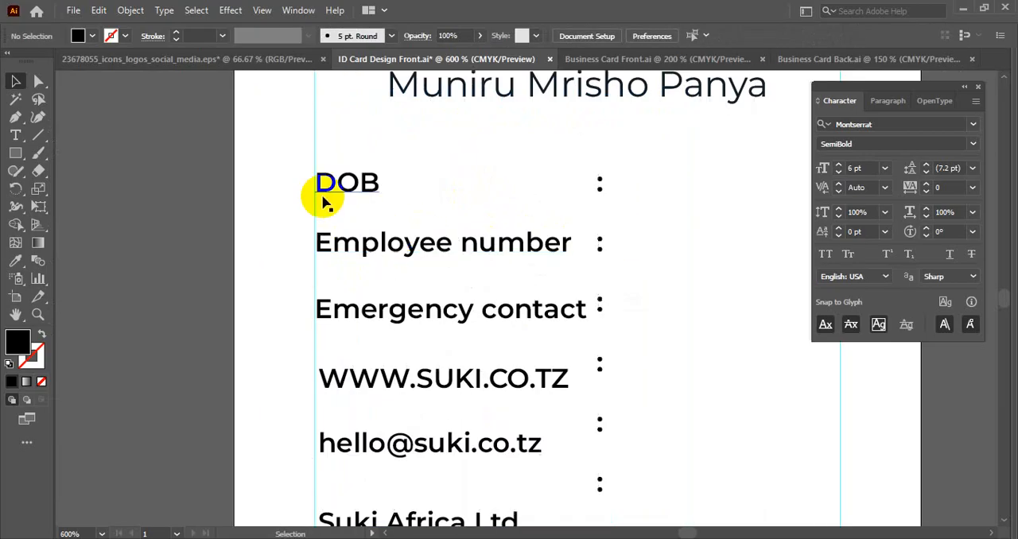
{"action": "left_click_drag", "start_coordinate": [289, 161], "coordinate": [370, 455]}
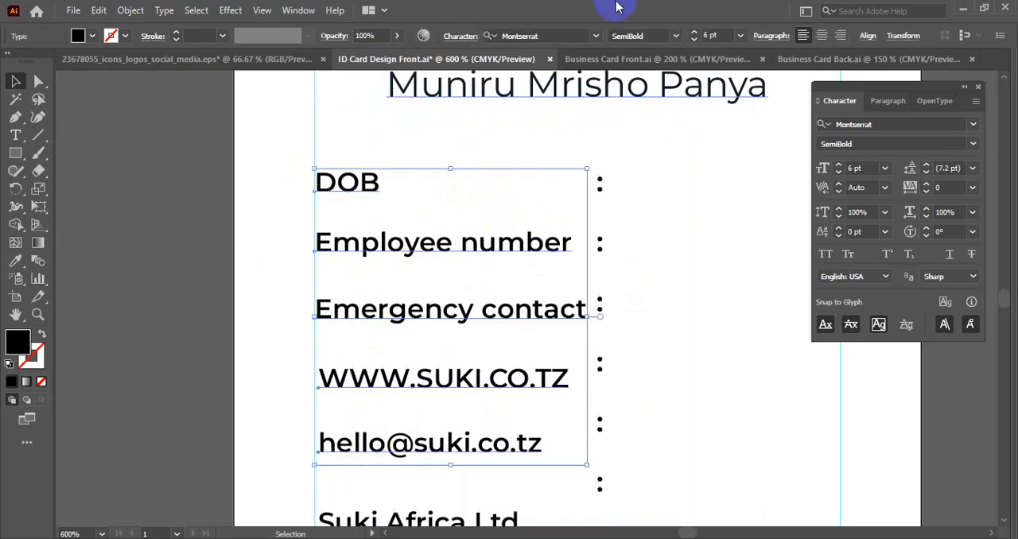
{"action": "left_click", "coordinate": [866, 35]}
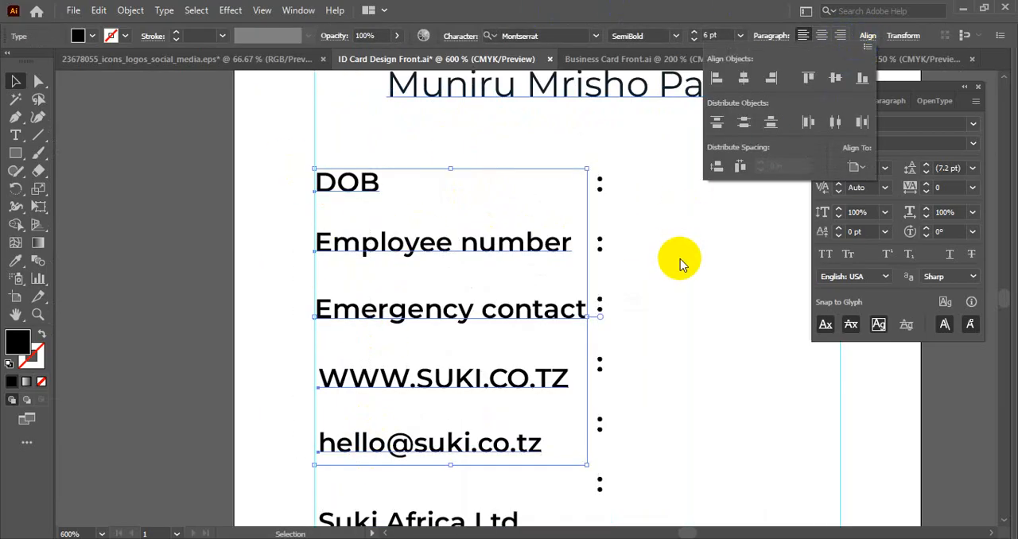
{"action": "left_click", "coordinate": [645, 243]}
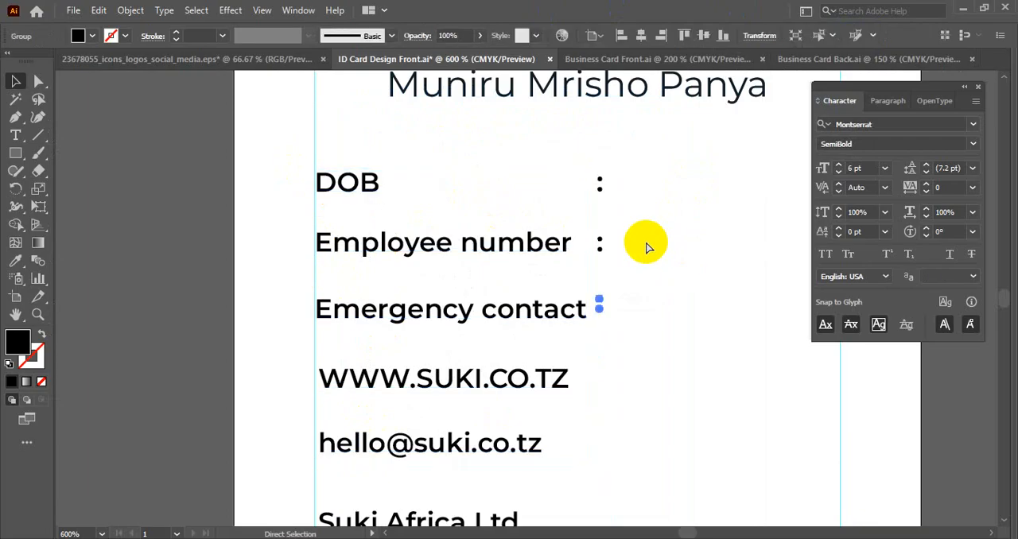
{"action": "left_click", "coordinate": [194, 253]}
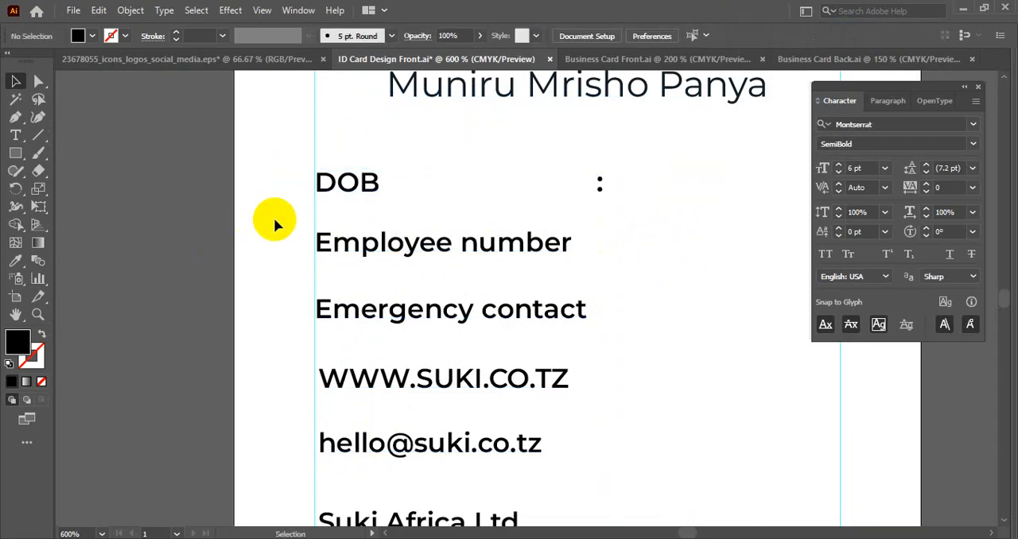
- Try moving the Employee number label slightly up, and undo the change
{"action": "scroll", "coordinate": [275, 221], "scroll_direction": "down", "scroll_amount": 2}
{"action": "scroll", "coordinate": [282, 231], "scroll_direction": "up", "scroll_amount": 2}
{"action": "left_click_drag", "start_coordinate": [333, 242], "coordinate": [332, 231]}
{"action": "key", "text": "ctrl+z"}
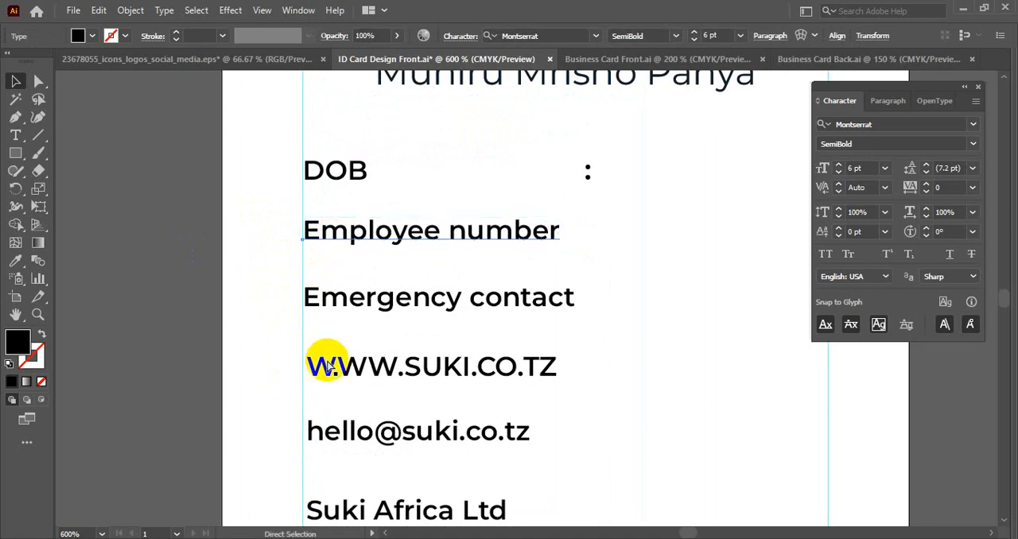
- Move the email line closer to the website line, and try distributing the DOB-to-email lines vertically by their centers relative to the artboard
{"action": "left_click_drag", "start_coordinate": [352, 430], "coordinate": [352, 406]}
{"action": "left_click_drag", "start_coordinate": [270, 154], "coordinate": [368, 438]}
{"action": "left_click", "coordinate": [866, 36]}
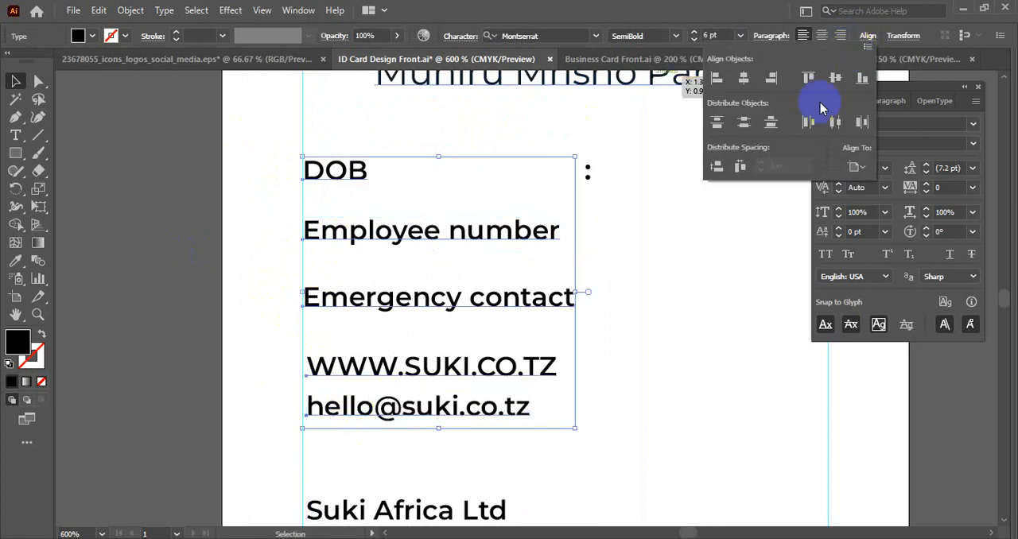
{"action": "left_click", "coordinate": [743, 121]}
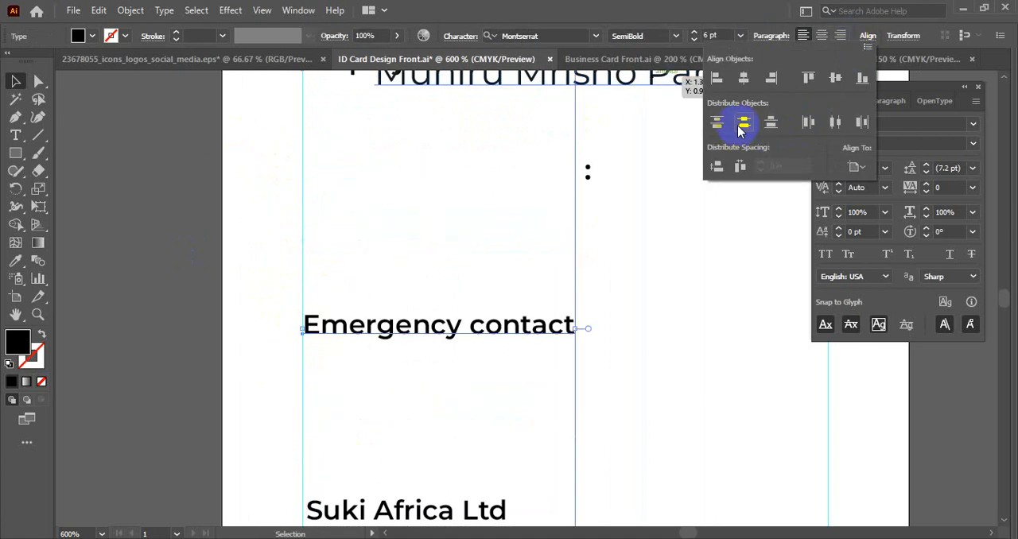
{"action": "key", "text": "ctrl+z"}
- Distribute the five lines from DOB to the email vertically by their centers, aligned to the selection
{"action": "left_click", "coordinate": [866, 36]}
{"action": "left_click", "coordinate": [847, 167]}
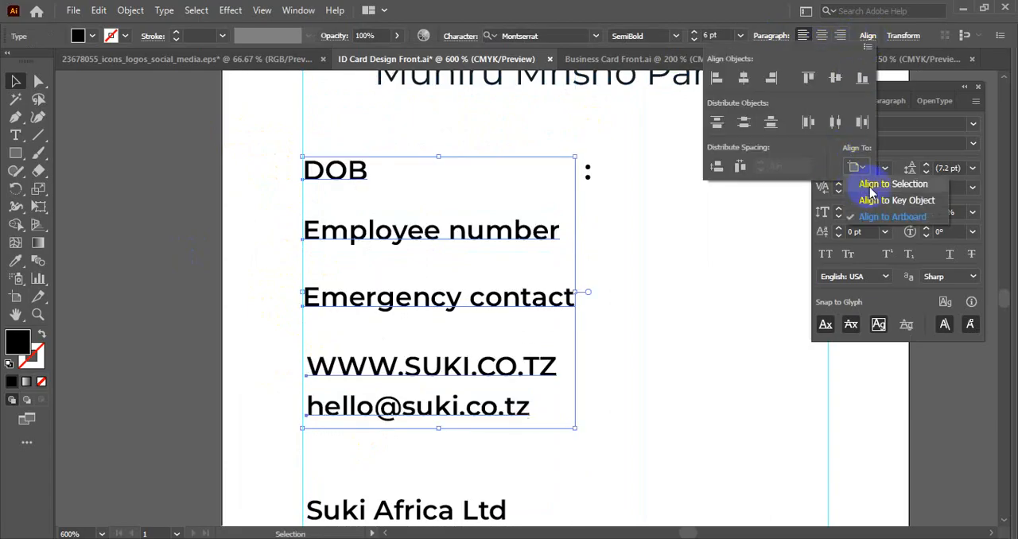
{"action": "left_click", "coordinate": [868, 185]}
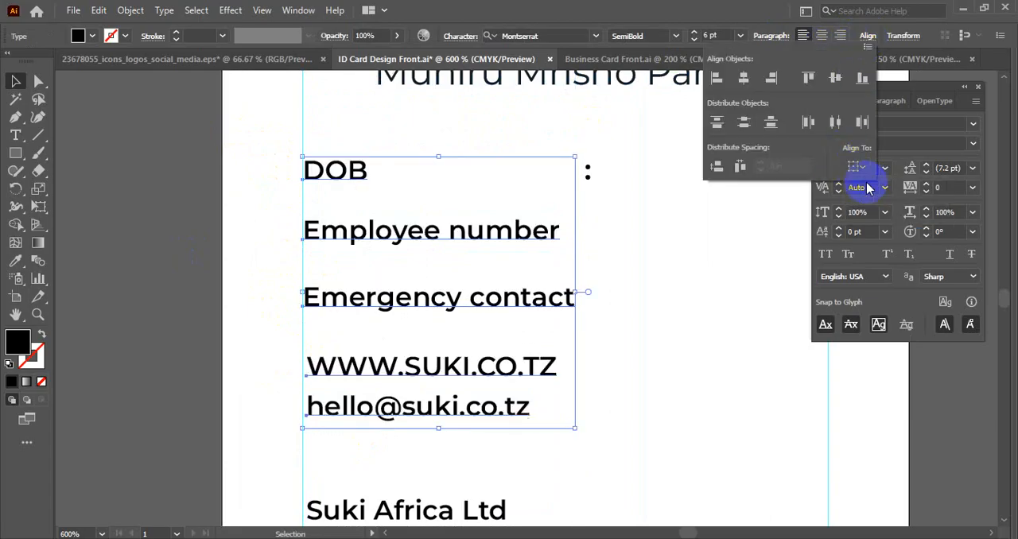
{"action": "left_click", "coordinate": [743, 125]}
{"action": "left_click", "coordinate": [637, 158]}
{"action": "left_click", "coordinate": [178, 321]}
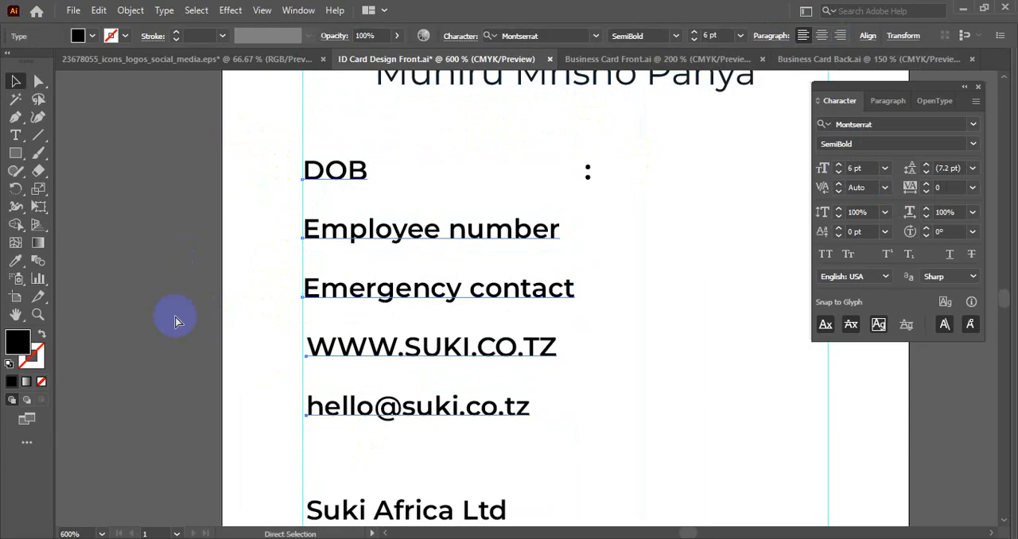
- Move the email line up about 0.03 in and redistribute the five lines from DOB to the email vertically by their centers
{"action": "key", "text": "ctrl+0"}
{"action": "left_click", "coordinate": [196, 329]}
{"action": "left_click_drag", "start_coordinate": [310, 303], "coordinate": [202, 313]}
{"action": "scroll", "coordinate": [418, 346], "scroll_direction": "up", "scroll_amount": 1}
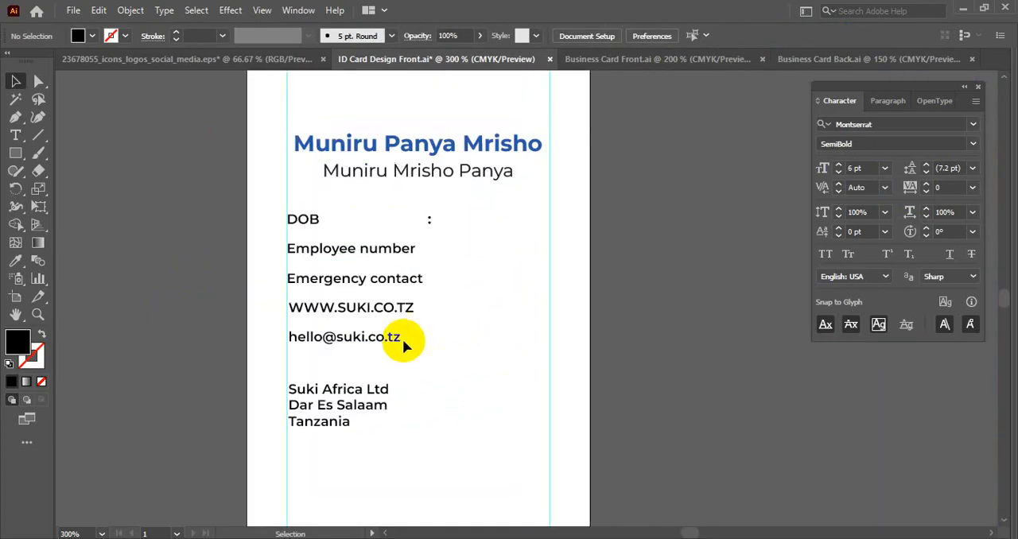
{"action": "scroll", "coordinate": [328, 340], "scroll_direction": "up", "scroll_amount": 1}
{"action": "left_click_drag", "start_coordinate": [328, 341], "coordinate": [327, 335]}
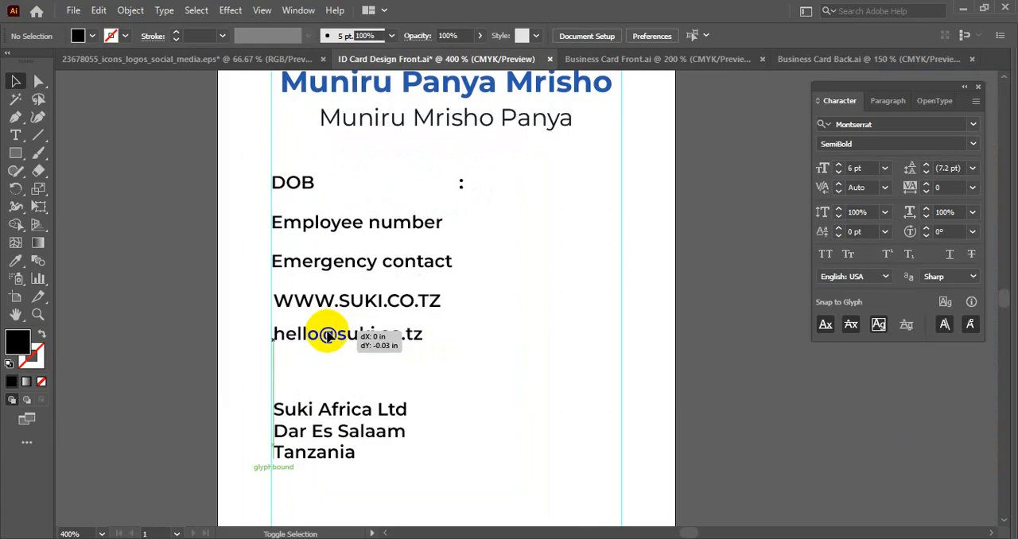
{"action": "left_click_drag", "start_coordinate": [228, 177], "coordinate": [313, 342]}
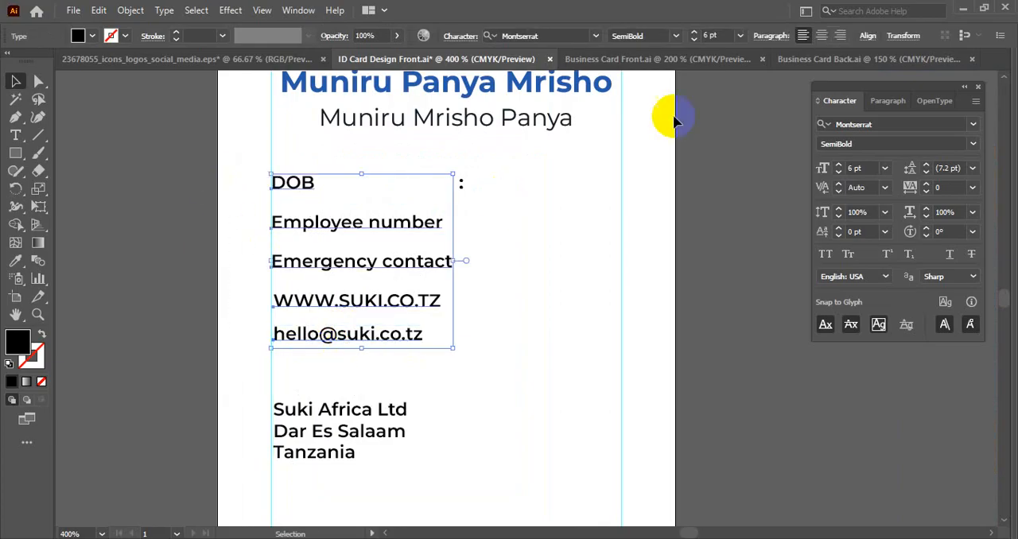
{"action": "left_click", "coordinate": [867, 35]}
{"action": "left_click", "coordinate": [743, 127]}
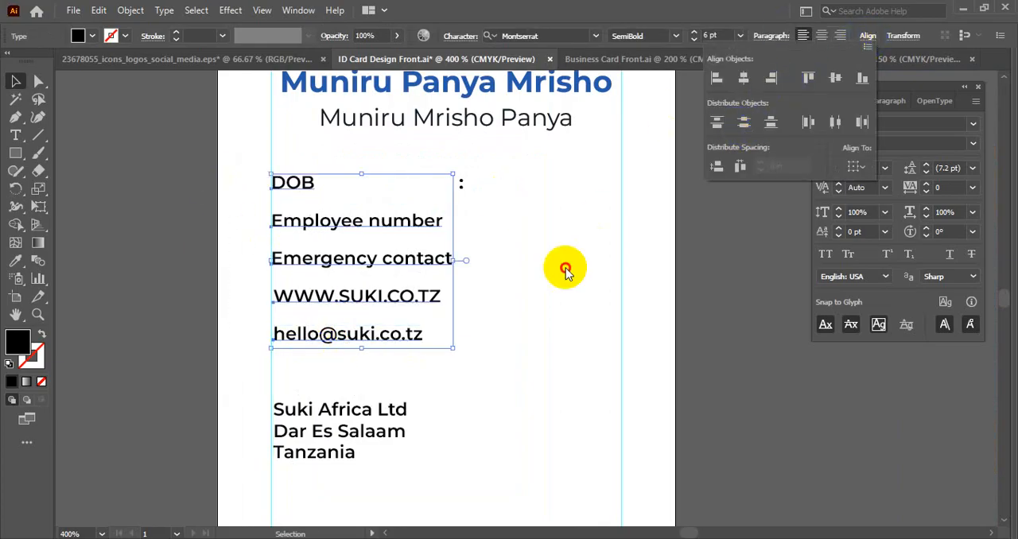
{"action": "left_click", "coordinate": [536, 277]}
- Tighten the five detail lines further by raising the email line again and evenly distributing their vertical centers
{"action": "scroll", "coordinate": [254, 209], "scroll_direction": "up", "scroll_amount": 1}
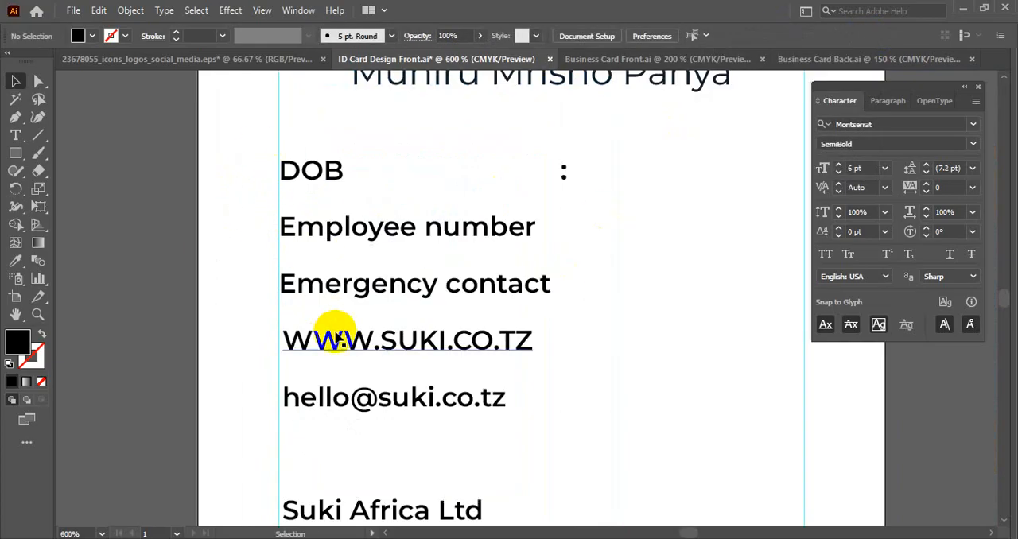
{"action": "left_click_drag", "start_coordinate": [334, 397], "coordinate": [335, 379]}
{"action": "left_click_drag", "start_coordinate": [221, 174], "coordinate": [327, 392]}
{"action": "left_click", "coordinate": [871, 43]}
{"action": "left_click", "coordinate": [740, 125]}
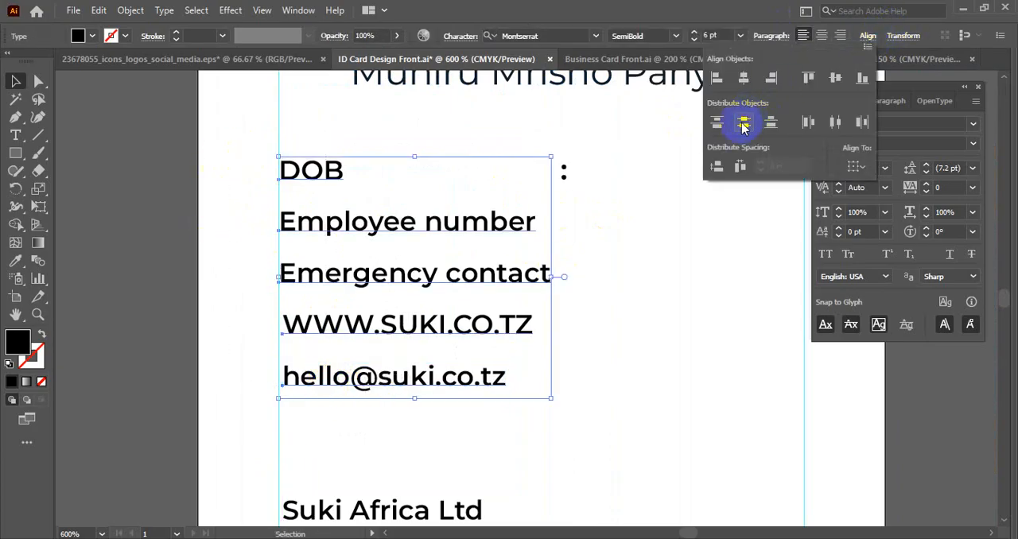
{"action": "left_click", "coordinate": [612, 294]}
- Copy the DOB line's colon straight down to the Employee number, Emergency contact, website and email lines at even intervals
{"action": "scroll", "coordinate": [602, 288], "scroll_direction": "down", "scroll_amount": 1}
{"action": "scroll", "coordinate": [514, 256], "scroll_direction": "up", "scroll_amount": 1}
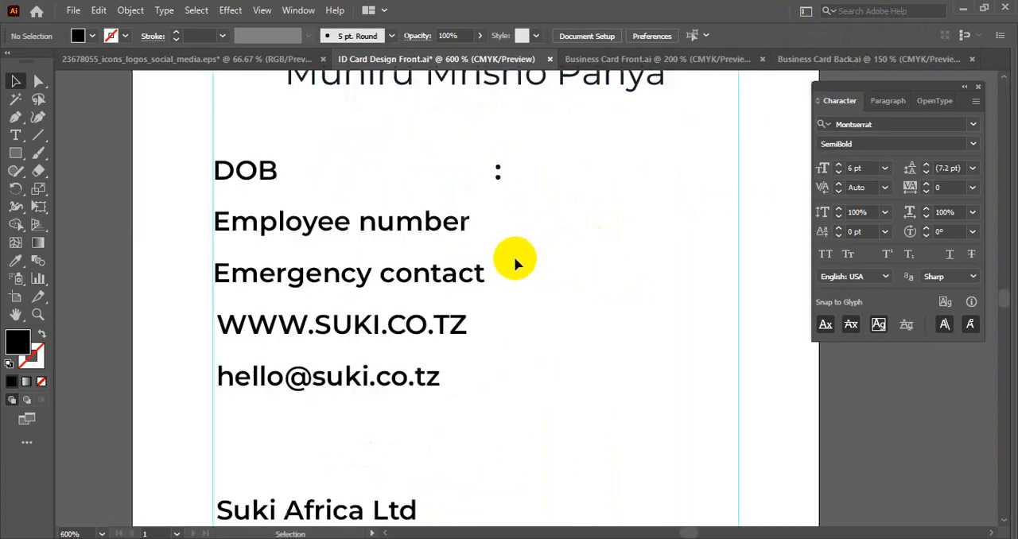
{"action": "left_click", "coordinate": [497, 181]}
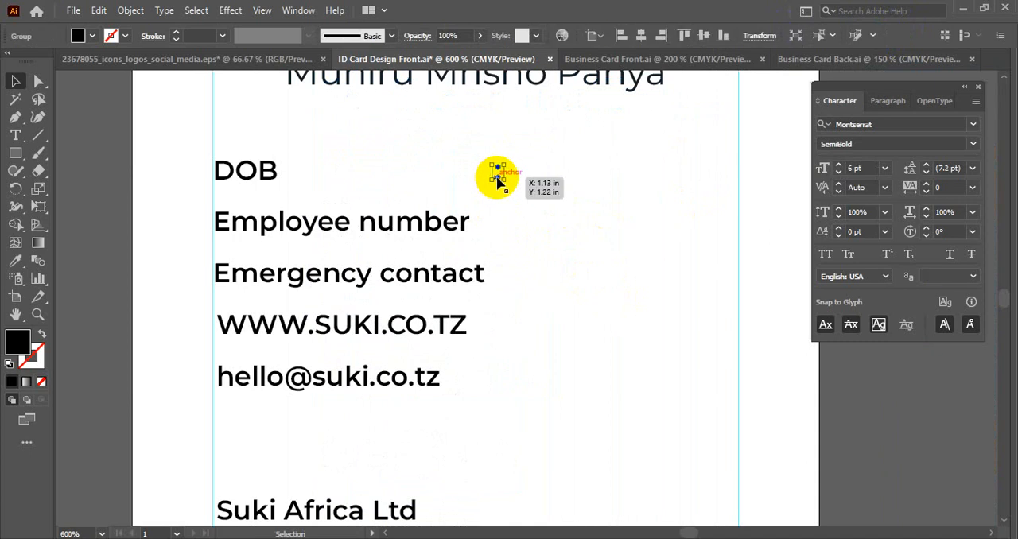
{"action": "scroll", "coordinate": [497, 181], "scroll_direction": "up", "scroll_amount": 1}
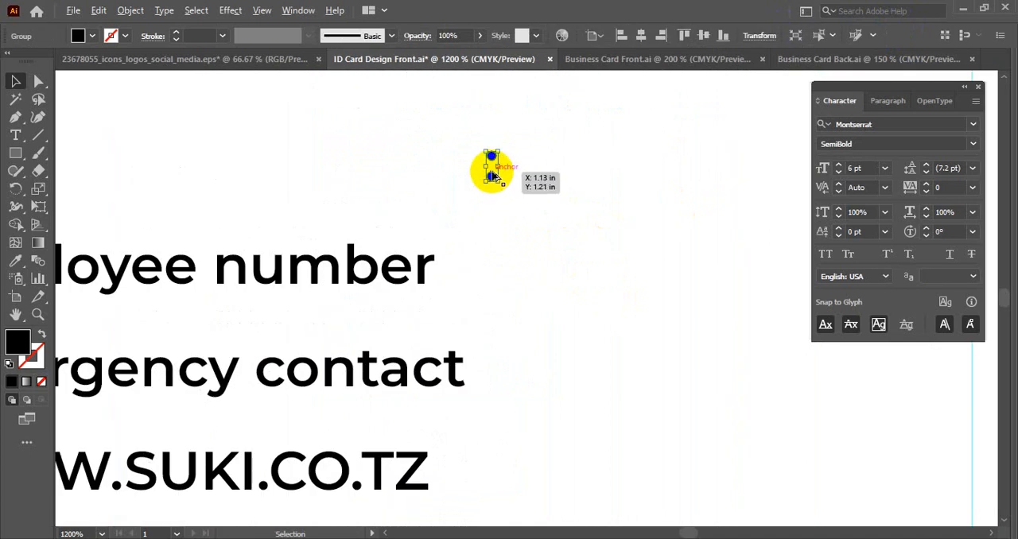
{"action": "left_click_drag", "start_coordinate": [491, 170], "coordinate": [489, 277]}
{"action": "scroll", "coordinate": [554, 251], "scroll_direction": "down", "scroll_amount": 1}
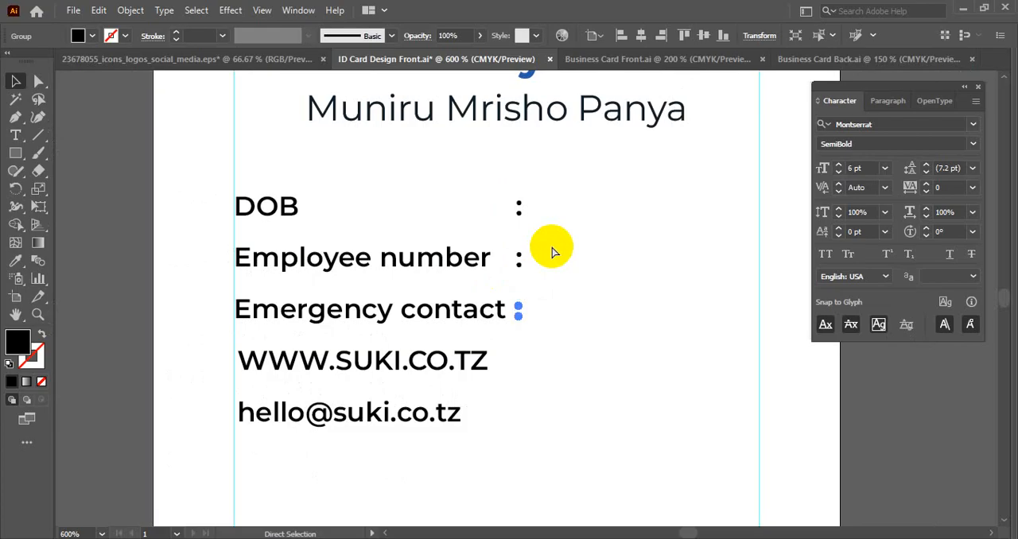
{"action": "key", "text": "ctrl+d"}
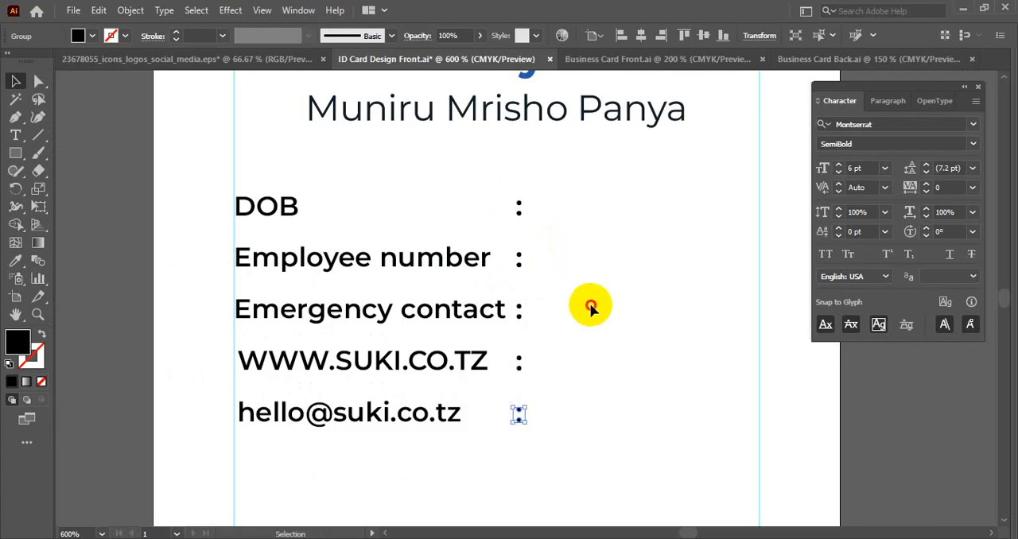
{"action": "left_click", "coordinate": [588, 302]}
- Move the colons on the website and email lines slightly up to center them on their text
{"action": "scroll", "coordinate": [497, 372], "scroll_direction": "up", "scroll_amount": 2}
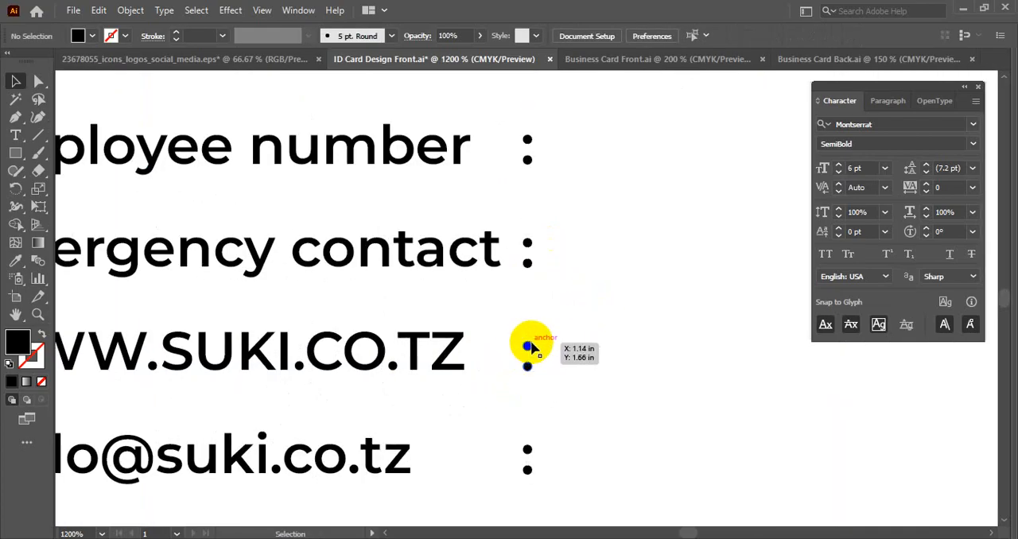
{"action": "left_click_drag", "start_coordinate": [526, 358], "coordinate": [526, 338]}
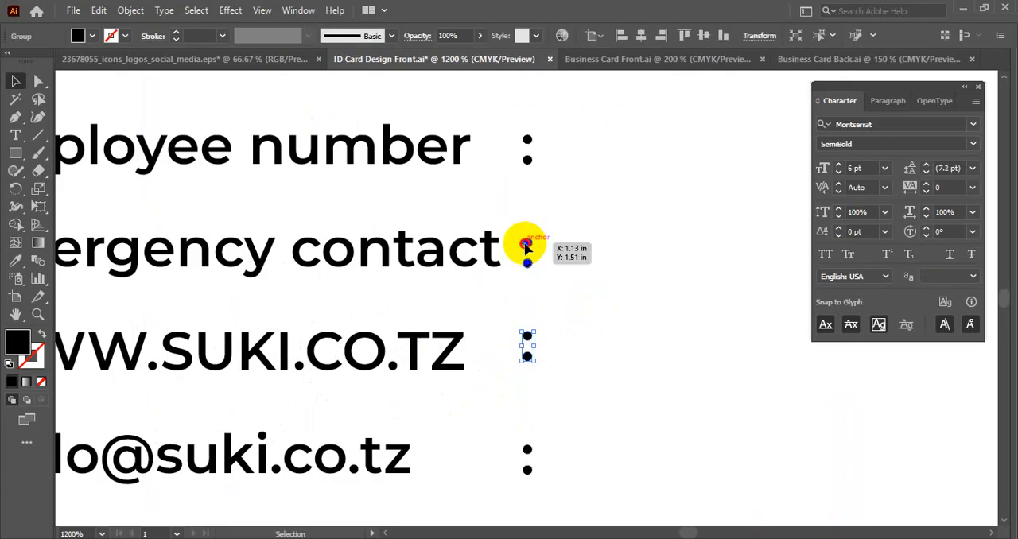
{"action": "left_click", "coordinate": [525, 248]}
{"action": "left_click", "coordinate": [527, 452]}
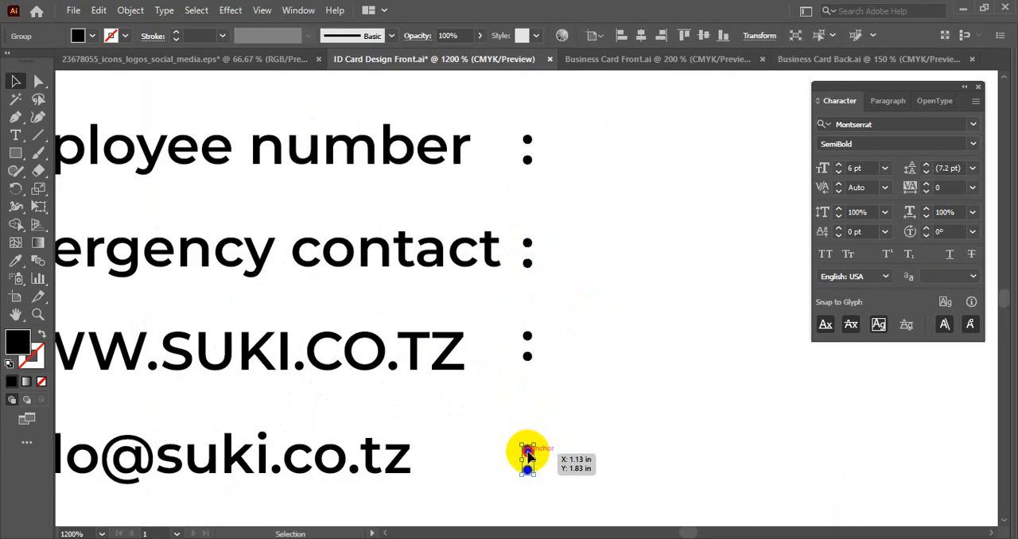
{"action": "left_click_drag", "start_coordinate": [527, 452], "coordinate": [528, 449]}
{"action": "left_click", "coordinate": [606, 414]}
{"action": "scroll", "coordinate": [607, 414], "scroll_direction": "down", "scroll_amount": 2}
{"action": "left_click_drag", "start_coordinate": [606, 414], "coordinate": [597, 323]}
{"action": "scroll", "coordinate": [598, 254], "scroll_direction": "down", "scroll_amount": 2}
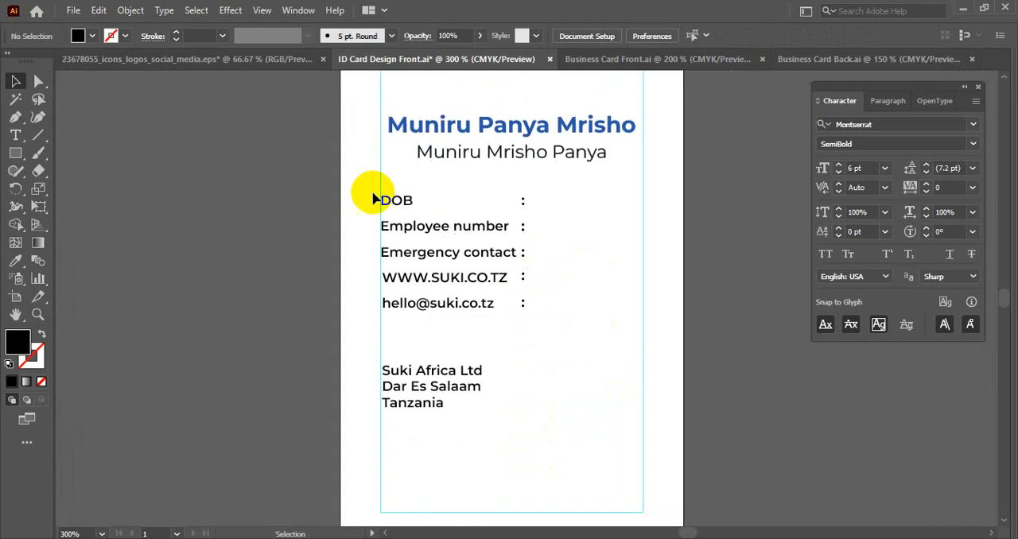
- Move the three-line company address block off the artboard into the empty area beside the card
{"action": "left_click_drag", "start_coordinate": [374, 196], "coordinate": [414, 317]}
{"action": "left_click", "coordinate": [622, 280]}
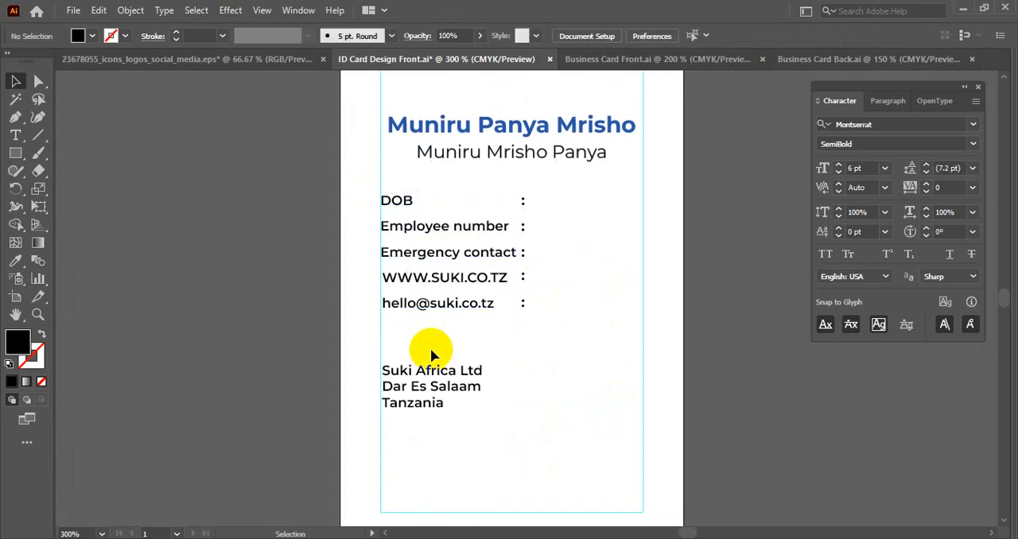
{"action": "left_click", "coordinate": [418, 371]}
{"action": "left_click_drag", "start_coordinate": [418, 371], "coordinate": [256, 415]}
{"action": "left_click", "coordinate": [477, 314]}
{"action": "left_click_drag", "start_coordinate": [477, 314], "coordinate": [400, 377]}
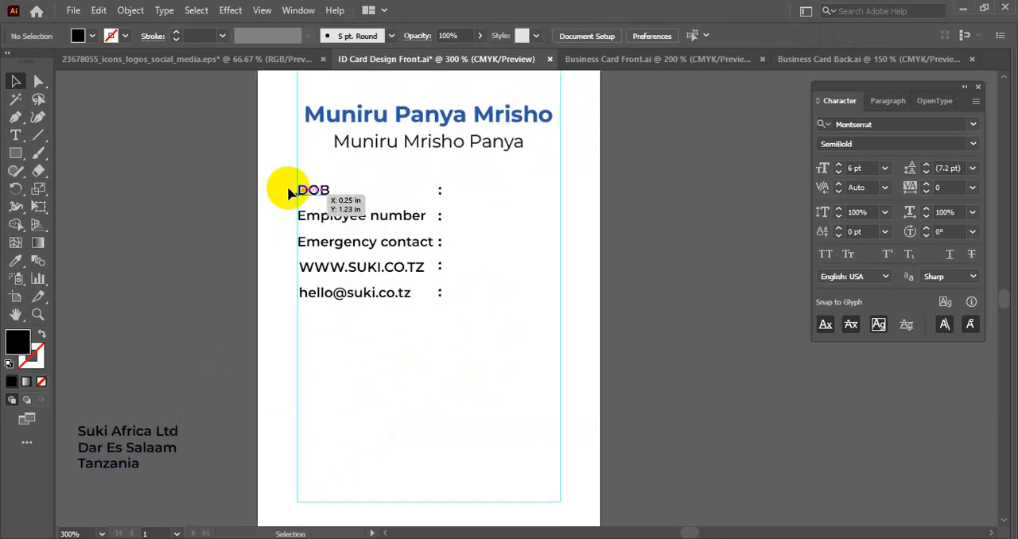
- Move the five detail lines with their colons together down to the lower part of the card
{"action": "left_click_drag", "start_coordinate": [273, 177], "coordinate": [469, 352]}
{"action": "left_click_drag", "start_coordinate": [400, 222], "coordinate": [395, 353]}
{"action": "left_click", "coordinate": [533, 348]}
- Check the company notes and add the date of birth as a value after the DOB line's colon
{"action": "key", "text": "alt+Tab"}
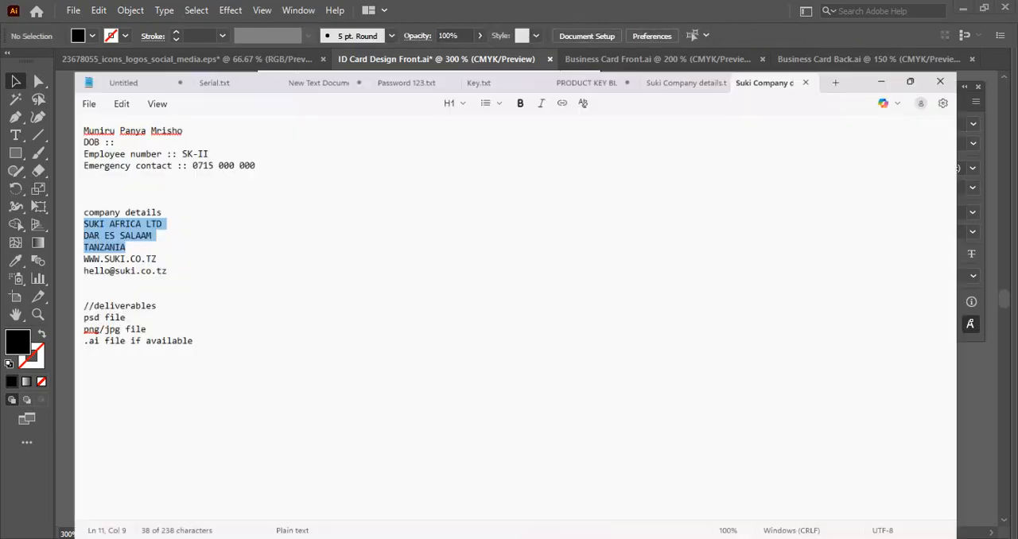
{"action": "key", "text": "alt+Tab"}
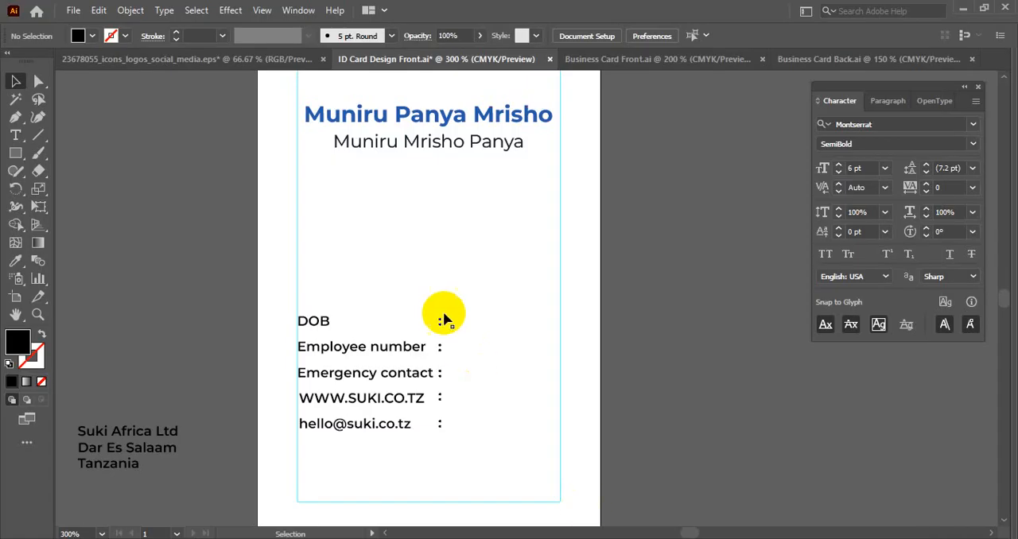
{"action": "left_click_drag", "start_coordinate": [320, 318], "coordinate": [474, 326]}
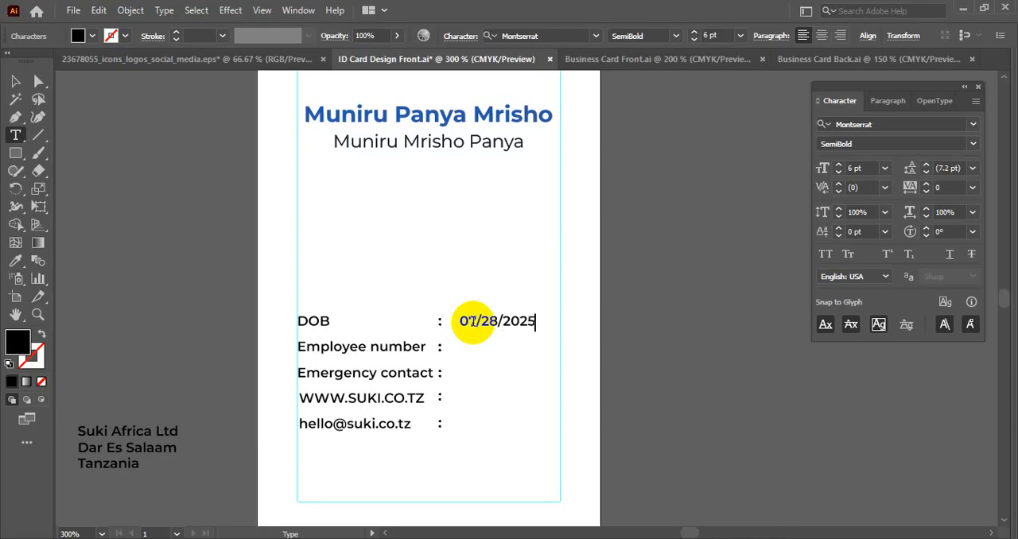
{"action": "left_click", "coordinate": [14, 82]}
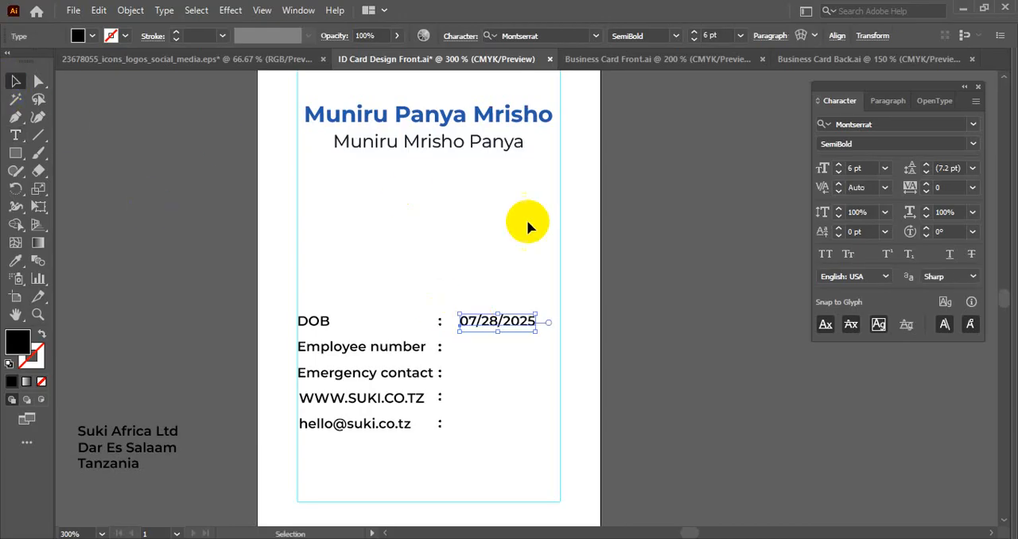
{"action": "left_click", "coordinate": [532, 355]}
- Copy the DOB value straight down to the four lines below at even intervals and save the document
{"action": "scroll", "coordinate": [524, 334], "scroll_direction": "down", "scroll_amount": 1}
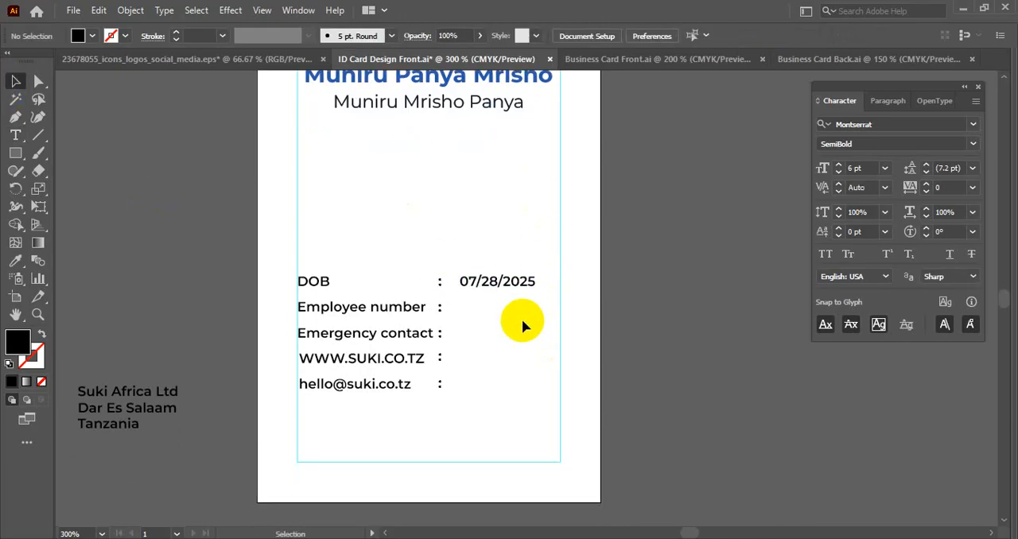
{"action": "left_click", "coordinate": [485, 290]}
{"action": "scroll", "coordinate": [484, 290], "scroll_direction": "up", "scroll_amount": 2}
{"action": "left_click_drag", "start_coordinate": [484, 275], "coordinate": [482, 332]}
{"action": "scroll", "coordinate": [485, 326], "scroll_direction": "down", "scroll_amount": 2}
{"action": "key", "text": "ctrl+d"}
{"action": "key", "text": "ctrl+d"}
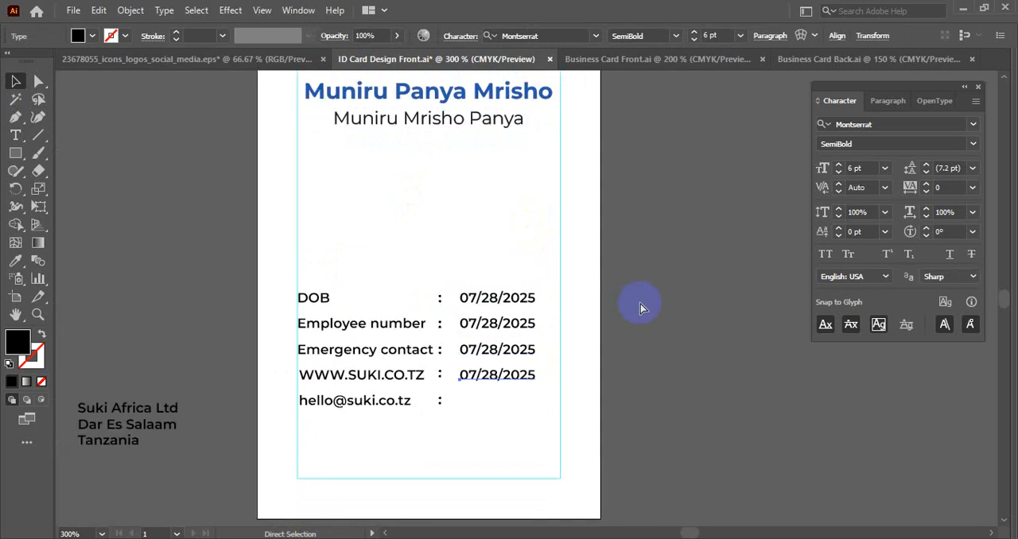
{"action": "key", "text": "ctrl+d"}
{"action": "left_click", "coordinate": [640, 304]}
{"action": "scroll", "coordinate": [628, 334], "scroll_direction": "down", "scroll_amount": 2}
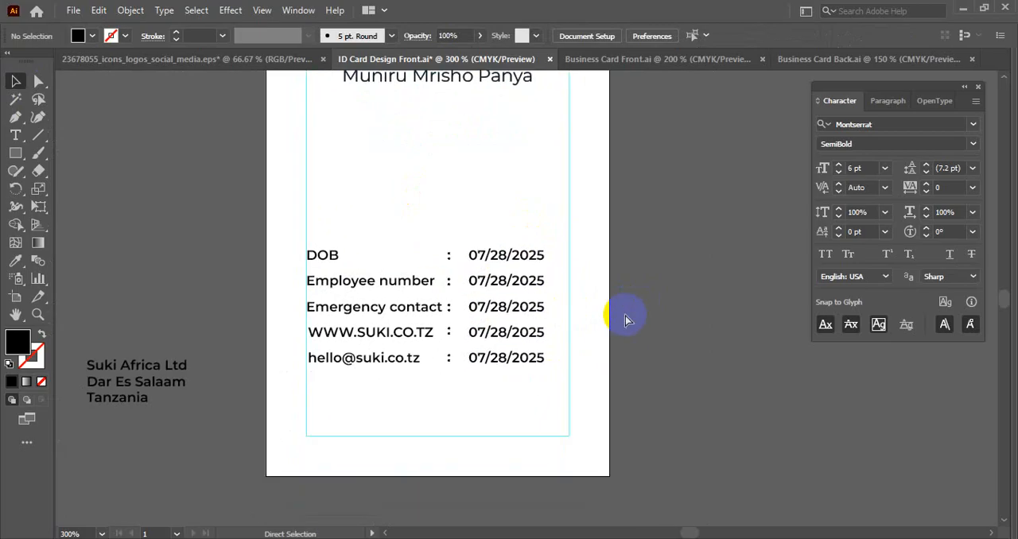
{"action": "key", "text": "ctrl+s"}
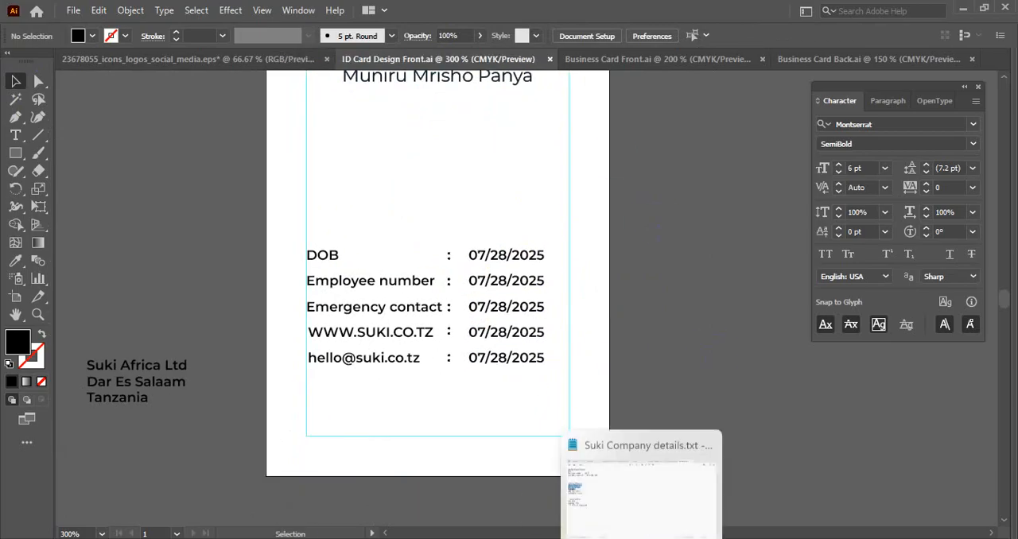
- Replace the Employee number line's placeholder value with the employee number copied from the company notes
{"action": "left_click", "coordinate": [641, 537]}
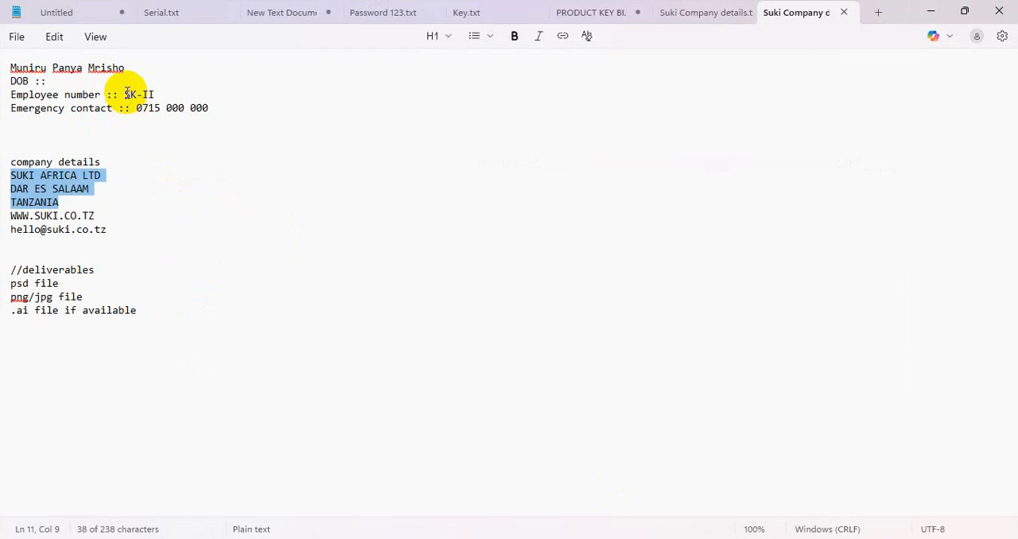
{"action": "left_click_drag", "start_coordinate": [125, 94], "coordinate": [149, 91]}
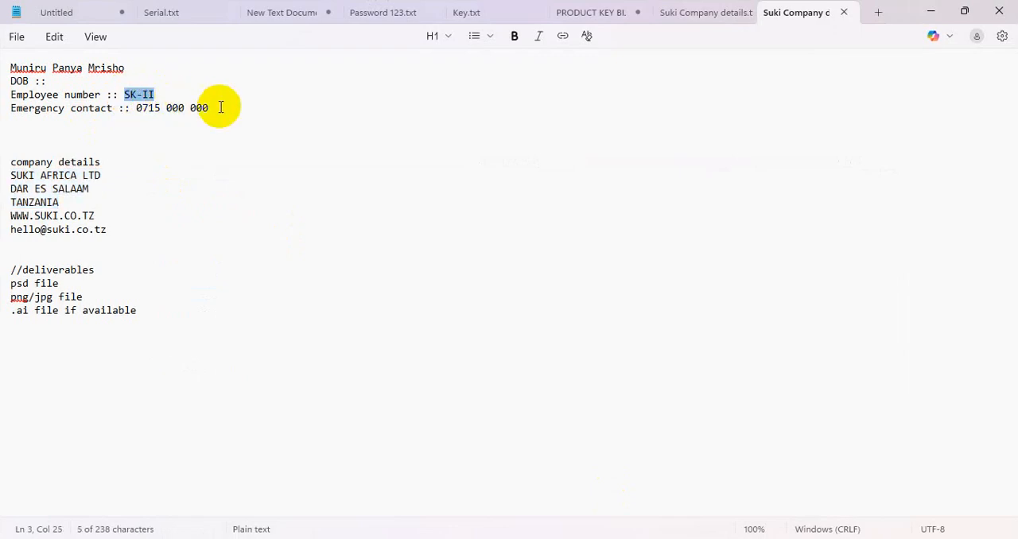
{"action": "left_click", "coordinate": [522, 537]}
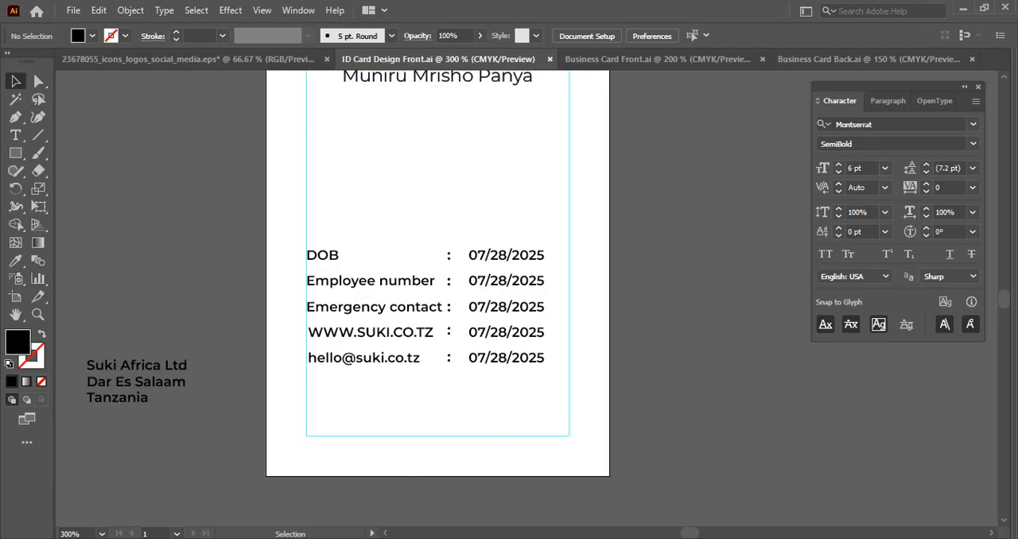
{"action": "double_click", "coordinate": [485, 280]}
{"action": "double_click", "coordinate": [488, 283]}
{"action": "type", "text": "SK-II"}
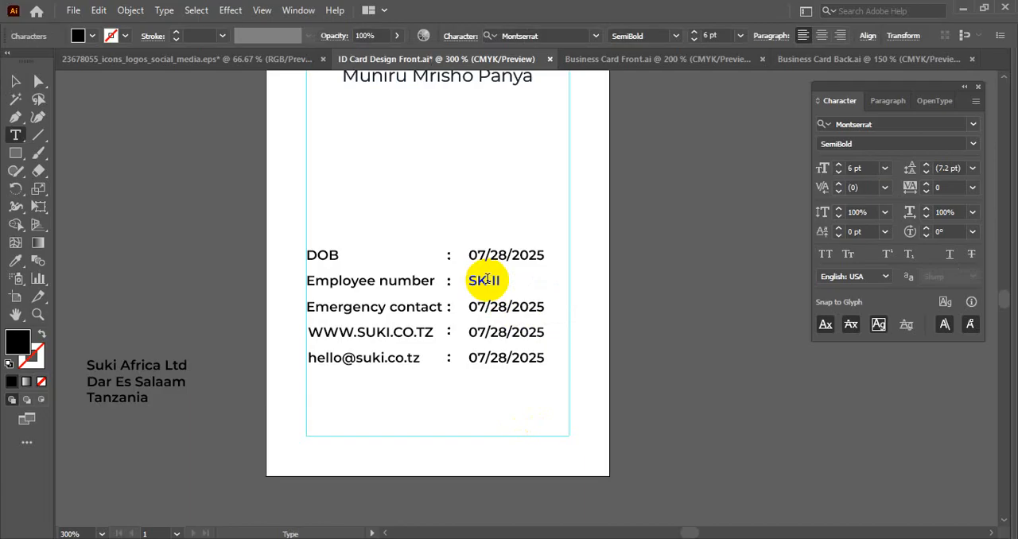
- Replace the Emergency contact line's placeholder value with the phone number copied from the company notes
{"action": "mouse_move", "coordinate": [641, 538]}
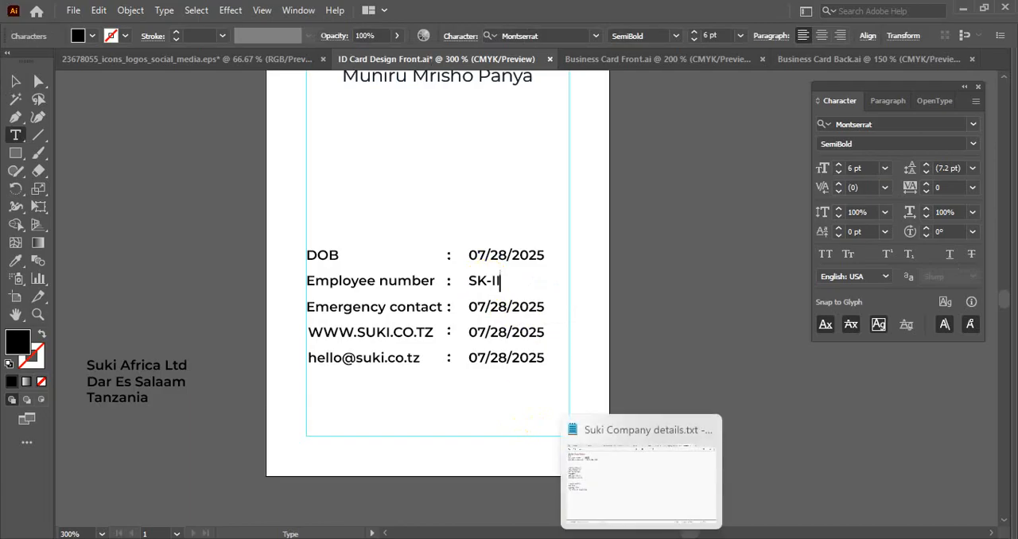
{"action": "left_click", "coordinate": [641, 477]}
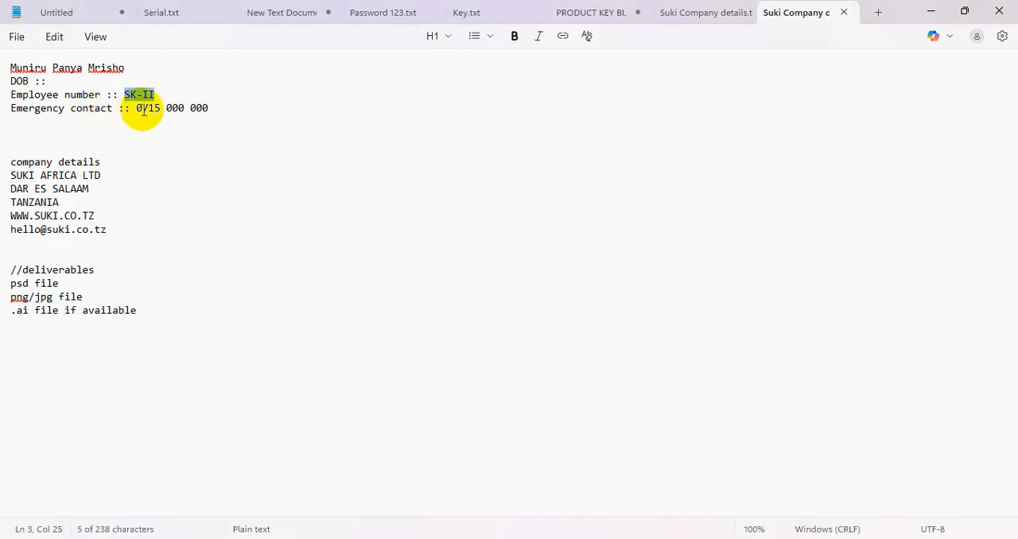
{"action": "left_click_drag", "start_coordinate": [137, 109], "coordinate": [258, 112]}
{"action": "key", "text": "ctrl+c"}
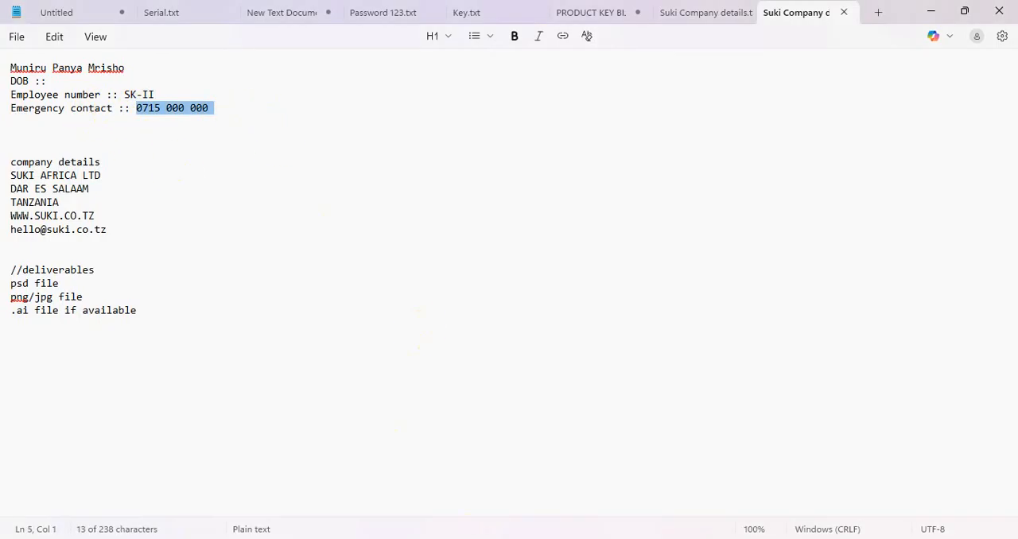
{"action": "left_click", "coordinate": [548, 538]}
{"action": "double_click", "coordinate": [489, 306]}
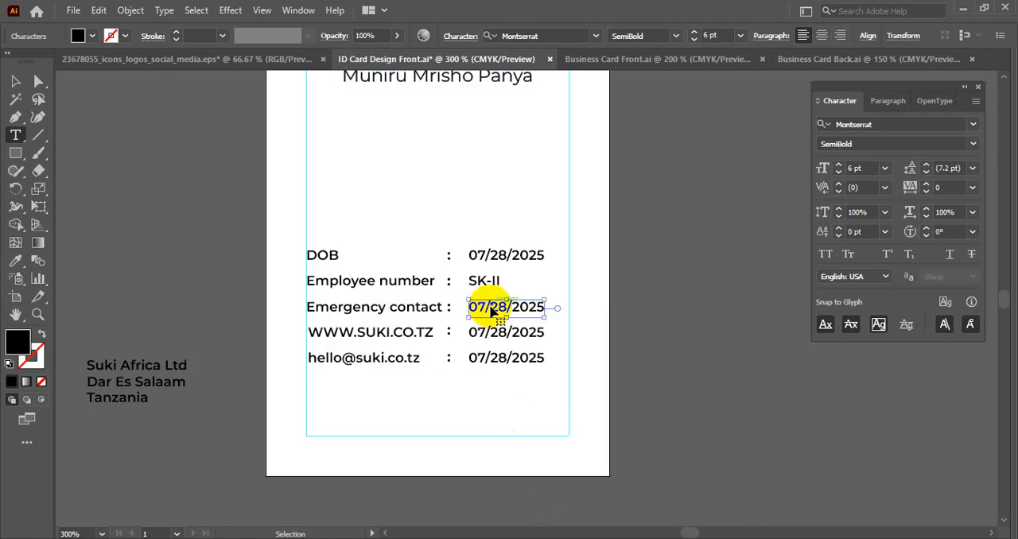
{"action": "key", "text": "ctrl+v"}
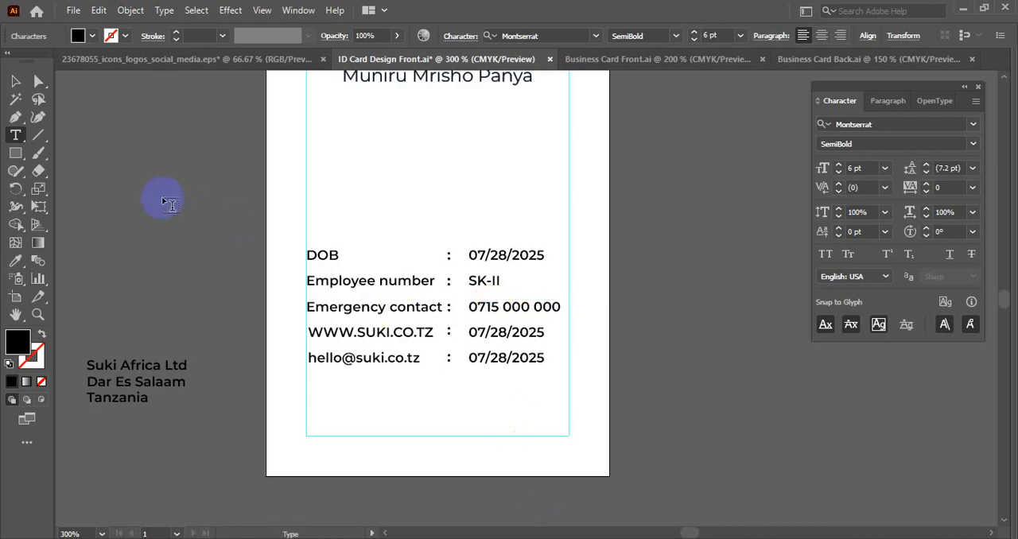
{"action": "left_click", "coordinate": [12, 78]}
{"action": "left_click", "coordinate": [511, 409]}
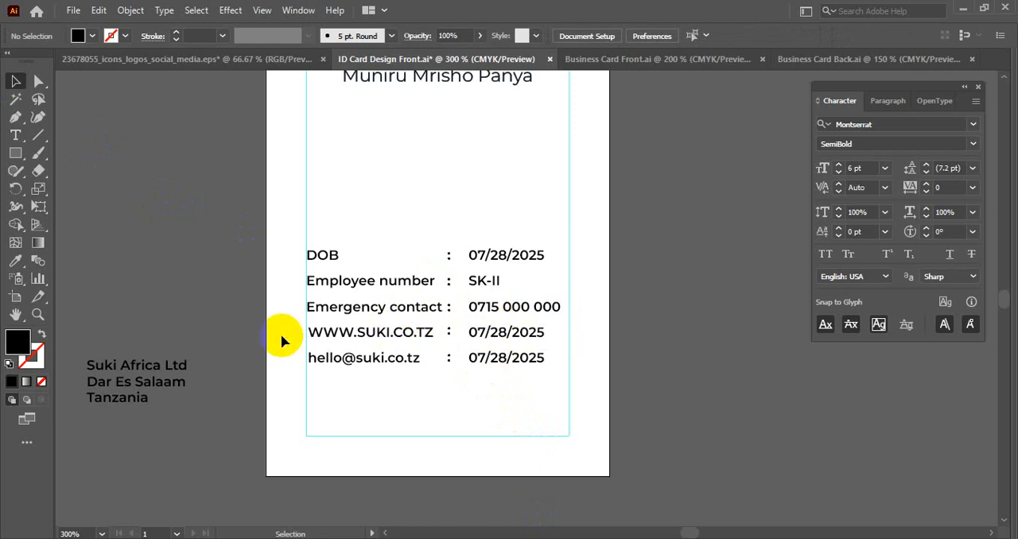
- Delete the colons and placeholder values on the website and email lines, and move both lines off the artboard above the company address
{"action": "left_click_drag", "start_coordinate": [438, 371], "coordinate": [562, 329]}
{"action": "key", "text": "Delete"}
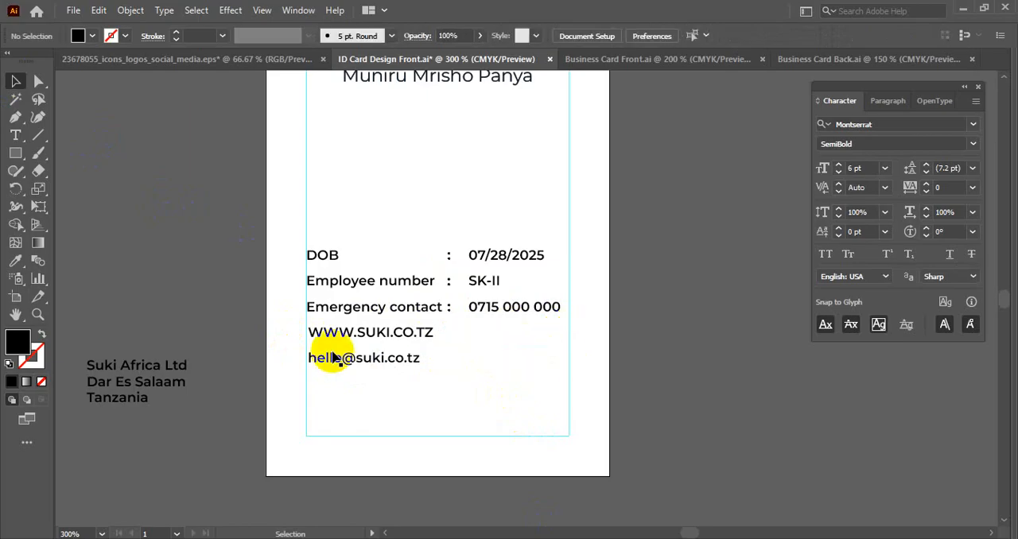
{"action": "left_click_drag", "start_coordinate": [269, 332], "coordinate": [374, 397]}
{"action": "left_click_drag", "start_coordinate": [387, 338], "coordinate": [166, 325]}
{"action": "left_click", "coordinate": [499, 350]}
- Move the DOB, Employee number and Emergency contact rows up to sit just below the two name lines
{"action": "key", "text": "space"}
{"action": "left_click_drag", "start_coordinate": [428, 350], "coordinate": [462, 458]}
{"action": "key", "text": "space"}
{"action": "left_click_drag", "start_coordinate": [440, 251], "coordinate": [424, 332]}
{"action": "left_click_drag", "start_coordinate": [430, 205], "coordinate": [470, 303]}
{"action": "left_click", "coordinate": [402, 327]}
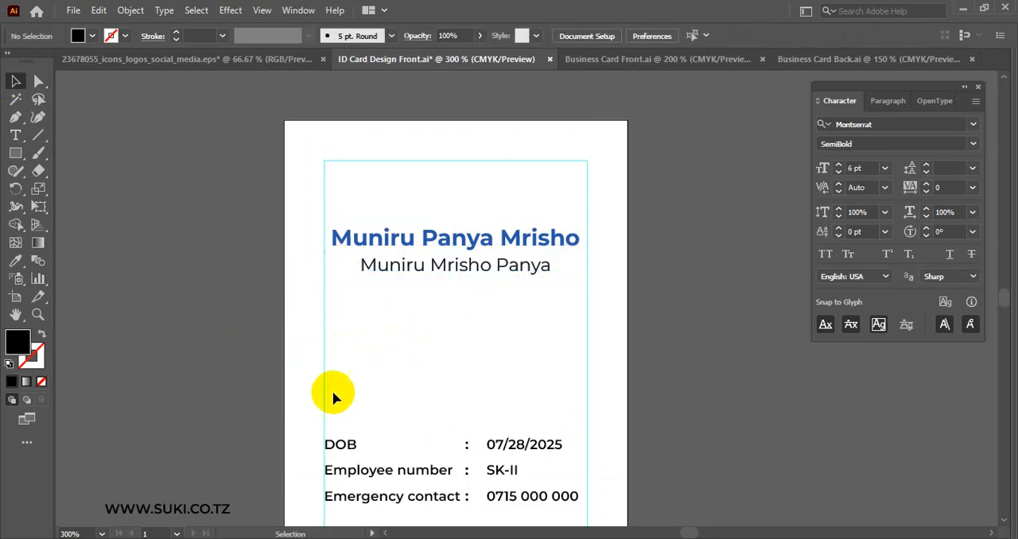
{"action": "key", "text": "space"}
{"action": "left_click_drag", "start_coordinate": [333, 397], "coordinate": [496, 420]}
{"action": "left_click_drag", "start_coordinate": [553, 426], "coordinate": [543, 284]}
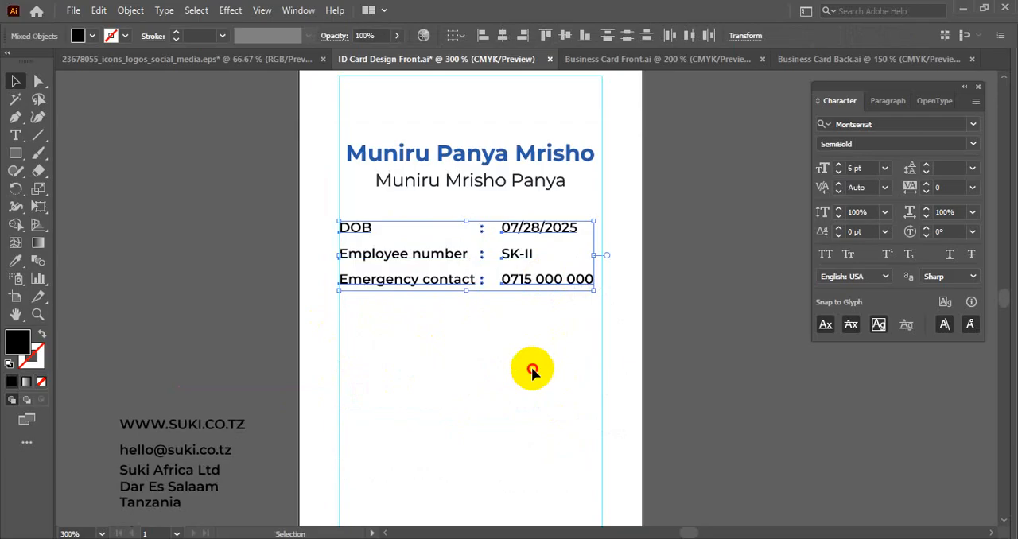
{"action": "left_click", "coordinate": [531, 369]}
- Move the two name lines and the three detail rows together down to the middle of the card
{"action": "left_click_drag", "start_coordinate": [320, 341], "coordinate": [558, 257]}
{"action": "left_click", "coordinate": [690, 275]}
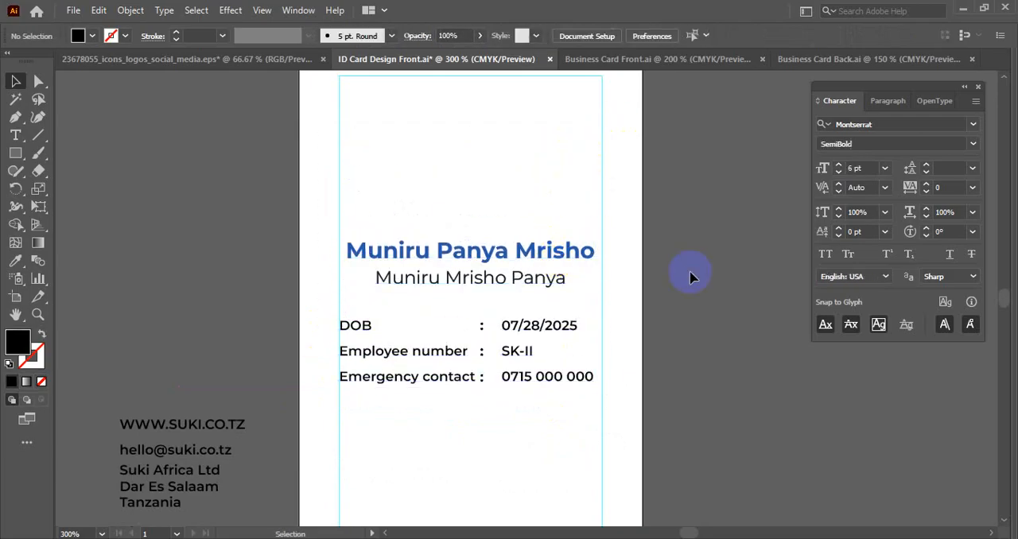
{"action": "scroll", "coordinate": [690, 275], "scroll_direction": "down", "scroll_amount": 1}
{"action": "left_click_drag", "start_coordinate": [695, 314], "coordinate": [676, 221]}
{"action": "left_click_drag", "start_coordinate": [221, 278], "coordinate": [352, 336]}
{"action": "mouse_move", "coordinate": [341, 299]}
{"action": "left_mouse_down"}
{"action": "mouse_move", "coordinate": [342, 309]}
{"action": "mouse_move", "coordinate": [491, 303]}
{"action": "mouse_move", "coordinate": [346, 309]}
{"action": "left_mouse_up"}
{"action": "left_click_drag", "start_coordinate": [462, 324], "coordinate": [390, 339]}
{"action": "left_click", "coordinate": [386, 321]}
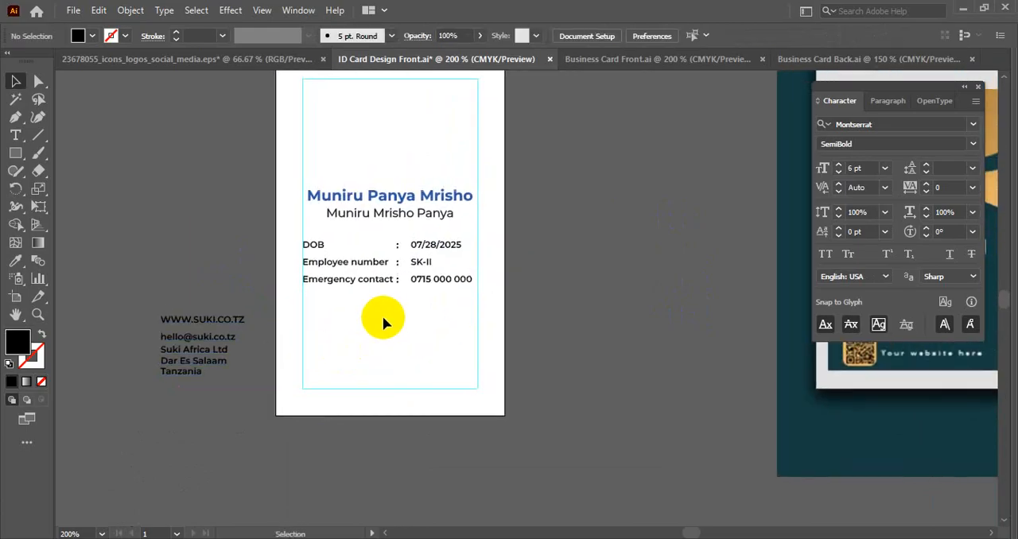
- Copy the phone, email and address group with its icons from Business Card Front.ai and place it below the ID card's detail rows
{"action": "left_click", "coordinate": [621, 60]}
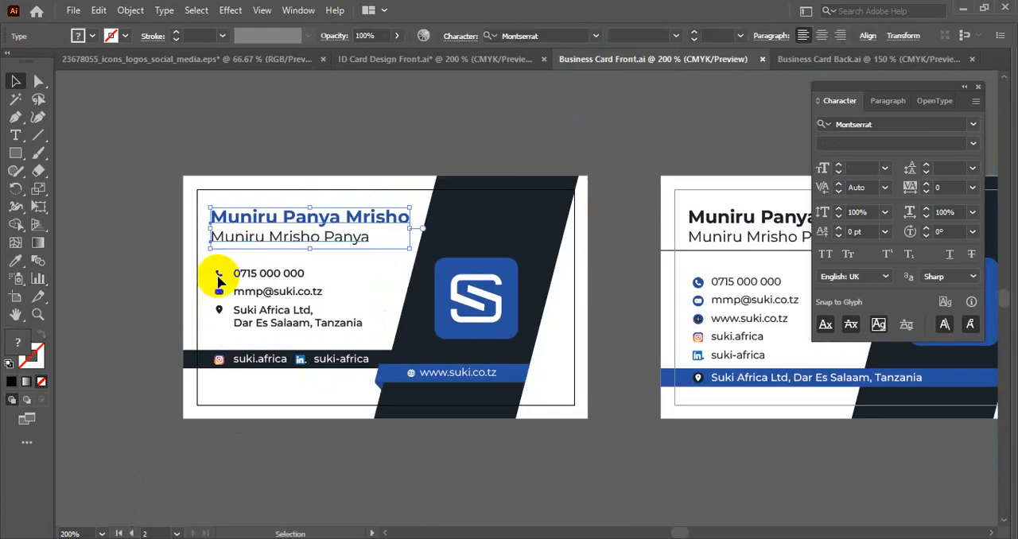
{"action": "key", "text": "ctrl+equal"}
{"action": "left_click", "coordinate": [245, 254]}
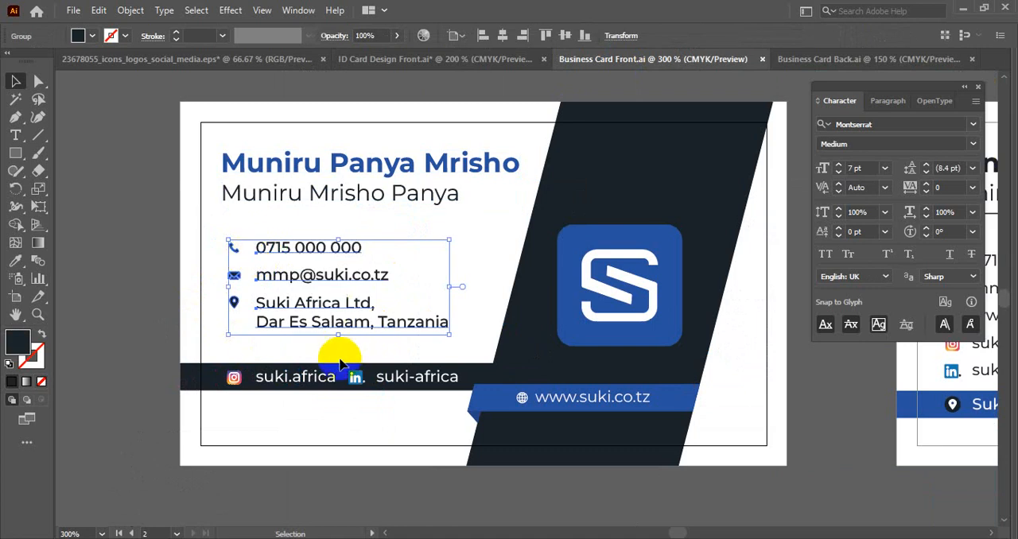
{"action": "left_click", "coordinate": [483, 57]}
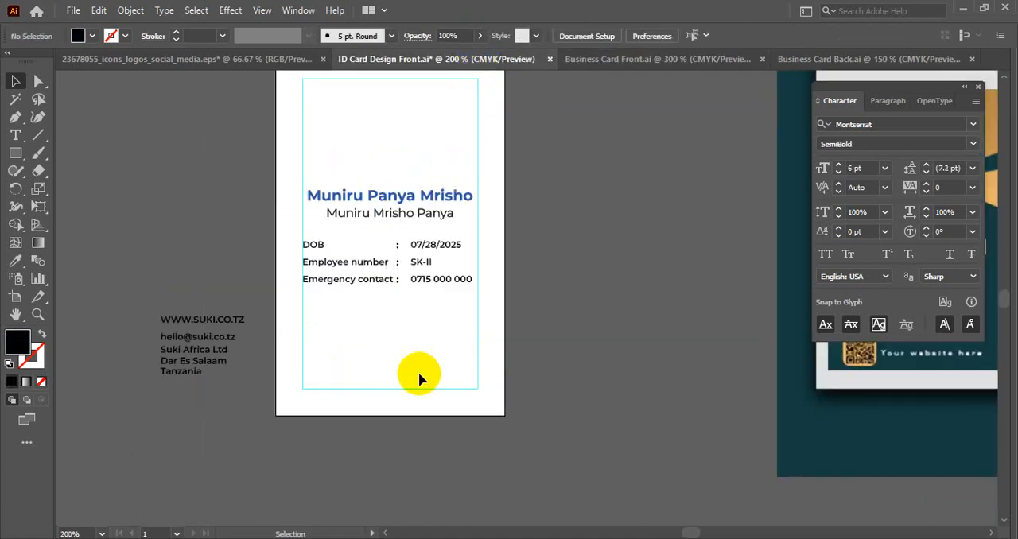
{"action": "key", "text": "ctrl+v"}
{"action": "left_click_drag", "start_coordinate": [495, 336], "coordinate": [389, 335]}
{"action": "left_click", "coordinate": [660, 350]}
{"action": "scroll", "coordinate": [660, 349], "scroll_direction": "down", "scroll_amount": 1}
{"action": "left_click_drag", "start_coordinate": [654, 341], "coordinate": [575, 348]}
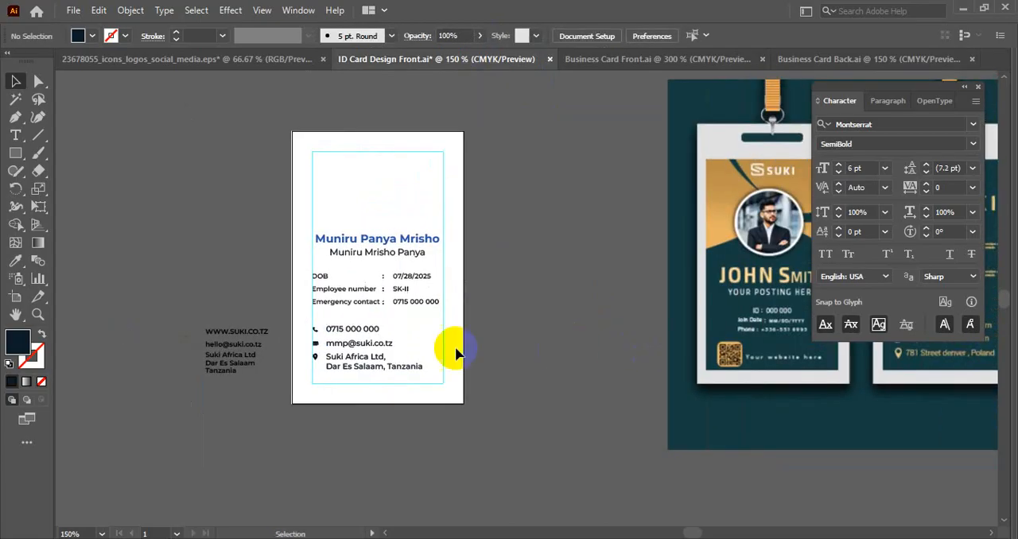
- Set the font size of the pasted contact group's text to 6 pt
{"action": "scroll", "coordinate": [454, 349], "scroll_direction": "up", "scroll_amount": 2}
{"action": "left_click", "coordinate": [226, 311]}
{"action": "left_click", "coordinate": [15, 135]}
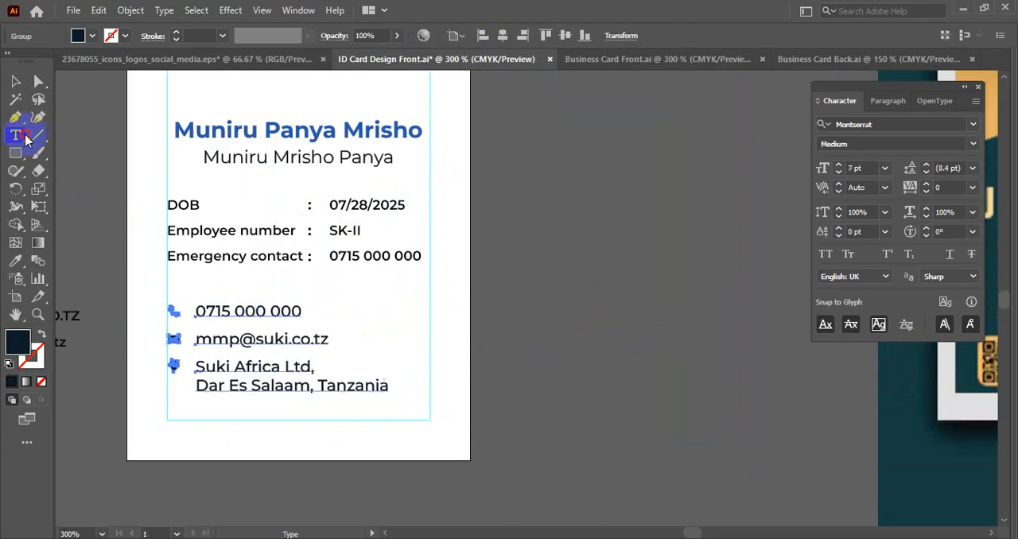
{"action": "left_click", "coordinate": [234, 311]}
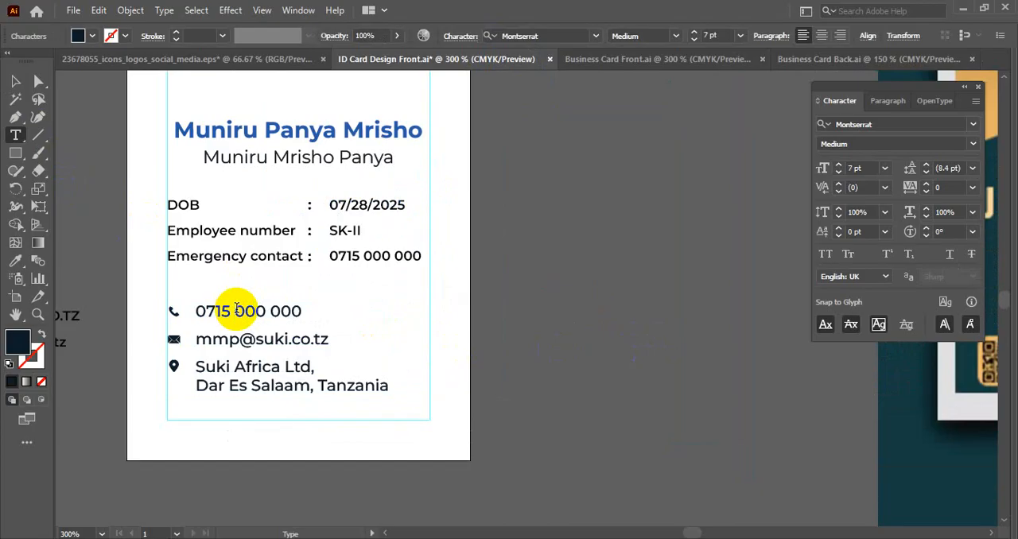
{"action": "left_click", "coordinate": [11, 82]}
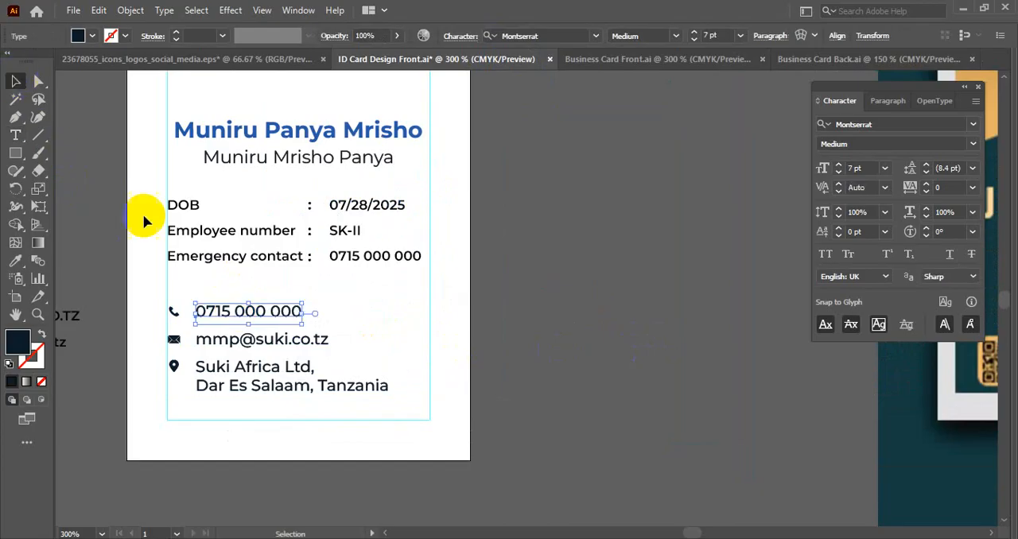
{"action": "left_click", "coordinate": [246, 310]}
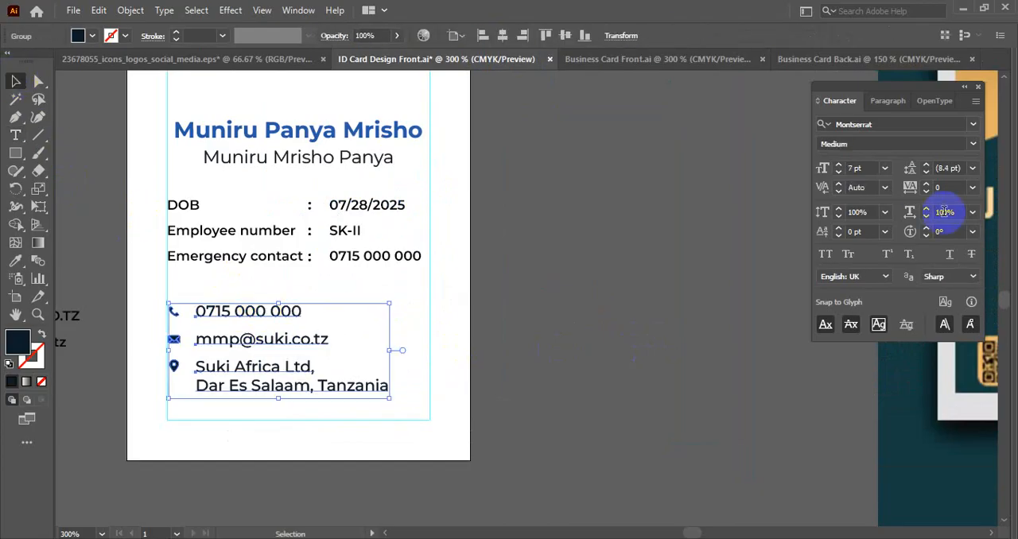
{"action": "type", "text": "6"}
{"action": "key", "text": "Return"}
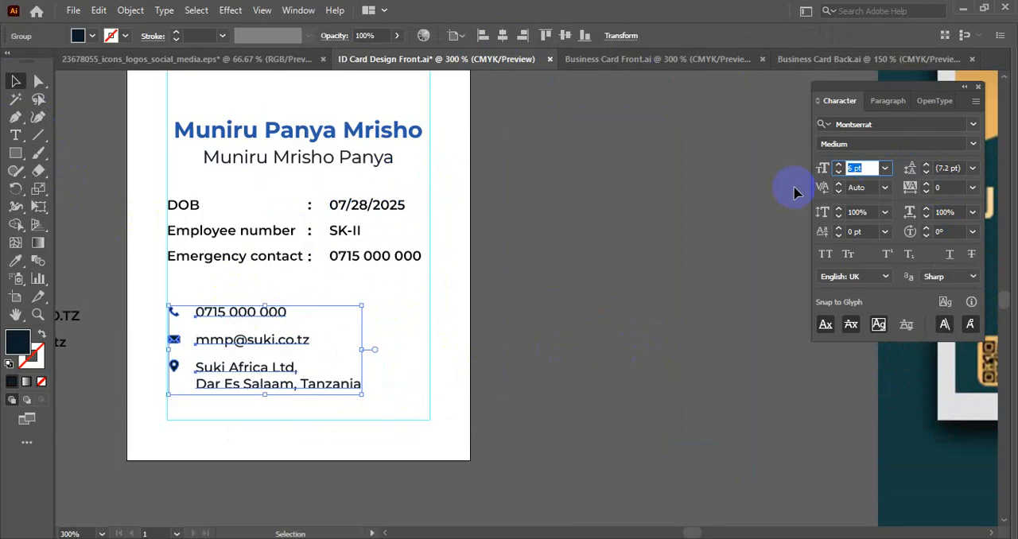
{"action": "left_click", "coordinate": [477, 340]}
{"action": "left_click_drag", "start_coordinate": [435, 356], "coordinate": [532, 352]}
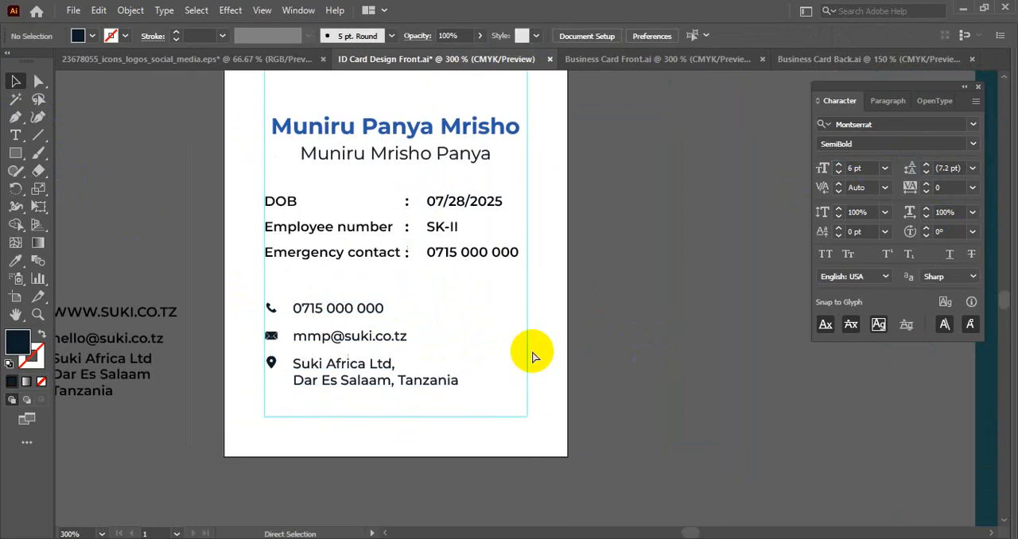
- Copy the blue square S icon from Business Card Front.ai into ID Card Design Front.ai and place it beside the artboard
{"action": "left_click_drag", "start_coordinate": [243, 197], "coordinate": [517, 257]}
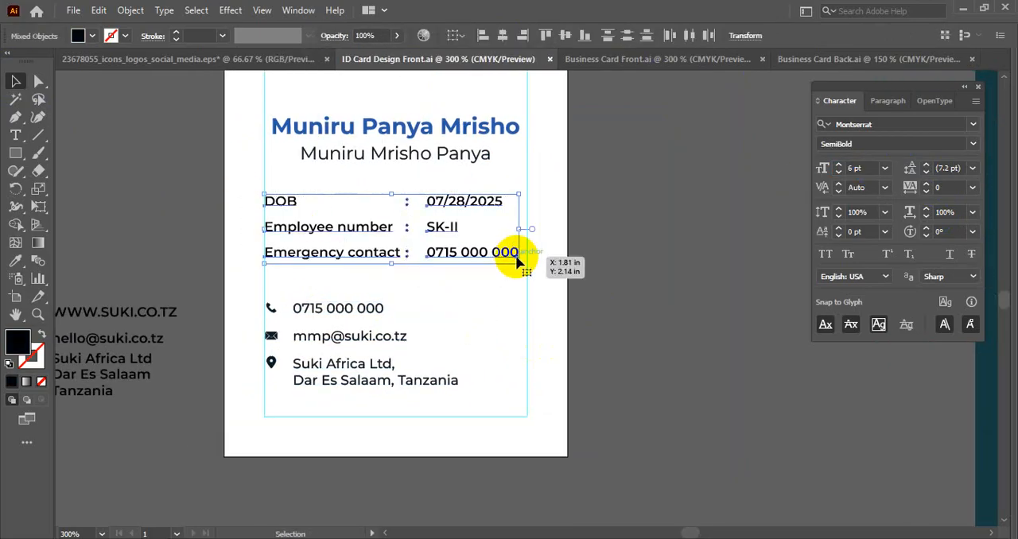
{"action": "scroll", "coordinate": [517, 256], "scroll_direction": "down", "scroll_amount": 1}
{"action": "left_click", "coordinate": [595, 274]}
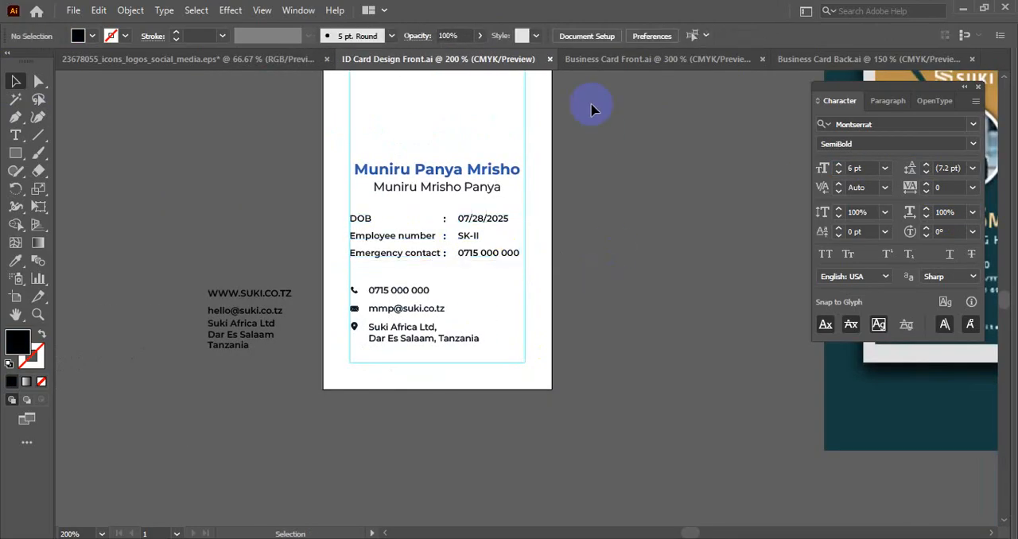
{"action": "left_click", "coordinate": [594, 61]}
{"action": "left_click", "coordinate": [636, 301]}
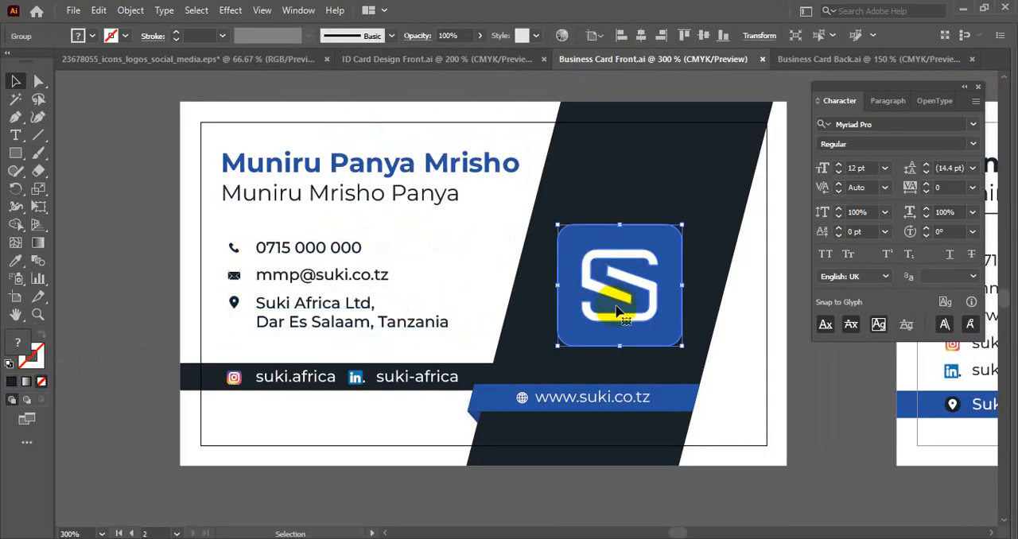
{"action": "key", "text": "a"}
{"action": "key", "text": "v"}
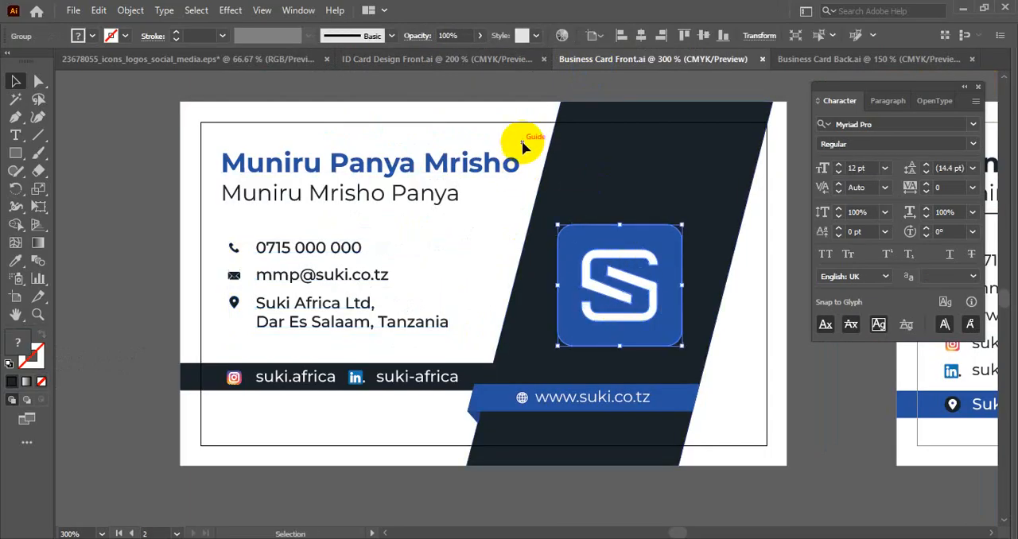
{"action": "left_click", "coordinate": [470, 60]}
{"action": "left_click", "coordinate": [538, 404]}
{"action": "key", "text": "ctrl+v"}
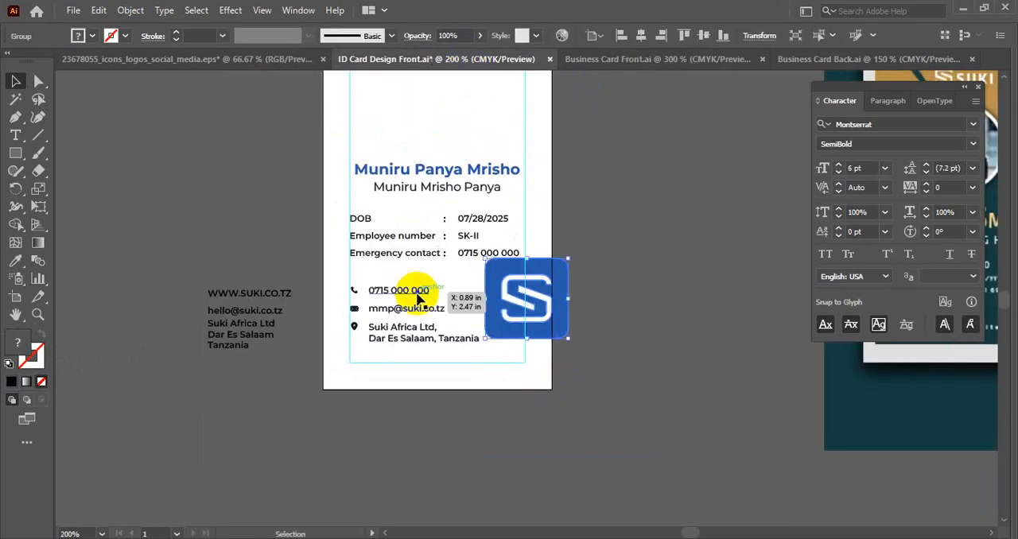
{"action": "left_click_drag", "start_coordinate": [521, 294], "coordinate": [631, 286]}
- Copy the website line with its globe icon from Business Card Front.ai and place it just below the ID card artboard
{"action": "left_click", "coordinate": [654, 55]}
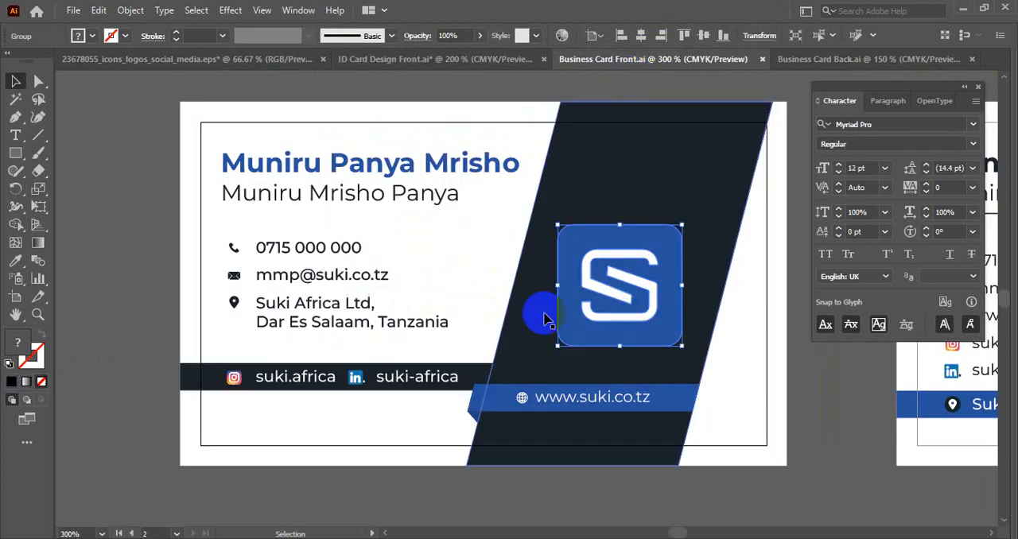
{"action": "left_click", "coordinate": [557, 403]}
{"action": "key", "text": "ctrl+c"}
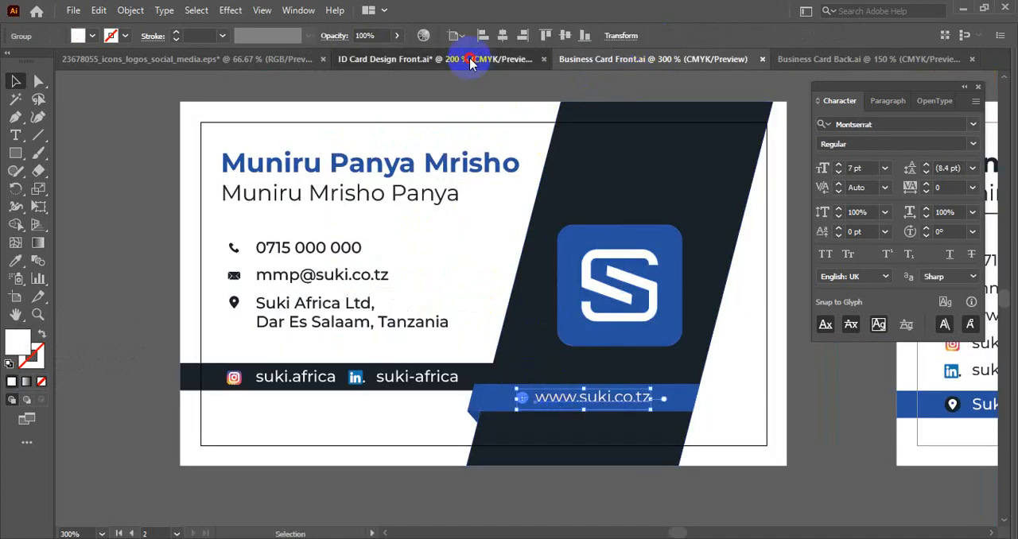
{"action": "left_click", "coordinate": [466, 59]}
{"action": "left_click", "coordinate": [447, 402]}
{"action": "key", "text": "ctrl+v"}
{"action": "left_click_drag", "start_coordinate": [509, 298], "coordinate": [408, 412]}
- Match the pasted website line's text style and colour to the address text with the Eyedropper
{"action": "scroll", "coordinate": [408, 412], "scroll_direction": "up", "scroll_amount": 2}
{"action": "key", "text": "i"}
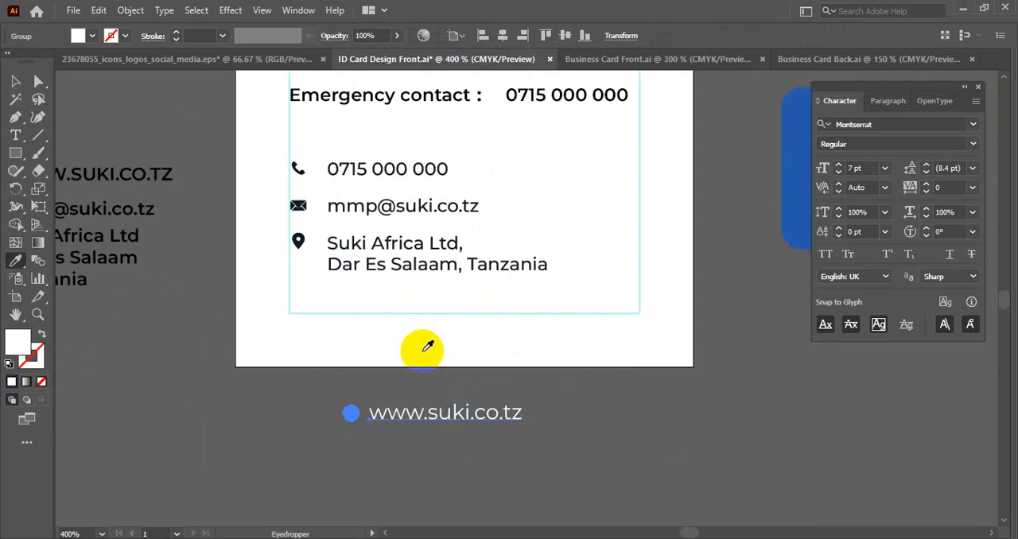
{"action": "left_click", "coordinate": [412, 264]}
{"action": "key", "text": "v"}
{"action": "left_click", "coordinate": [304, 383]}
- Move the website line and the phone, email and address group off the card, stacking them below the artboard
{"action": "scroll", "coordinate": [302, 382], "scroll_direction": "down", "scroll_amount": 2}
{"action": "left_click_drag", "start_coordinate": [382, 357], "coordinate": [323, 394]}
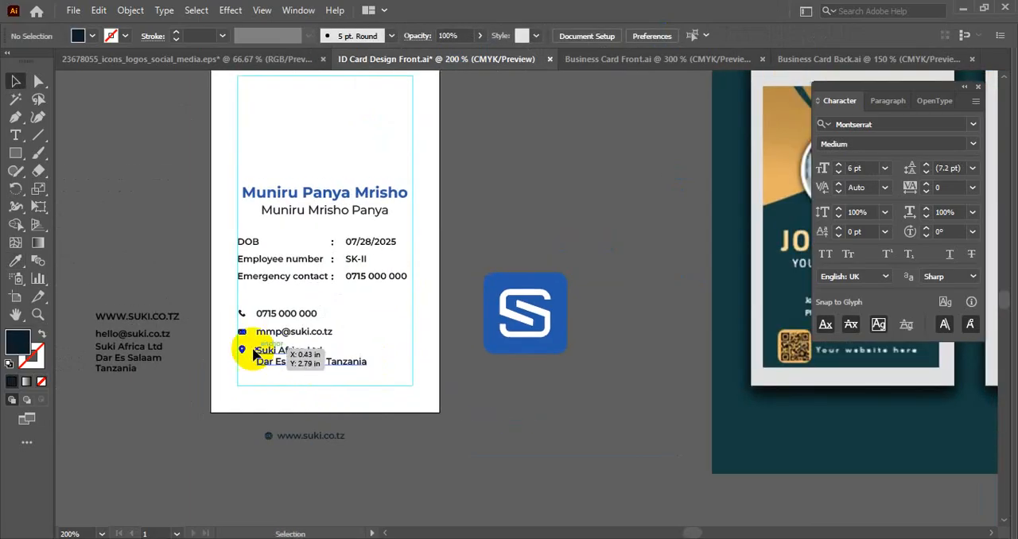
{"action": "left_click_drag", "start_coordinate": [256, 400], "coordinate": [360, 335]}
{"action": "left_click_drag", "start_coordinate": [396, 368], "coordinate": [248, 376]}
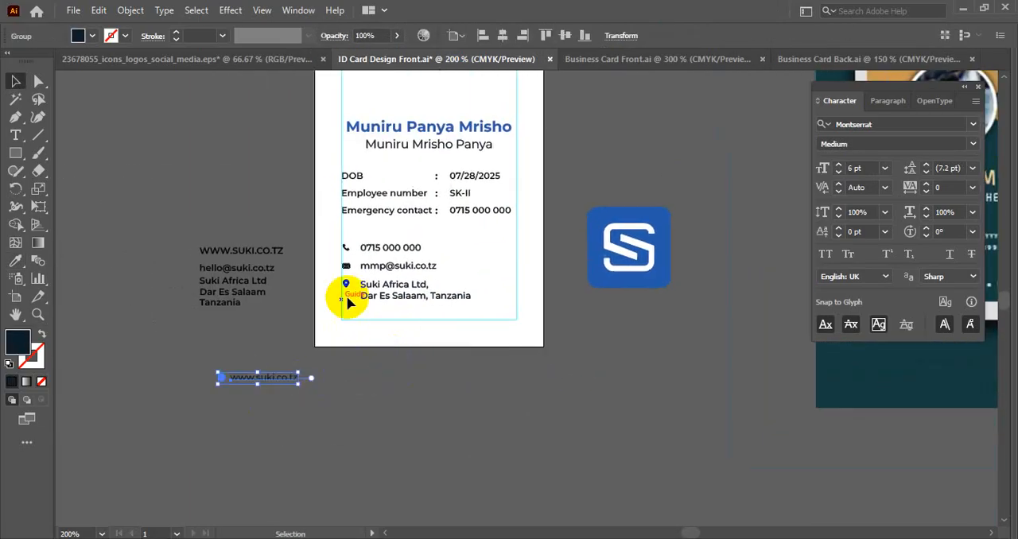
{"action": "left_click", "coordinate": [345, 270]}
{"action": "left_click_drag", "start_coordinate": [387, 290], "coordinate": [266, 442]}
{"action": "left_click", "coordinate": [357, 422]}
{"action": "left_click_drag", "start_coordinate": [460, 321], "coordinate": [441, 379]}
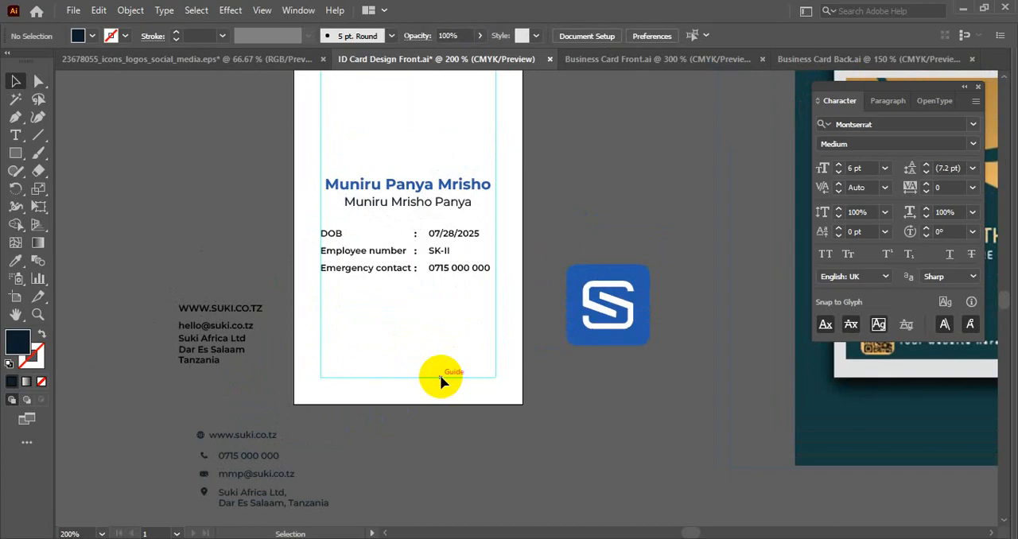
- Look through Business Card Front.ai and Business Card Back.ai for the full SUKI logo versions
{"action": "left_click", "coordinate": [680, 59]}
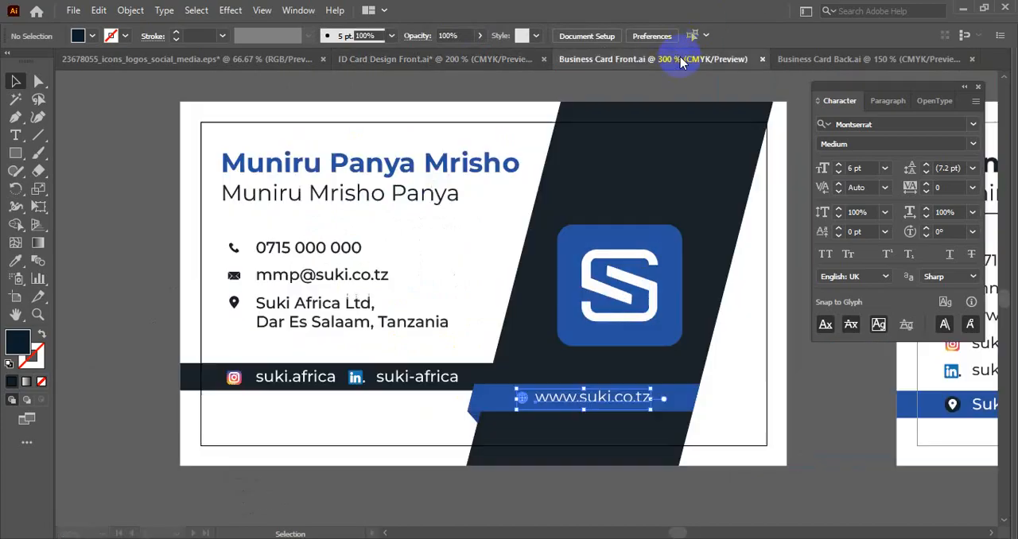
{"action": "key", "text": "ctrl+minus"}
{"action": "key", "text": "ctrl+minus"}
{"action": "key", "text": "ctrl+minus"}
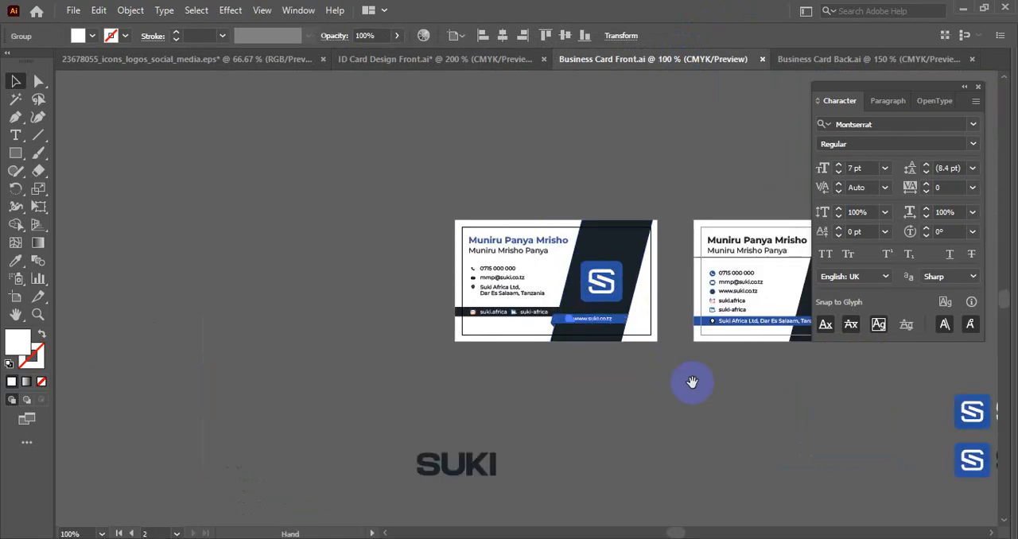
{"action": "left_click_drag", "start_coordinate": [691, 382], "coordinate": [362, 354]}
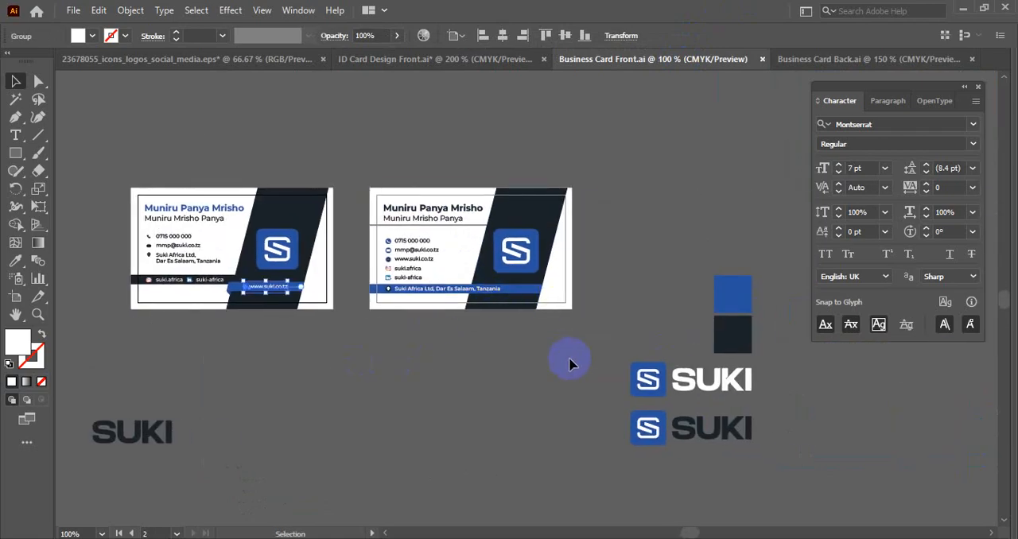
{"action": "left_click", "coordinate": [845, 60]}
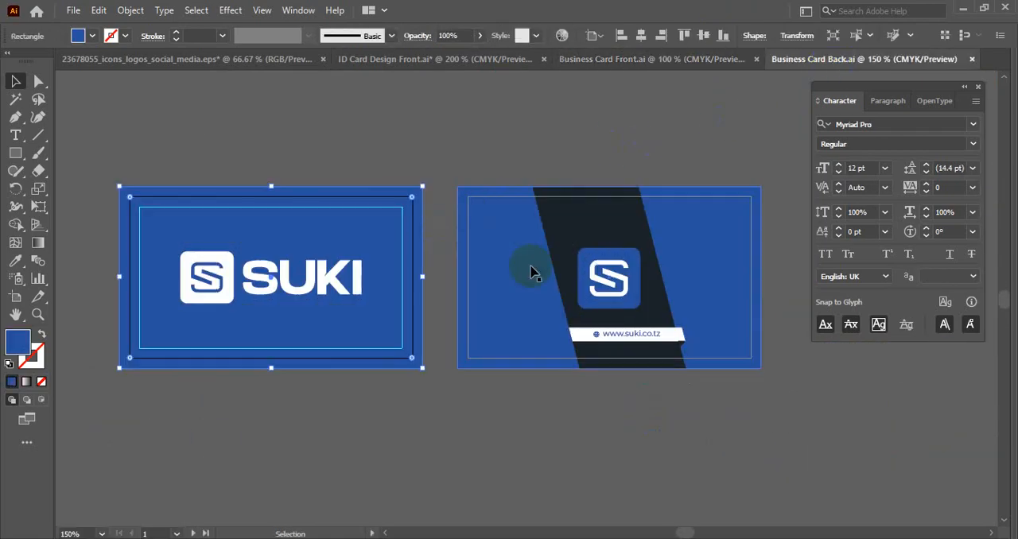
{"action": "left_click", "coordinate": [270, 283]}
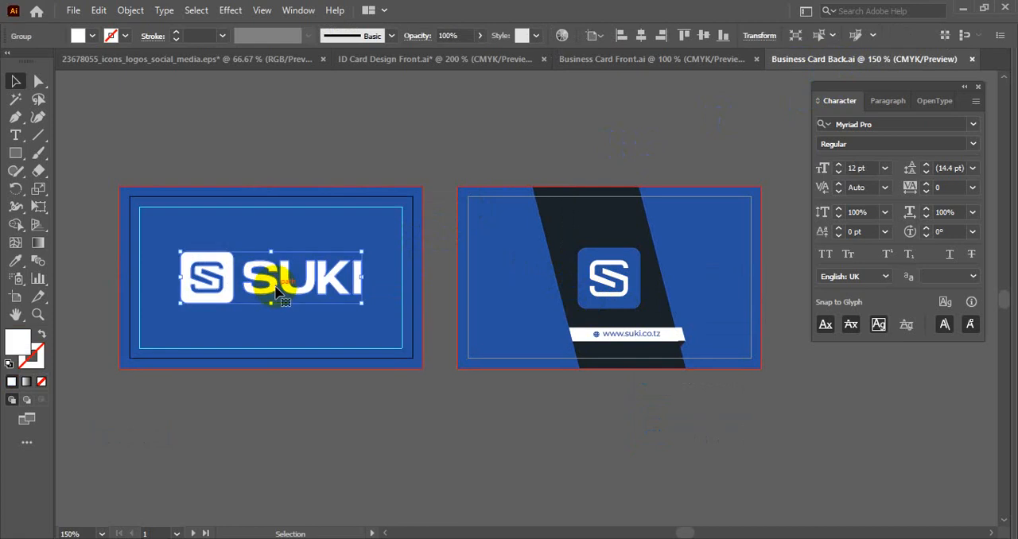
- Copy the blue icon with dark SUKI lettering from Business Card Front.ai, place it below the ID card artboard and save the document
{"action": "left_click", "coordinate": [595, 60]}
{"action": "left_click", "coordinate": [700, 428]}
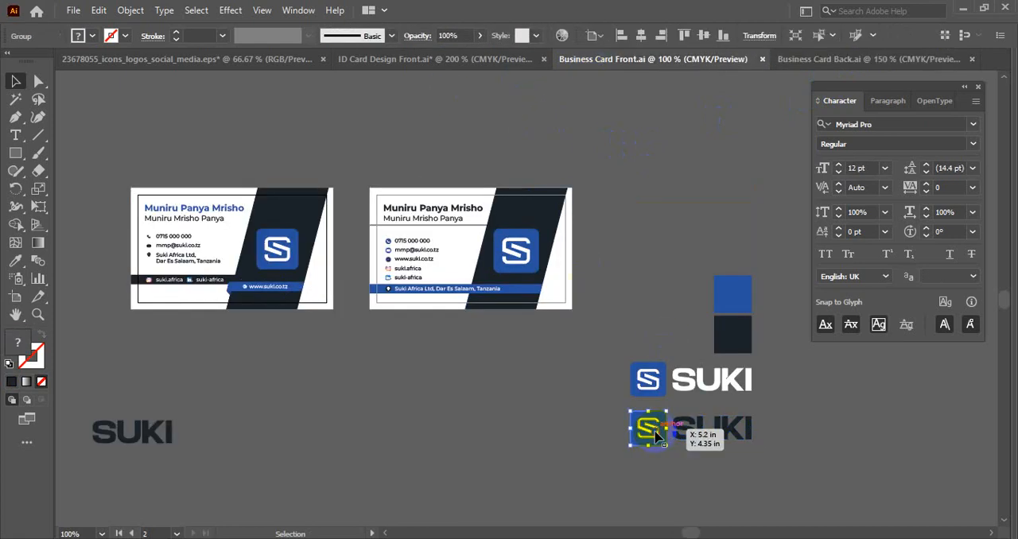
{"action": "left_click", "coordinate": [590, 415]}
{"action": "left_click_drag", "start_coordinate": [590, 414], "coordinate": [831, 474]}
{"action": "key", "text": "ctrl+c"}
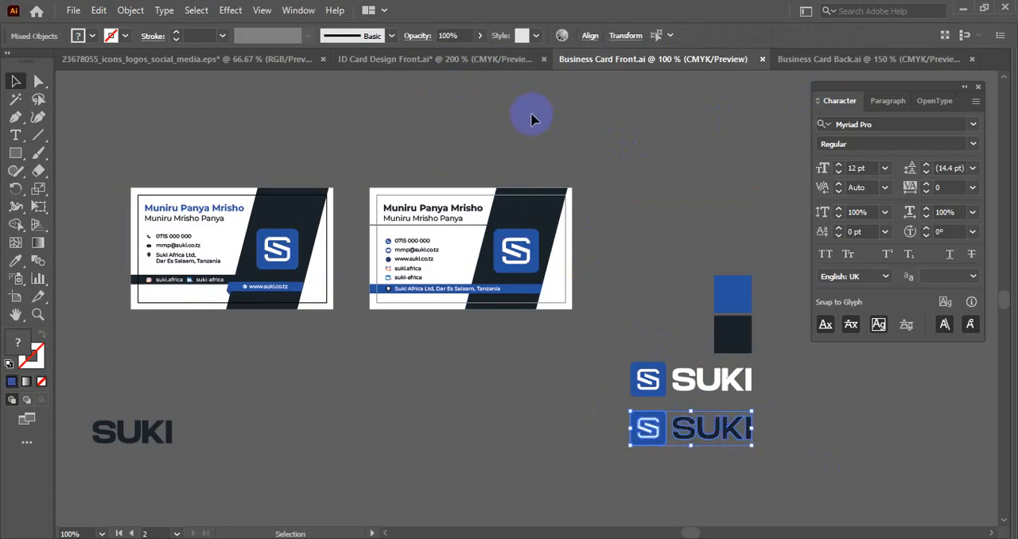
{"action": "left_click", "coordinate": [456, 62]}
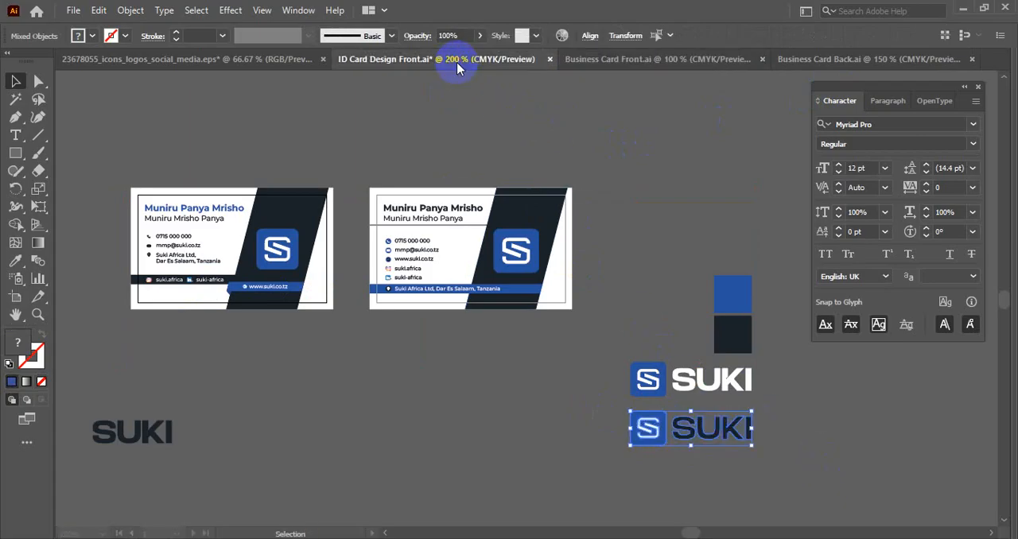
{"action": "left_click_drag", "start_coordinate": [483, 307], "coordinate": [506, 229]}
{"action": "key", "text": "ctrl+v"}
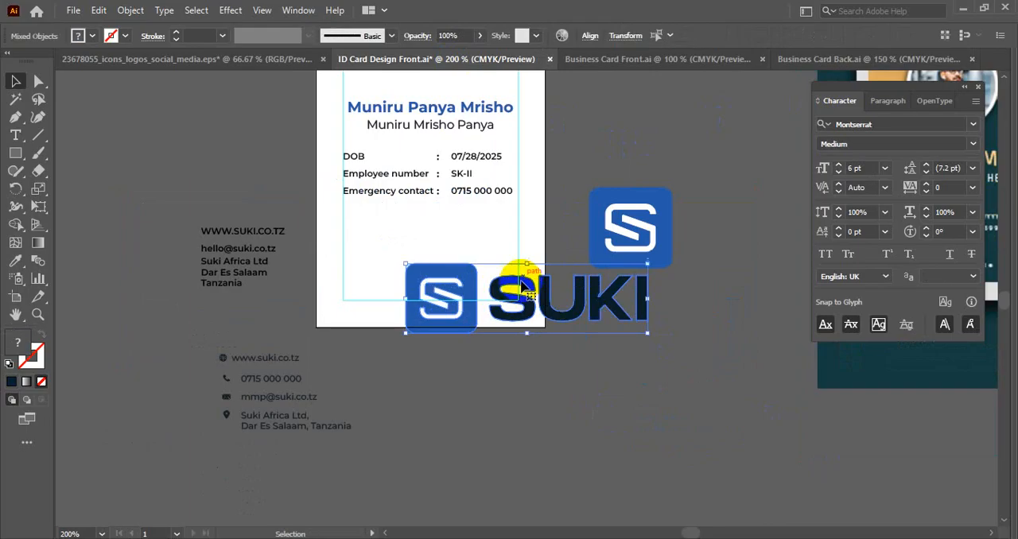
{"action": "left_click_drag", "start_coordinate": [522, 287], "coordinate": [501, 402]}
{"action": "left_click", "coordinate": [579, 348]}
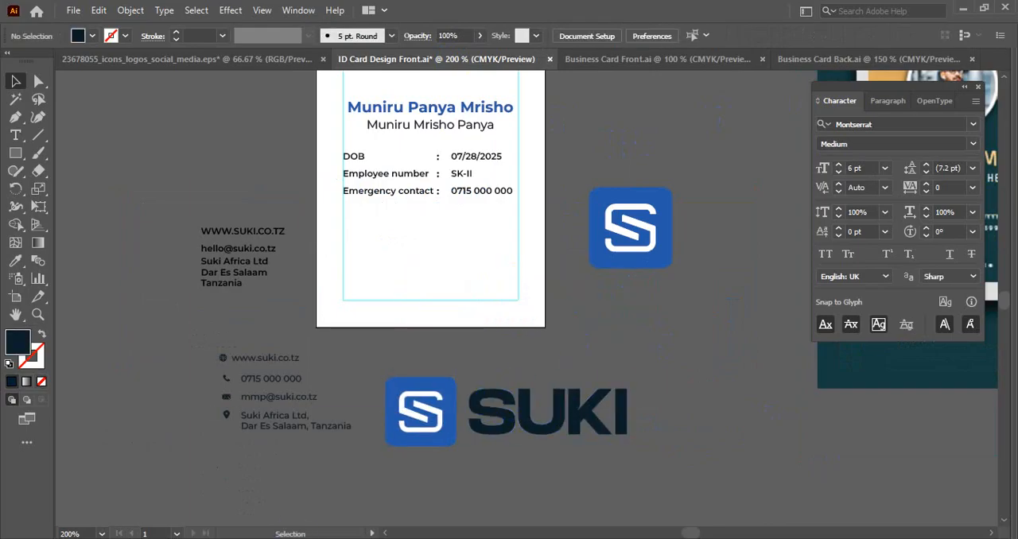
{"action": "key", "text": "ctrl+s"}
- Open suki logo11 dark_regular.pdf from the ID Cards folder to check the logo, then return to the ID card design
{"action": "mouse_move", "coordinate": [400, 504]}
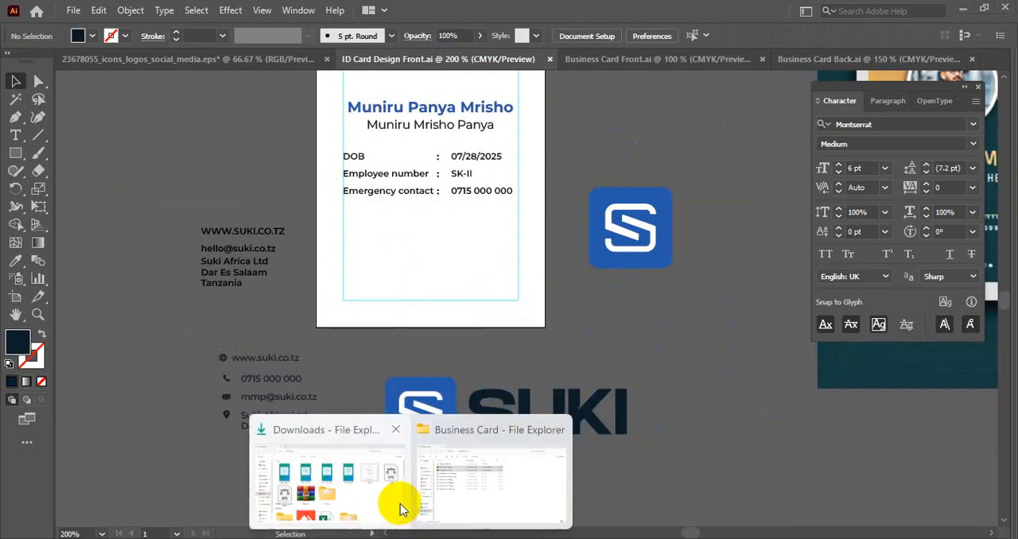
{"action": "left_click", "coordinate": [488, 481]}
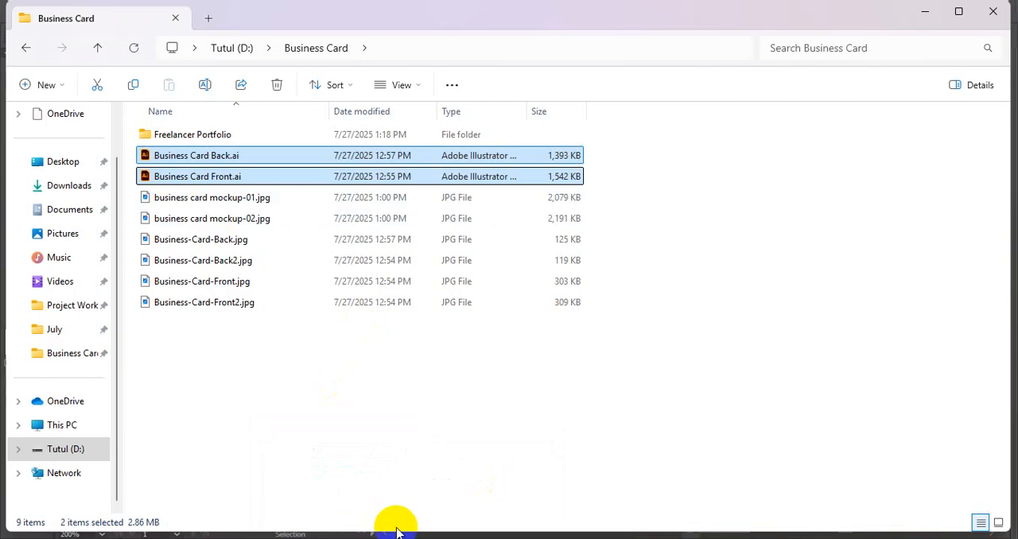
{"action": "mouse_move", "coordinate": [371, 499]}
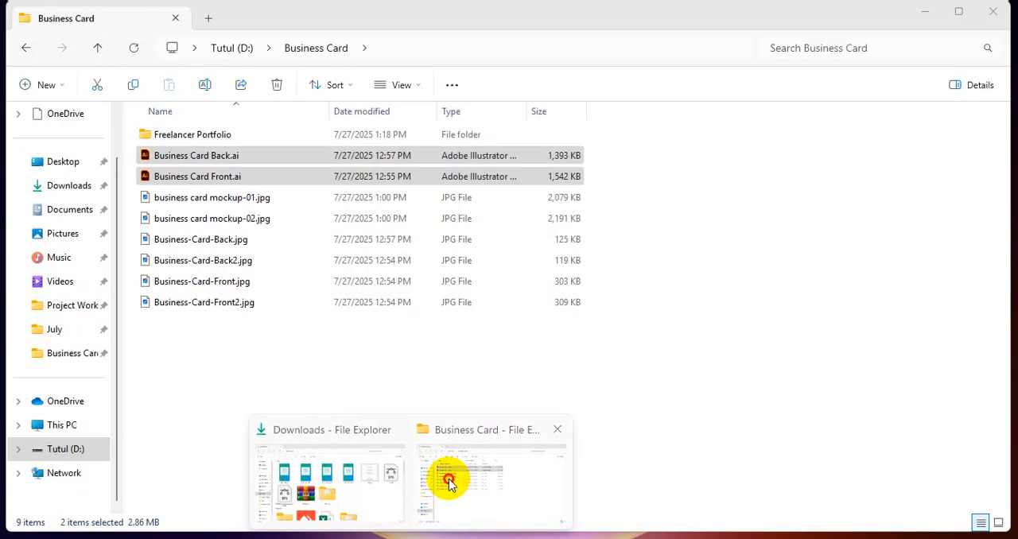
{"action": "left_click", "coordinate": [447, 479]}
{"action": "left_click", "coordinate": [24, 49]}
{"action": "left_click", "coordinate": [24, 49]}
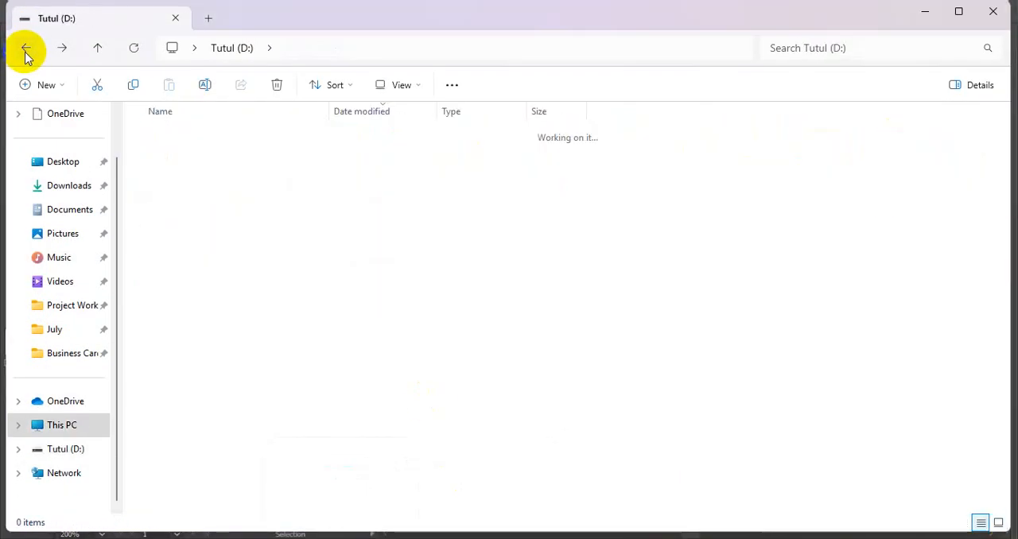
{"action": "left_click", "coordinate": [24, 49]}
{"action": "double_click", "coordinate": [244, 197]}
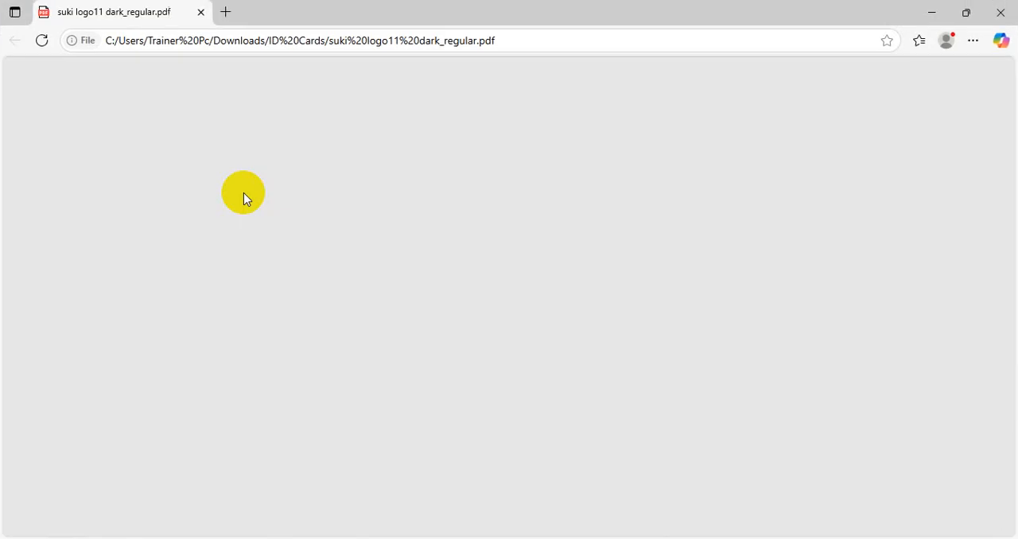
{"action": "scroll", "coordinate": [516, 282], "scroll_direction": "down", "scroll_amount": 4}
{"action": "scroll", "coordinate": [446, 278], "scroll_direction": "up", "scroll_amount": 3}
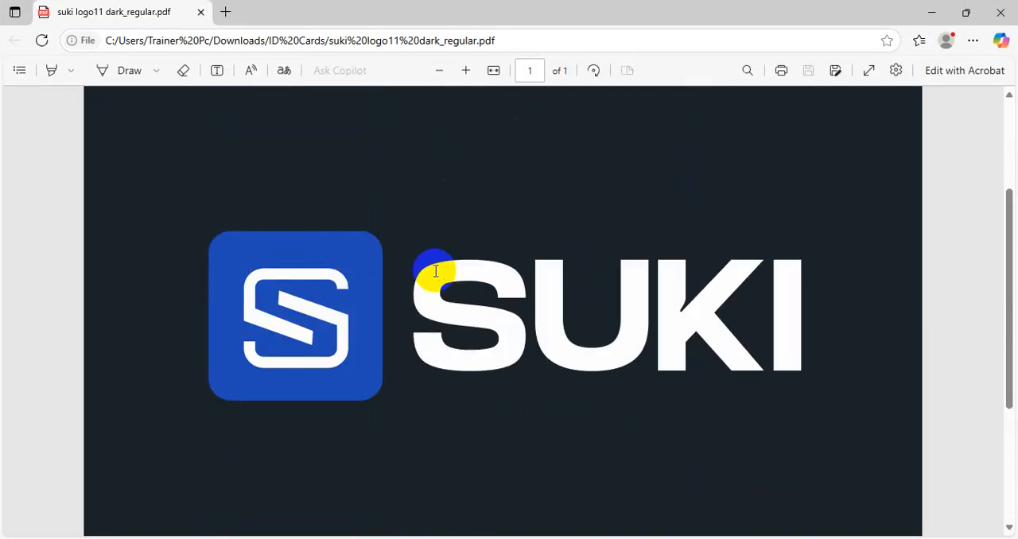
{"action": "left_click", "coordinate": [1000, 12]}
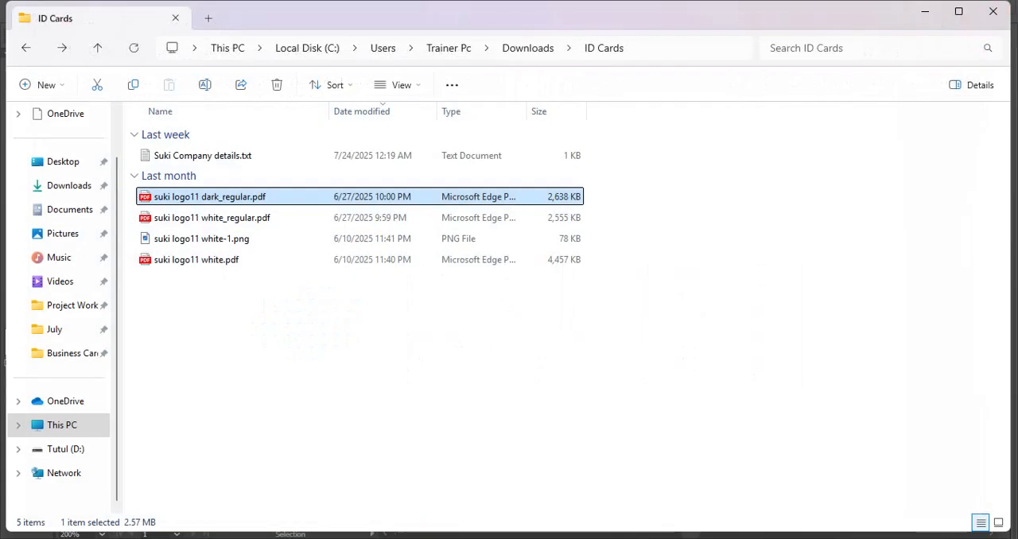
{"action": "key", "text": "alt+Tab"}
- Group the blue S icon and the dark SUKI lettering below the artboard into one logo
{"action": "left_click_drag", "start_coordinate": [435, 248], "coordinate": [409, 363]}
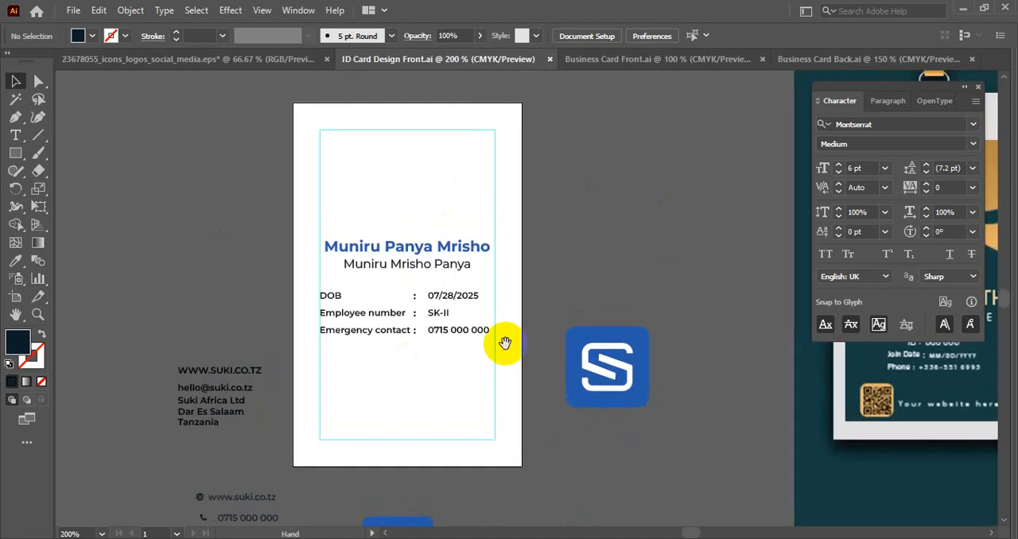
{"action": "left_click_drag", "start_coordinate": [504, 341], "coordinate": [489, 371]}
{"action": "scroll", "coordinate": [477, 222], "scroll_direction": "down", "scroll_amount": 1}
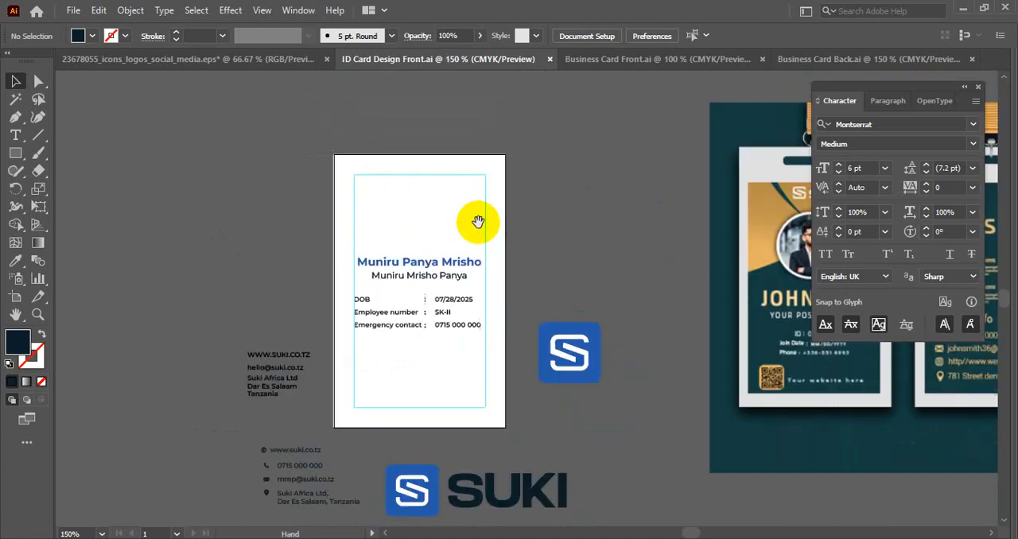
{"action": "left_click_drag", "start_coordinate": [478, 222], "coordinate": [491, 175]}
{"action": "left_click", "coordinate": [511, 442]}
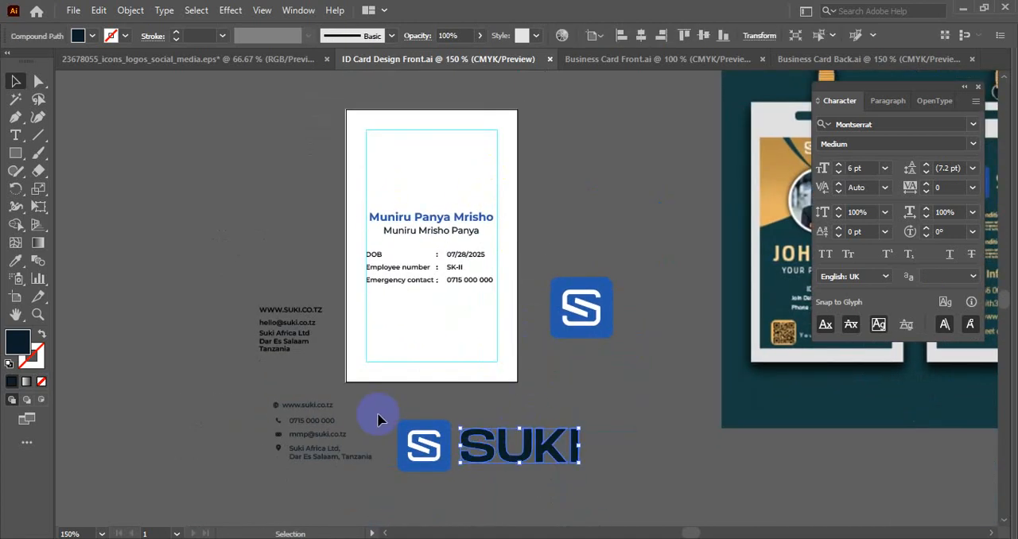
{"action": "left_click_drag", "start_coordinate": [619, 471], "coordinate": [620, 473]}
{"action": "key", "text": "ctrl+g"}
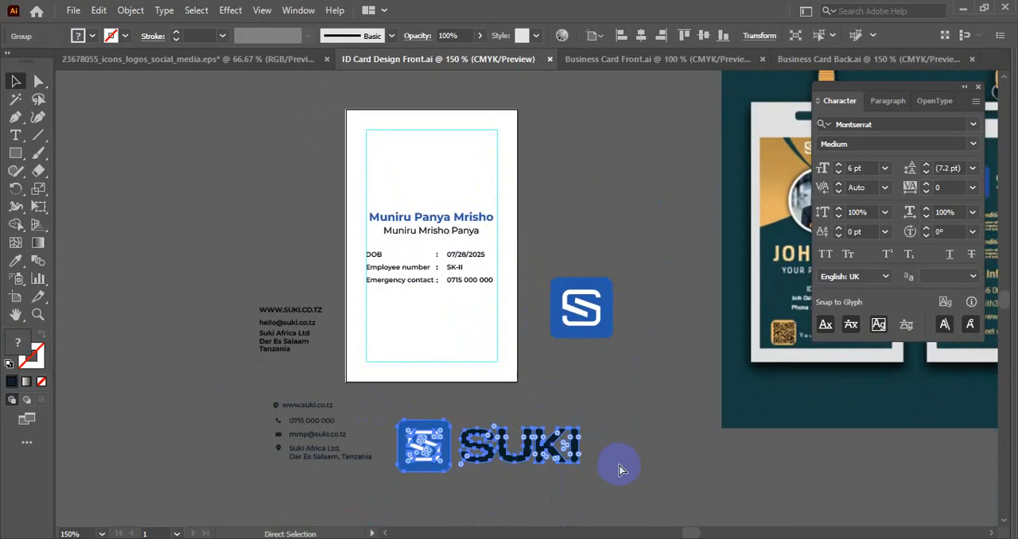
- Examine the layout of the front and back cards in the reference ID card mockup
{"action": "left_click_drag", "start_coordinate": [488, 472], "coordinate": [228, 209]}
{"action": "left_click_drag", "start_coordinate": [624, 193], "coordinate": [260, 236]}
{"action": "left_click_drag", "start_coordinate": [580, 275], "coordinate": [507, 287]}
{"action": "scroll", "coordinate": [386, 250], "scroll_direction": "up", "scroll_amount": 1}
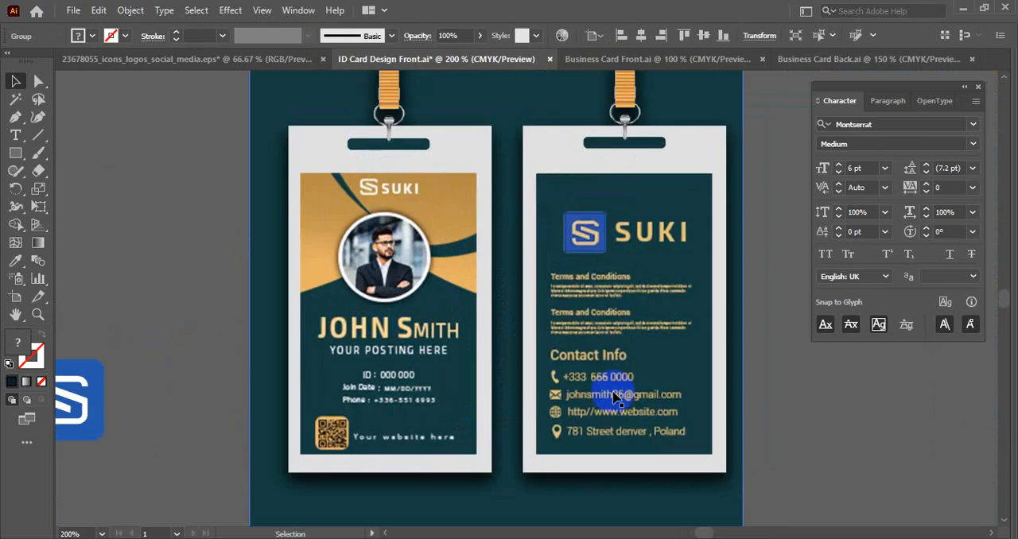
{"action": "scroll", "coordinate": [679, 385], "scroll_direction": "down", "scroll_amount": 1}
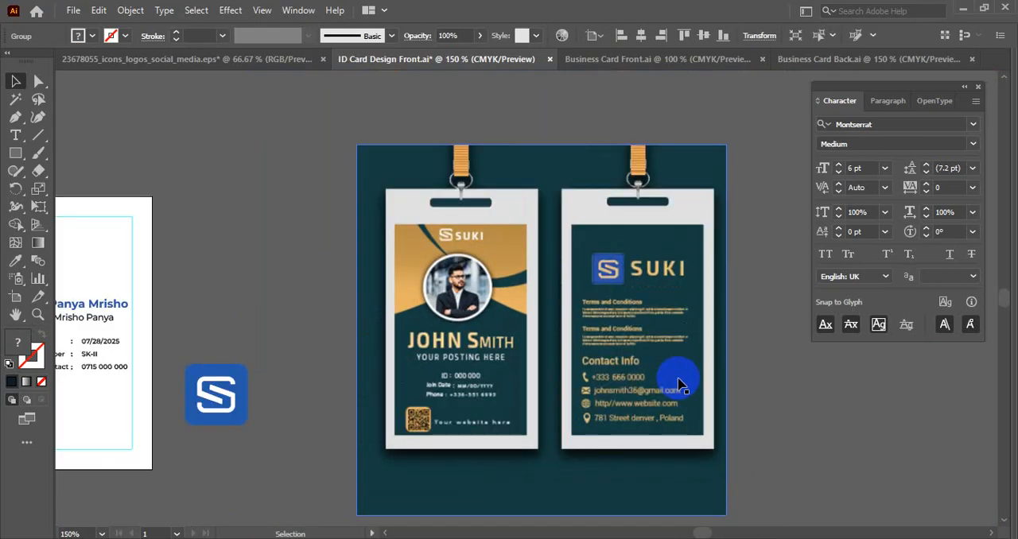
{"action": "scroll", "coordinate": [469, 397], "scroll_direction": "up", "scroll_amount": 1}
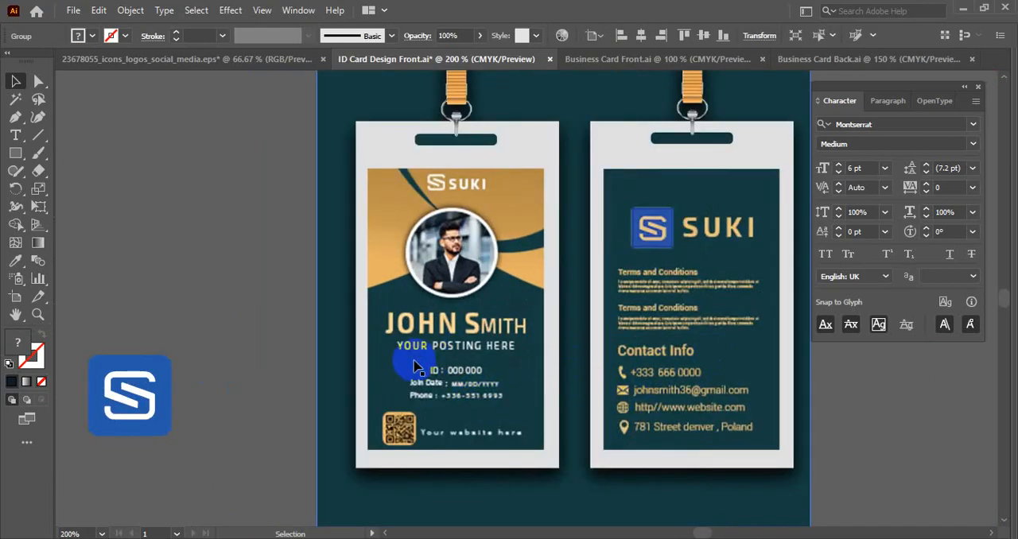
- Compare the ID card's current text layout with the front card in the reference mockup
{"action": "scroll", "coordinate": [459, 351], "scroll_direction": "down", "scroll_amount": 1}
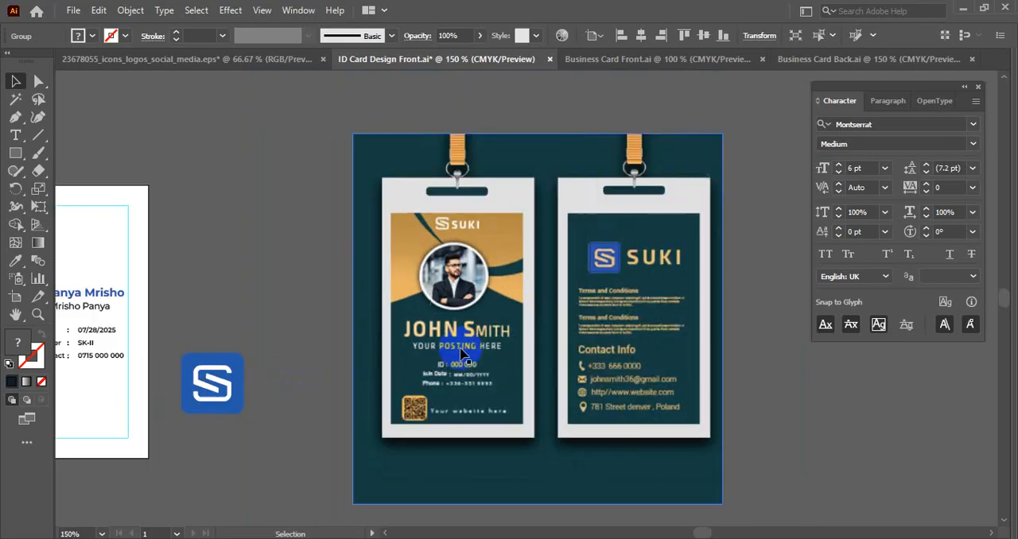
{"action": "left_click_drag", "start_coordinate": [335, 372], "coordinate": [716, 362]}
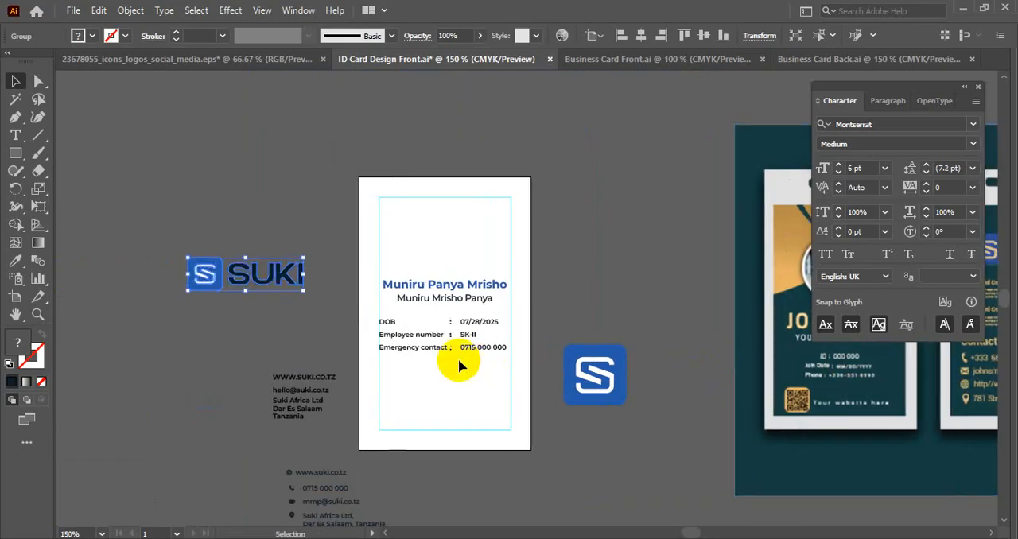
{"action": "left_click_drag", "start_coordinate": [576, 355], "coordinate": [295, 332]}
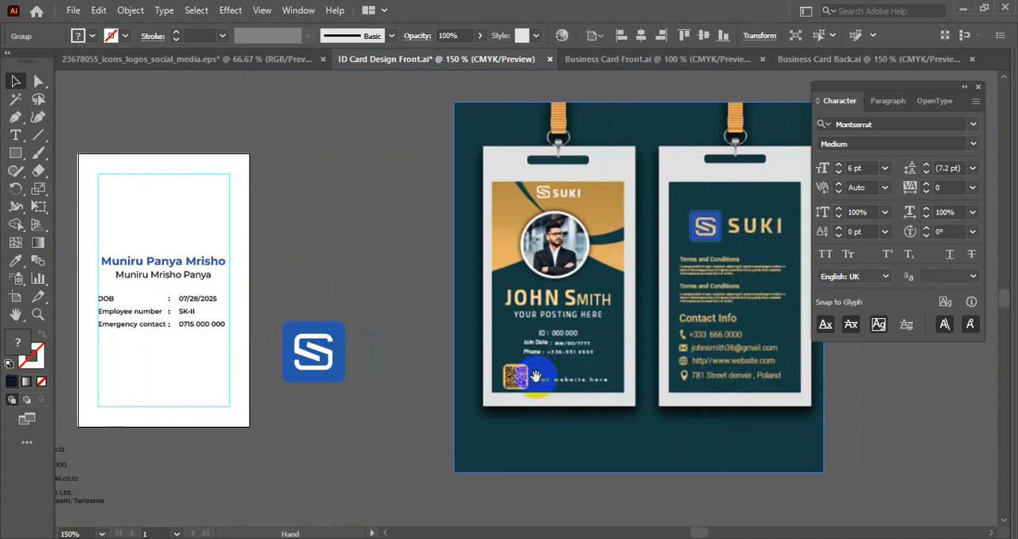
{"action": "left_click_drag", "start_coordinate": [243, 411], "coordinate": [453, 390]}
{"action": "left_click_drag", "start_coordinate": [406, 352], "coordinate": [324, 426]}
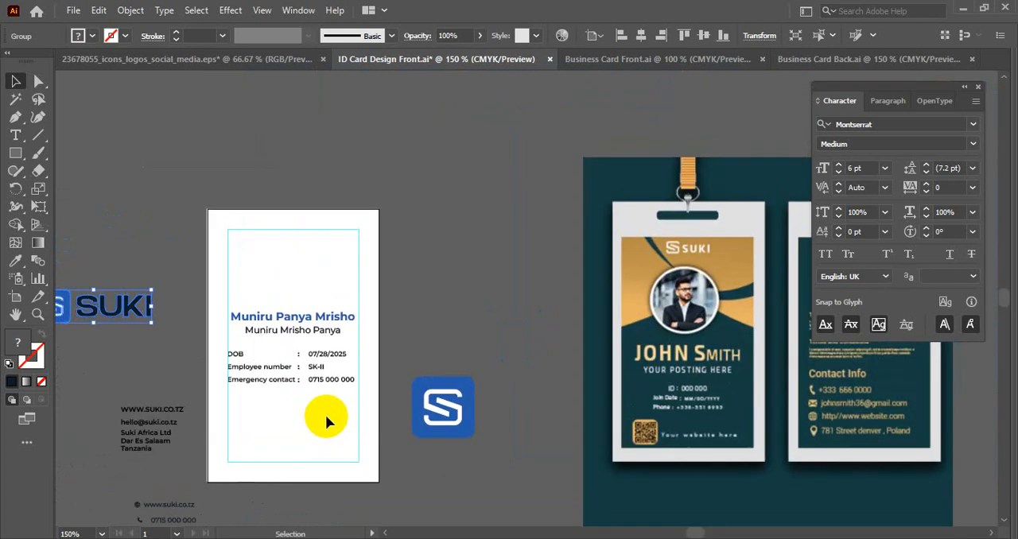
{"action": "scroll", "coordinate": [326, 415], "scroll_direction": "down", "scroll_amount": 1}
{"action": "scroll", "coordinate": [314, 374], "scroll_direction": "up", "scroll_amount": 1}
{"action": "left_click_drag", "start_coordinate": [318, 299], "coordinate": [313, 257]}
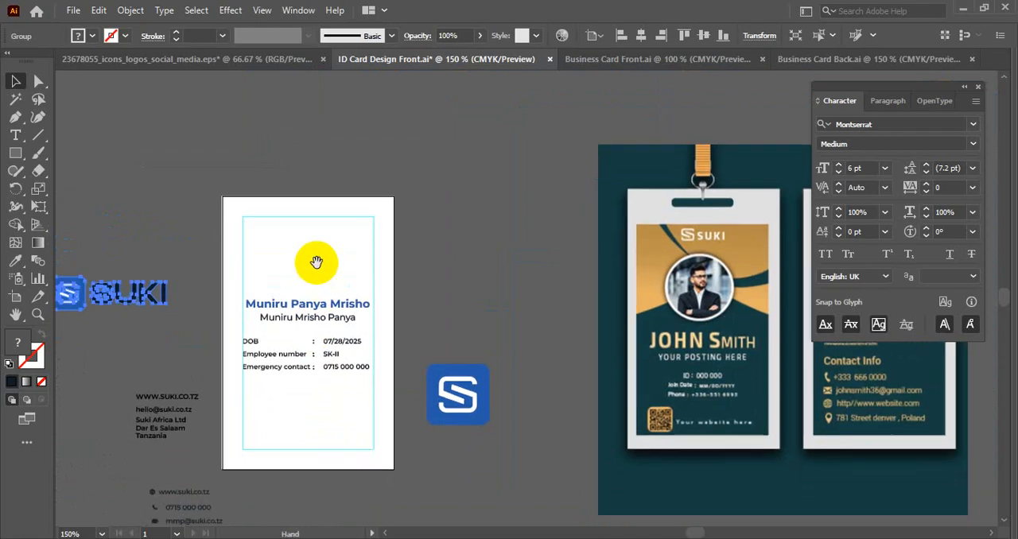
- Move the name and employee details block lower within the ID card's margin guides and save the document
{"action": "left_click_drag", "start_coordinate": [236, 270], "coordinate": [375, 370]}
{"action": "left_click_drag", "start_coordinate": [346, 303], "coordinate": [346, 362]}
{"action": "left_click", "coordinate": [346, 285]}
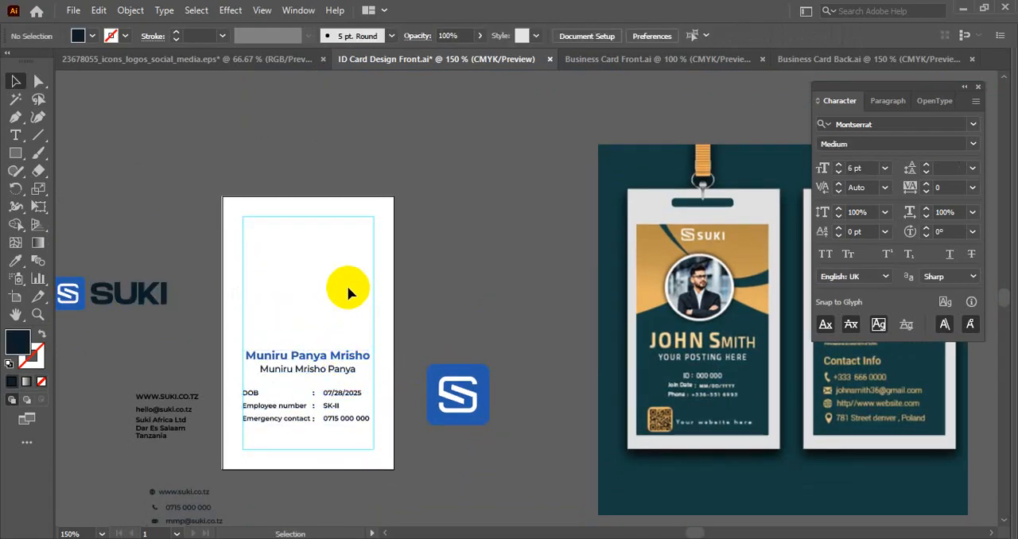
{"action": "left_click_drag", "start_coordinate": [389, 266], "coordinate": [561, 280]}
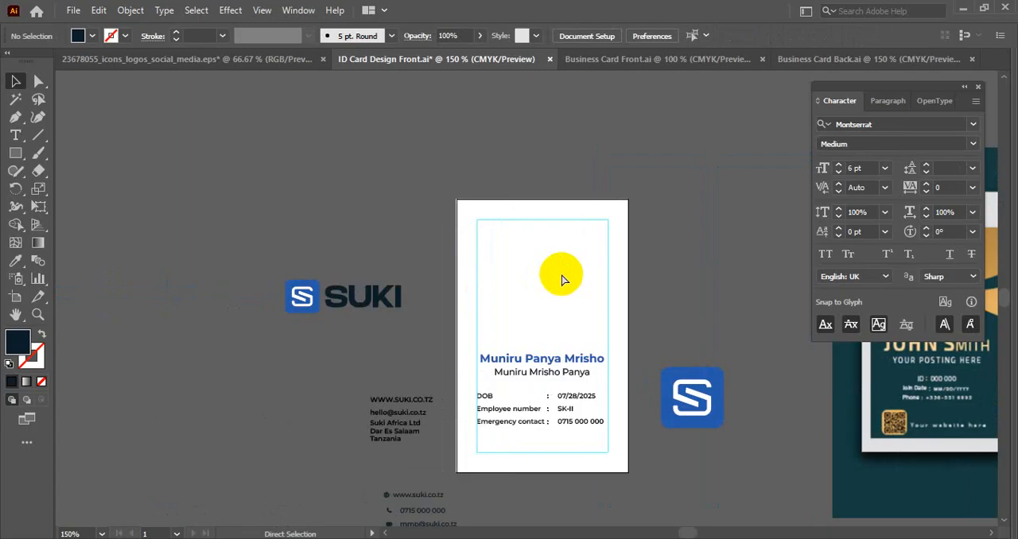
- Duplicate the blue icon and SUKI logo into the empty canvas area above and to the left of the original
{"action": "scroll", "coordinate": [340, 334], "scroll_direction": "up", "scroll_amount": 2}
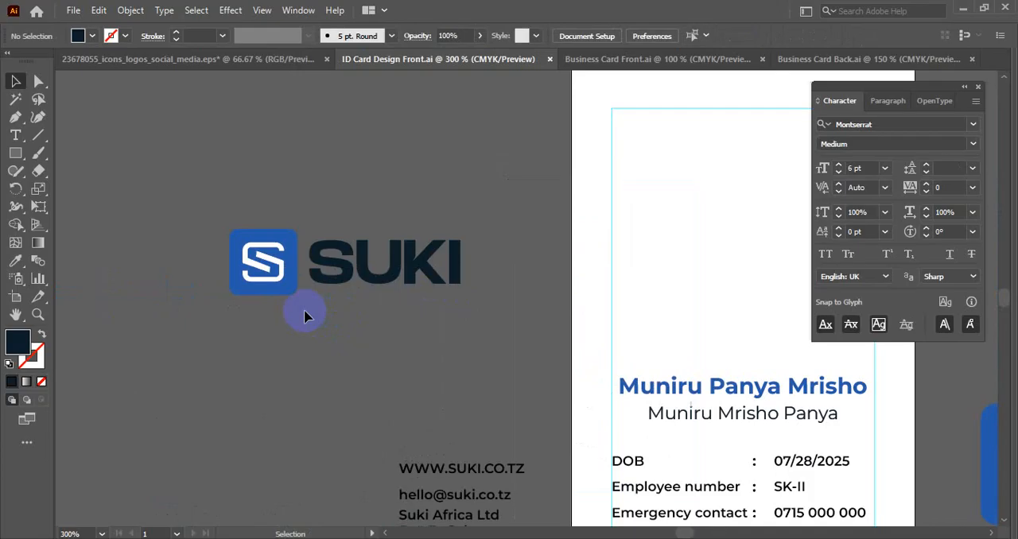
{"action": "left_click", "coordinate": [268, 280]}
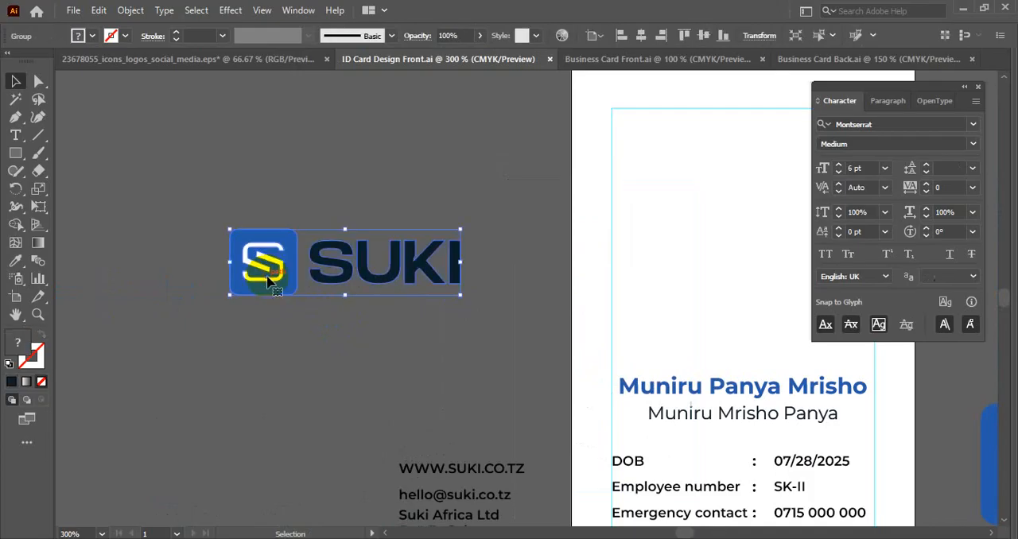
{"action": "right_click", "coordinate": [268, 280]}
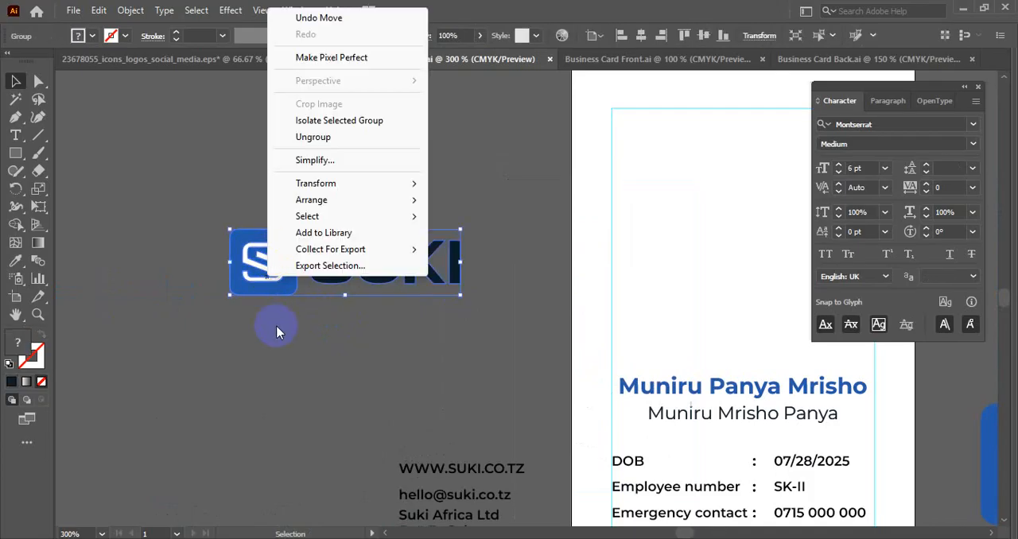
{"action": "left_click", "coordinate": [278, 331]}
{"action": "scroll", "coordinate": [318, 325], "scroll_direction": "down", "scroll_amount": 1}
{"action": "left_click_drag", "start_coordinate": [317, 325], "coordinate": [586, 314]}
{"action": "left_click_drag", "start_coordinate": [555, 272], "coordinate": [214, 151]}
- Ungroup the duplicated logo and delete its dark SUKI lettering, keeping only the icon
{"action": "right_click", "coordinate": [213, 151]}
{"action": "left_click", "coordinate": [266, 277]}
{"action": "left_click", "coordinate": [267, 167]}
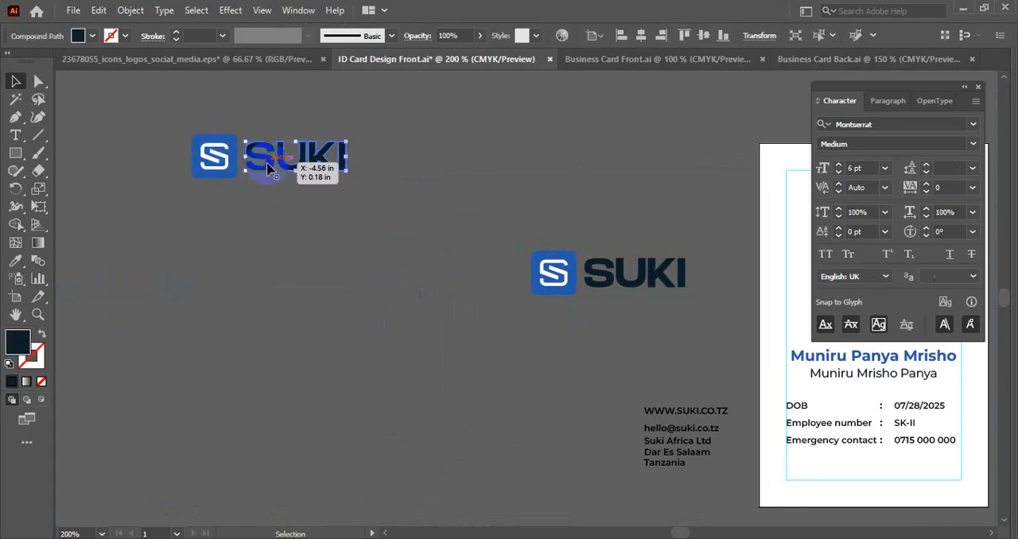
{"action": "key", "text": "Delete"}
- Move the remaining blue S icon a little to the right and ungroup it
{"action": "scroll", "coordinate": [204, 163], "scroll_direction": "up", "scroll_amount": 2}
{"action": "left_click_drag", "start_coordinate": [204, 163], "coordinate": [260, 233]}
{"action": "left_click", "coordinate": [283, 208]}
{"action": "left_click_drag", "start_coordinate": [283, 199], "coordinate": [439, 193]}
{"action": "right_click", "coordinate": [439, 192]}
{"action": "left_click", "coordinate": [516, 327]}
{"action": "left_click", "coordinate": [391, 326]}
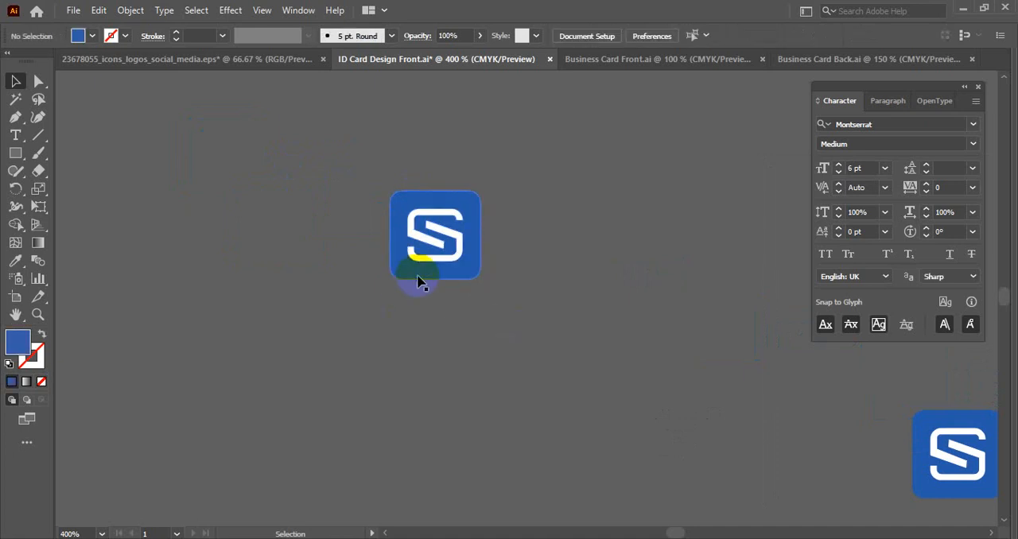
- Pull the blue square away from the white S symbol and ungroup the symbol into separate strokes
{"action": "left_click_drag", "start_coordinate": [420, 276], "coordinate": [217, 320]}
{"action": "left_click", "coordinate": [419, 233]}
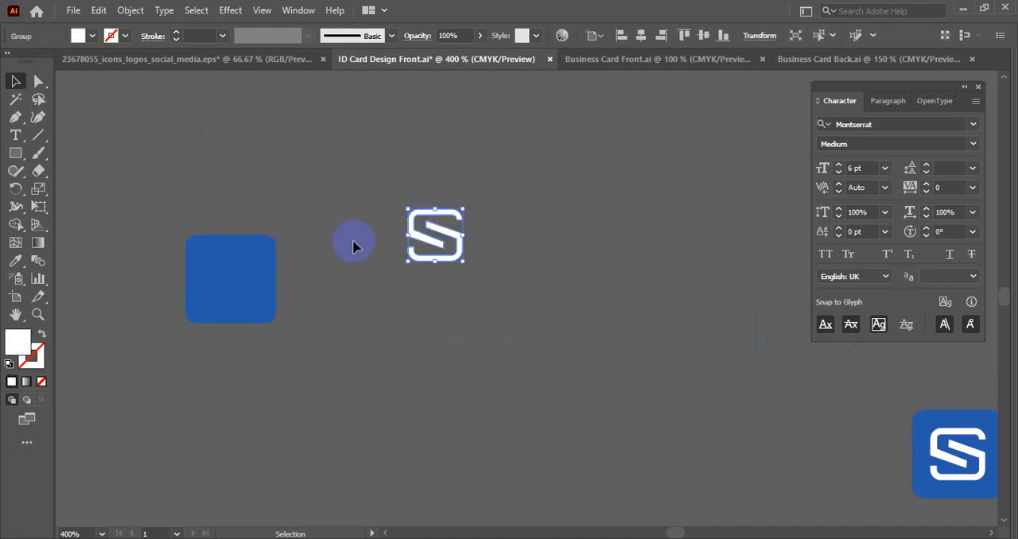
{"action": "right_click", "coordinate": [378, 238]}
{"action": "left_click", "coordinate": [423, 368]}
{"action": "left_click", "coordinate": [322, 347]}
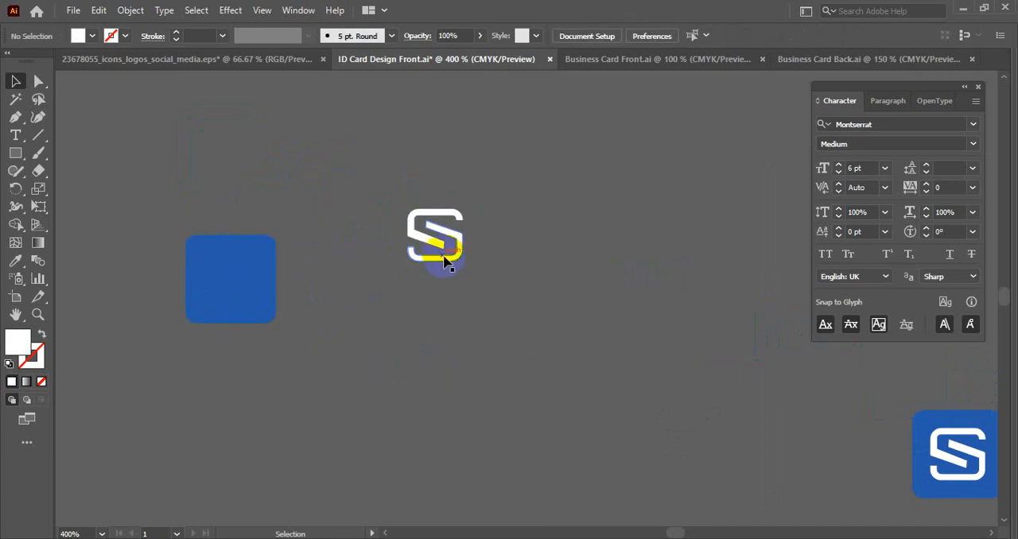
- Enlarge the lower stroke of the white S and place it over the upper part of the ID card artboard
{"action": "left_click", "coordinate": [452, 256]}
{"action": "scroll", "coordinate": [453, 256], "scroll_direction": "down", "scroll_amount": 2}
{"action": "left_click_drag", "start_coordinate": [508, 286], "coordinate": [330, 321]}
{"action": "scroll", "coordinate": [277, 315], "scroll_direction": "down", "scroll_amount": 1}
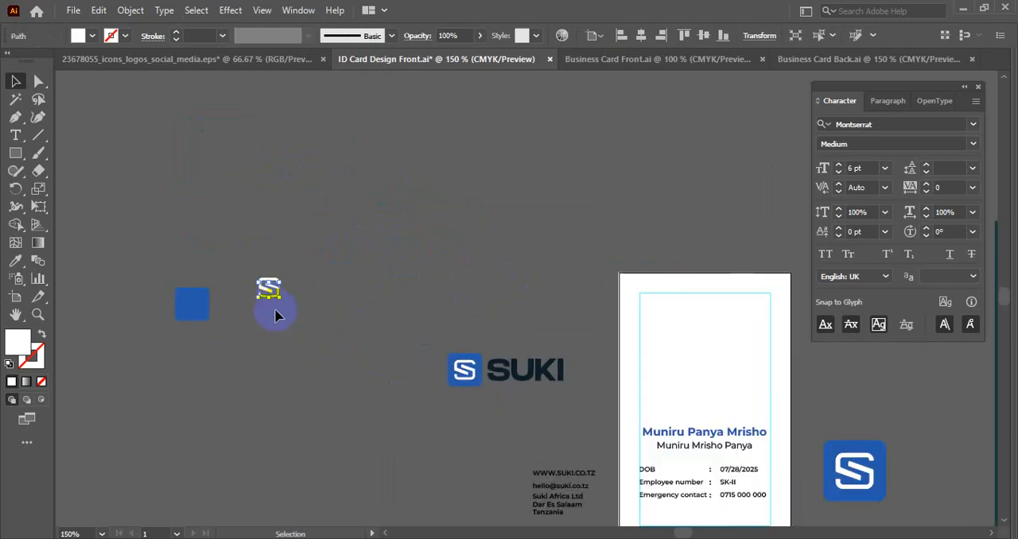
{"action": "left_click_drag", "start_coordinate": [276, 296], "coordinate": [667, 329]}
- Recolor the enlarged S stroke with the logo's blue using the Eyedropper
{"action": "key", "text": "i"}
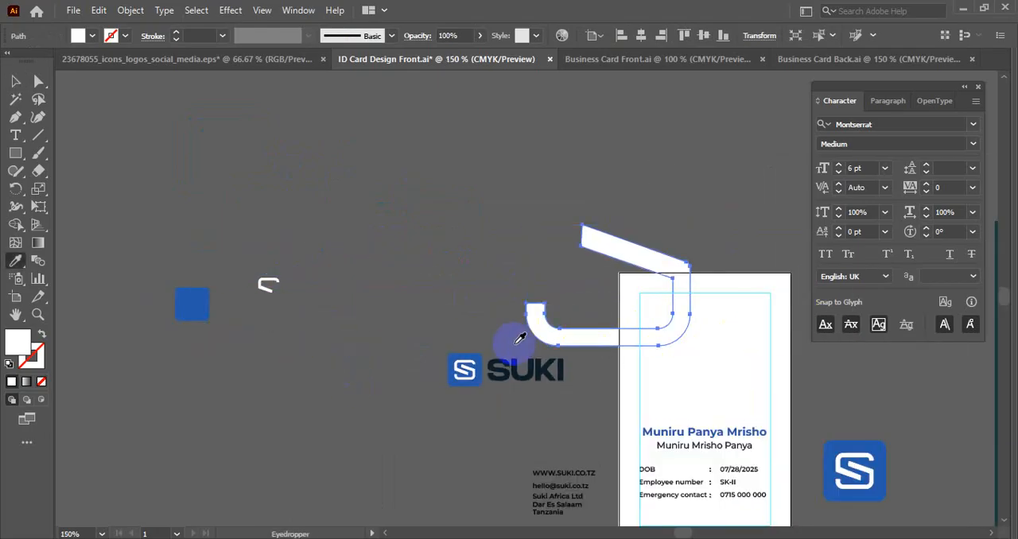
{"action": "left_click", "coordinate": [477, 356]}
{"action": "key", "text": "v"}
{"action": "left_click", "coordinate": [487, 258]}
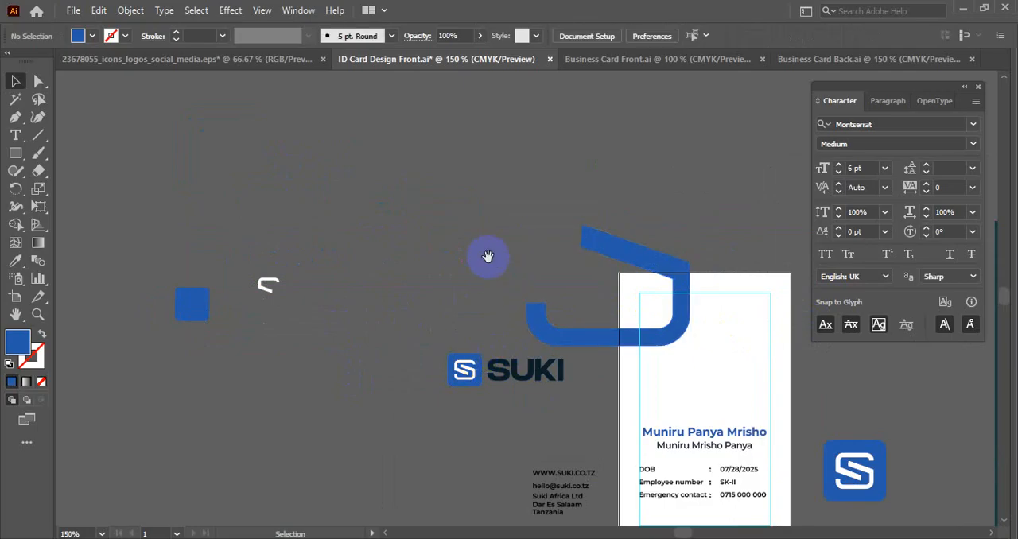
- Rotate the blue stroke about 30 degrees clockwise and enlarge it across the upper card, with its corner meeting the card's right edge
{"action": "left_click_drag", "start_coordinate": [487, 257], "coordinate": [277, 186]}
{"action": "left_click", "coordinate": [417, 171]}
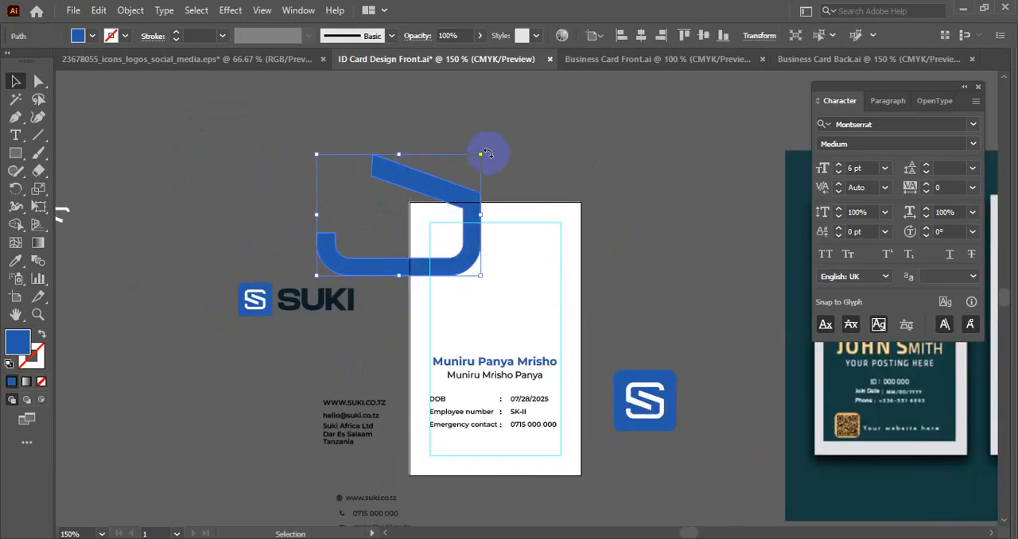
{"action": "left_click_drag", "start_coordinate": [487, 153], "coordinate": [520, 183]}
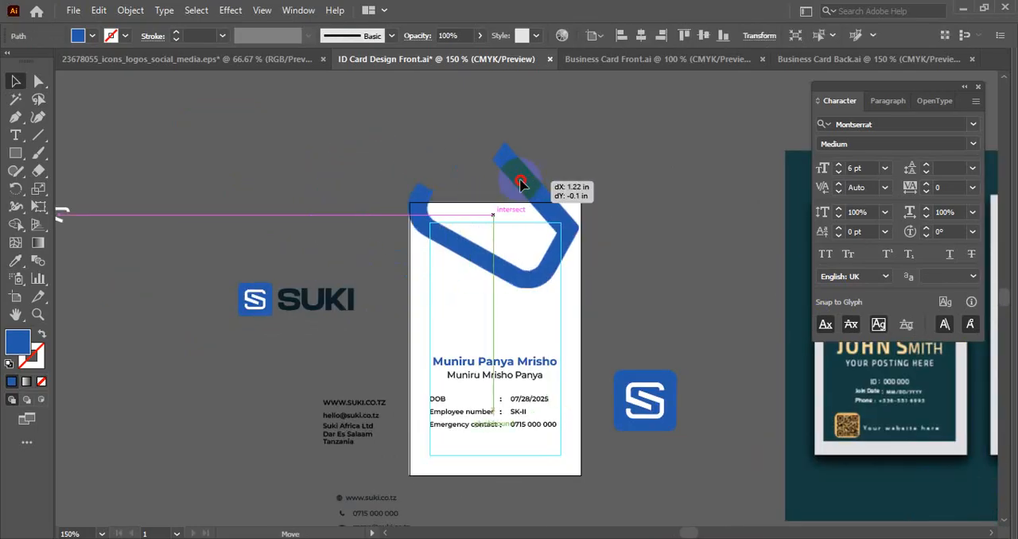
{"action": "left_click_drag", "start_coordinate": [567, 238], "coordinate": [613, 277]}
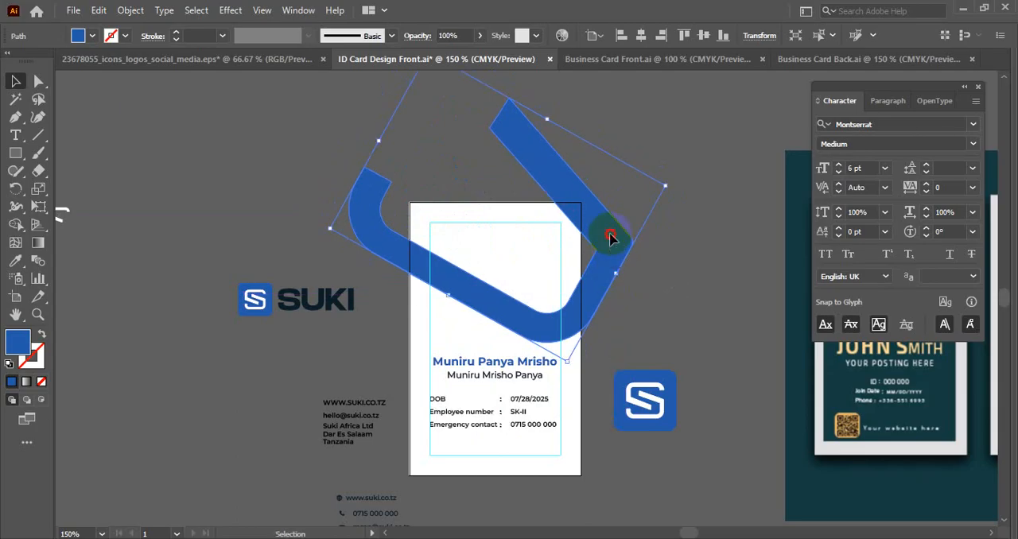
{"action": "left_click_drag", "start_coordinate": [609, 230], "coordinate": [558, 237]}
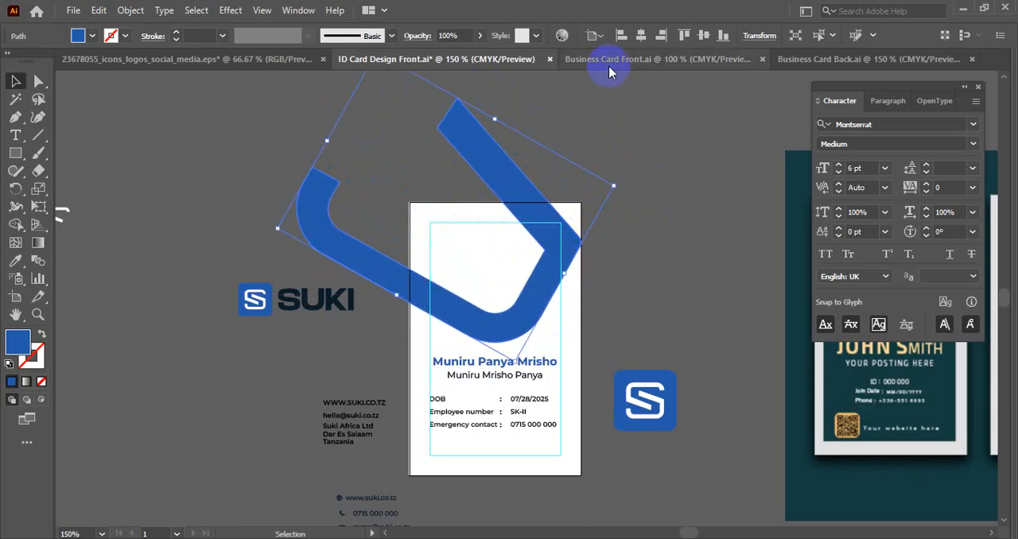
{"action": "left_click", "coordinate": [660, 221]}
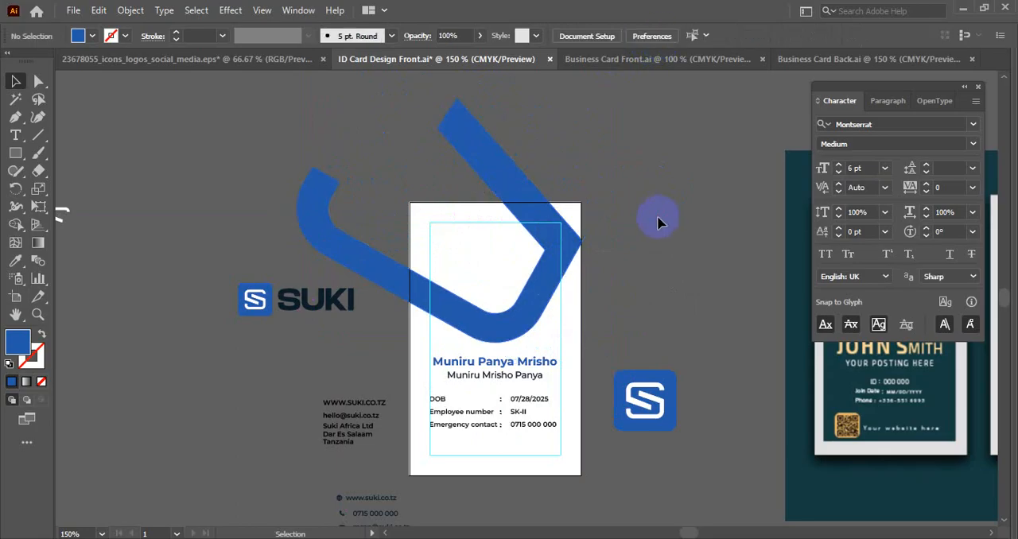
{"action": "left_click", "coordinate": [569, 235]}
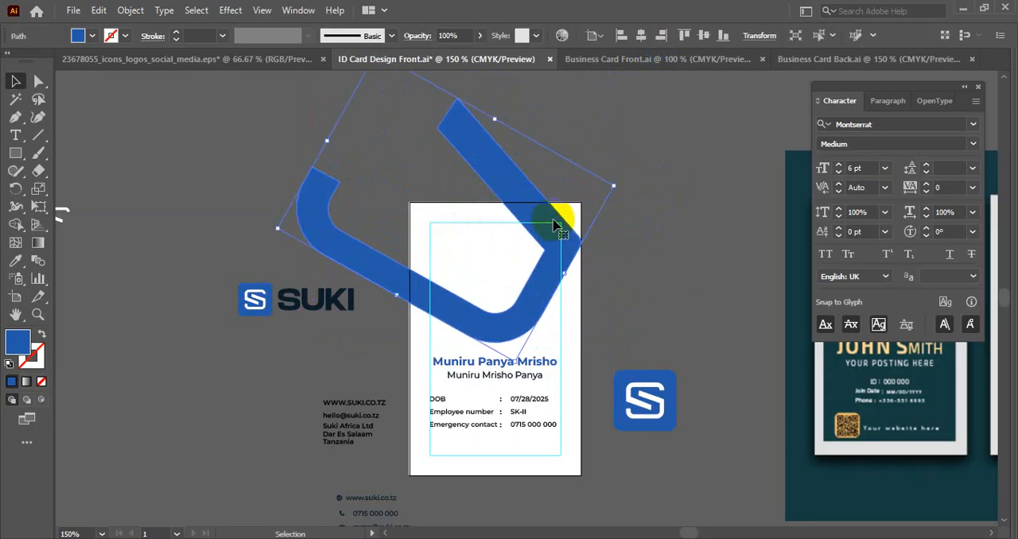
{"action": "left_click", "coordinate": [131, 10]}
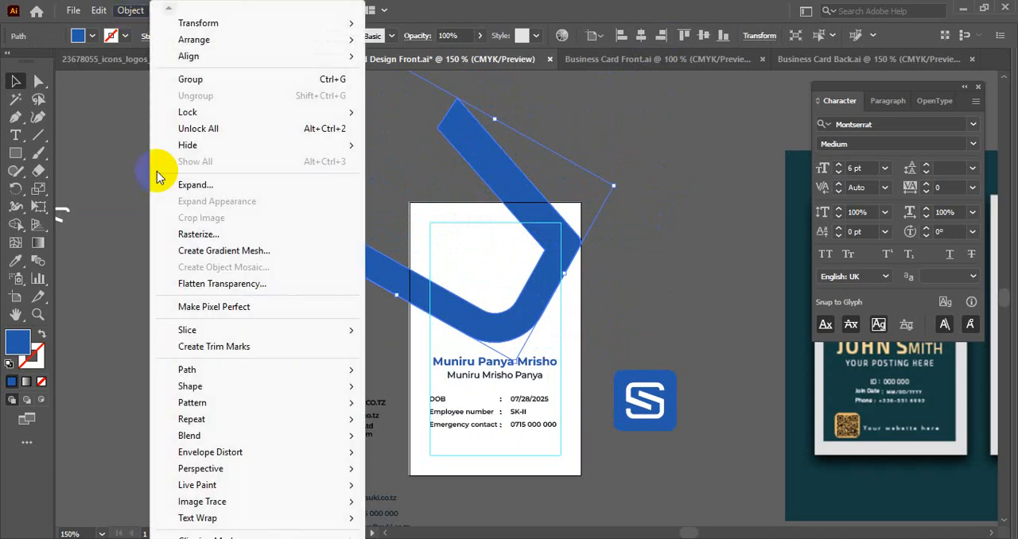
{"action": "mouse_move", "coordinate": [191, 371]}
{"action": "left_click", "coordinate": [415, 425]}
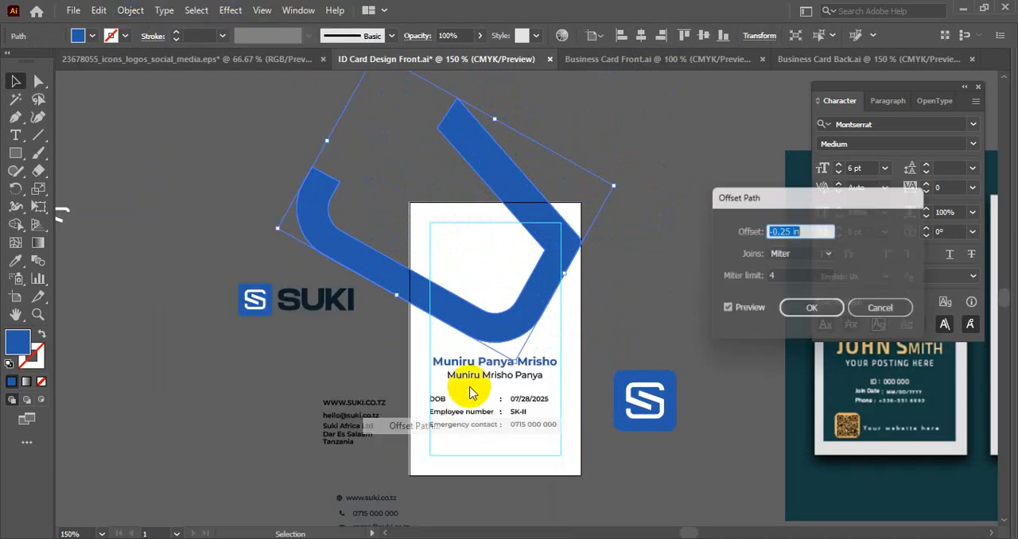
{"action": "scroll", "coordinate": [800, 230], "scroll_direction": "up", "scroll_amount": 1}
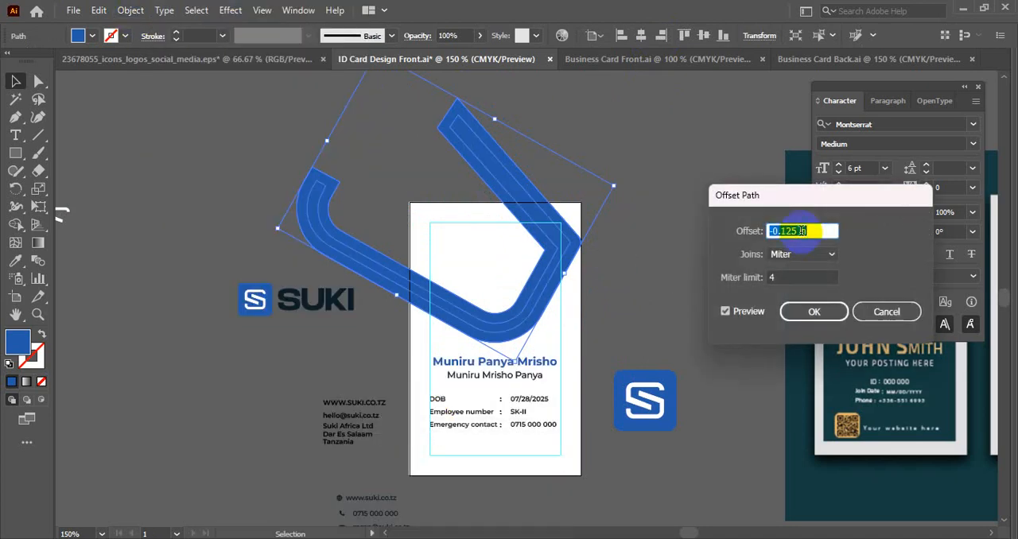
{"action": "scroll", "coordinate": [801, 231], "scroll_direction": "up", "scroll_amount": 1}
{"action": "scroll", "coordinate": [800, 230], "scroll_direction": "down", "scroll_amount": 2}
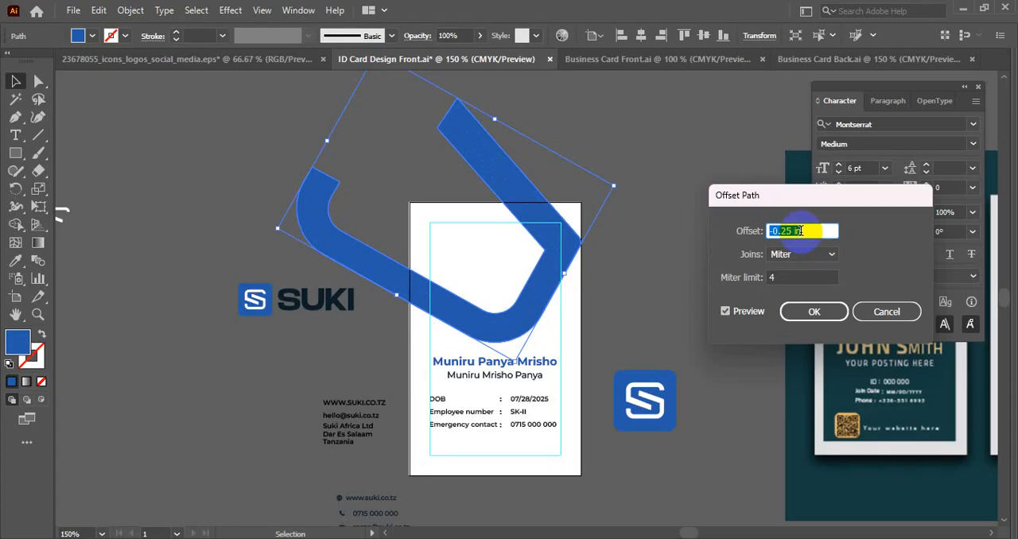
{"action": "scroll", "coordinate": [800, 231], "scroll_direction": "down", "scroll_amount": 1}
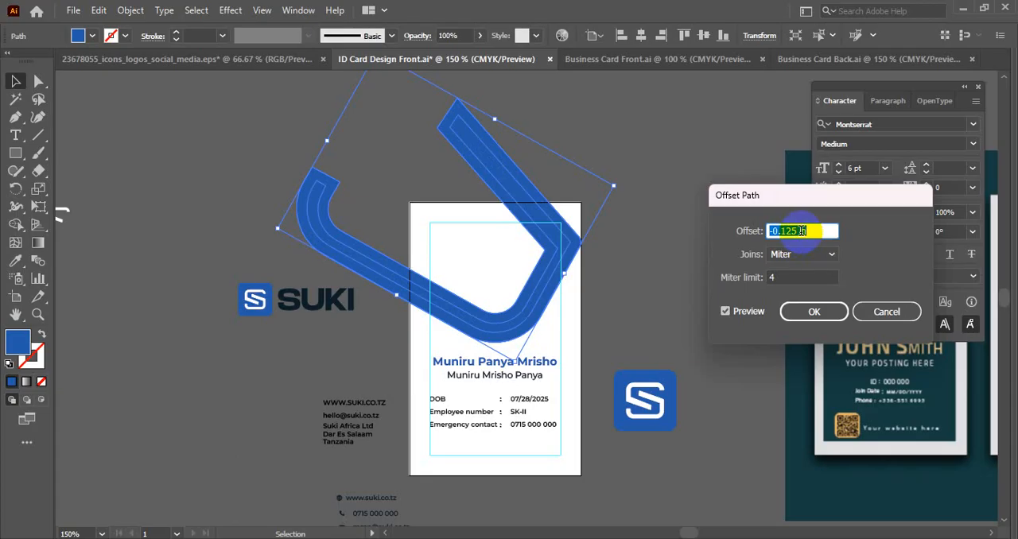
{"action": "left_click", "coordinate": [883, 310]}
{"action": "left_click", "coordinate": [604, 257]}
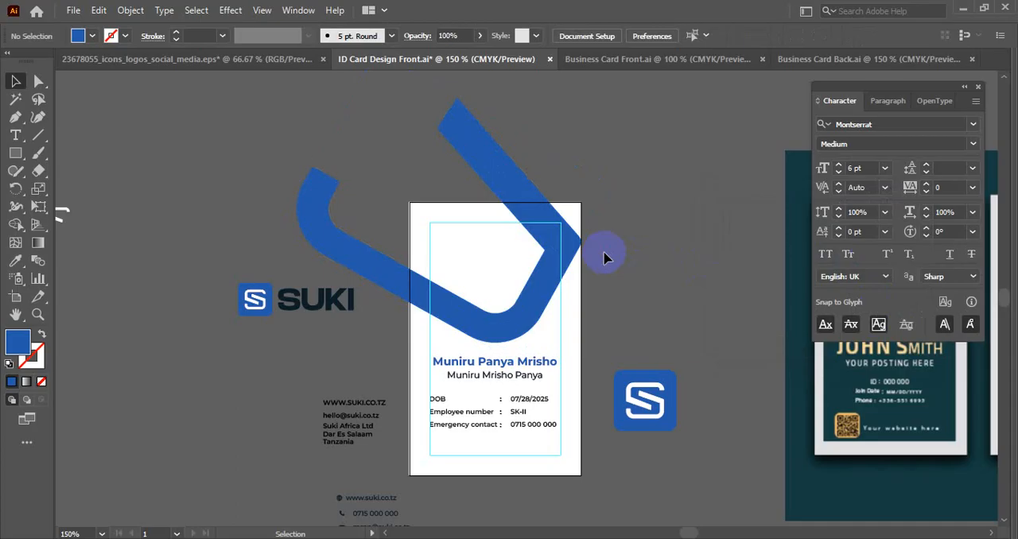
- Show the rulers and change the document's measurement units to pixels
{"action": "right_click", "coordinate": [598, 276]}
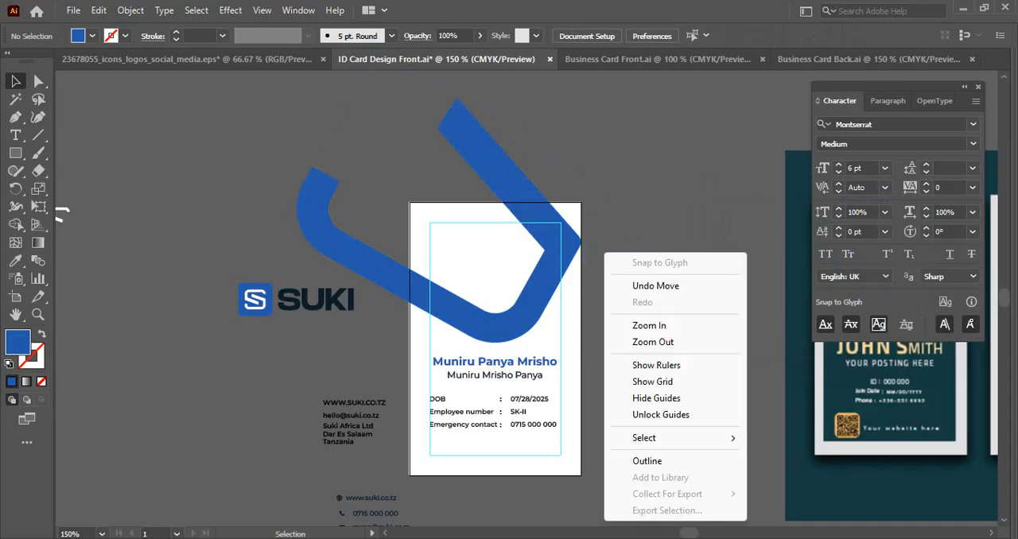
{"action": "left_click", "coordinate": [191, 255]}
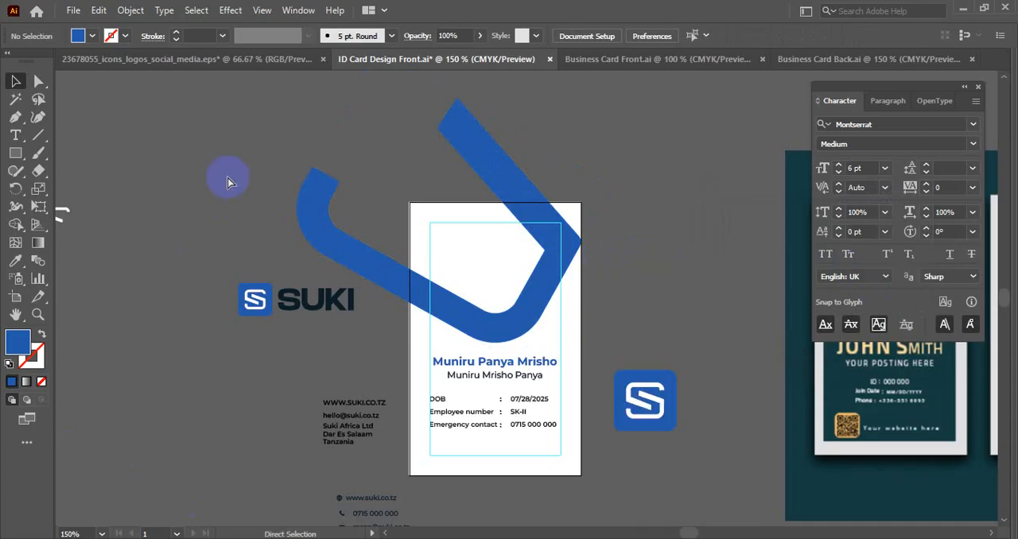
{"action": "right_click", "coordinate": [337, 77]}
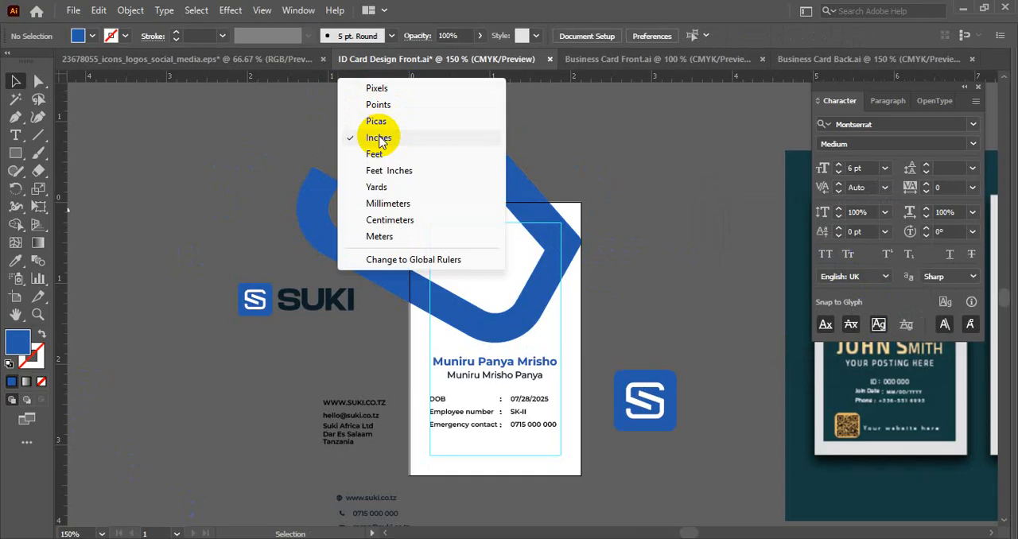
{"action": "left_click", "coordinate": [377, 88]}
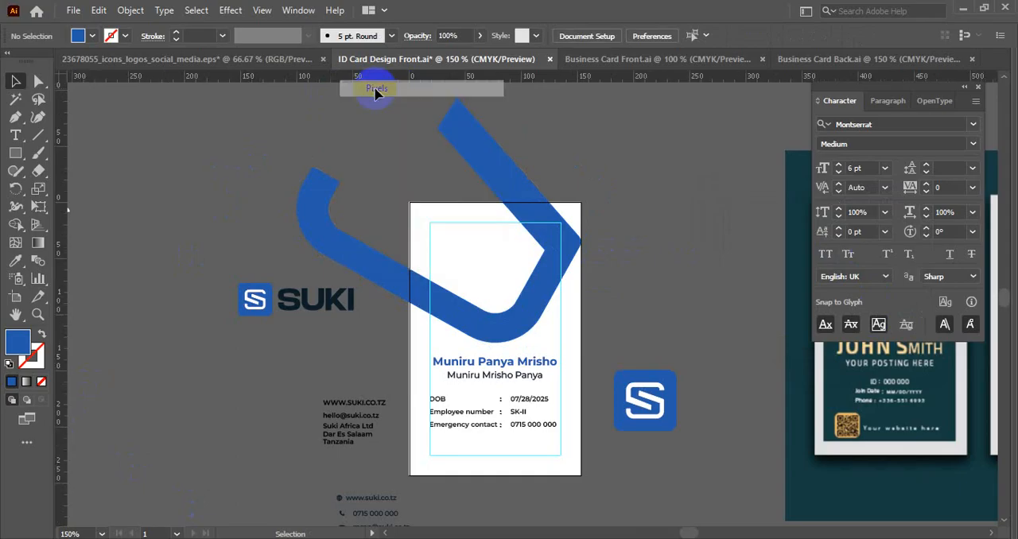
- Create an inner copy of the blue stroke with Offset Path at -5 px
{"action": "left_click", "coordinate": [481, 179]}
{"action": "left_click", "coordinate": [130, 11]}
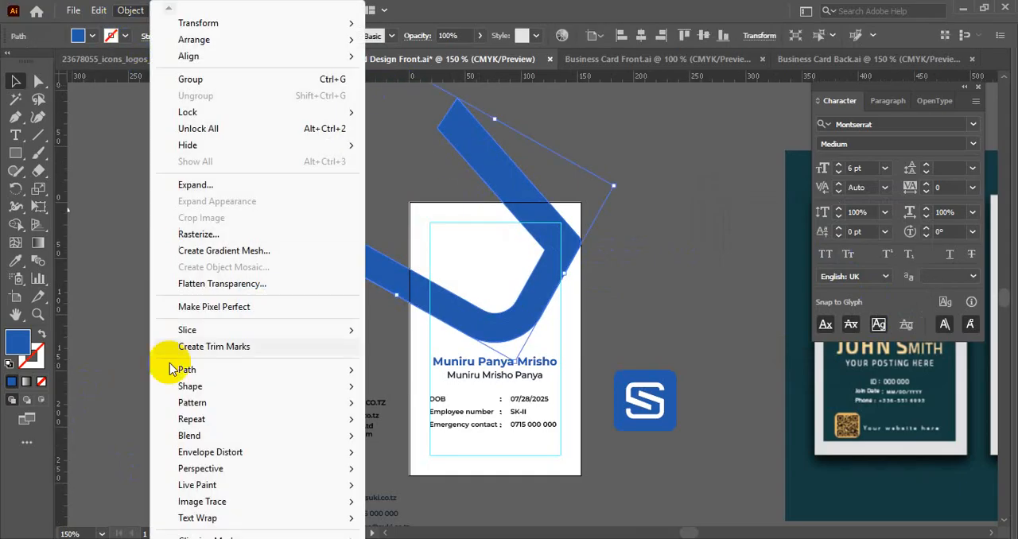
{"action": "mouse_move", "coordinate": [283, 370]}
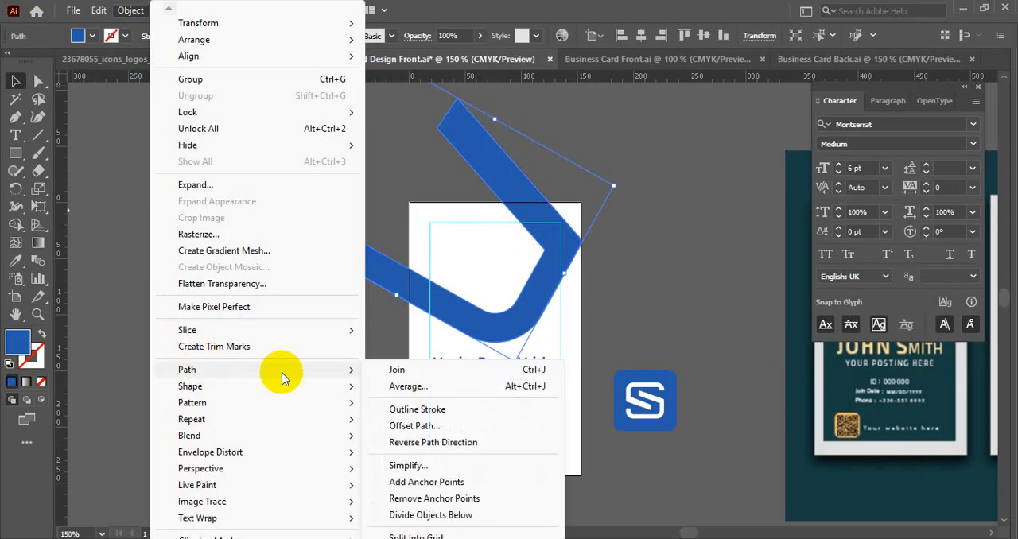
{"action": "left_click", "coordinate": [406, 420]}
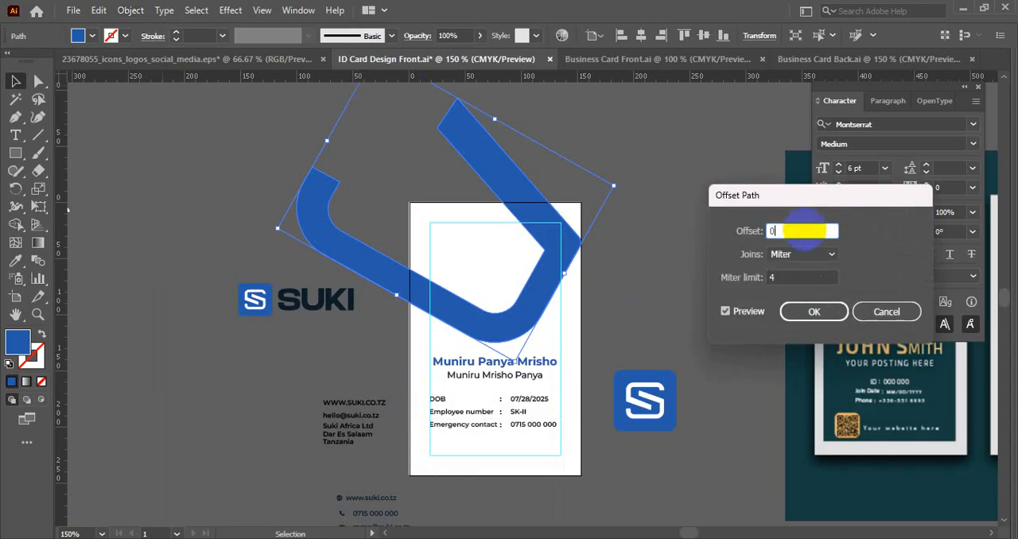
{"action": "type", "text": "0"}
{"action": "key", "text": "Down"}
{"action": "key", "text": "Down"}
{"action": "key", "text": "Down"}
{"action": "key", "text": "Down"}
{"action": "key", "text": "Down"}
{"action": "key", "text": "Down"}
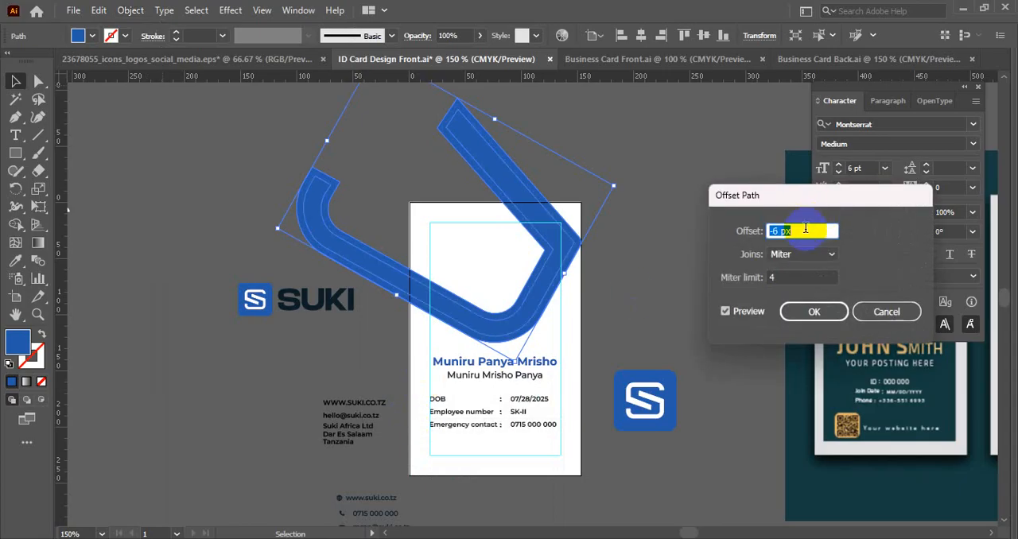
{"action": "key", "text": "Down"}
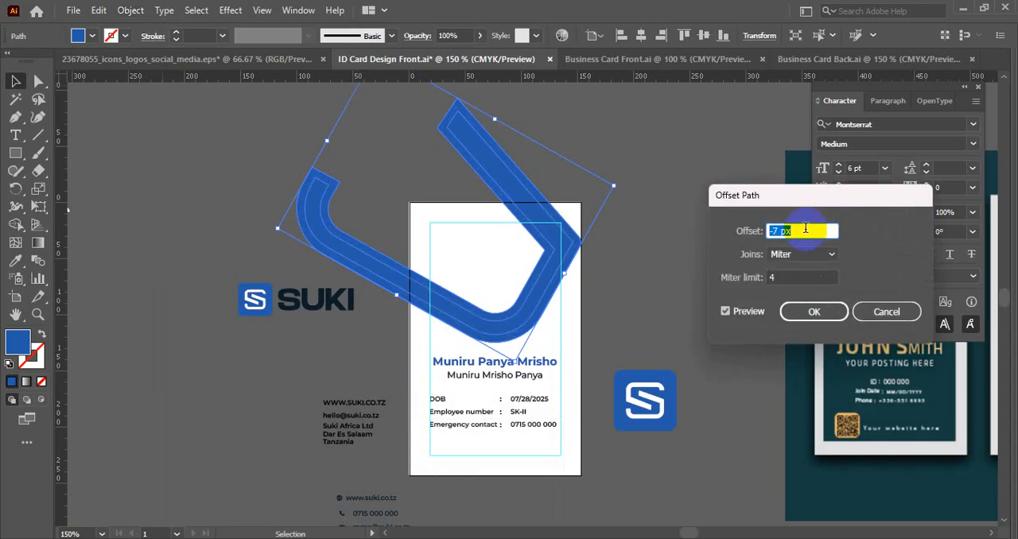
{"action": "key", "text": "Up"}
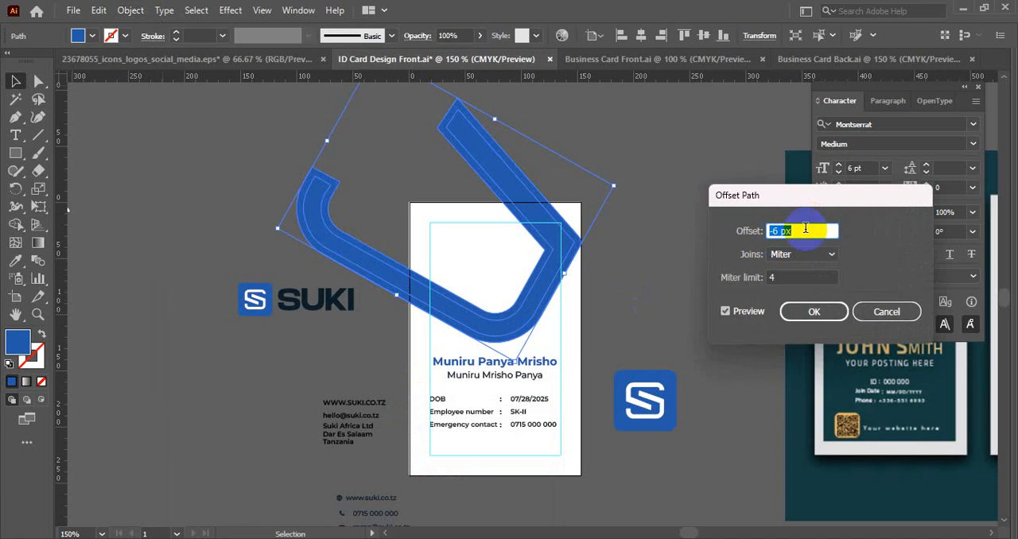
{"action": "key", "text": "Up"}
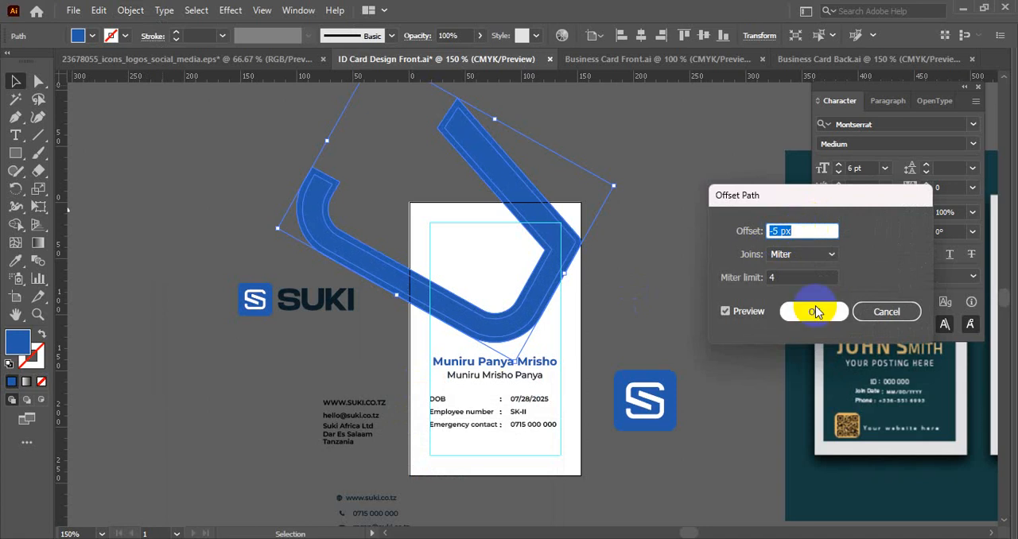
{"action": "left_click", "coordinate": [818, 314]}
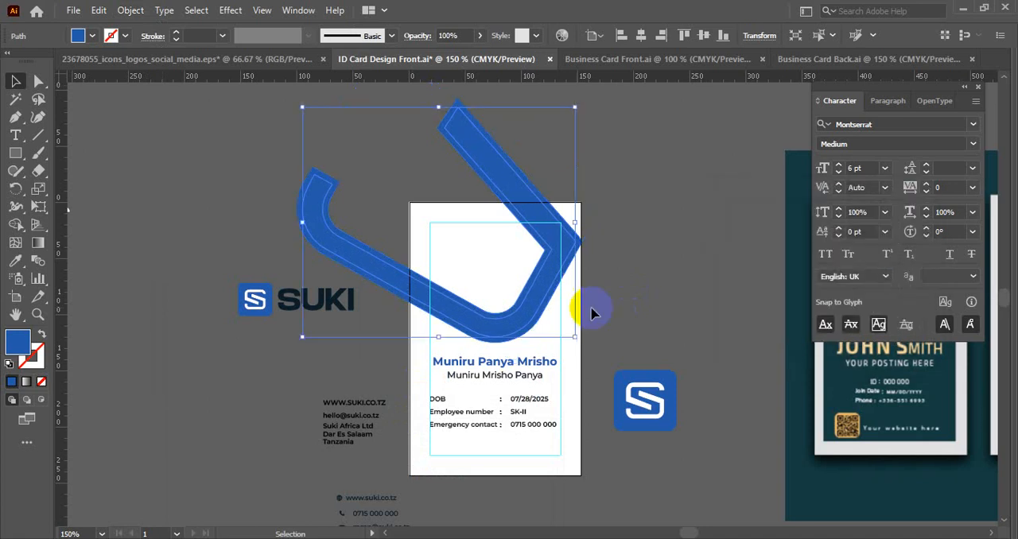
- Delete the original thick blue stroke, keeping only the thinner offset copy
{"action": "left_click", "coordinate": [201, 263]}
{"action": "left_click", "coordinate": [328, 203]}
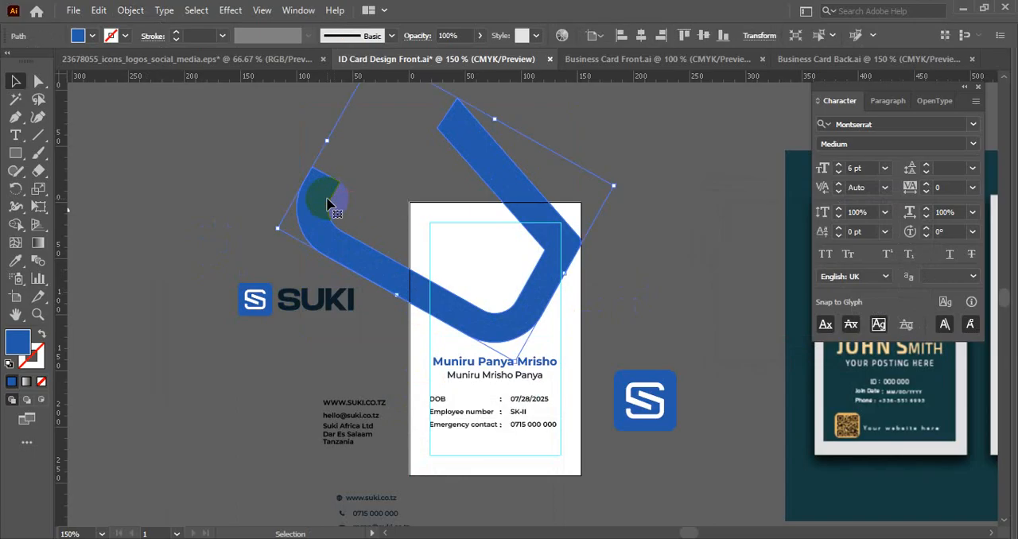
{"action": "key", "text": "Delete"}
{"action": "key", "text": "ctrl+alt+3"}
{"action": "left_click", "coordinate": [645, 211]}
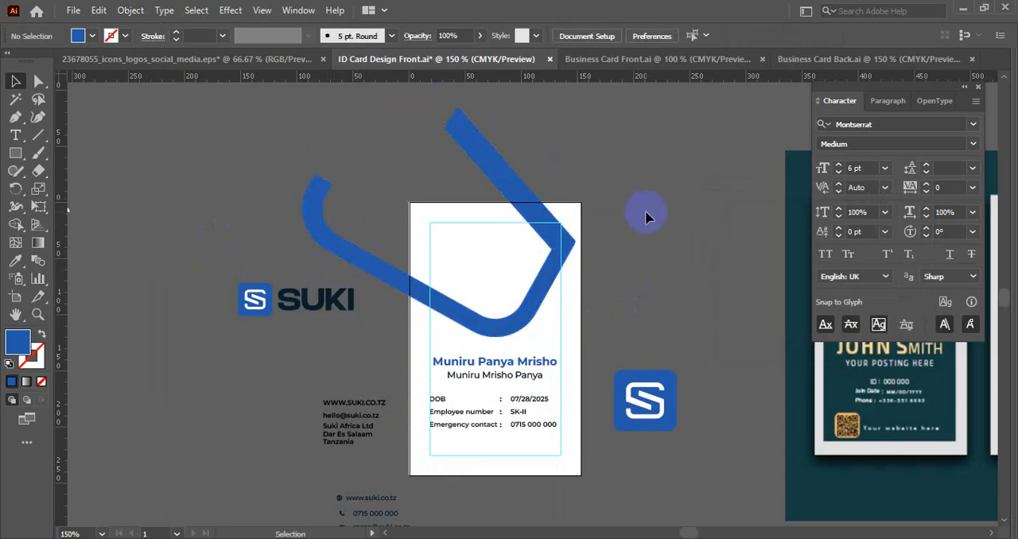
- Align the thinner blue stroke horizontally to the artboard's right edge
{"action": "left_click", "coordinate": [547, 238]}
{"action": "left_click", "coordinate": [640, 35]}
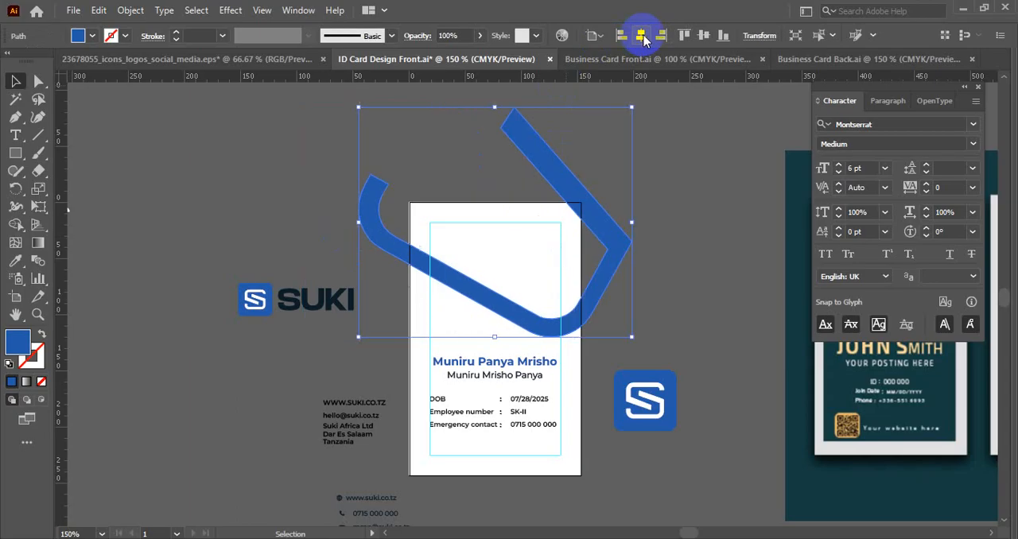
{"action": "left_click", "coordinate": [661, 35]}
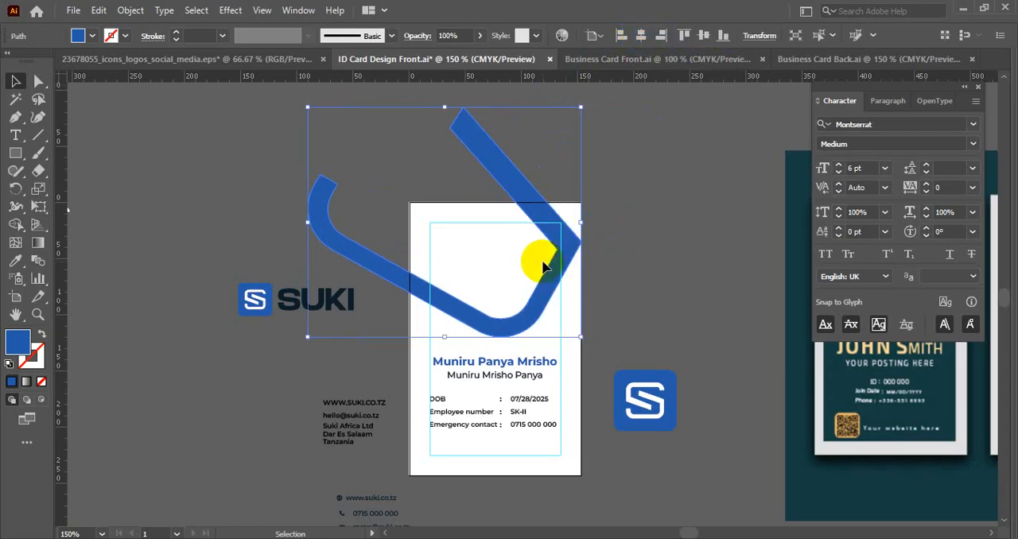
- Try shifting and rotating the thinner blue stroke across the card's right side, and undo the rotation
{"action": "left_click_drag", "start_coordinate": [564, 261], "coordinate": [633, 268]}
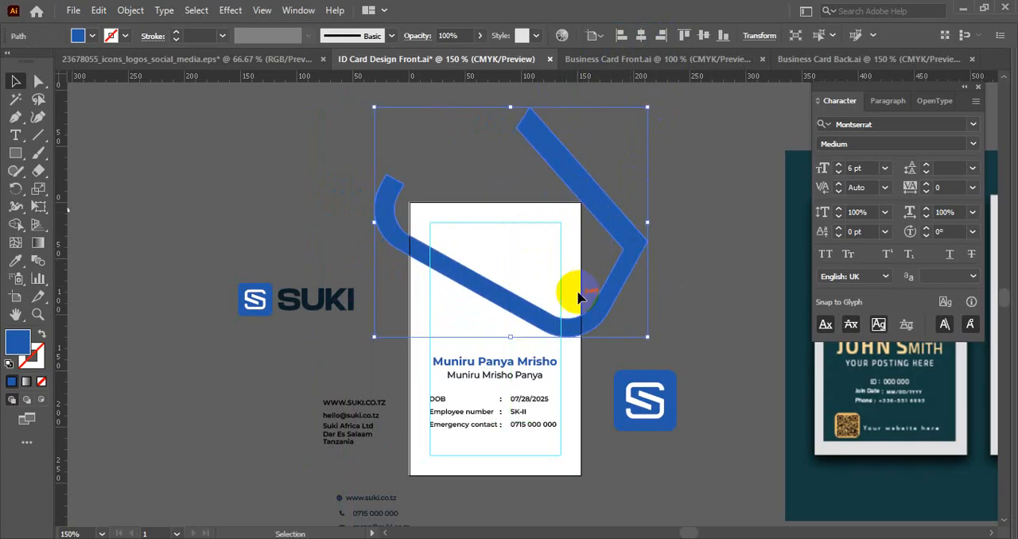
{"action": "left_click_drag", "start_coordinate": [637, 232], "coordinate": [568, 233]}
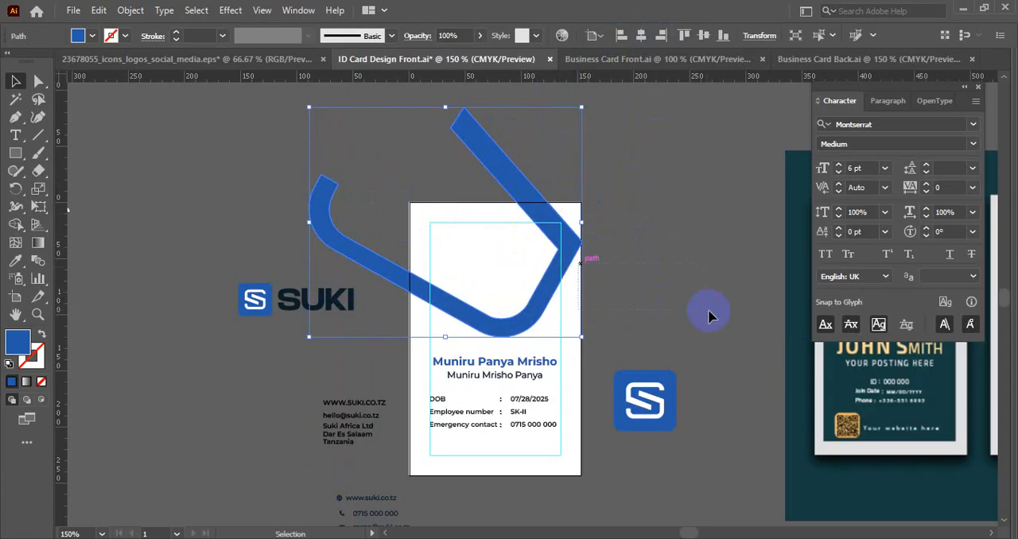
{"action": "left_click_drag", "start_coordinate": [569, 245], "coordinate": [606, 174]}
{"action": "left_click_drag", "start_coordinate": [658, 283], "coordinate": [645, 248]}
{"action": "left_click_drag", "start_coordinate": [646, 249], "coordinate": [646, 249]}
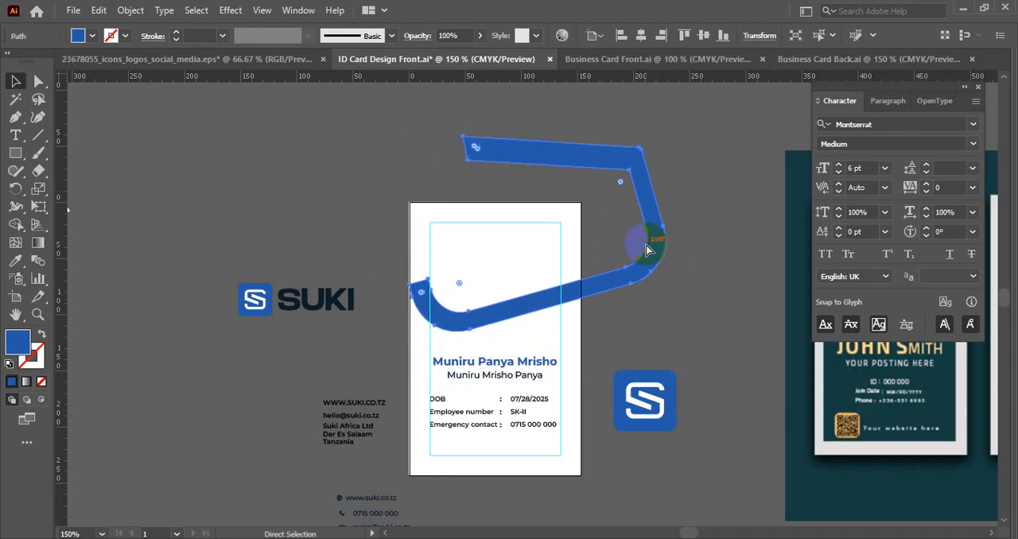
{"action": "key", "text": "ctrl+z"}
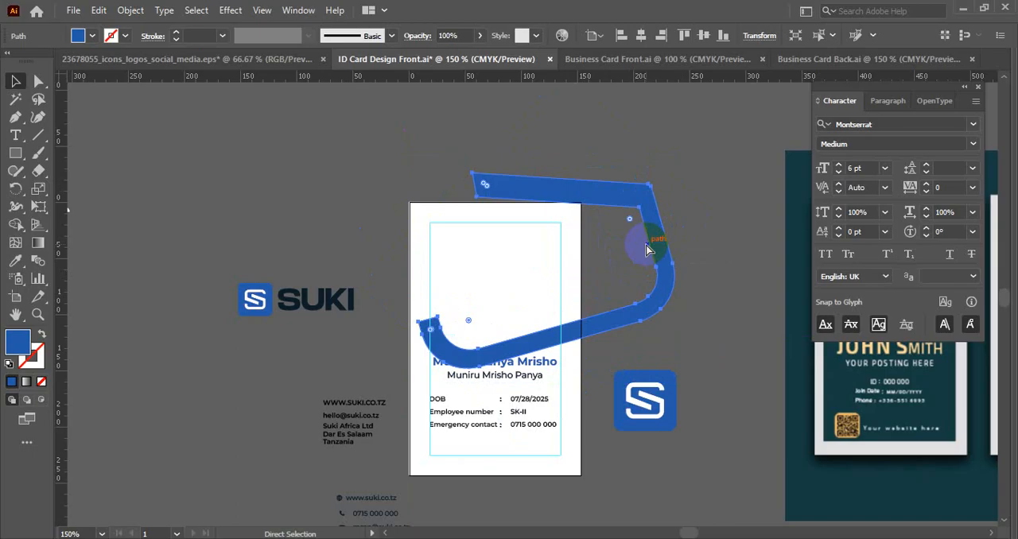
{"action": "key", "text": "ctrl+z"}
{"action": "key", "text": "ctrl+z"}
{"action": "key", "text": "ctrl+z"}
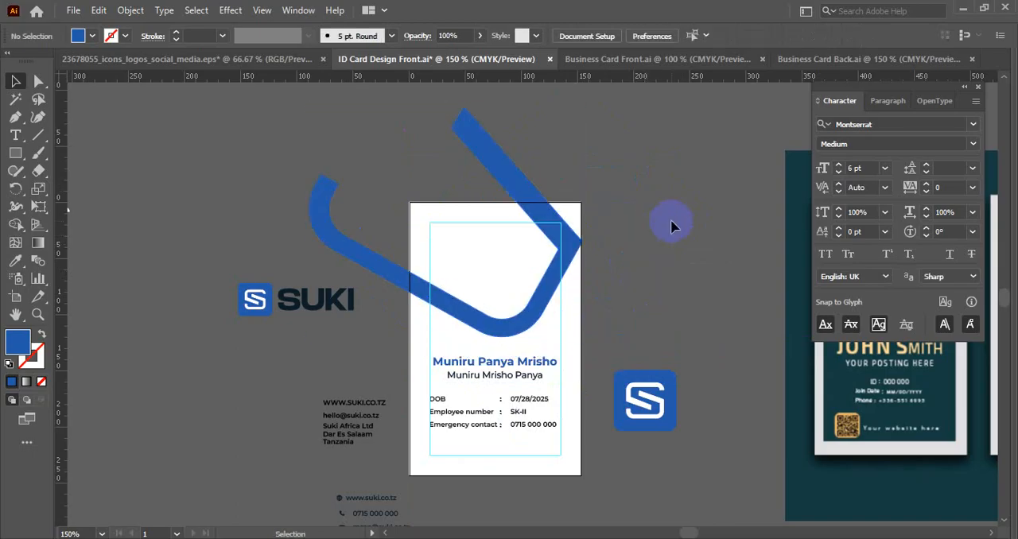
- Realign the blue stroke so its corner sits exactly on the artboard's right edge
{"action": "left_click", "coordinate": [571, 251]}
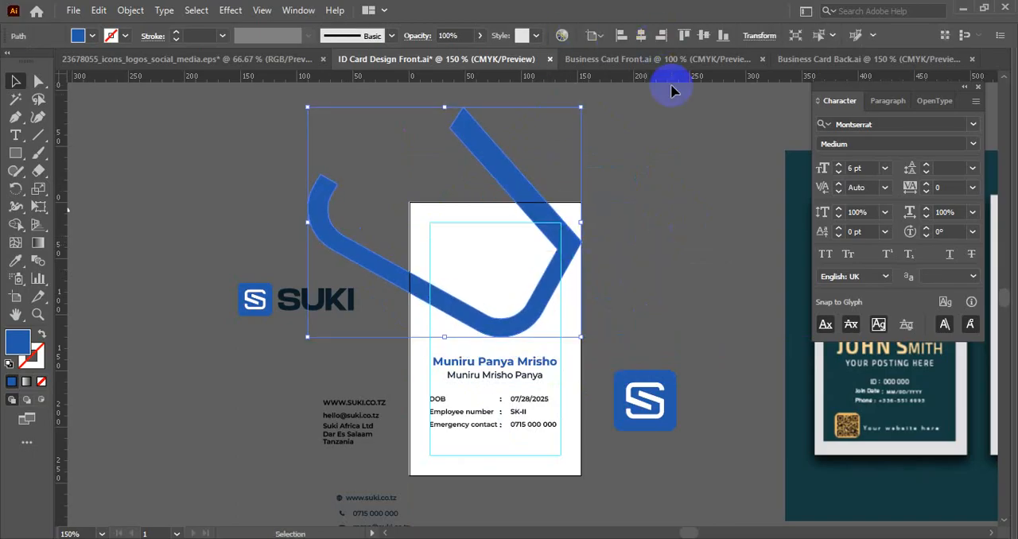
{"action": "left_click", "coordinate": [668, 195]}
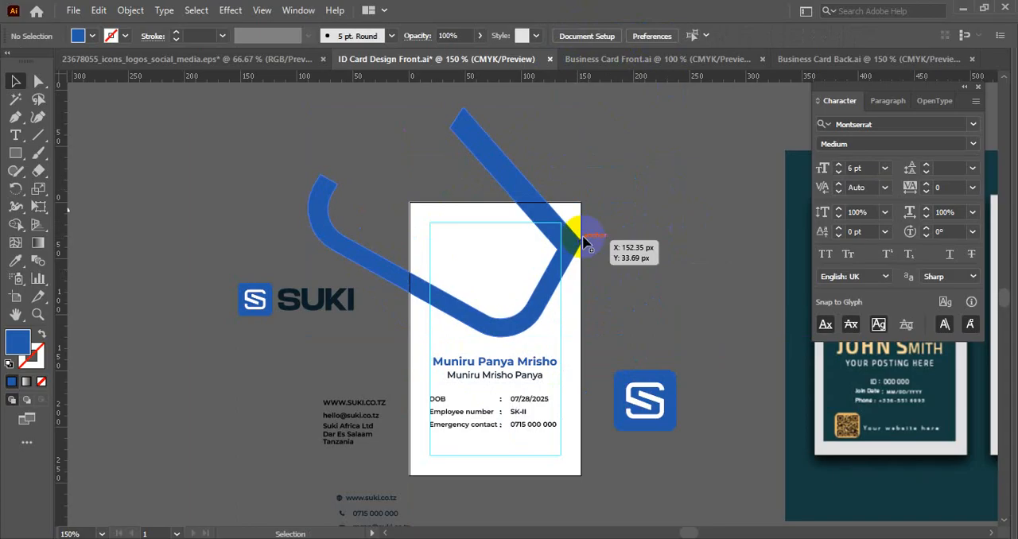
{"action": "scroll", "coordinate": [571, 247], "scroll_direction": "up", "scroll_amount": 3}
{"action": "left_click", "coordinate": [571, 248]}
{"action": "left_click", "coordinate": [683, 222]}
{"action": "scroll", "coordinate": [680, 224], "scroll_direction": "down", "scroll_amount": 2}
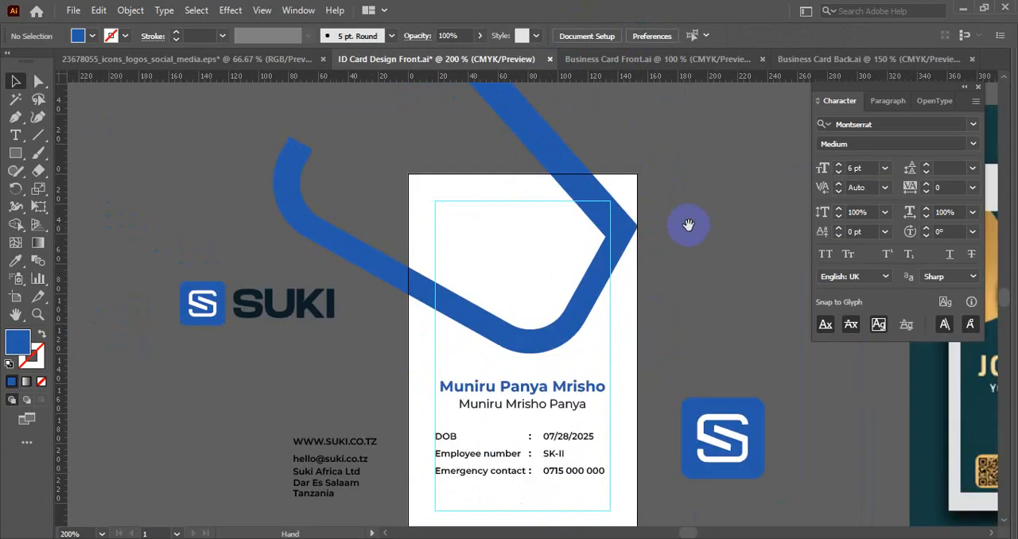
- Delete the leftover blue square and white S stroke pieces lying far left of the ID card
{"action": "left_click_drag", "start_coordinate": [688, 225], "coordinate": [707, 277]}
{"action": "scroll", "coordinate": [602, 244], "scroll_direction": "down", "scroll_amount": 2}
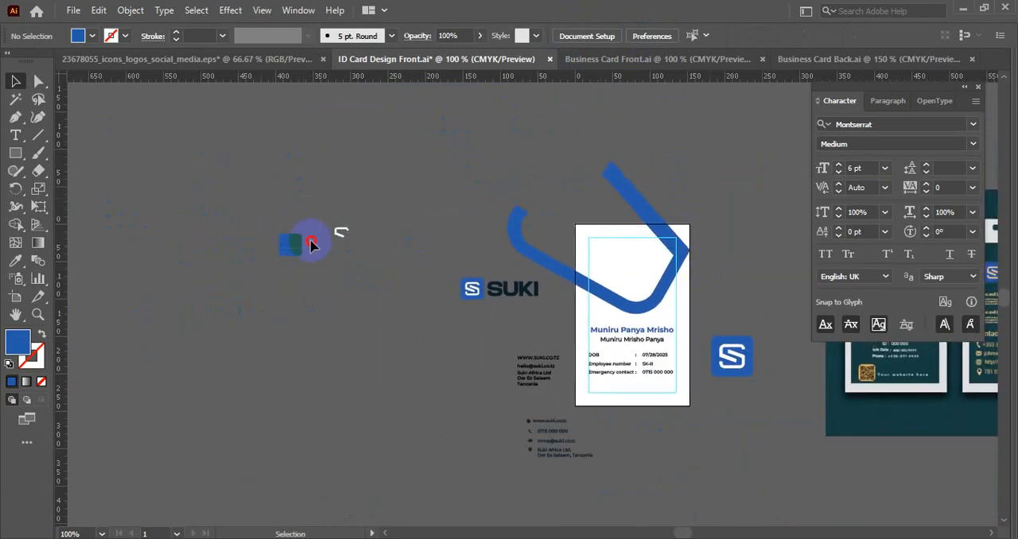
{"action": "left_click", "coordinate": [311, 245]}
{"action": "key", "text": "Delete"}
- Move the SUKI logo and both contact text blocks to the empty area below and right of the ID card
{"action": "left_click_drag", "start_coordinate": [438, 276], "coordinate": [640, 444]}
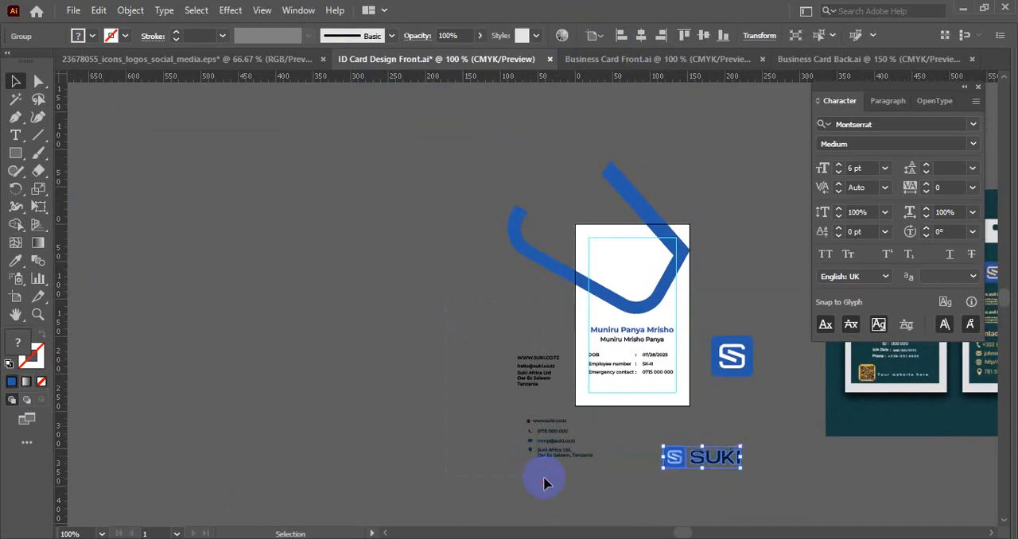
{"action": "left_click_drag", "start_coordinate": [544, 477], "coordinate": [549, 478]}
{"action": "left_click_drag", "start_coordinate": [549, 379], "coordinate": [784, 434]}
{"action": "left_click", "coordinate": [608, 271]}
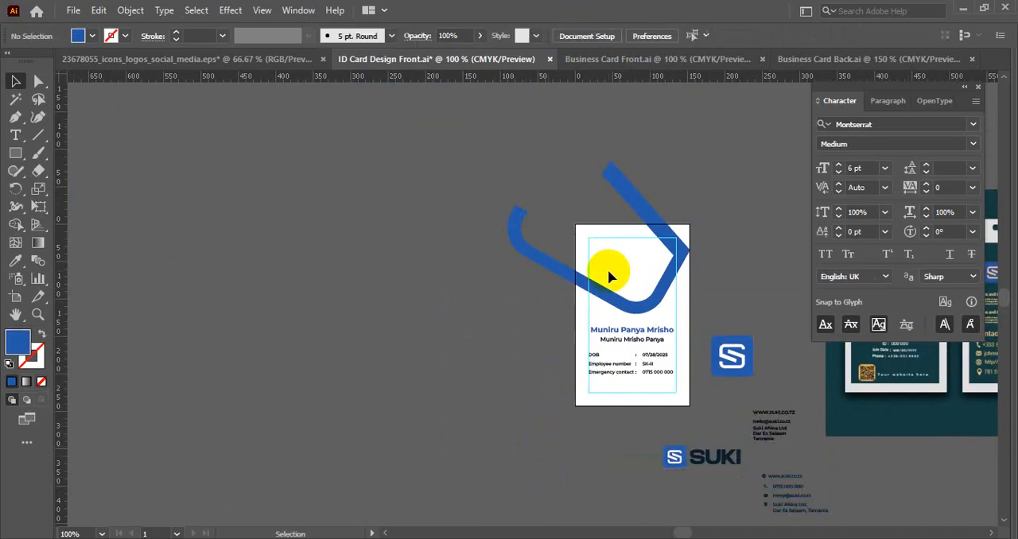
- Unlock the guides and all locked objects, including the card's margin rectangle and background
{"action": "scroll", "coordinate": [498, 291], "scroll_direction": "up", "scroll_amount": 1}
{"action": "right_click", "coordinate": [381, 261]}
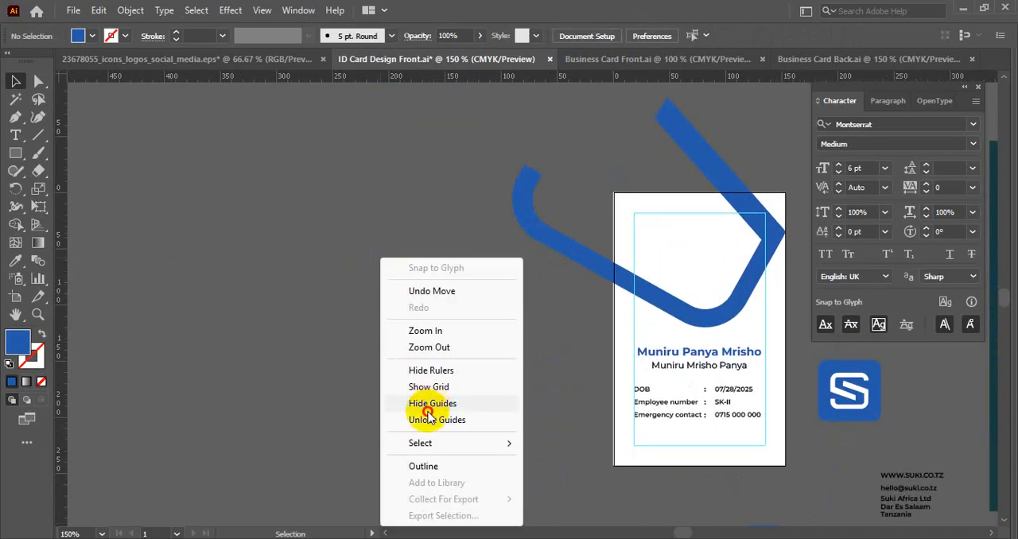
{"action": "left_click", "coordinate": [429, 416]}
{"action": "scroll", "coordinate": [448, 368], "scroll_direction": "down", "scroll_amount": 1}
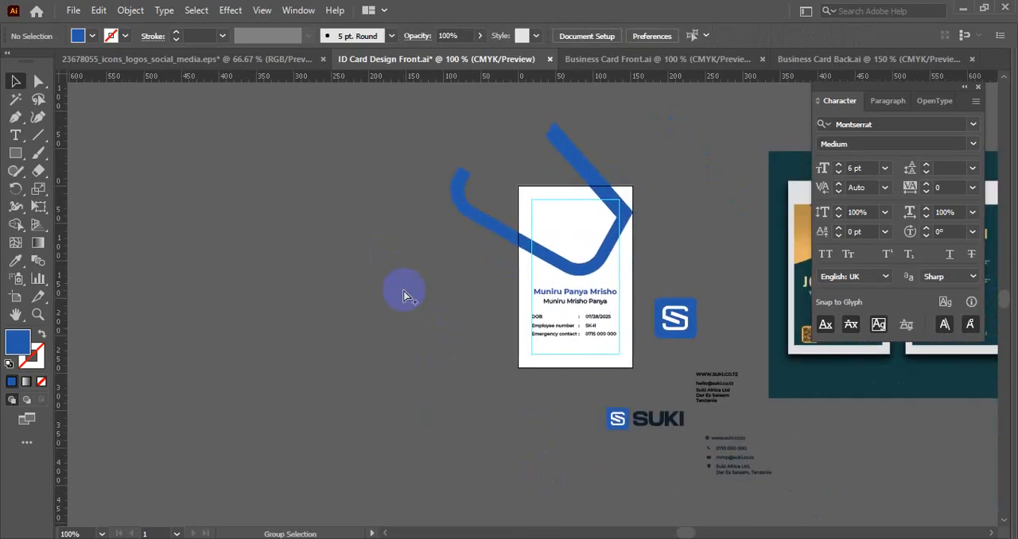
{"action": "key", "text": "ctrl+alt+2"}
{"action": "left_click", "coordinate": [397, 289]}
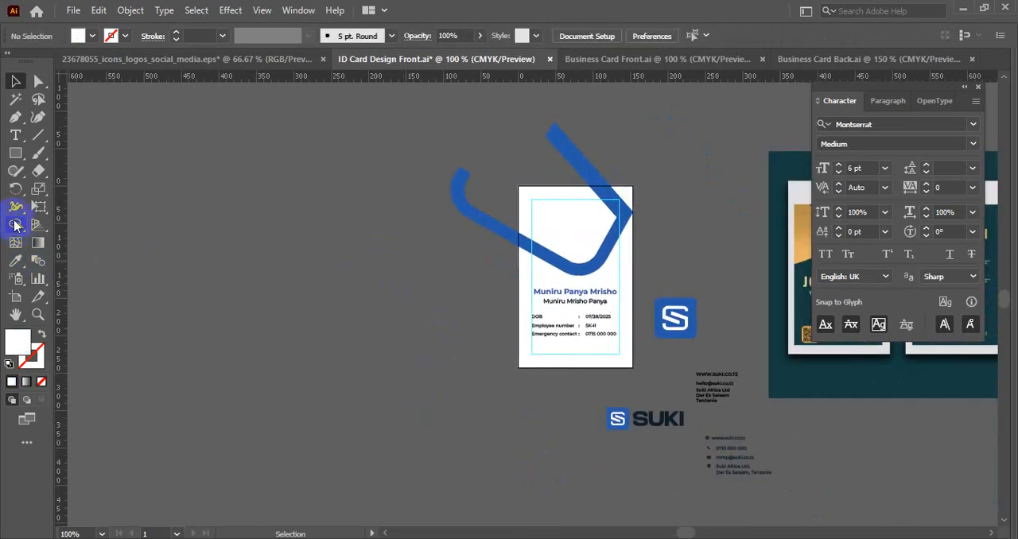
{"action": "left_click", "coordinate": [532, 211]}
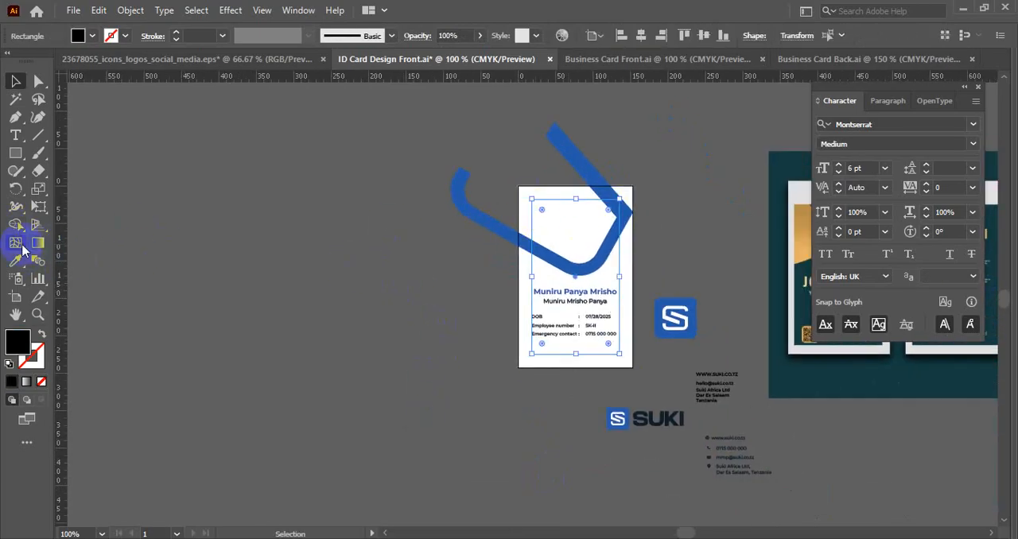
- Duplicate the ID card artboard with its artwork to the left of the original, at X -196.5 px, Y 121.5 px
{"action": "left_click", "coordinate": [21, 295]}
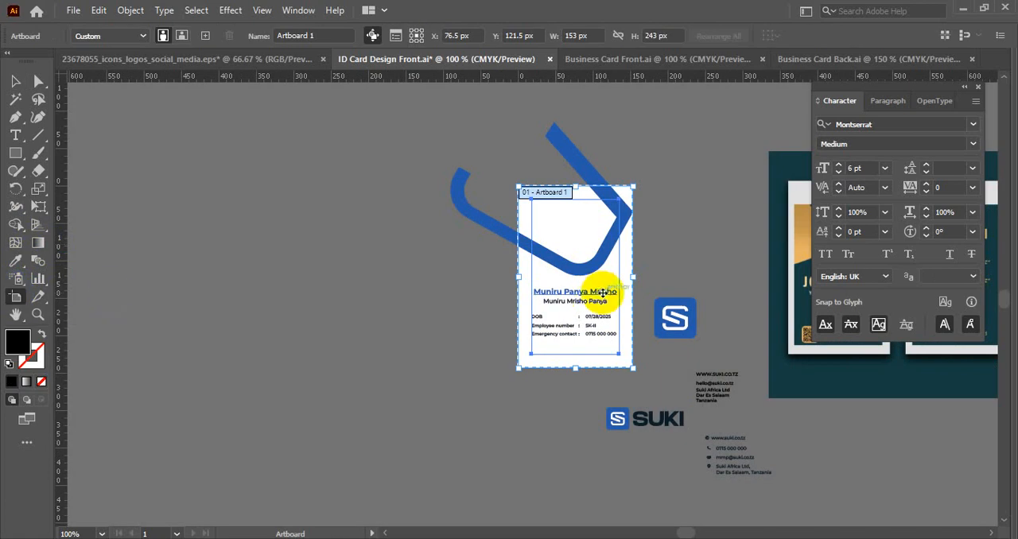
{"action": "left_click_drag", "start_coordinate": [597, 296], "coordinate": [394, 294]}
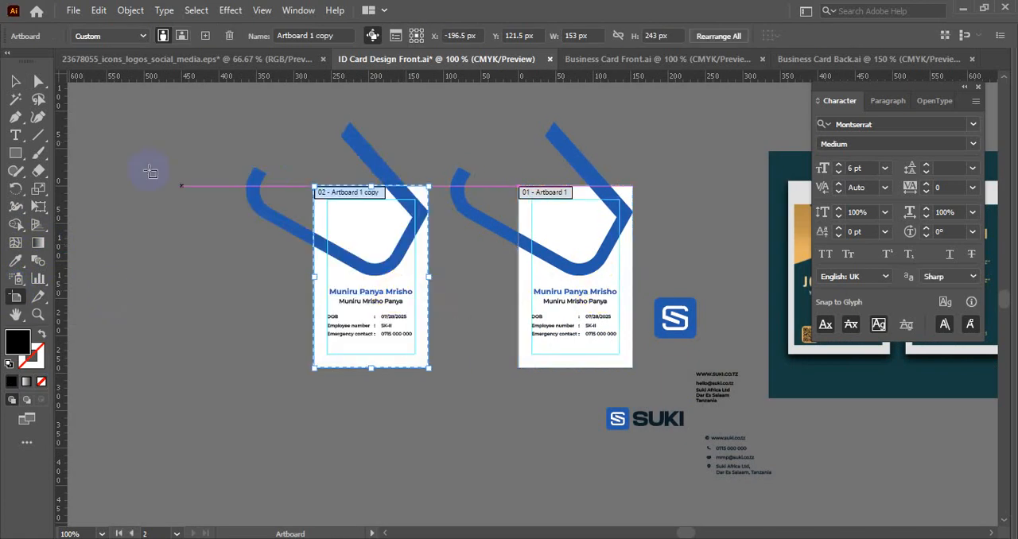
{"action": "left_click", "coordinate": [15, 84]}
- Lock the guides again, select the white background rectangles on both cards and clear the selection
{"action": "right_click", "coordinate": [127, 150]}
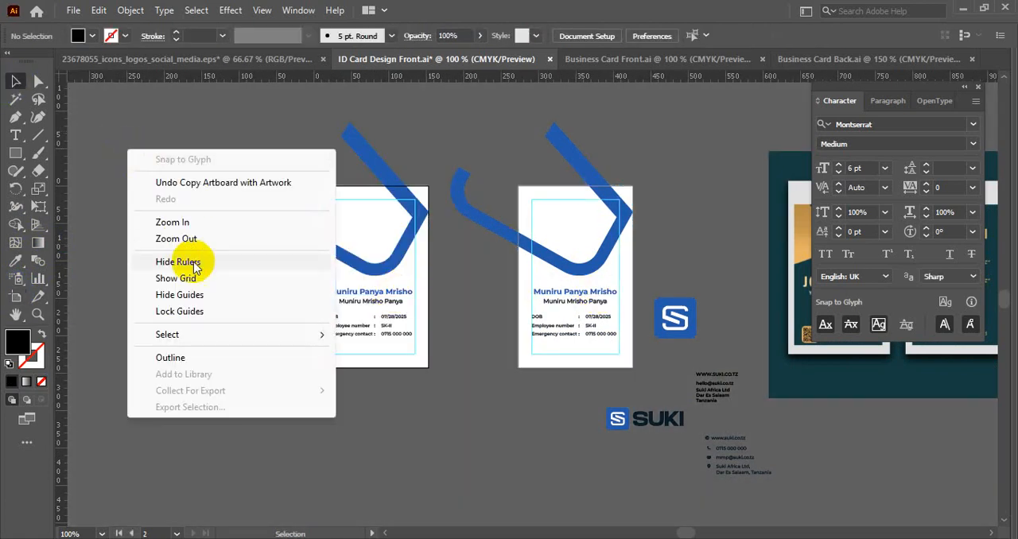
{"action": "left_click", "coordinate": [180, 309]}
{"action": "left_click", "coordinate": [337, 225]}
{"action": "left_click", "coordinate": [555, 197], "text": "shift"}
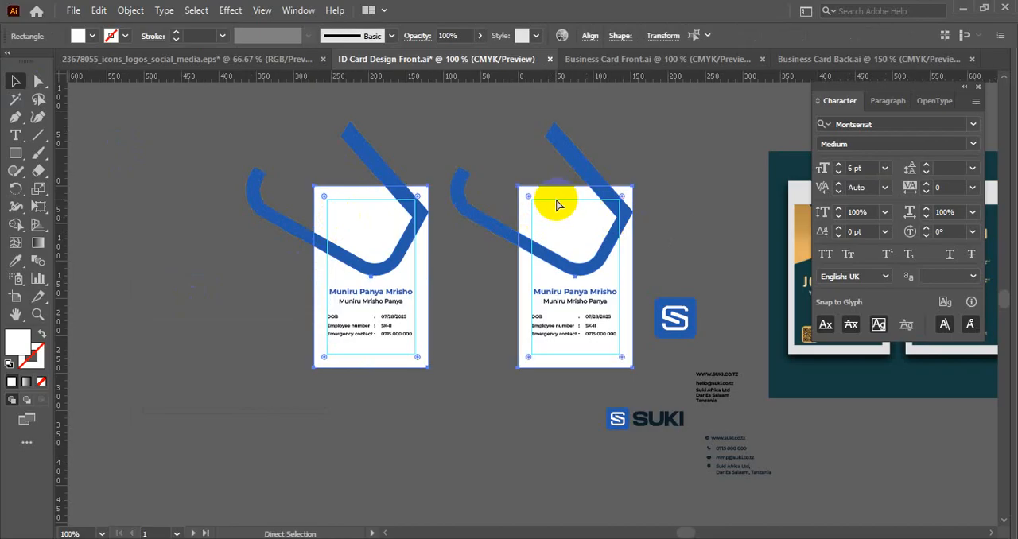
{"action": "key", "text": "ctrl+shift+a"}
- Draw a rectangle across the full width of the right ID card, from its top edge down to the blue stroke's lowest point
{"action": "key", "text": "ctrl+equal"}
{"action": "key", "text": "ctrl+equal"}
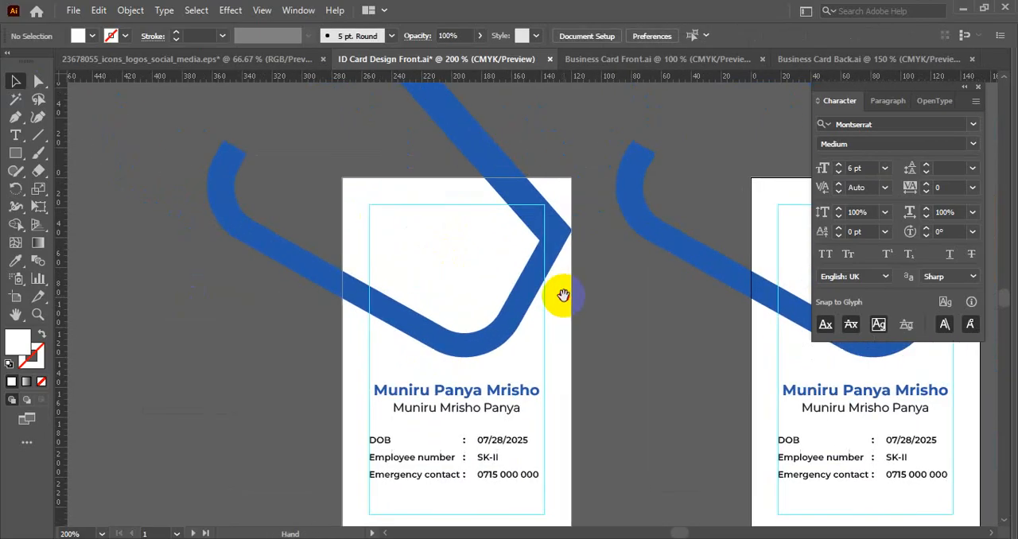
{"action": "key", "text": "ctrl+minus"}
{"action": "left_click_drag", "start_coordinate": [641, 302], "coordinate": [186, 294]}
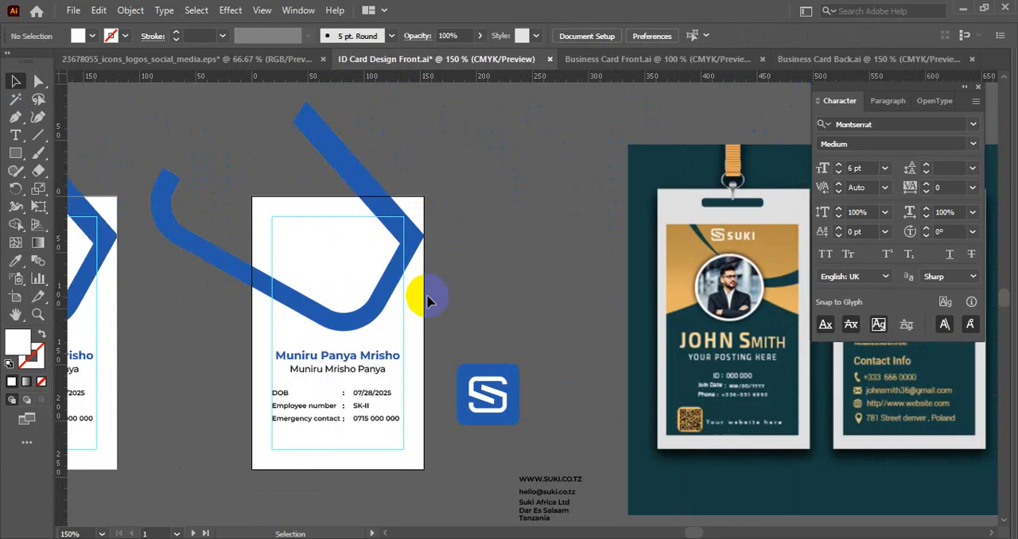
{"action": "scroll", "coordinate": [449, 278], "scroll_direction": "up", "scroll_amount": 1}
{"action": "left_click_drag", "start_coordinate": [449, 278], "coordinate": [577, 296]}
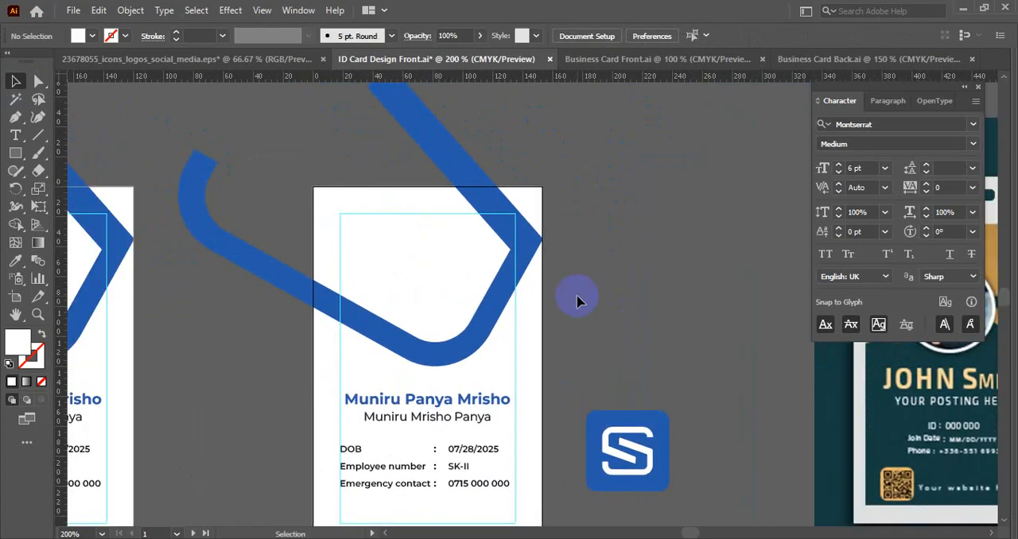
{"action": "left_click", "coordinate": [21, 153]}
{"action": "left_click", "coordinate": [48, 150]}
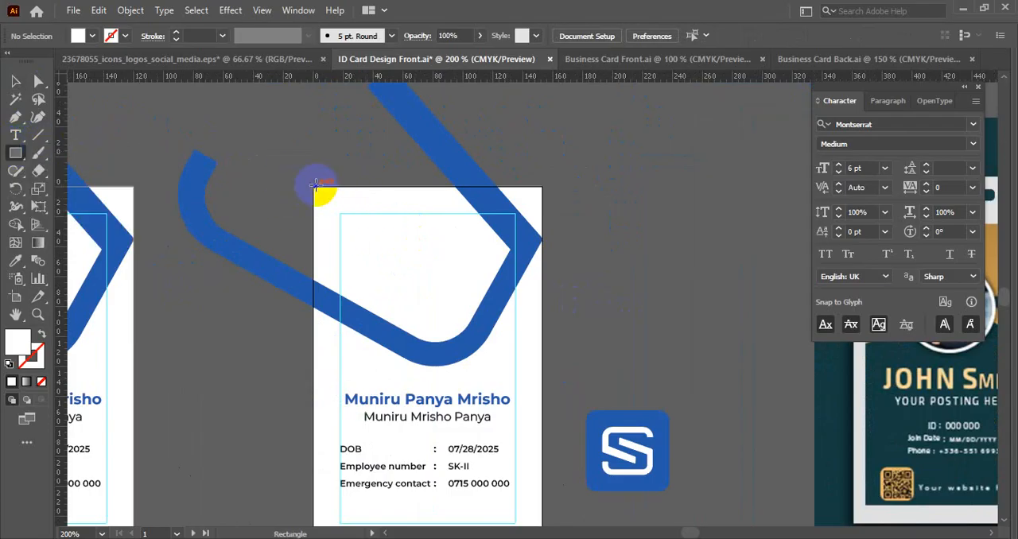
{"action": "left_click_drag", "start_coordinate": [314, 186], "coordinate": [542, 366]}
- Select the blue S-stroke together with the new white rectangle and move both to the empty area above the right card
{"action": "key", "text": "v"}
{"action": "left_click", "coordinate": [448, 156], "text": "shift"}
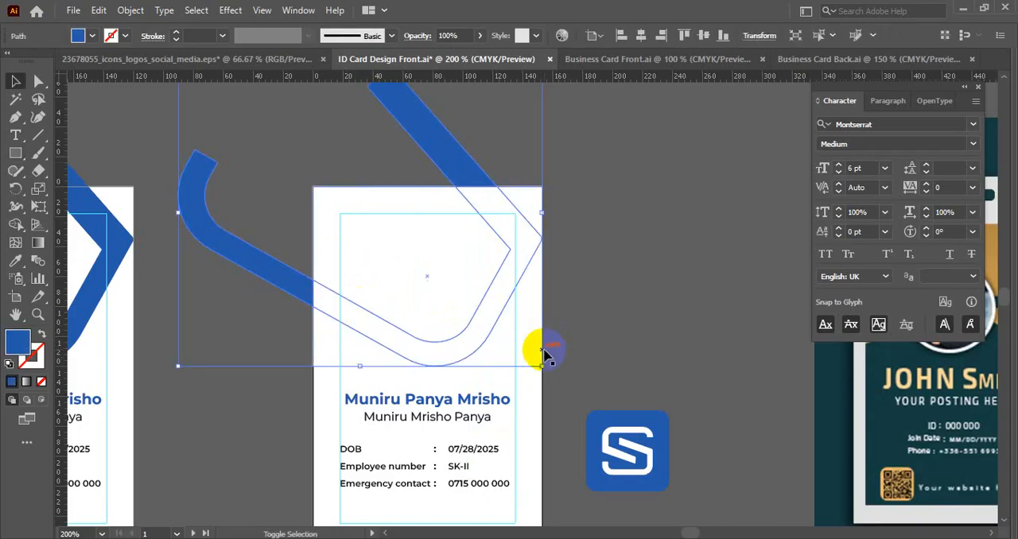
{"action": "scroll", "coordinate": [506, 299], "scroll_direction": "down", "scroll_amount": 3}
{"action": "left_click_drag", "start_coordinate": [505, 298], "coordinate": [508, 253]}
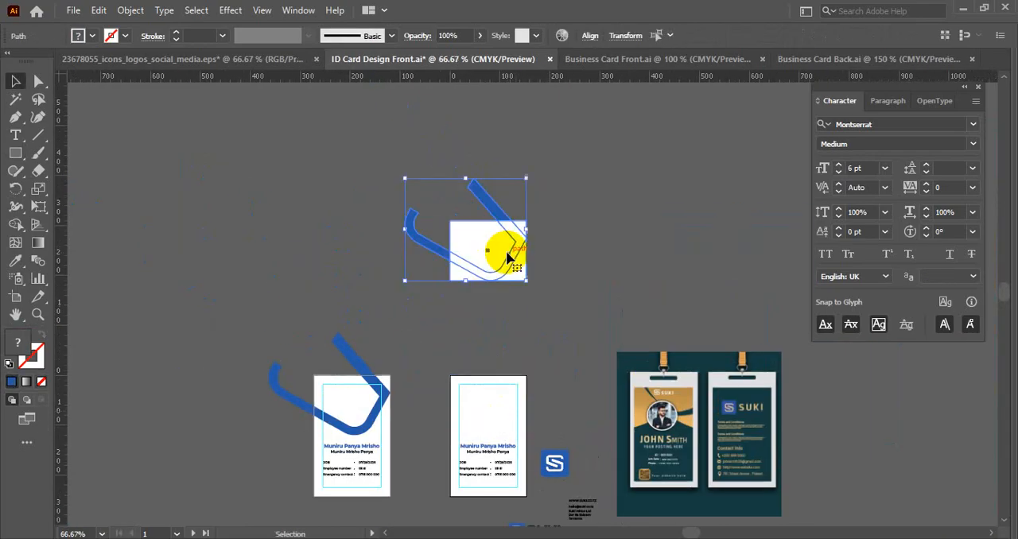
{"action": "scroll", "coordinate": [546, 235], "scroll_direction": "up", "scroll_amount": 1}
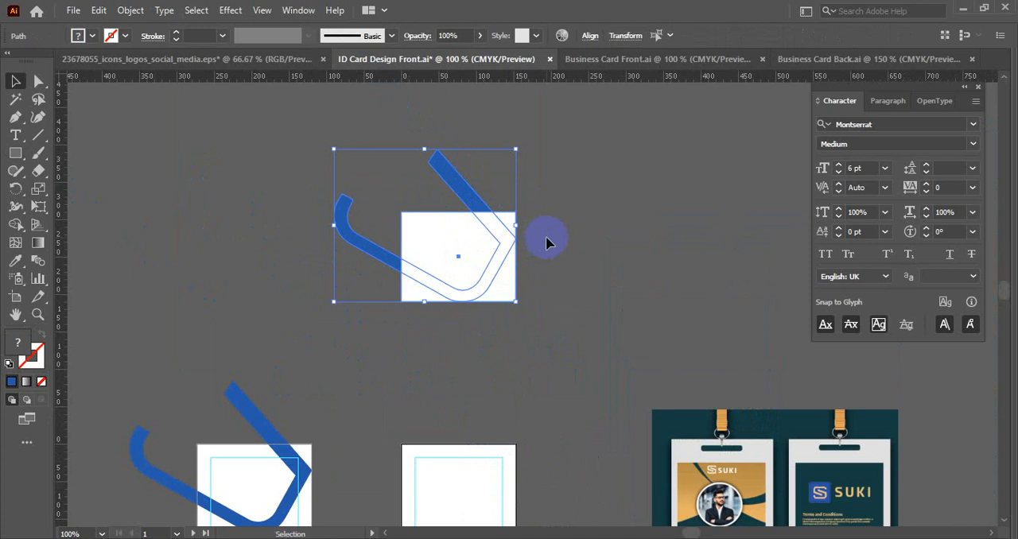
- Trim off the white rectangle's corners that lie outside the blue stroke with the Shape Builder tool
{"action": "left_click", "coordinate": [16, 223]}
{"action": "scroll", "coordinate": [492, 294], "scroll_direction": "up", "scroll_amount": 1}
{"action": "left_click", "coordinate": [501, 293], "text": "alt"}
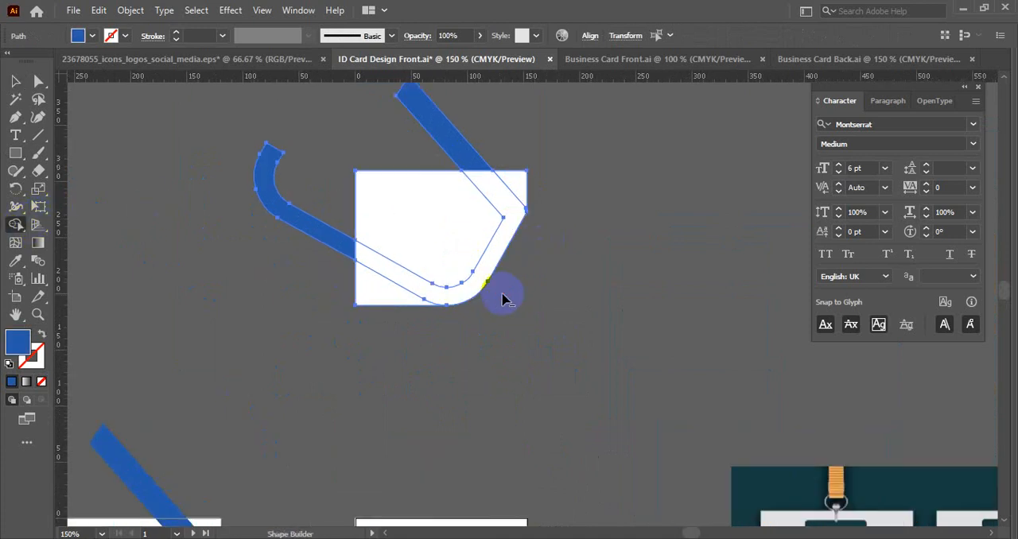
{"action": "left_click", "coordinate": [393, 302], "text": "alt"}
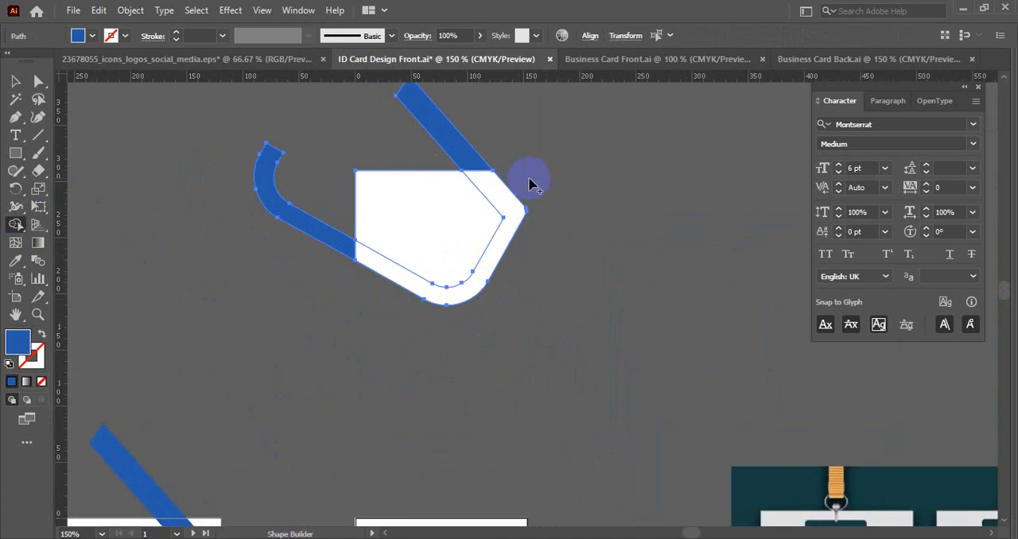
- Send the trimmed white shape backward, behind the blue S-stroke
{"action": "key", "text": "v"}
{"action": "left_click", "coordinate": [586, 182]}
{"action": "left_click_drag", "start_coordinate": [448, 208], "coordinate": [370, 151]}
{"action": "key", "text": "ctrl+z"}
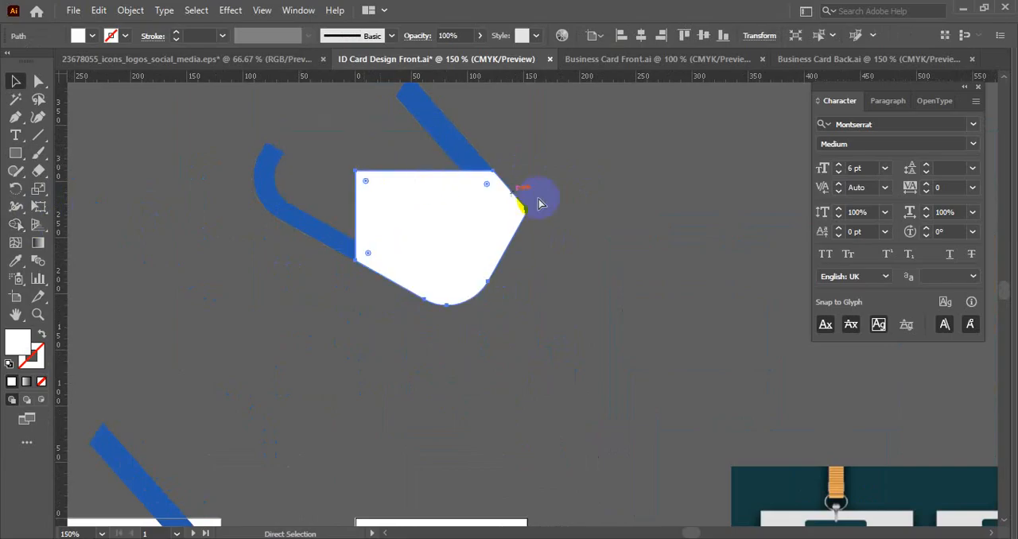
{"action": "left_click", "coordinate": [629, 218]}
{"action": "left_click", "coordinate": [399, 206]}
{"action": "key", "text": "ctrl+bracketleft"}
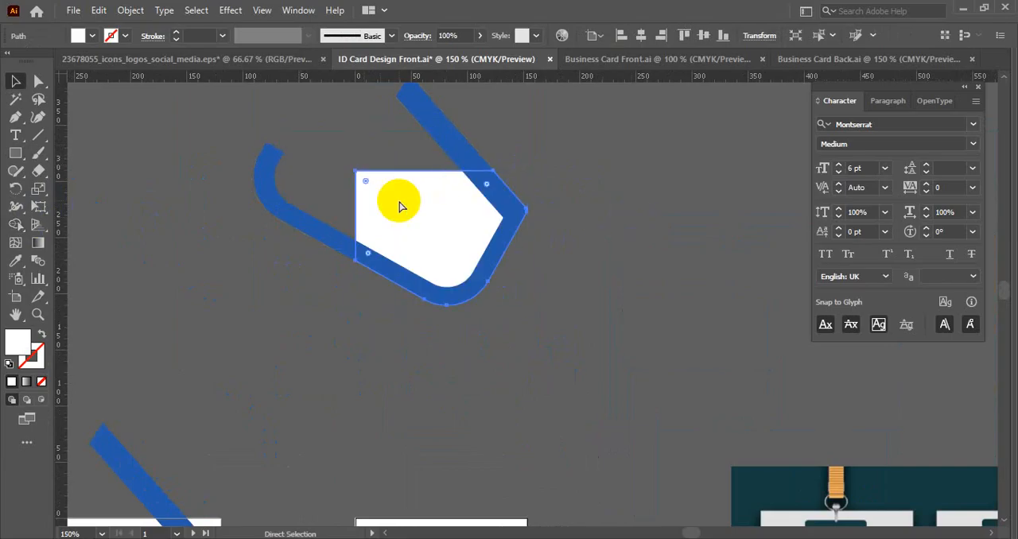
- Move the blue stroke and the trimmed white shape back down onto the right ID card
{"action": "left_click", "coordinate": [442, 365]}
{"action": "scroll", "coordinate": [446, 368], "scroll_direction": "down", "scroll_amount": 2}
{"action": "left_click_drag", "start_coordinate": [458, 382], "coordinate": [497, 286]}
{"action": "left_click", "coordinate": [533, 257]}
- Fill the trimmed shape on the right card with the dark teal sampled from the reference badge mockup's background
{"action": "left_click", "coordinate": [471, 309]}
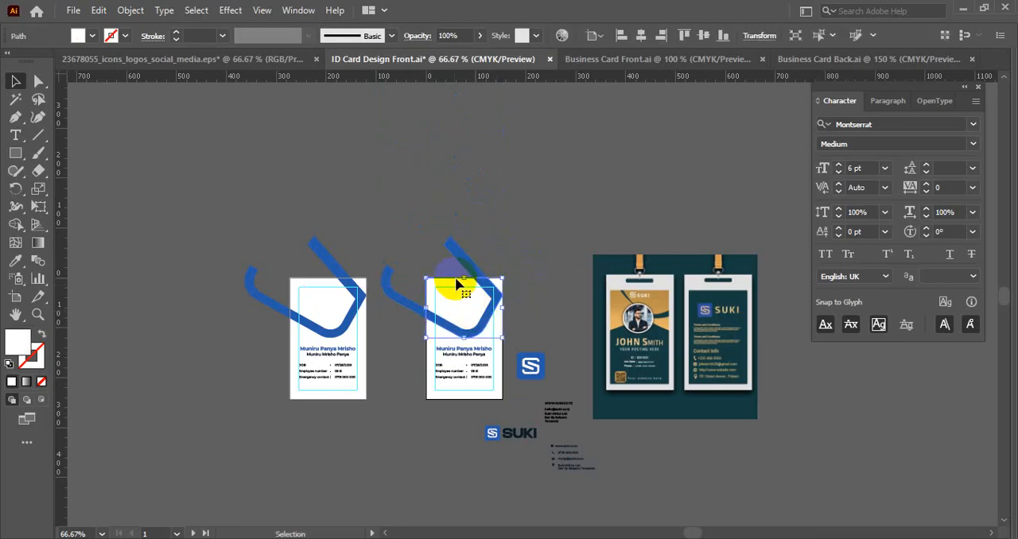
{"action": "key", "text": "i"}
{"action": "left_click", "coordinate": [624, 263]}
{"action": "key", "text": "v"}
{"action": "left_click", "coordinate": [524, 238]}
{"action": "scroll", "coordinate": [531, 306], "scroll_direction": "up", "scroll_amount": 2}
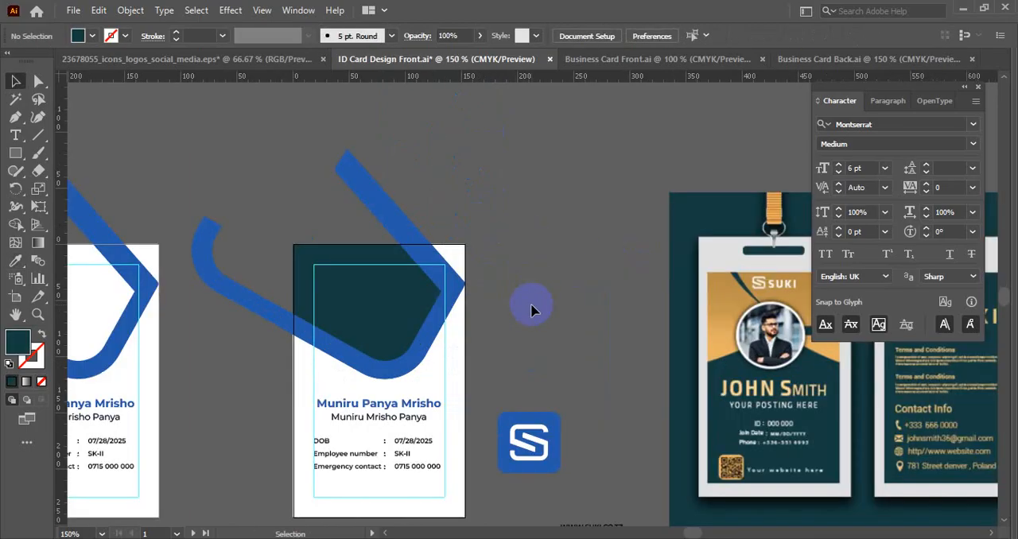
- Enlarge the blue S-stroke on the left ID card so its pointed corner extends well beyond the card's right edge
{"action": "left_click_drag", "start_coordinate": [532, 307], "coordinate": [577, 282]}
{"action": "scroll", "coordinate": [522, 217], "scroll_direction": "up", "scroll_amount": 1}
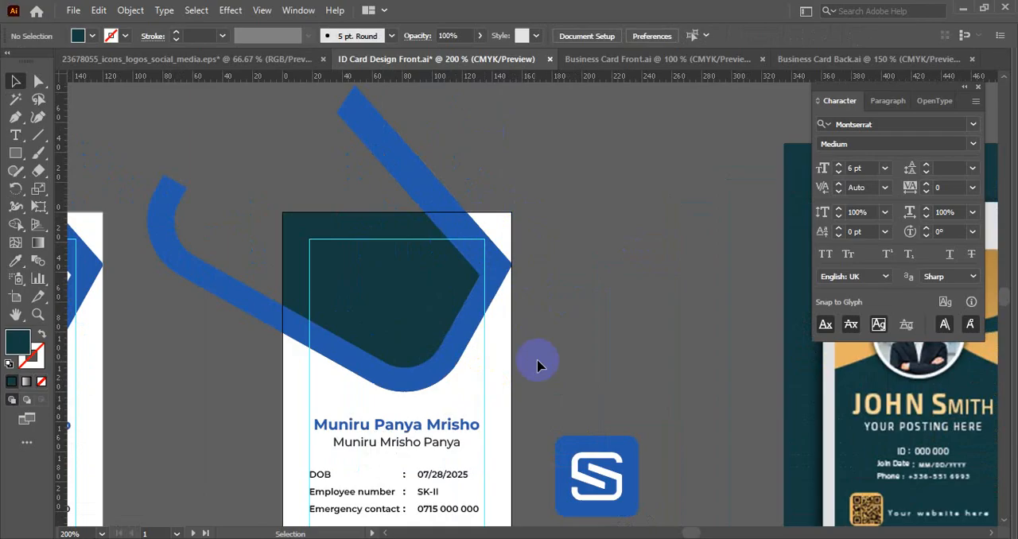
{"action": "left_click_drag", "start_coordinate": [537, 364], "coordinate": [662, 230]}
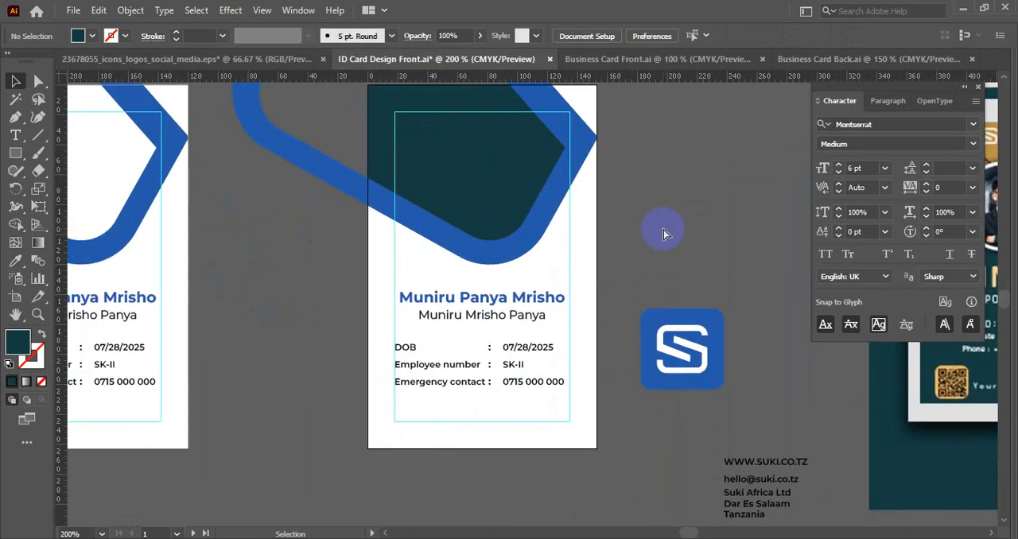
{"action": "scroll", "coordinate": [663, 233], "scroll_direction": "down", "scroll_amount": 4}
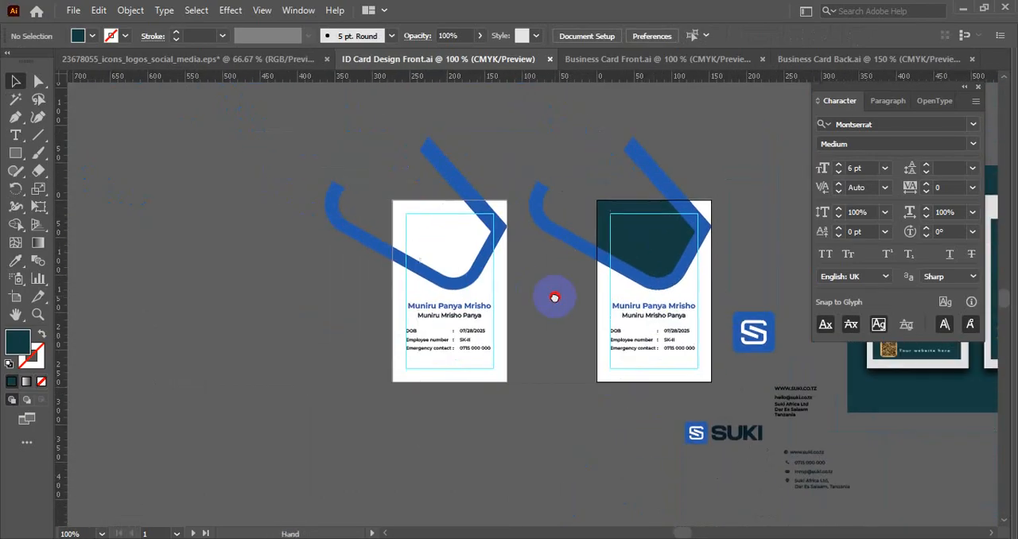
{"action": "scroll", "coordinate": [506, 222], "scroll_direction": "up", "scroll_amount": 2}
{"action": "left_click_drag", "start_coordinate": [490, 252], "coordinate": [566, 304]}
{"action": "left_click", "coordinate": [480, 303]}
{"action": "left_click", "coordinate": [436, 133]}
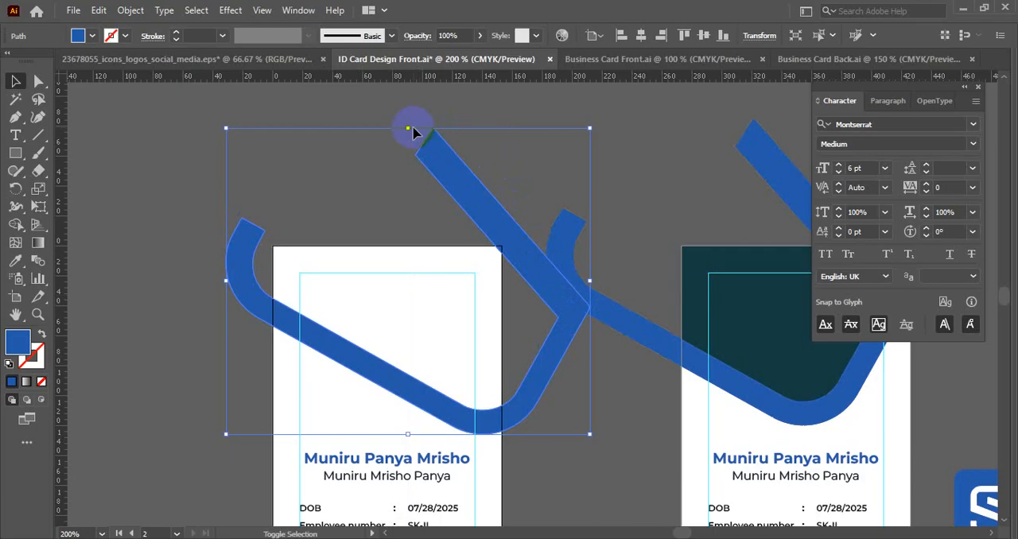
{"action": "left_click_drag", "start_coordinate": [410, 128], "coordinate": [409, 113]}
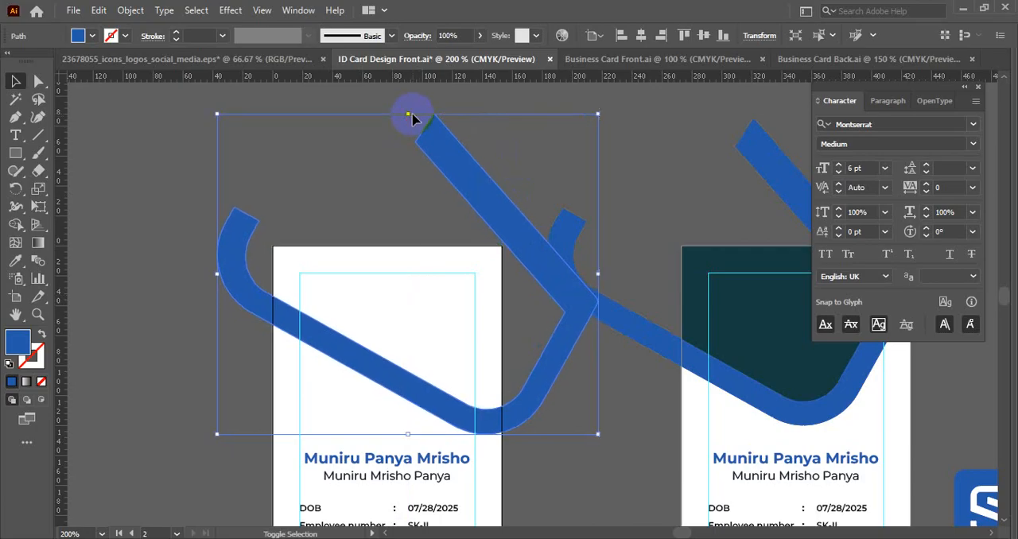
- Draw a blue rectangle across the left card's full width, from its top edge down to near the stroke's lowest point
{"action": "left_click", "coordinate": [168, 322]}
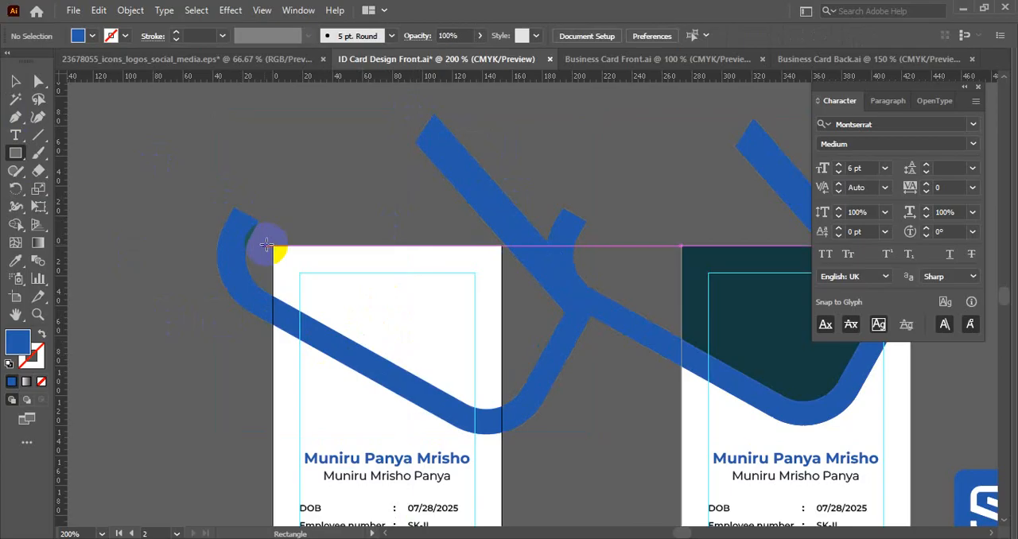
{"action": "left_click_drag", "start_coordinate": [272, 244], "coordinate": [500, 424]}
{"action": "key", "text": "v"}
- Use Shape Builder on the left card's stroke and rectangle to remove the rectangle's corner below the diagonal stroke
{"action": "left_click", "coordinate": [261, 284]}
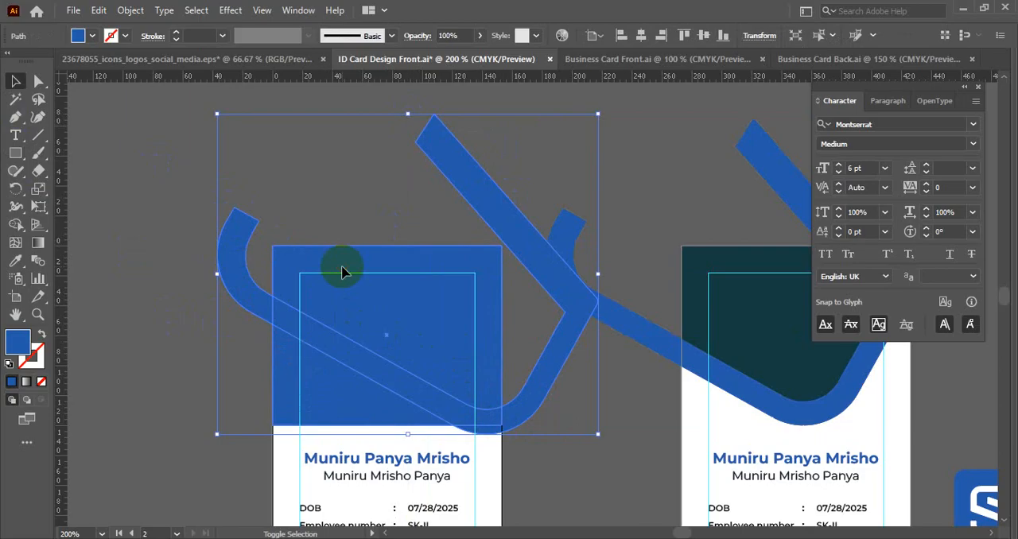
{"action": "left_click", "coordinate": [342, 272], "text": "shift"}
{"action": "left_click", "coordinate": [19, 230]}
{"action": "left_click", "coordinate": [308, 366], "text": "alt"}
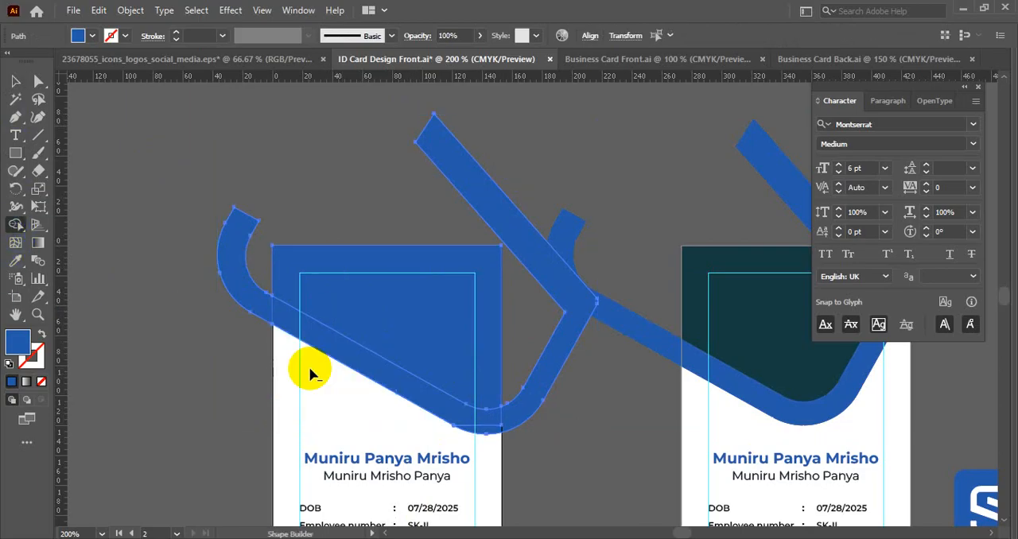
{"action": "key", "text": "v"}
{"action": "left_click", "coordinate": [204, 347]}
- Fill the trimmed shape on the left card with the dark teal sampled from the right card
{"action": "left_click", "coordinate": [396, 288]}
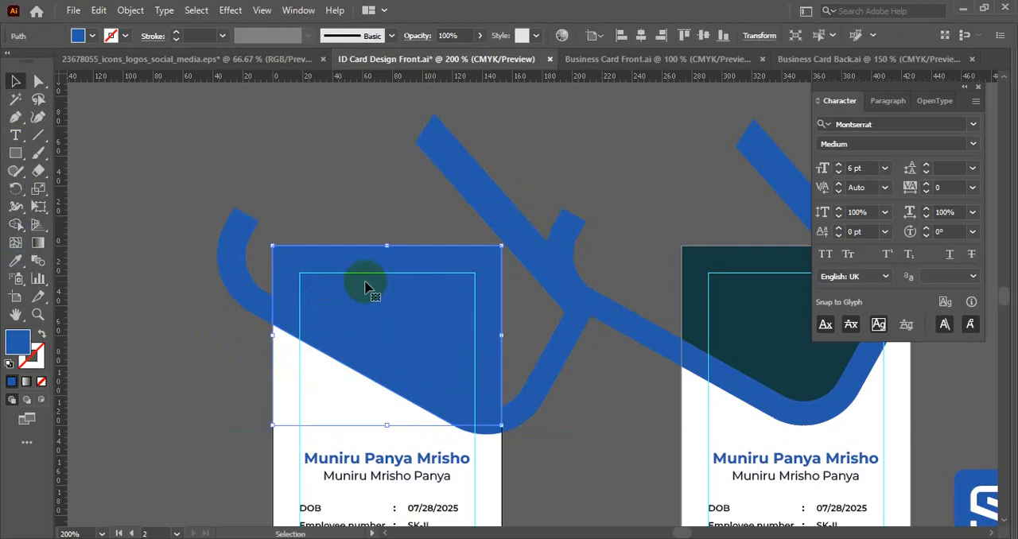
{"action": "key", "text": "i"}
{"action": "left_click", "coordinate": [712, 295]}
{"action": "key", "text": "v"}
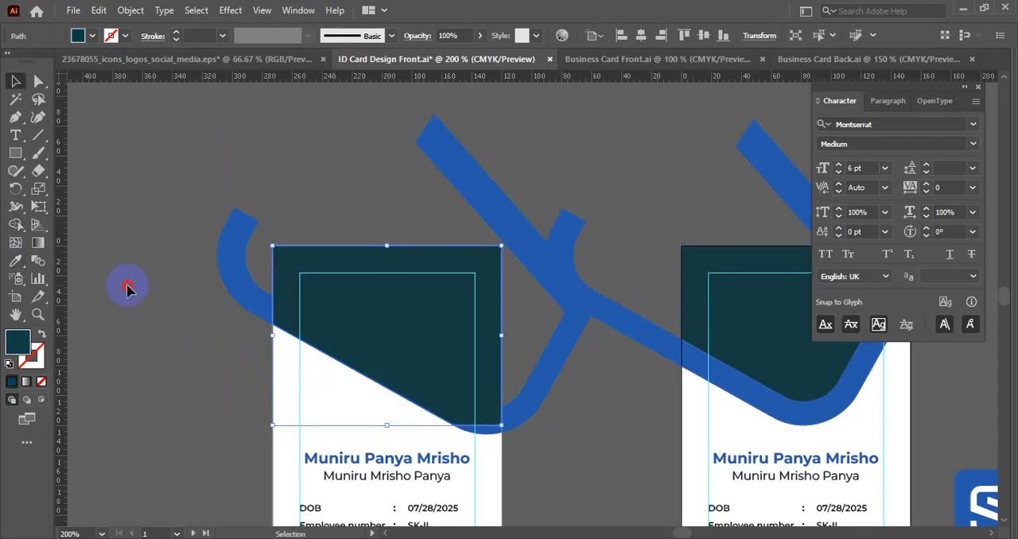
{"action": "left_click", "coordinate": [128, 286]}
- Send the left card's teal shape backward, behind the enlarged blue stroke
{"action": "key", "text": "space"}
{"action": "left_click_drag", "start_coordinate": [232, 315], "coordinate": [199, 287]}
{"action": "left_click", "coordinate": [401, 238]}
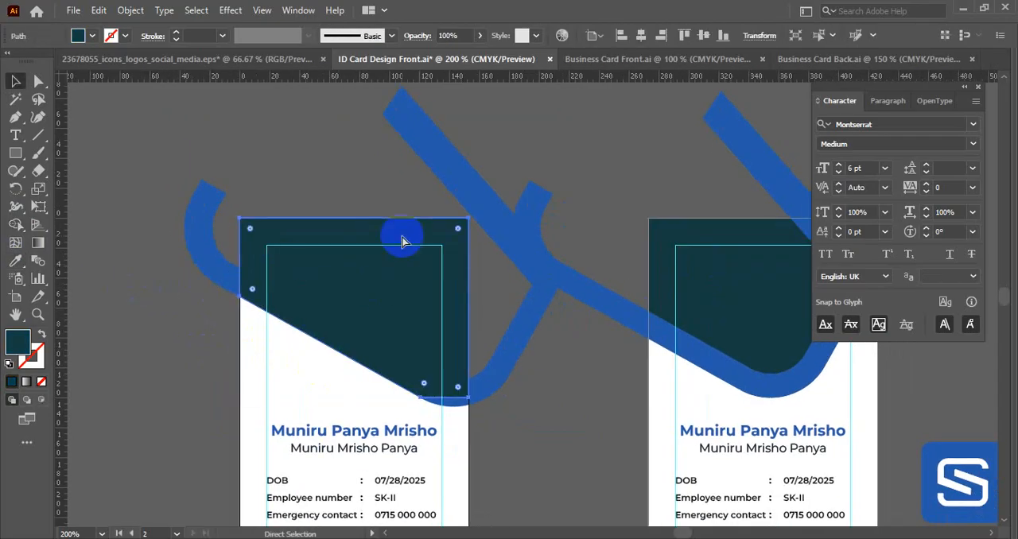
{"action": "key", "text": "ctrl+bracketleft"}
{"action": "key", "text": "v"}
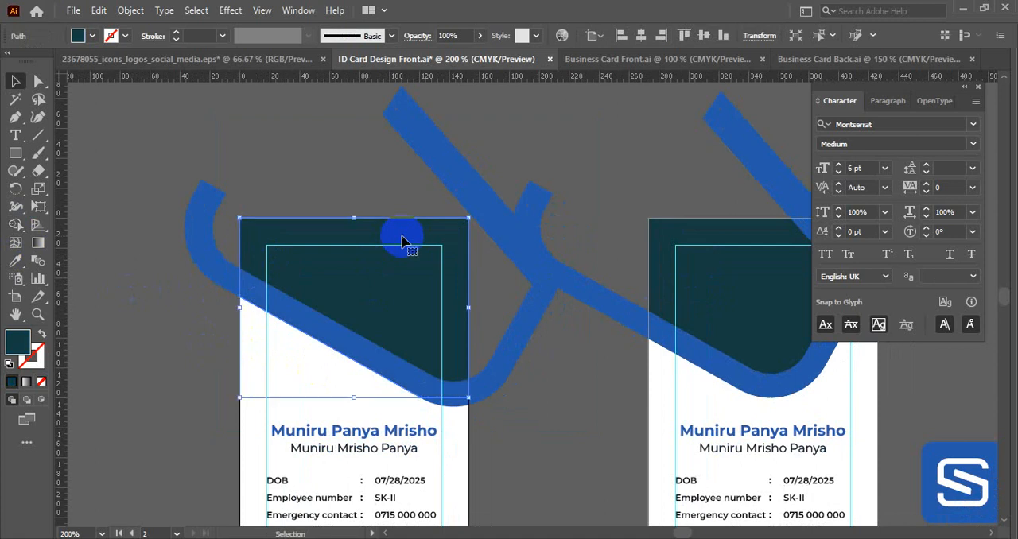
{"action": "left_click", "coordinate": [145, 361]}
- Select the left card's blue stroke and teal shape together and move them down about 21 px
{"action": "scroll", "coordinate": [363, 198], "scroll_direction": "down", "scroll_amount": 2}
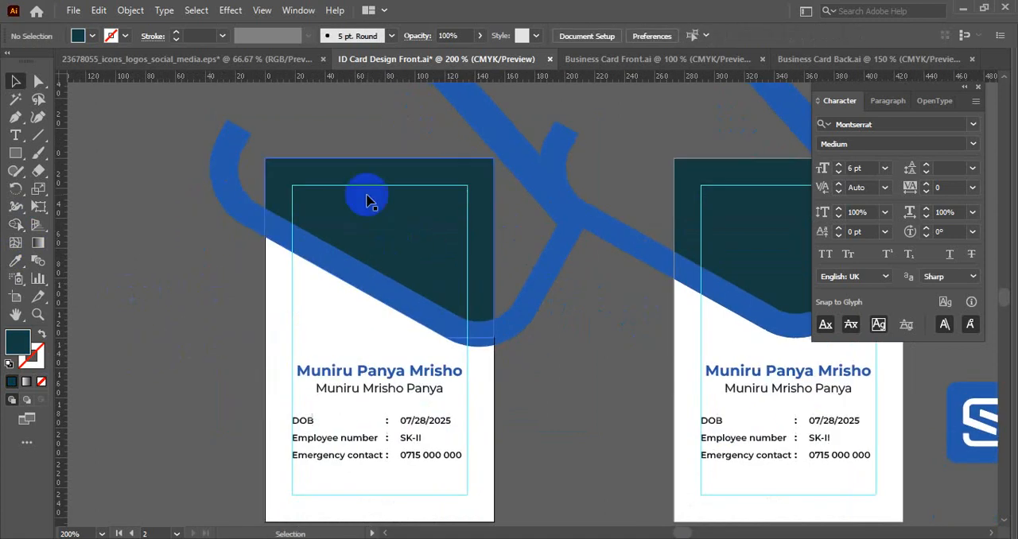
{"action": "left_click", "coordinate": [368, 198]}
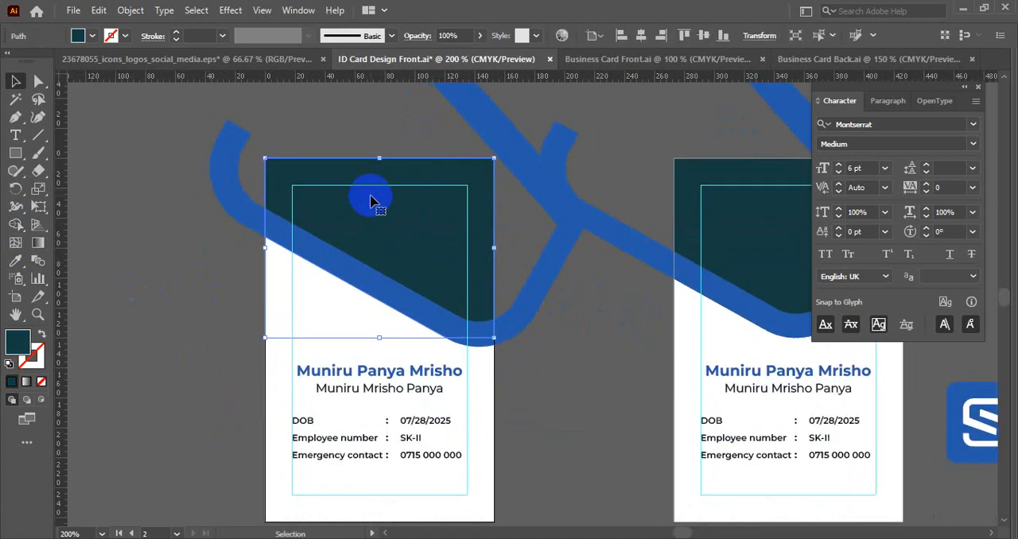
{"action": "left_click", "coordinate": [598, 377]}
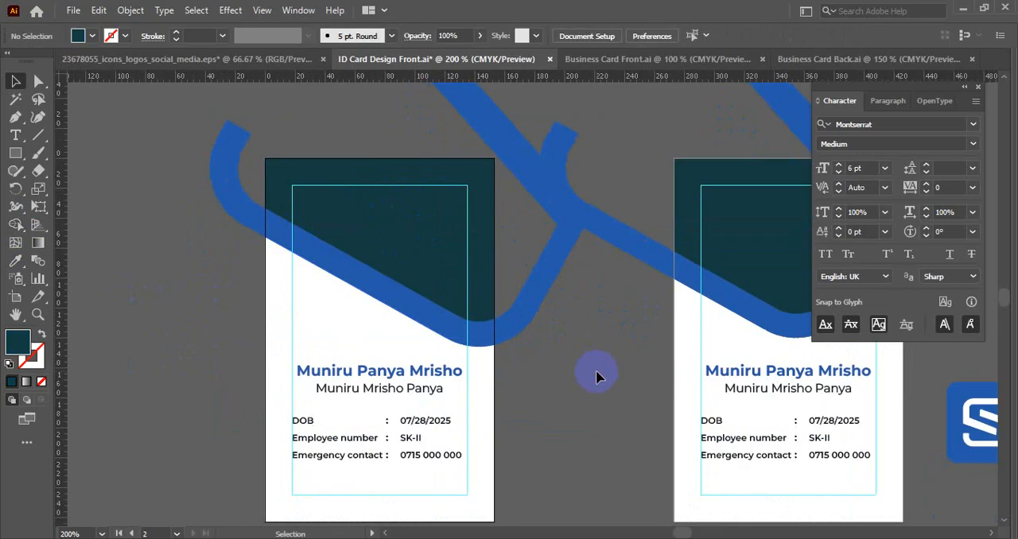
{"action": "left_click", "coordinate": [494, 322]}
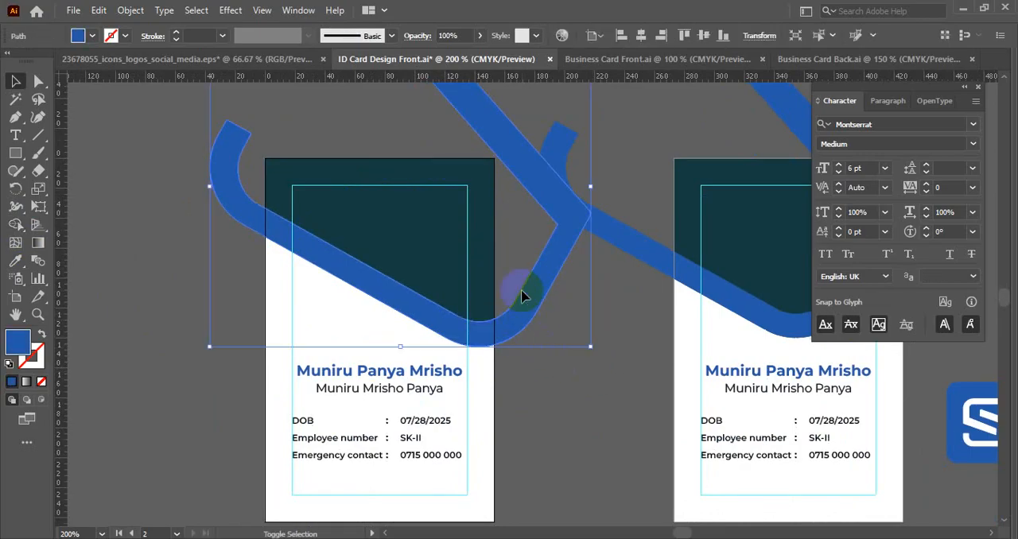
{"action": "left_click", "coordinate": [437, 201], "text": "shift"}
{"action": "left_click_drag", "start_coordinate": [436, 201], "coordinate": [438, 229]}
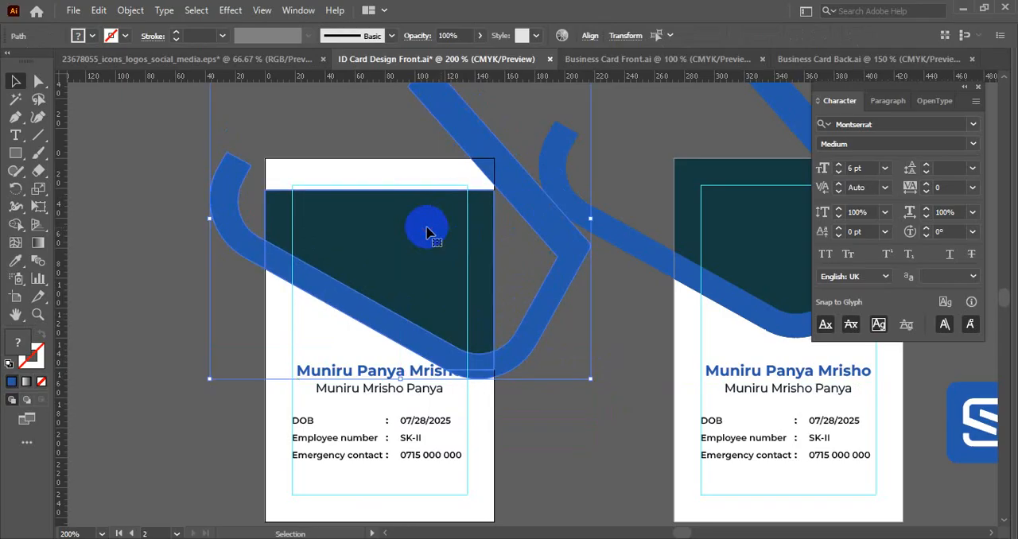
{"action": "left_click", "coordinate": [100, 270]}
- Raise the teal shape's two upper anchor points to the left card's top edge to close the gap
{"action": "left_click", "coordinate": [310, 200]}
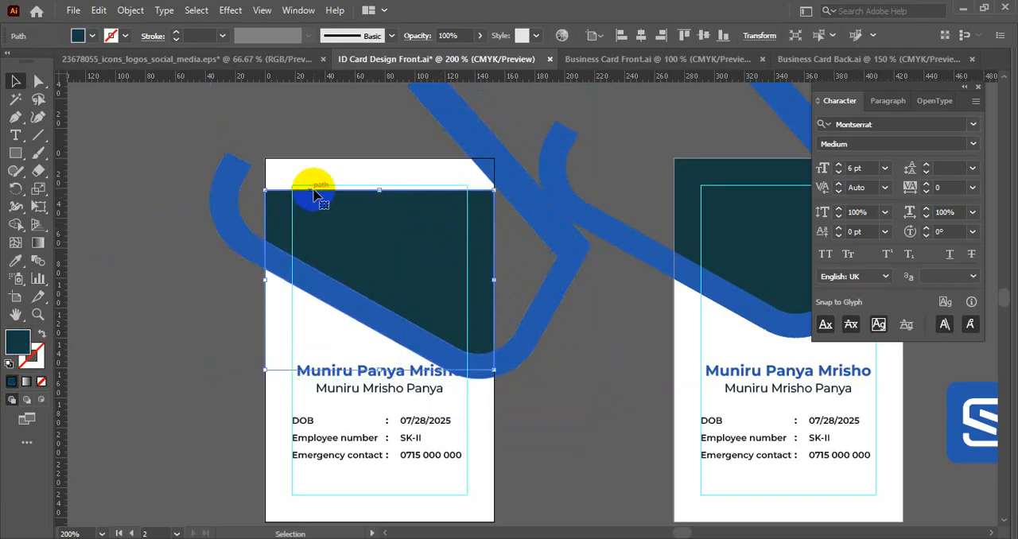
{"action": "left_click", "coordinate": [38, 81]}
{"action": "left_click", "coordinate": [264, 193]}
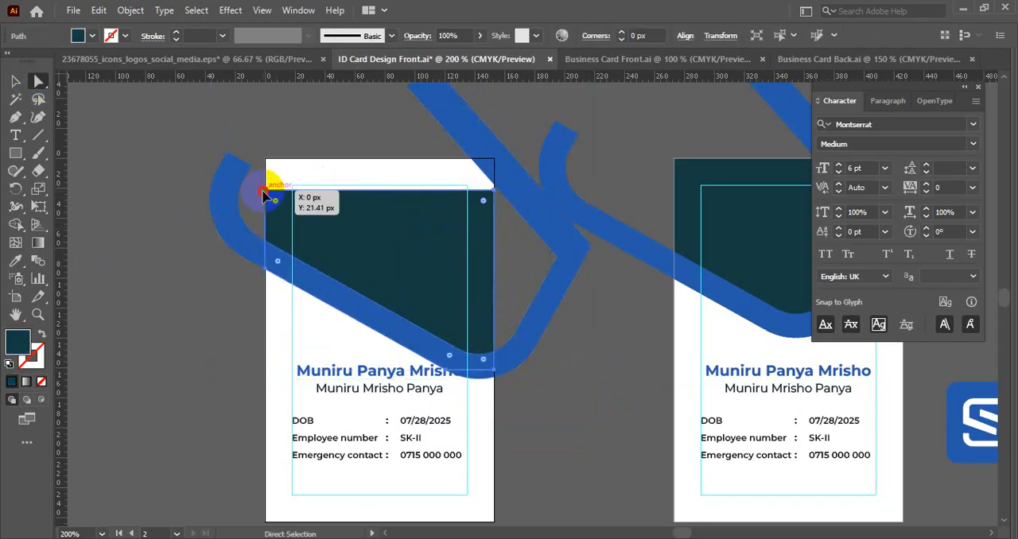
{"action": "left_click_drag", "start_coordinate": [496, 194], "coordinate": [497, 158]}
{"action": "key", "text": "v"}
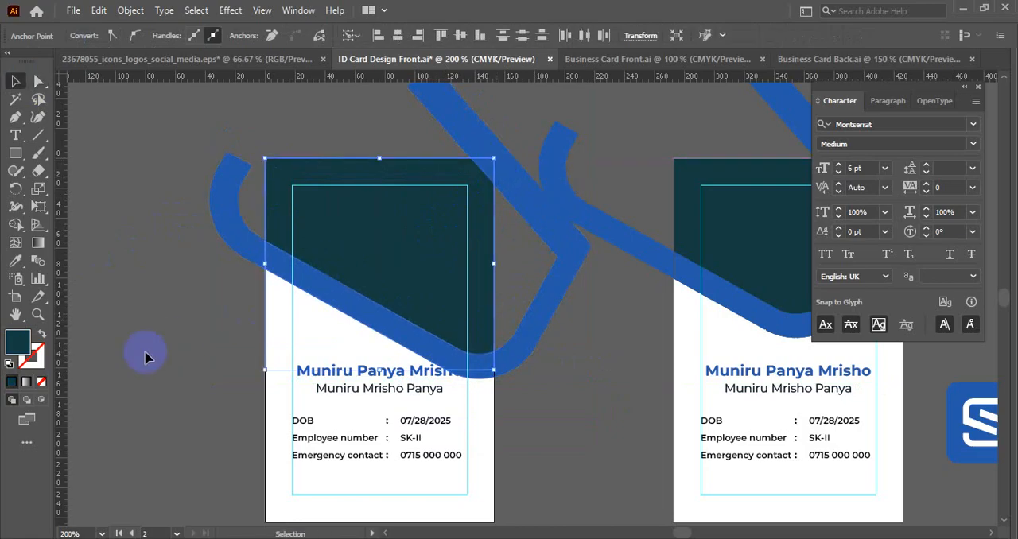
{"action": "left_click", "coordinate": [145, 358]}
{"action": "left_click_drag", "start_coordinate": [315, 296], "coordinate": [219, 281]}
{"action": "left_click", "coordinate": [328, 189]}
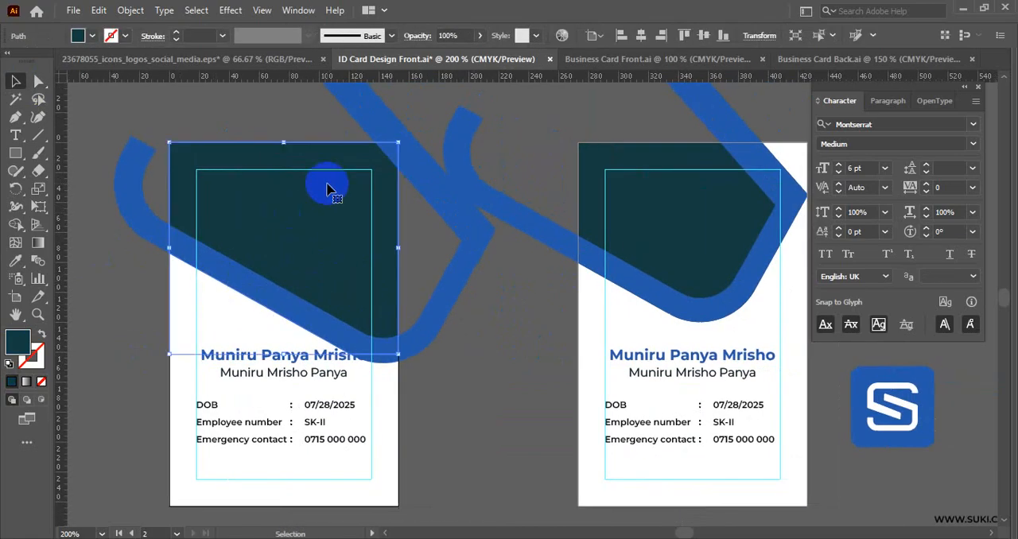
{"action": "left_click", "coordinate": [438, 321]}
{"action": "left_click_drag", "start_coordinate": [437, 396], "coordinate": [513, 354]}
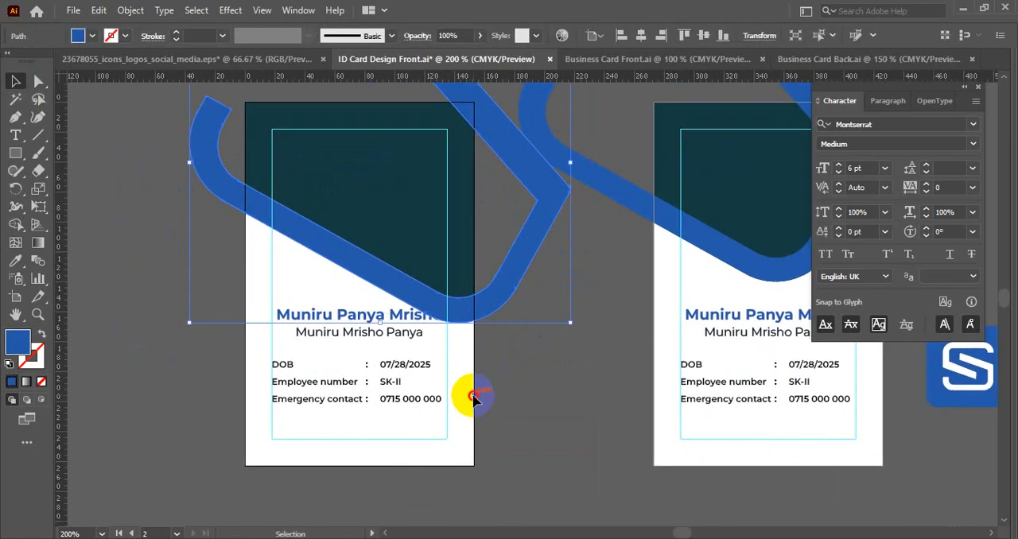
{"action": "left_click_drag", "start_coordinate": [475, 397], "coordinate": [438, 397]}
{"action": "left_click", "coordinate": [478, 399]}
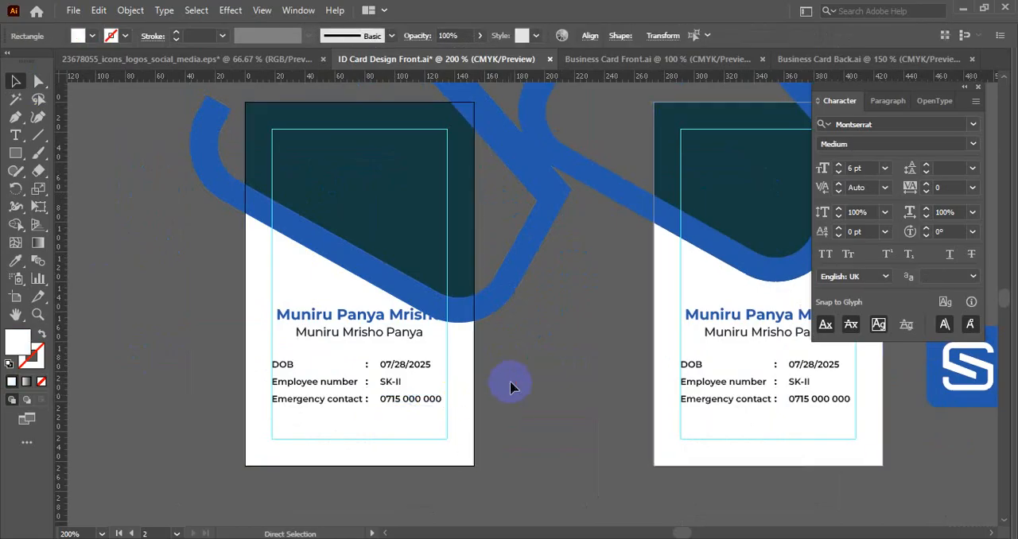
- Trim the right card's blue stroke to the card outline with the Shape Builder and save the file
{"action": "left_click_drag", "start_coordinate": [186, 330], "coordinate": [271, 433]}
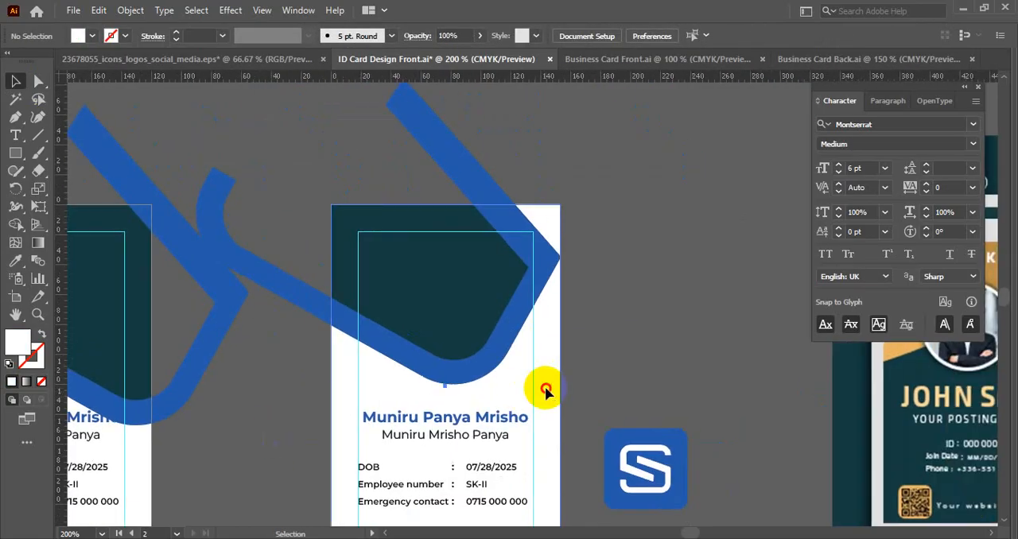
{"action": "left_click", "coordinate": [466, 166]}
{"action": "left_click", "coordinate": [16, 225]}
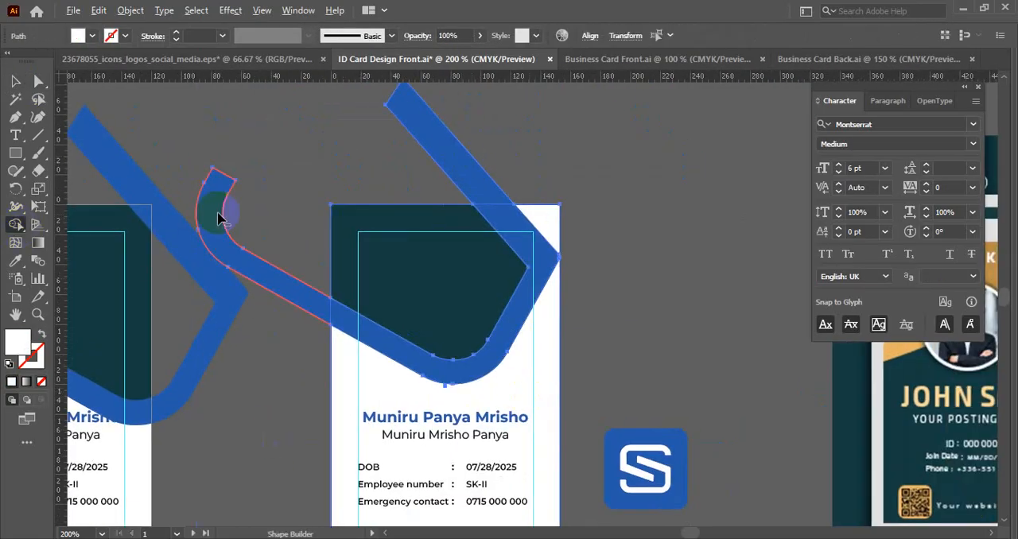
{"action": "left_click_drag", "start_coordinate": [215, 217], "coordinate": [452, 170]}
{"action": "left_click", "coordinate": [447, 143], "text": "alt"}
{"action": "key", "text": "v"}
{"action": "left_click", "coordinate": [395, 166]}
{"action": "key", "text": "ctrl+s"}
- Hide the left card's dark teal shape so only the blue stroke and white background remain
{"action": "left_click_drag", "start_coordinate": [400, 217], "coordinate": [584, 172]}
{"action": "left_click", "coordinate": [558, 218]}
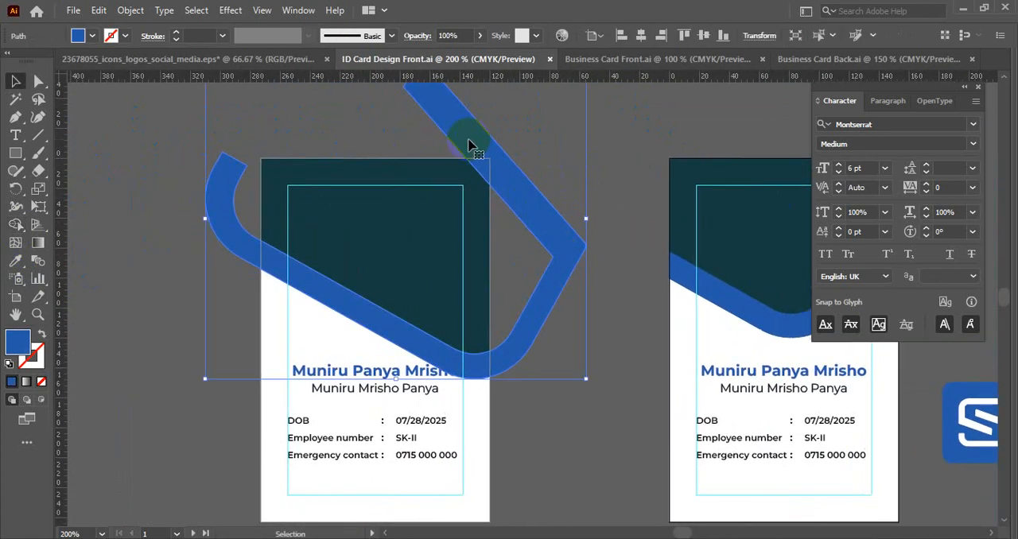
{"action": "key", "text": "a"}
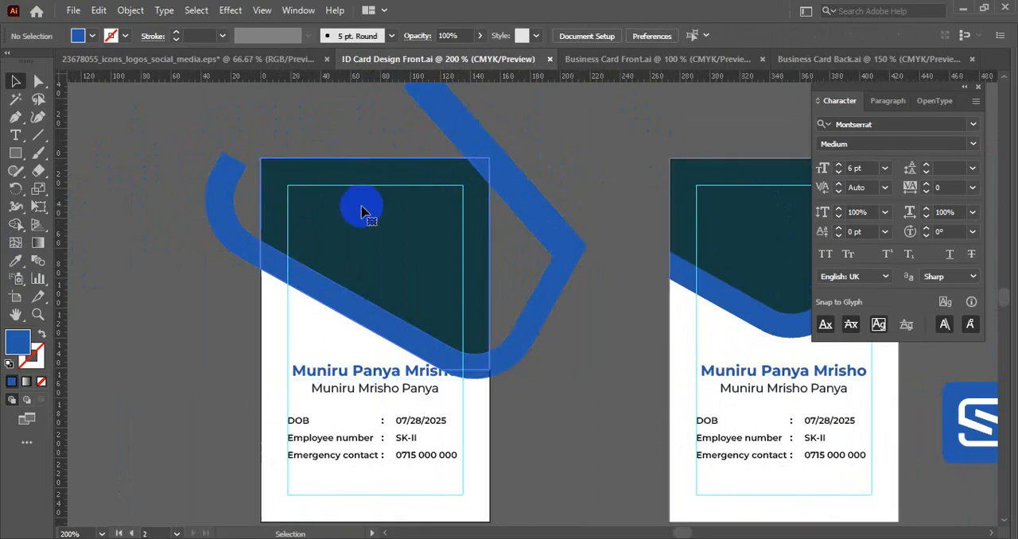
{"action": "left_click", "coordinate": [362, 211]}
{"action": "key", "text": "Delete"}
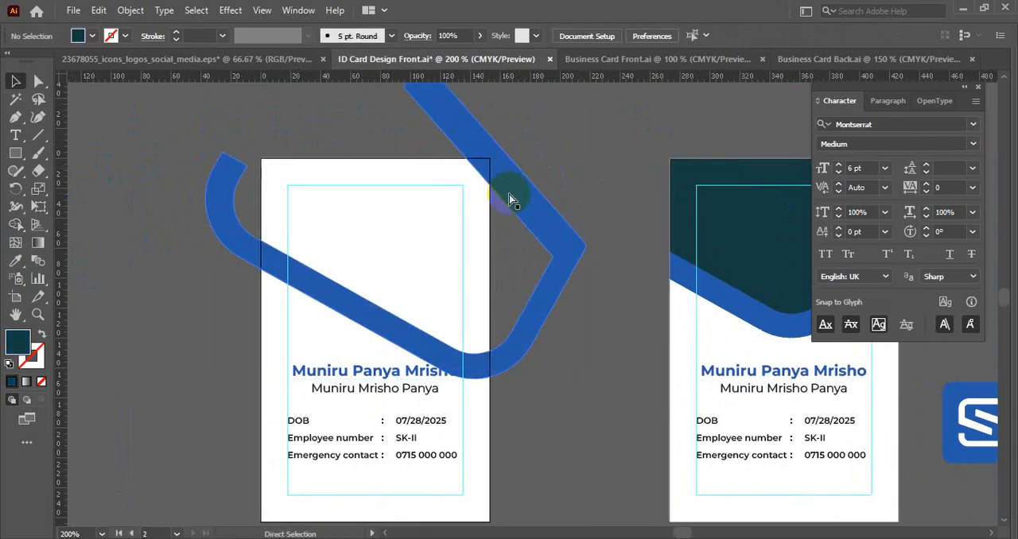
- Remove the parts of the left card's blue stroke outside the card outline with the Shape Builder
{"action": "key", "text": "v"}
{"action": "left_click", "coordinate": [457, 192]}
{"action": "left_click_drag", "start_coordinate": [446, 195], "coordinate": [348, 251]}
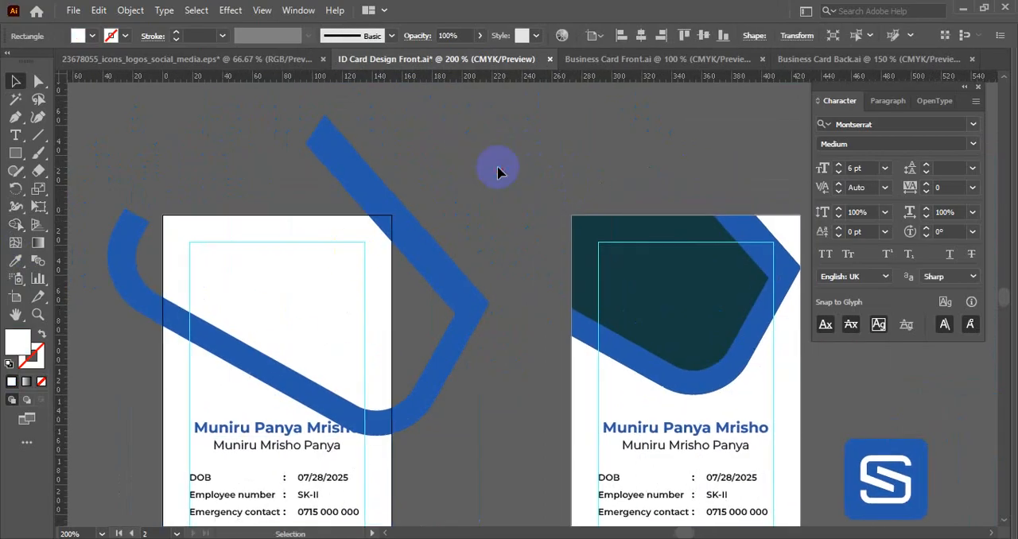
{"action": "left_click", "coordinate": [310, 288]}
{"action": "left_click", "coordinate": [438, 381]}
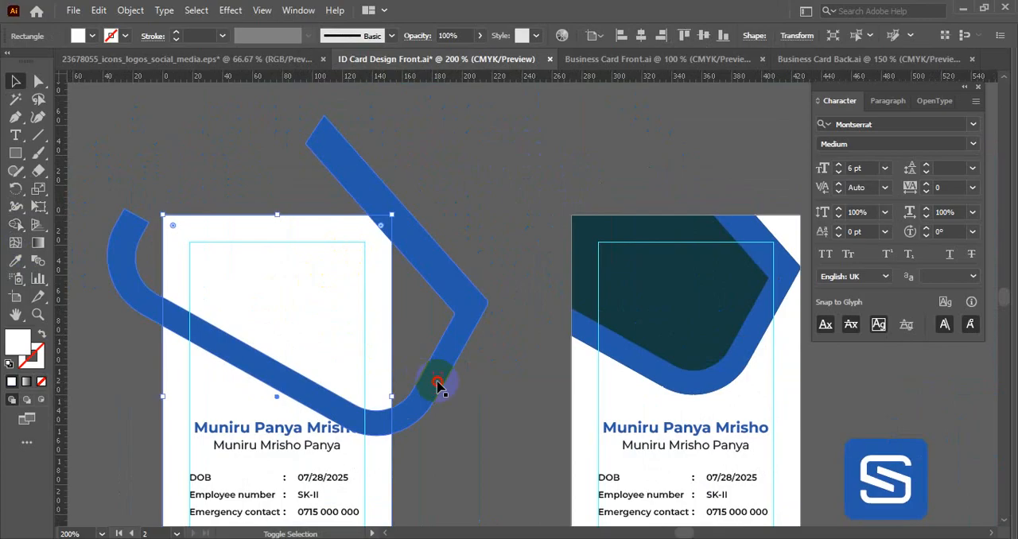
{"action": "left_click", "coordinate": [14, 226]}
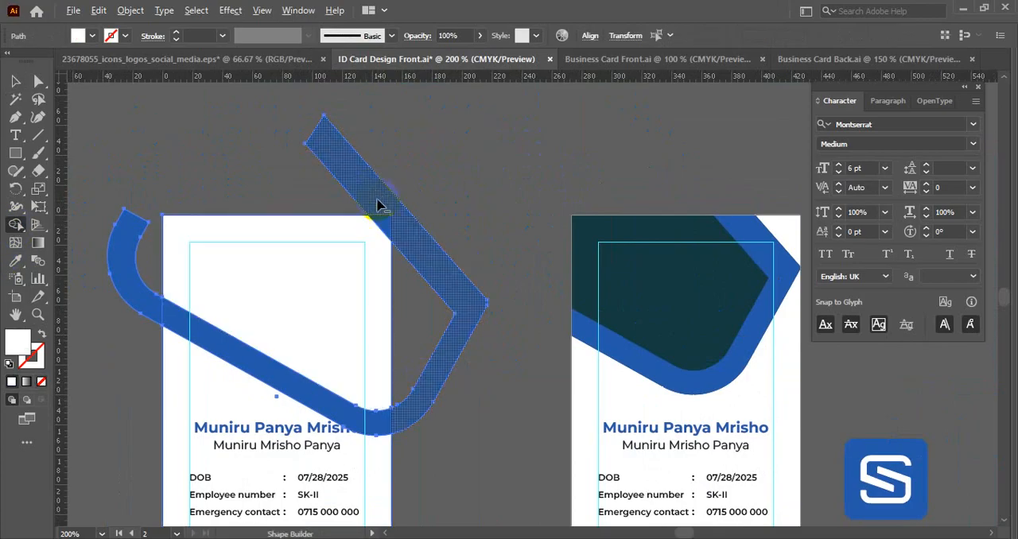
{"action": "left_click_drag", "start_coordinate": [371, 188], "coordinate": [398, 278]}
{"action": "left_click", "coordinate": [129, 239], "text": "alt"}
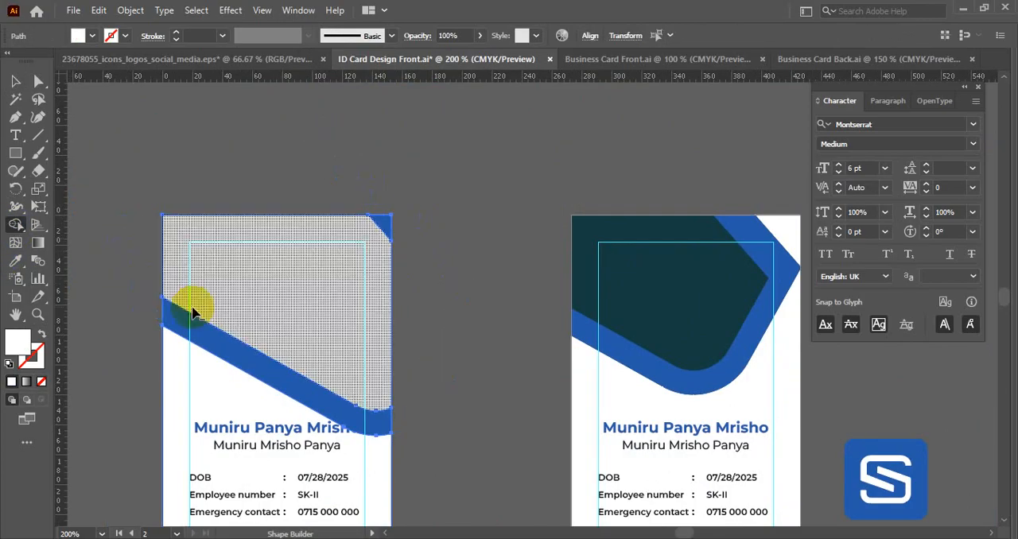
- Delete the leftover blue triangle at the left card's upper right corner
{"action": "key", "text": "v"}
{"action": "left_click", "coordinate": [460, 315]}
{"action": "left_click_drag", "start_coordinate": [447, 315], "coordinate": [536, 247]}
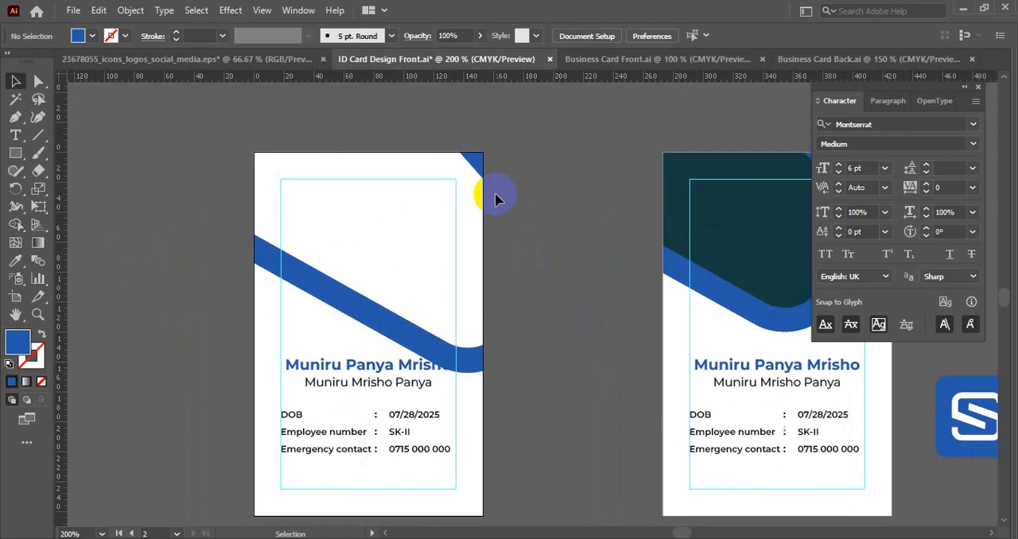
{"action": "left_click_drag", "start_coordinate": [472, 160], "coordinate": [555, 132]}
{"action": "key", "text": "Delete"}
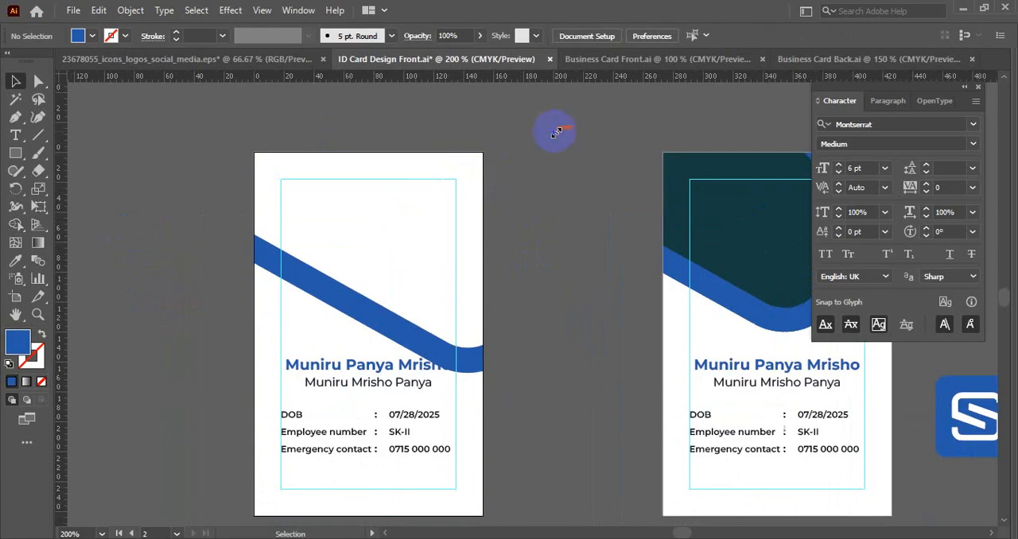
- Show the hidden dark teal shape again behind the left card's trimmed blue stroke
{"action": "key", "text": "ctrl+alt+3"}
{"action": "left_click", "coordinate": [523, 210]}
{"action": "left_click", "coordinate": [390, 210]}
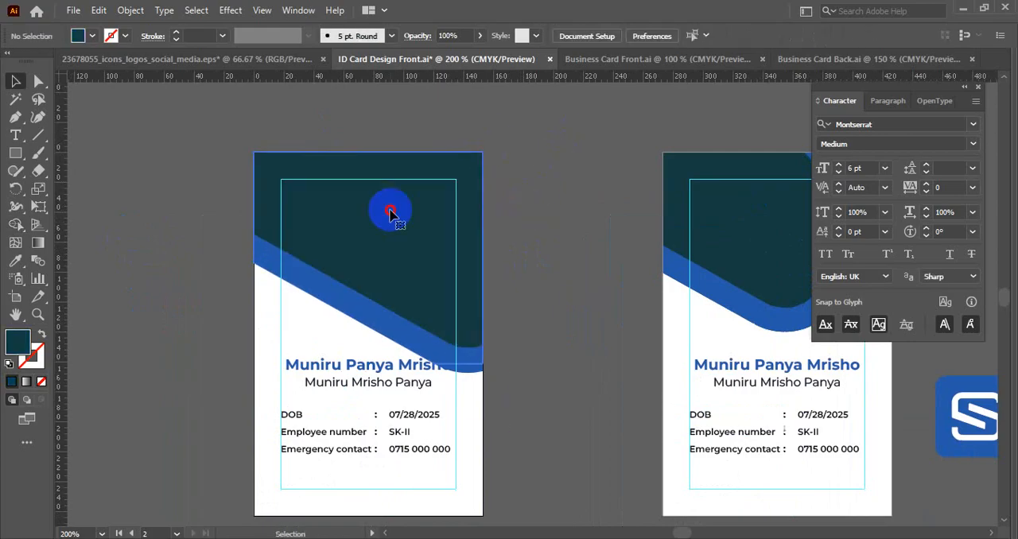
{"action": "left_click", "coordinate": [347, 317]}
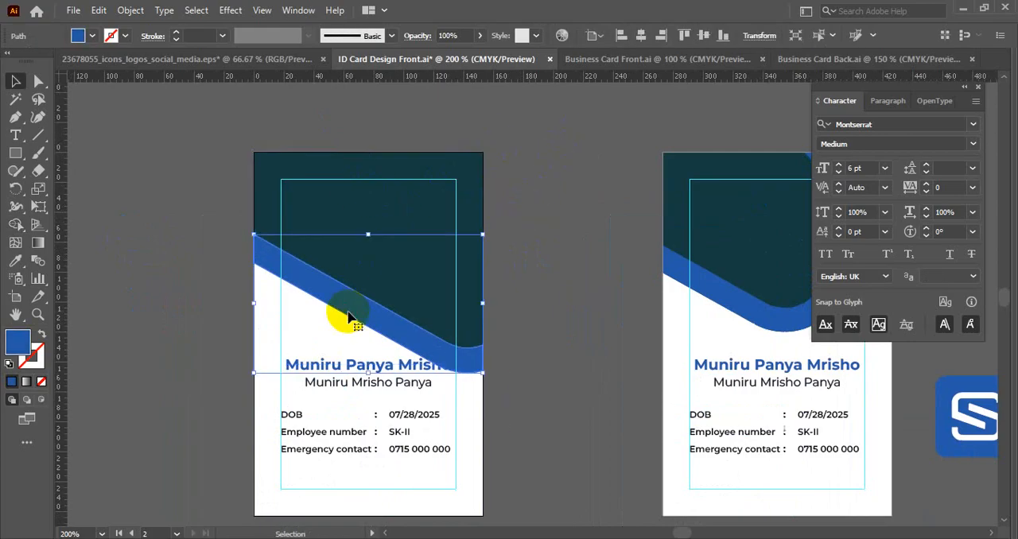
{"action": "left_click_drag", "start_coordinate": [388, 477], "coordinate": [336, 374]}
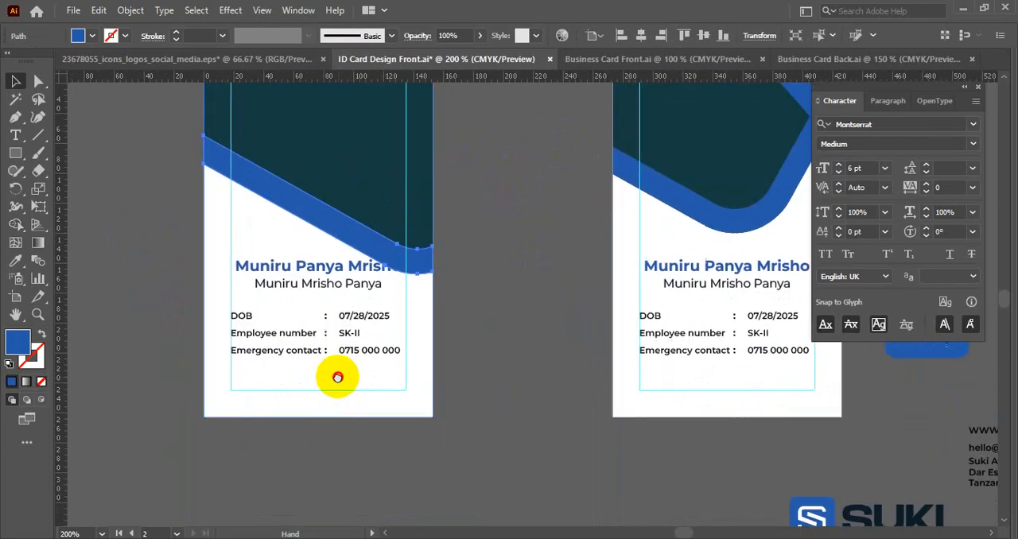
{"action": "left_click", "coordinate": [453, 385]}
- Lock the left card's white background rectangle
{"action": "scroll", "coordinate": [464, 342], "scroll_direction": "down", "scroll_amount": 1}
{"action": "left_click_drag", "start_coordinate": [479, 334], "coordinate": [284, 365]}
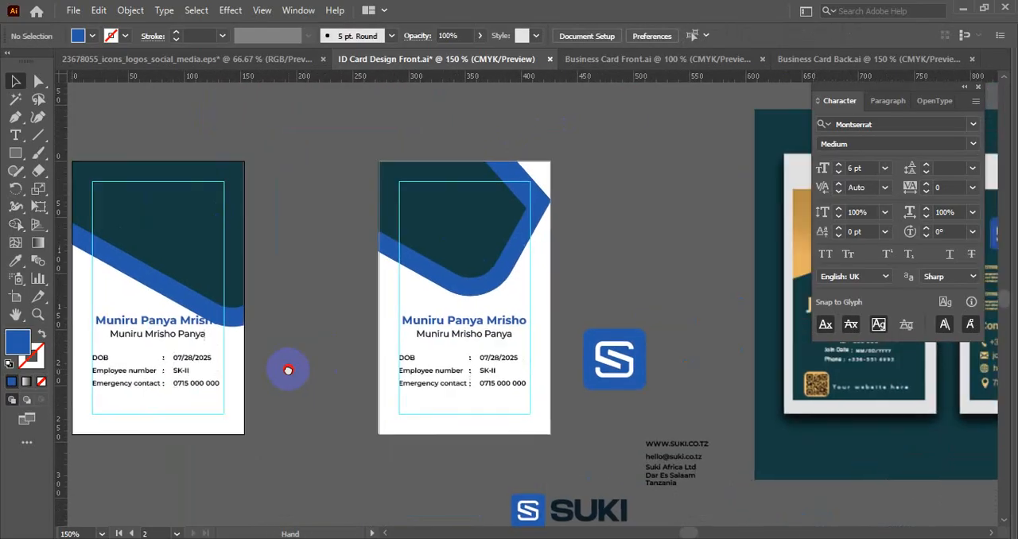
{"action": "scroll", "coordinate": [549, 334], "scroll_direction": "up", "scroll_amount": 2}
{"action": "left_click_drag", "start_coordinate": [549, 334], "coordinate": [625, 230]}
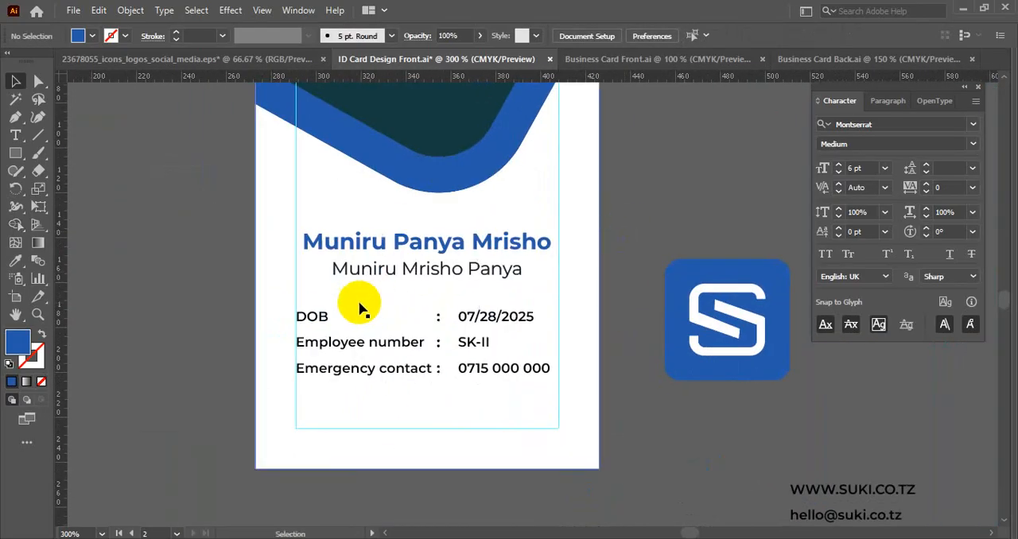
{"action": "left_click", "coordinate": [339, 401]}
{"action": "scroll", "coordinate": [401, 413], "scroll_direction": "down", "scroll_amount": 1}
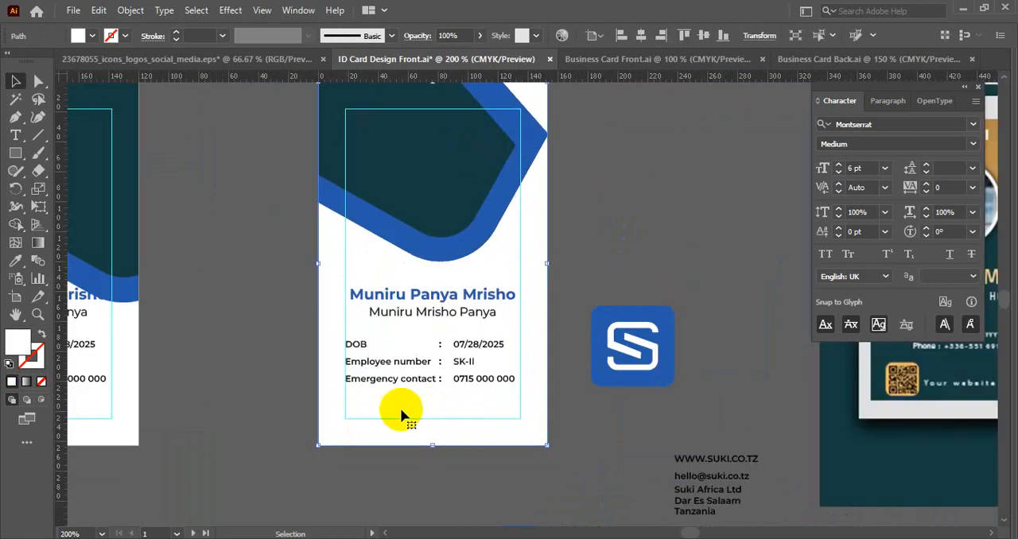
{"action": "scroll", "coordinate": [452, 416], "scroll_direction": "down", "scroll_amount": 1}
{"action": "left_click_drag", "start_coordinate": [460, 418], "coordinate": [666, 325]}
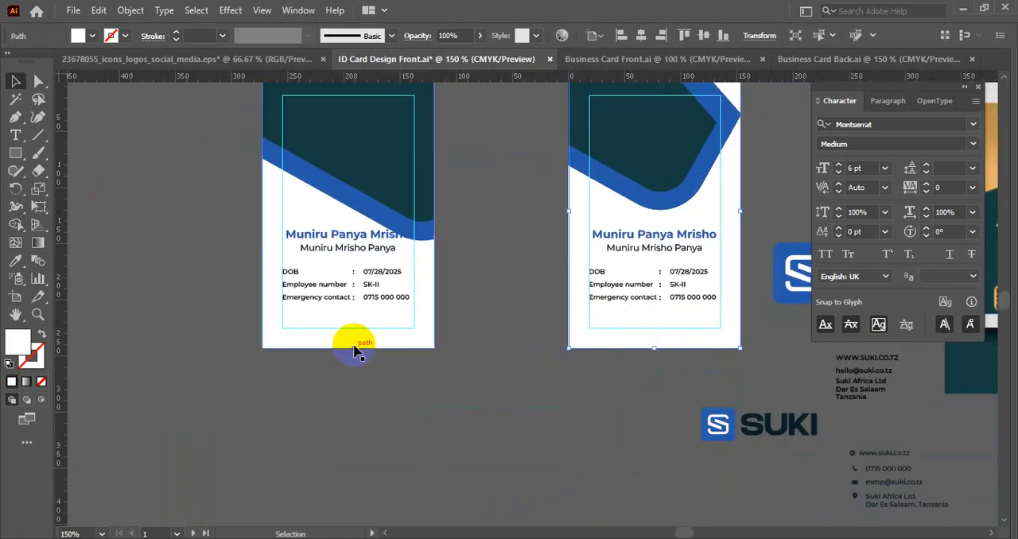
{"action": "left_click", "coordinate": [288, 325]}
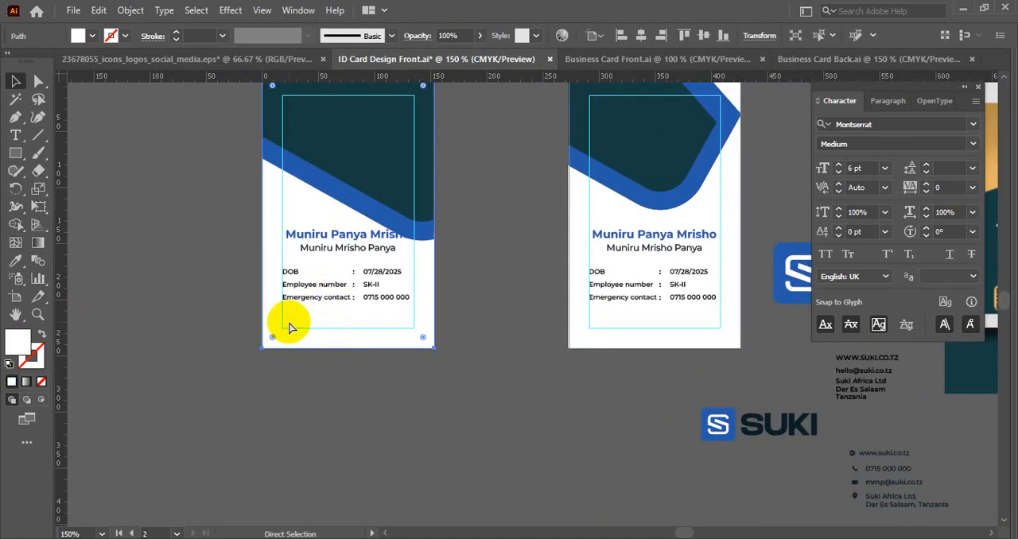
{"action": "key", "text": "ctrl+2"}
- Move the left card's name and details text down together, clear of the blue stroke, and save the file
{"action": "scroll", "coordinate": [296, 299], "scroll_direction": "up", "scroll_amount": 1}
{"action": "left_click_drag", "start_coordinate": [266, 203], "coordinate": [392, 341]}
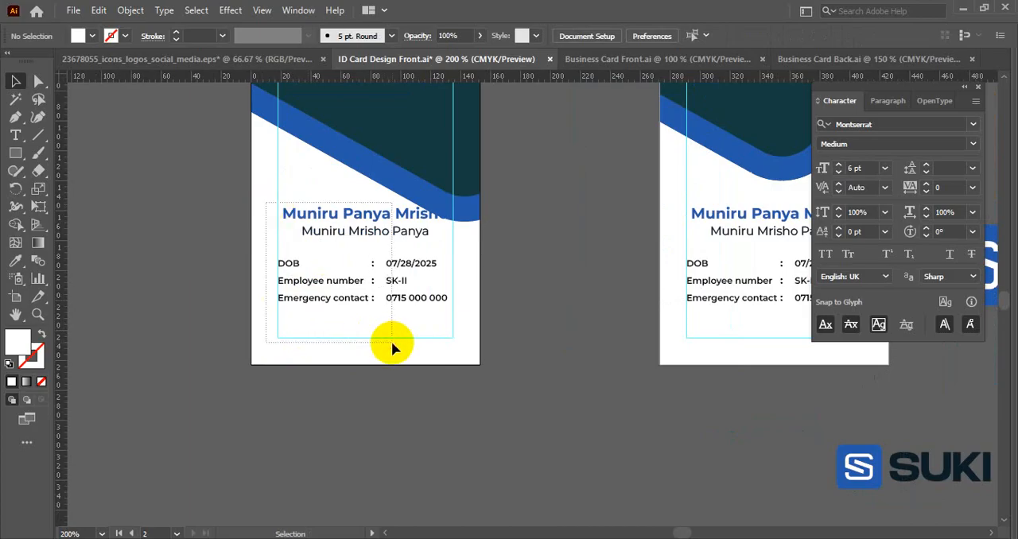
{"action": "left_click_drag", "start_coordinate": [376, 219], "coordinate": [377, 237]}
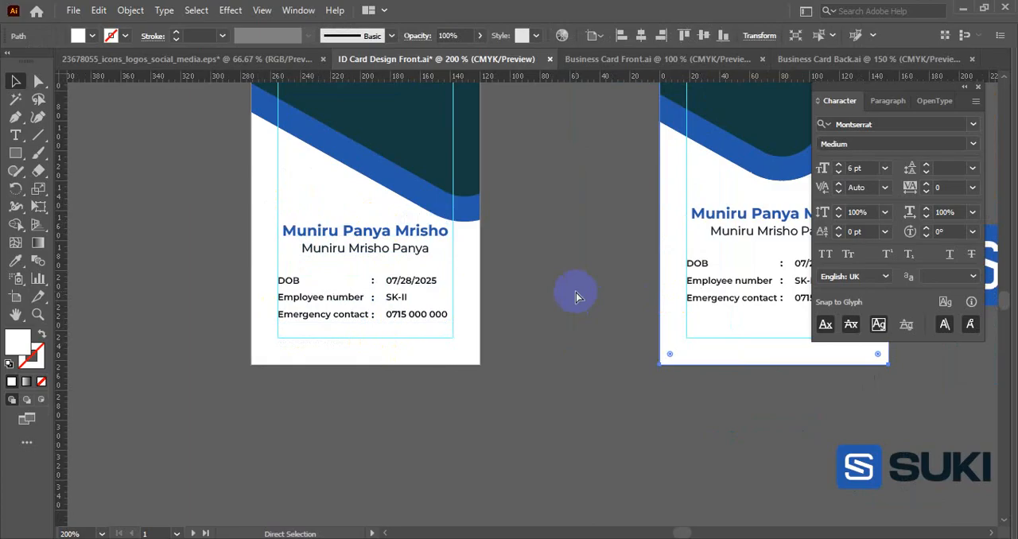
{"action": "key", "text": "ctrl+s"}
{"action": "scroll", "coordinate": [577, 295], "scroll_direction": "down", "scroll_amount": 2}
{"action": "left_click_drag", "start_coordinate": [576, 293], "coordinate": [491, 300]}
{"action": "scroll", "coordinate": [411, 299], "scroll_direction": "up", "scroll_amount": 1}
{"action": "left_click", "coordinate": [399, 223]}
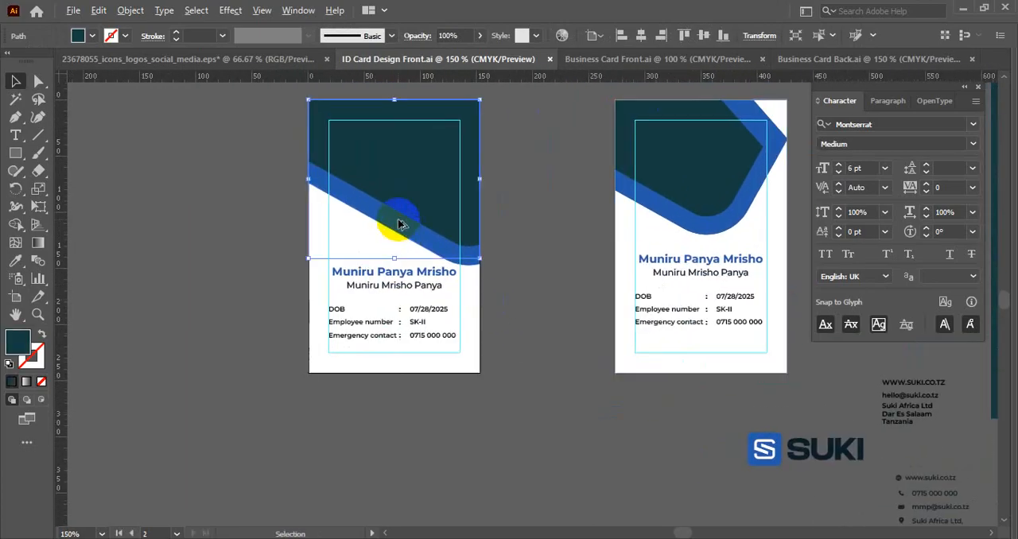
{"action": "left_click_drag", "start_coordinate": [399, 223], "coordinate": [396, 420]}
{"action": "key", "text": "ctrl+z"}
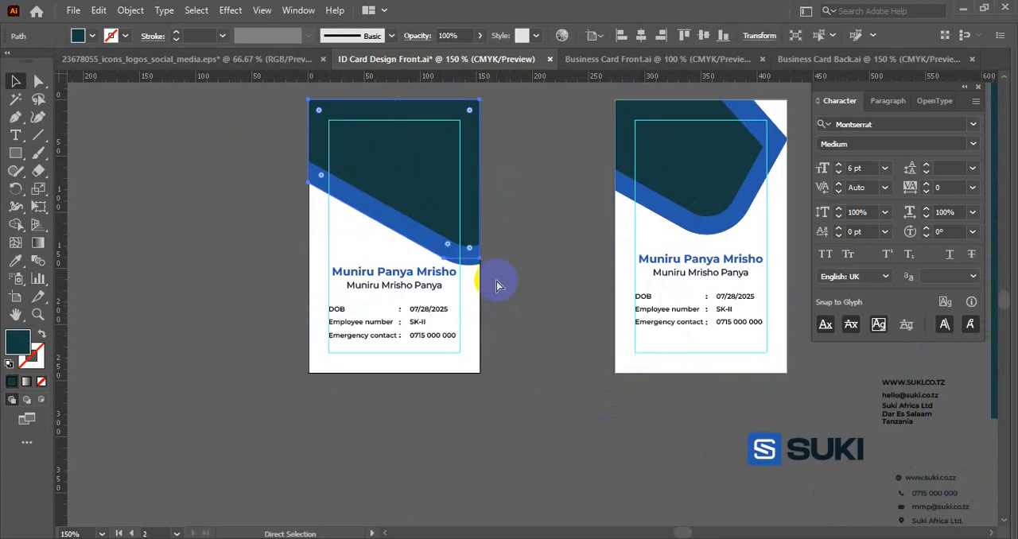
{"action": "left_click", "coordinate": [506, 268]}
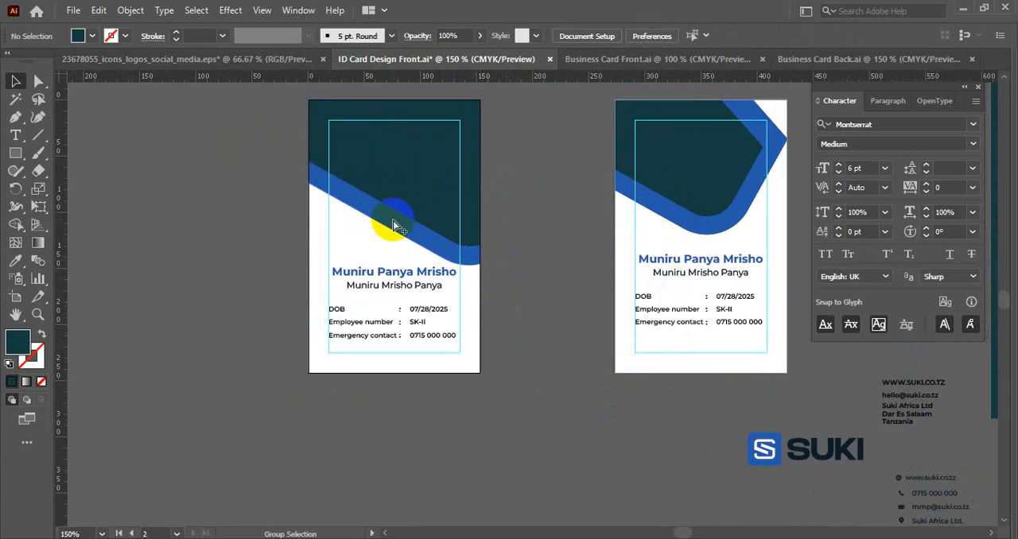
- Unlock all objects and duplicate the left card's blue stroke straight down across the card's lower edge
{"action": "key", "text": "ctrl+alt+2"}
{"action": "left_click", "coordinate": [539, 283]}
{"action": "left_click", "coordinate": [417, 241]}
{"action": "left_click_drag", "start_coordinate": [427, 234], "coordinate": [434, 407]}
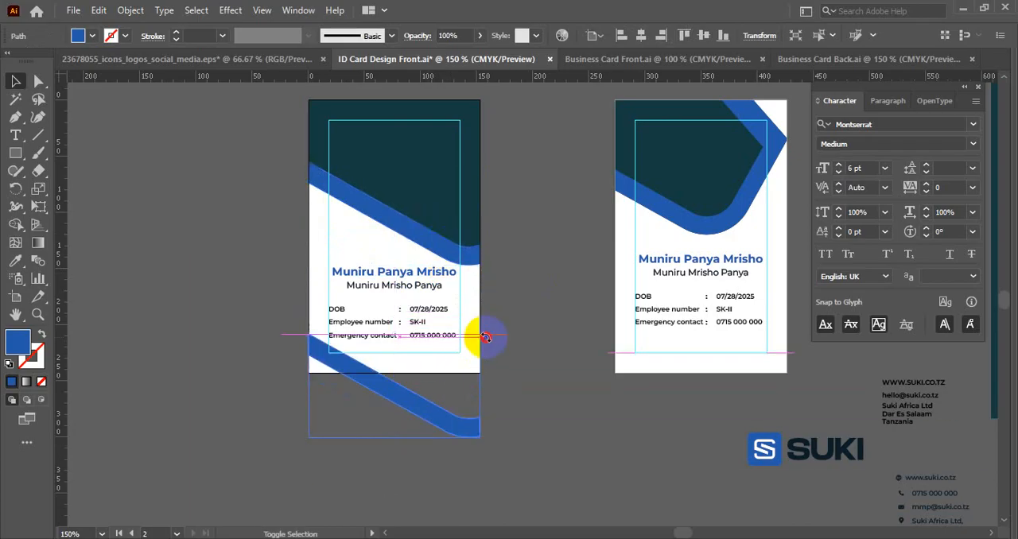
- Rotate the duplicated blue stroke 180° and move it about 20 px down at the left card's lower edge
{"action": "left_click_drag", "start_coordinate": [484, 337], "coordinate": [342, 425]}
{"action": "scroll", "coordinate": [393, 394], "scroll_direction": "up", "scroll_amount": 2}
{"action": "left_click_drag", "start_coordinate": [386, 363], "coordinate": [387, 407]}
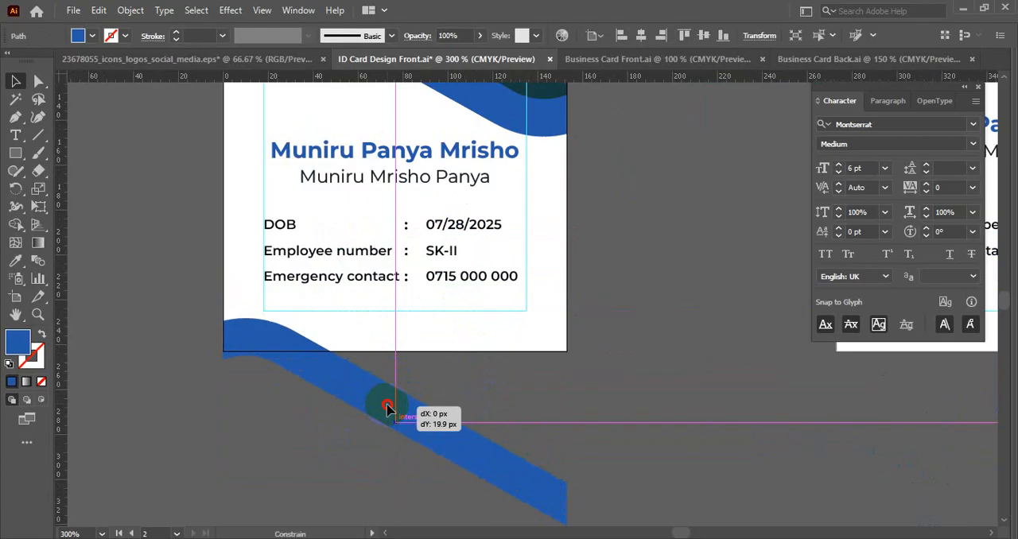
- Draw a footer rectangle along the left card's lower edge, right of the blue stroke's crest, and fill it with the header's dark teal
{"action": "left_click_drag", "start_coordinate": [386, 407], "coordinate": [386, 407]}
{"action": "left_click", "coordinate": [161, 367]}
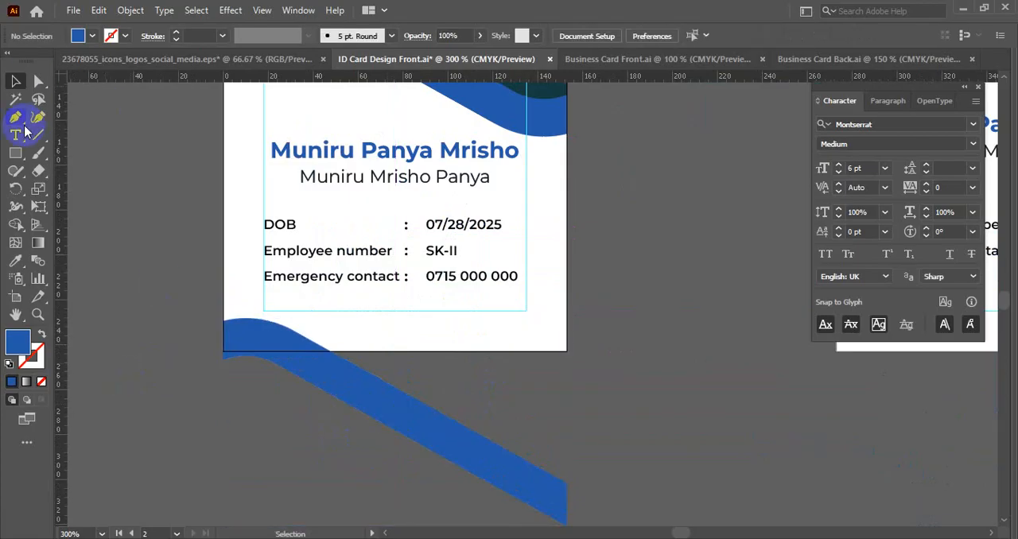
{"action": "left_click", "coordinate": [16, 153]}
{"action": "left_click_drag", "start_coordinate": [272, 322], "coordinate": [566, 352]}
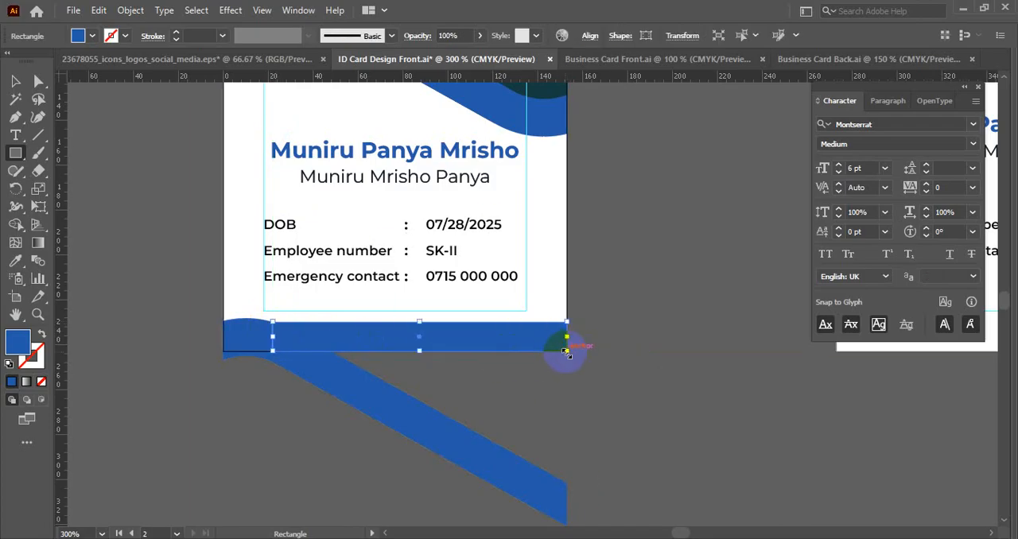
{"action": "key", "text": "i"}
{"action": "scroll", "coordinate": [557, 220], "scroll_direction": "down", "scroll_amount": 2}
{"action": "left_click", "coordinate": [543, 107]}
{"action": "key", "text": "v"}
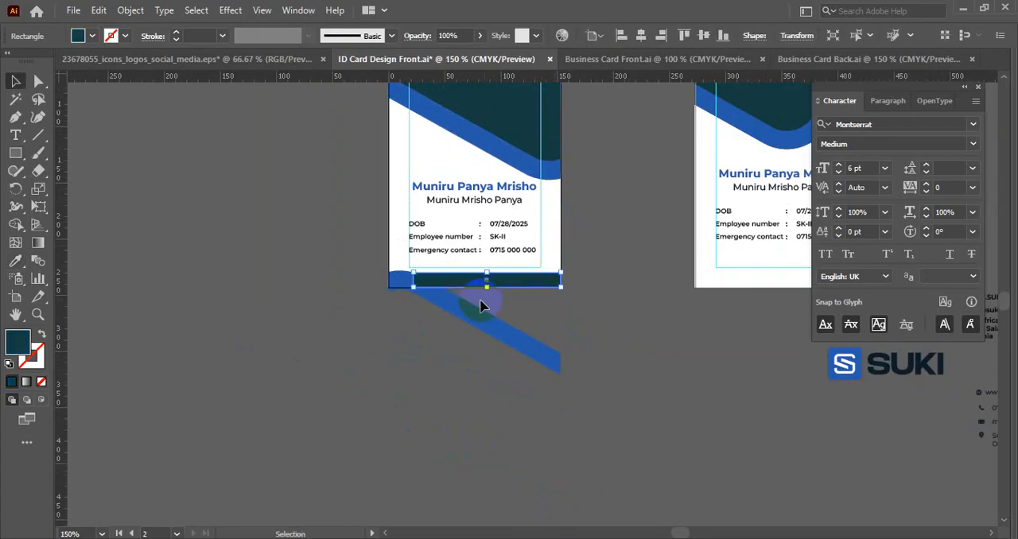
- Create an offset path slightly outside the left card's lower blue stroke
{"action": "scroll", "coordinate": [435, 300], "scroll_direction": "up", "scroll_amount": 2}
{"action": "left_click", "coordinate": [435, 300]}
{"action": "scroll", "coordinate": [454, 289], "scroll_direction": "up", "scroll_amount": 1}
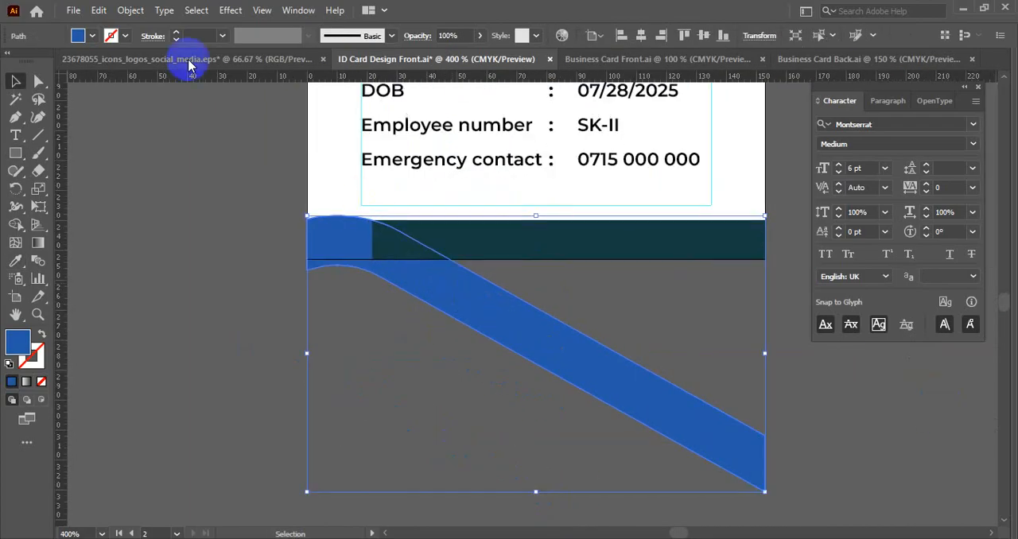
{"action": "left_click", "coordinate": [125, 10]}
{"action": "mouse_move", "coordinate": [325, 370]}
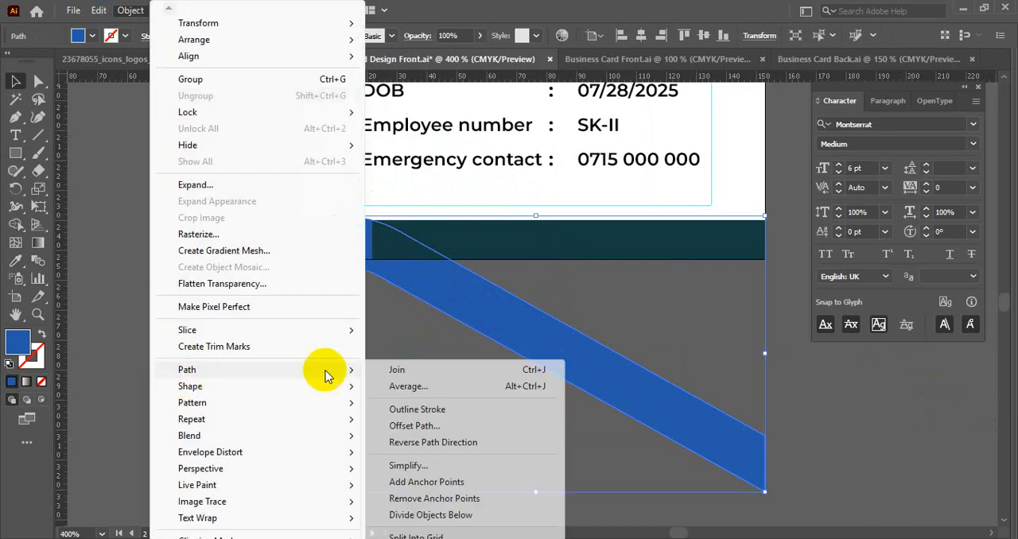
{"action": "left_click", "coordinate": [413, 425]}
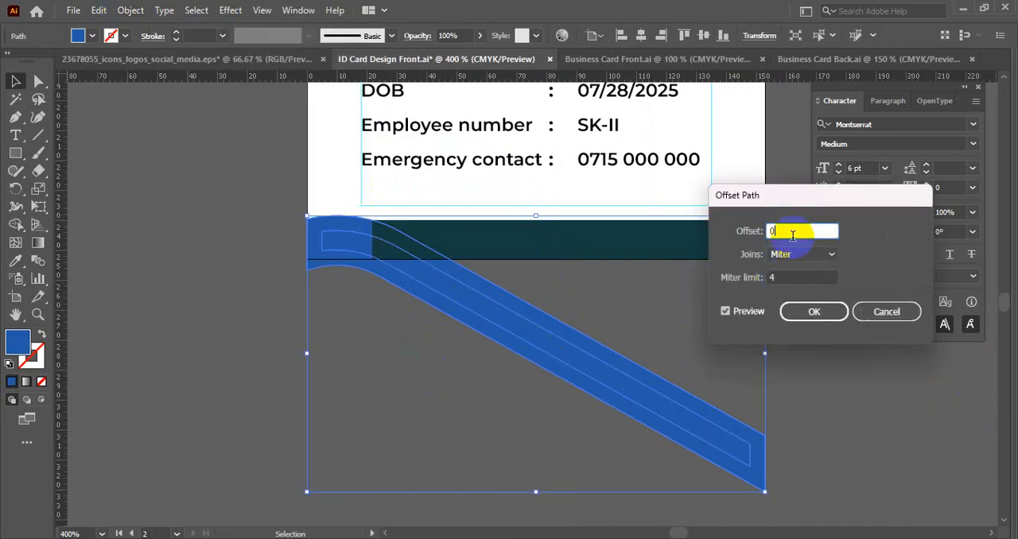
{"action": "key", "text": "Up"}
{"action": "key", "text": "Up"}
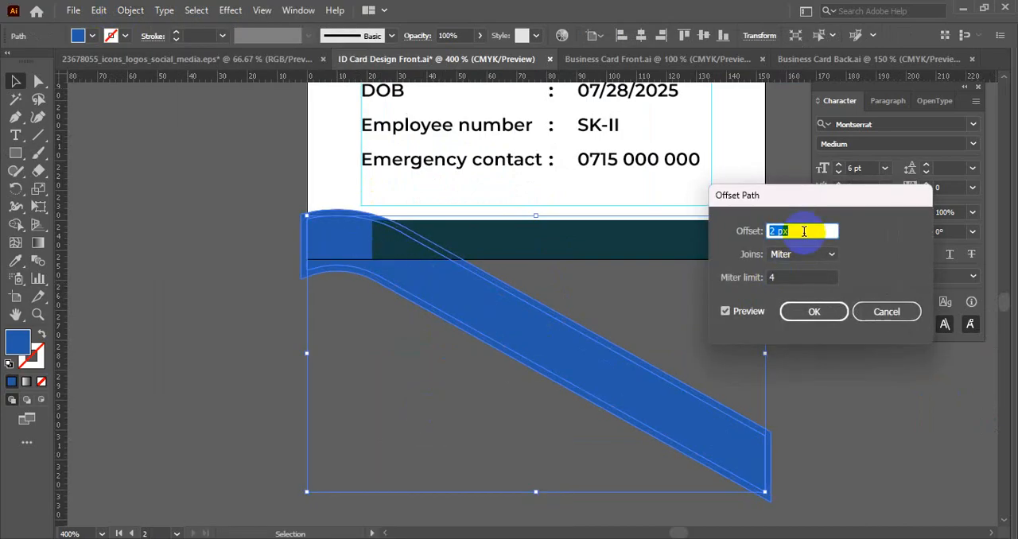
{"action": "left_click", "coordinate": [813, 311]}
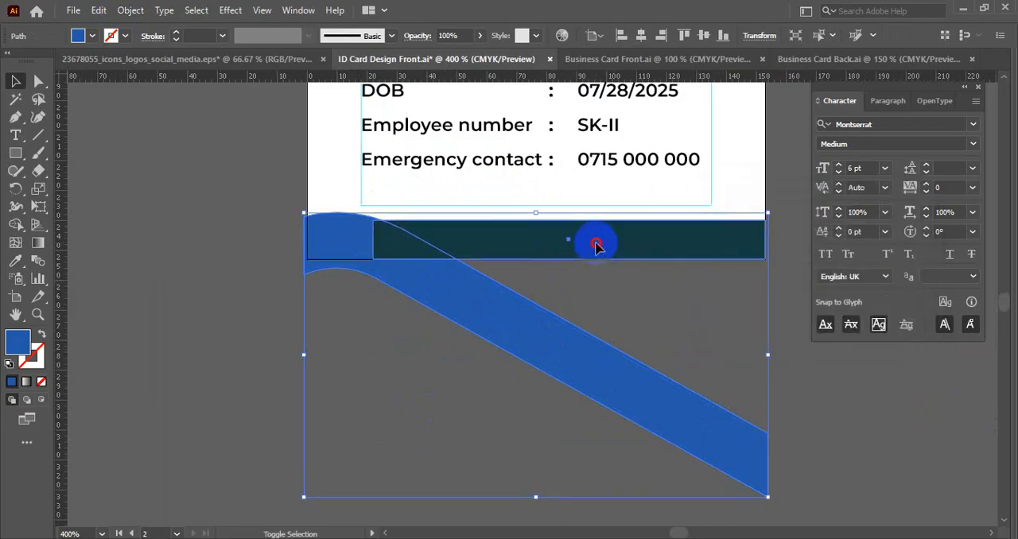
- Cut the offset shape out of the teal footer rectangle with Shape Builder, leaving a thin white gap along the blue stroke
{"action": "left_click", "coordinate": [15, 226]}
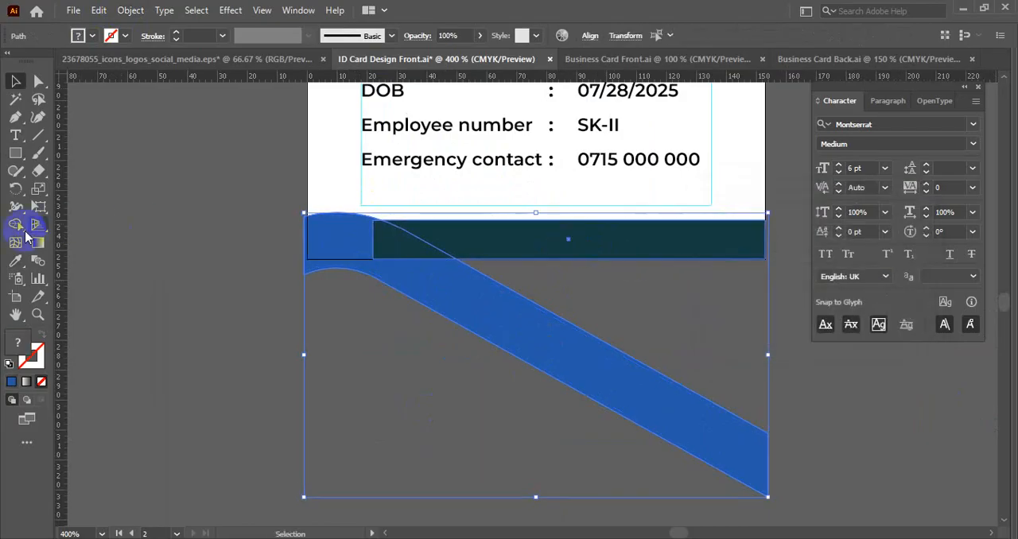
{"action": "left_click", "coordinate": [427, 283]}
{"action": "key", "text": "v"}
{"action": "left_click", "coordinate": [335, 362]}
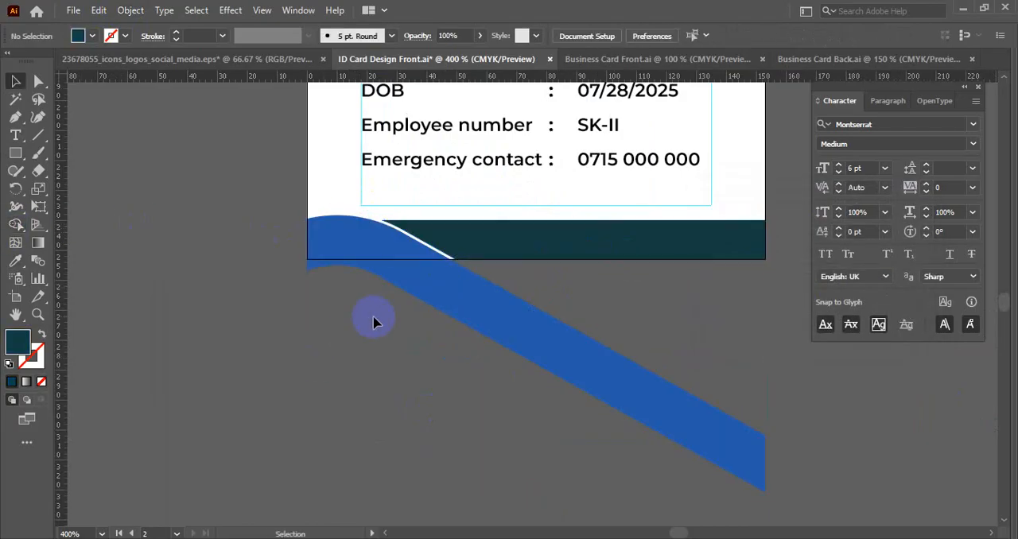
- Trim off the part of the lower blue stroke that hangs below the left card using Shape Builder
{"action": "right_click", "coordinate": [323, 189]}
{"action": "left_click", "coordinate": [314, 209]}
{"action": "left_click", "coordinate": [331, 225]}
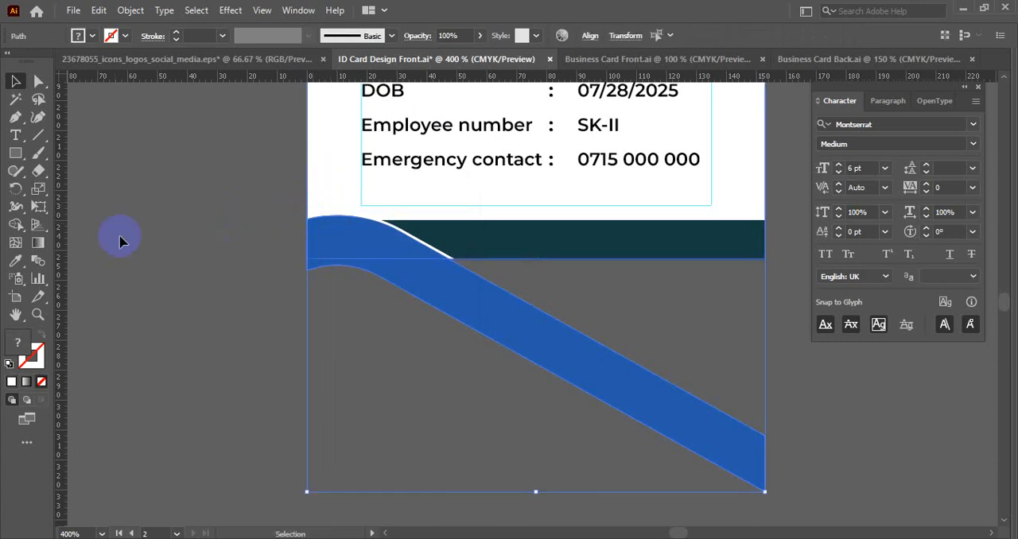
{"action": "left_click", "coordinate": [16, 228]}
{"action": "left_click", "coordinate": [477, 300], "text": "alt"}
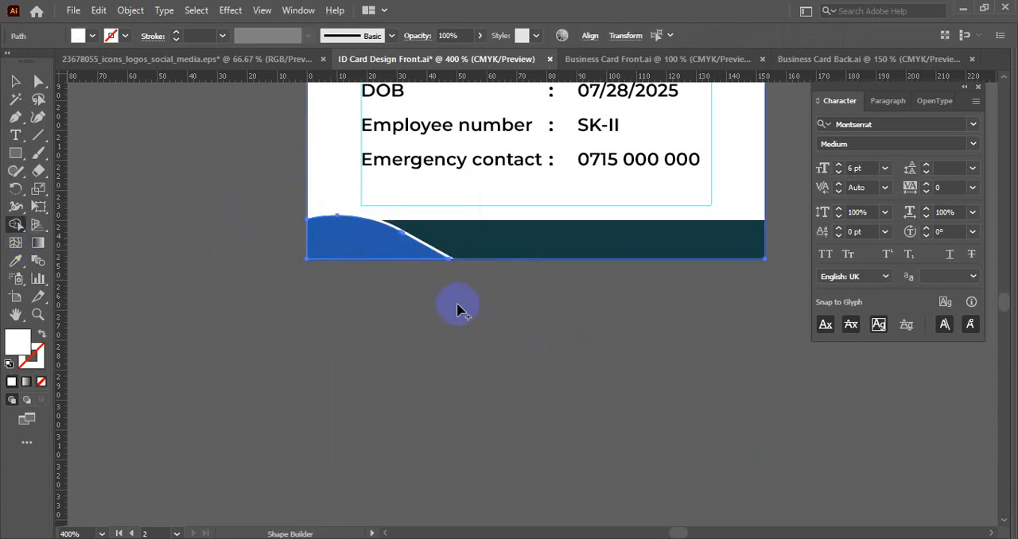
{"action": "key", "text": "v"}
{"action": "left_click", "coordinate": [352, 352]}
{"action": "scroll", "coordinate": [350, 349], "scroll_direction": "down", "scroll_amount": 2}
{"action": "left_click_drag", "start_coordinate": [445, 351], "coordinate": [450, 418]}
{"action": "scroll", "coordinate": [291, 387], "scroll_direction": "down", "scroll_amount": 1}
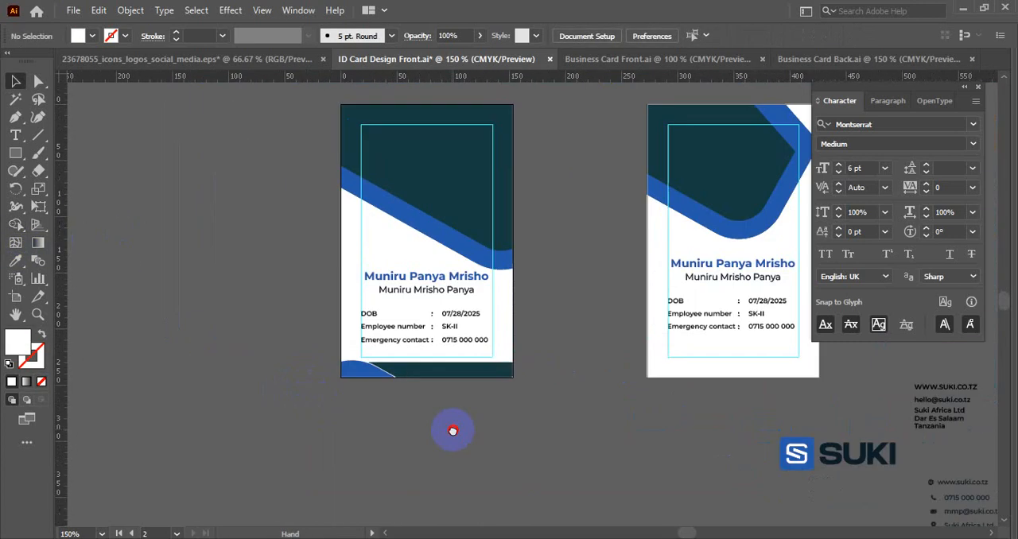
{"action": "left_click", "coordinate": [354, 368]}
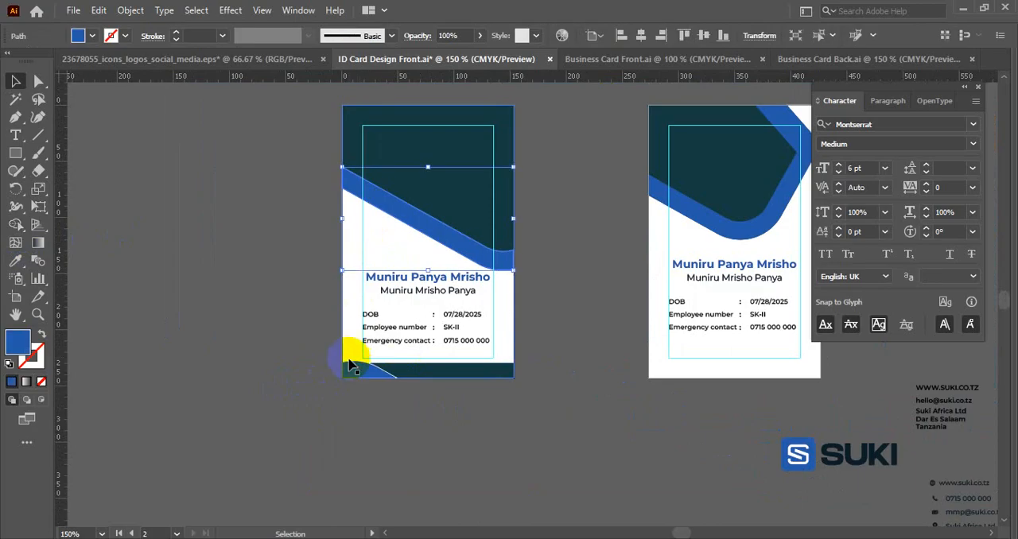
{"action": "left_click", "coordinate": [275, 301]}
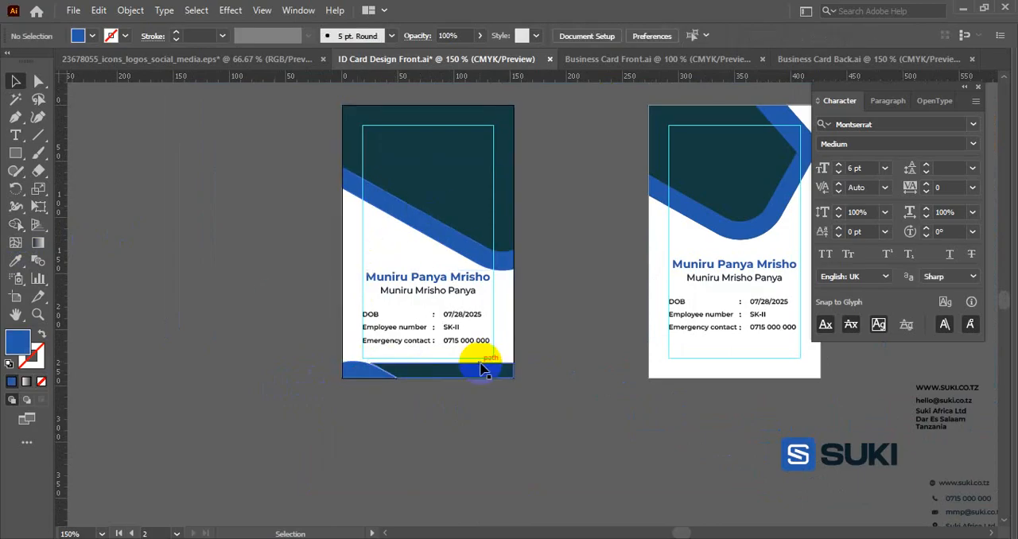
{"action": "left_click_drag", "start_coordinate": [484, 371], "coordinate": [520, 430]}
{"action": "key", "text": "ctrl+z"}
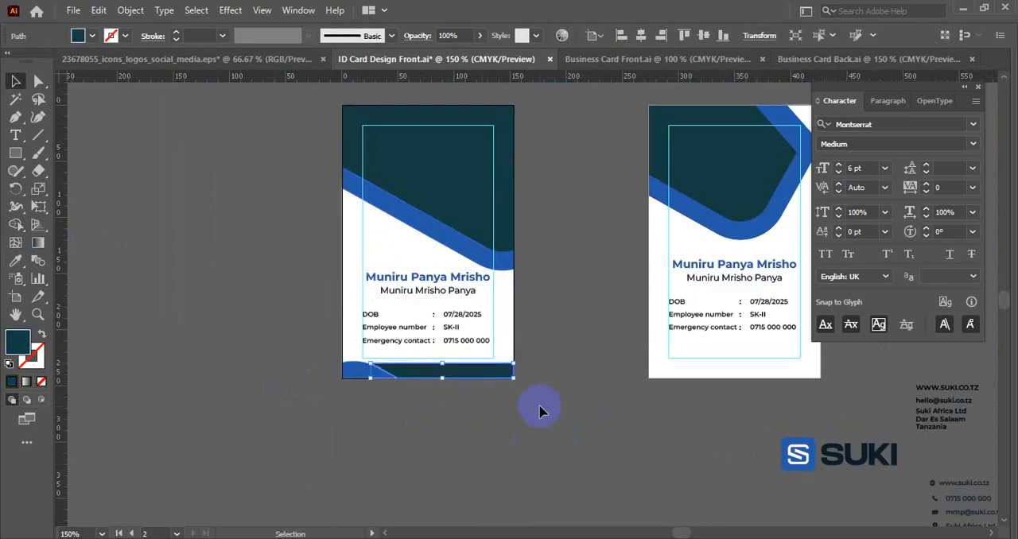
{"action": "left_click", "coordinate": [554, 412]}
- Duplicate the right card's blue stroke down over its lower edge and rotate the copy 90° counterclockwise
{"action": "scroll", "coordinate": [526, 414], "scroll_direction": "down", "scroll_amount": 1}
{"action": "left_click_drag", "start_coordinate": [548, 416], "coordinate": [215, 375]}
{"action": "scroll", "coordinate": [409, 307], "scroll_direction": "up", "scroll_amount": 1}
{"action": "left_click_drag", "start_coordinate": [395, 336], "coordinate": [560, 370]}
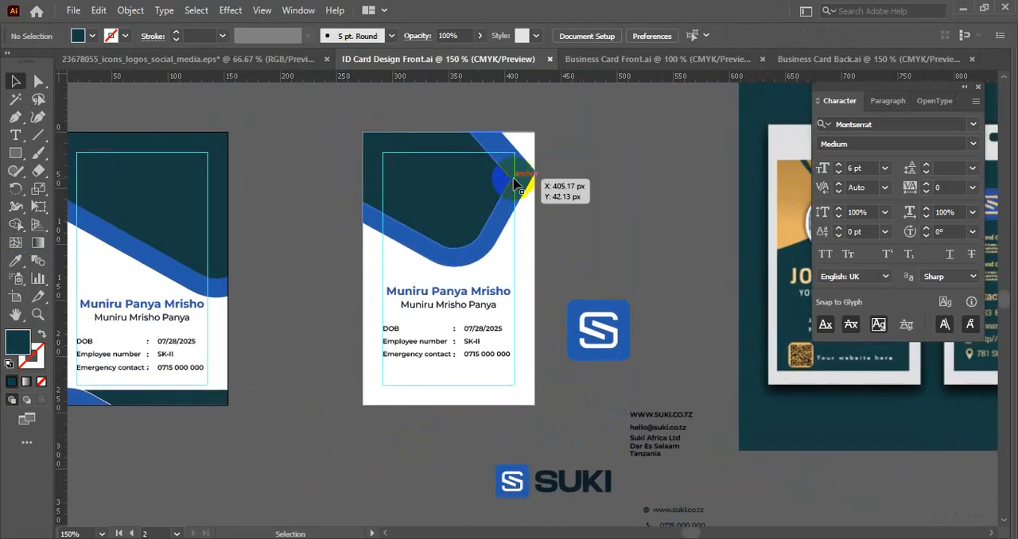
{"action": "left_click_drag", "start_coordinate": [517, 153], "coordinate": [507, 373]}
{"action": "left_click_drag", "start_coordinate": [541, 344], "coordinate": [288, 298]}
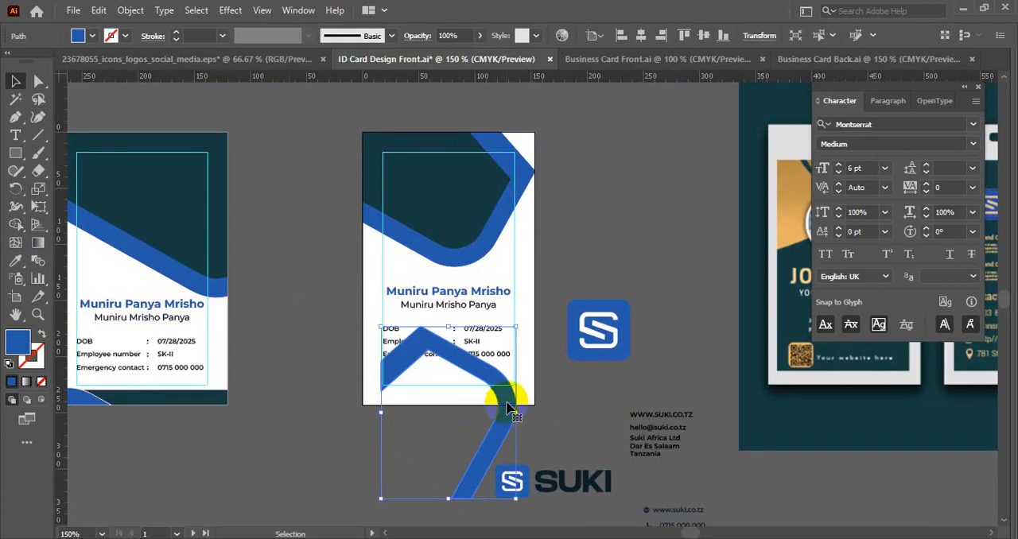
{"action": "left_click_drag", "start_coordinate": [509, 408], "coordinate": [518, 445]}
{"action": "key", "text": "ctrl+z"}
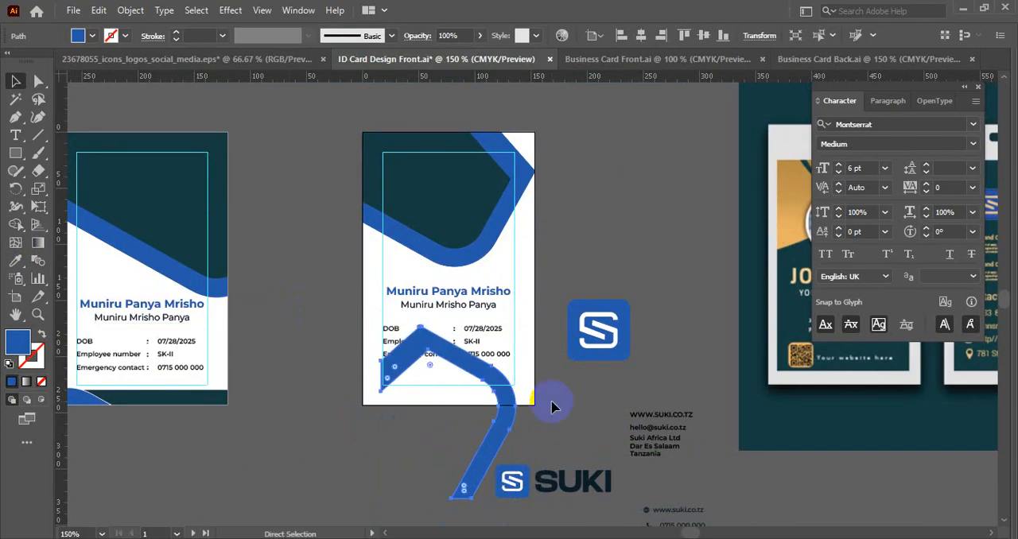
- Rotate the copied stroke another 45° counterclockwise and enlarge it to span the right card's width just below the emergency contact line
{"action": "left_click_drag", "start_coordinate": [519, 328], "coordinate": [430, 303]}
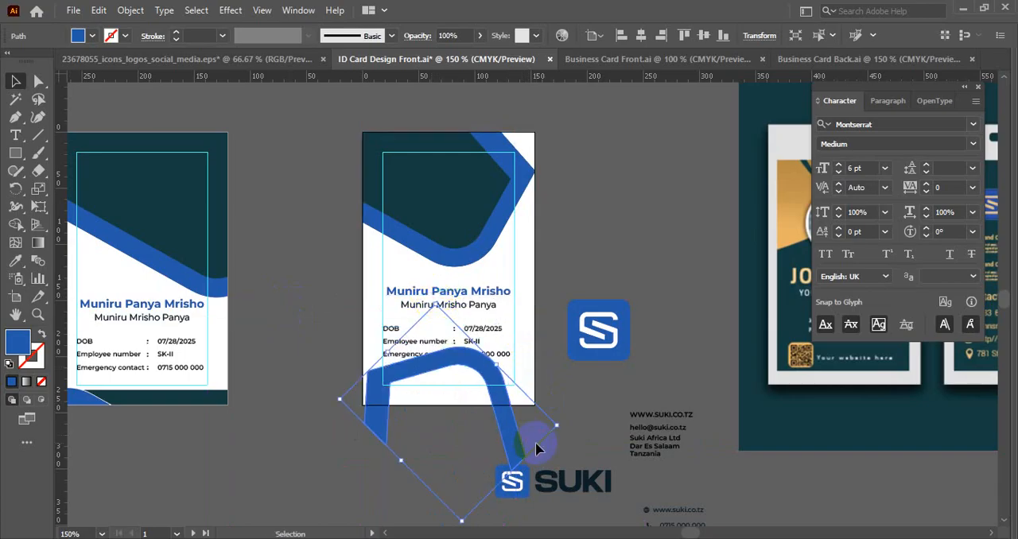
{"action": "left_click_drag", "start_coordinate": [511, 449], "coordinate": [683, 515]}
{"action": "left_click", "coordinate": [497, 288]}
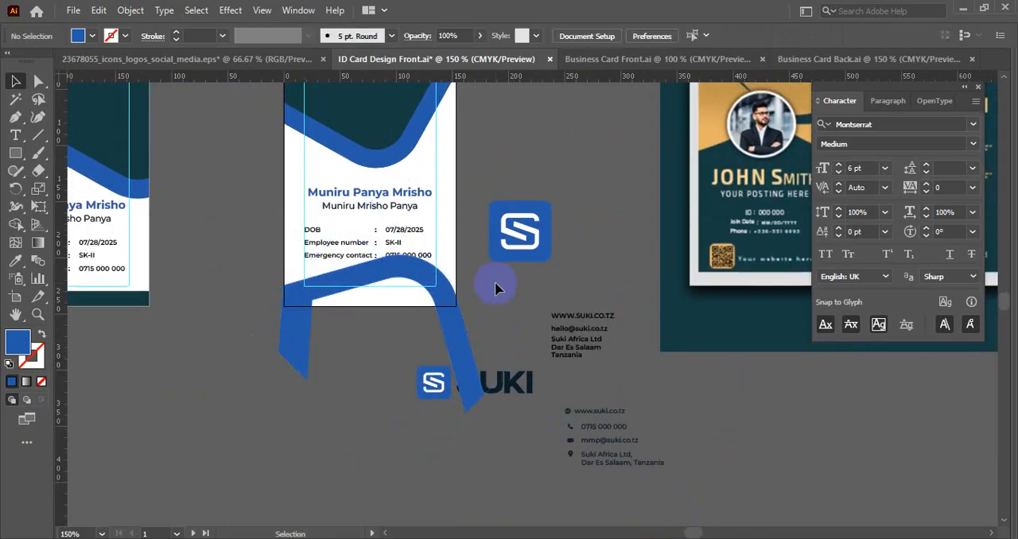
{"action": "scroll", "coordinate": [477, 283], "scroll_direction": "up", "scroll_amount": 2}
{"action": "mouse_move", "coordinate": [601, 322]}
{"action": "left_mouse_down"}
{"action": "mouse_move", "coordinate": [595, 382]}
{"action": "mouse_move", "coordinate": [595, 325]}
{"action": "mouse_move", "coordinate": [590, 332]}
{"action": "left_mouse_up"}
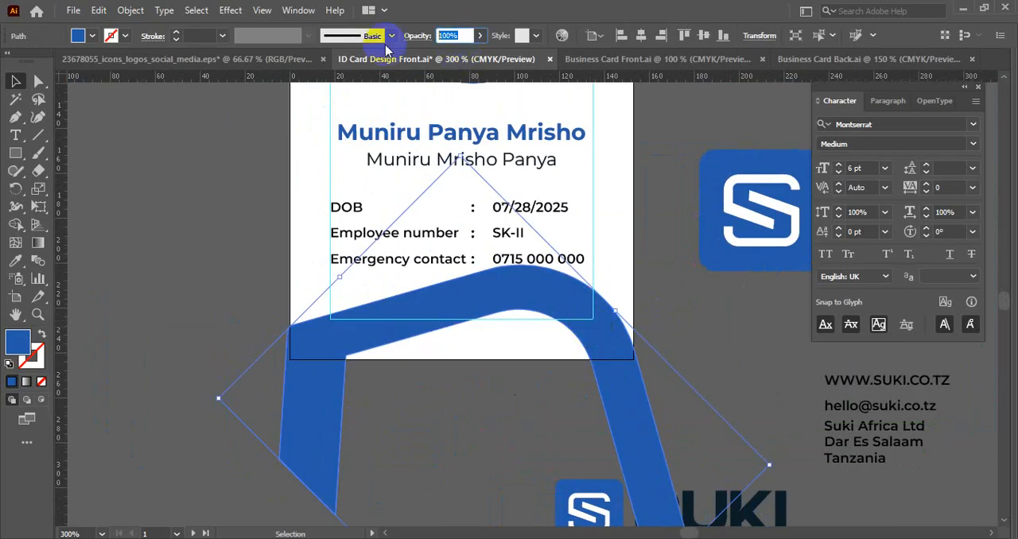
- Try 10% opacity on the right card's lower stroke and settle on 30%
{"action": "type", "text": "10"}
{"action": "key", "text": "Return"}
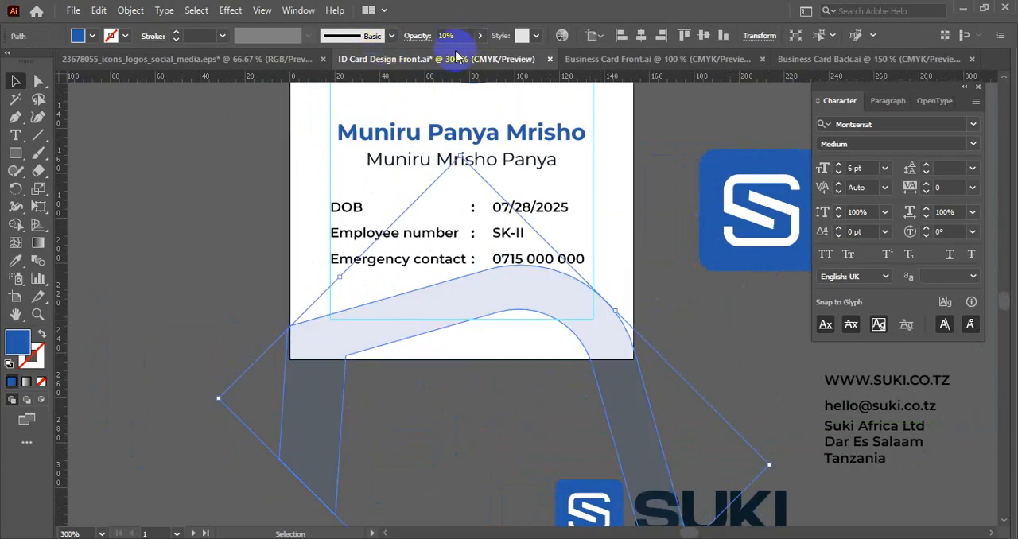
{"action": "left_click_drag", "start_coordinate": [468, 36], "coordinate": [245, 59]}
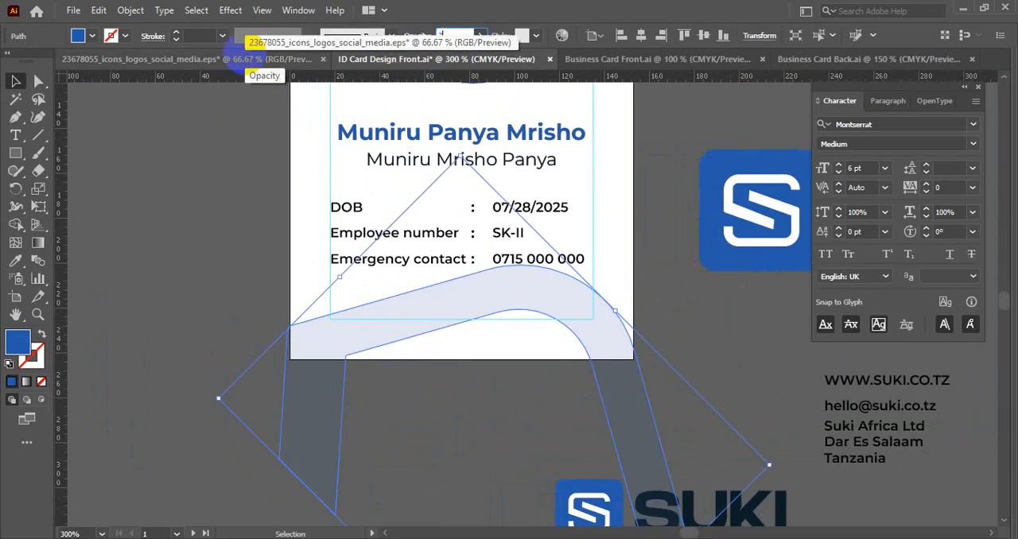
{"action": "left_click", "coordinate": [229, 212]}
- Trim the parts of the translucent stroke that extend beyond the right card's edges using Shape Builder
{"action": "scroll", "coordinate": [230, 212], "scroll_direction": "down", "scroll_amount": 1}
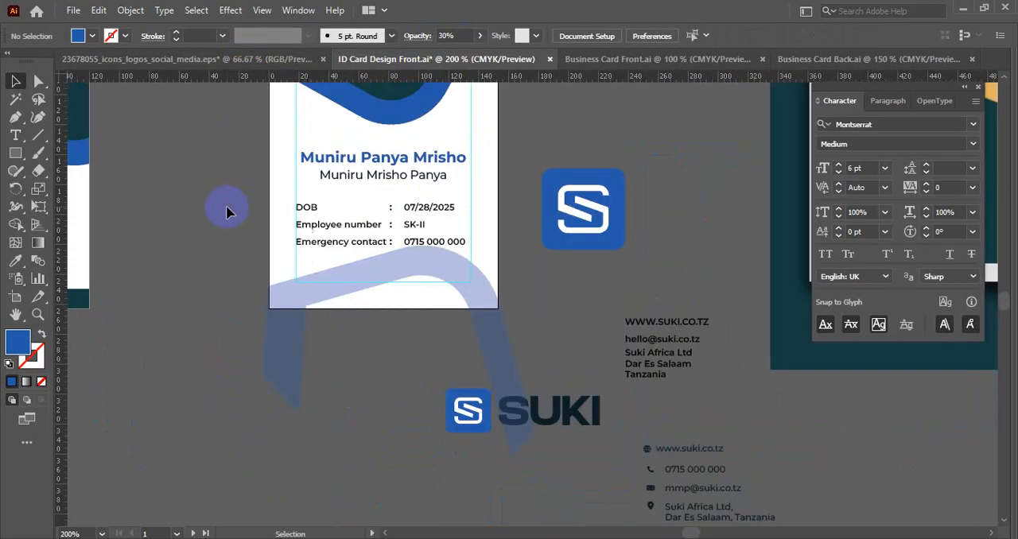
{"action": "left_click_drag", "start_coordinate": [230, 211], "coordinate": [247, 326]}
{"action": "left_click", "coordinate": [338, 412]}
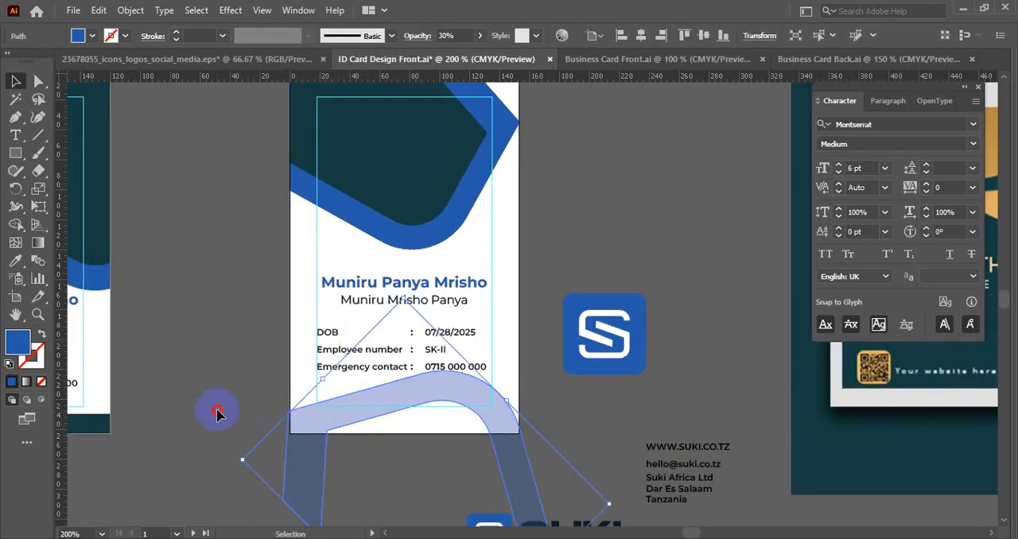
{"action": "left_click", "coordinate": [217, 412]}
{"action": "left_click", "coordinate": [329, 424]}
{"action": "left_click", "coordinate": [509, 284], "text": "shift"}
{"action": "left_click", "coordinate": [16, 223]}
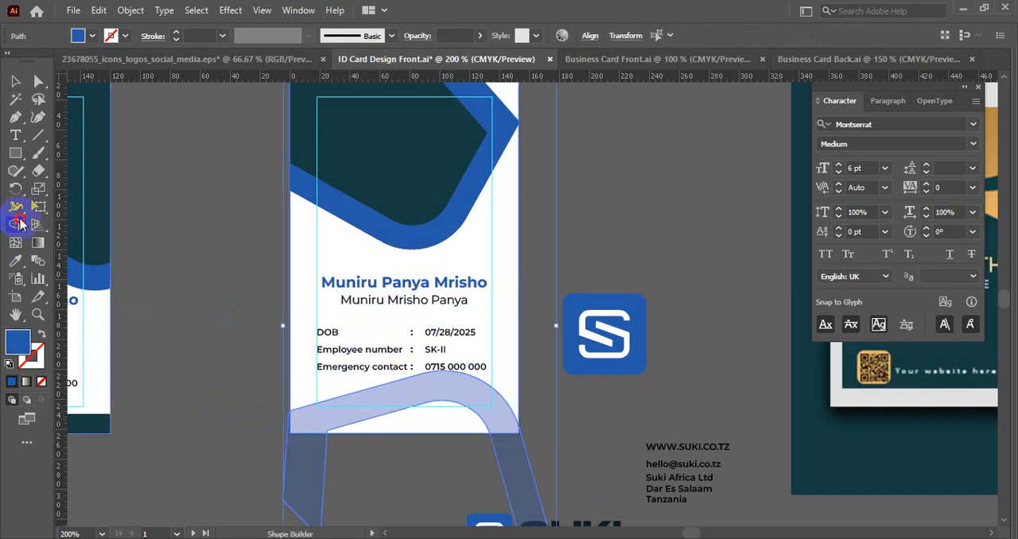
{"action": "left_click", "coordinate": [320, 473], "text": "alt"}
{"action": "key", "text": "v"}
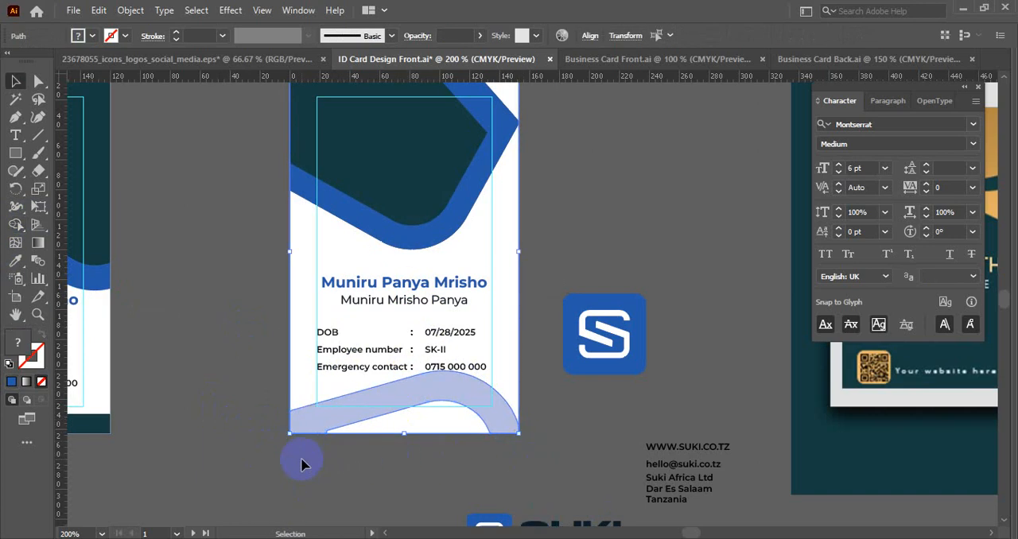
{"action": "left_click", "coordinate": [301, 461]}
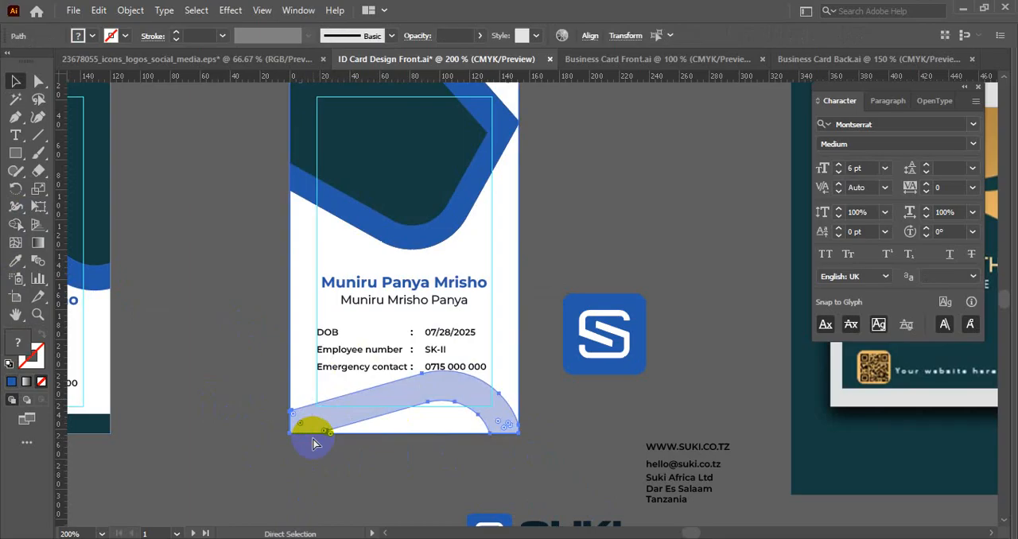
- Move the right card's name and details text up together, clear of the translucent stroke
{"action": "left_click_drag", "start_coordinate": [326, 280], "coordinate": [381, 335]}
{"action": "key", "text": "ctrl+z"}
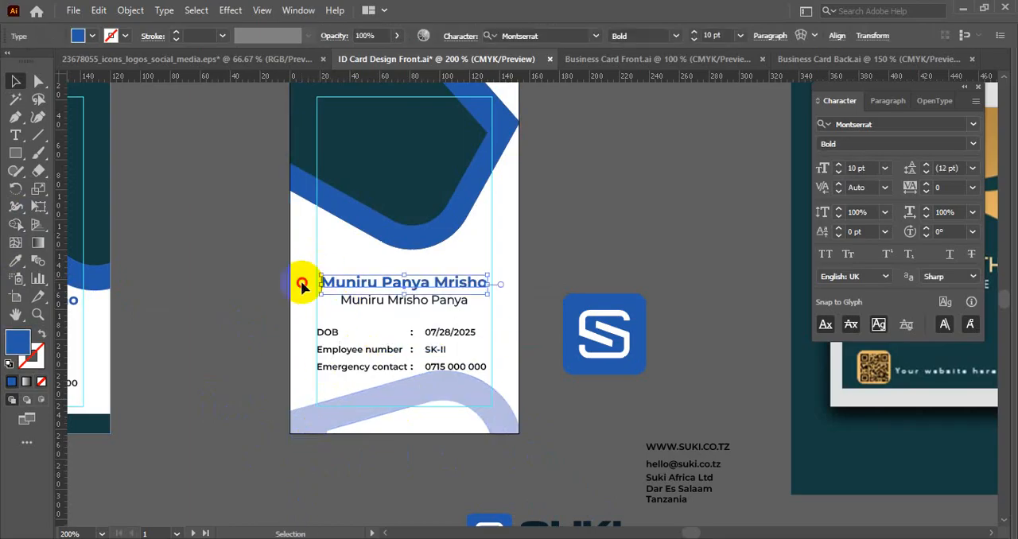
{"action": "left_click_drag", "start_coordinate": [294, 264], "coordinate": [469, 364]}
{"action": "left_click", "coordinate": [504, 424]}
{"action": "scroll", "coordinate": [509, 419], "scroll_direction": "down", "scroll_amount": 1}
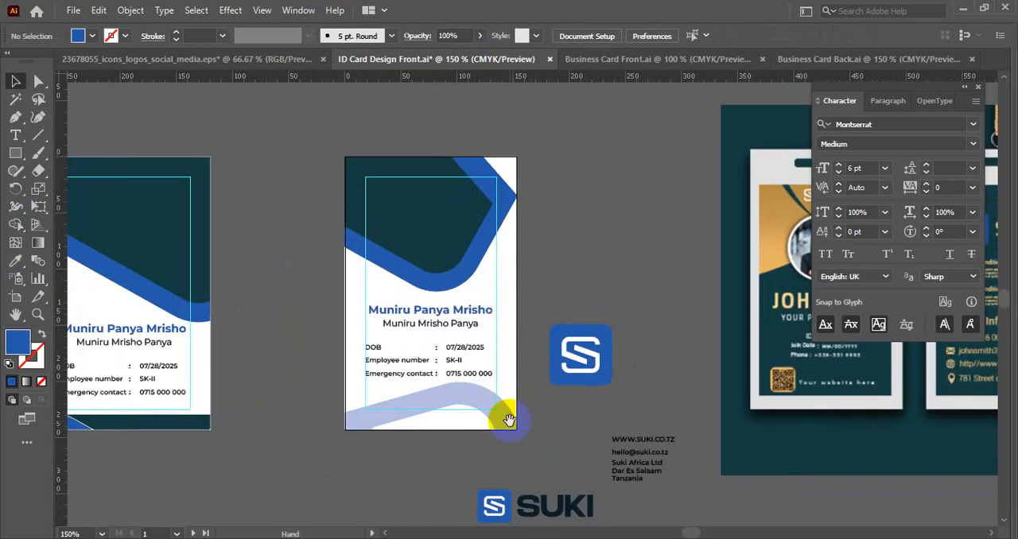
- Delete the name and details text from the right card and select its teal header shape
{"action": "left_click_drag", "start_coordinate": [509, 419], "coordinate": [608, 407]}
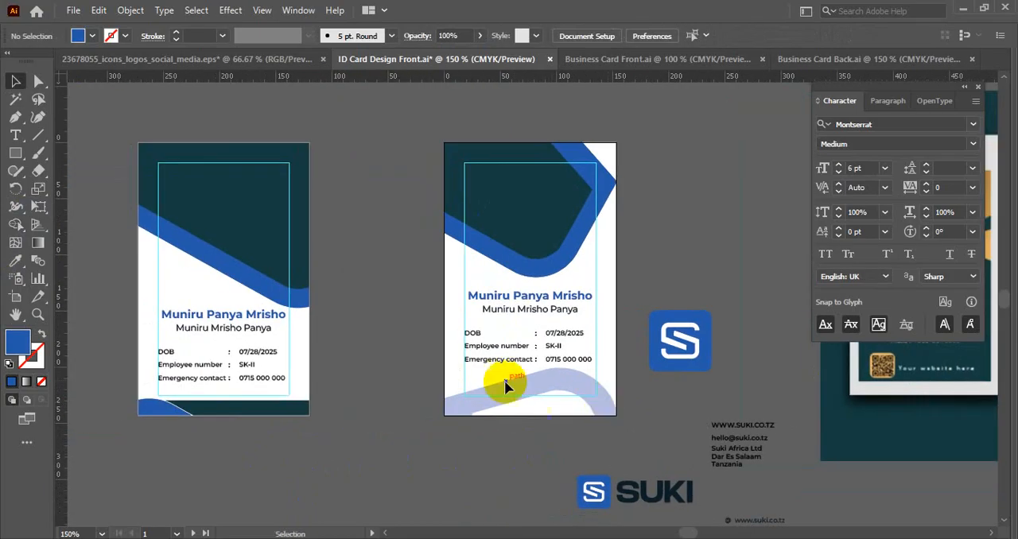
{"action": "left_click_drag", "start_coordinate": [433, 335], "coordinate": [354, 356]}
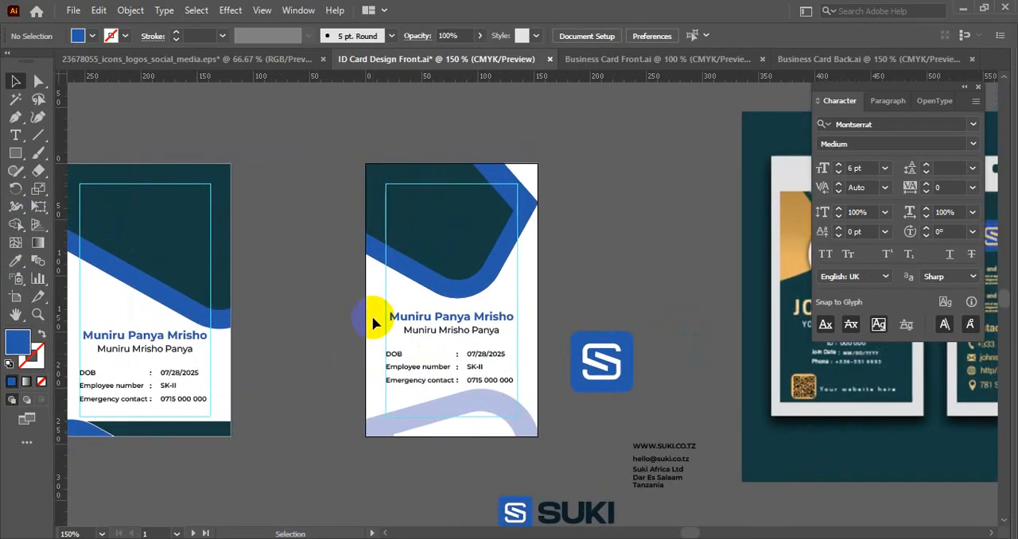
{"action": "left_click_drag", "start_coordinate": [371, 315], "coordinate": [489, 378]}
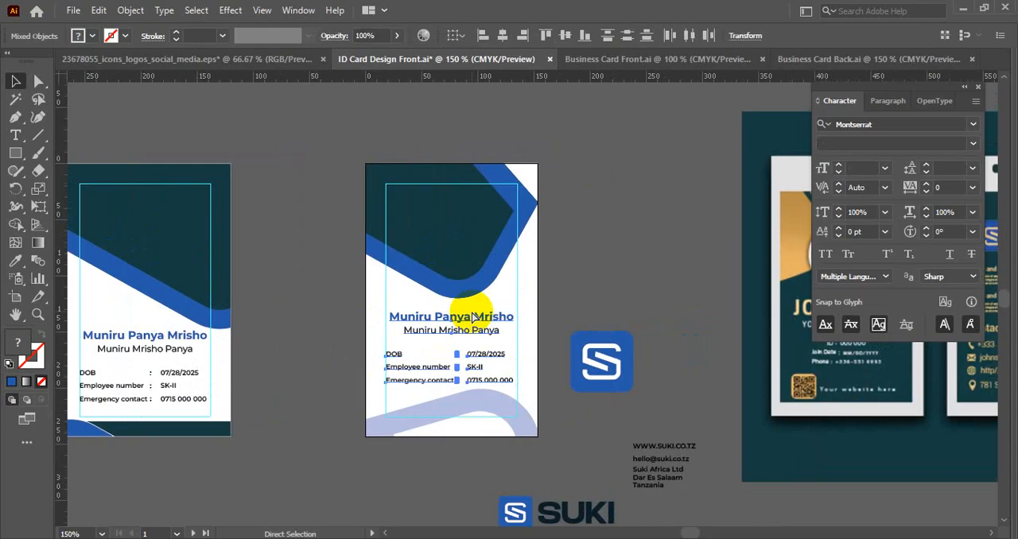
{"action": "key", "text": "Delete"}
{"action": "left_click", "coordinate": [409, 193]}
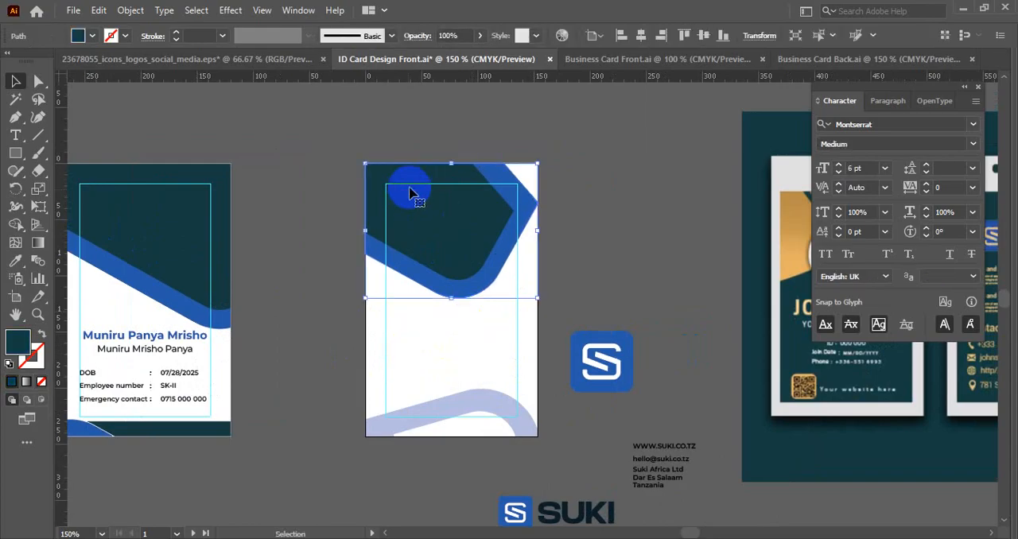
- Draw a solid teal circle on the right card, centred at the lower curve of the header stroke
{"action": "left_click", "coordinate": [427, 321]}
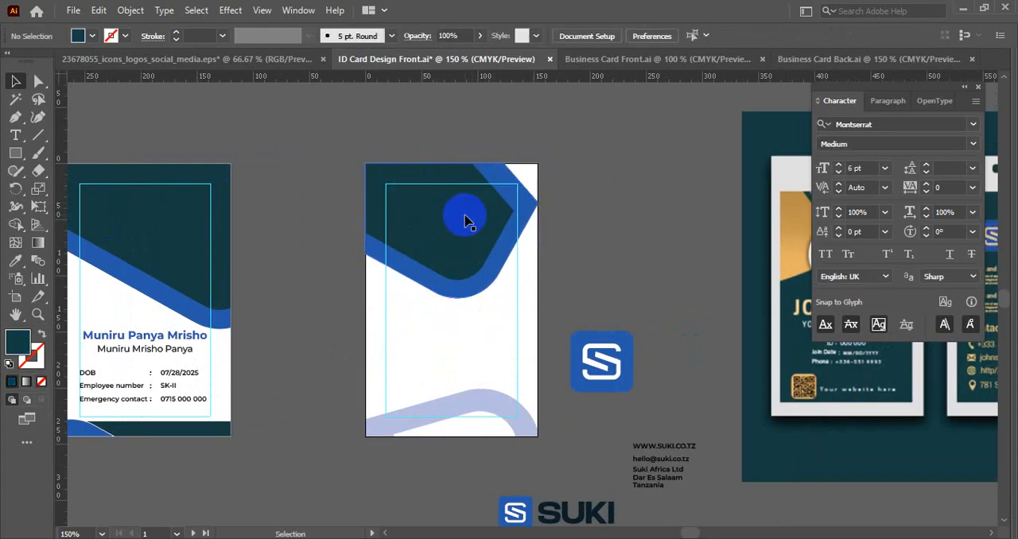
{"action": "left_click_drag", "start_coordinate": [15, 152], "coordinate": [53, 191]}
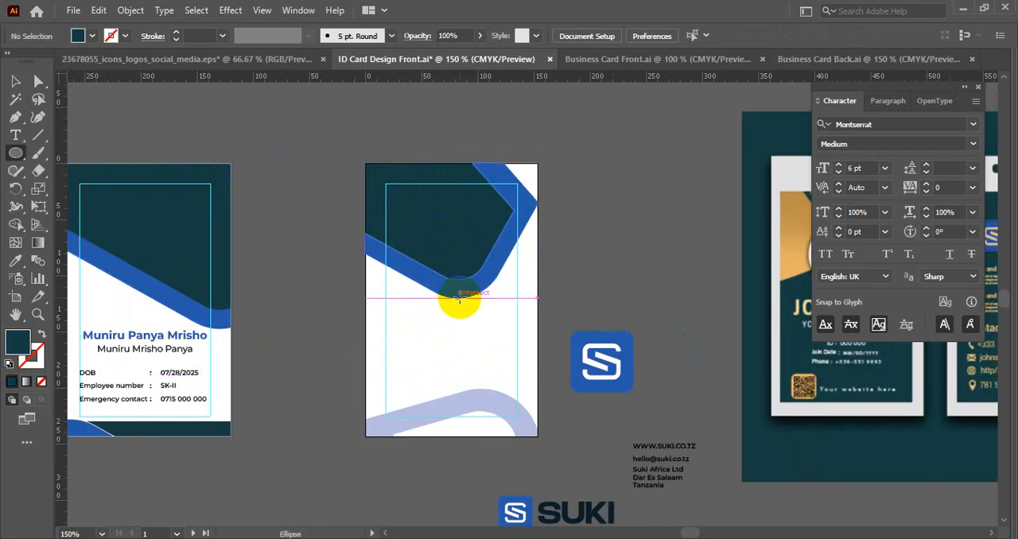
{"action": "left_click_drag", "start_coordinate": [457, 296], "coordinate": [483, 349]}
{"action": "key", "text": "v"}
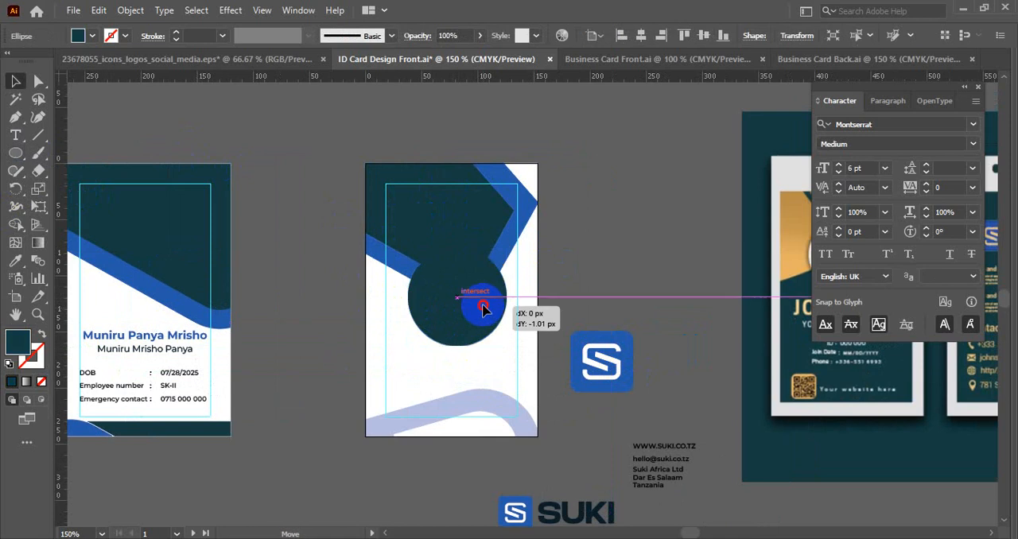
{"action": "left_click", "coordinate": [609, 285]}
- Place a copy of the SUKI logo just above the right card
{"action": "left_click_drag", "start_coordinate": [583, 509], "coordinate": [440, 207]}
{"action": "key", "text": "ctrl+z"}
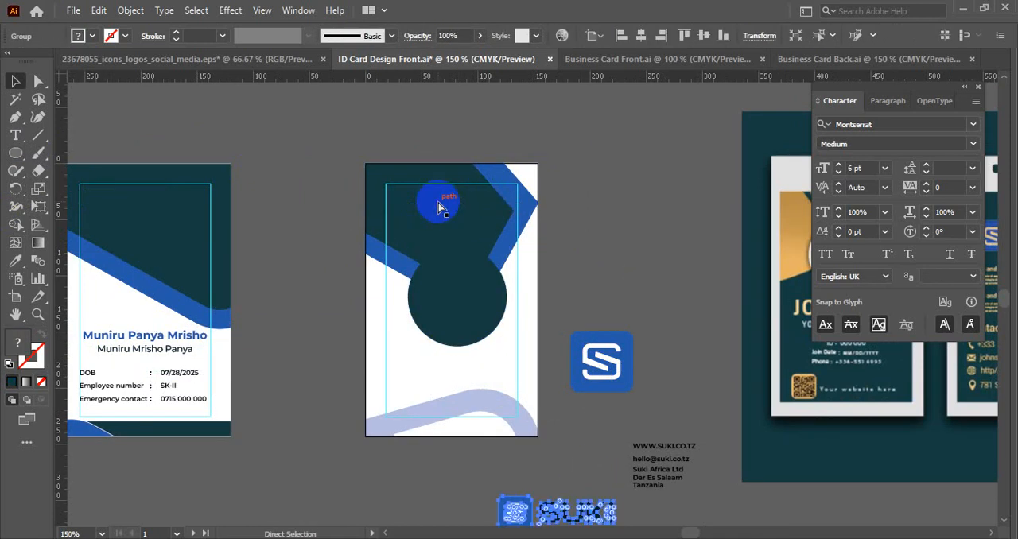
{"action": "left_click_drag", "start_coordinate": [561, 516], "coordinate": [487, 191]}
{"action": "scroll", "coordinate": [475, 124], "scroll_direction": "up", "scroll_amount": 2}
{"action": "left_click", "coordinate": [434, 246]}
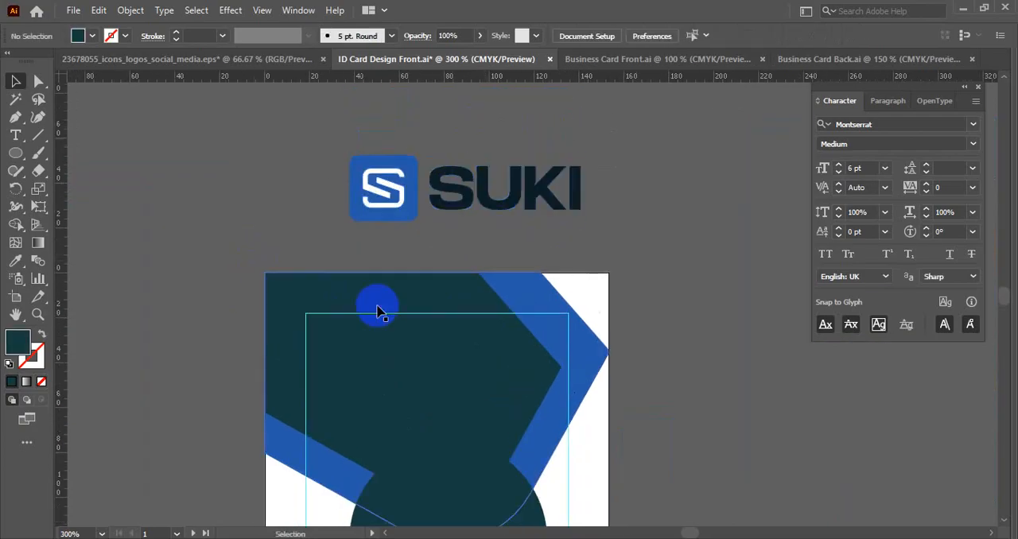
- Try moving the teal header shape off the right card, and undo the move
{"action": "left_click", "coordinate": [434, 326]}
{"action": "scroll", "coordinate": [434, 326], "scroll_direction": "down", "scroll_amount": 1}
{"action": "left_click_drag", "start_coordinate": [426, 321], "coordinate": [275, 283]}
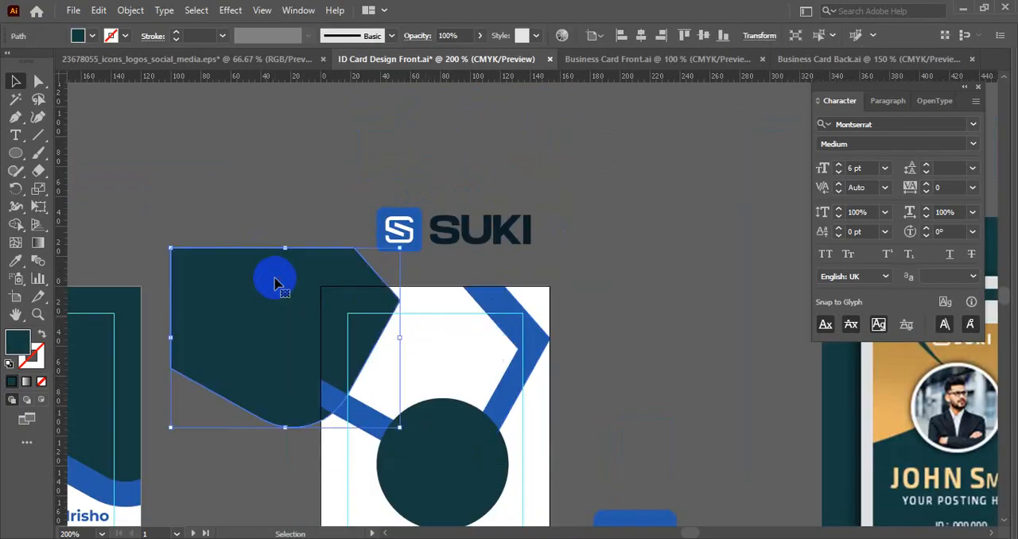
{"action": "key", "text": "ctrl+z"}
{"action": "left_click", "coordinate": [448, 302]}
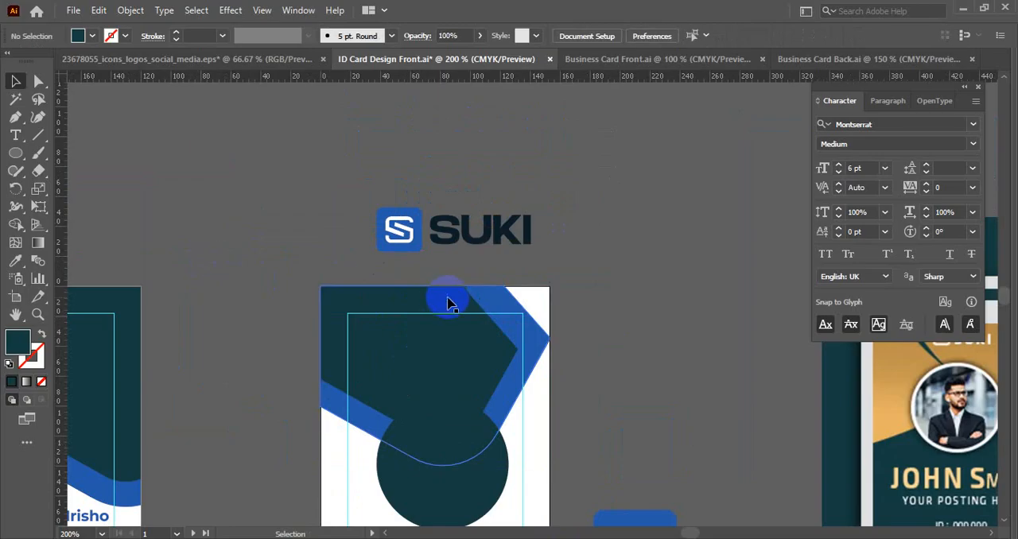
- Recolour the right card's teal header shape with the blue sampled from the SUKI logo's icon
{"action": "scroll", "coordinate": [607, 266], "scroll_direction": "down", "scroll_amount": 1}
{"action": "scroll", "coordinate": [607, 261], "scroll_direction": "down", "scroll_amount": 1}
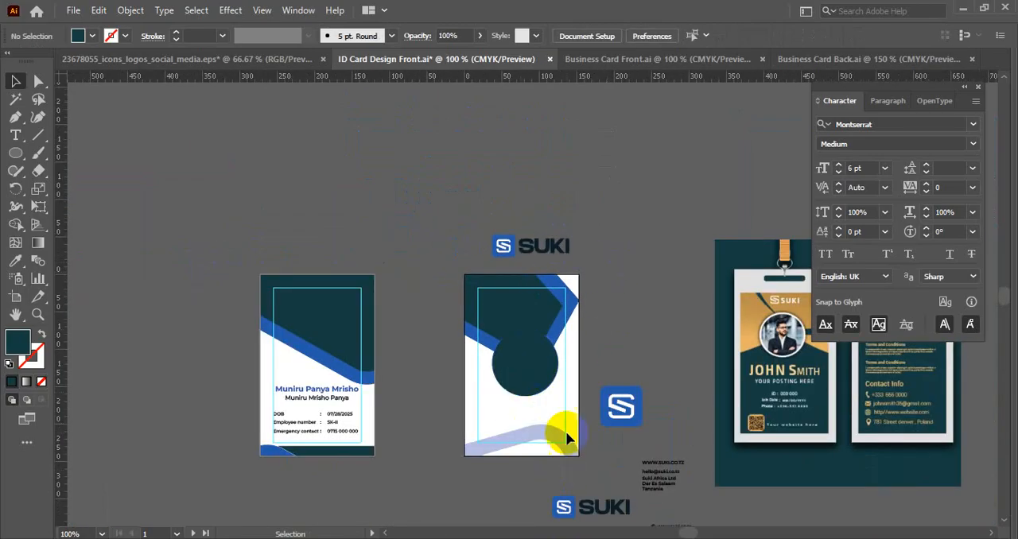
{"action": "scroll", "coordinate": [545, 249], "scroll_direction": "up", "scroll_amount": 1}
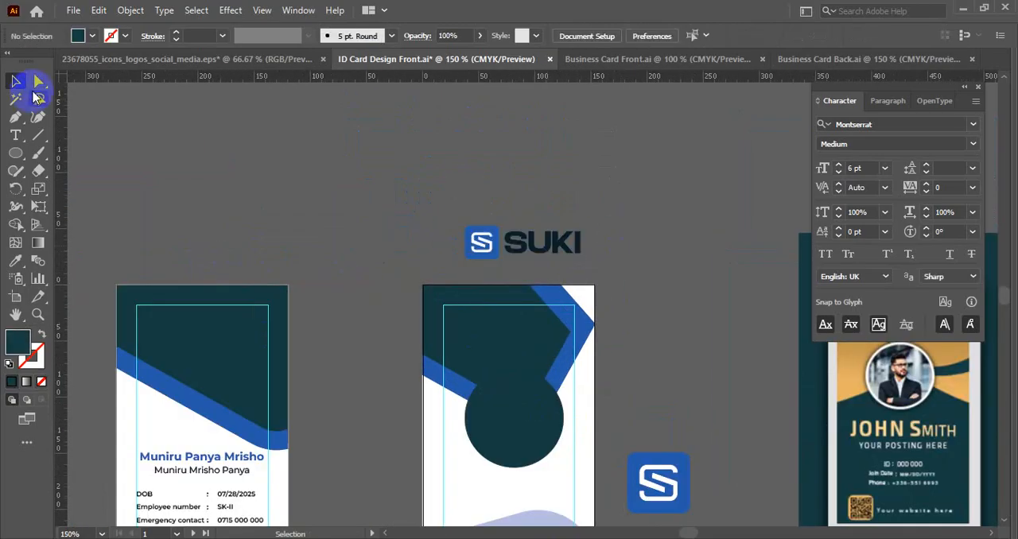
{"action": "left_click", "coordinate": [38, 81]}
{"action": "scroll", "coordinate": [584, 231], "scroll_direction": "up", "scroll_amount": 1}
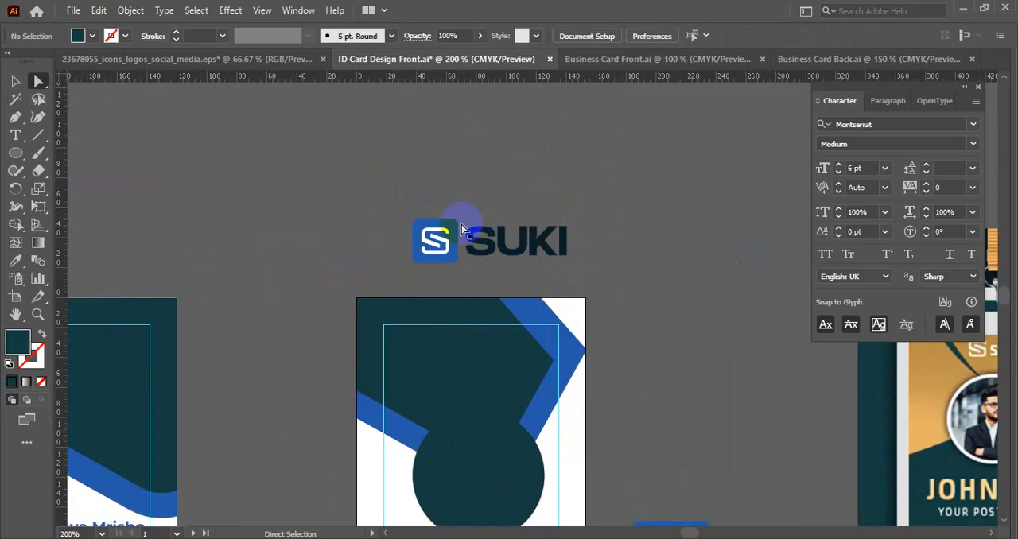
{"action": "left_click", "coordinate": [493, 324]}
{"action": "left_click", "coordinate": [471, 325]}
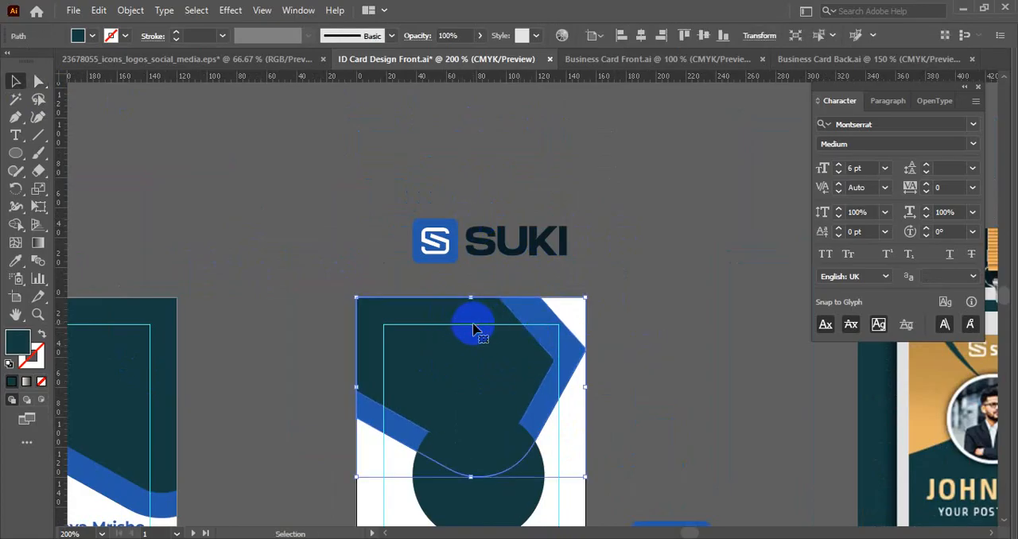
{"action": "key", "text": "i"}
{"action": "left_click", "coordinate": [462, 221]}
{"action": "key", "text": "v"}
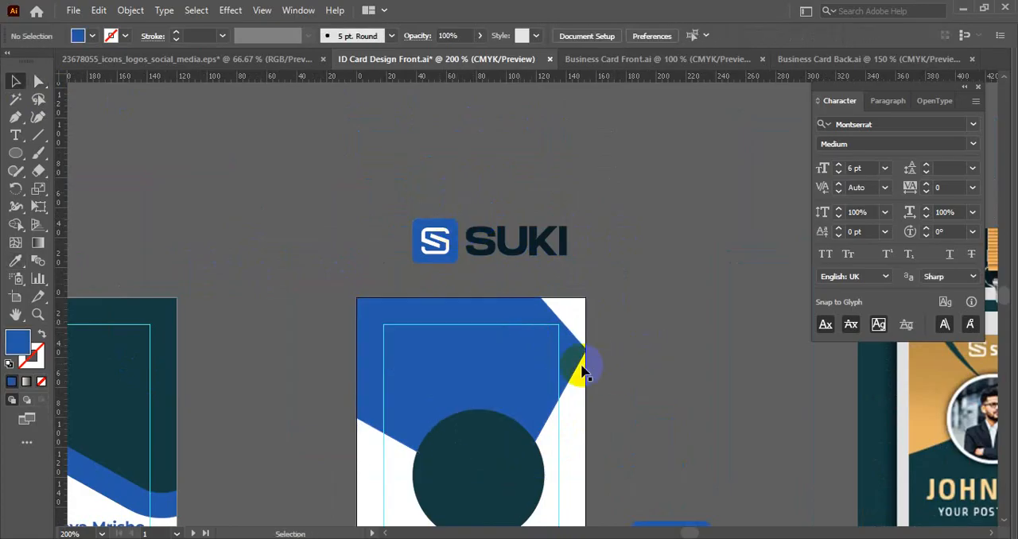
- Recolour the right card's blue header stroke with the dark navy sampled from the SUKI lettering
{"action": "left_click", "coordinate": [578, 365]}
{"action": "key", "text": "i"}
{"action": "left_click", "coordinate": [544, 253]}
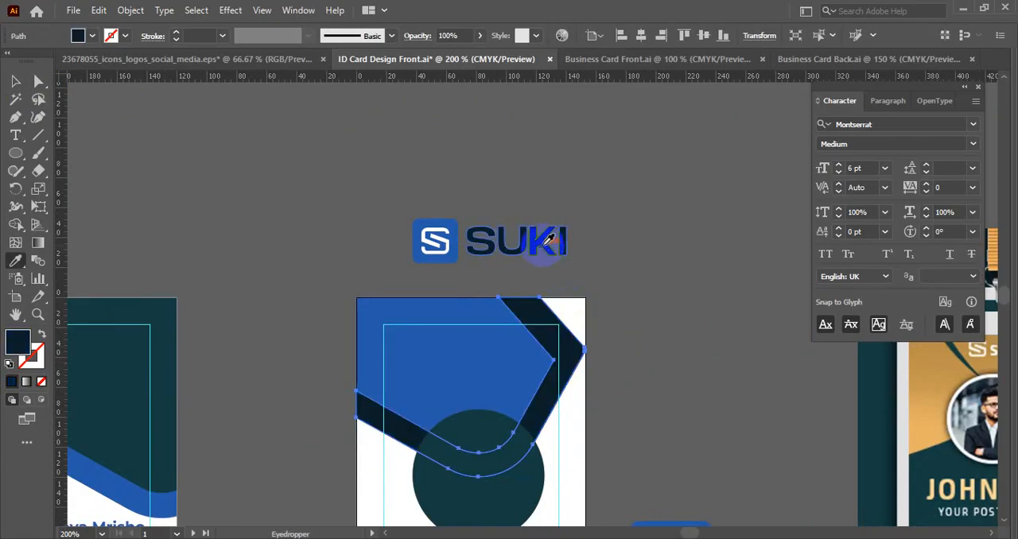
{"action": "key", "text": "v"}
{"action": "left_click", "coordinate": [668, 324]}
{"action": "left_click_drag", "start_coordinate": [659, 363], "coordinate": [673, 273]}
- Move the SUKI logo onto the right card's blue header and bring it to the front
{"action": "left_click", "coordinate": [561, 153]}
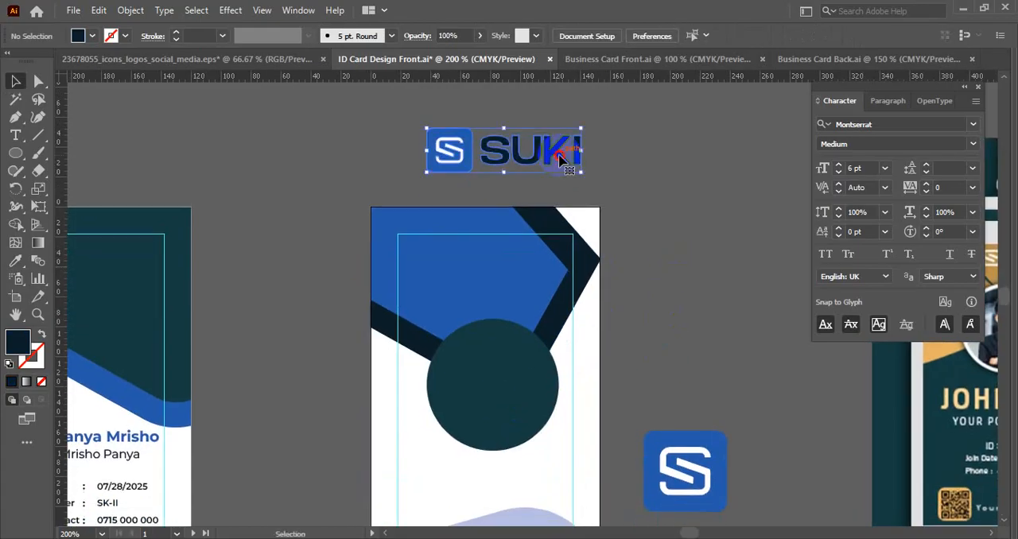
{"action": "left_click_drag", "start_coordinate": [508, 127], "coordinate": [470, 268]}
{"action": "right_click", "coordinate": [470, 269]}
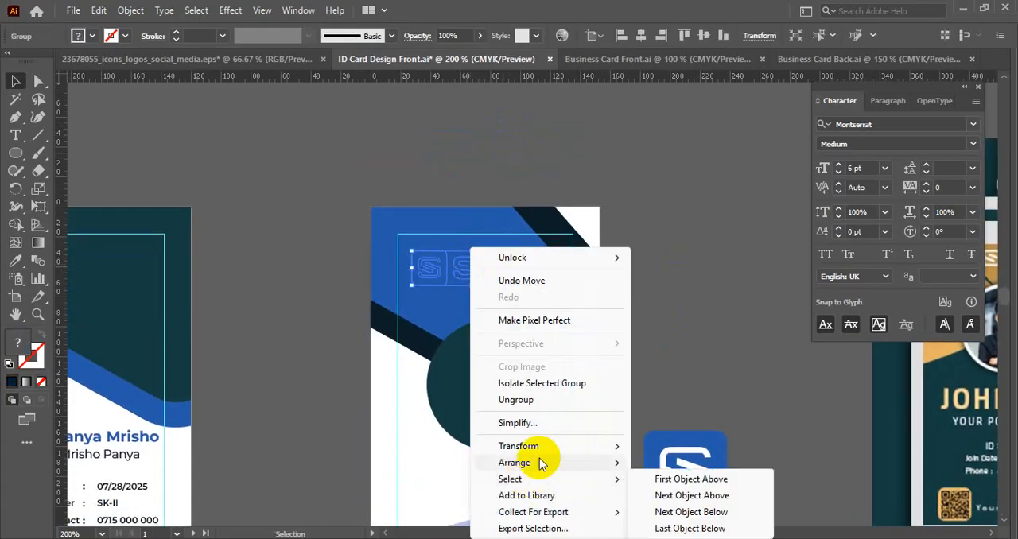
{"action": "mouse_move", "coordinate": [540, 462]}
{"action": "left_click", "coordinate": [642, 461]}
{"action": "scroll", "coordinate": [490, 307], "scroll_direction": "up", "scroll_amount": 1}
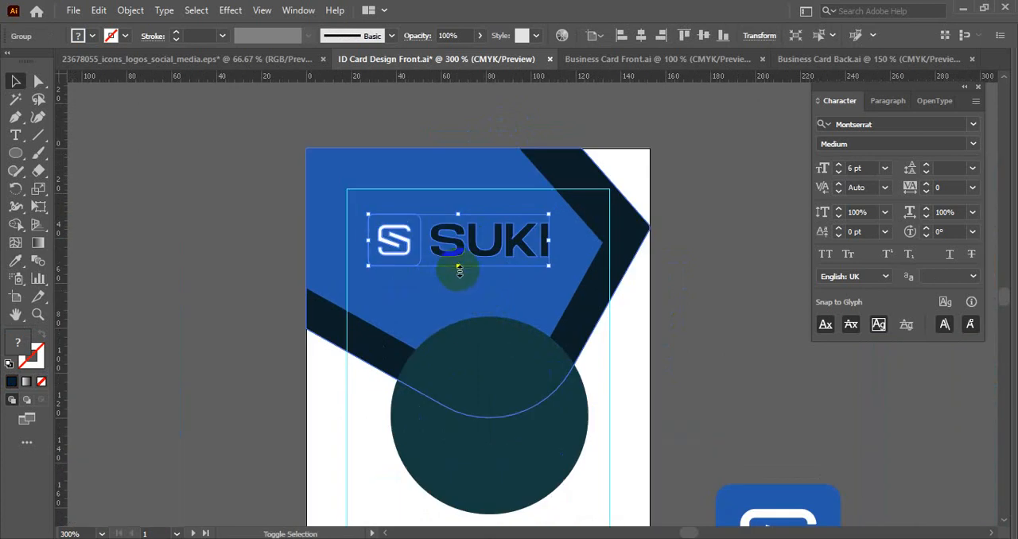
- Enlarge the SUKI logo on the blue header and shift it toward the card's left safe-area guide
{"action": "left_click_drag", "start_coordinate": [459, 271], "coordinate": [447, 275]}
{"action": "left_click", "coordinate": [641, 36]}
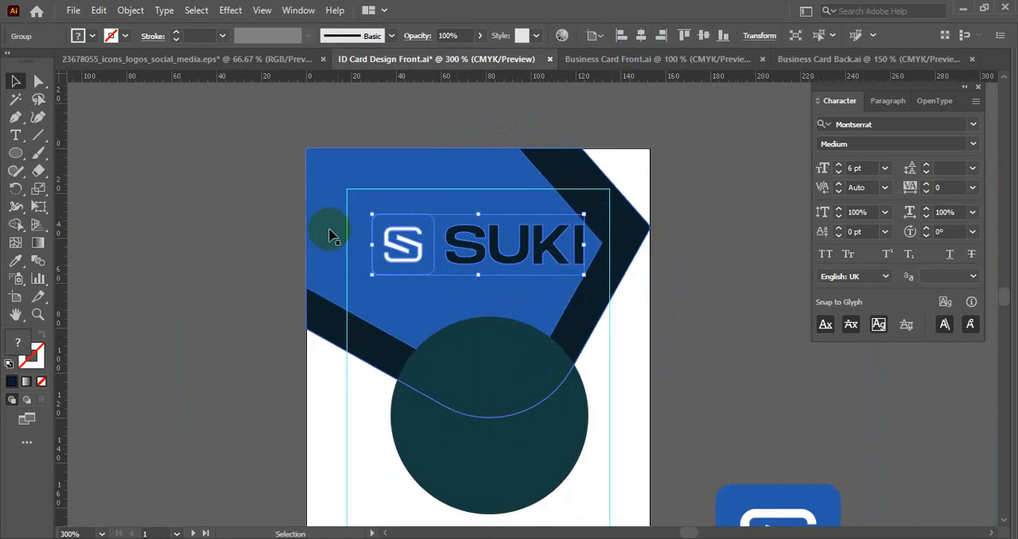
{"action": "left_click", "coordinate": [245, 250]}
{"action": "left_click_drag", "start_coordinate": [509, 259], "coordinate": [482, 261]}
{"action": "left_click", "coordinate": [243, 251]}
{"action": "scroll", "coordinate": [395, 222], "scroll_direction": "up", "scroll_amount": 1}
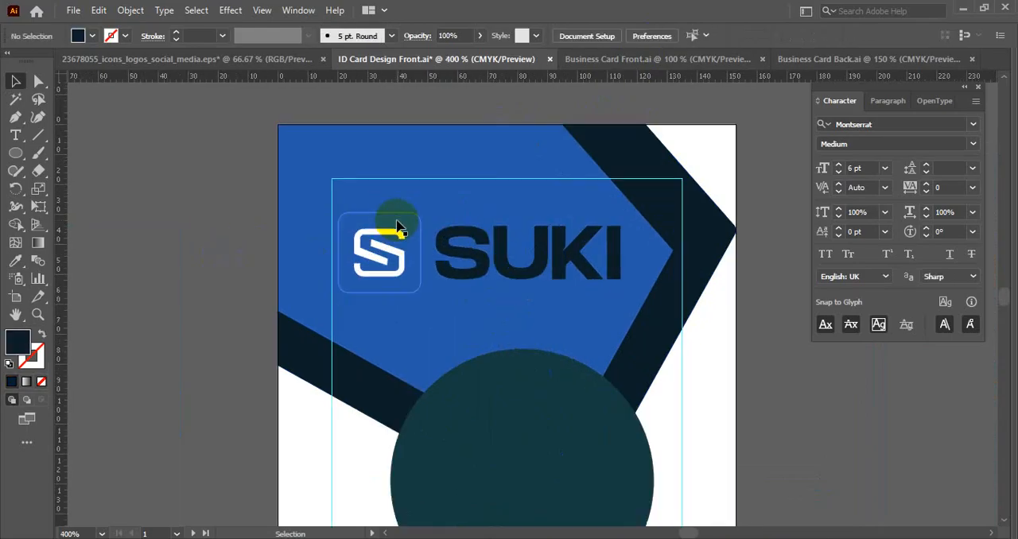
- Try placing the SUKI logo above the right card, and undo the move
{"action": "left_click", "coordinate": [397, 224]}
{"action": "scroll", "coordinate": [397, 219], "scroll_direction": "down", "scroll_amount": 1}
{"action": "left_click_drag", "start_coordinate": [438, 229], "coordinate": [380, 205]}
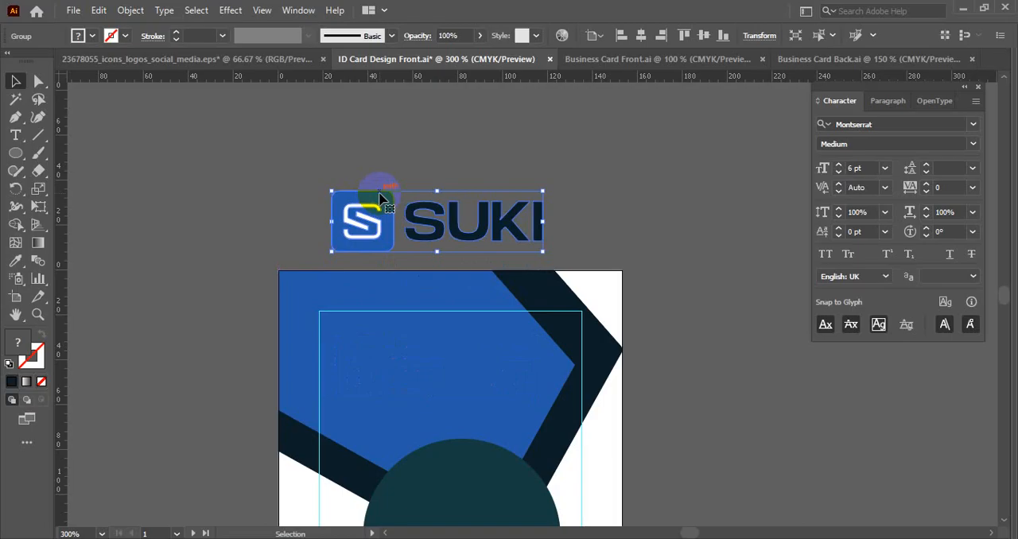
{"action": "key", "text": "ctrl+z"}
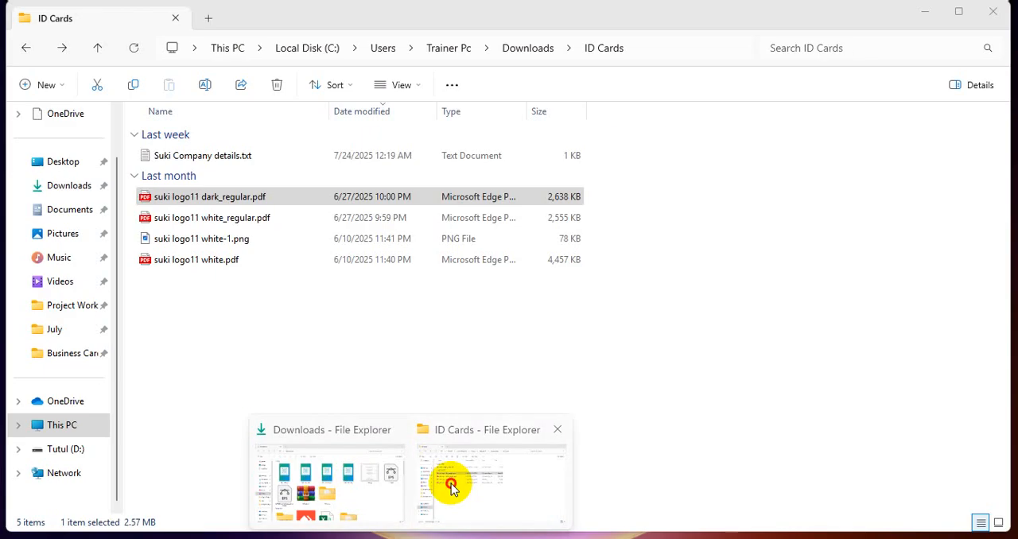
- Switch to the ID Cards folder and examine the supplied Suki logo files for versions suited to the blue header
{"action": "left_click", "coordinate": [448, 483]}
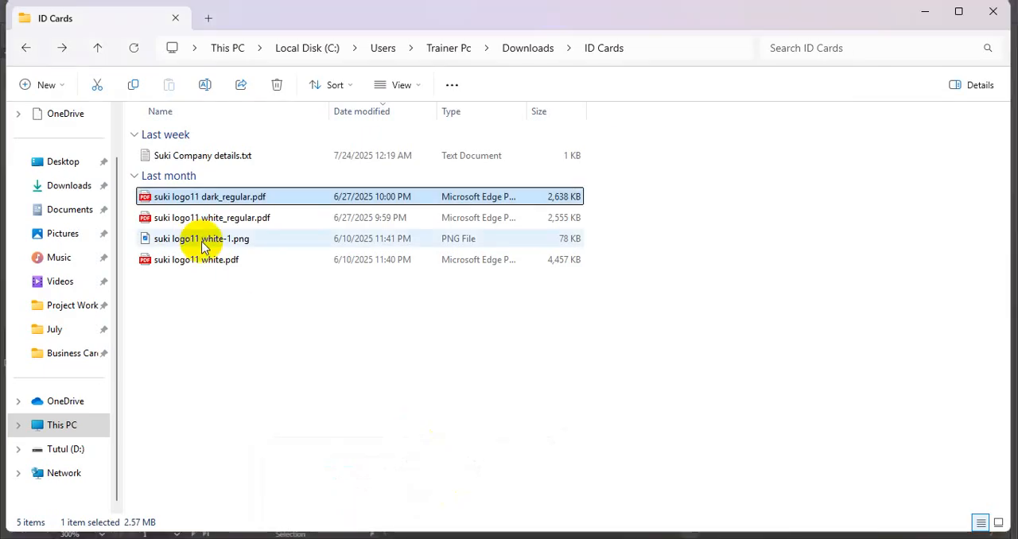
{"action": "double_click", "coordinate": [200, 238]}
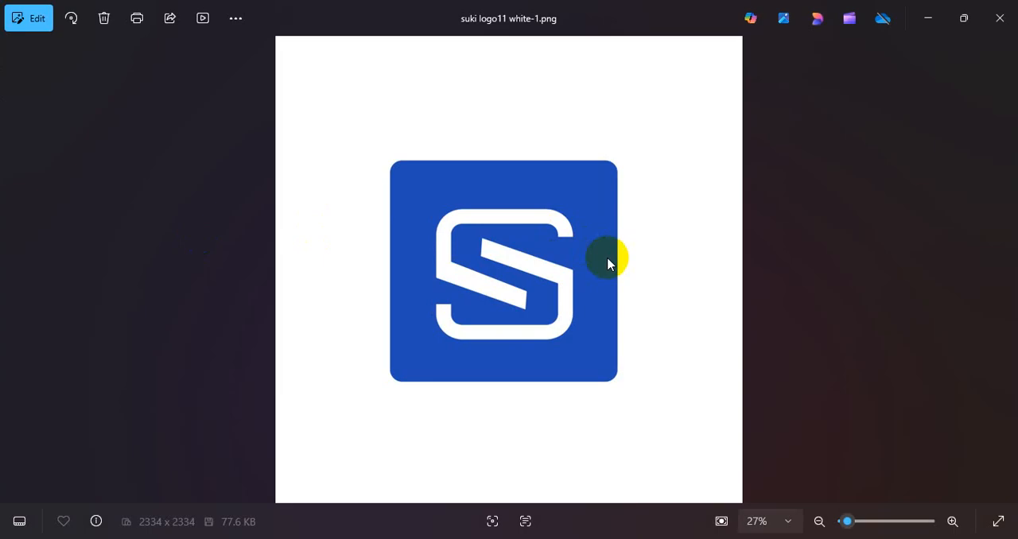
{"action": "double_click", "coordinate": [203, 264]}
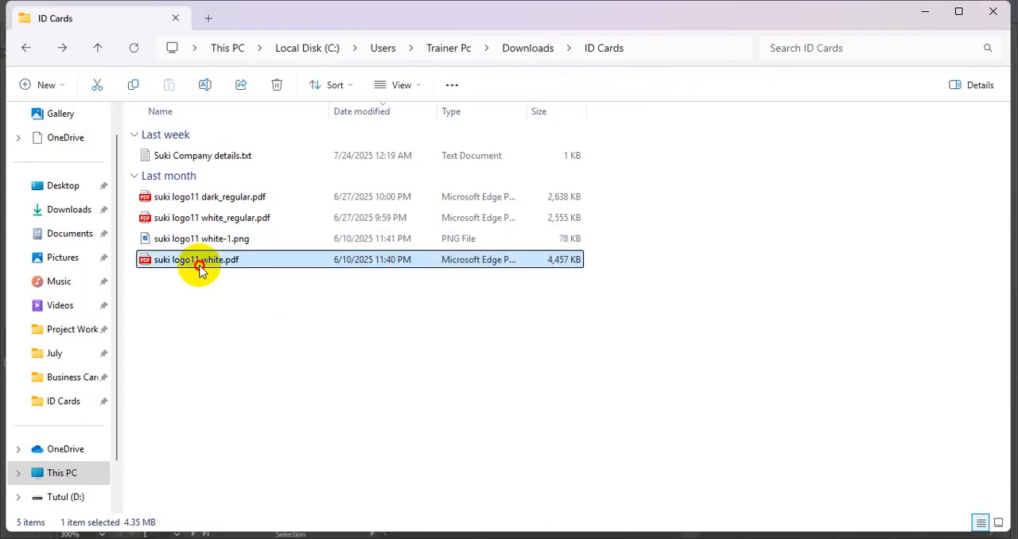
{"action": "scroll", "coordinate": [574, 272], "scroll_direction": "up", "scroll_amount": 3}
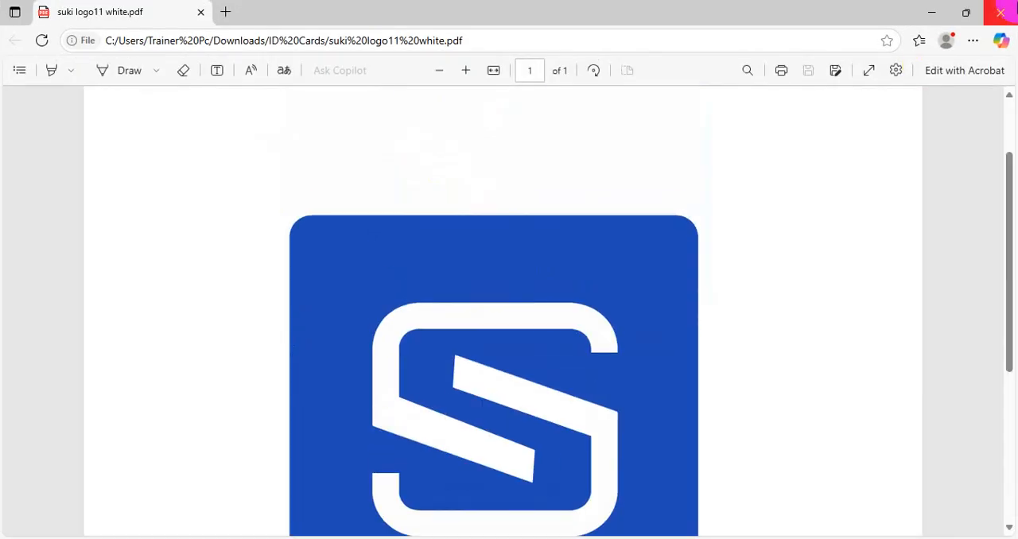
{"action": "left_click", "coordinate": [999, 12]}
{"action": "left_click", "coordinate": [177, 199]}
{"action": "double_click", "coordinate": [176, 198]}
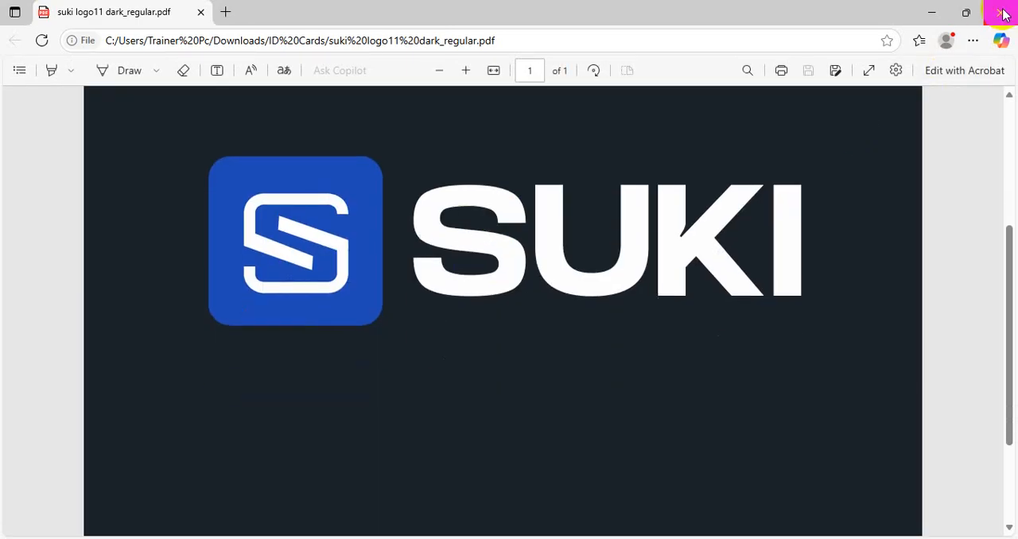
{"action": "left_click", "coordinate": [1001, 14]}
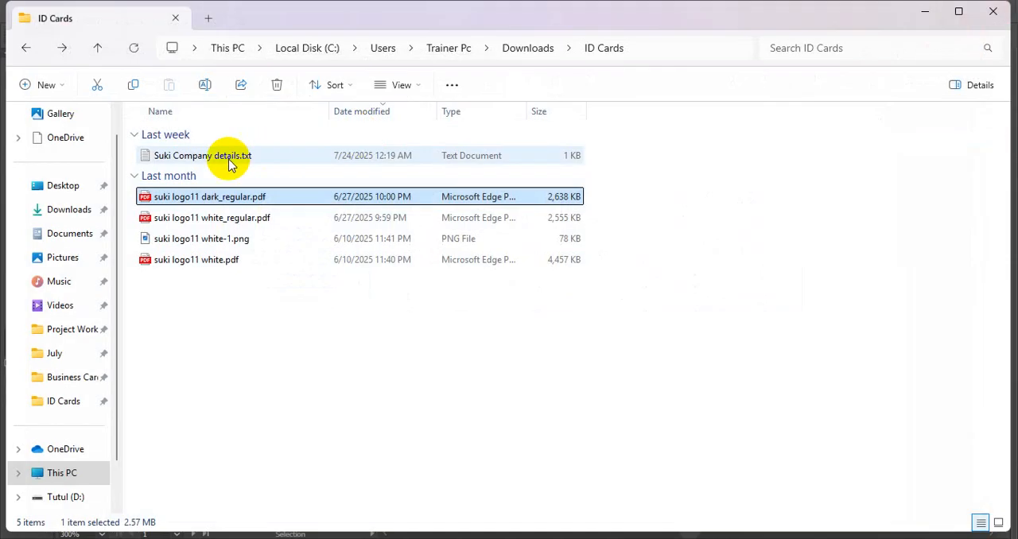
{"action": "double_click", "coordinate": [212, 215]}
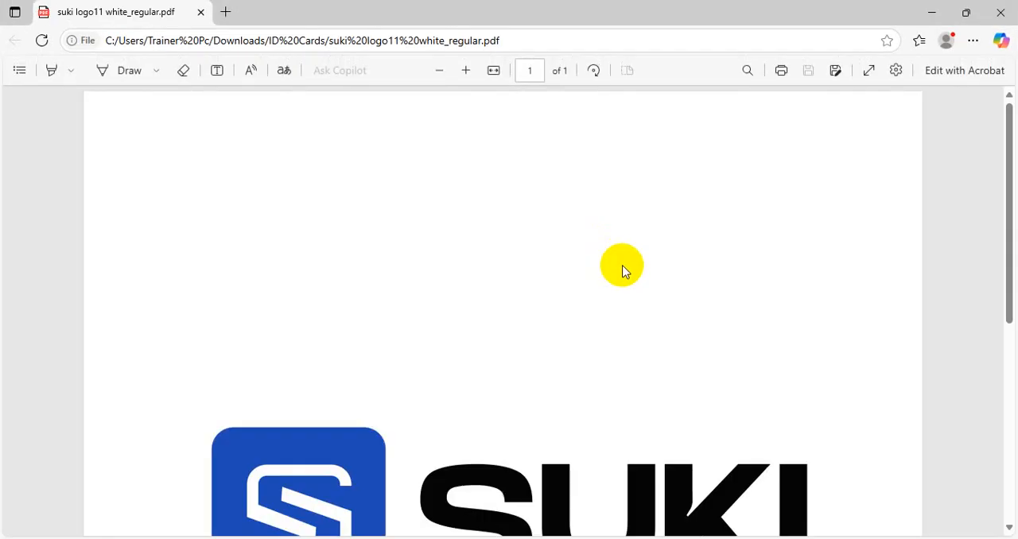
{"action": "scroll", "coordinate": [605, 266], "scroll_direction": "down", "scroll_amount": 3}
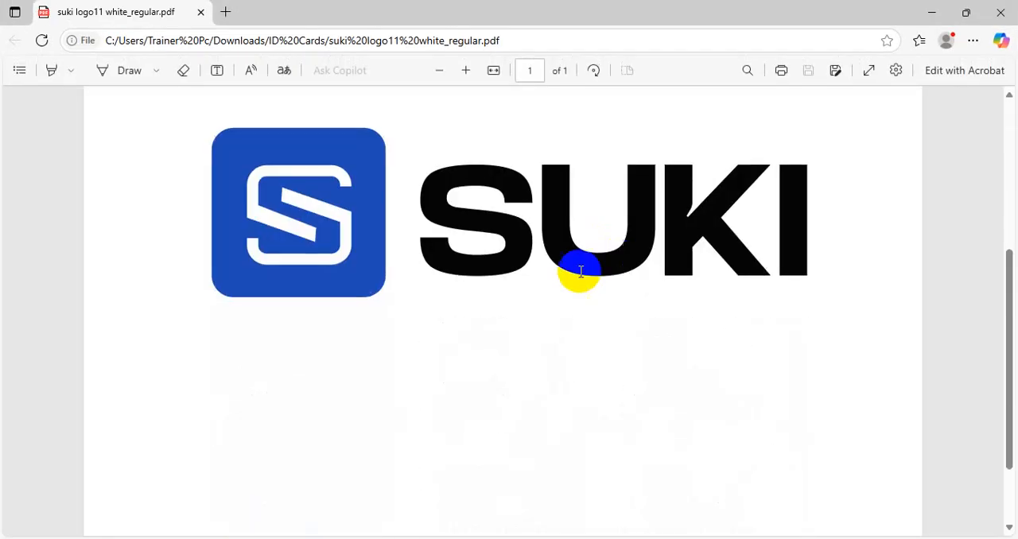
{"action": "left_click", "coordinate": [1001, 13]}
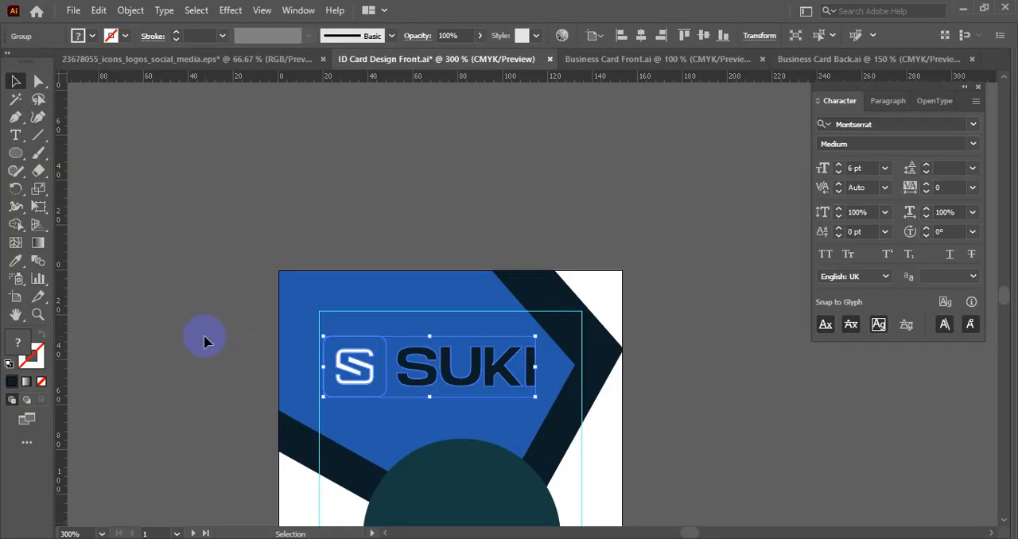
- Try the right card without its blue header shape, and undo the deletion
{"action": "left_click", "coordinate": [204, 341]}
{"action": "scroll", "coordinate": [360, 213], "scroll_direction": "down", "scroll_amount": 2}
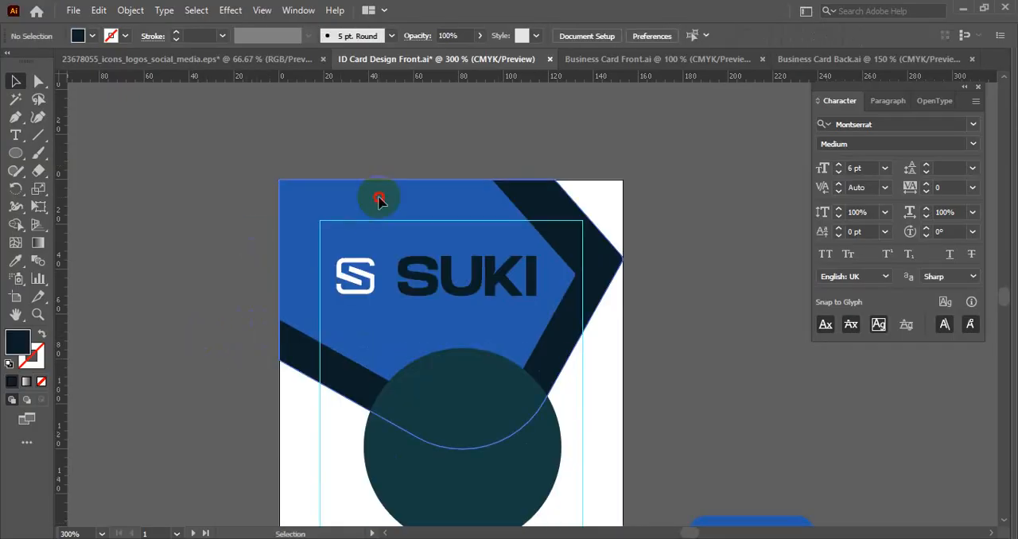
{"action": "left_click", "coordinate": [379, 199]}
{"action": "key", "text": "Delete"}
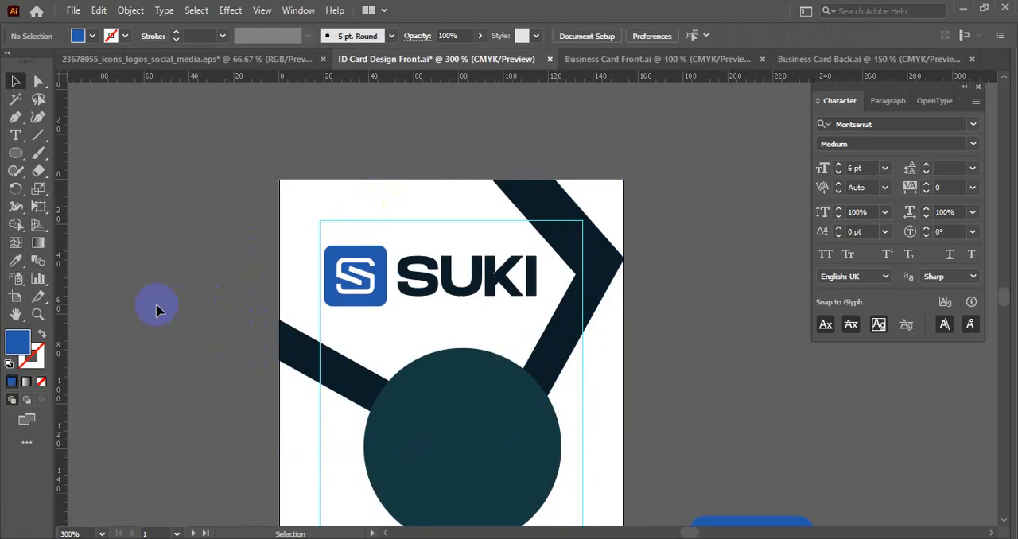
{"action": "key", "text": "ctrl+z"}
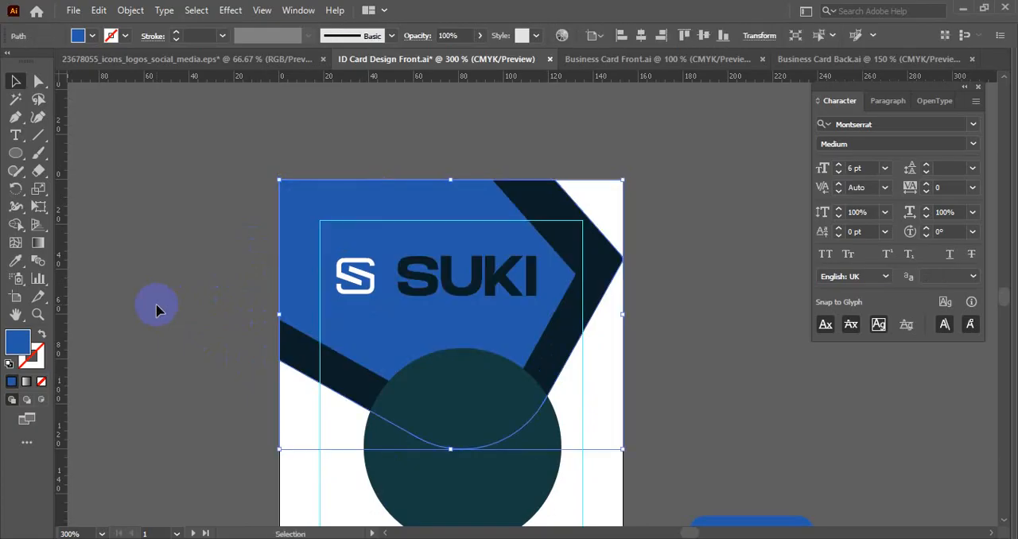
{"action": "left_click", "coordinate": [707, 273]}
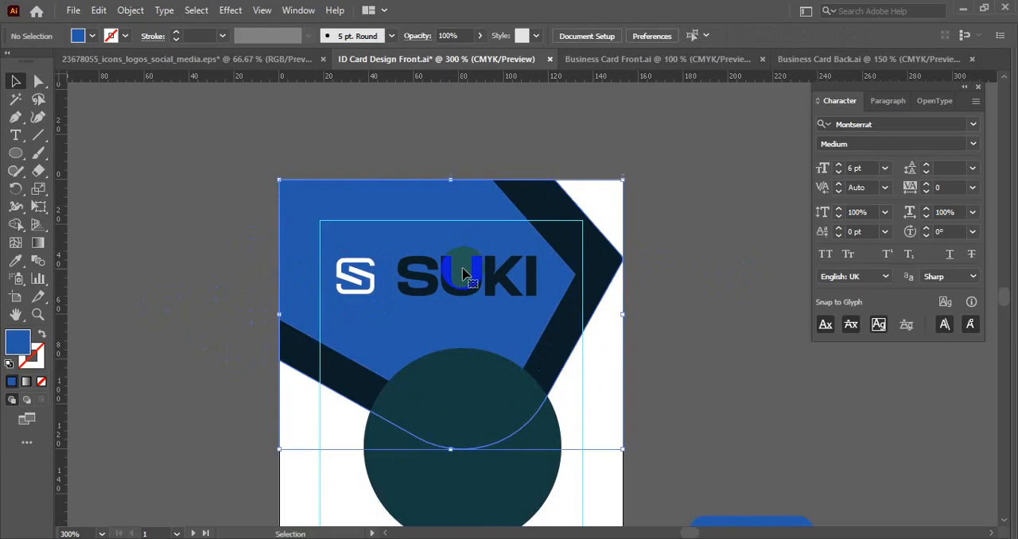
- Move the SUKI logo off the header to above the right card and ungroup it
{"action": "left_click", "coordinate": [461, 266]}
{"action": "left_click_drag", "start_coordinate": [445, 280], "coordinate": [459, 191]}
{"action": "right_click", "coordinate": [322, 165]}
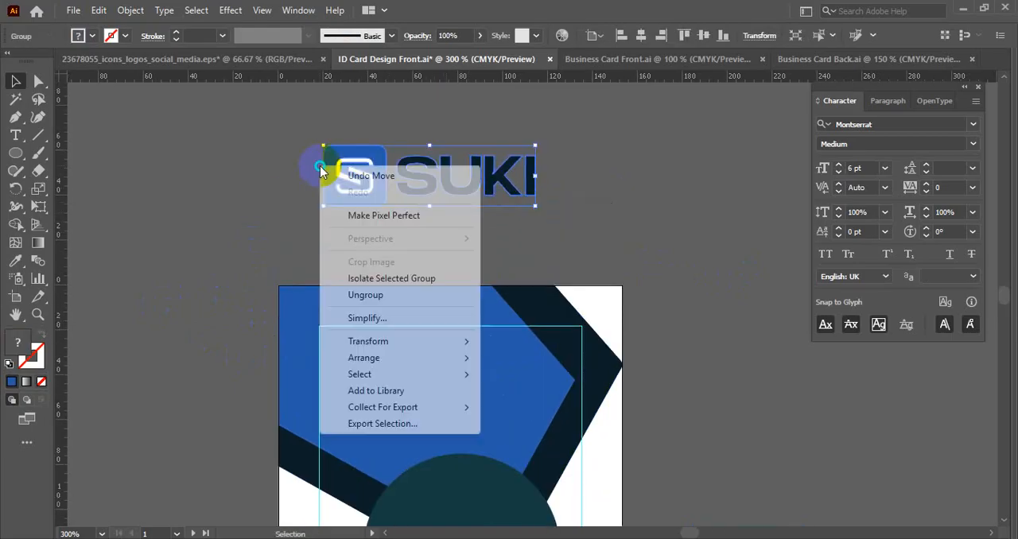
{"action": "left_click", "coordinate": [367, 301]}
{"action": "left_click", "coordinate": [236, 229]}
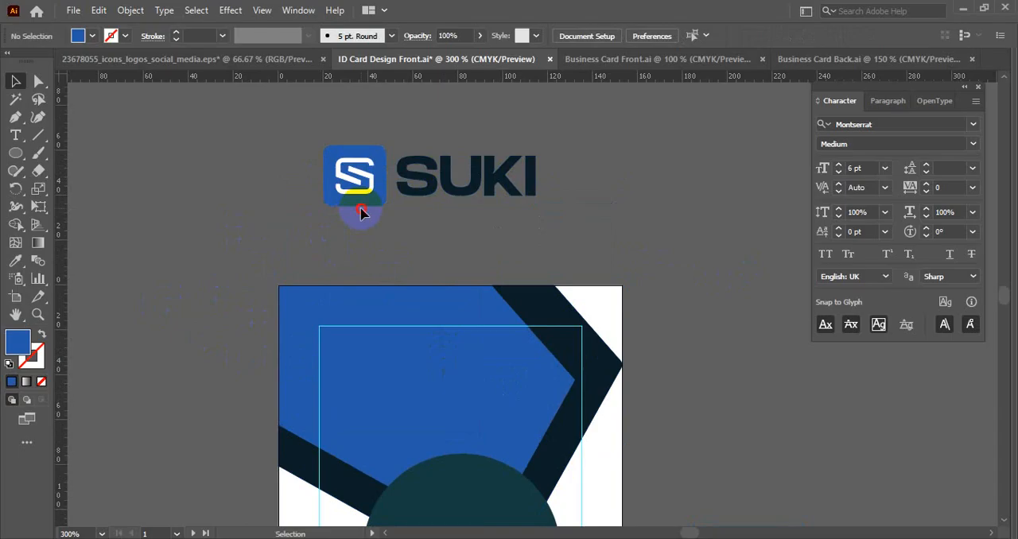
- Ungroup the blue S icon of the SUKI logo above the card
{"action": "left_click_drag", "start_coordinate": [353, 215], "coordinate": [243, 225]}
{"action": "key", "text": "ctrl+z"}
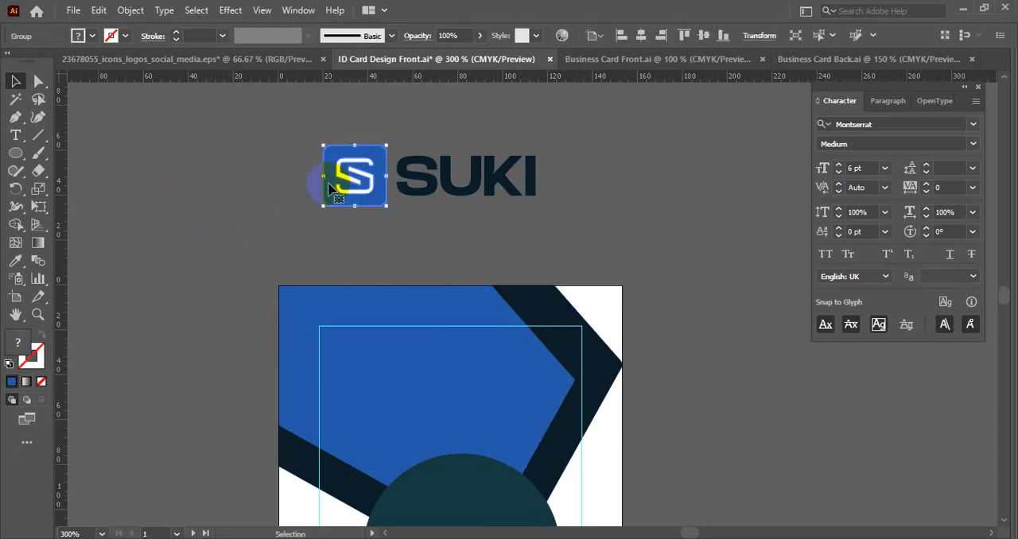
{"action": "right_click", "coordinate": [330, 184]}
{"action": "left_click", "coordinate": [365, 313]}
{"action": "left_click", "coordinate": [288, 227]}
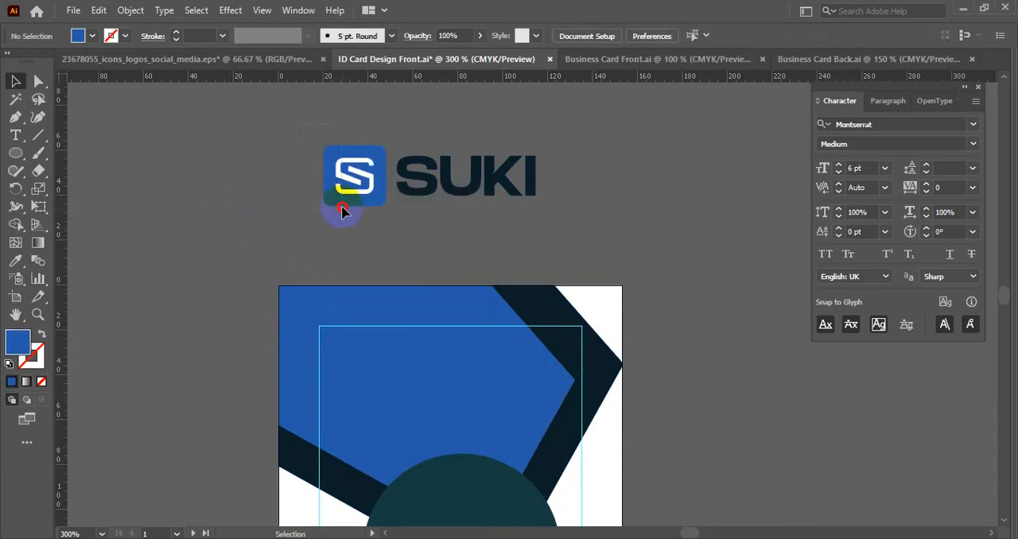
- Cut the white S out of the blue icon square with Shape Builder
{"action": "left_click_drag", "start_coordinate": [377, 241], "coordinate": [246, 189]}
{"action": "scroll", "coordinate": [246, 190], "scroll_direction": "up", "scroll_amount": 1}
{"action": "left_click", "coordinate": [16, 224]}
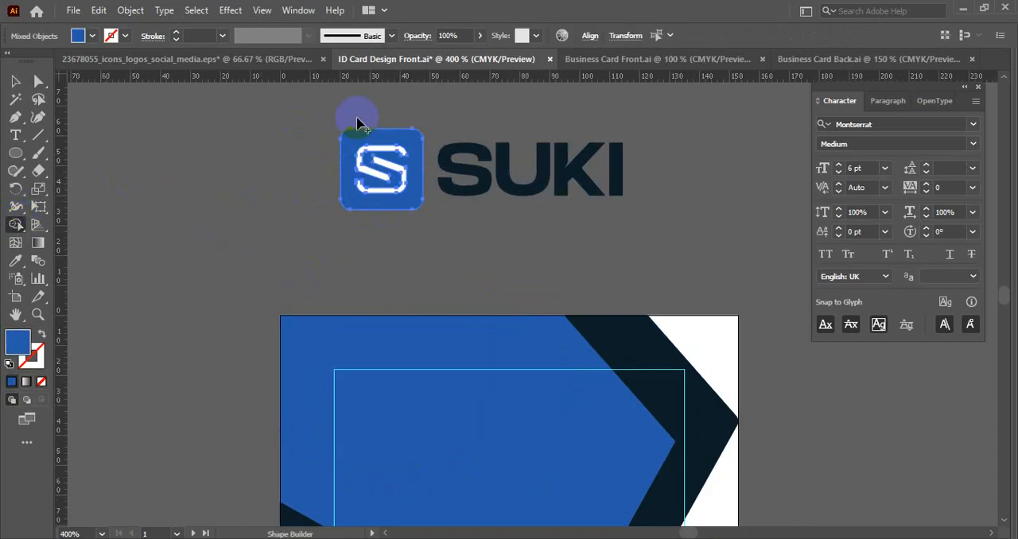
{"action": "scroll", "coordinate": [358, 114], "scroll_direction": "up", "scroll_amount": 2}
{"action": "left_click_drag", "start_coordinate": [394, 195], "coordinate": [402, 213]}
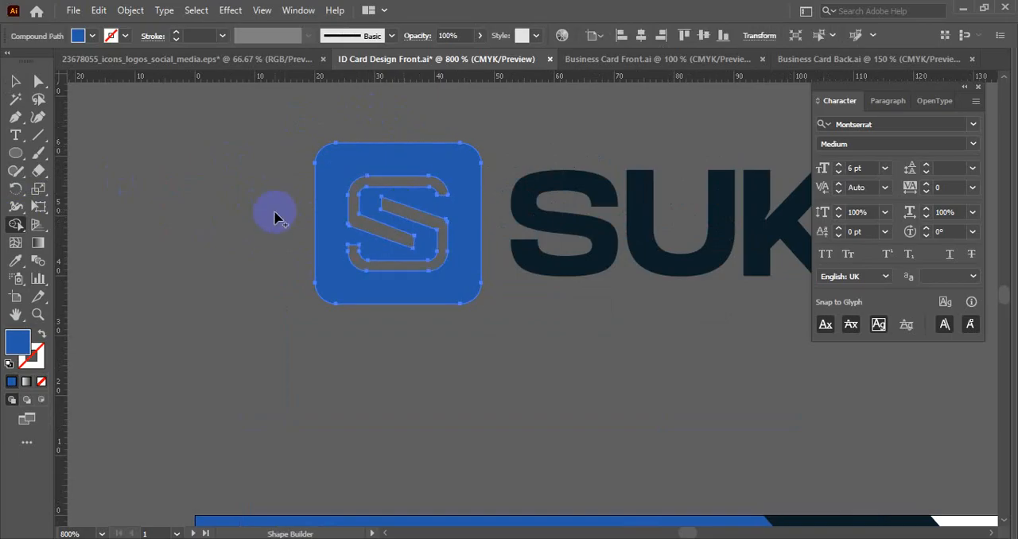
{"action": "key", "text": "v"}
{"action": "left_click", "coordinate": [249, 216]}
- Group the cut-out icon with the SUKI lettering and recolour the logo white by sampling the card background
{"action": "scroll", "coordinate": [249, 215], "scroll_direction": "down", "scroll_amount": 3}
{"action": "left_click_drag", "start_coordinate": [225, 168], "coordinate": [520, 263]}
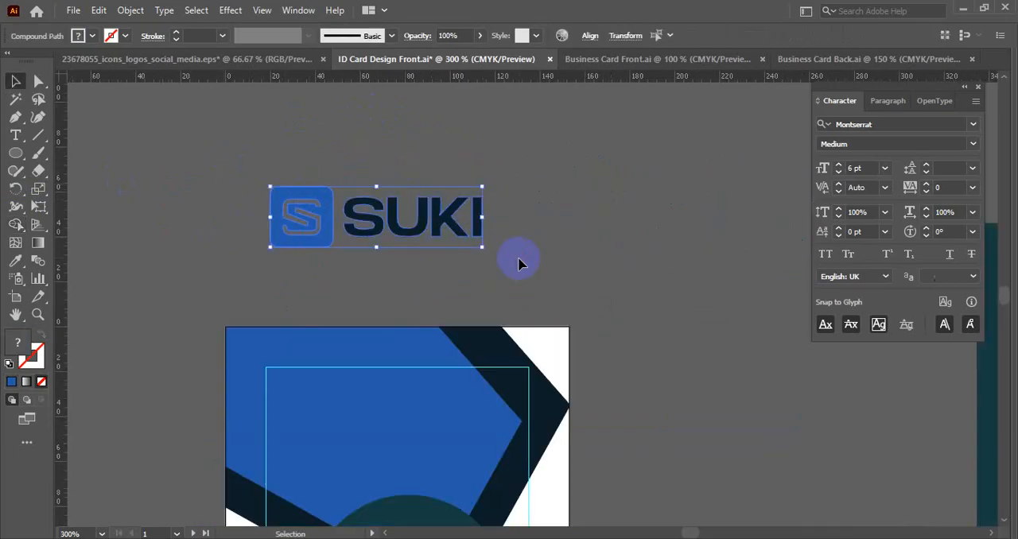
{"action": "key", "text": "a"}
{"action": "scroll", "coordinate": [447, 235], "scroll_direction": "down", "scroll_amount": 2}
{"action": "key", "text": "i"}
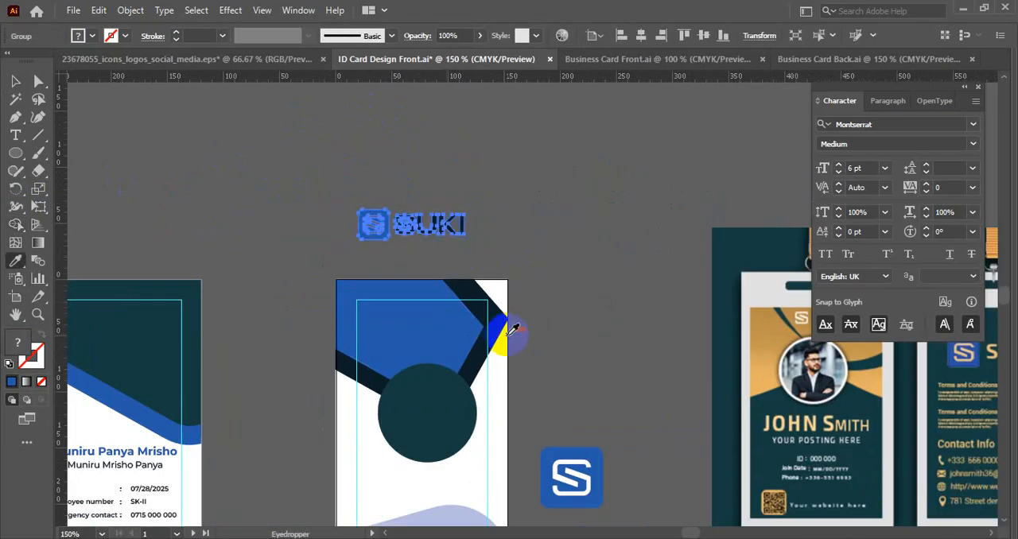
{"action": "left_click", "coordinate": [498, 362]}
- Move the white SUKI logo onto the card's blue header
{"action": "key", "text": "v"}
{"action": "left_click_drag", "start_coordinate": [416, 229], "coordinate": [413, 337]}
{"action": "left_click", "coordinate": [563, 291]}
{"action": "scroll", "coordinate": [607, 276], "scroll_direction": "up", "scroll_amount": 4}
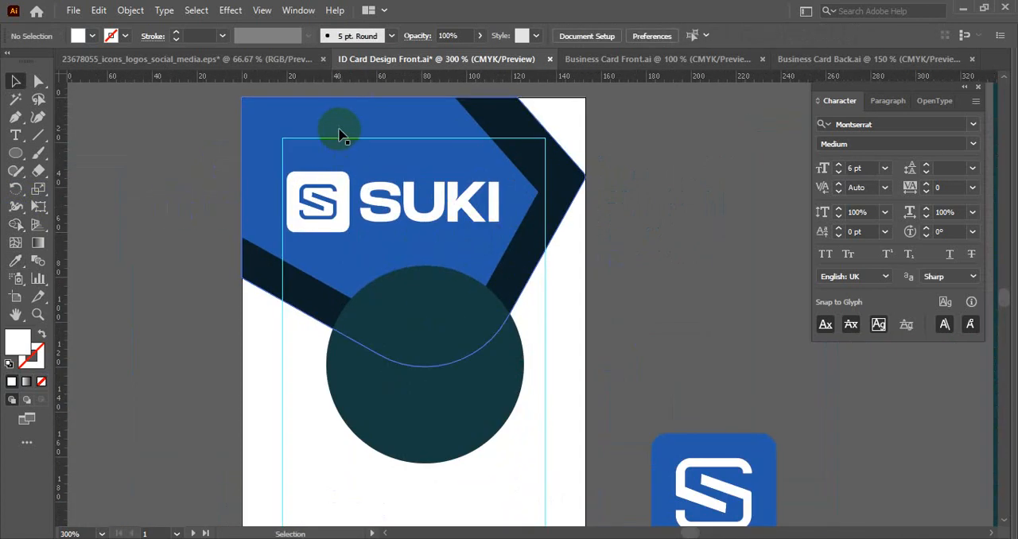
- Centre the SUKI logo horizontally on the artboard and shift it slightly to the left
{"action": "scroll", "coordinate": [170, 270], "scroll_direction": "left", "scroll_amount": 2}
{"action": "left_click", "coordinate": [477, 221]}
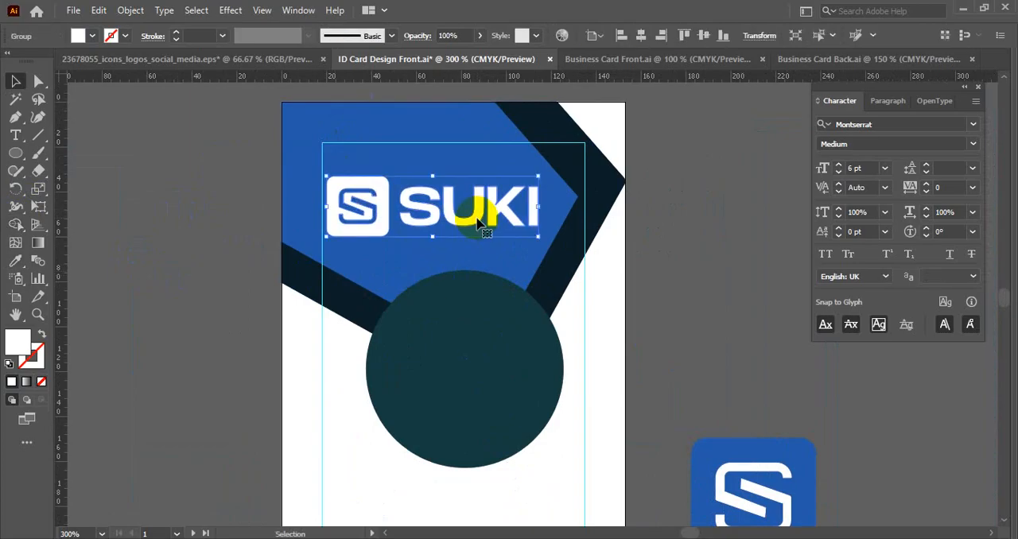
{"action": "left_click", "coordinate": [641, 35]}
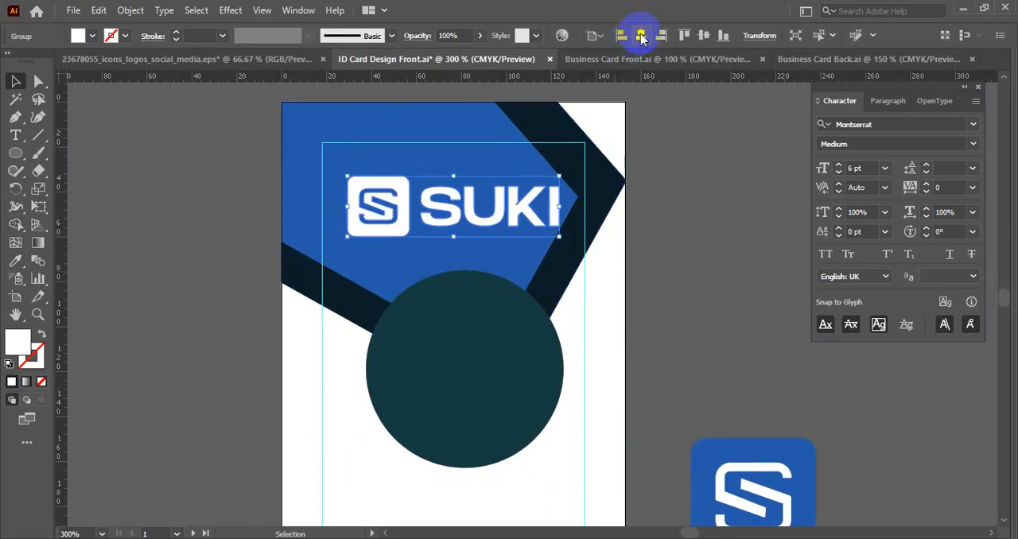
{"action": "key", "text": "ctrl+z"}
{"action": "left_click", "coordinate": [697, 231]}
{"action": "scroll", "coordinate": [652, 239], "scroll_direction": "down", "scroll_amount": 1}
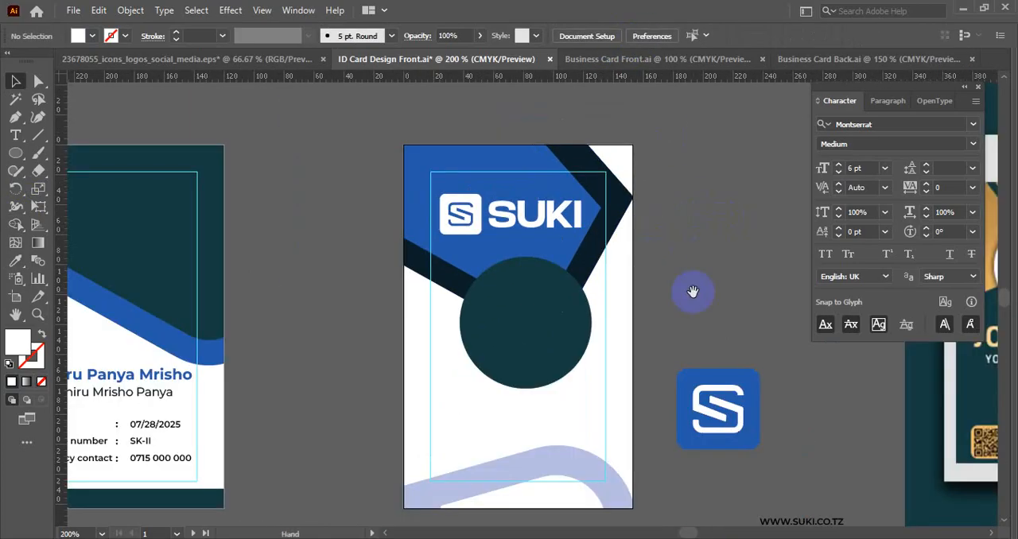
- Move the photo circle off the card and bring the name and employee details text onto the card
{"action": "left_click_drag", "start_coordinate": [693, 288], "coordinate": [590, 247]}
{"action": "left_click_drag", "start_coordinate": [451, 229], "coordinate": [763, 178]}
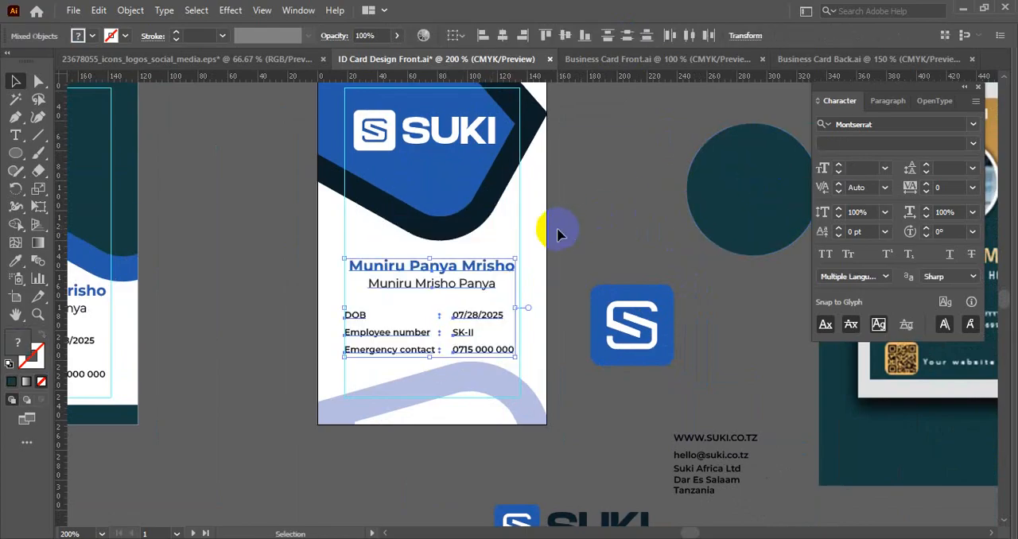
{"action": "left_click", "coordinate": [559, 233]}
{"action": "left_click_drag", "start_coordinate": [539, 276], "coordinate": [575, 215]}
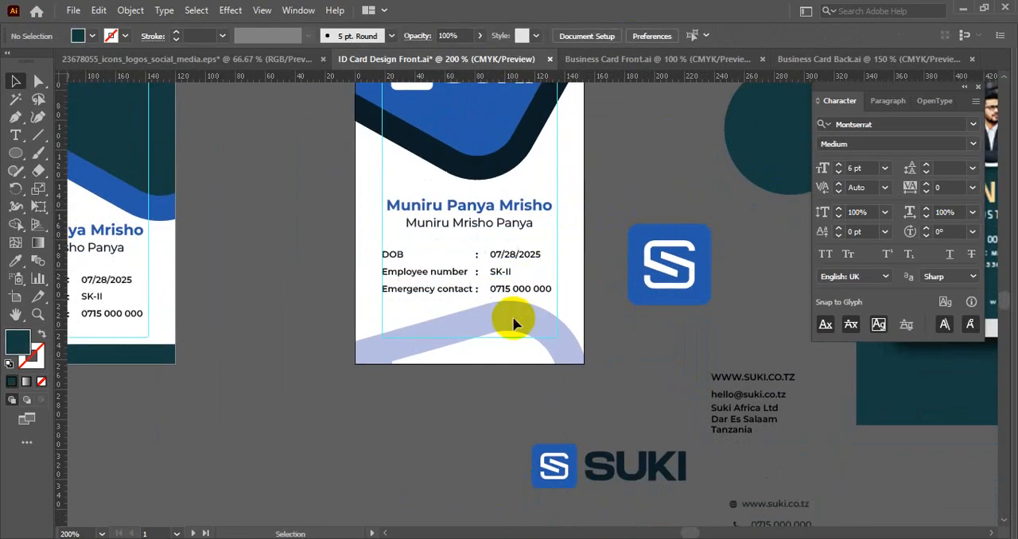
{"action": "left_click_drag", "start_coordinate": [525, 191], "coordinate": [504, 309]}
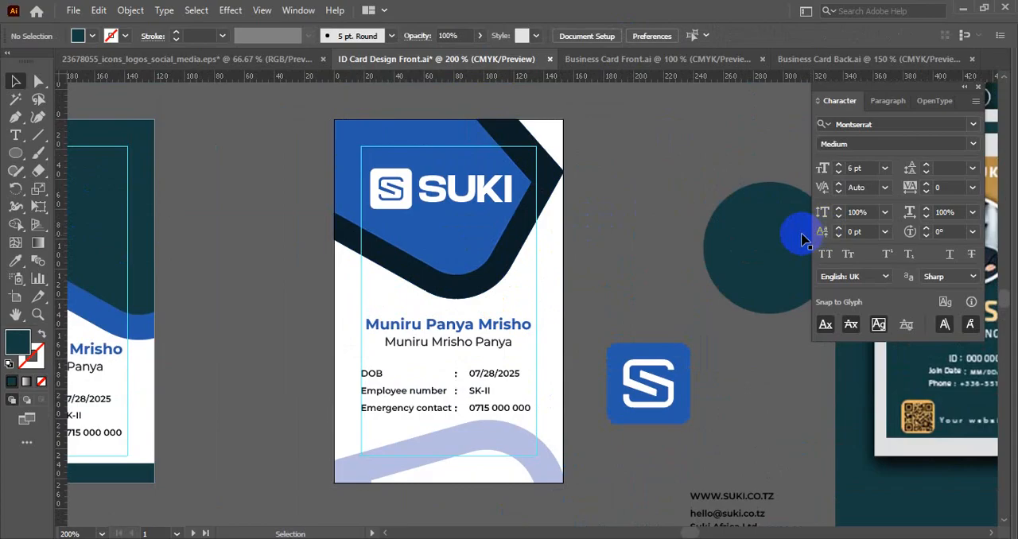
- Place the photo circle back over the header's lower edge and shrink it to fit below the logo
{"action": "left_click_drag", "start_coordinate": [756, 241], "coordinate": [442, 266]}
{"action": "left_click_drag", "start_coordinate": [514, 211], "coordinate": [511, 222]}
{"action": "left_click", "coordinate": [541, 236]}
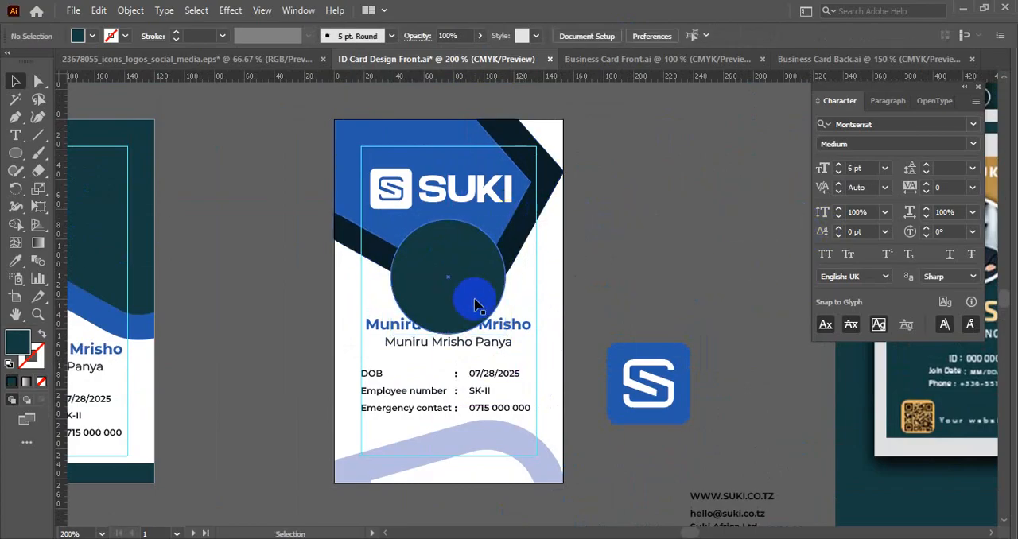
{"action": "scroll", "coordinate": [472, 298], "scroll_direction": "up", "scroll_amount": 1}
{"action": "left_click", "coordinate": [473, 297]}
{"action": "left_click_drag", "start_coordinate": [524, 268], "coordinate": [517, 272]}
{"action": "left_click", "coordinate": [609, 345]}
- Move the two name lines down so they clear the photo circle
{"action": "scroll", "coordinate": [609, 345], "scroll_direction": "down", "scroll_amount": 2}
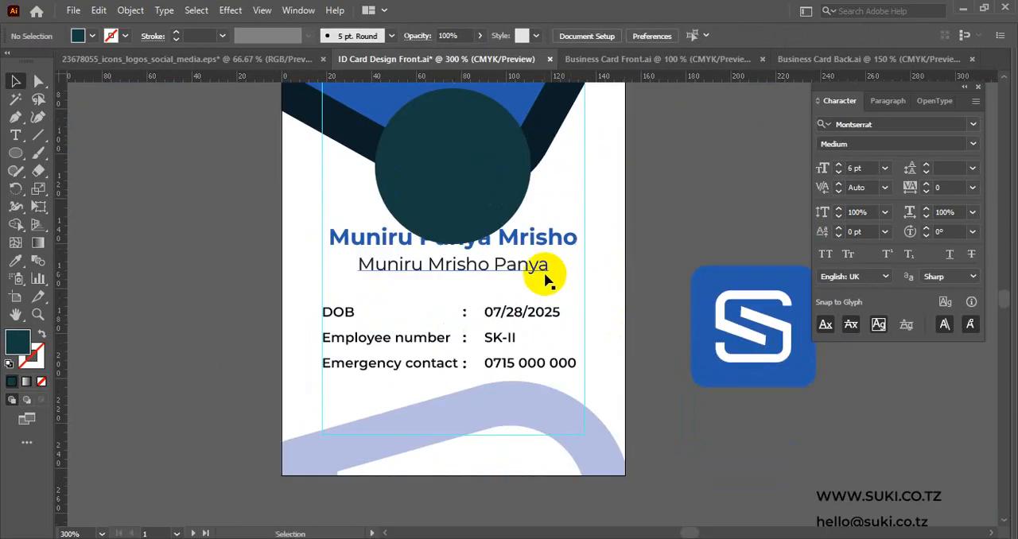
{"action": "left_click", "coordinate": [546, 277]}
{"action": "left_click", "coordinate": [569, 243], "text": "shift"}
{"action": "left_click_drag", "start_coordinate": [545, 246], "coordinate": [559, 259]}
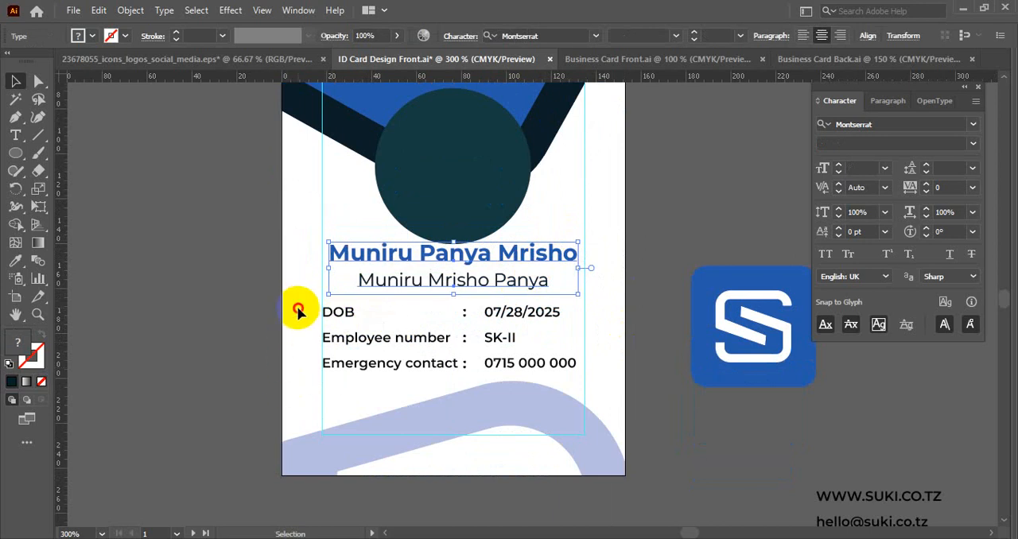
- Move the name lines and the employee details rows down together, leaving a gap below the photo circle
{"action": "left_click_drag", "start_coordinate": [298, 307], "coordinate": [527, 390]}
{"action": "left_click", "coordinate": [450, 285], "text": "shift"}
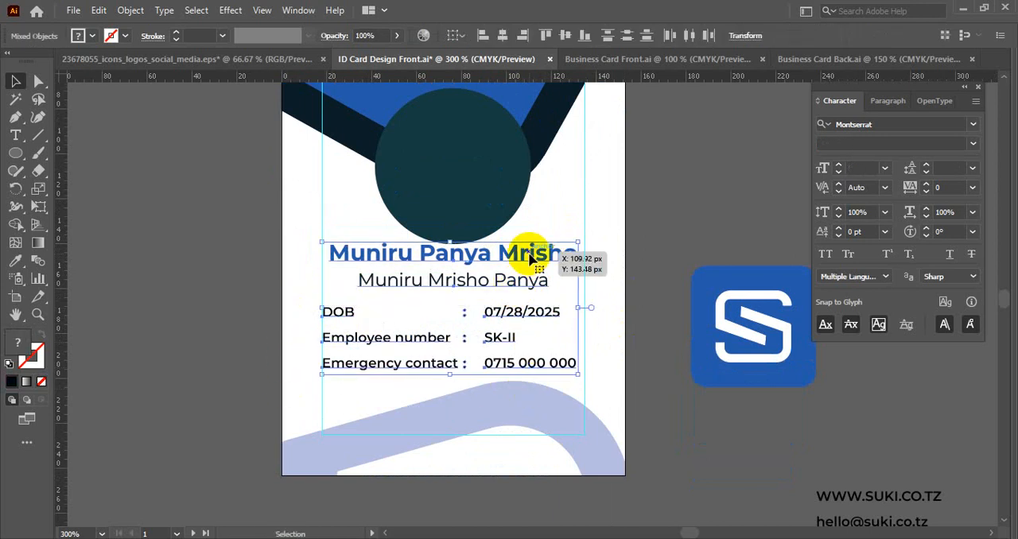
{"action": "left_click_drag", "start_coordinate": [529, 256], "coordinate": [527, 295]}
{"action": "left_click", "coordinate": [616, 250]}
{"action": "left_click_drag", "start_coordinate": [615, 250], "coordinate": [574, 352]}
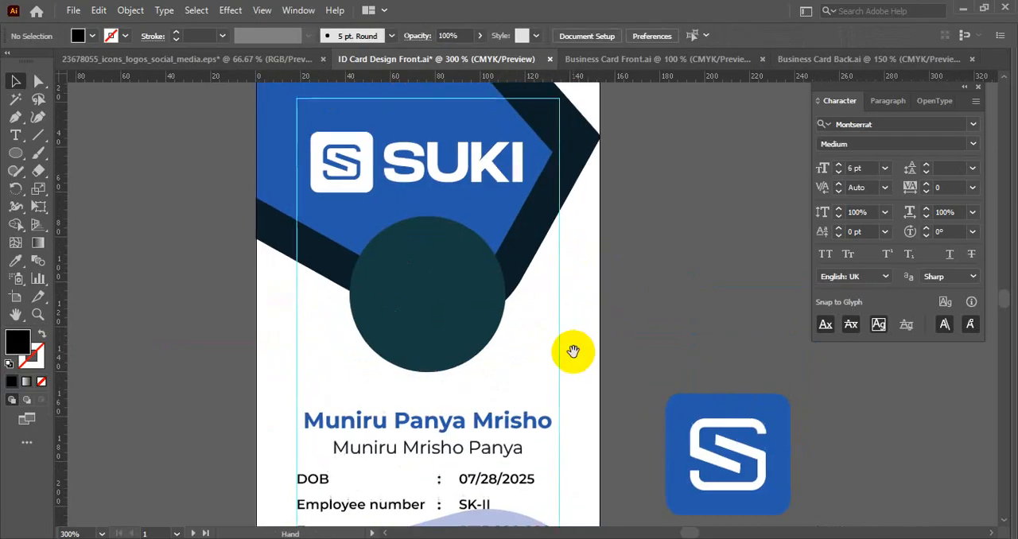
{"action": "left_click", "coordinate": [442, 300]}
{"action": "scroll", "coordinate": [450, 289], "scroll_direction": "down", "scroll_amount": 1}
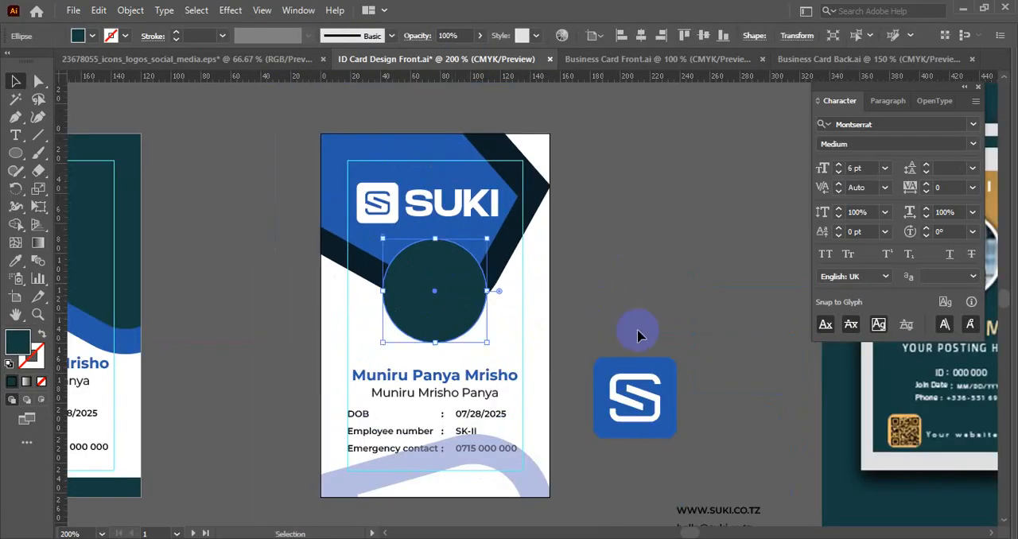
{"action": "scroll", "coordinate": [671, 280], "scroll_direction": "down", "scroll_amount": 1}
{"action": "left_click_drag", "start_coordinate": [671, 280], "coordinate": [538, 188]}
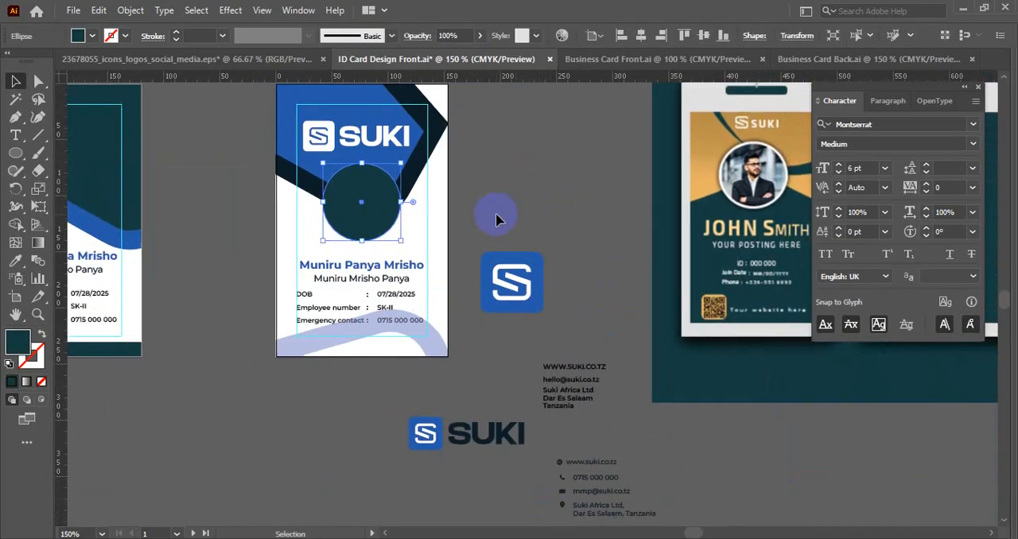
{"action": "scroll", "coordinate": [340, 183], "scroll_direction": "up", "scroll_amount": 2}
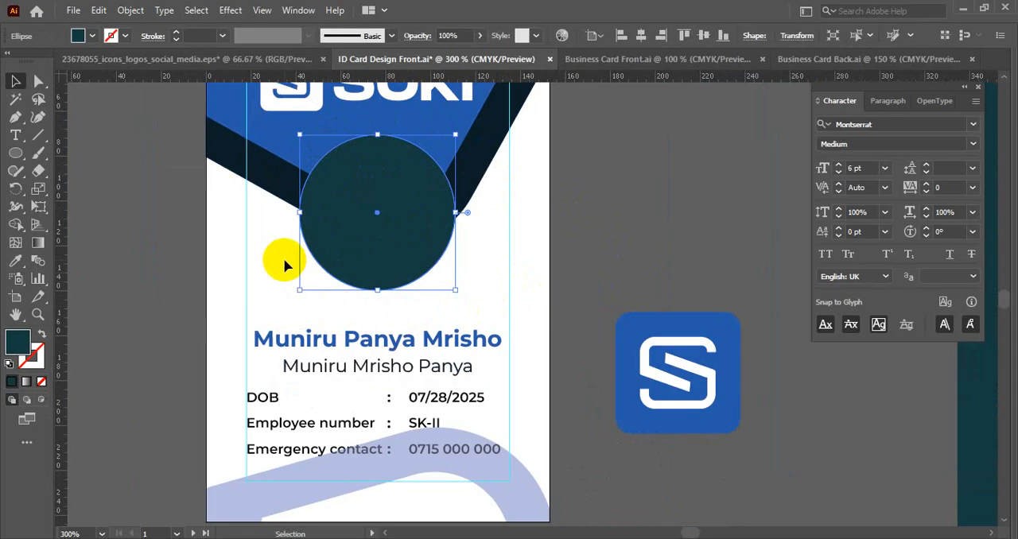
{"action": "scroll", "coordinate": [668, 252], "scroll_direction": "down", "scroll_amount": 2}
- Move the spare blue S icon, SUKI logo and contact text further down the canvas, away from the cards
{"action": "left_click_drag", "start_coordinate": [716, 254], "coordinate": [574, 176]}
{"action": "left_click_drag", "start_coordinate": [591, 290], "coordinate": [329, 435]}
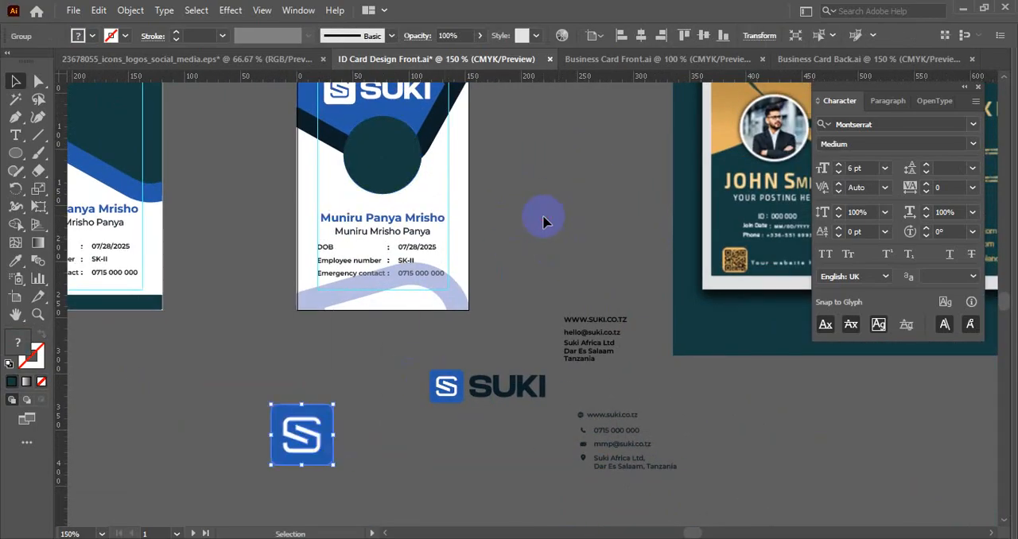
{"action": "left_click", "coordinate": [542, 219]}
{"action": "left_click_drag", "start_coordinate": [510, 193], "coordinate": [491, 343]}
{"action": "left_click_drag", "start_coordinate": [564, 376], "coordinate": [578, 155]}
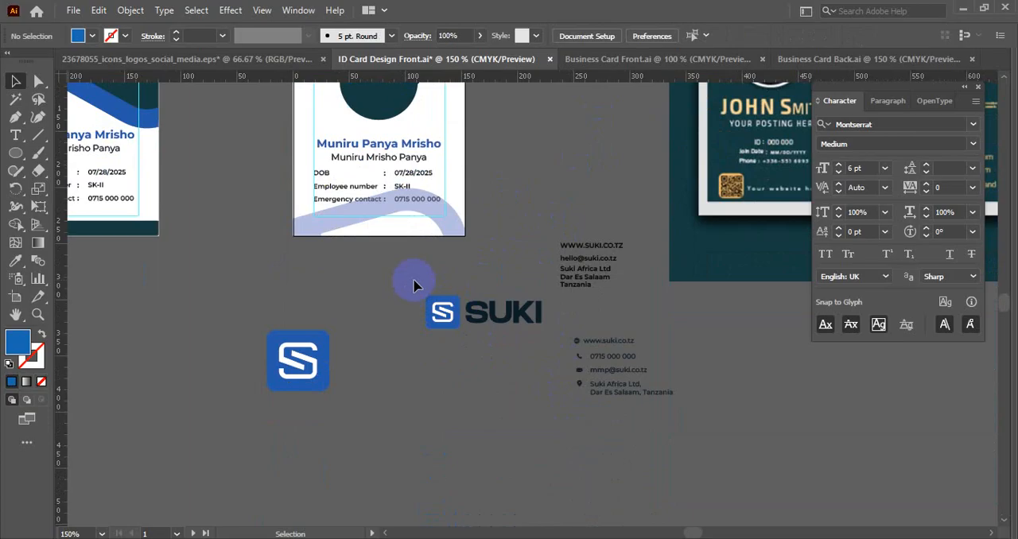
{"action": "left_click_drag", "start_coordinate": [578, 368], "coordinate": [567, 405]}
{"action": "left_click", "coordinate": [619, 400]}
{"action": "left_click", "coordinate": [531, 254]}
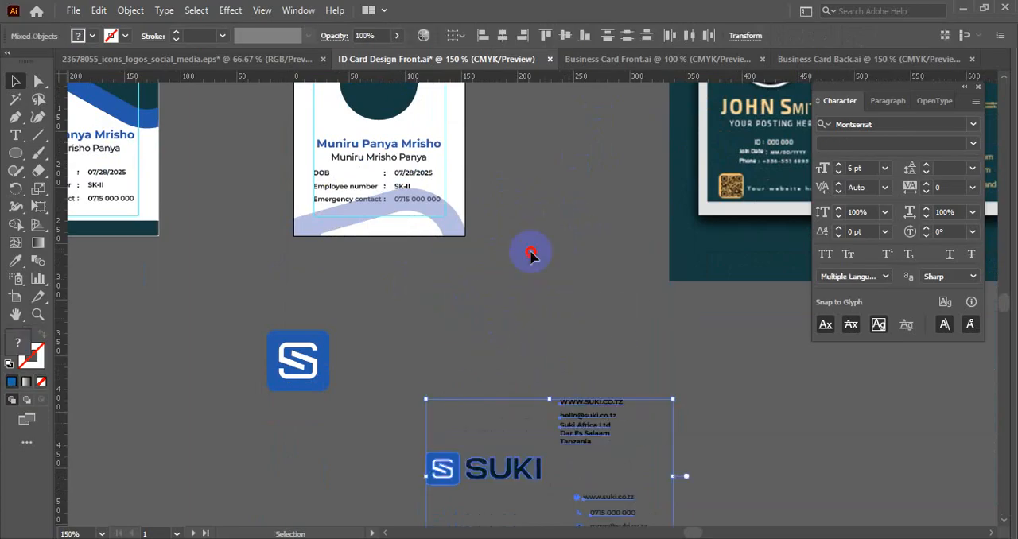
- Move the reference ID card mockup further right to make room beside the blue-header card
{"action": "left_click_drag", "start_coordinate": [551, 186], "coordinate": [443, 344]}
{"action": "left_click_drag", "start_coordinate": [638, 279], "coordinate": [767, 280]}
{"action": "left_click", "coordinate": [463, 313]}
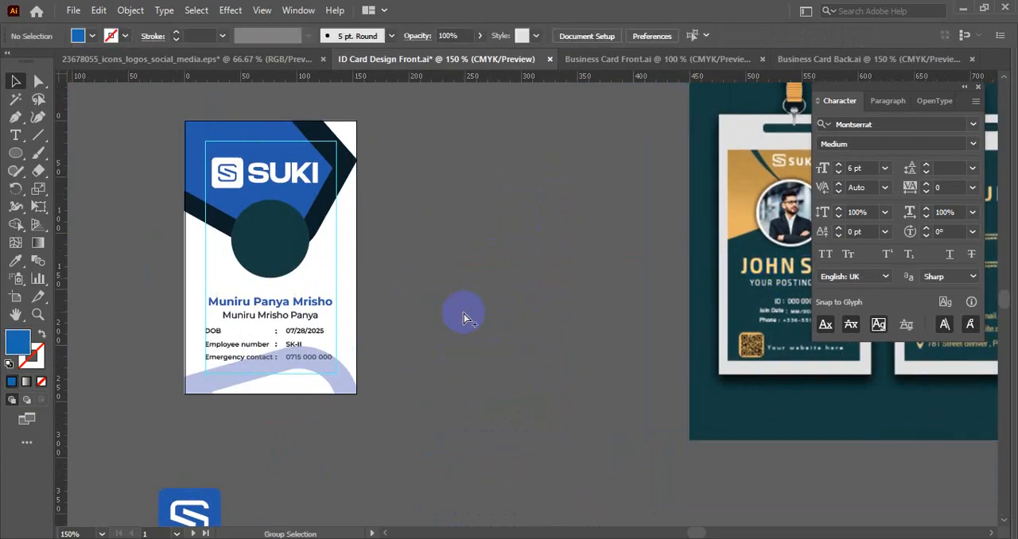
- Unlock all objects and duplicate the blue-header card's artboard into the free space on its right
{"action": "key", "text": "ctrl+alt+2"}
{"action": "right_click", "coordinate": [404, 216]}
{"action": "left_click", "coordinate": [409, 376]}
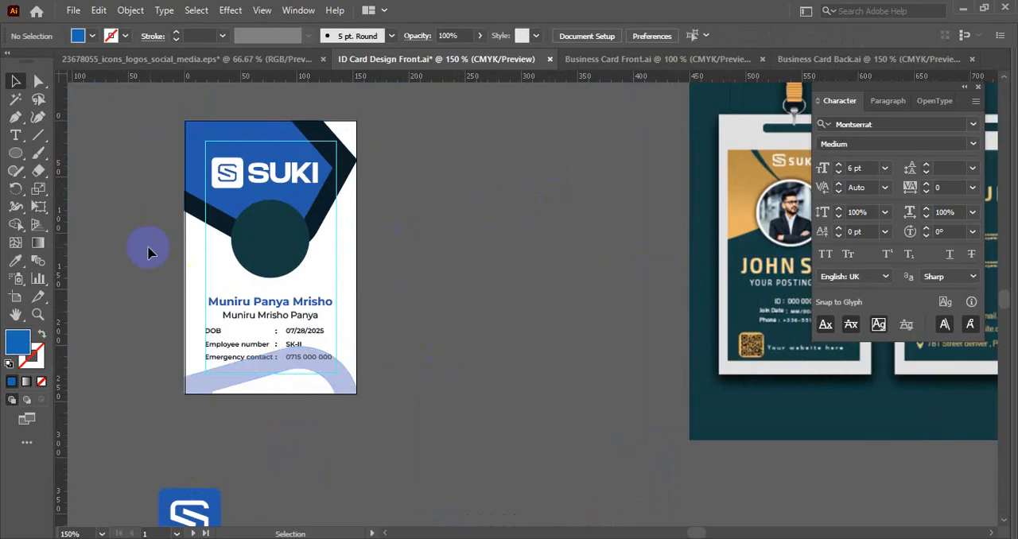
{"action": "left_click", "coordinate": [16, 296]}
{"action": "left_click_drag", "start_coordinate": [265, 279], "coordinate": [462, 286]}
{"action": "left_click", "coordinate": [17, 78]}
- Create a 2 px Offset Path around the photo circle on the duplicated card
{"action": "scroll", "coordinate": [592, 246], "scroll_direction": "up", "scroll_amount": 2}
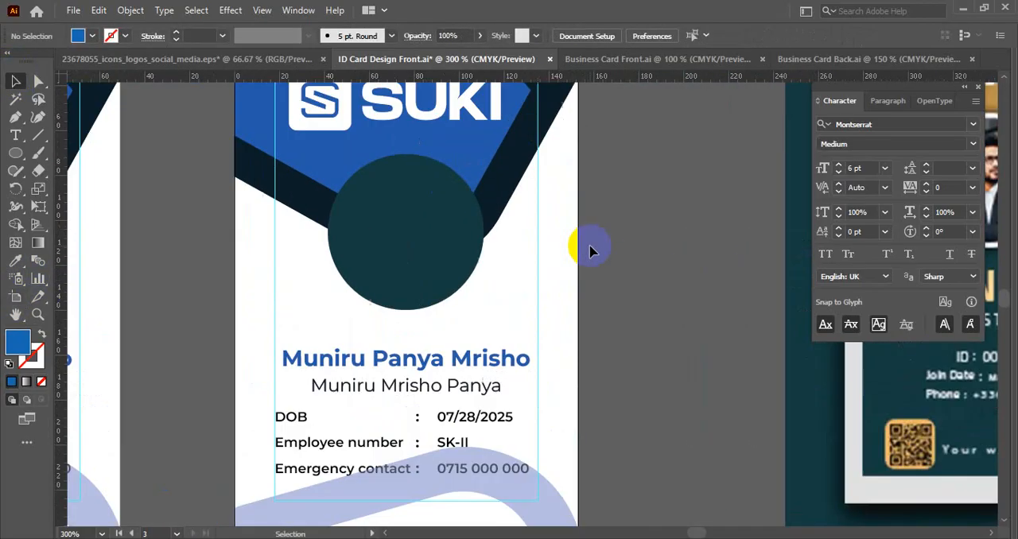
{"action": "left_click_drag", "start_coordinate": [588, 246], "coordinate": [575, 310]}
{"action": "left_click", "coordinate": [344, 347]}
{"action": "left_click", "coordinate": [131, 10]}
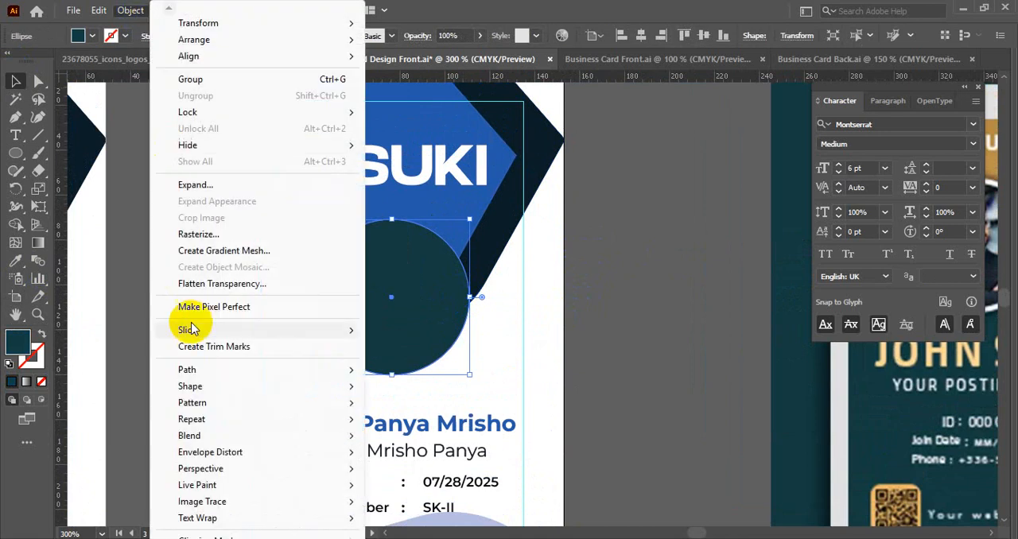
{"action": "mouse_move", "coordinate": [187, 370]}
{"action": "left_click", "coordinate": [418, 425]}
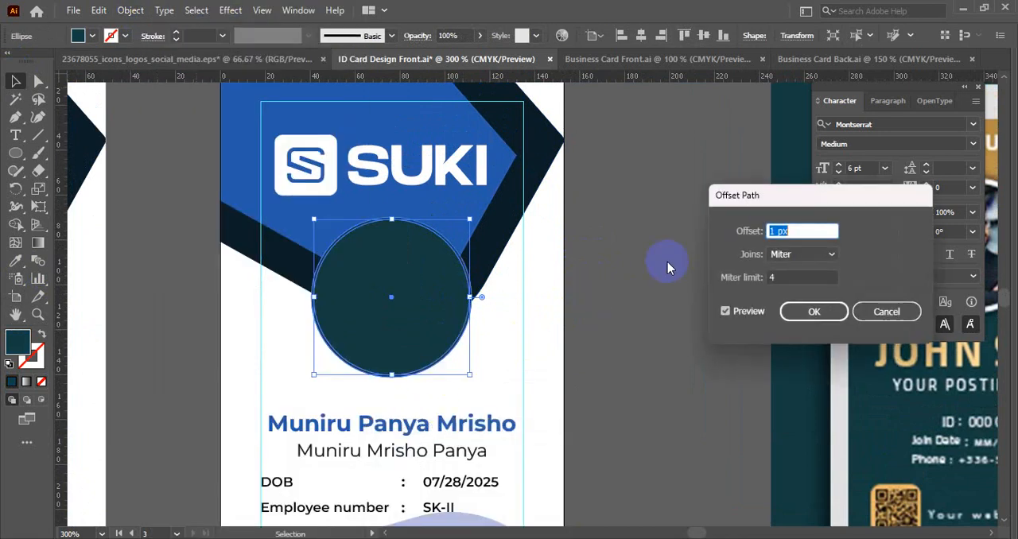
{"action": "key", "text": "Up"}
{"action": "key", "text": "Up"}
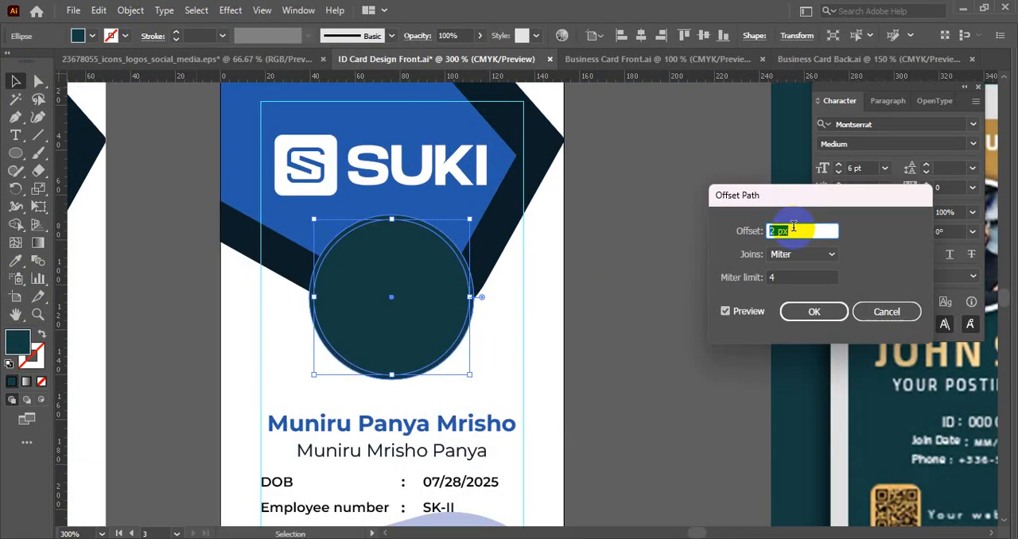
{"action": "left_click", "coordinate": [810, 311]}
- Cut the offset circle out of the blue and navy header shapes with Shape Builder, leaving a white ring
{"action": "left_click", "coordinate": [469, 201]}
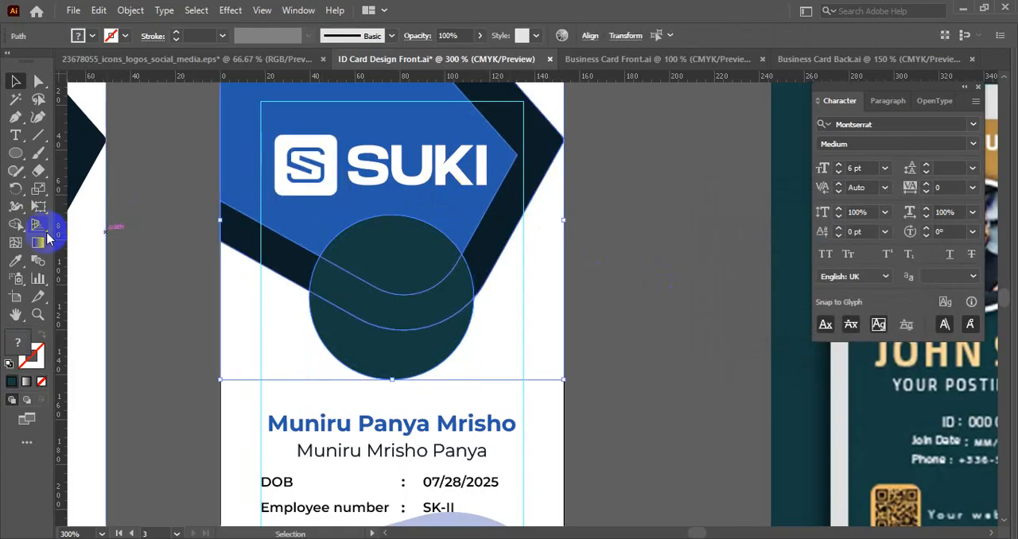
{"action": "left_click", "coordinate": [16, 226]}
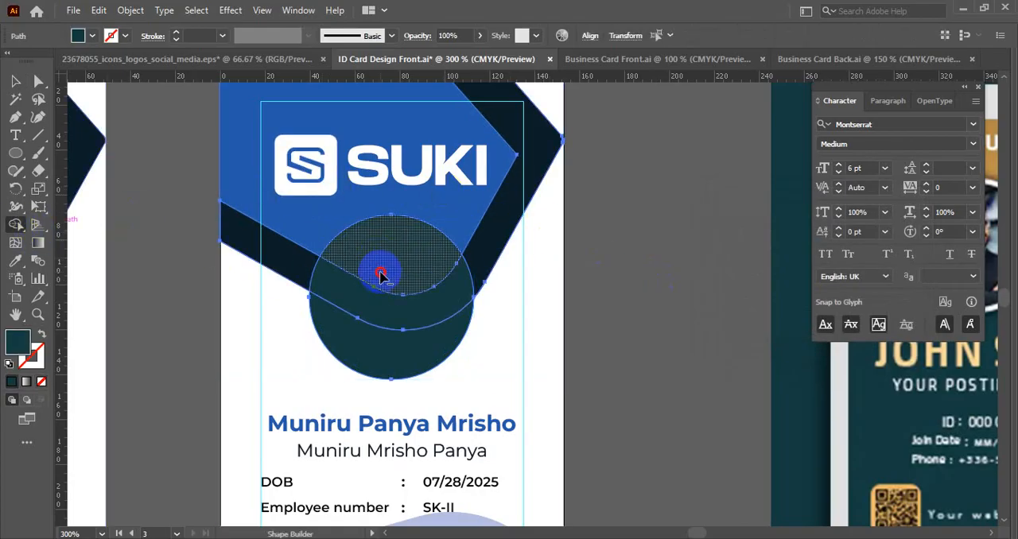
{"action": "left_click_drag", "start_coordinate": [381, 274], "coordinate": [375, 329]}
{"action": "key", "text": "v"}
{"action": "left_click", "coordinate": [606, 295]}
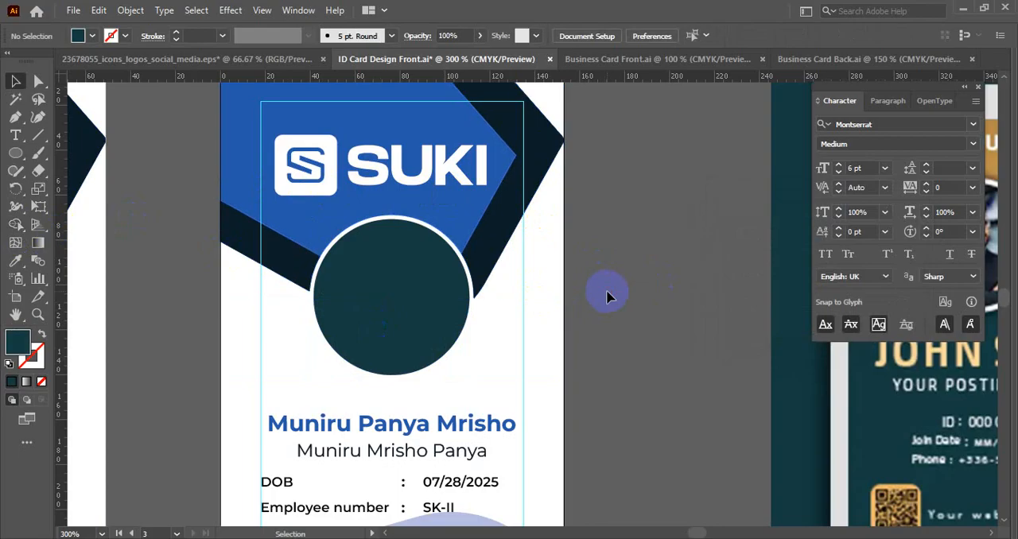
- Place a slightly enlarged copy of the photo circle behind it on the original card and fill it with the header blue
{"action": "scroll", "coordinate": [607, 292], "scroll_direction": "down", "scroll_amount": 1}
{"action": "left_click_drag", "start_coordinate": [632, 295], "coordinate": [710, 305]}
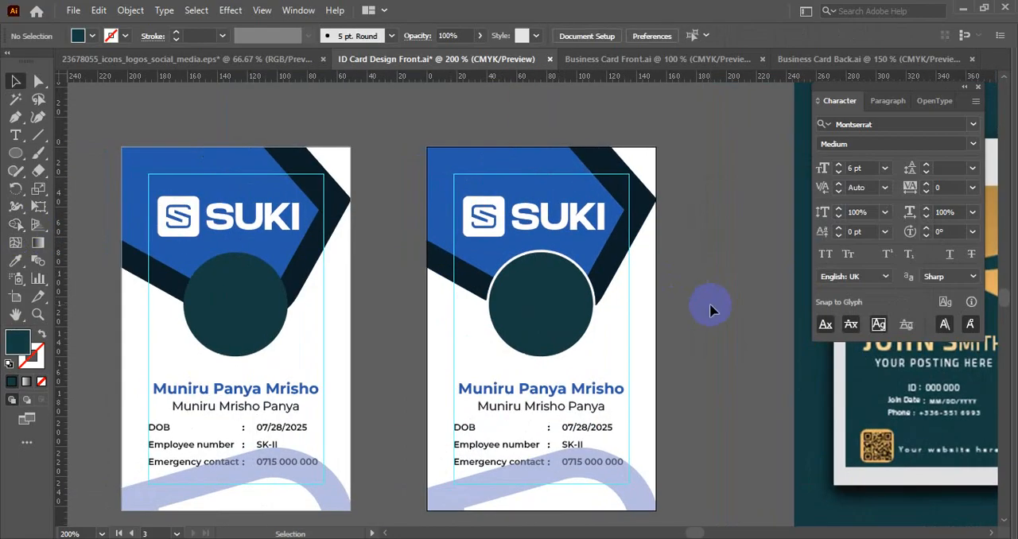
{"action": "left_click_drag", "start_coordinate": [252, 319], "coordinate": [350, 281]}
{"action": "left_click", "coordinate": [355, 256]}
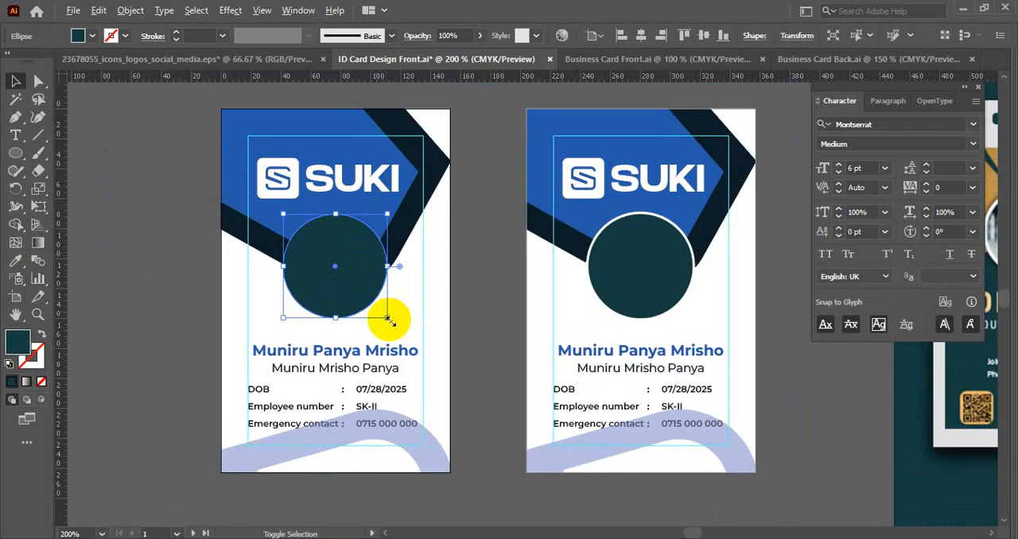
{"action": "left_click_drag", "start_coordinate": [389, 320], "coordinate": [391, 320]}
{"action": "key", "text": "i"}
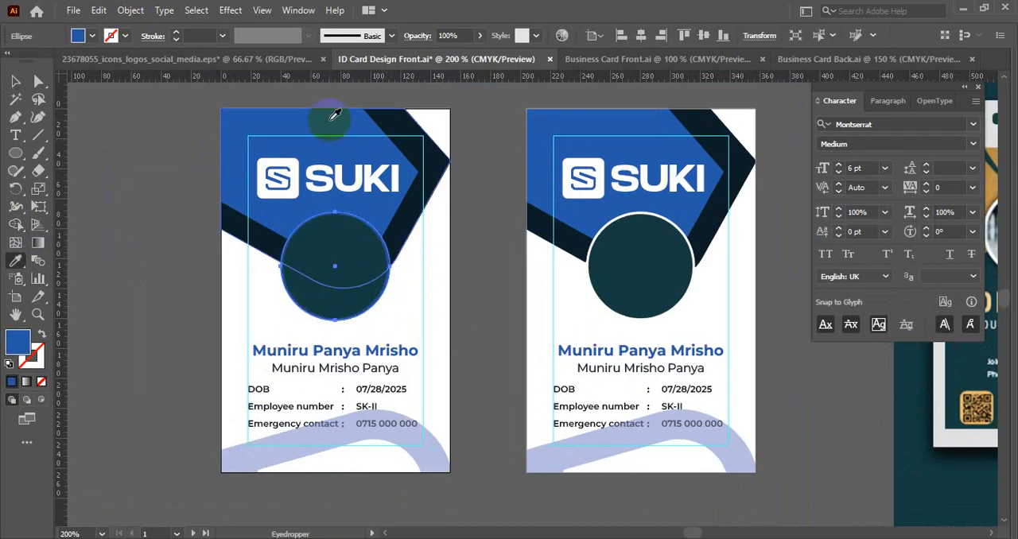
{"action": "key", "text": "v"}
{"action": "left_click", "coordinate": [151, 257]}
{"action": "scroll", "coordinate": [152, 257], "scroll_direction": "up", "scroll_amount": 1}
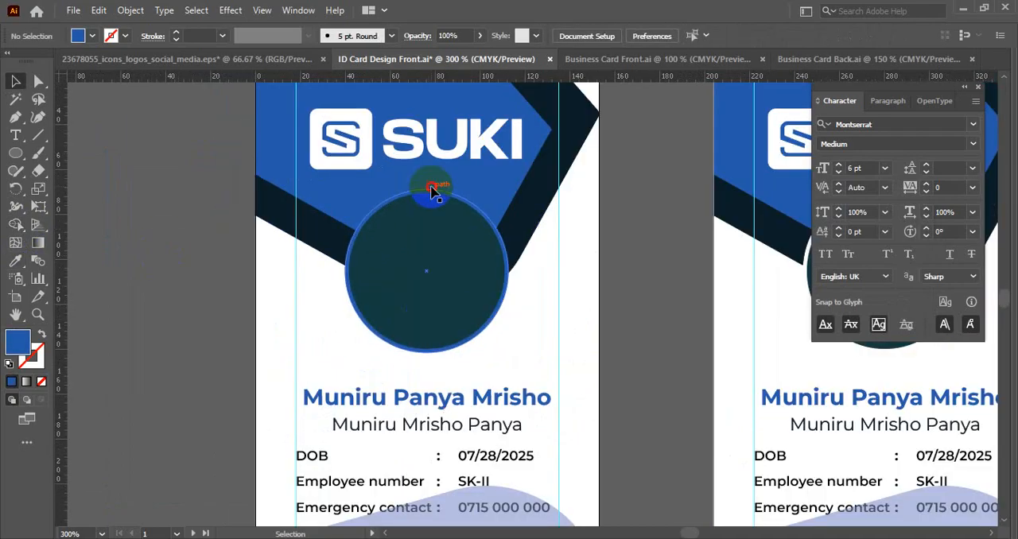
- Refill the enlarged circle behind the original card's photo circle with the logo's white
{"action": "left_click", "coordinate": [431, 188]}
{"action": "key", "text": "i"}
{"action": "left_click", "coordinate": [360, 120]}
{"action": "key", "text": "v"}
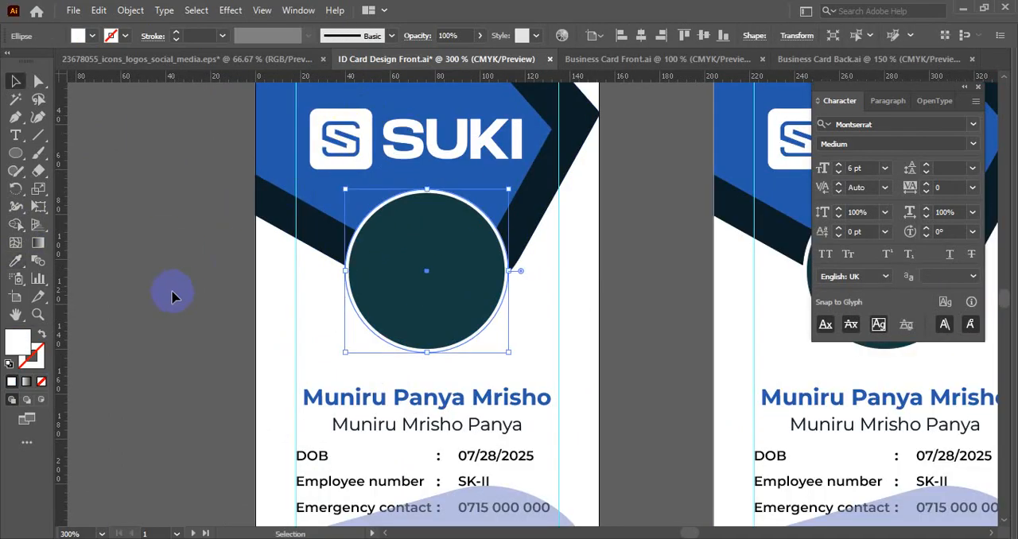
{"action": "left_click", "coordinate": [172, 292]}
{"action": "scroll", "coordinate": [173, 292], "scroll_direction": "down", "scroll_amount": 2}
{"action": "left_click_drag", "start_coordinate": [184, 299], "coordinate": [215, 280]}
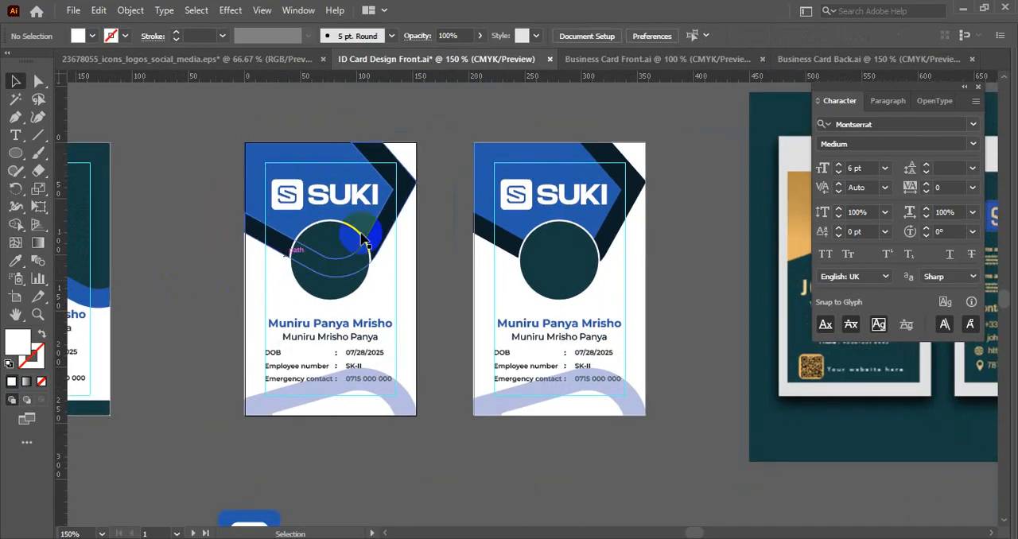
- Compare the white photo rings on the original and duplicated blue-header cards
{"action": "scroll", "coordinate": [375, 228], "scroll_direction": "up", "scroll_amount": 2}
{"action": "scroll", "coordinate": [466, 257], "scroll_direction": "down", "scroll_amount": 3}
{"action": "scroll", "coordinate": [473, 298], "scroll_direction": "down", "scroll_amount": 1}
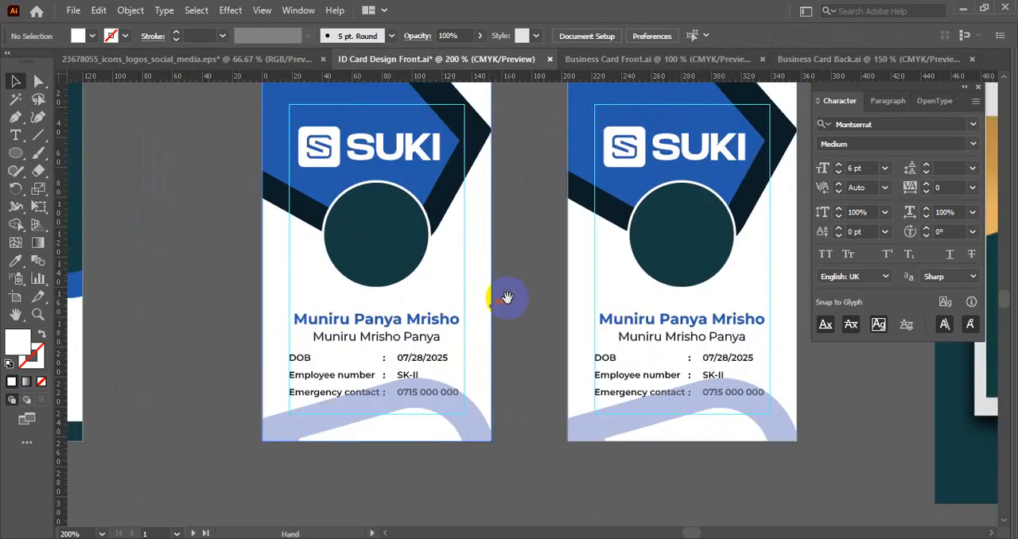
{"action": "left_click_drag", "start_coordinate": [504, 295], "coordinate": [447, 261]}
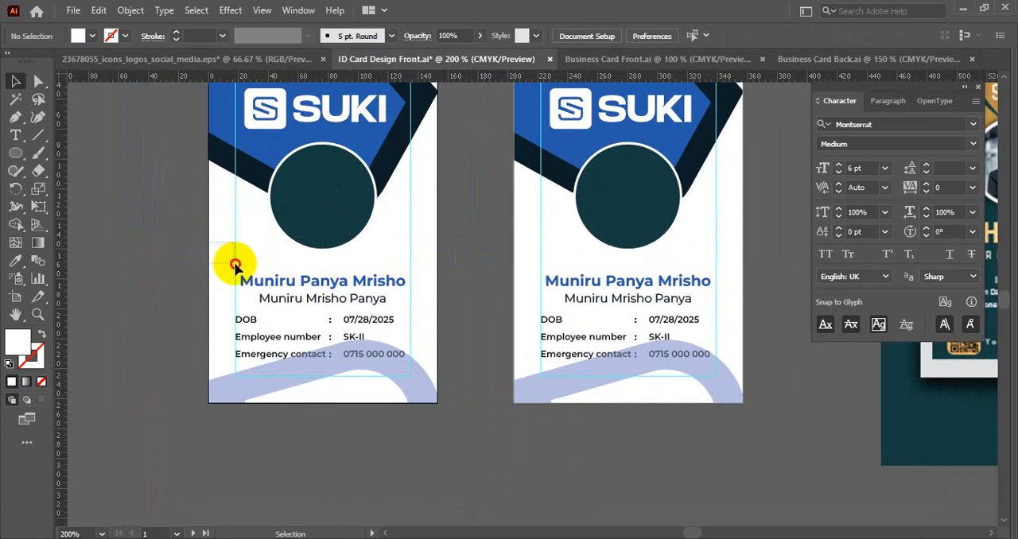
{"action": "left_click", "coordinate": [525, 253]}
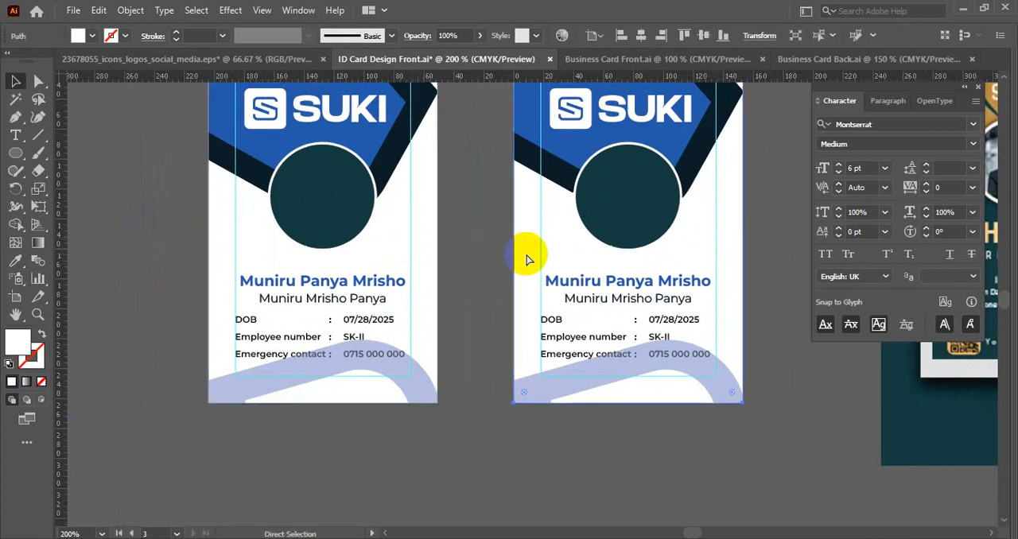
{"action": "left_click_drag", "start_coordinate": [477, 230], "coordinate": [516, 325]}
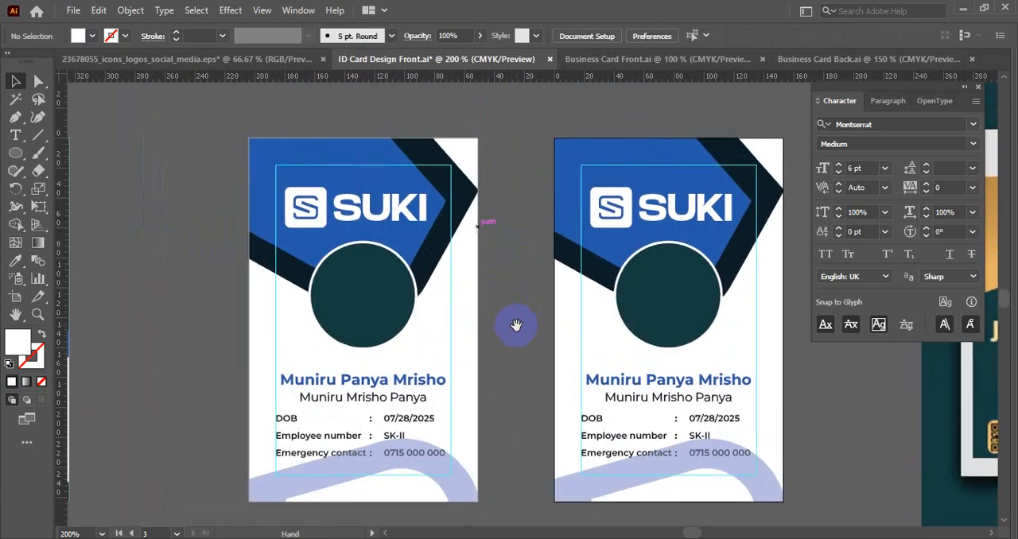
- Pull the white circle out of the original card to inspect it and undo the move
{"action": "left_click", "coordinate": [363, 245]}
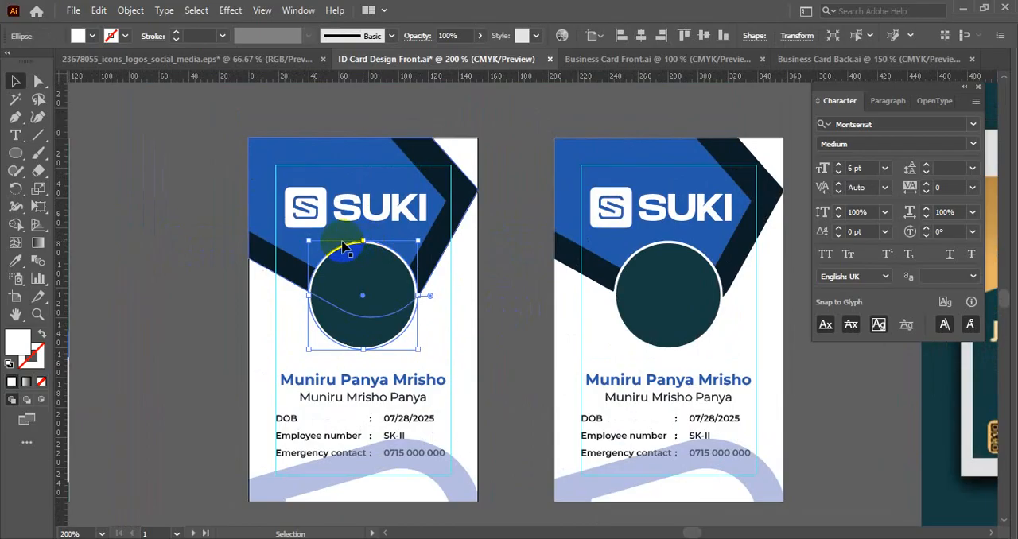
{"action": "left_click_drag", "start_coordinate": [342, 250], "coordinate": [162, 293]}
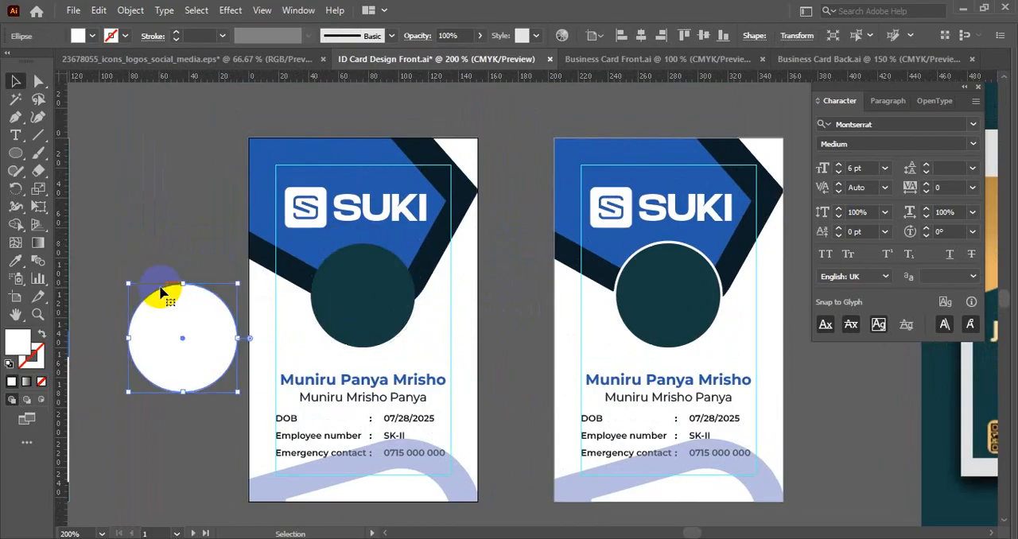
{"action": "key", "text": "a"}
{"action": "key", "text": "ctrl+z"}
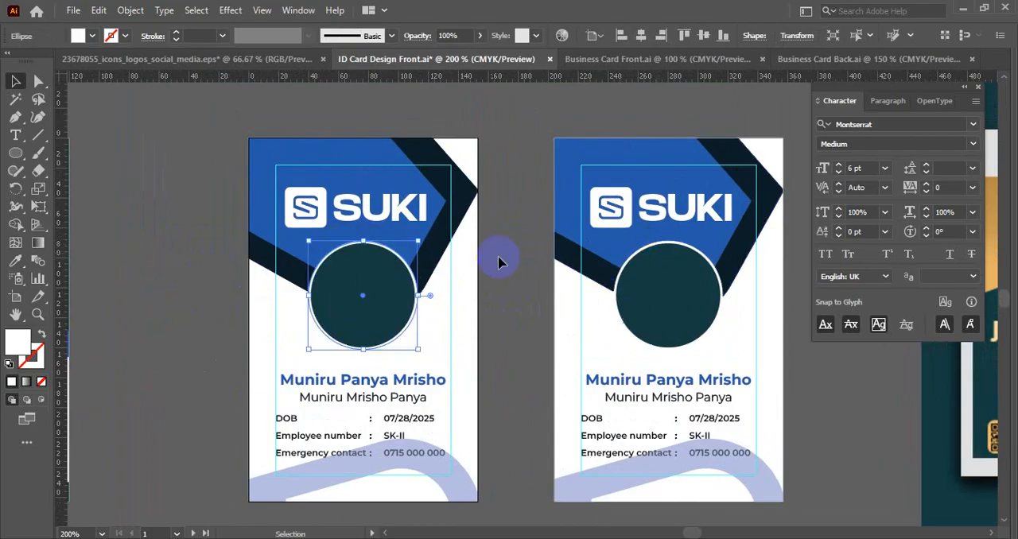
- Delete the original blue-header card's artwork, keeping the duplicated card with the cut-out ring
{"action": "scroll", "coordinate": [398, 221], "scroll_direction": "down", "scroll_amount": 1}
{"action": "left_click_drag", "start_coordinate": [399, 232], "coordinate": [389, 191]}
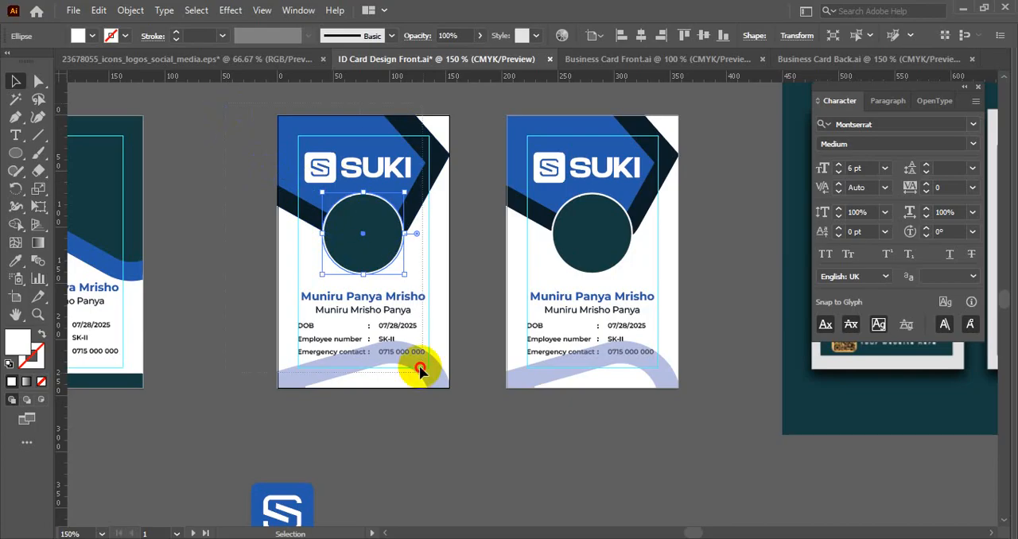
{"action": "key", "text": "ctrl+alt+a"}
{"action": "key", "text": "Delete"}
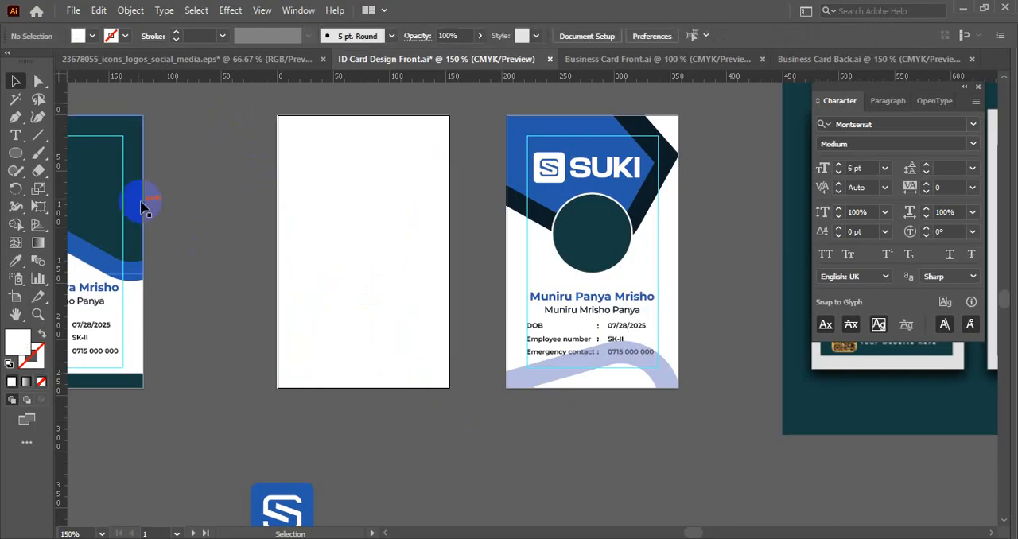
- Delete the emptied Artboard 1 and the leftover white background rectangle
{"action": "left_click", "coordinate": [15, 298]}
{"action": "left_click", "coordinate": [418, 248]}
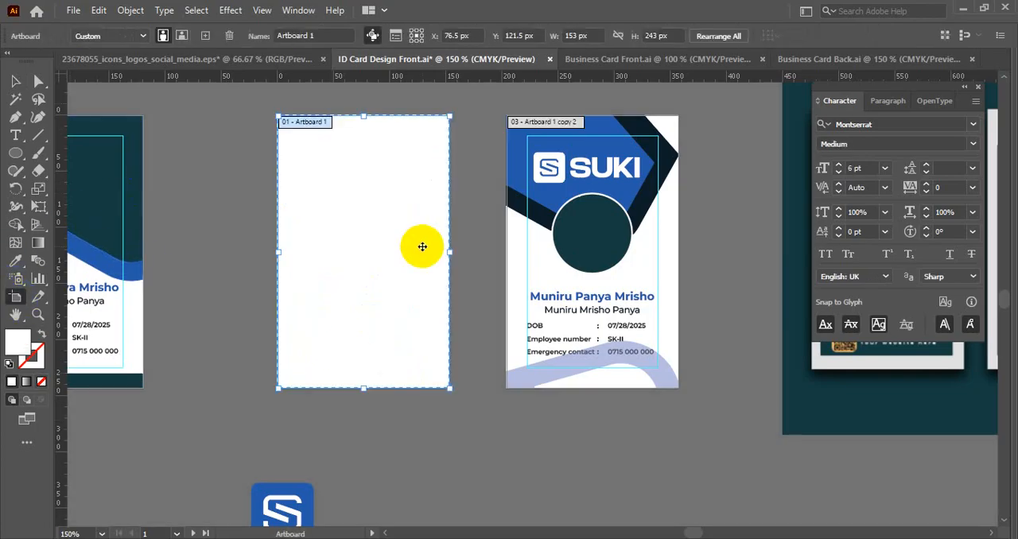
{"action": "key", "text": "Delete"}
{"action": "left_click", "coordinate": [15, 81]}
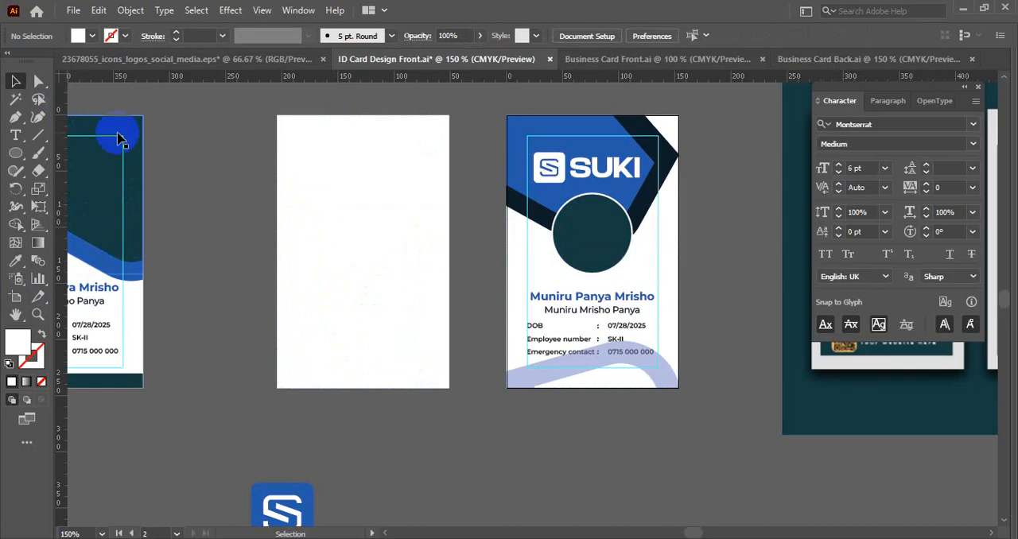
{"action": "left_click", "coordinate": [339, 176]}
{"action": "key", "text": "Delete"}
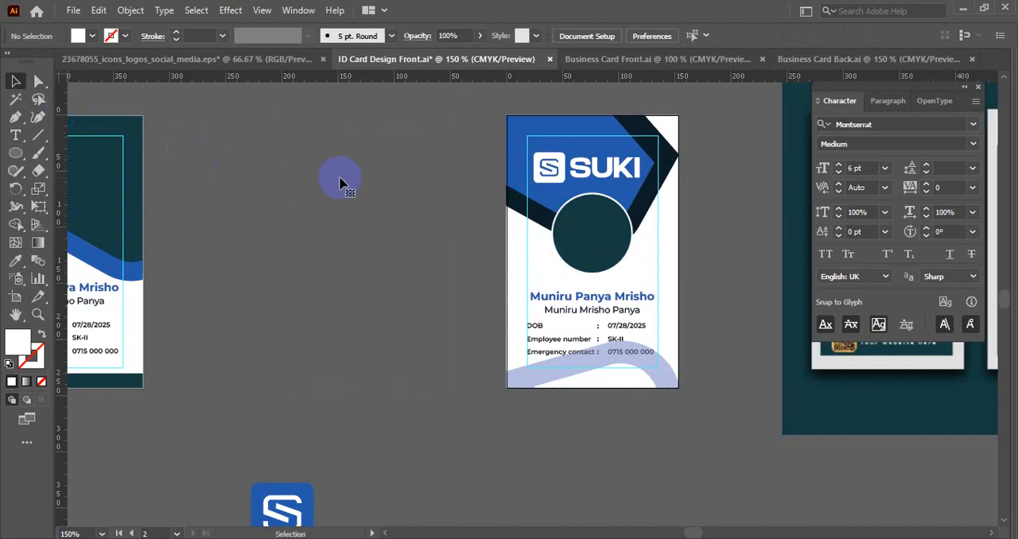
- Move the remaining blue-header card's artboard with its artwork into the space vacated by the original card
{"action": "left_click", "coordinate": [16, 298]}
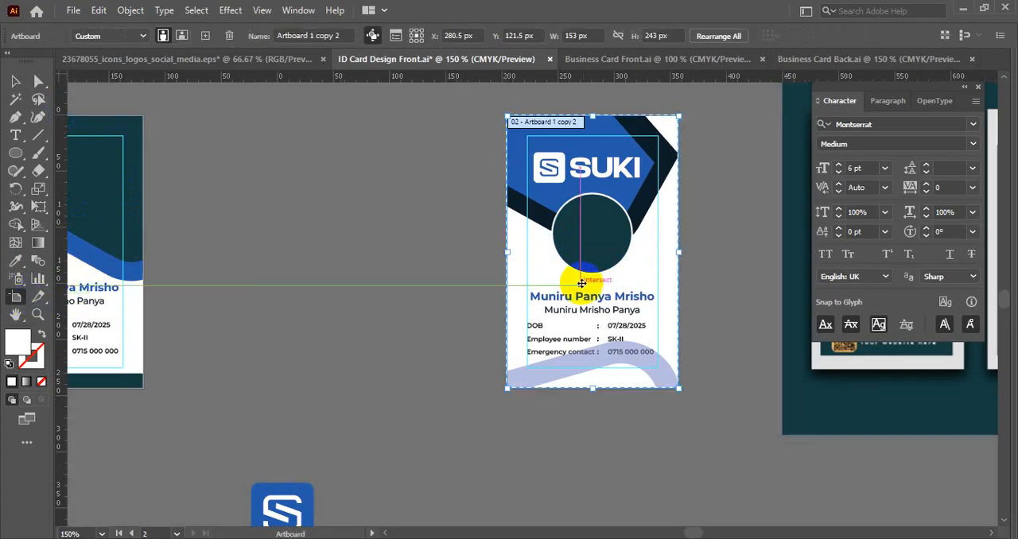
{"action": "left_click_drag", "start_coordinate": [591, 284], "coordinate": [359, 284]}
{"action": "left_click", "coordinate": [17, 83]}
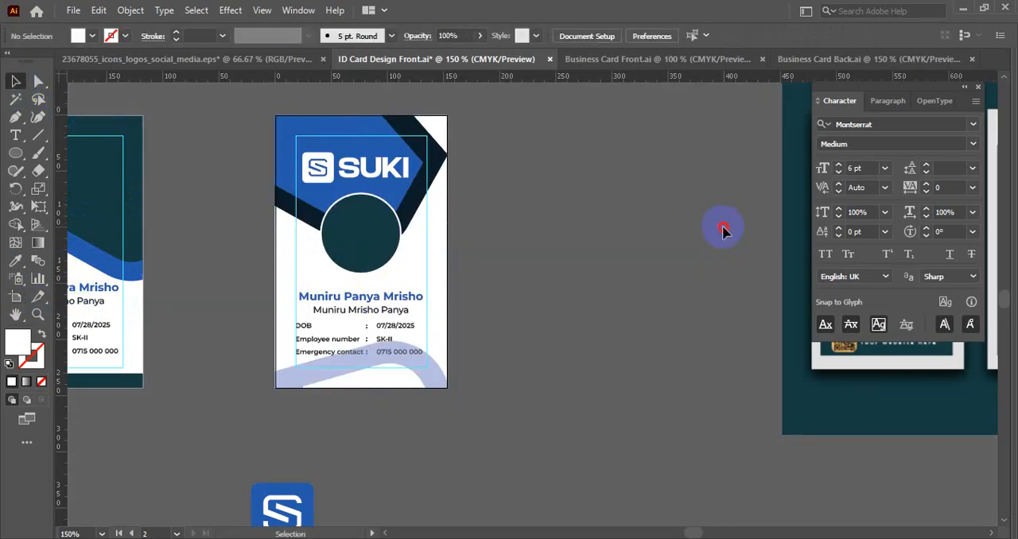
{"action": "right_click", "coordinate": [547, 226]}
{"action": "left_click", "coordinate": [569, 387]}
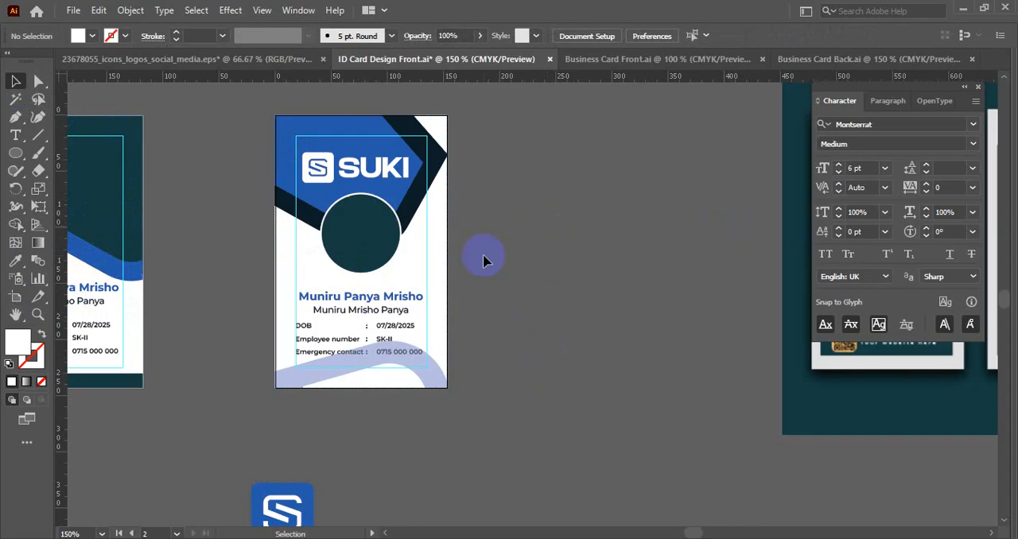
- Place an enlarged copy of the photo circle behind it and fill the copy with the logo's white for a thicker ring
{"action": "scroll", "coordinate": [416, 227], "scroll_direction": "up", "scroll_amount": 4}
{"action": "left_click", "coordinate": [447, 318]}
{"action": "scroll", "coordinate": [446, 318], "scroll_direction": "up", "scroll_amount": 1}
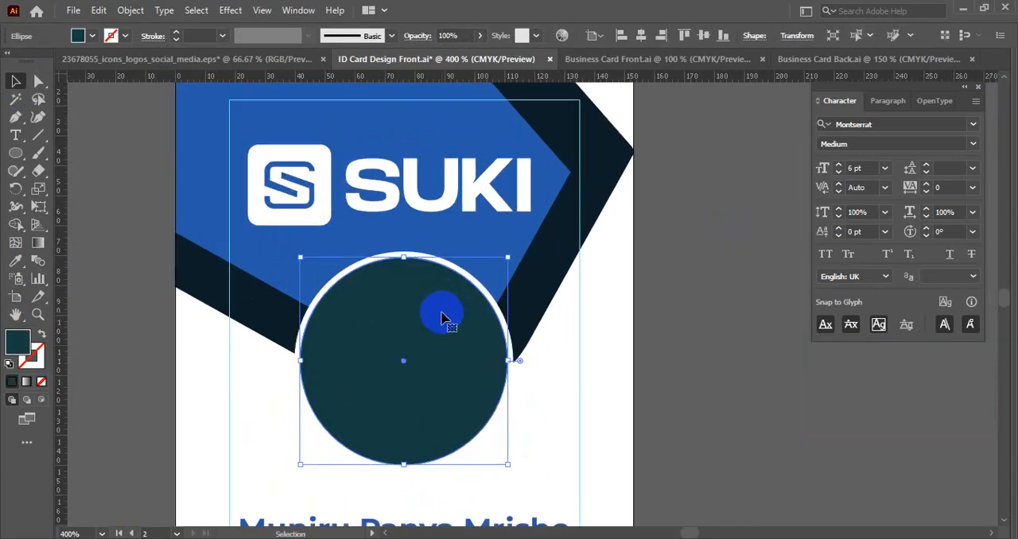
{"action": "scroll", "coordinate": [429, 311], "scroll_direction": "up", "scroll_amount": 2}
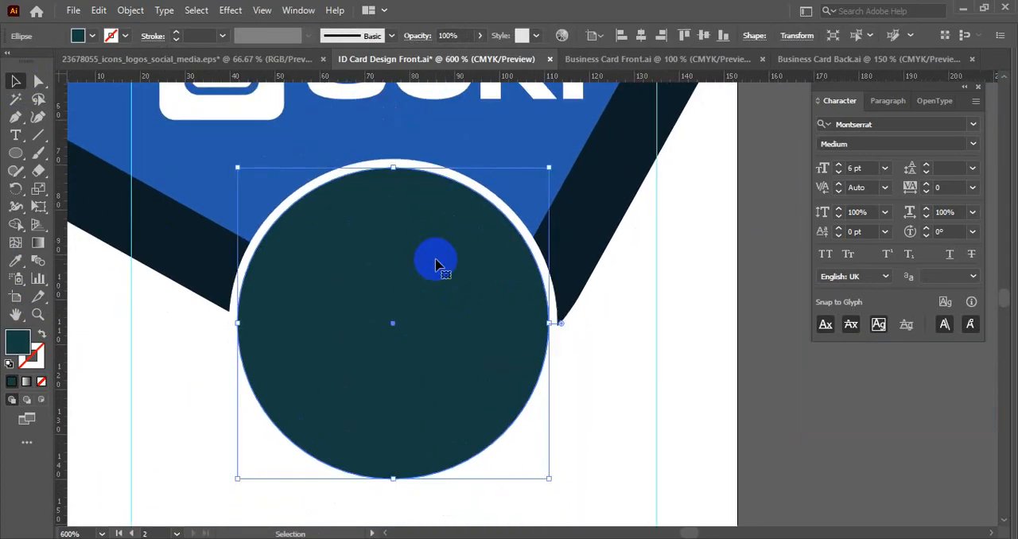
{"action": "scroll", "coordinate": [436, 265], "scroll_direction": "down", "scroll_amount": 1}
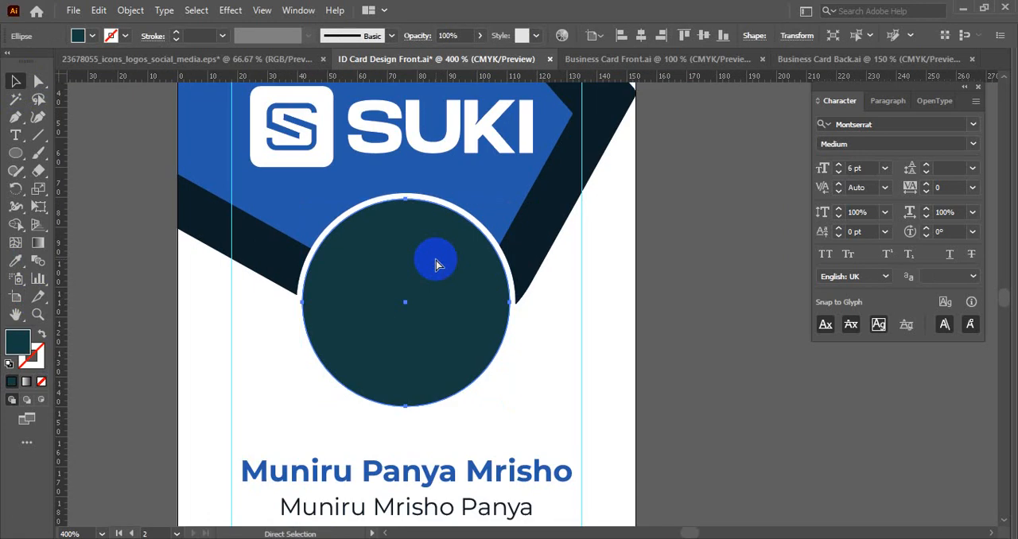
{"action": "left_click", "coordinate": [436, 264]}
{"action": "left_click_drag", "start_coordinate": [510, 407], "coordinate": [522, 419]}
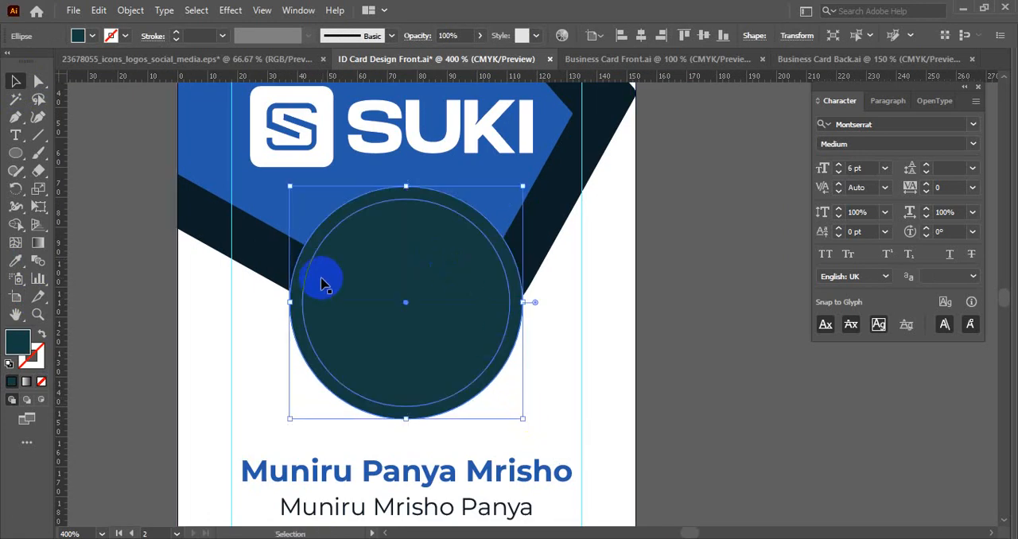
{"action": "key", "text": "i"}
{"action": "left_click", "coordinate": [323, 137]}
{"action": "key", "text": "v"}
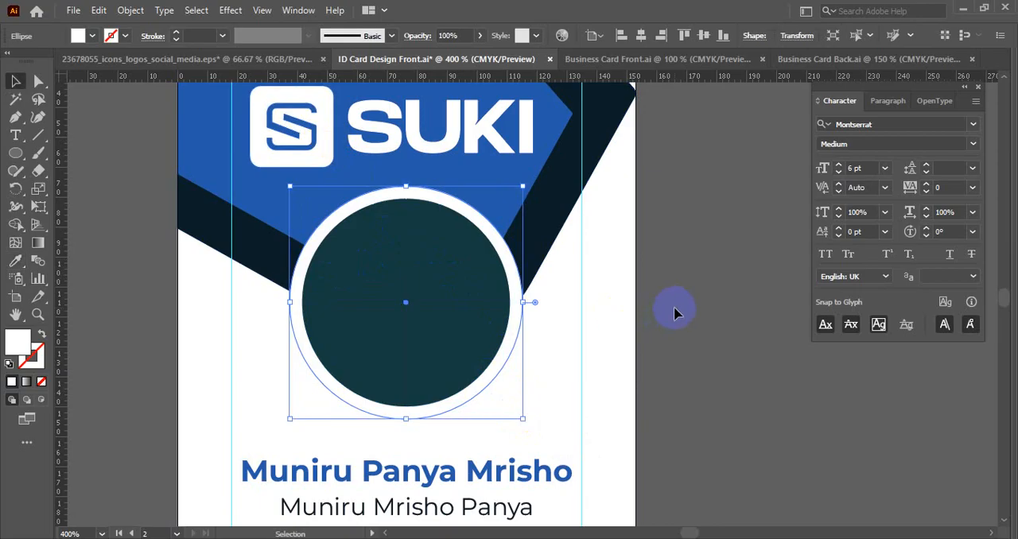
- Delete the white circle's bottom anchor point to keep only its upper half, and save the document
{"action": "left_click", "coordinate": [38, 81]}
{"action": "left_click", "coordinate": [405, 418]}
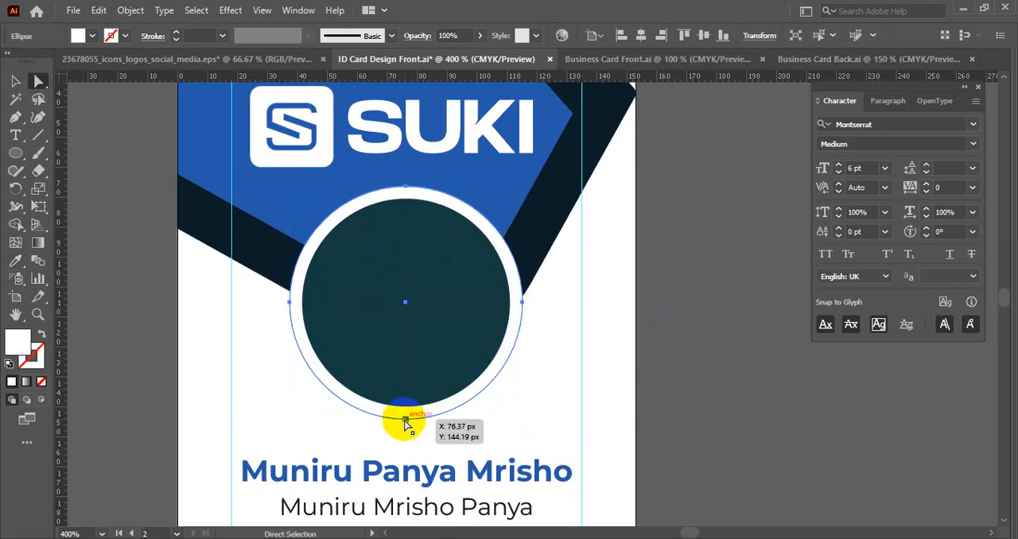
{"action": "key", "text": "Delete"}
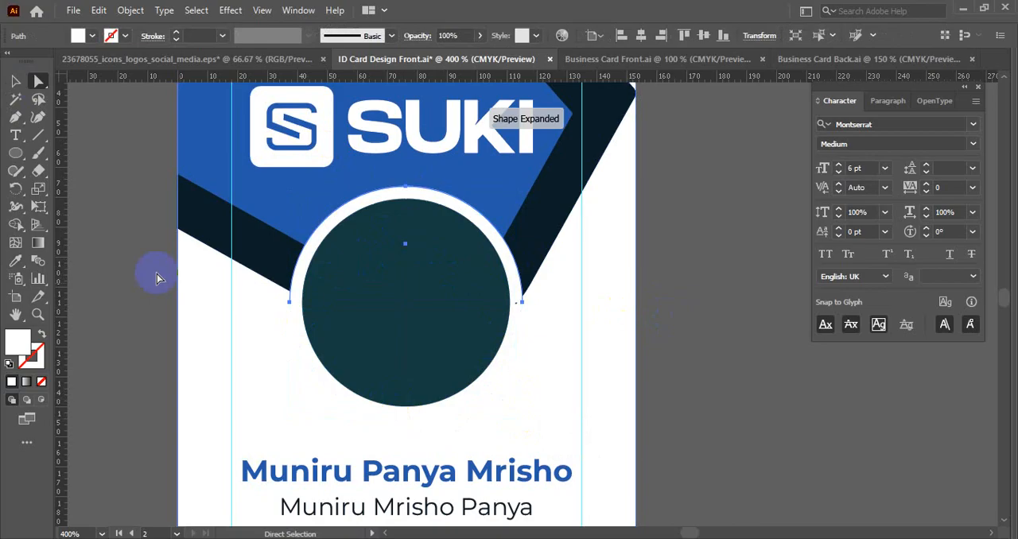
{"action": "left_click", "coordinate": [16, 81]}
{"action": "left_click", "coordinate": [692, 316]}
{"action": "scroll", "coordinate": [694, 317], "scroll_direction": "down", "scroll_amount": 1}
{"action": "left_click_drag", "start_coordinate": [694, 321], "coordinate": [636, 267]}
{"action": "left_click", "coordinate": [336, 237]}
{"action": "left_click", "coordinate": [727, 294]}
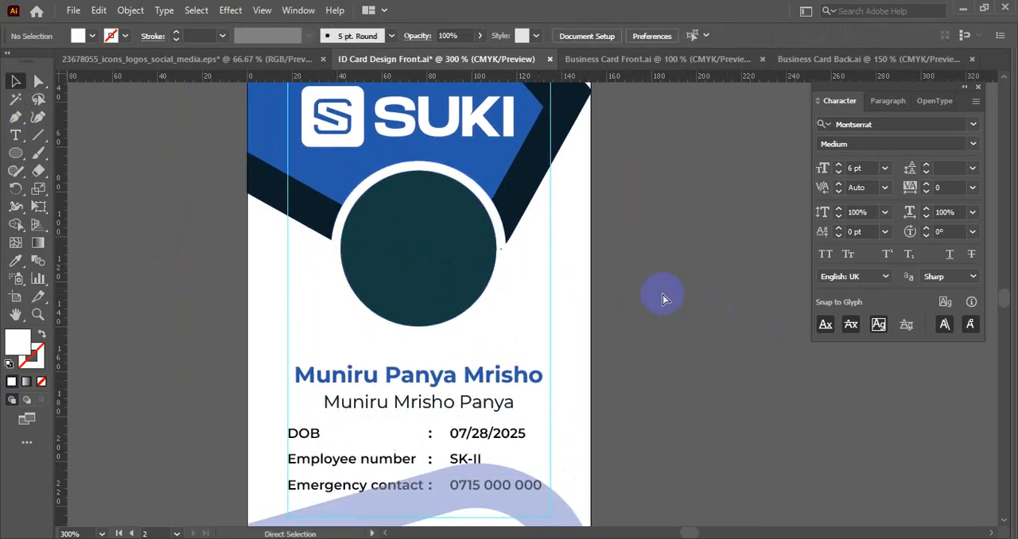
{"action": "key", "text": "ctrl+s"}
{"action": "scroll", "coordinate": [603, 311], "scroll_direction": "down", "scroll_amount": 1}
{"action": "left_click_drag", "start_coordinate": [446, 405], "coordinate": [498, 353]}
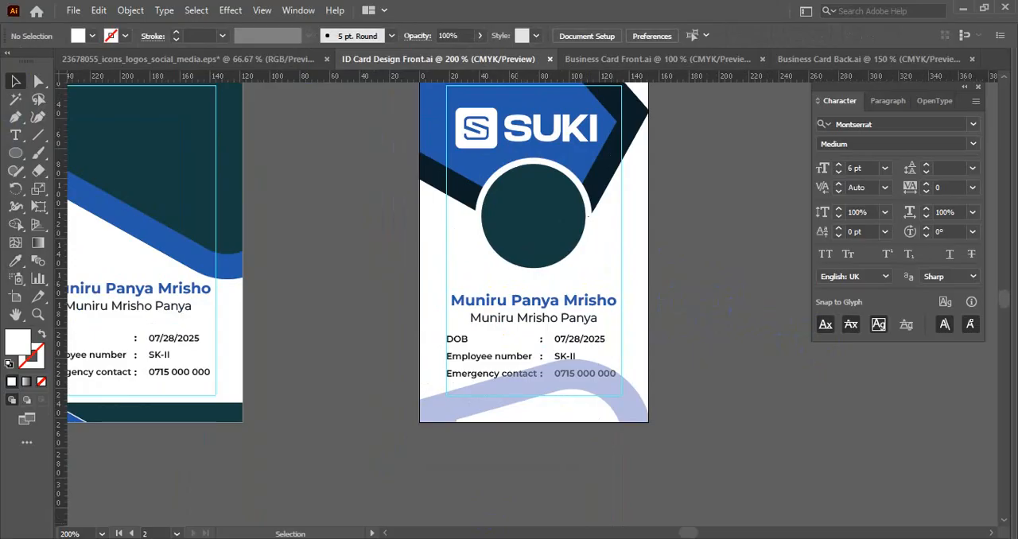
- Switch to the browser, search Google for "african man free image" and open the Free African Man Photos results on Pexels
{"action": "key", "text": "alt+Tab"}
{"action": "left_click", "coordinate": [343, 15]}
{"action": "left_click", "coordinate": [295, 54]}
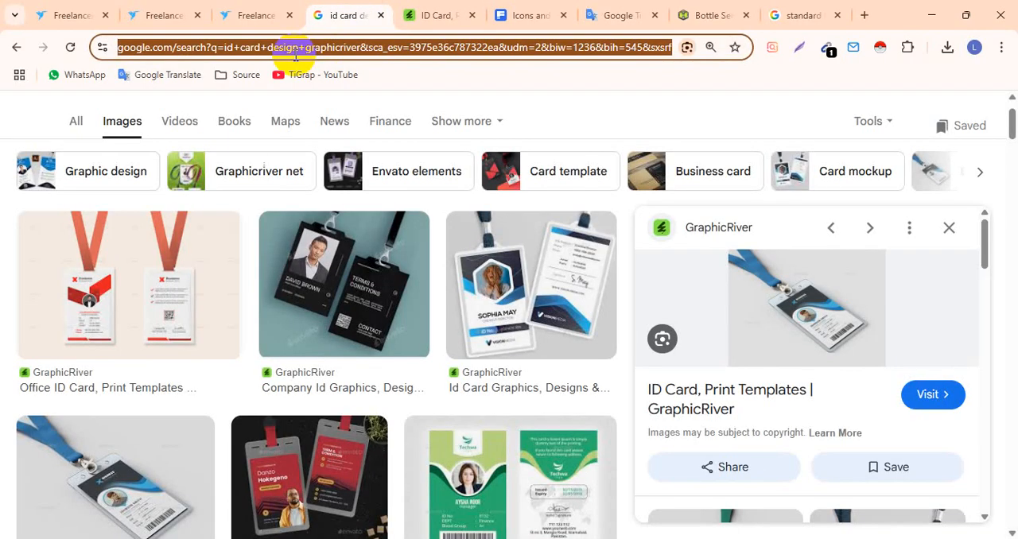
{"action": "type", "text": "afr"}
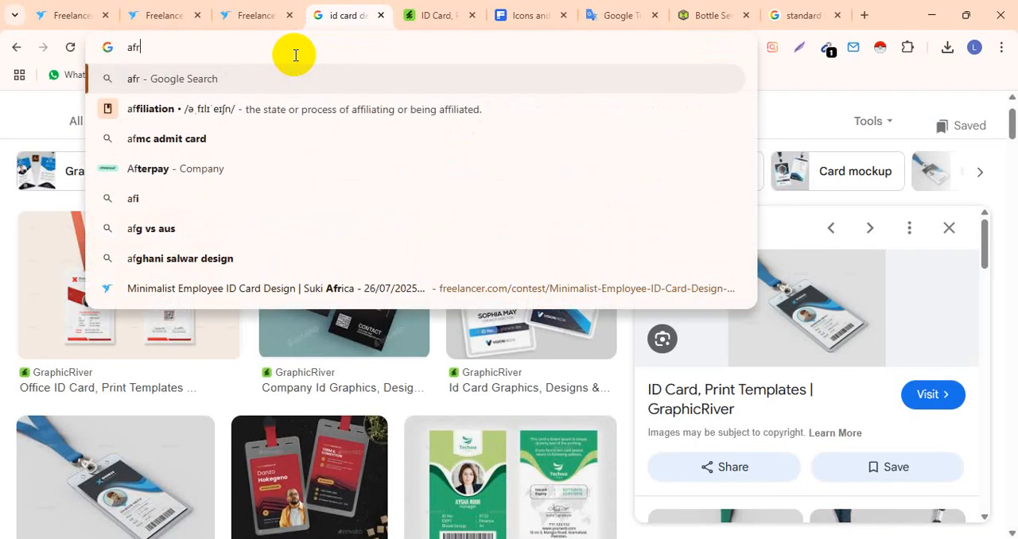
{"action": "type", "text": "ican man free image"}
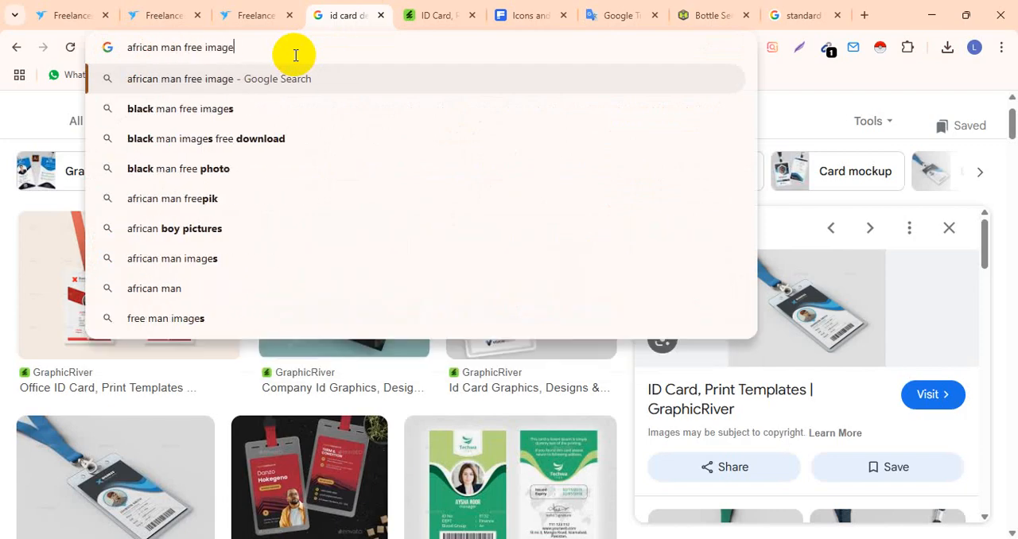
{"action": "key", "text": "Return"}
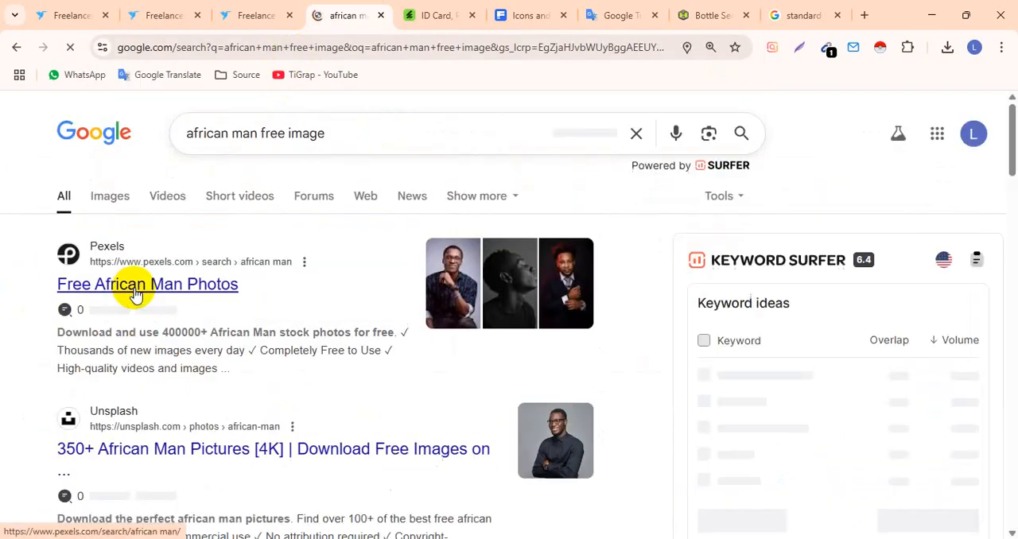
{"action": "left_click", "coordinate": [131, 288]}
{"action": "scroll", "coordinate": [255, 322], "scroll_direction": "down", "scroll_amount": 2}
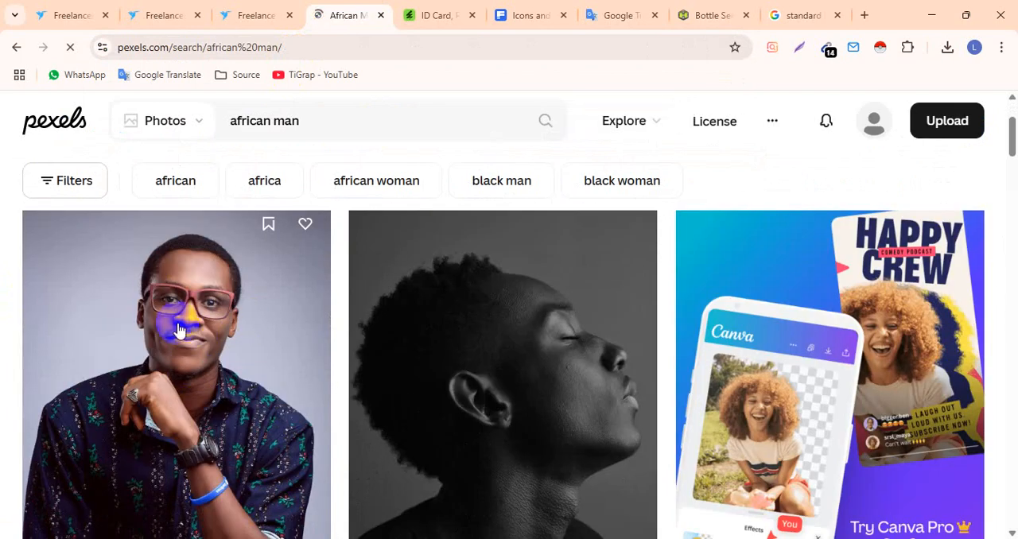
- Examine the Pexels "african man" results for a portrait suitable for the ID card
{"action": "scroll", "coordinate": [178, 329], "scroll_direction": "down", "scroll_amount": 8}
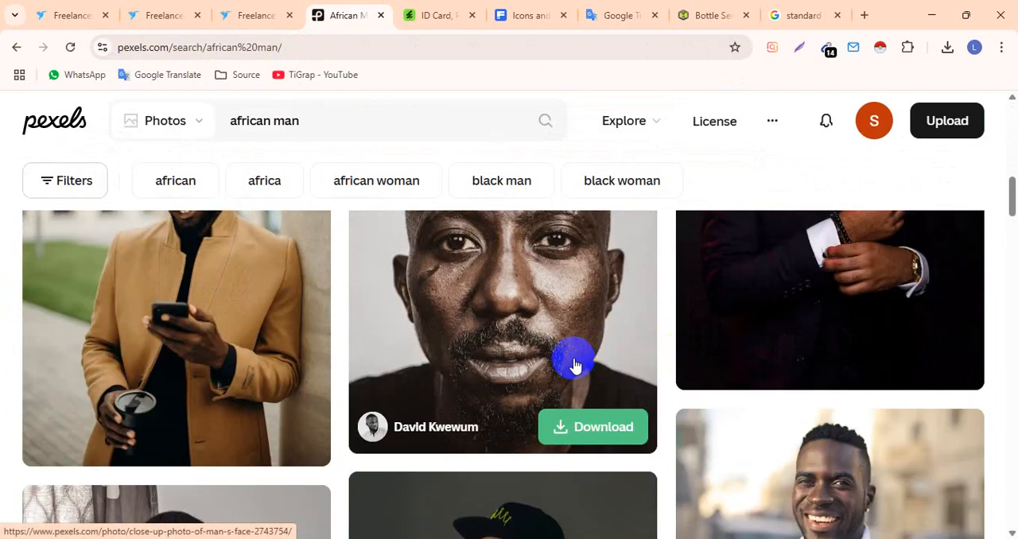
{"action": "scroll", "coordinate": [572, 350], "scroll_direction": "up", "scroll_amount": 1}
{"action": "scroll", "coordinate": [569, 341], "scroll_direction": "down", "scroll_amount": 6}
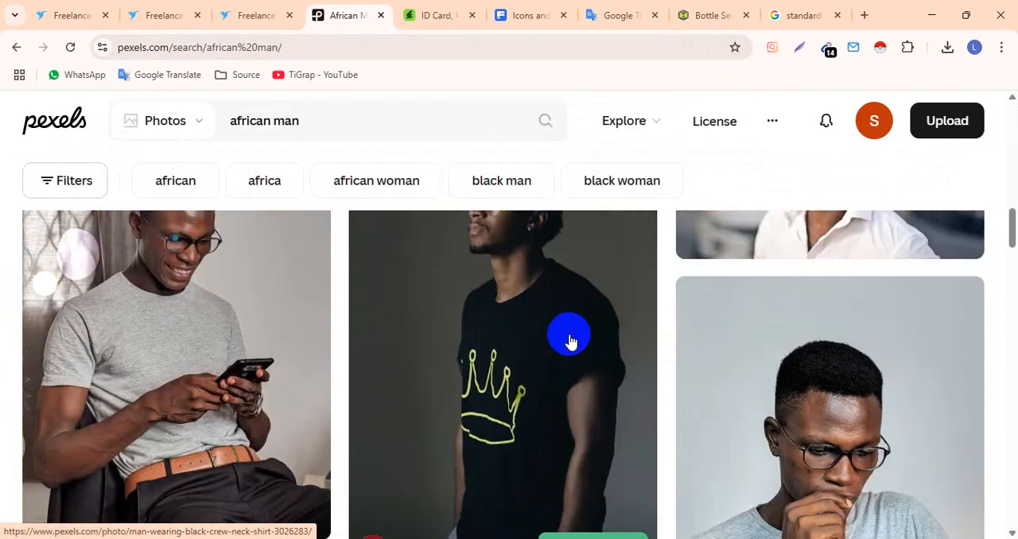
{"action": "scroll", "coordinate": [569, 341], "scroll_direction": "down", "scroll_amount": 10}
{"action": "scroll", "coordinate": [569, 341], "scroll_direction": "down", "scroll_amount": 4}
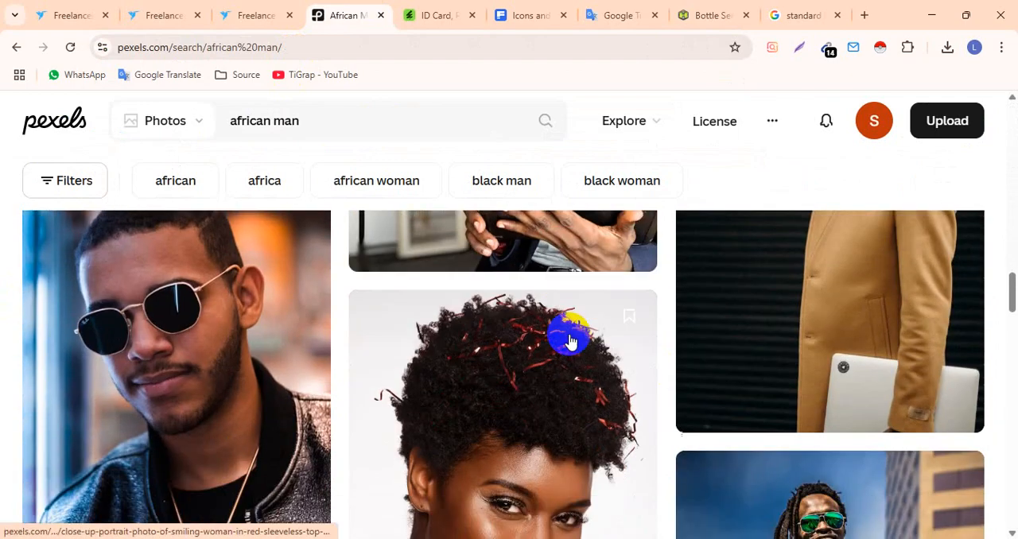
{"action": "scroll", "coordinate": [570, 341], "scroll_direction": "down", "scroll_amount": 7}
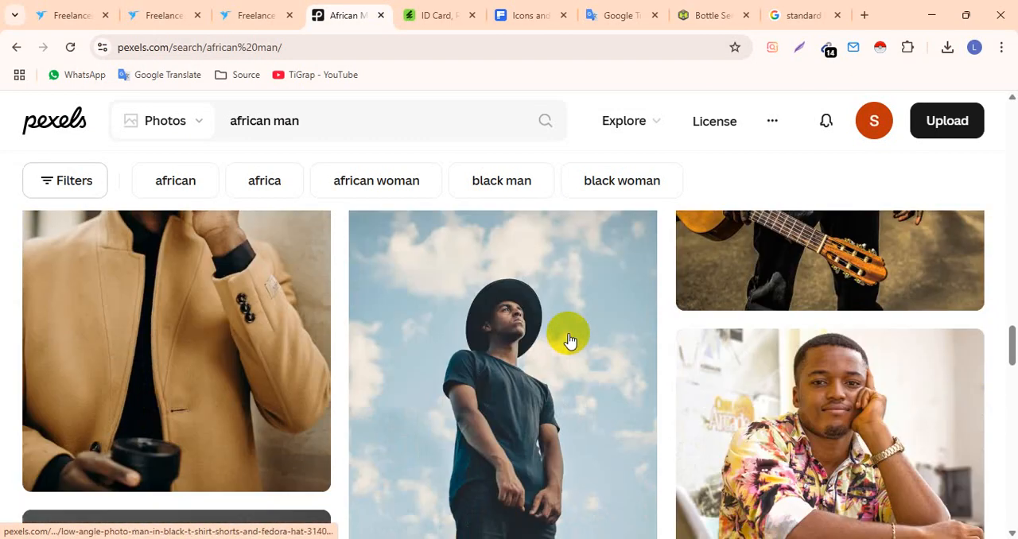
{"action": "scroll", "coordinate": [569, 341], "scroll_direction": "down", "scroll_amount": 1}
{"action": "scroll", "coordinate": [569, 341], "scroll_direction": "down", "scroll_amount": 8}
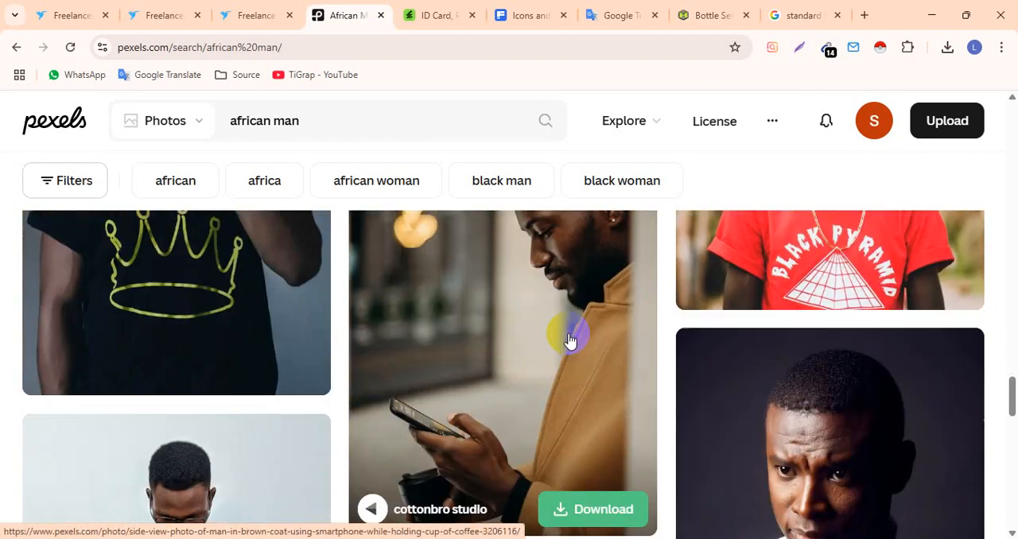
{"action": "scroll", "coordinate": [569, 342], "scroll_direction": "up", "scroll_amount": 2}
{"action": "scroll", "coordinate": [569, 341], "scroll_direction": "down", "scroll_amount": 1}
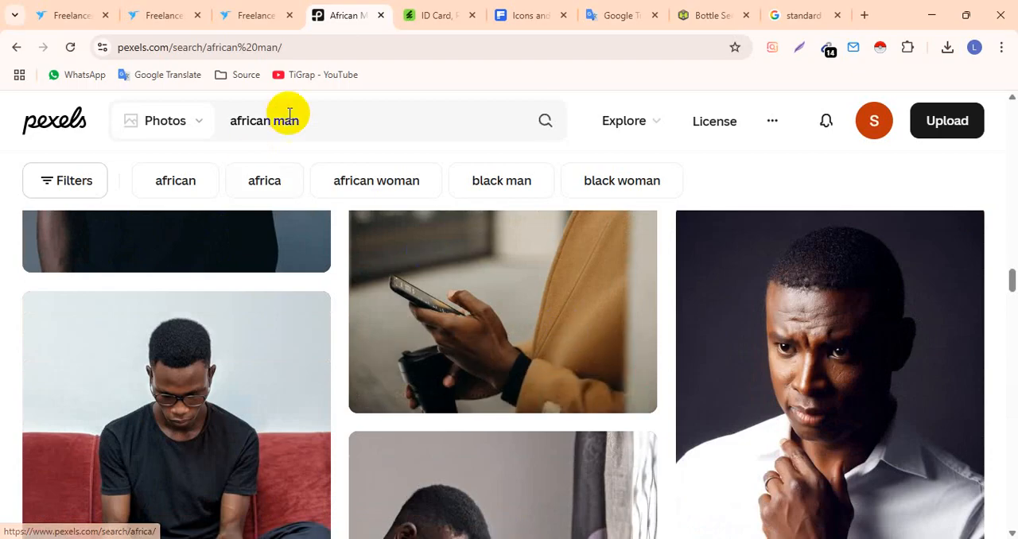
- Search Pexels for "african smart man" and look through the results for a professional headshot
{"action": "left_click", "coordinate": [329, 124]}
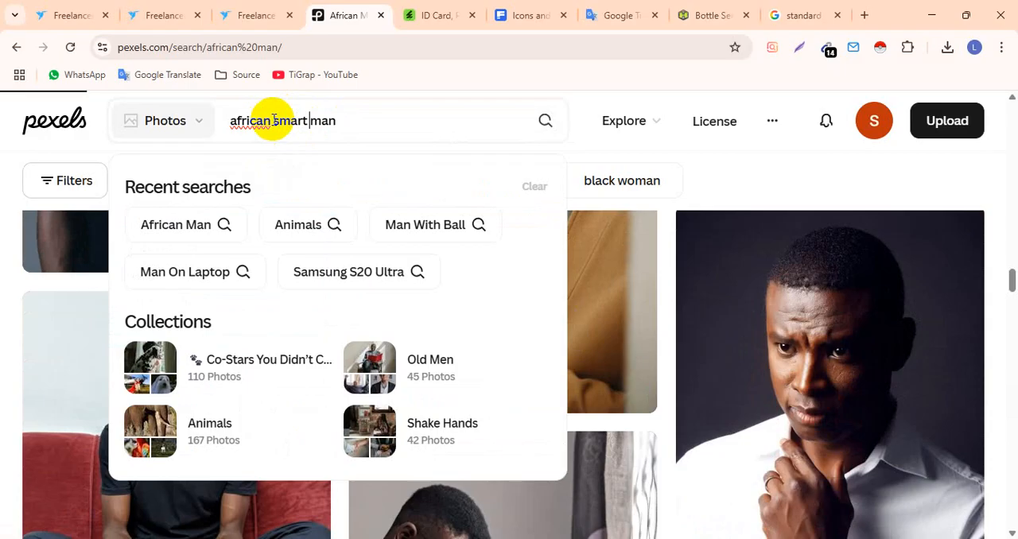
{"action": "key", "text": "Return"}
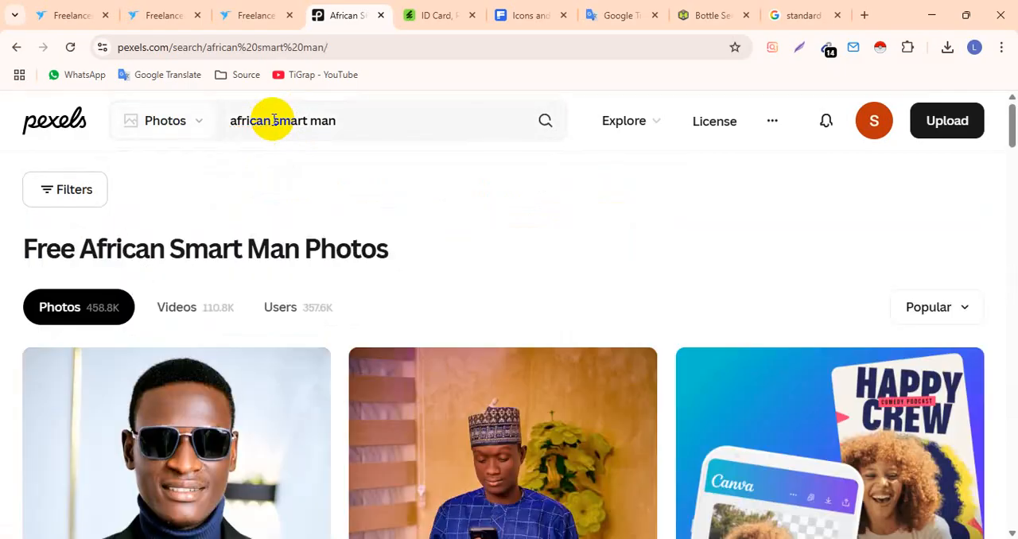
{"action": "scroll", "coordinate": [338, 255], "scroll_direction": "down", "scroll_amount": 2}
{"action": "scroll", "coordinate": [338, 255], "scroll_direction": "down", "scroll_amount": 1}
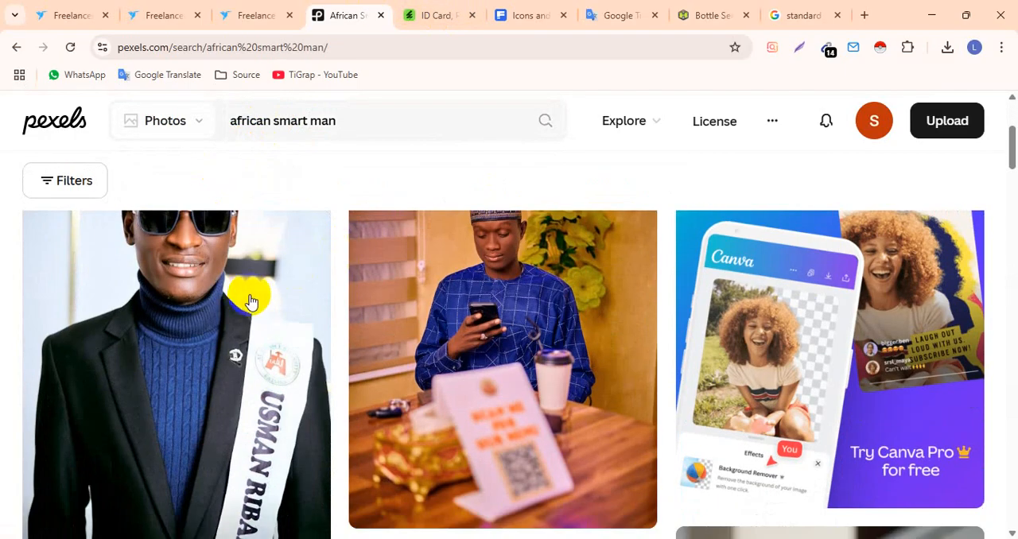
{"action": "scroll", "coordinate": [239, 294], "scroll_direction": "up", "scroll_amount": 2}
{"action": "scroll", "coordinate": [236, 302], "scroll_direction": "down", "scroll_amount": 6}
{"action": "scroll", "coordinate": [235, 309], "scroll_direction": "down", "scroll_amount": 10}
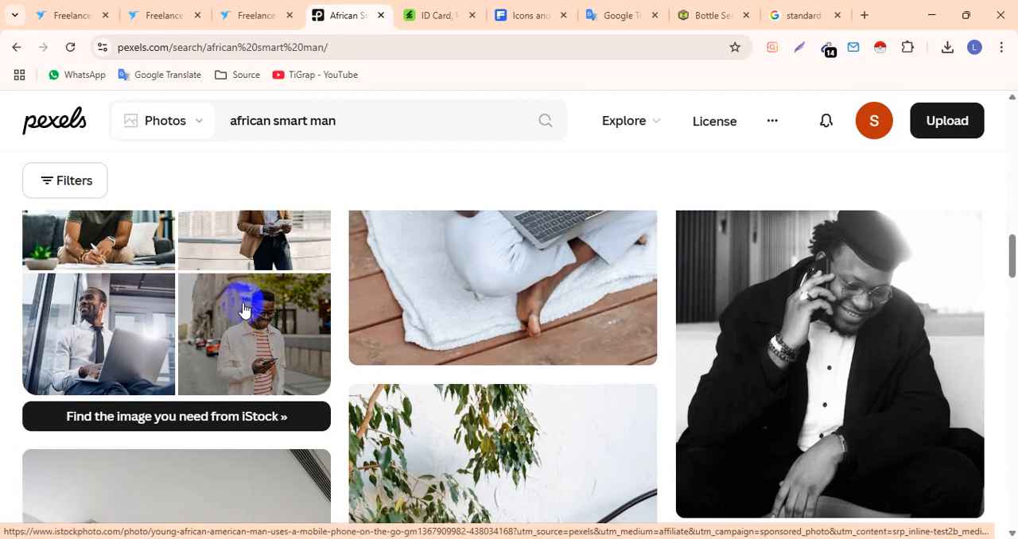
{"action": "scroll", "coordinate": [484, 318], "scroll_direction": "down", "scroll_amount": 8}
{"action": "scroll", "coordinate": [473, 318], "scroll_direction": "down", "scroll_amount": 2}
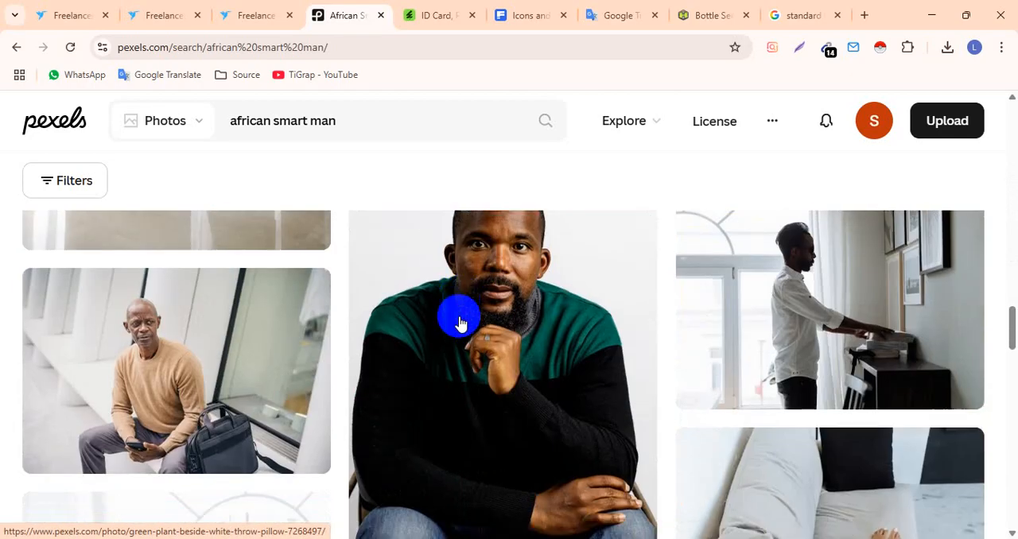
{"action": "scroll", "coordinate": [527, 322], "scroll_direction": "down", "scroll_amount": 1}
{"action": "scroll", "coordinate": [527, 322], "scroll_direction": "down", "scroll_amount": 10}
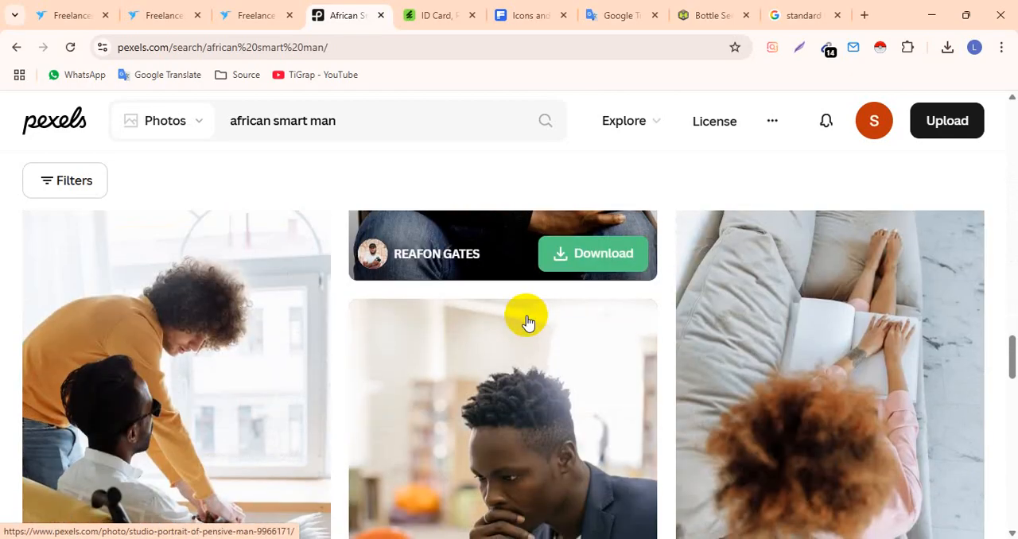
{"action": "scroll", "coordinate": [527, 322], "scroll_direction": "down", "scroll_amount": 10}
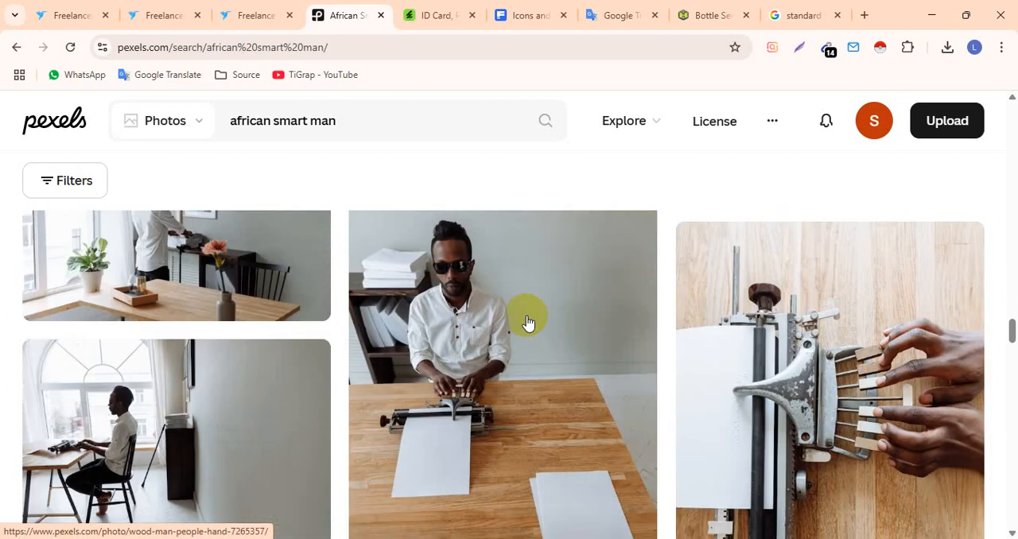
{"action": "scroll", "coordinate": [527, 322], "scroll_direction": "down", "scroll_amount": 5}
{"action": "scroll", "coordinate": [469, 340], "scroll_direction": "down", "scroll_amount": 1}
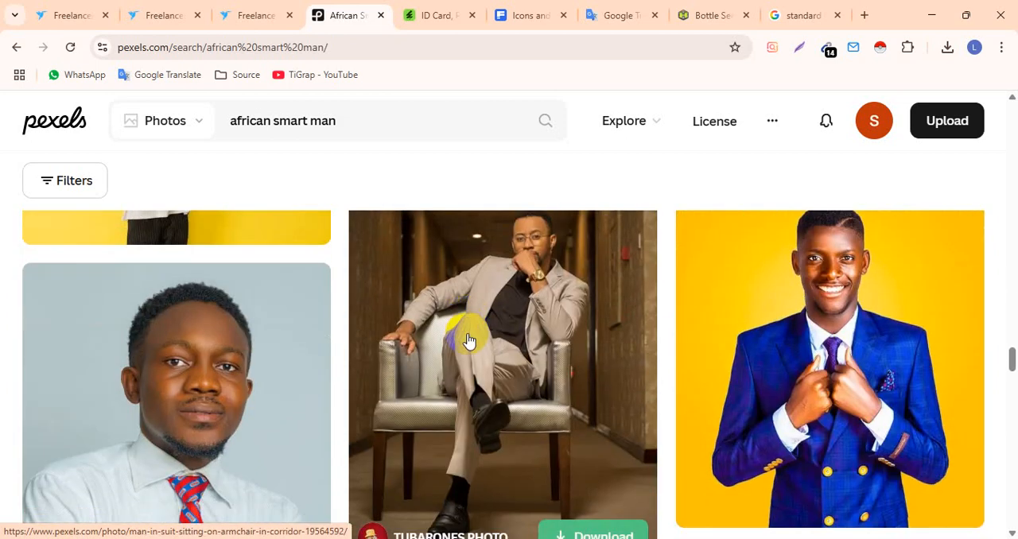
- Download the headshot of the man in a white shirt and red-blue tie and show the file in its folder
{"action": "left_click", "coordinate": [133, 337]}
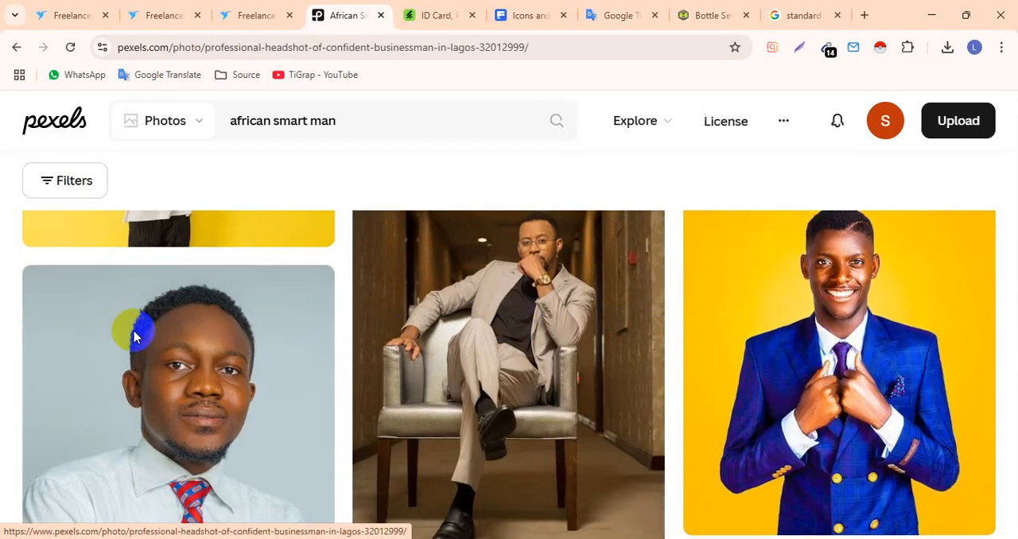
{"action": "left_click", "coordinate": [759, 162]}
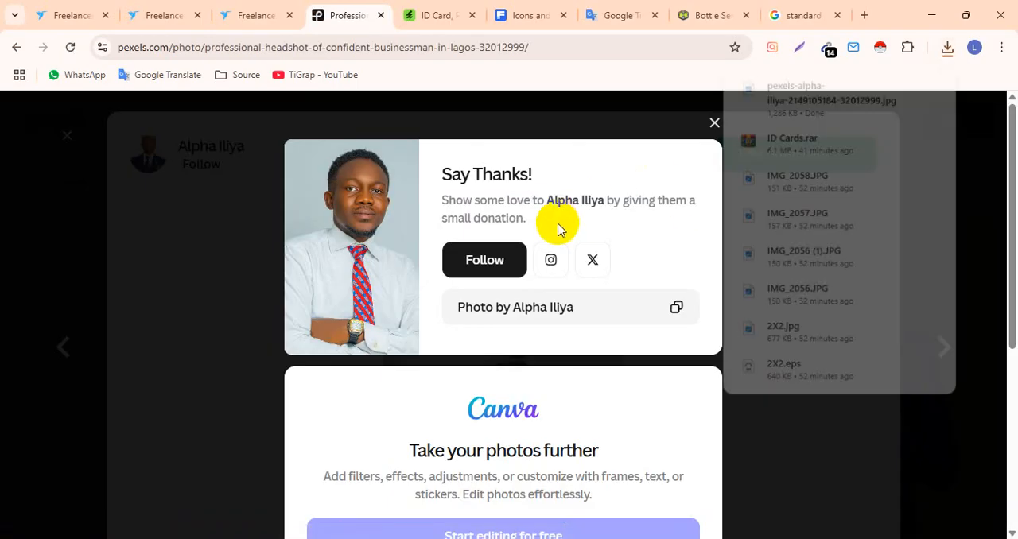
{"action": "left_click", "coordinate": [908, 84]}
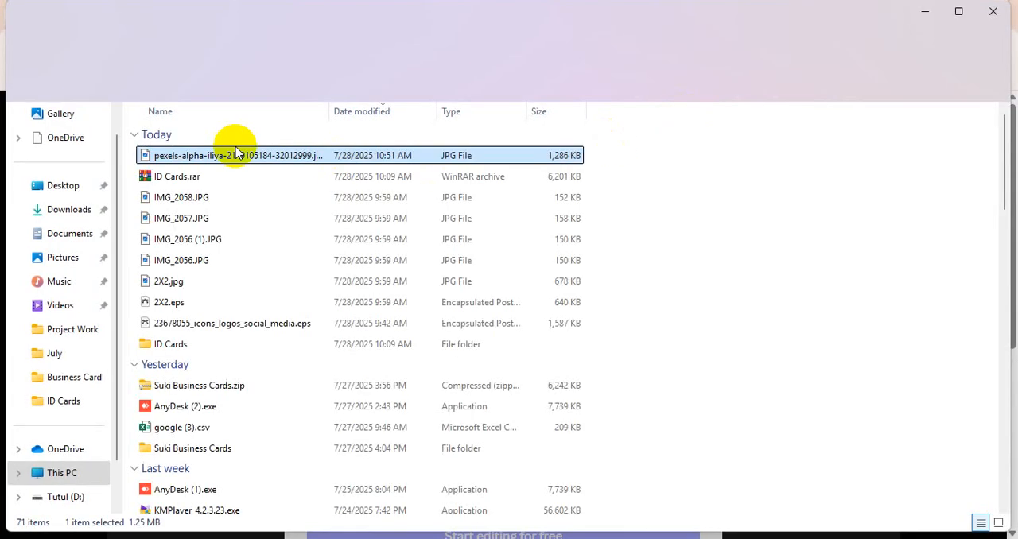
- Place the downloaded portrait into the ID Card Design Front document in Illustrator and embed it
{"action": "left_click_drag", "start_coordinate": [205, 157], "coordinate": [460, 299]}
{"action": "scroll", "coordinate": [696, 325], "scroll_direction": "down", "scroll_amount": 5}
{"action": "left_click", "coordinate": [248, 37]}
{"action": "scroll", "coordinate": [253, 95], "scroll_direction": "down", "scroll_amount": 3}
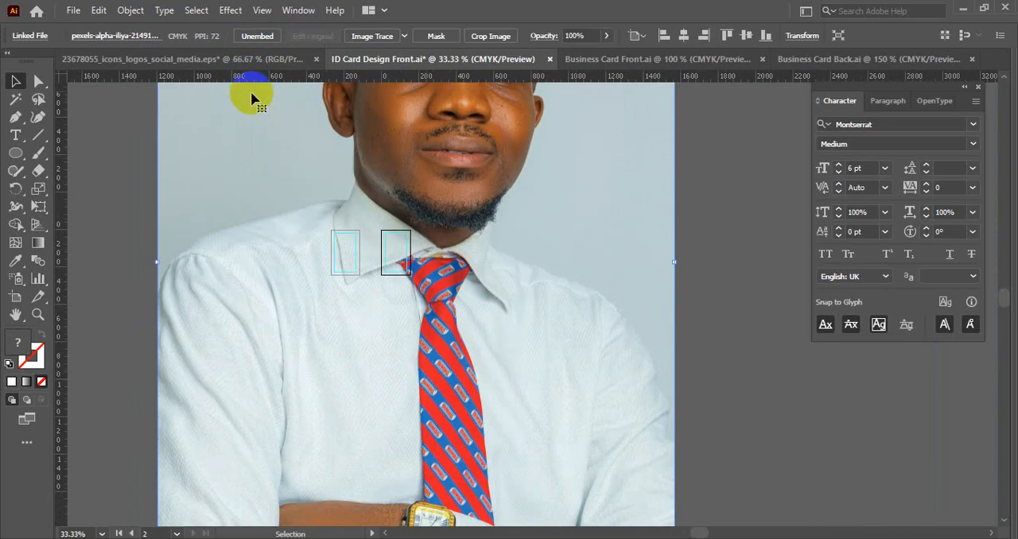
- Scale the oversized portrait down proportionally and keep it beside the blue-header card
{"action": "left_click_drag", "start_coordinate": [205, 180], "coordinate": [612, 182]}
{"action": "left_click_drag", "start_coordinate": [448, 176], "coordinate": [334, 187]}
{"action": "scroll", "coordinate": [329, 178], "scroll_direction": "left", "scroll_amount": 3}
{"action": "scroll", "coordinate": [328, 178], "scroll_direction": "up", "scroll_amount": 2}
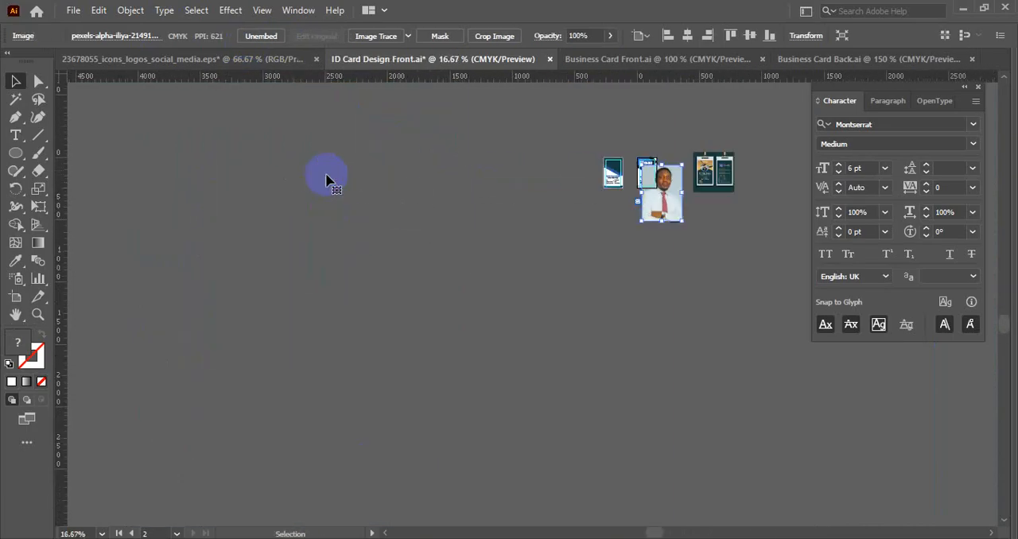
{"action": "scroll", "coordinate": [684, 220], "scroll_direction": "up", "scroll_amount": 2}
{"action": "left_click_drag", "start_coordinate": [701, 224], "coordinate": [78, 325]}
{"action": "key", "text": "ctrl+="}
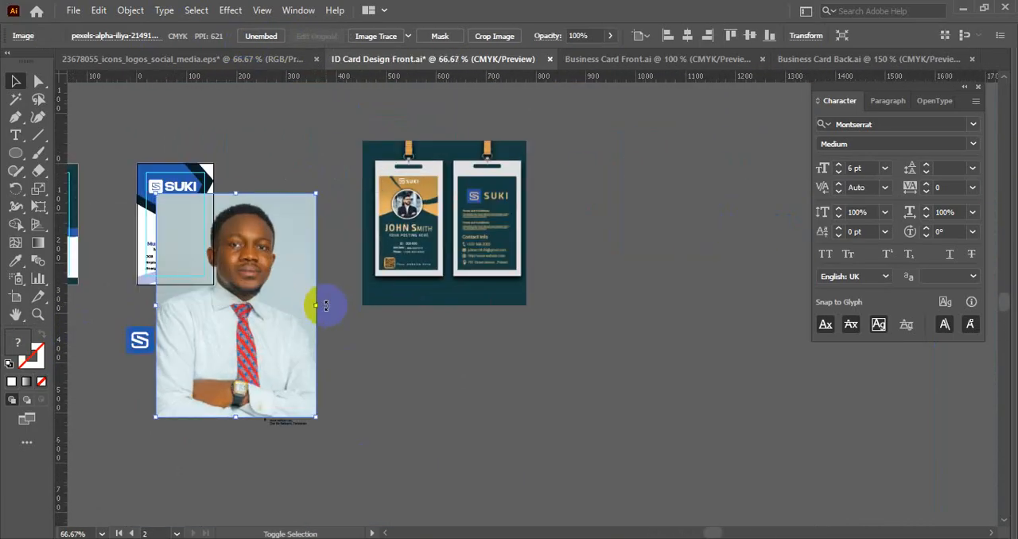
- Shrink the portrait to slightly wider than the card's photo circle and position it over the circle
{"action": "left_click_drag", "start_coordinate": [325, 303], "coordinate": [600, 323]}
{"action": "scroll", "coordinate": [172, 226], "scroll_direction": "up", "scroll_amount": 5}
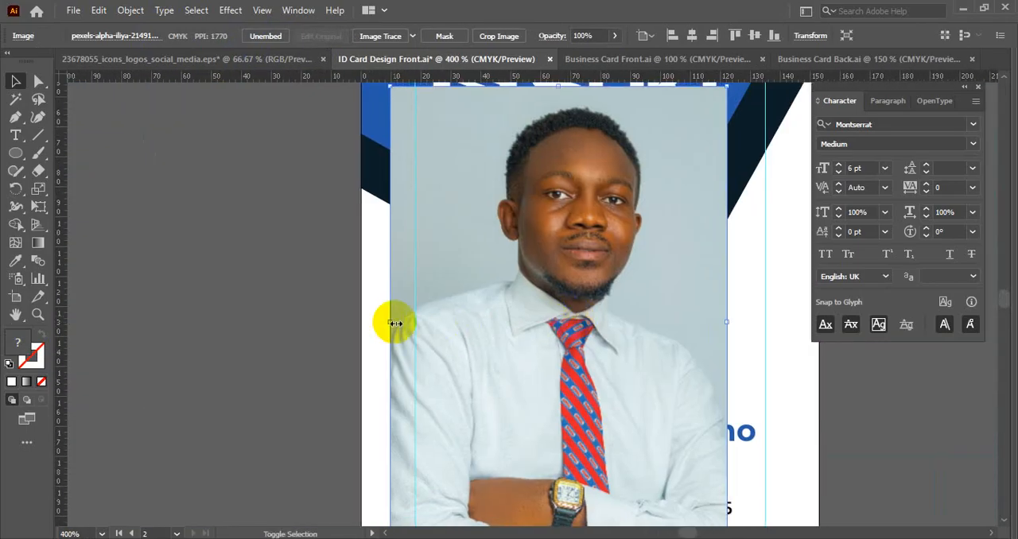
{"action": "left_click_drag", "start_coordinate": [395, 323], "coordinate": [579, 330]}
{"action": "left_click_drag", "start_coordinate": [676, 318], "coordinate": [619, 253]}
{"action": "left_click_drag", "start_coordinate": [659, 365], "coordinate": [704, 415]}
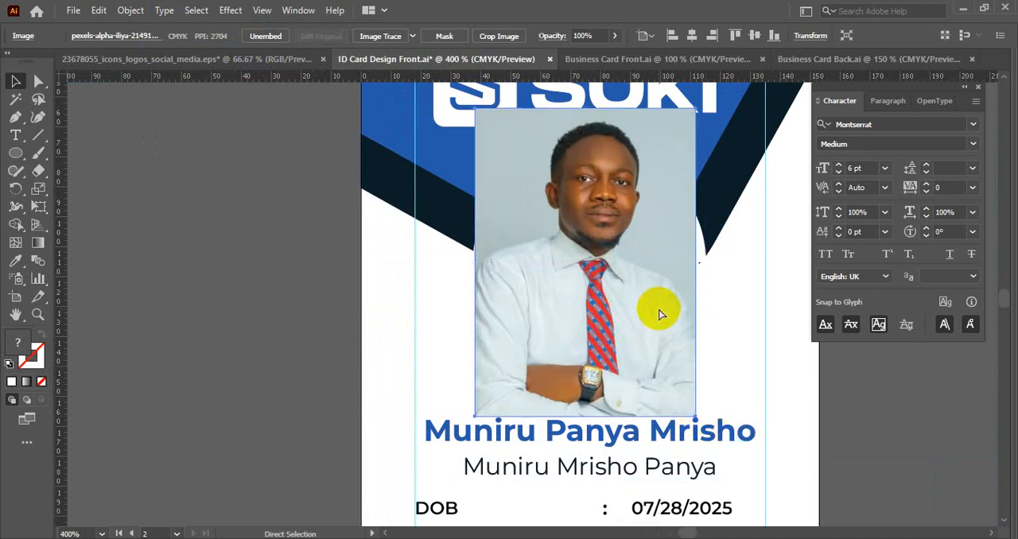
- Send the portrait behind the dark photo circle and clip it to the circle with a clipping mask
{"action": "key", "text": "ctrl+["}
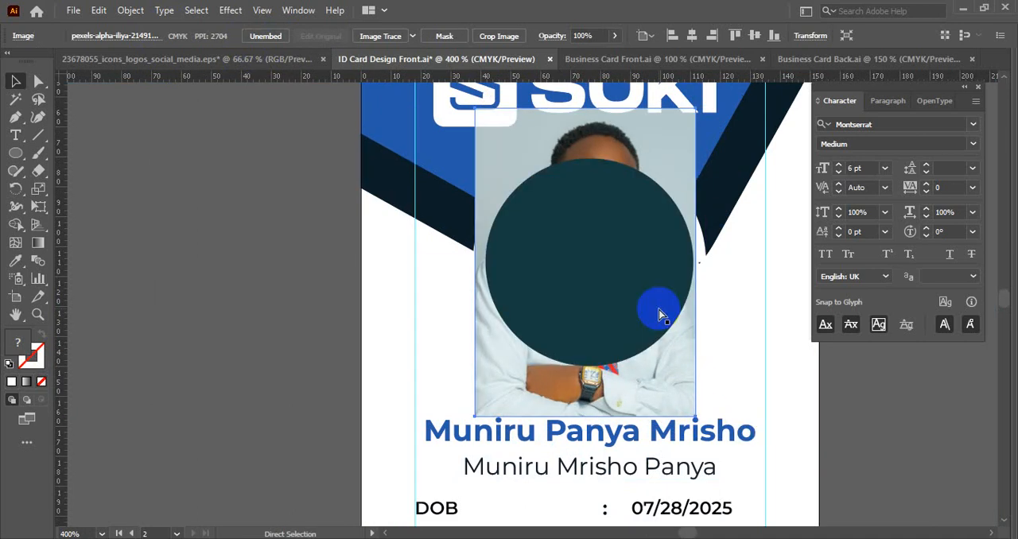
{"action": "left_click", "coordinate": [277, 317]}
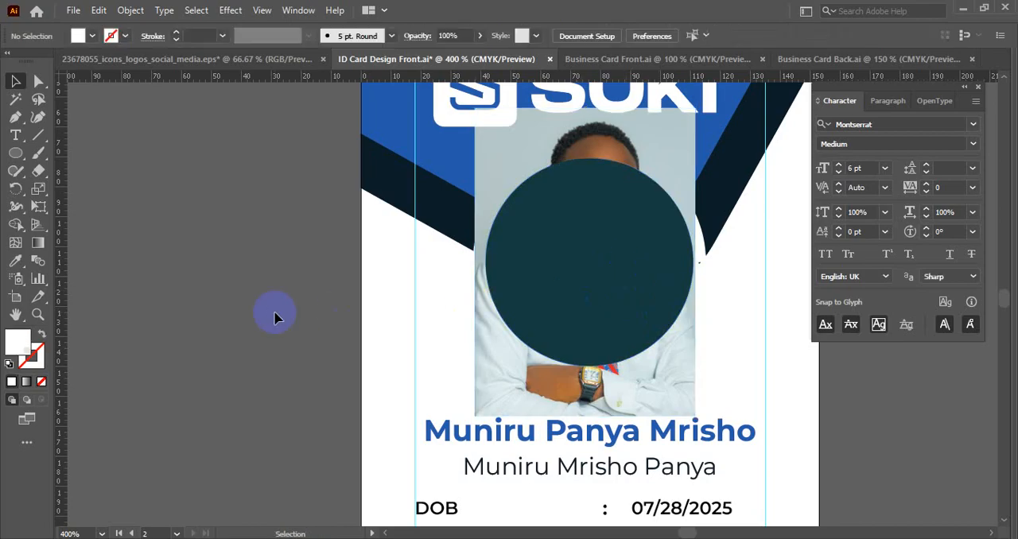
{"action": "left_click_drag", "start_coordinate": [323, 283], "coordinate": [201, 298]}
{"action": "left_click", "coordinate": [454, 251]}
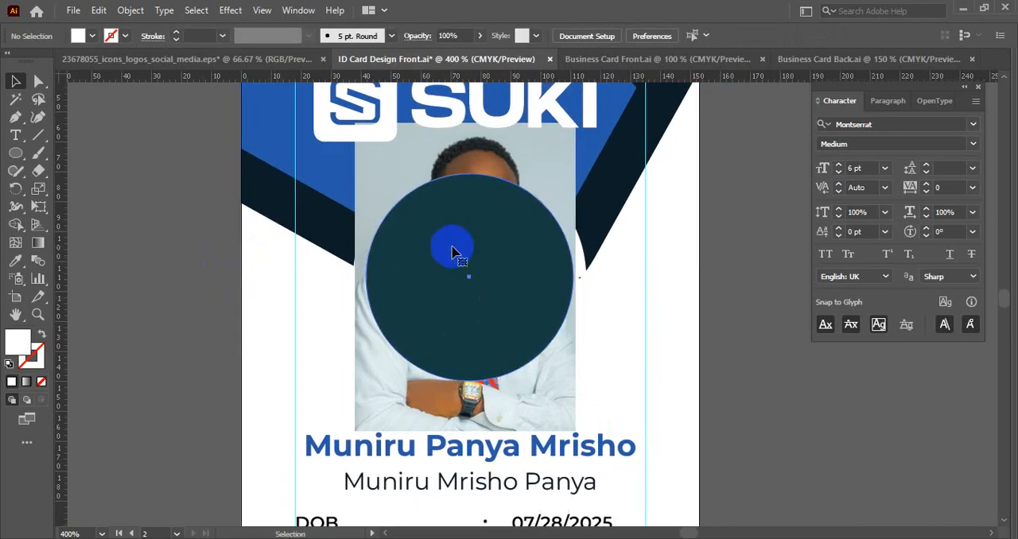
{"action": "left_click", "coordinate": [420, 153], "text": "shift"}
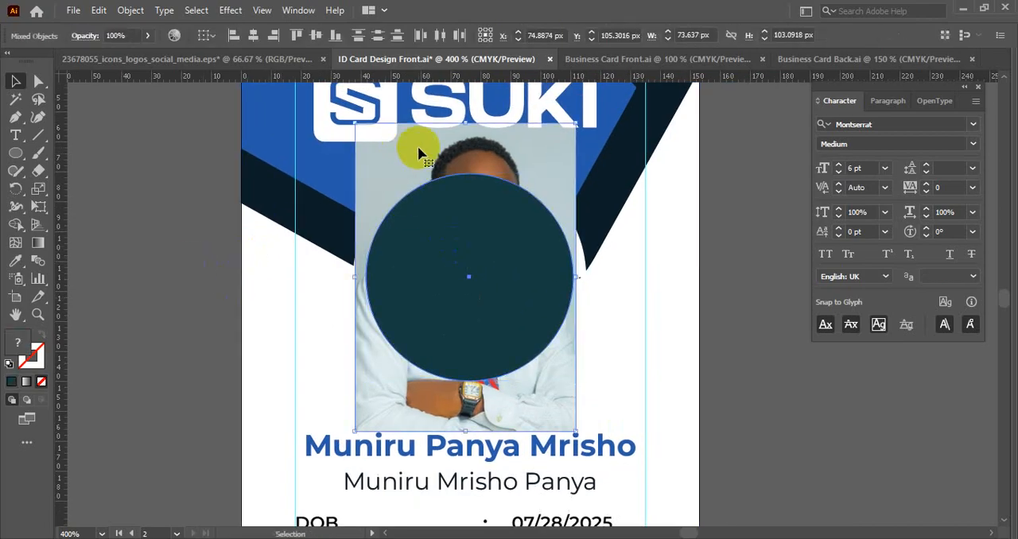
{"action": "right_click", "coordinate": [417, 151]}
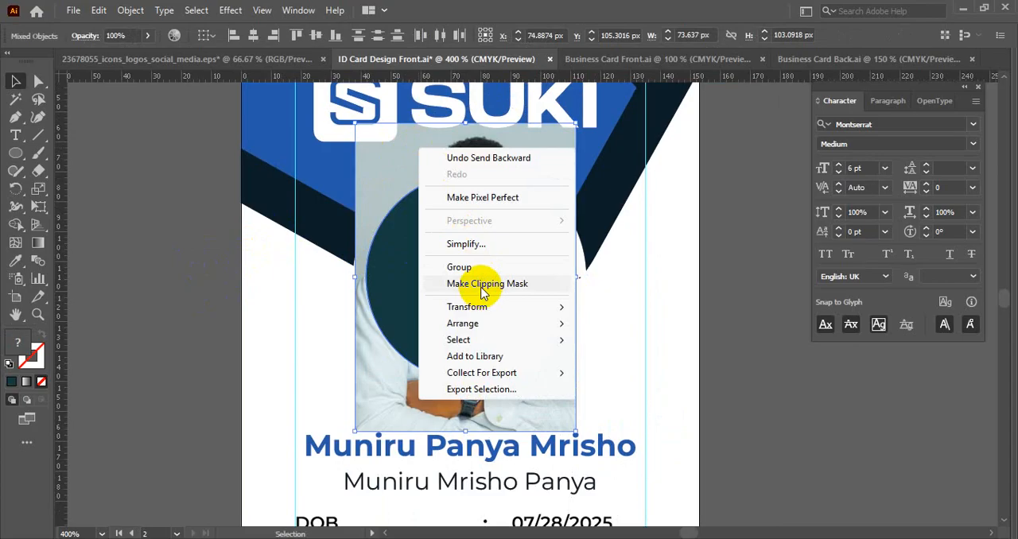
{"action": "left_click", "coordinate": [481, 285]}
{"action": "left_click", "coordinate": [739, 341]}
- Move the portrait down inside its clip group so the whole head fits in the circle, then leave isolation mode
{"action": "double_click", "coordinate": [479, 286]}
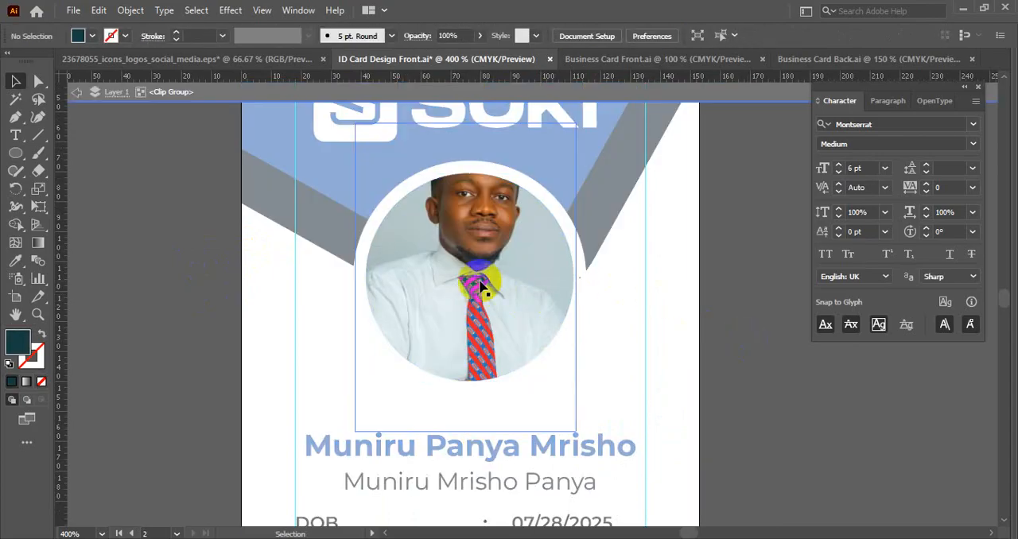
{"action": "left_click", "coordinate": [476, 239]}
{"action": "left_click_drag", "start_coordinate": [472, 223], "coordinate": [468, 263]}
{"action": "left_click", "coordinate": [763, 371]}
{"action": "double_click", "coordinate": [719, 362]}
{"action": "scroll", "coordinate": [719, 362], "scroll_direction": "down", "scroll_amount": 2}
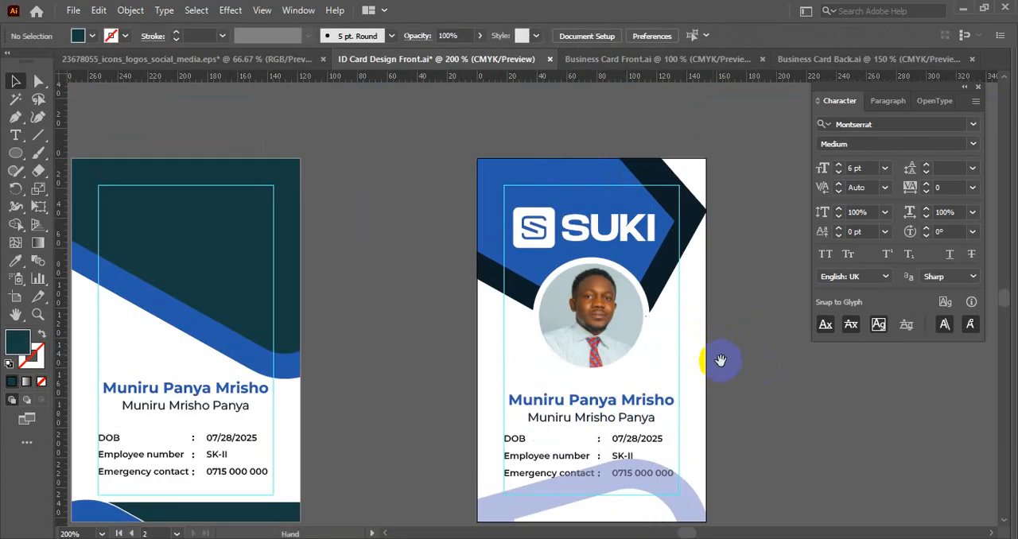
{"action": "left_click_drag", "start_coordinate": [718, 358], "coordinate": [579, 347]}
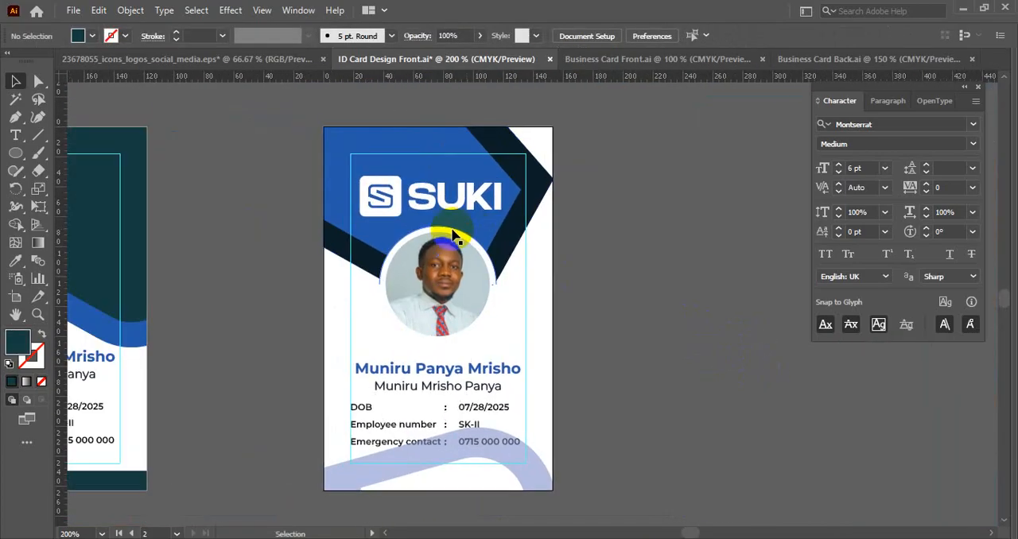
- Fill the white half-circle behind the portrait with the header's dark navy, keeping it in place
{"action": "left_click_drag", "start_coordinate": [453, 235], "coordinate": [652, 252]}
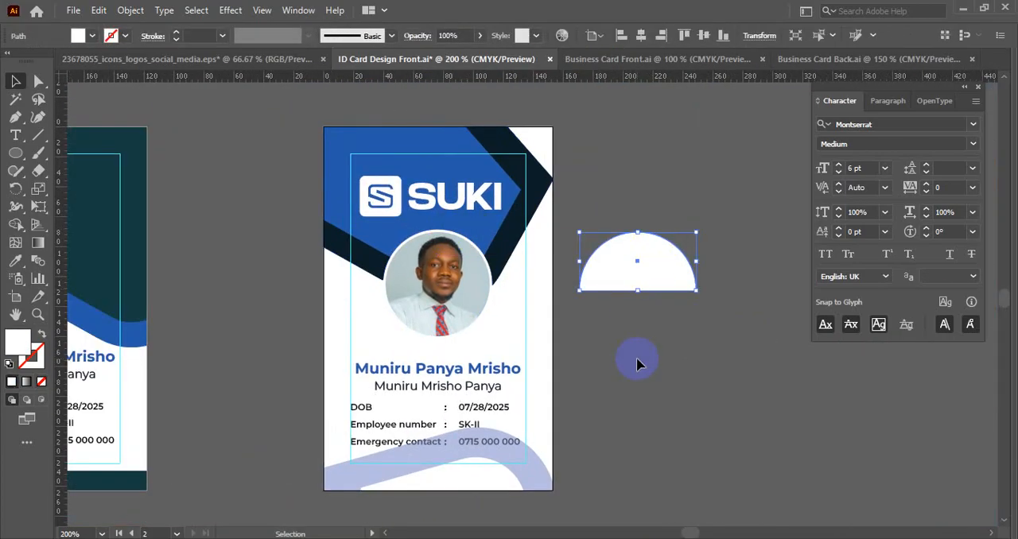
{"action": "key", "text": "ctrl+z"}
{"action": "scroll", "coordinate": [561, 341], "scroll_direction": "up", "scroll_amount": 1}
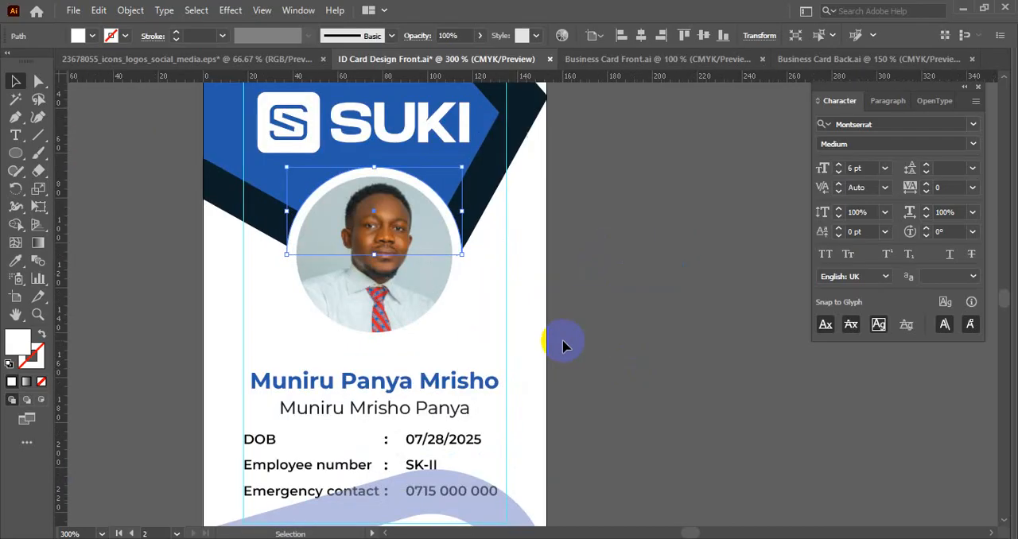
{"action": "key", "text": "i"}
{"action": "left_click", "coordinate": [532, 196]}
{"action": "key", "text": "v"}
{"action": "left_click", "coordinate": [652, 238]}
{"action": "scroll", "coordinate": [652, 239], "scroll_direction": "down", "scroll_amount": 1}
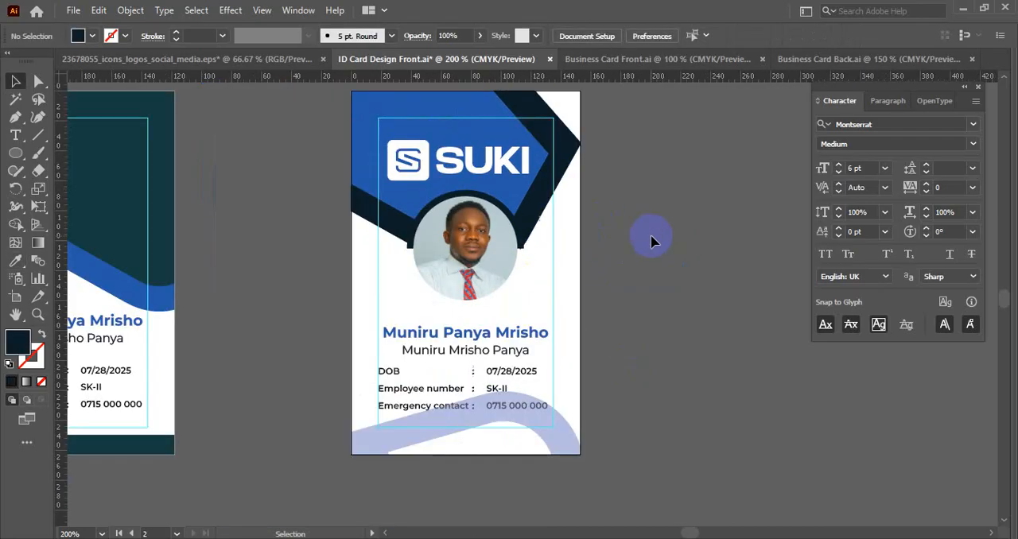
{"action": "left_click_drag", "start_coordinate": [652, 239], "coordinate": [650, 279]}
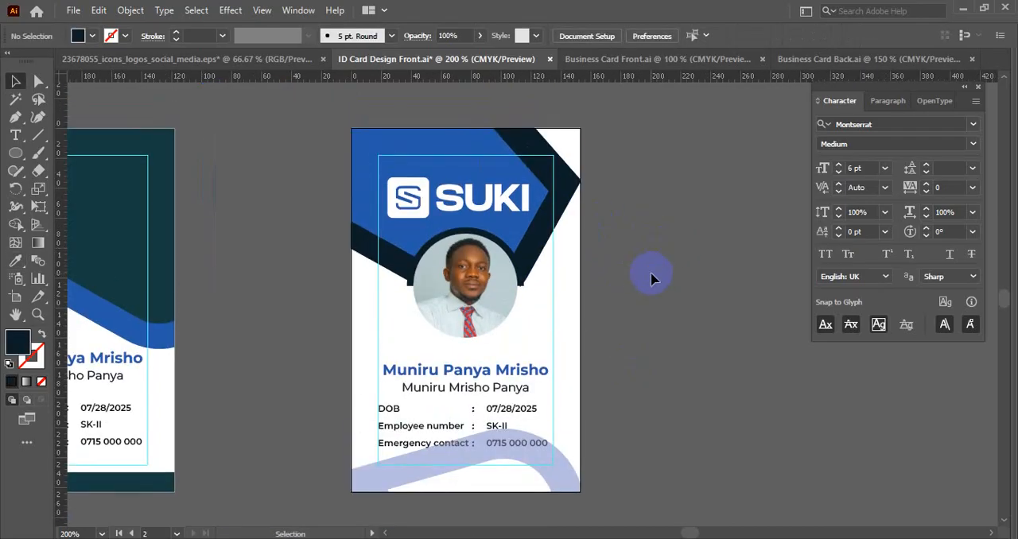
{"action": "scroll", "coordinate": [650, 278], "scroll_direction": "up", "scroll_amount": 2}
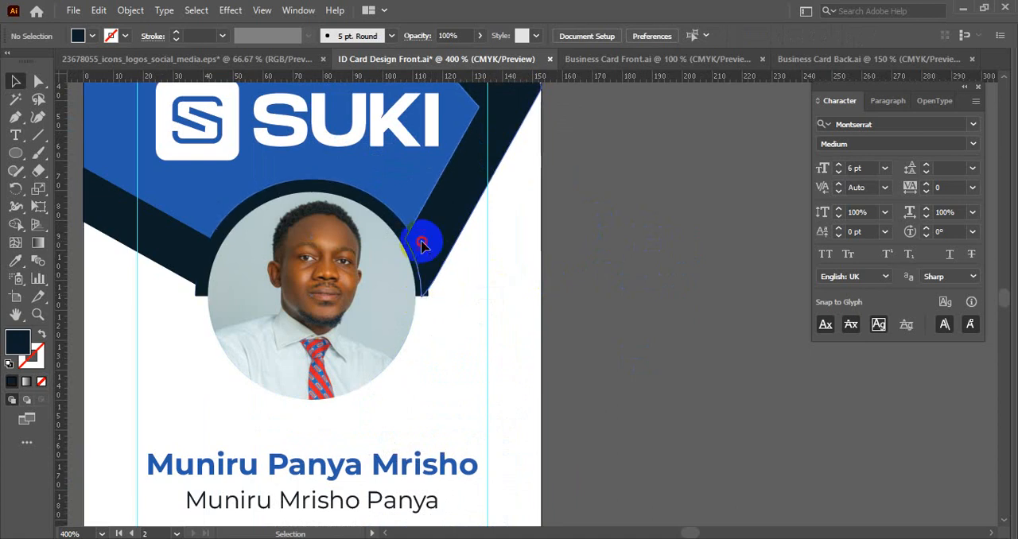
- Try removing the dark navy half-circle from behind the portrait and undo the removal
{"action": "left_click", "coordinate": [422, 244]}
{"action": "left_click", "coordinate": [597, 278]}
{"action": "left_click_drag", "start_coordinate": [282, 198], "coordinate": [614, 283]}
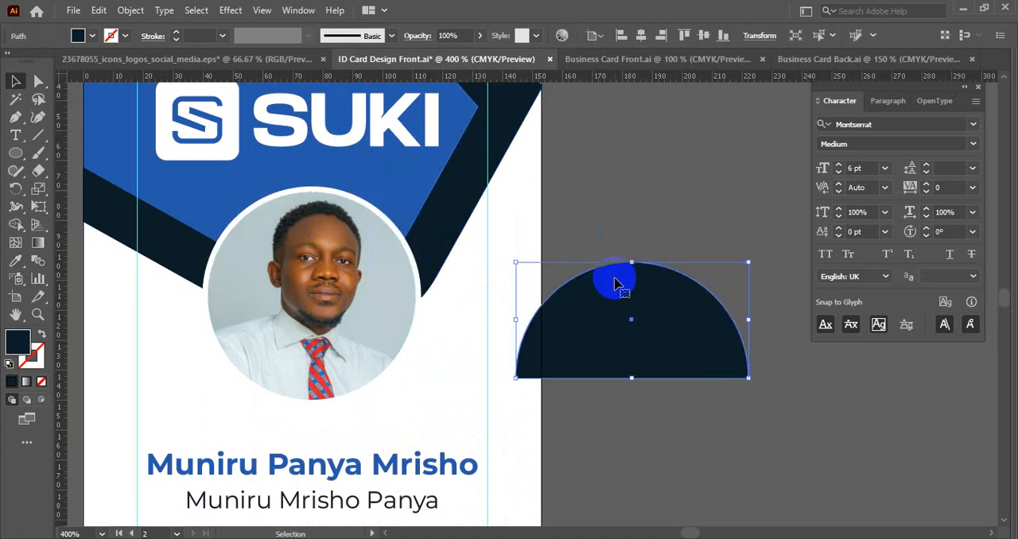
{"action": "scroll", "coordinate": [615, 283], "scroll_direction": "down", "scroll_amount": 1}
{"action": "key", "text": "Delete"}
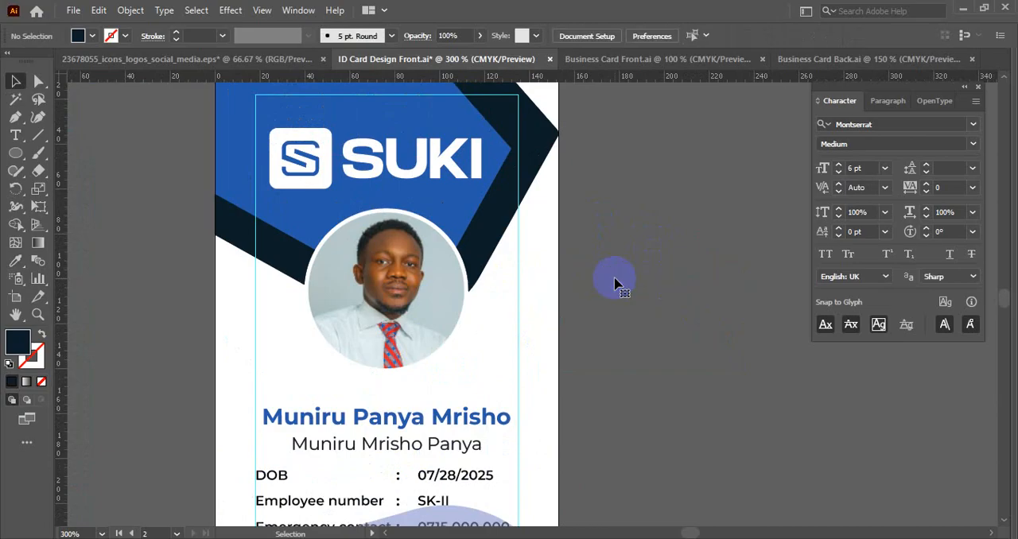
{"action": "scroll", "coordinate": [615, 283], "scroll_direction": "down", "scroll_amount": 2}
{"action": "left_click_drag", "start_coordinate": [620, 311], "coordinate": [626, 221]}
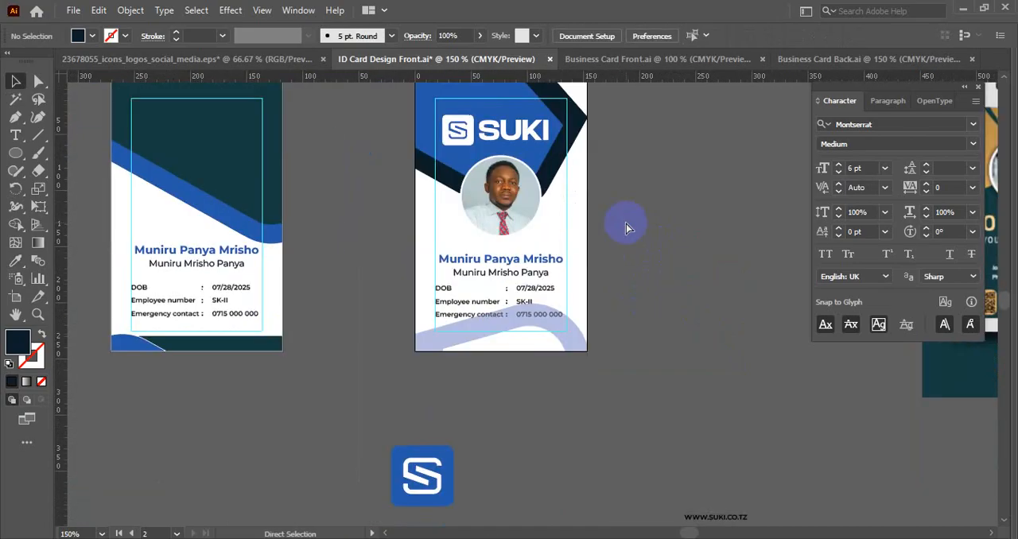
{"action": "key", "text": "ctrl+z"}
{"action": "key", "text": "ctrl+z"}
- Reflect the navy half-circle across the horizontal axis and move it straight down around the portrait's lower half
{"action": "right_click", "coordinate": [623, 223]}
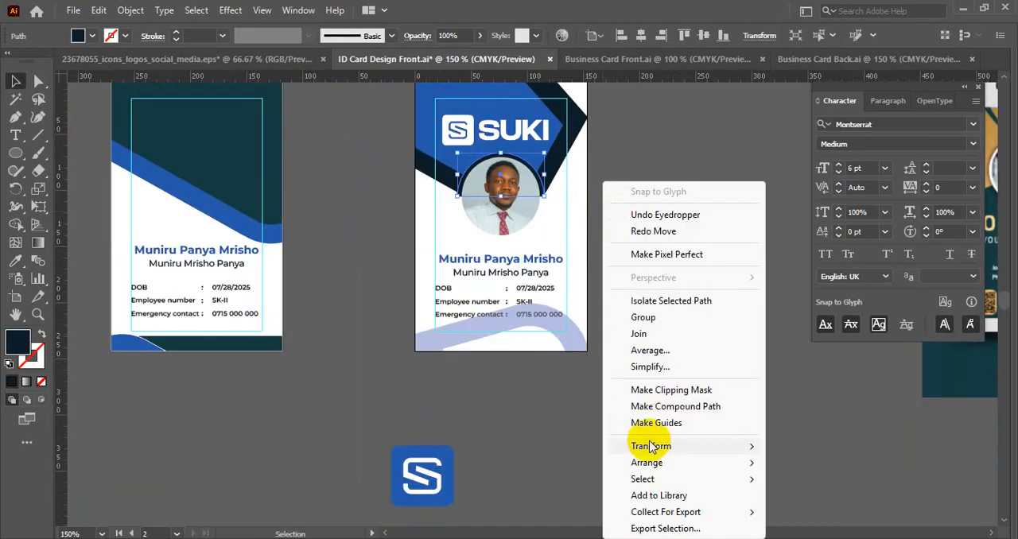
{"action": "mouse_move", "coordinate": [650, 447]}
{"action": "left_click", "coordinate": [745, 366]}
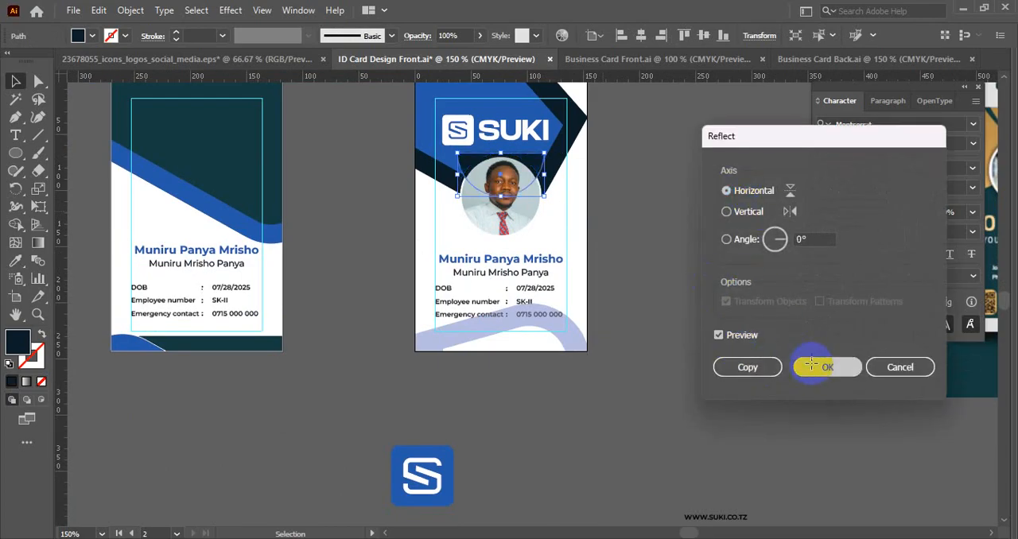
{"action": "left_click", "coordinate": [811, 363]}
{"action": "scroll", "coordinate": [560, 201], "scroll_direction": "up", "scroll_amount": 2}
{"action": "left_click_drag", "start_coordinate": [507, 119], "coordinate": [515, 205]}
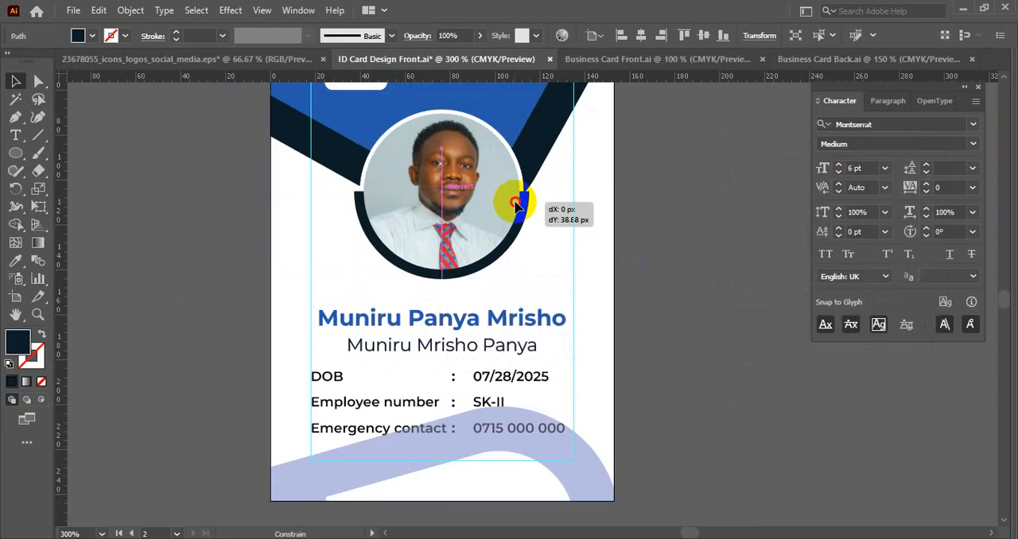
{"action": "left_click_drag", "start_coordinate": [515, 205], "coordinate": [515, 205]}
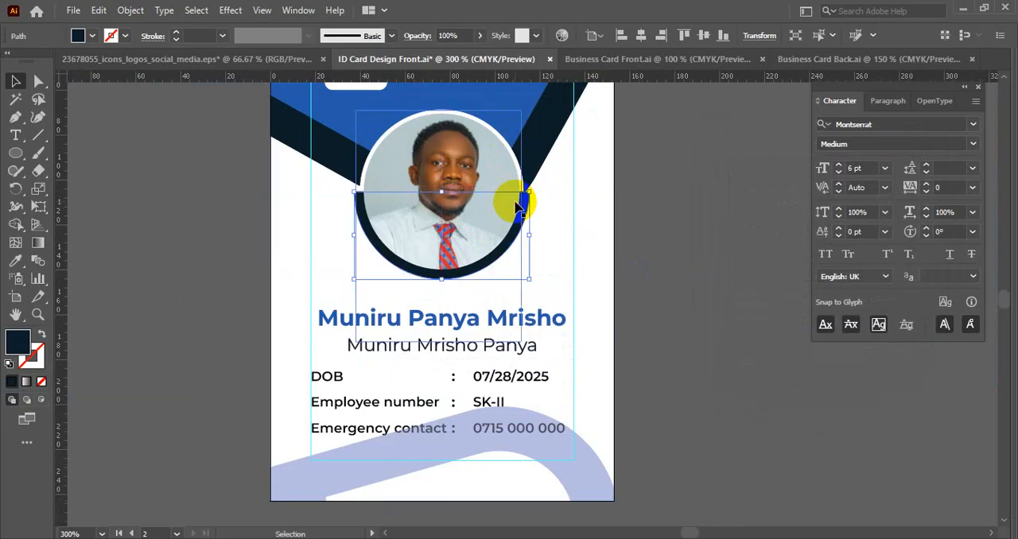
- Delete the flipped navy half-circle, leaving only the white ring around the portrait
{"action": "key", "text": "Delete"}
{"action": "scroll", "coordinate": [670, 292], "scroll_direction": "down", "scroll_amount": 2}
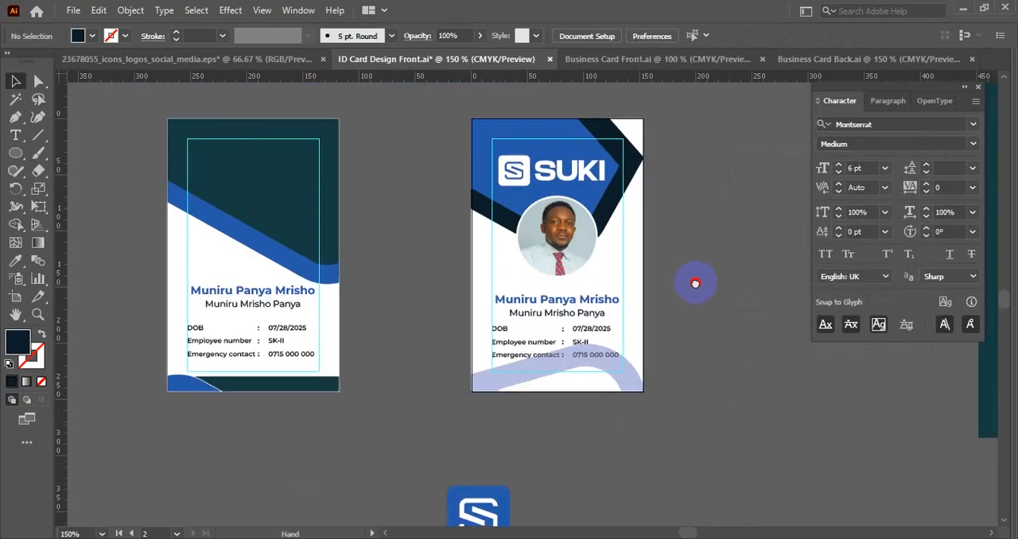
{"action": "left_click_drag", "start_coordinate": [695, 282], "coordinate": [617, 263]}
- Undo the accidental shift of the card's white background and lock that background in place
{"action": "scroll", "coordinate": [561, 292], "scroll_direction": "up", "scroll_amount": 2}
{"action": "left_click_drag", "start_coordinate": [554, 298], "coordinate": [594, 261]}
{"action": "left_click", "coordinate": [551, 348]}
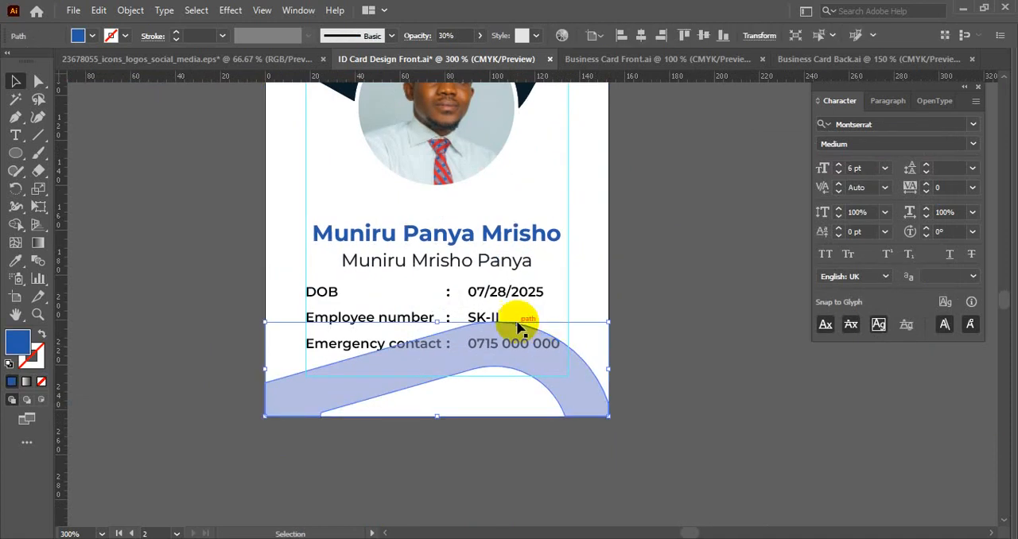
{"action": "left_click", "coordinate": [626, 278]}
{"action": "left_click_drag", "start_coordinate": [268, 218], "coordinate": [387, 291]}
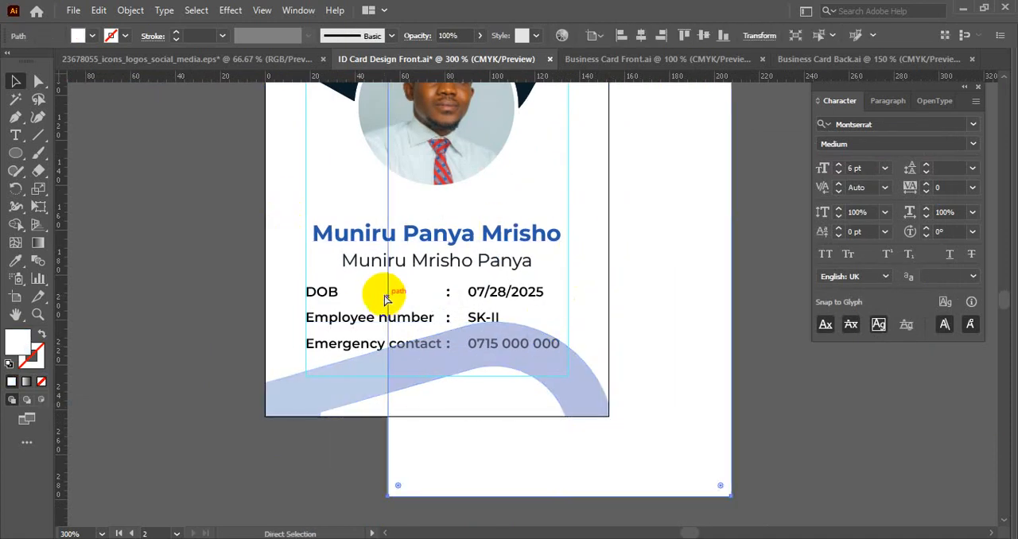
{"action": "key", "text": "ctrl+z"}
{"action": "key", "text": "ctrl+2"}
- Move the name and employee details up slightly and align the pale wave with the card's bottom edge
{"action": "left_click_drag", "start_coordinate": [275, 224], "coordinate": [517, 333]}
{"action": "left_click", "coordinate": [591, 364]}
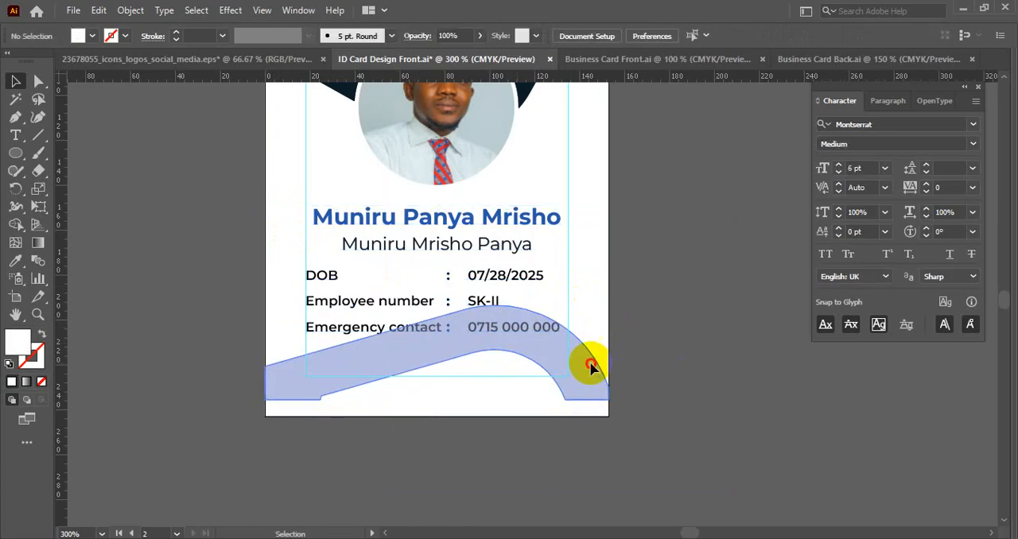
{"action": "left_click", "coordinate": [723, 37]}
{"action": "left_click", "coordinate": [681, 257]}
{"action": "scroll", "coordinate": [680, 259], "scroll_direction": "down", "scroll_amount": 1}
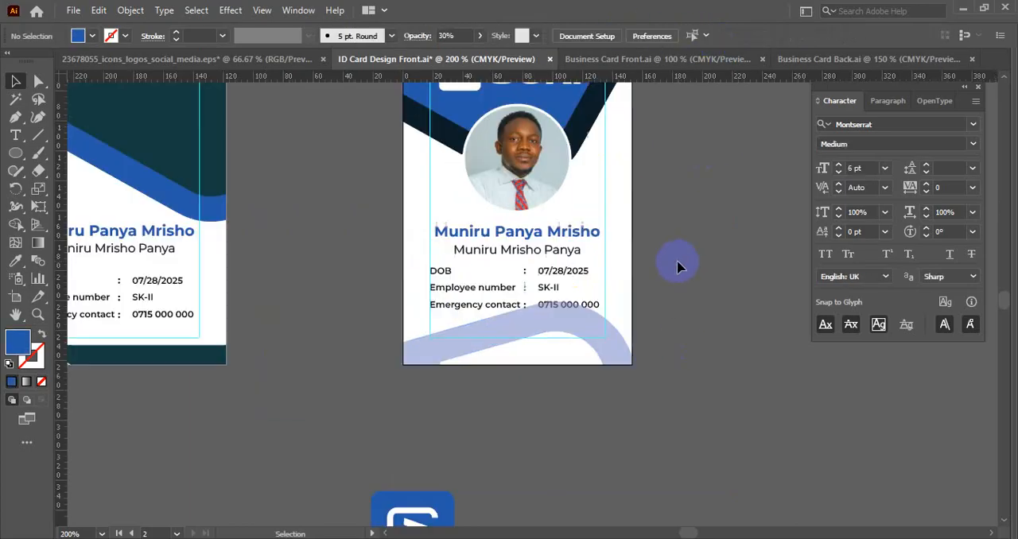
{"action": "left_click_drag", "start_coordinate": [690, 237], "coordinate": [666, 244]}
{"action": "scroll", "coordinate": [666, 246], "scroll_direction": "down", "scroll_amount": 1}
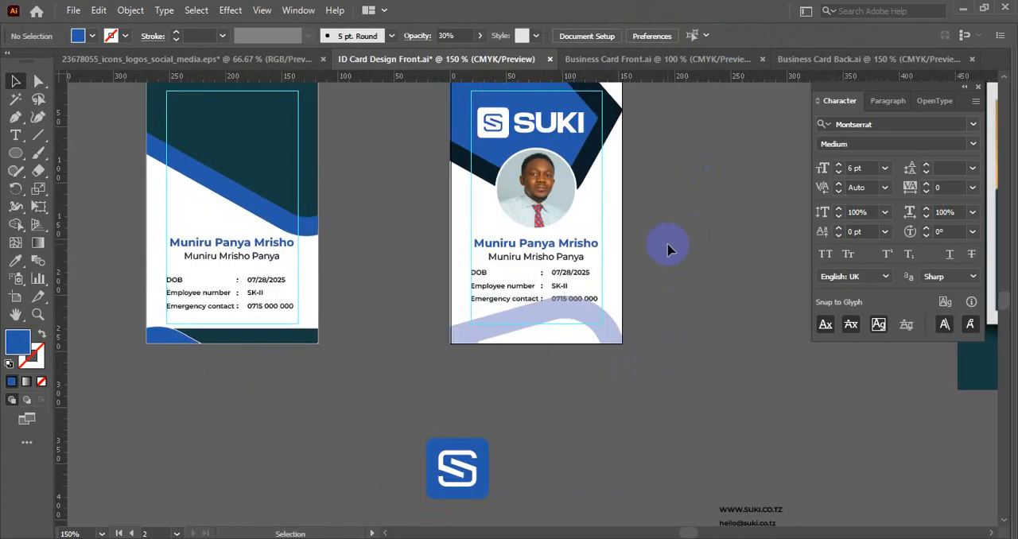
- Move the pale wave down clear of the emergency contact line and fill it with the header's solid blue
{"action": "scroll", "coordinate": [636, 262], "scroll_direction": "up", "scroll_amount": 1}
{"action": "left_click", "coordinate": [577, 278]}
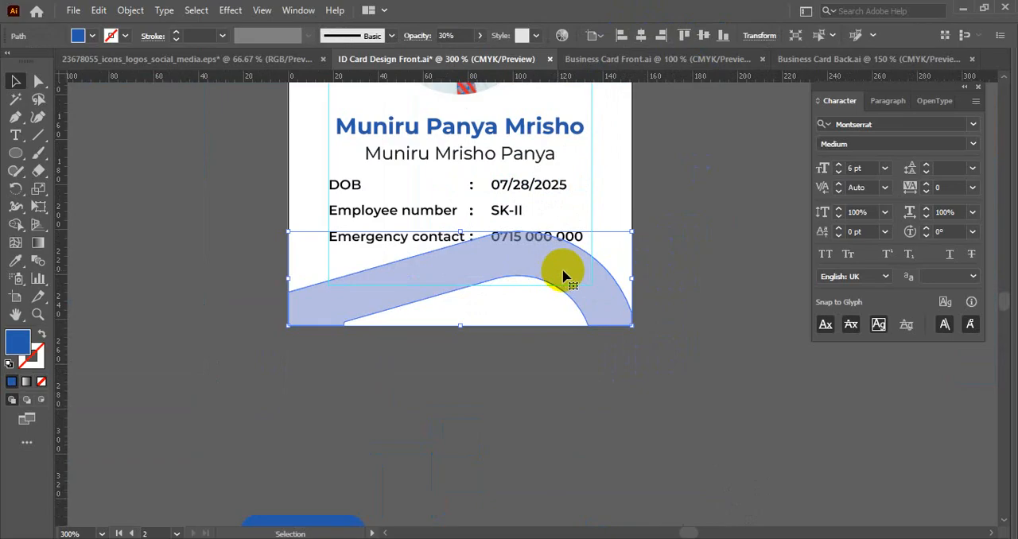
{"action": "left_click_drag", "start_coordinate": [558, 272], "coordinate": [560, 298]}
{"action": "scroll", "coordinate": [558, 295], "scroll_direction": "down", "scroll_amount": 2}
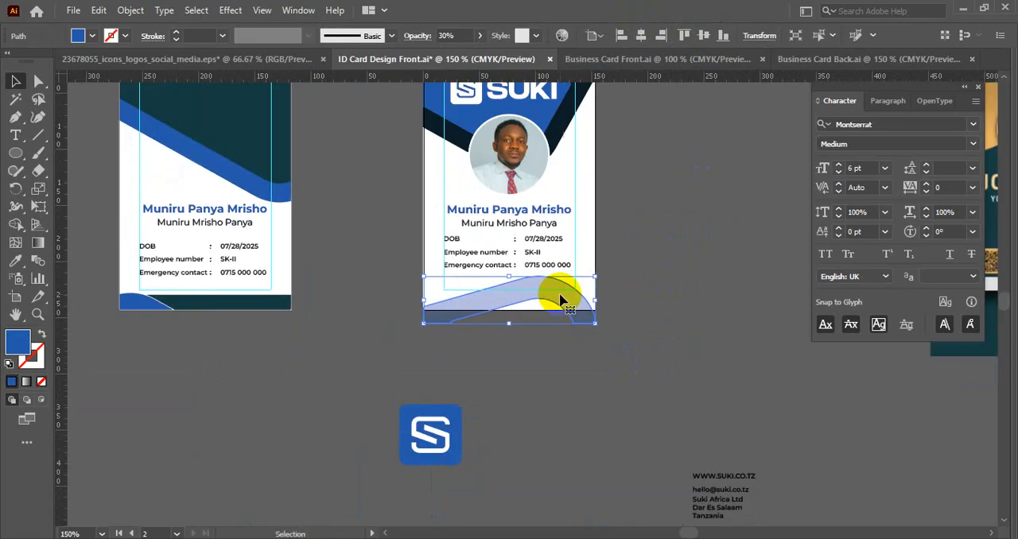
{"action": "key", "text": "i"}
{"action": "left_click", "coordinate": [500, 125]}
{"action": "key", "text": "v"}
{"action": "left_click", "coordinate": [668, 261]}
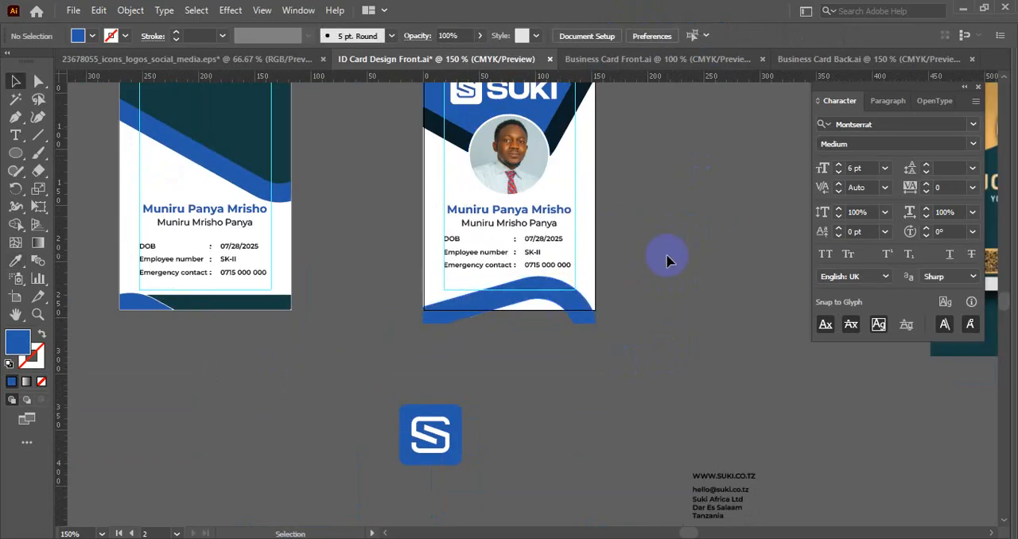
- Hide the guides on the ID card artboards
{"action": "left_click_drag", "start_coordinate": [658, 269], "coordinate": [659, 283]}
{"action": "right_click", "coordinate": [659, 283]}
{"action": "left_click", "coordinate": [689, 162]}
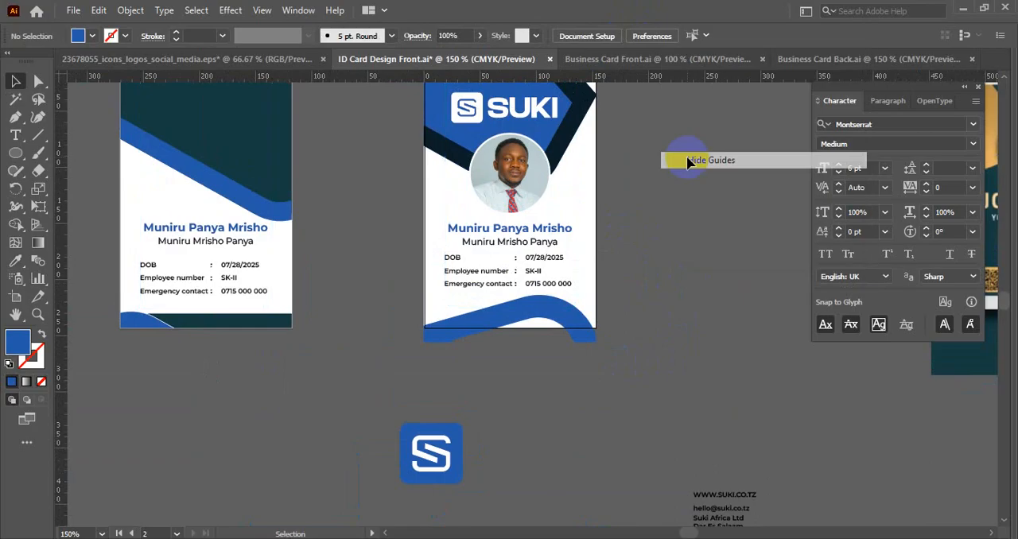
{"action": "key", "text": "ctrl+0"}
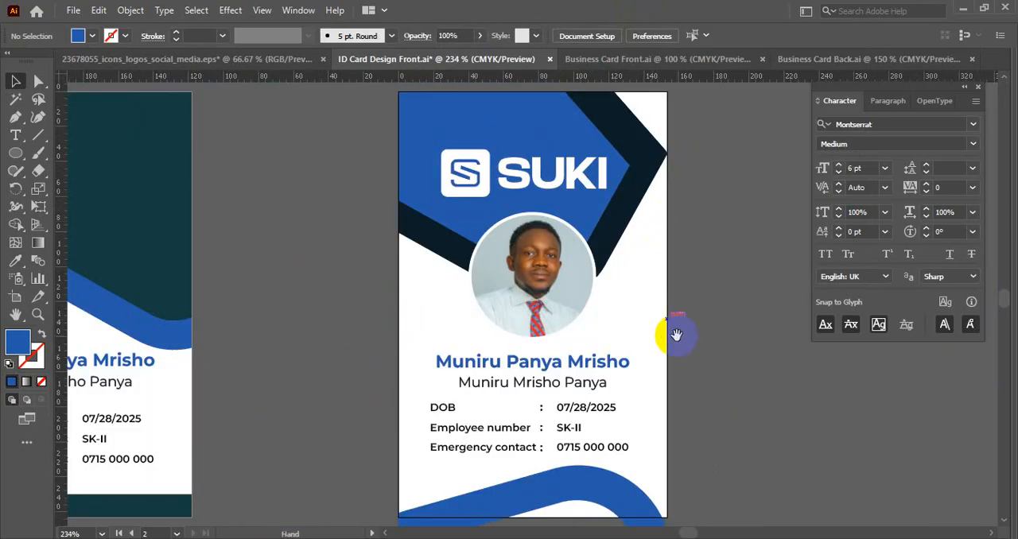
{"action": "scroll", "coordinate": [672, 336], "scroll_direction": "down", "scroll_amount": 3}
{"action": "left_click", "coordinate": [563, 378]}
{"action": "scroll", "coordinate": [566, 385], "scroll_direction": "up", "scroll_amount": 1}
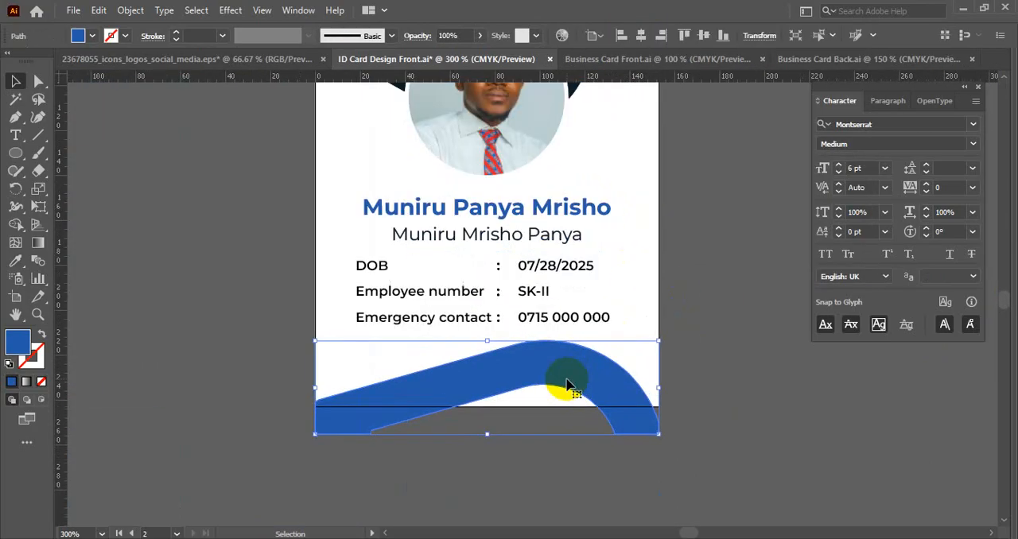
{"action": "left_click_drag", "start_coordinate": [565, 379], "coordinate": [539, 336]}
{"action": "left_click", "coordinate": [139, 14]}
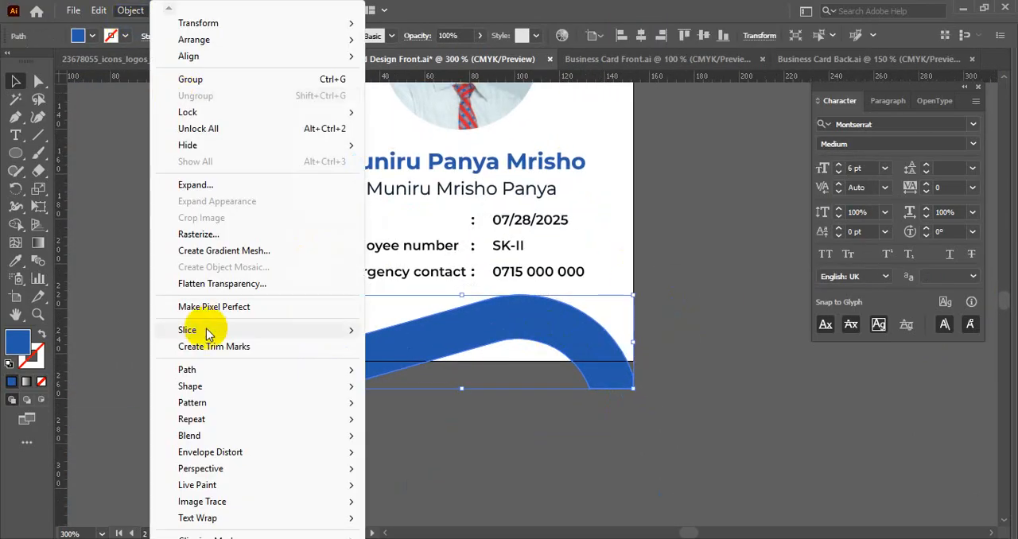
{"action": "mouse_move", "coordinate": [209, 368]}
{"action": "left_click", "coordinate": [443, 422]}
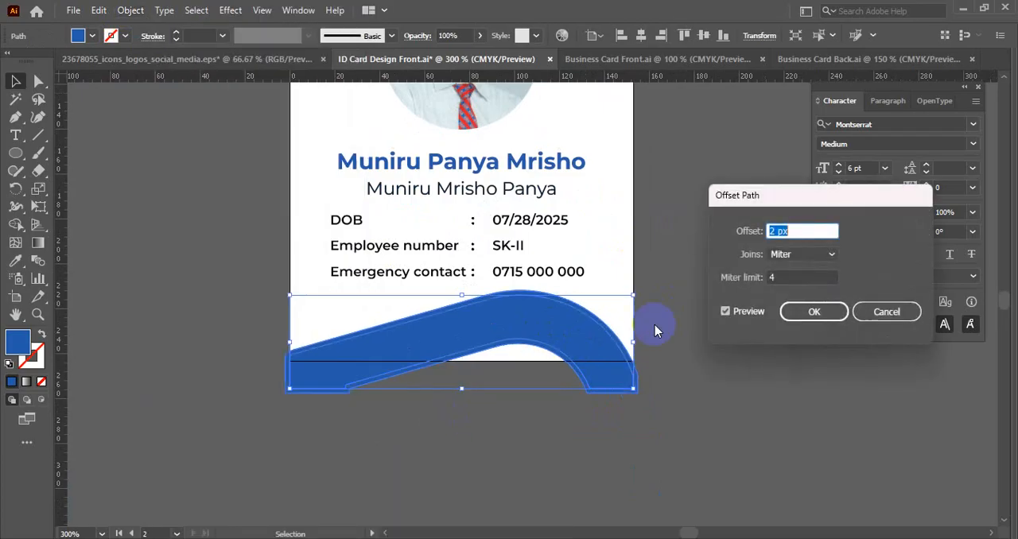
{"action": "left_click", "coordinate": [882, 311]}
- Create an inset copy of the blue wave with Offset Path at -3 px
{"action": "key", "text": "ctrl+1"}
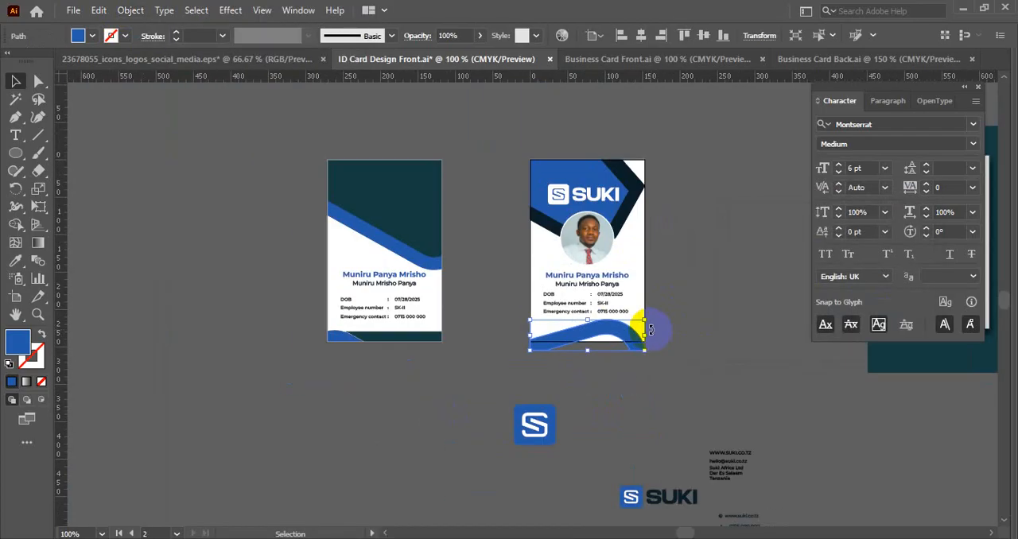
{"action": "scroll", "coordinate": [594, 409], "scroll_direction": "down", "scroll_amount": 1}
{"action": "scroll", "coordinate": [584, 435], "scroll_direction": "up", "scroll_amount": 2}
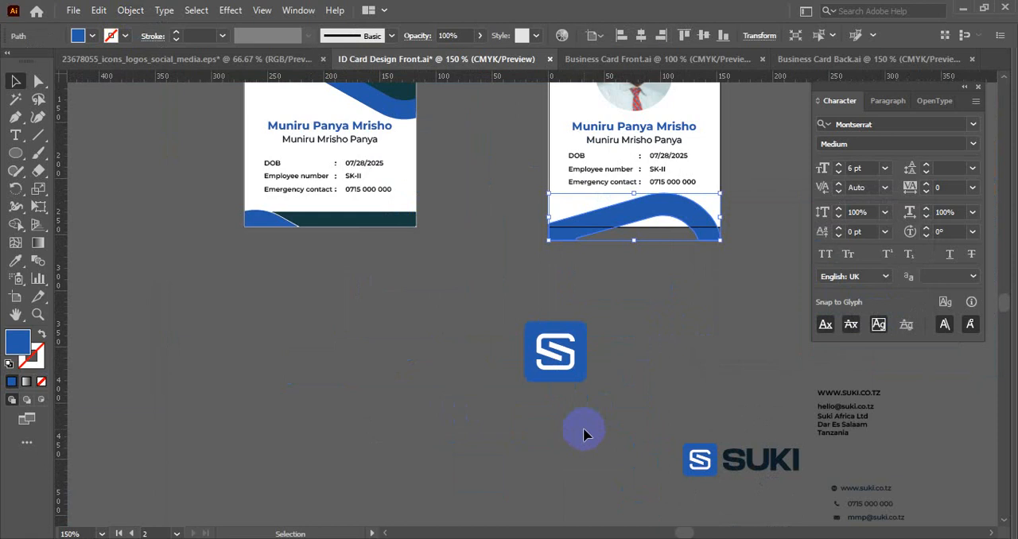
{"action": "scroll", "coordinate": [672, 243], "scroll_direction": "up", "scroll_amount": 2}
{"action": "left_click", "coordinate": [131, 9]}
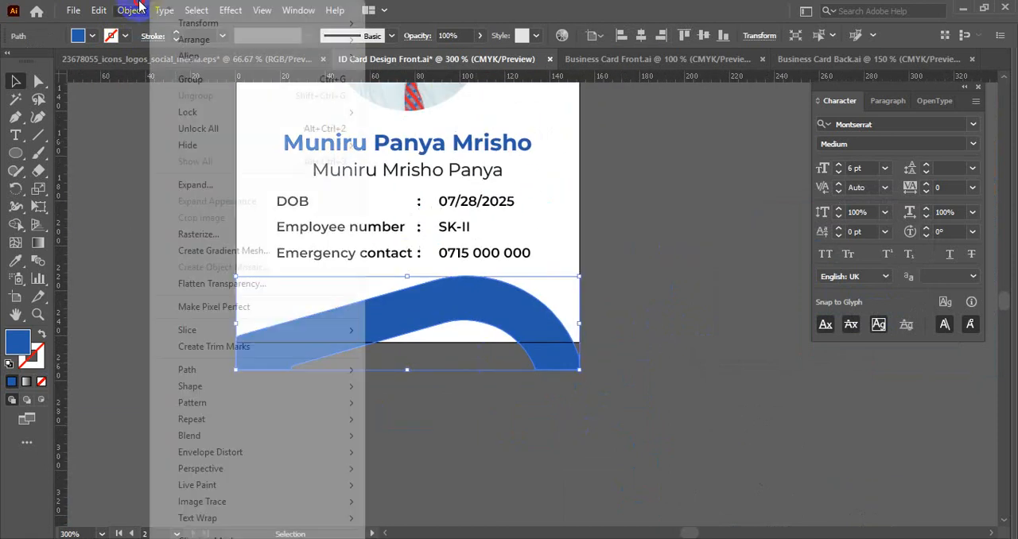
{"action": "mouse_move", "coordinate": [217, 370]}
{"action": "left_click", "coordinate": [421, 422]}
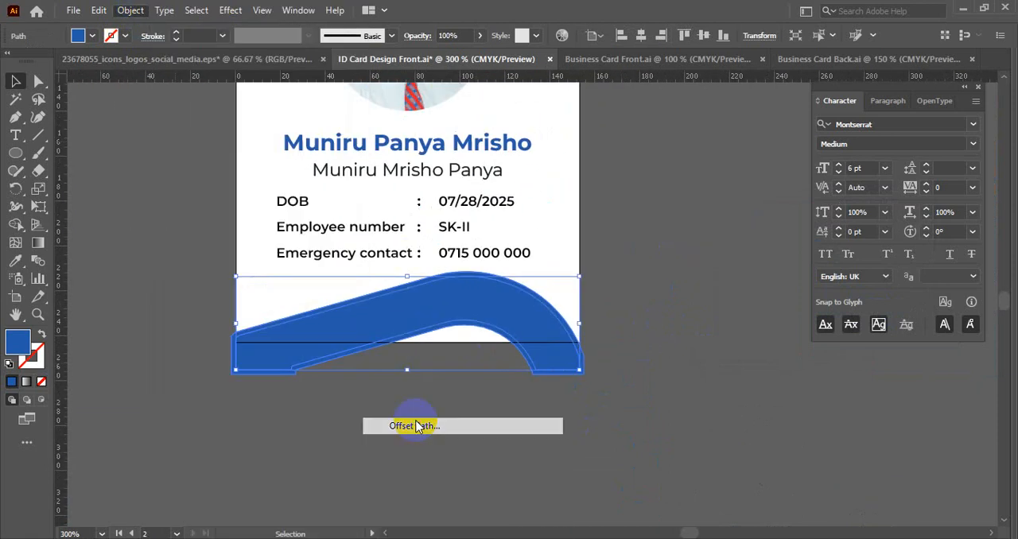
{"action": "type", "text": "-3"}
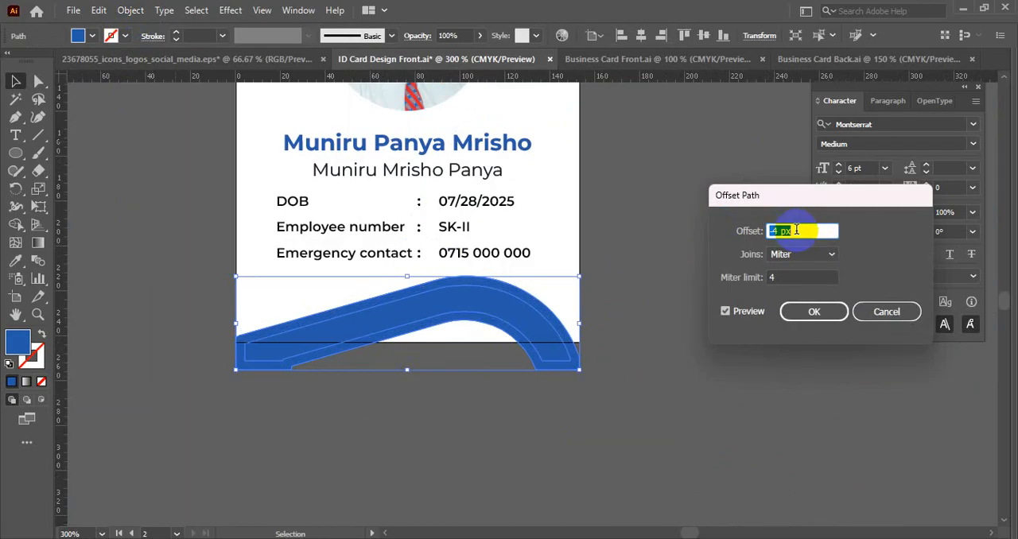
{"action": "left_click", "coordinate": [813, 310]}
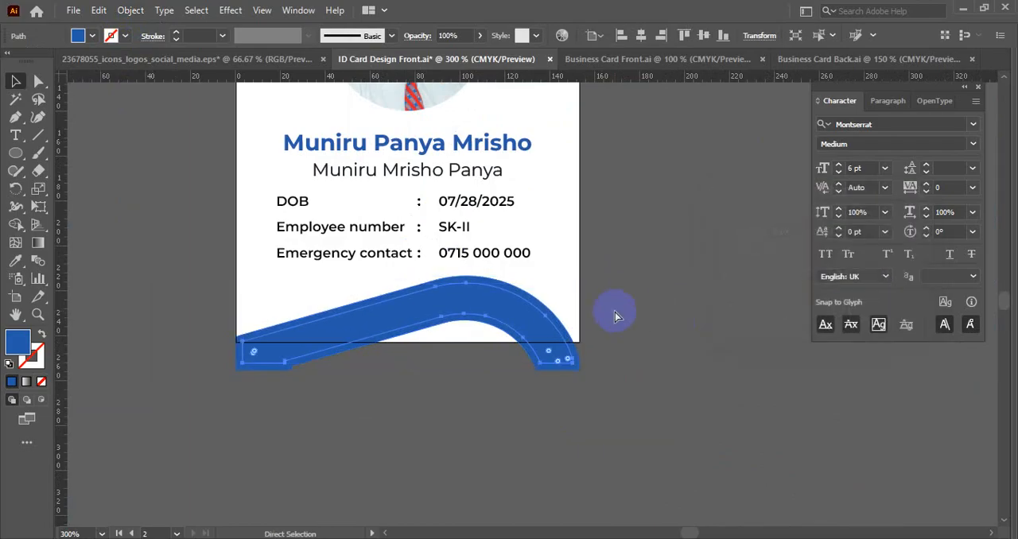
- Delete the original wave and keep only its thinner inset copy in the same place
{"action": "key", "text": "ctrl+x"}
{"action": "left_click", "coordinate": [477, 288]}
{"action": "key", "text": "Delete"}
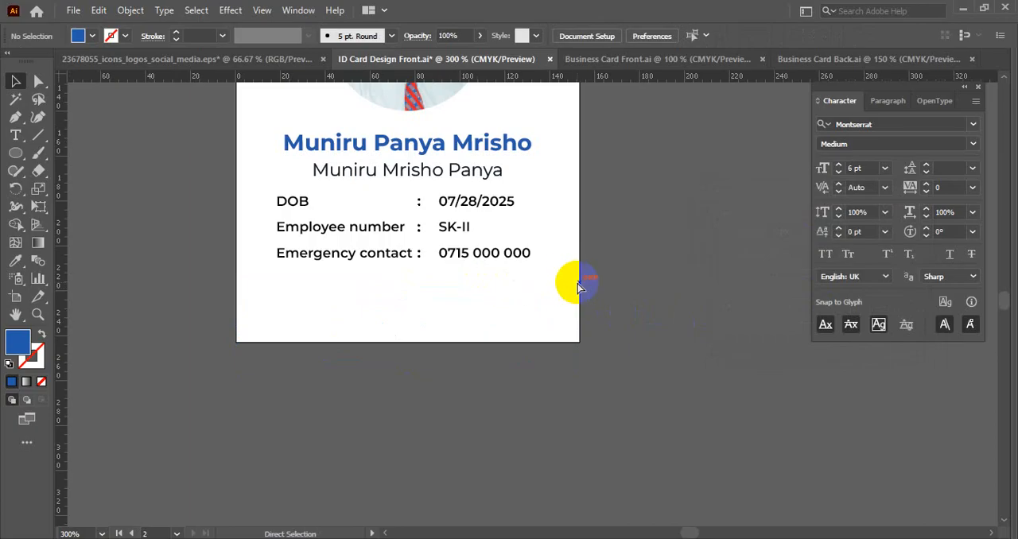
{"action": "key", "text": "ctrl+f"}
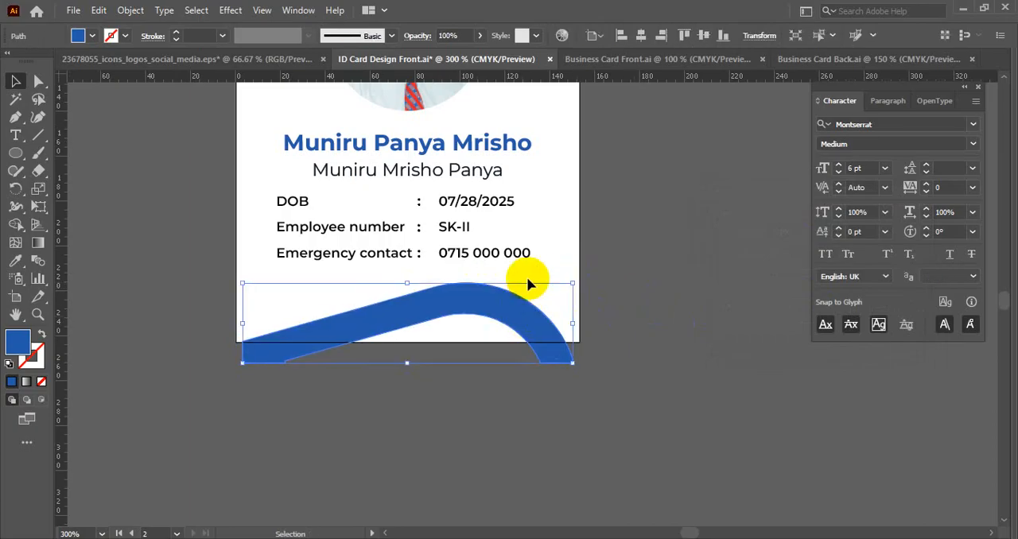
- Enlarge the thinner wave from its centre past both card sides and lower it clear of the emergency contact line
{"action": "left_click", "coordinate": [723, 35]}
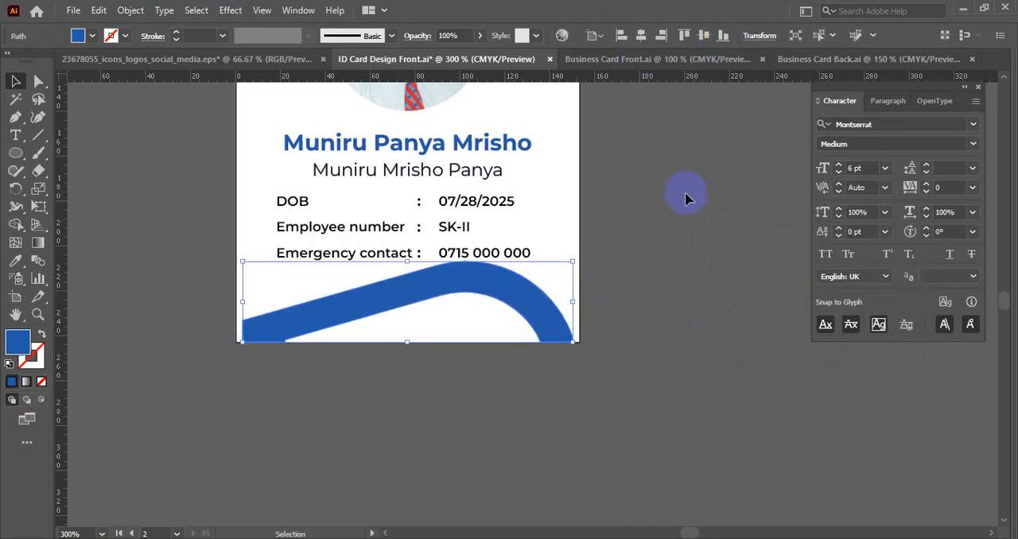
{"action": "left_click_drag", "start_coordinate": [573, 344], "coordinate": [603, 363]}
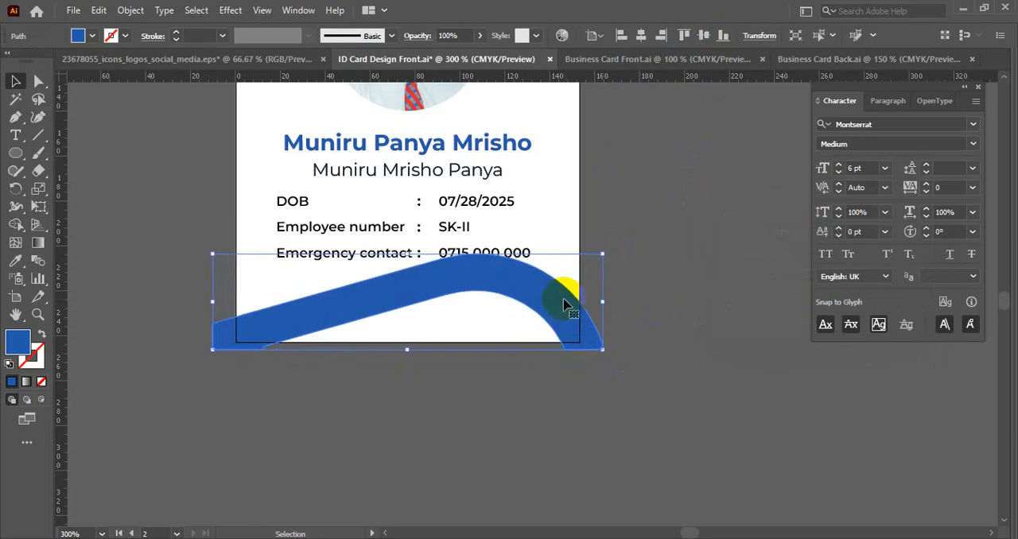
{"action": "left_click_drag", "start_coordinate": [563, 305], "coordinate": [566, 318]}
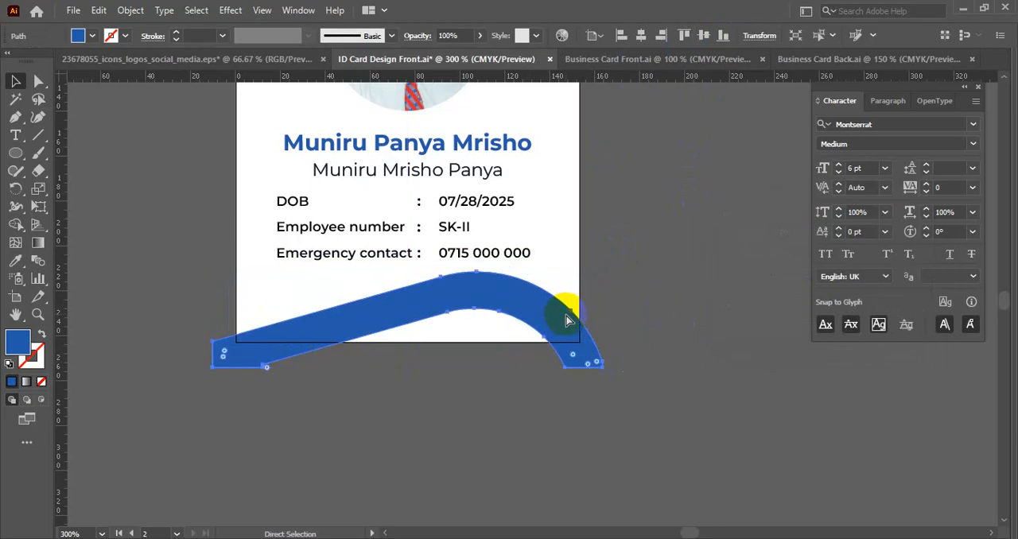
- Unlock the white background and trim the wave's overhanging parts to the card edges with the Shape Builder
{"action": "key", "text": "ctrl+alt+2"}
{"action": "left_click", "coordinate": [645, 287]}
{"action": "left_click", "coordinate": [569, 307]}
{"action": "left_click", "coordinate": [554, 219], "text": "shift"}
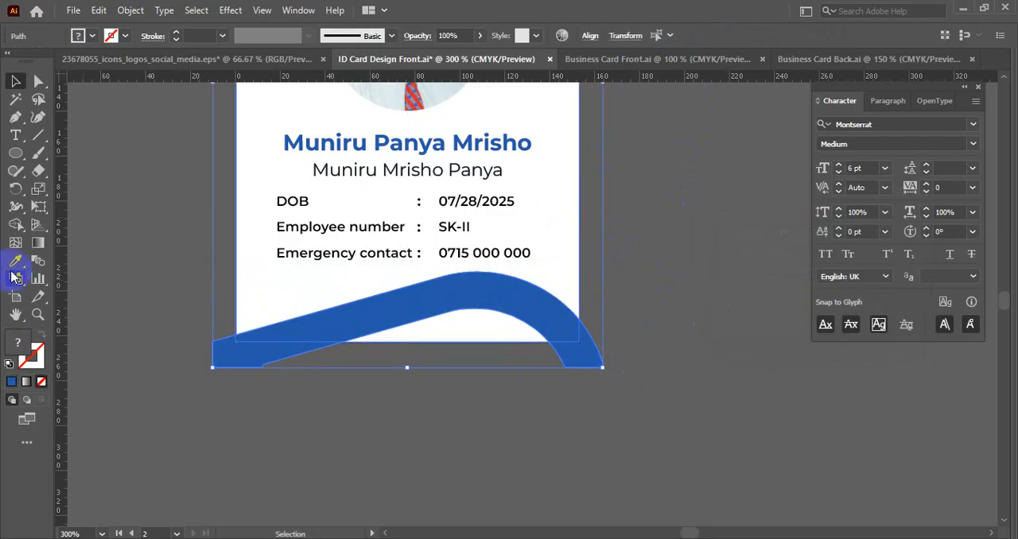
{"action": "left_click", "coordinate": [15, 224]}
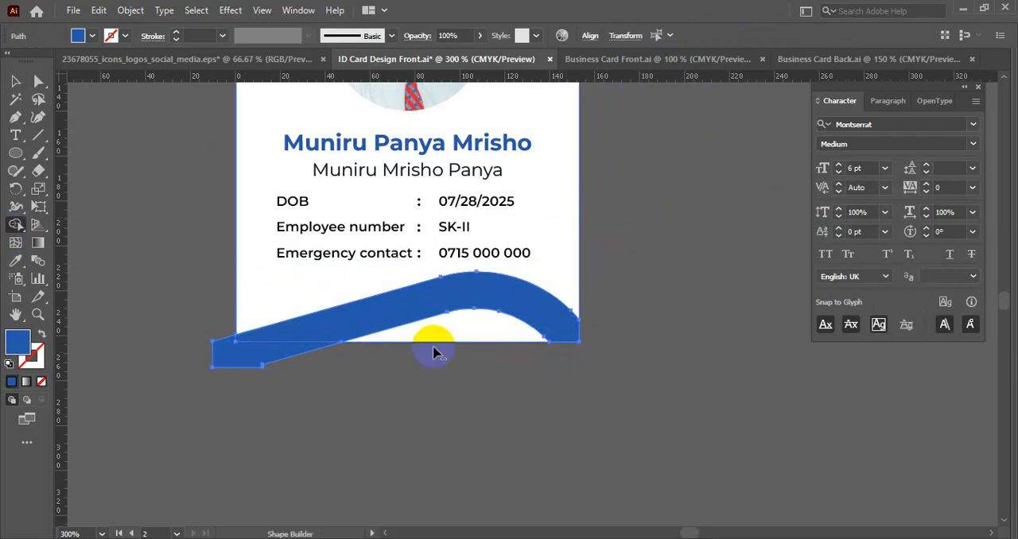
{"action": "left_click", "coordinate": [228, 356], "text": "alt"}
{"action": "key", "text": "v"}
{"action": "left_click", "coordinate": [357, 391]}
{"action": "scroll", "coordinate": [456, 391], "scroll_direction": "down", "scroll_amount": 2}
{"action": "key", "text": "space"}
{"action": "left_click_drag", "start_coordinate": [450, 404], "coordinate": [550, 406]}
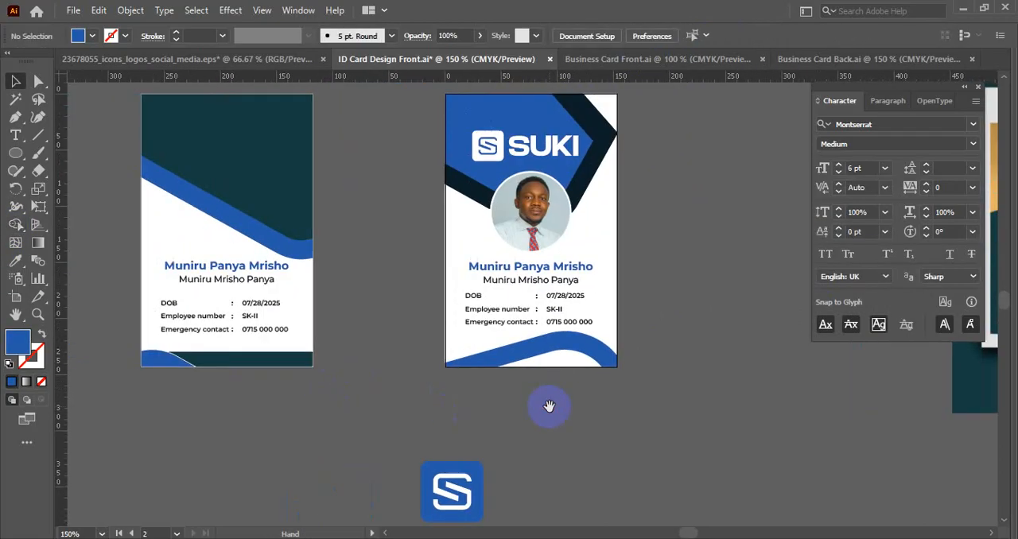
- Lock the white background of the card with the circular portrait
{"action": "scroll", "coordinate": [634, 251], "scroll_direction": "up", "scroll_amount": 1}
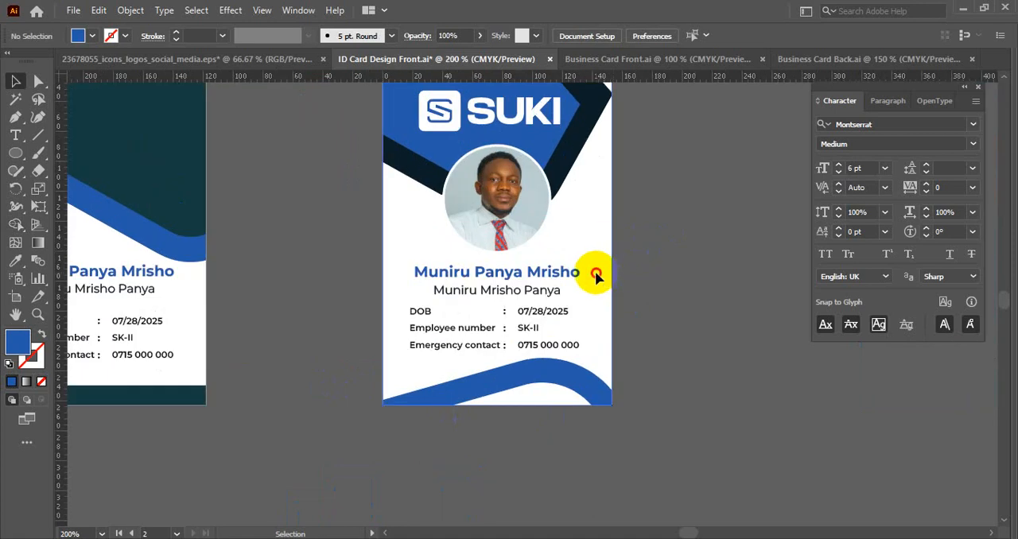
{"action": "left_click", "coordinate": [596, 276]}
{"action": "key", "text": "ctrl+2"}
{"action": "scroll", "coordinate": [476, 363], "scroll_direction": "up", "scroll_amount": 2}
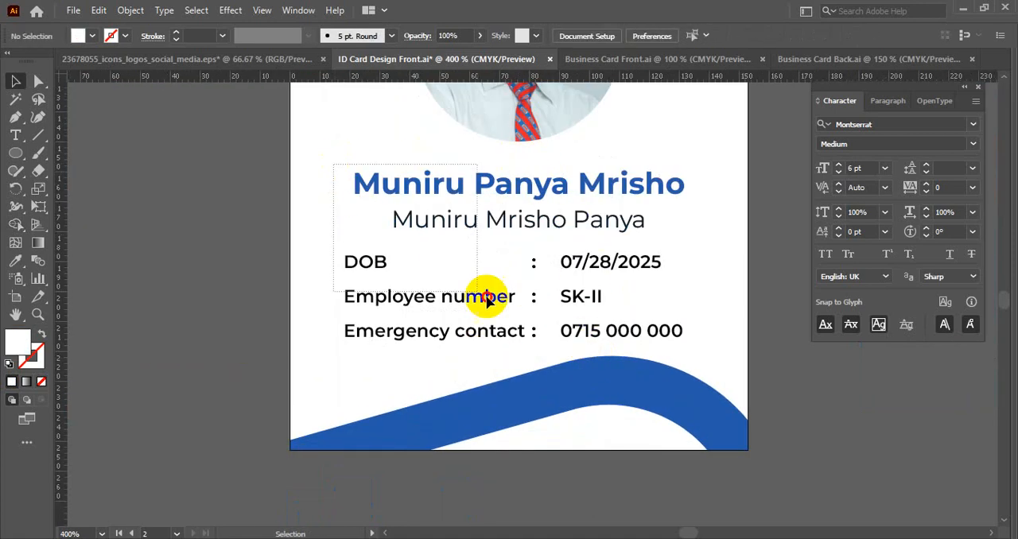
{"action": "left_click", "coordinate": [586, 330]}
{"action": "scroll", "coordinate": [587, 322], "scroll_direction": "up", "scroll_amount": 1}
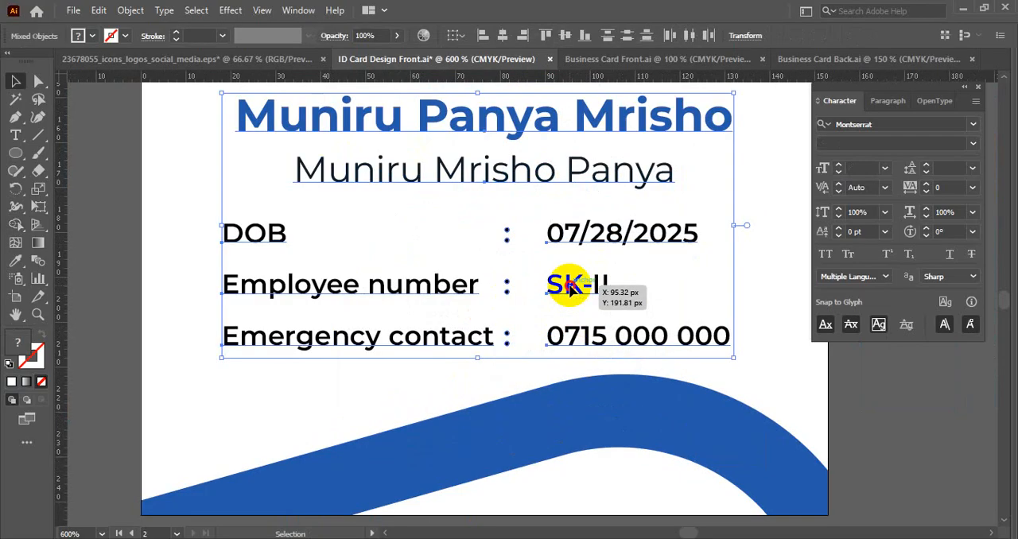
{"action": "scroll", "coordinate": [567, 278], "scroll_direction": "down", "scroll_amount": 2}
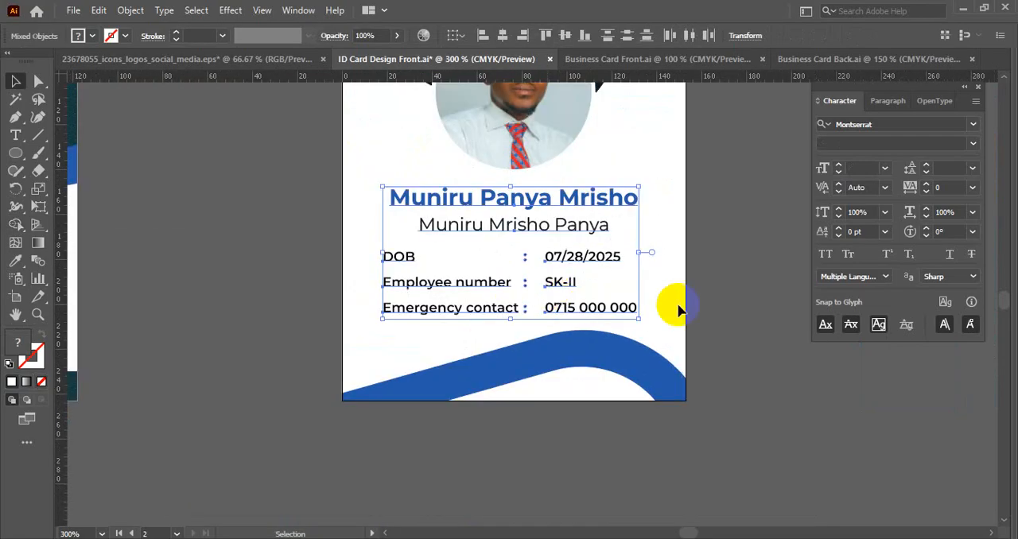
{"action": "left_click", "coordinate": [678, 310]}
{"action": "left_click", "coordinate": [397, 256]}
{"action": "left_click", "coordinate": [348, 247]}
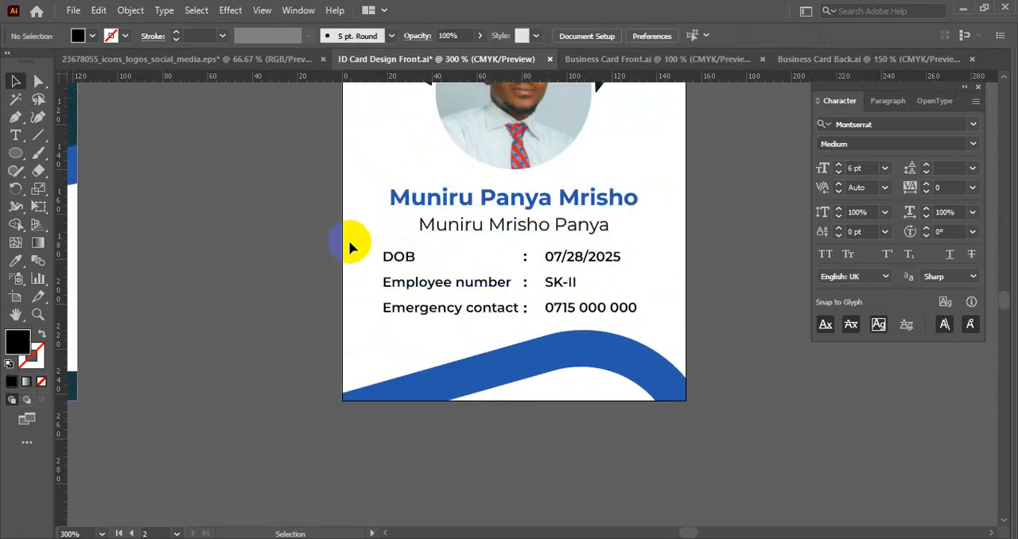
- Recolour the smaller name line and the employee details on the circular-portrait card with the navy sampled from its header
{"action": "left_click_drag", "start_coordinate": [350, 242], "coordinate": [583, 318]}
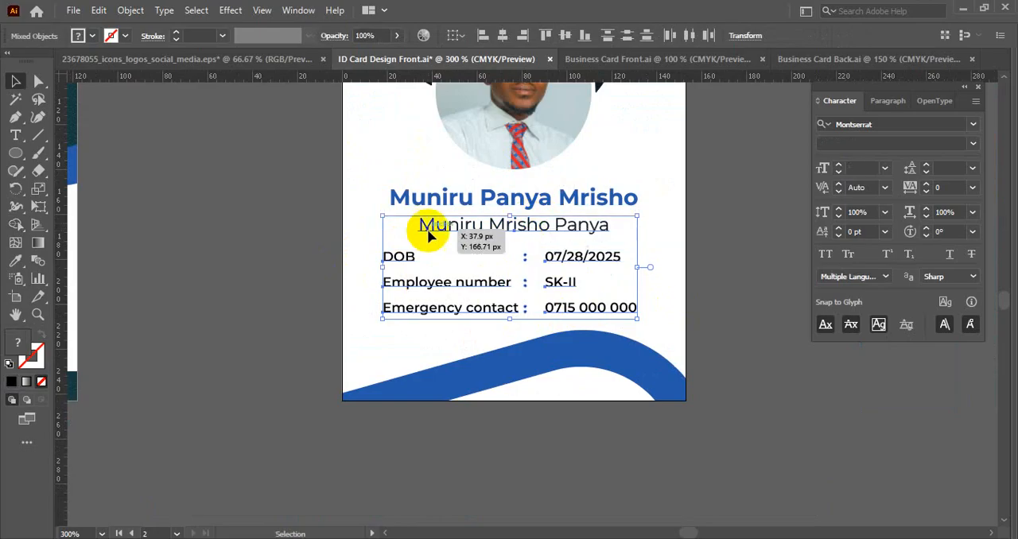
{"action": "scroll", "coordinate": [330, 239], "scroll_direction": "down", "scroll_amount": 2}
{"action": "left_click", "coordinate": [19, 261]}
{"action": "scroll", "coordinate": [247, 325], "scroll_direction": "up", "scroll_amount": 2}
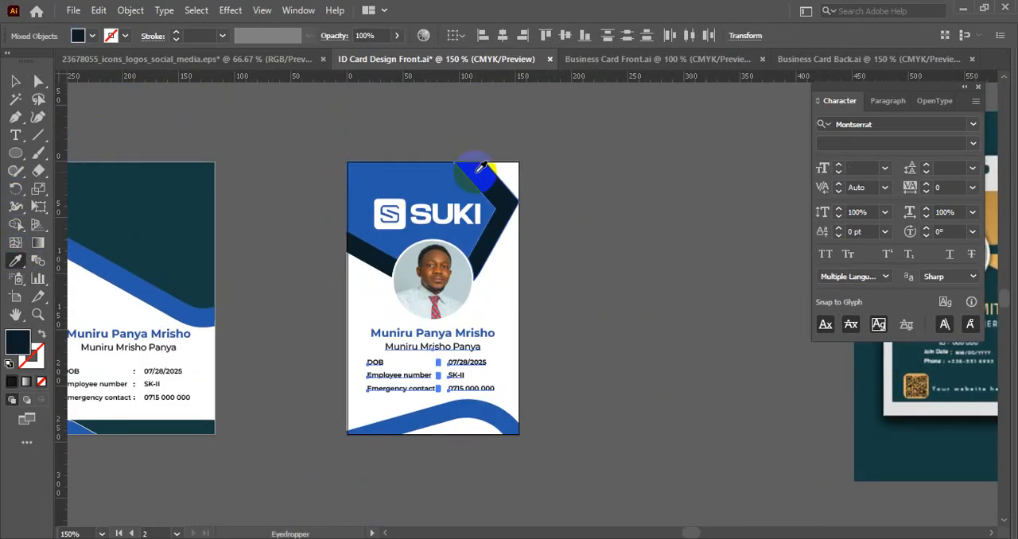
{"action": "key", "text": "v"}
{"action": "left_click", "coordinate": [552, 325]}
- Save the ID card document
{"action": "scroll", "coordinate": [520, 348], "scroll_direction": "up", "scroll_amount": 2}
{"action": "left_click_drag", "start_coordinate": [566, 315], "coordinate": [652, 224]}
{"action": "scroll", "coordinate": [652, 224], "scroll_direction": "down", "scroll_amount": 1}
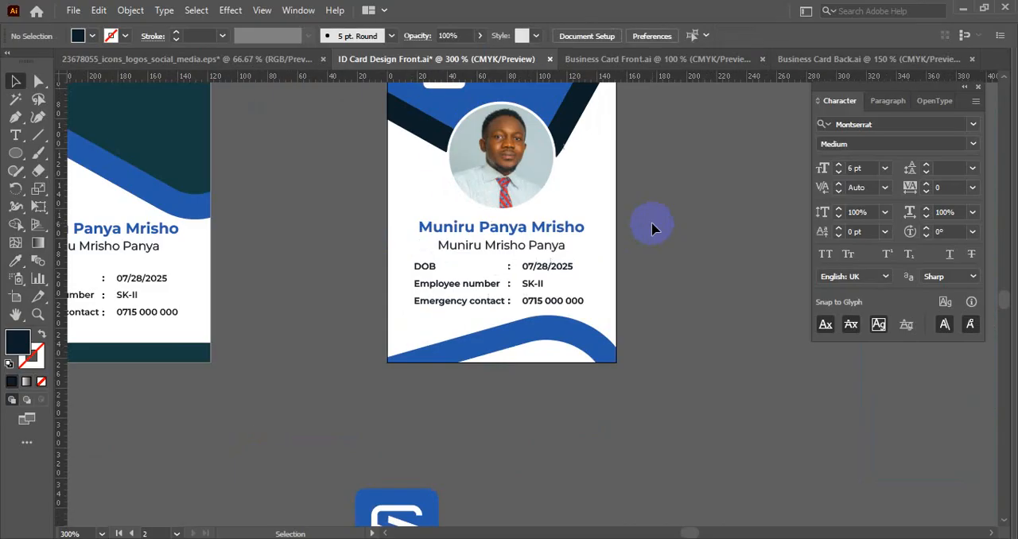
{"action": "scroll", "coordinate": [679, 265], "scroll_direction": "down", "scroll_amount": 2}
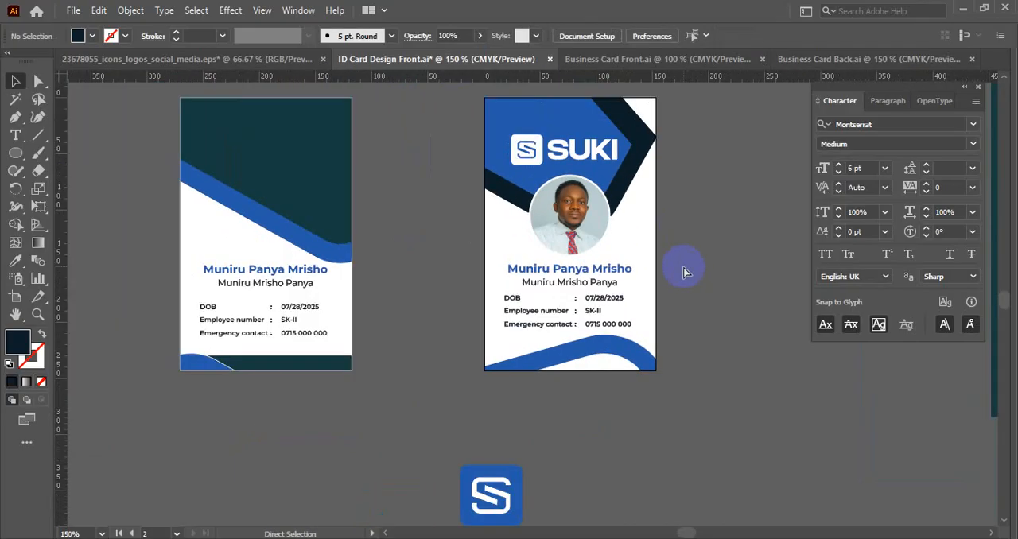
{"action": "scroll", "coordinate": [682, 272], "scroll_direction": "up", "scroll_amount": 2}
{"action": "key", "text": "ctrl+s"}
{"action": "scroll", "coordinate": [375, 262], "scroll_direction": "down", "scroll_amount": 2}
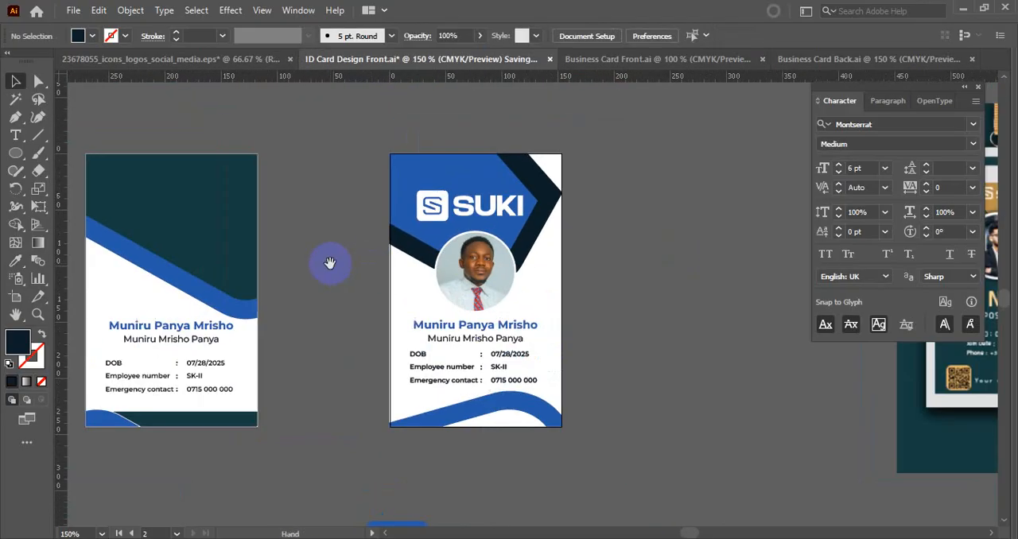
- Bring the portrait photo from the far end of the canvas over to the card with the dark green header
{"action": "left_click_drag", "start_coordinate": [329, 262], "coordinate": [469, 275]}
{"action": "scroll", "coordinate": [239, 357], "scroll_direction": "up", "scroll_amount": 1}
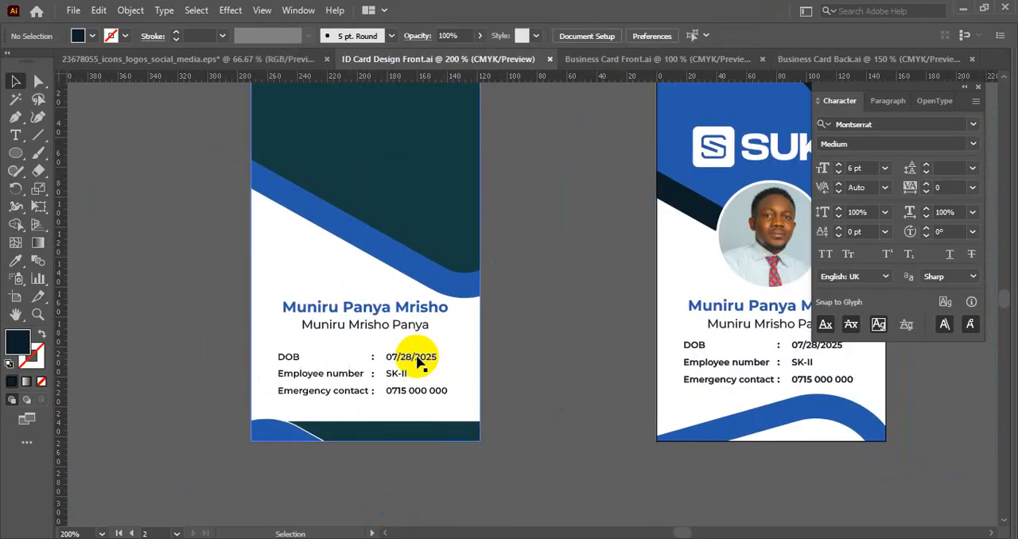
{"action": "left_click_drag", "start_coordinate": [401, 134], "coordinate": [384, 252]}
{"action": "left_click", "coordinate": [384, 257]}
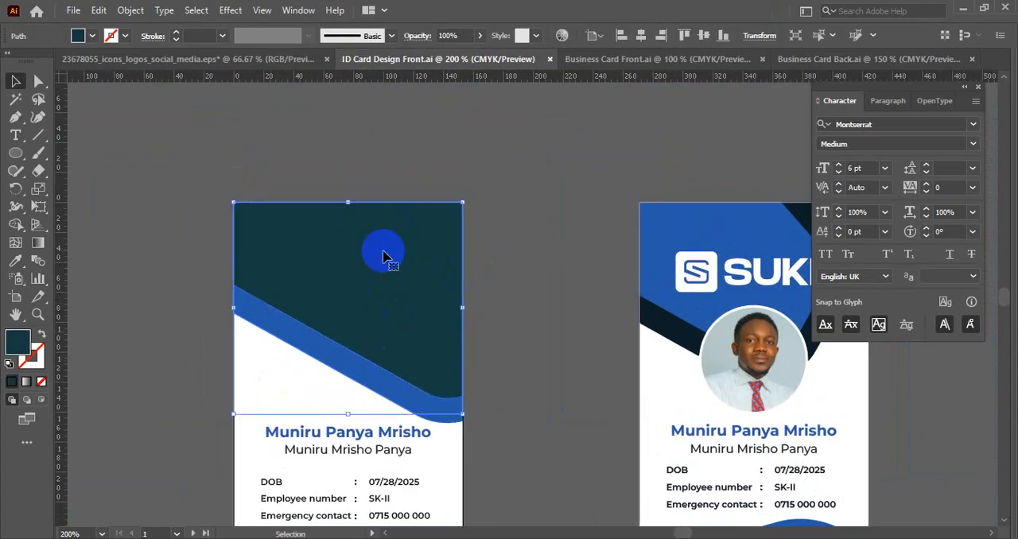
{"action": "scroll", "coordinate": [516, 250], "scroll_direction": "down", "scroll_amount": 2}
{"action": "left_click_drag", "start_coordinate": [545, 241], "coordinate": [407, 230]}
{"action": "scroll", "coordinate": [697, 327], "scroll_direction": "down", "scroll_amount": 1}
{"action": "left_click_drag", "start_coordinate": [675, 322], "coordinate": [489, 304]}
{"action": "left_click_drag", "start_coordinate": [717, 295], "coordinate": [492, 290]}
{"action": "left_click_drag", "start_coordinate": [687, 278], "coordinate": [478, 286]}
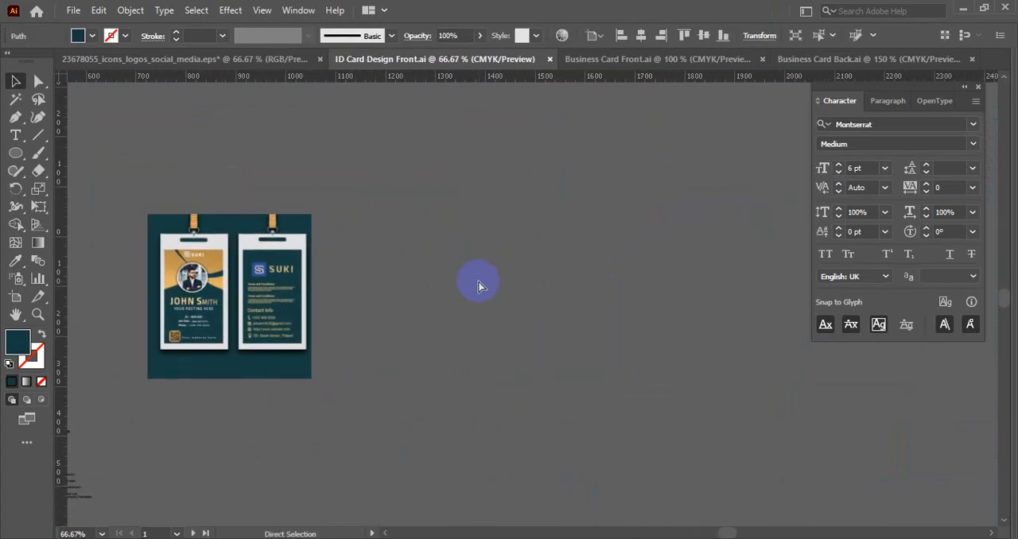
{"action": "scroll", "coordinate": [498, 278], "scroll_direction": "down", "scroll_amount": 3}
{"action": "scroll", "coordinate": [556, 284], "scroll_direction": "down", "scroll_amount": 2}
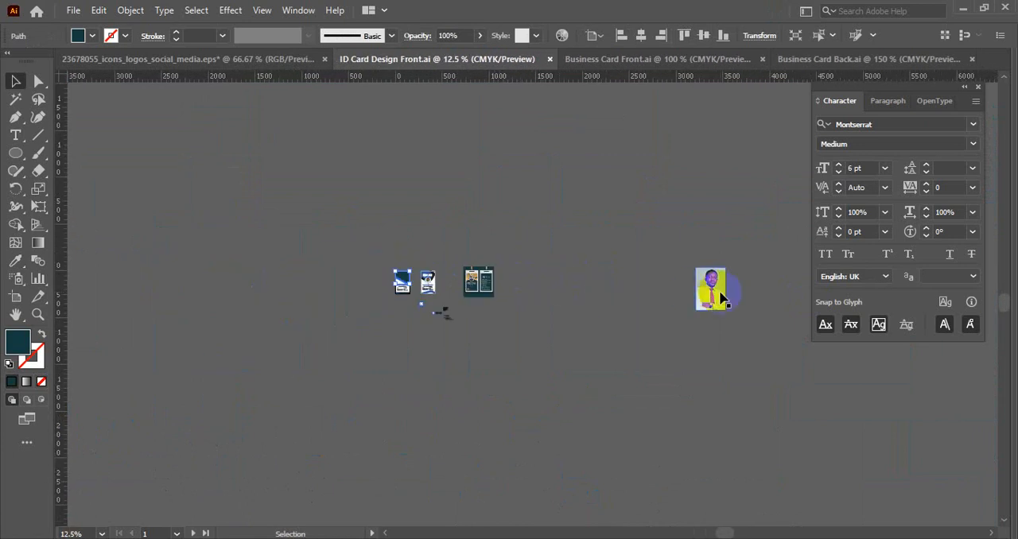
{"action": "left_click_drag", "start_coordinate": [718, 291], "coordinate": [540, 256]}
- Align the photo with the card's right edge and enlarge it to the full card width
{"action": "scroll", "coordinate": [365, 277], "scroll_direction": "up", "scroll_amount": 6}
{"action": "scroll", "coordinate": [663, 283], "scroll_direction": "up", "scroll_amount": 2}
{"action": "left_click", "coordinate": [712, 35]}
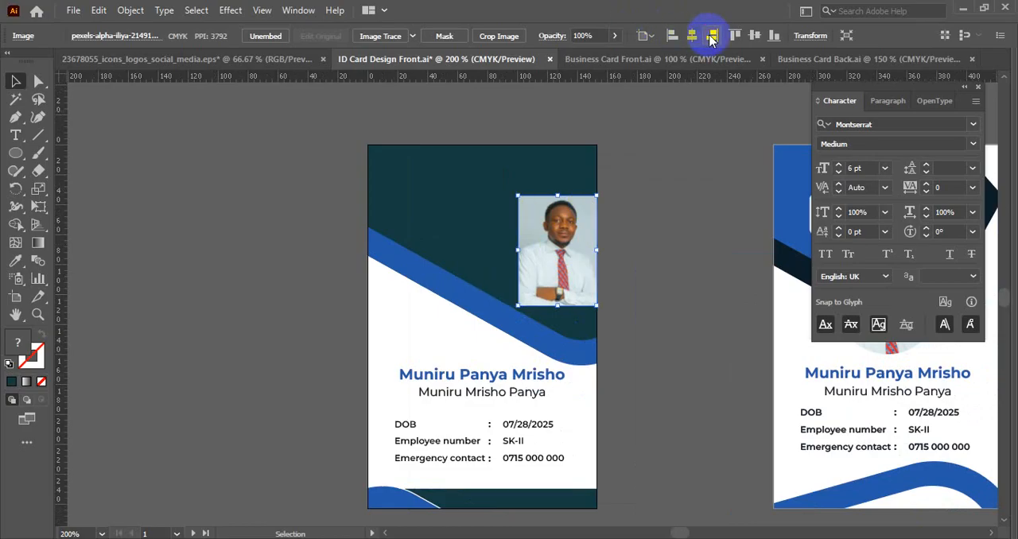
{"action": "left_click_drag", "start_coordinate": [522, 251], "coordinate": [367, 251]}
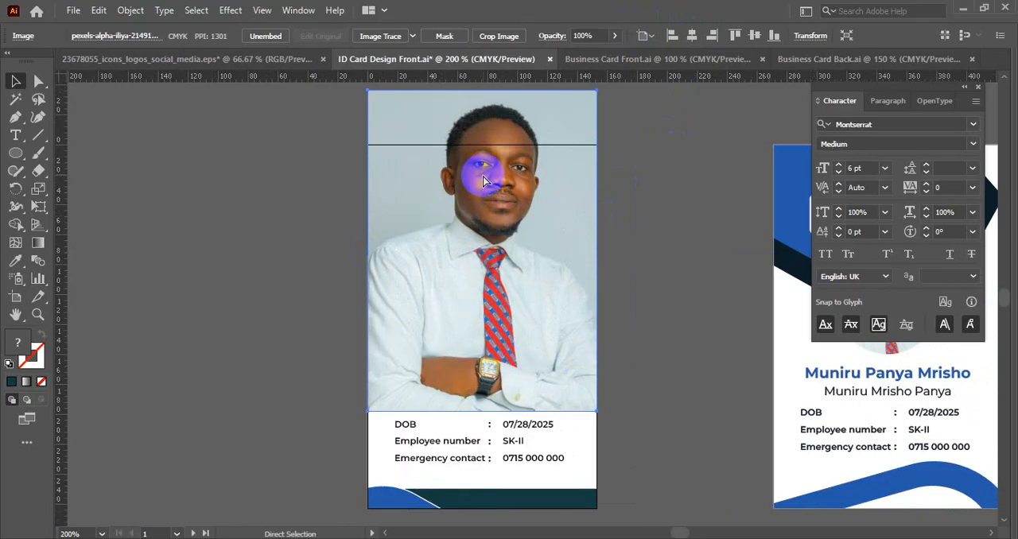
- Send the photo behind the dark green header shape, lower it slightly and clip it to that shape with a clipping mask
{"action": "key", "text": "ctrl+["}
{"action": "key", "text": "ctrl+["}
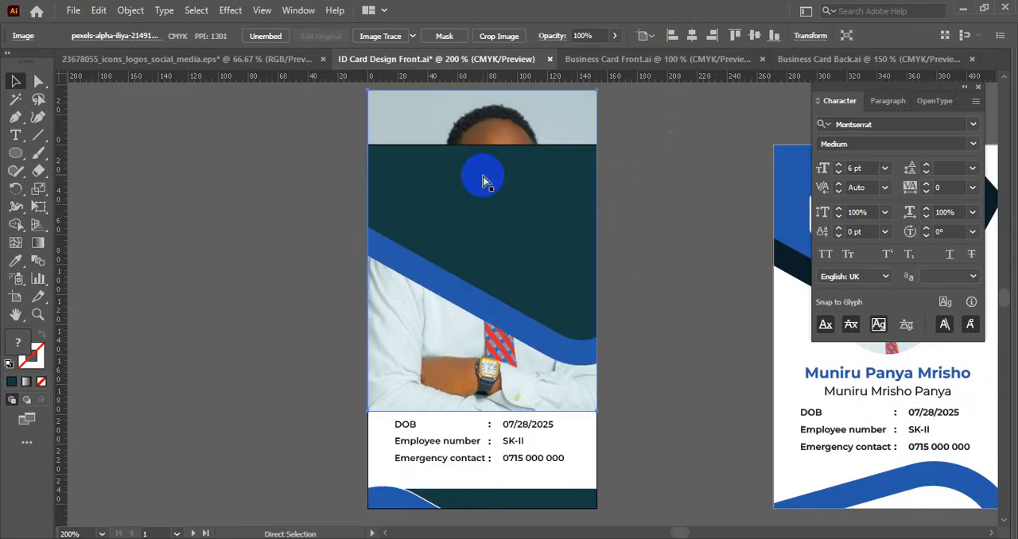
{"action": "left_click_drag", "start_coordinate": [532, 101], "coordinate": [543, 147]}
{"action": "right_click", "coordinate": [520, 174]}
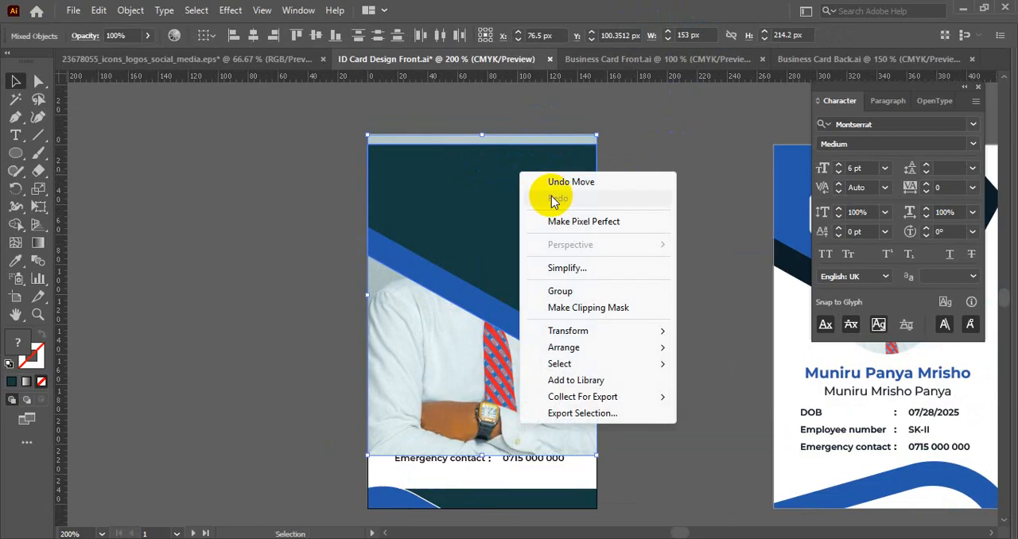
{"action": "left_click", "coordinate": [588, 307]}
{"action": "left_click", "coordinate": [661, 280]}
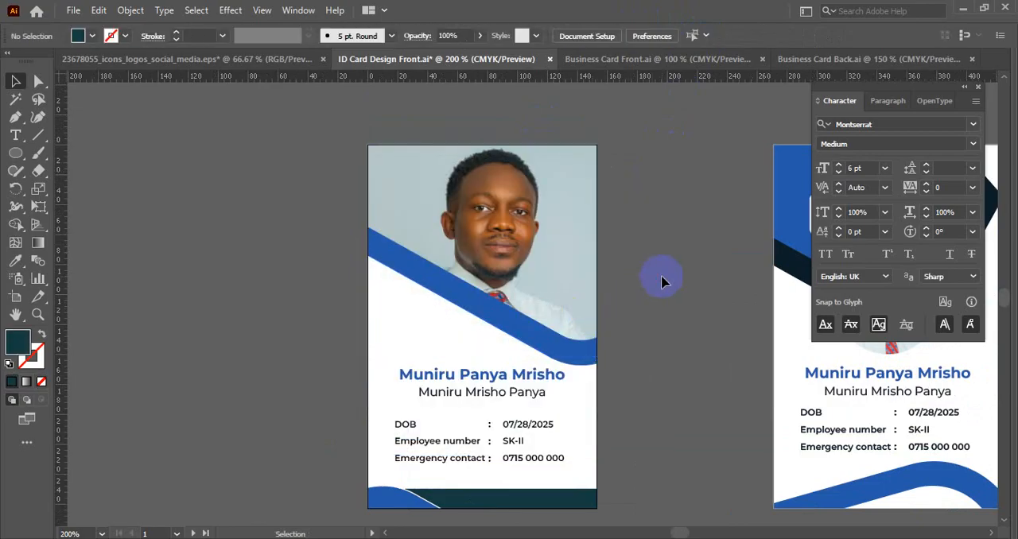
- Isolate the clip group and nudge the photo slightly lower inside the header shape
{"action": "scroll", "coordinate": [642, 262], "scroll_direction": "up", "scroll_amount": 1}
{"action": "left_click_drag", "start_coordinate": [643, 259], "coordinate": [642, 246]}
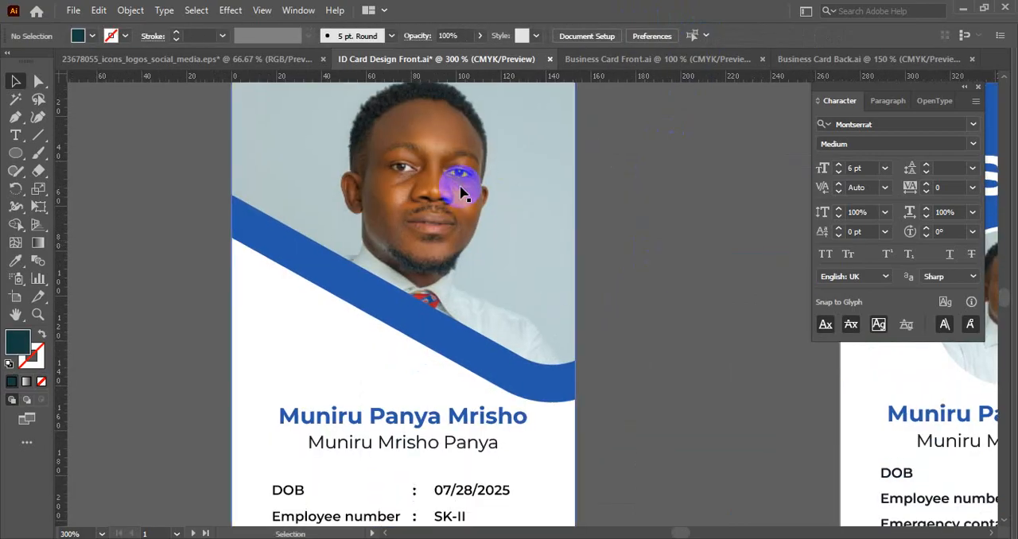
{"action": "scroll", "coordinate": [461, 187], "scroll_direction": "down", "scroll_amount": 1}
{"action": "left_click_drag", "start_coordinate": [460, 184], "coordinate": [422, 255]}
{"action": "double_click", "coordinate": [422, 255]}
{"action": "left_click", "coordinate": [421, 254]}
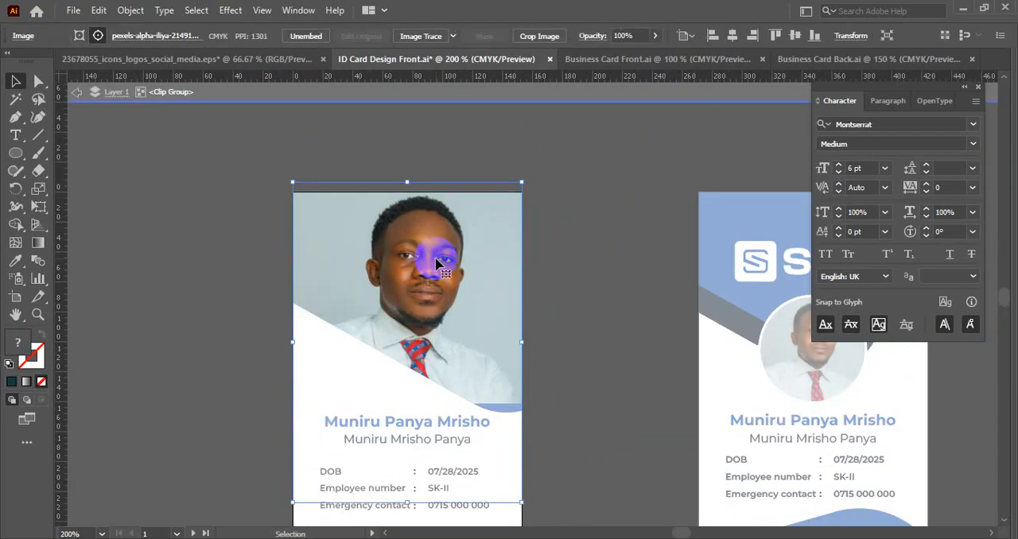
{"action": "scroll", "coordinate": [425, 257], "scroll_direction": "up", "scroll_amount": 1}
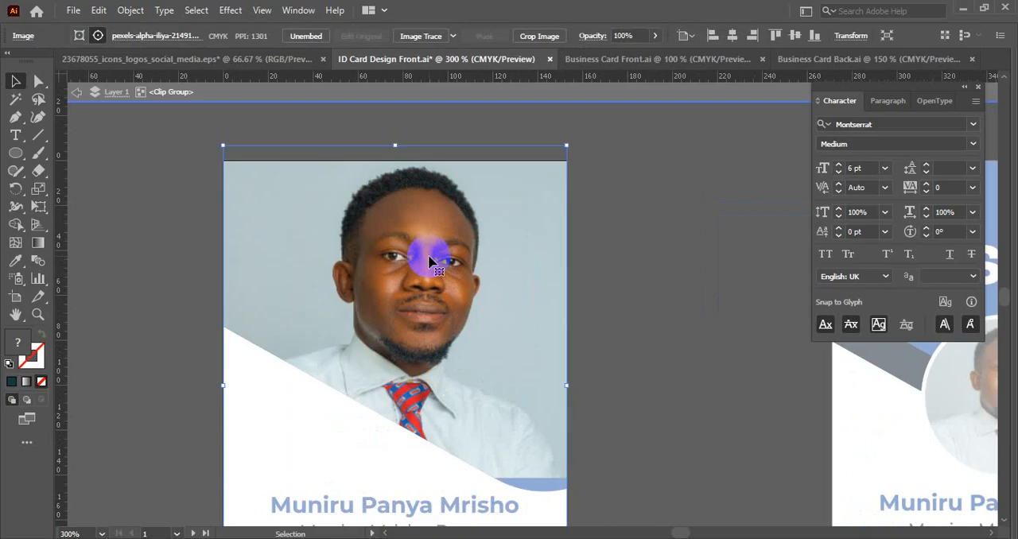
{"action": "key", "text": "Up"}
{"action": "key", "text": "Down"}
{"action": "key", "text": "Down"}
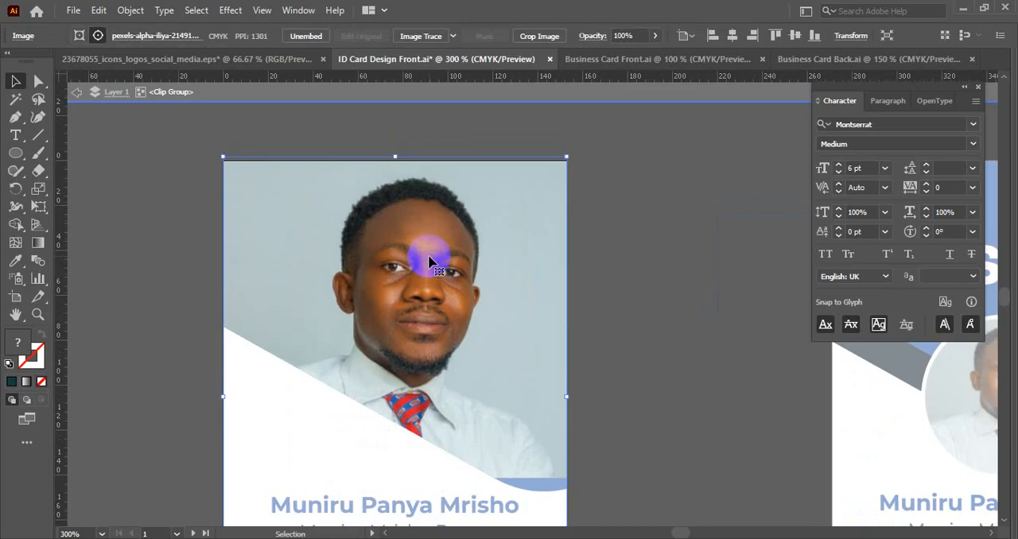
{"action": "left_click", "coordinate": [613, 258]}
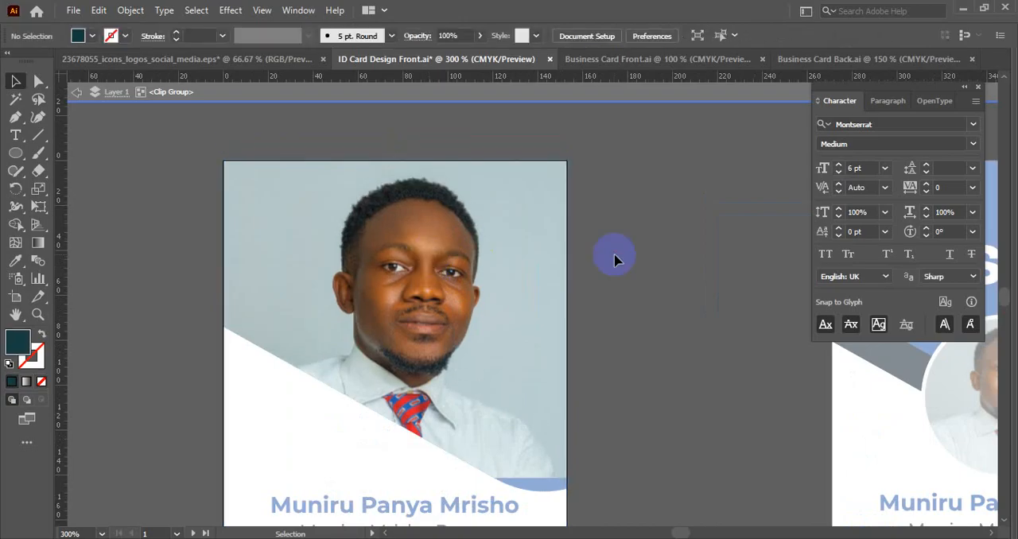
- Leave the clip group's isolation and save the ID card document
{"action": "scroll", "coordinate": [614, 259], "scroll_direction": "down", "scroll_amount": 1}
{"action": "key", "text": "F1"}
{"action": "key", "text": "Escape"}
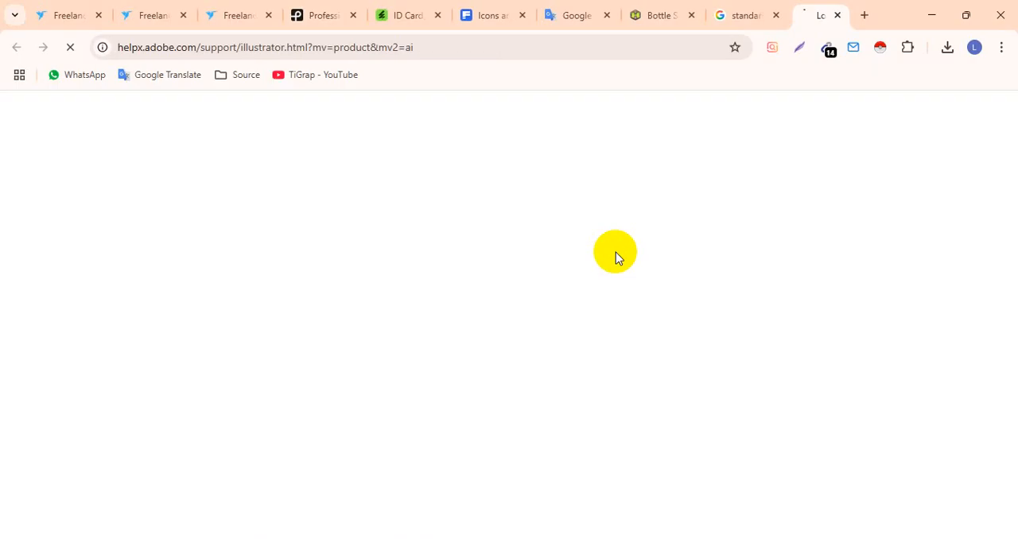
{"action": "key", "text": "alt+Tab"}
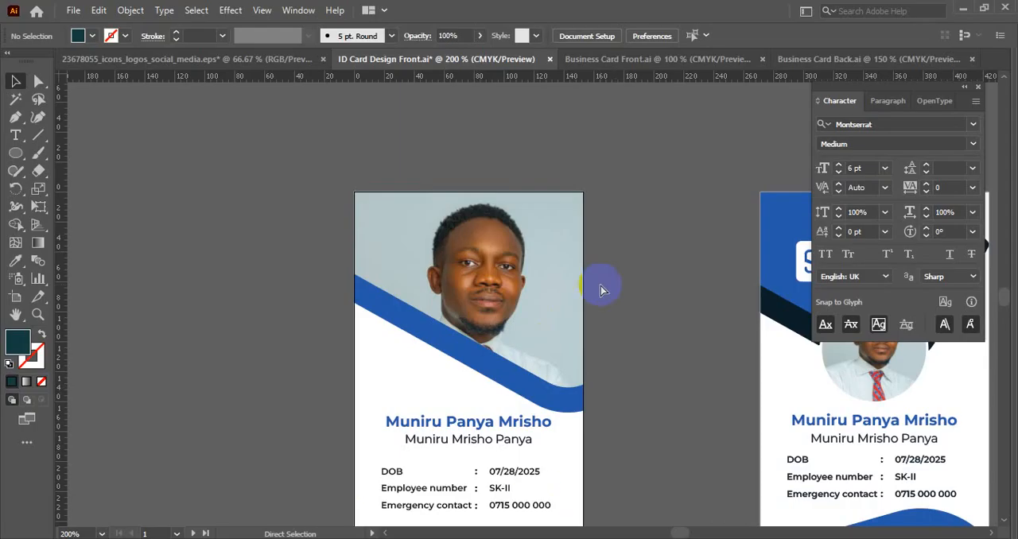
{"action": "left_click_drag", "start_coordinate": [622, 280], "coordinate": [568, 216]}
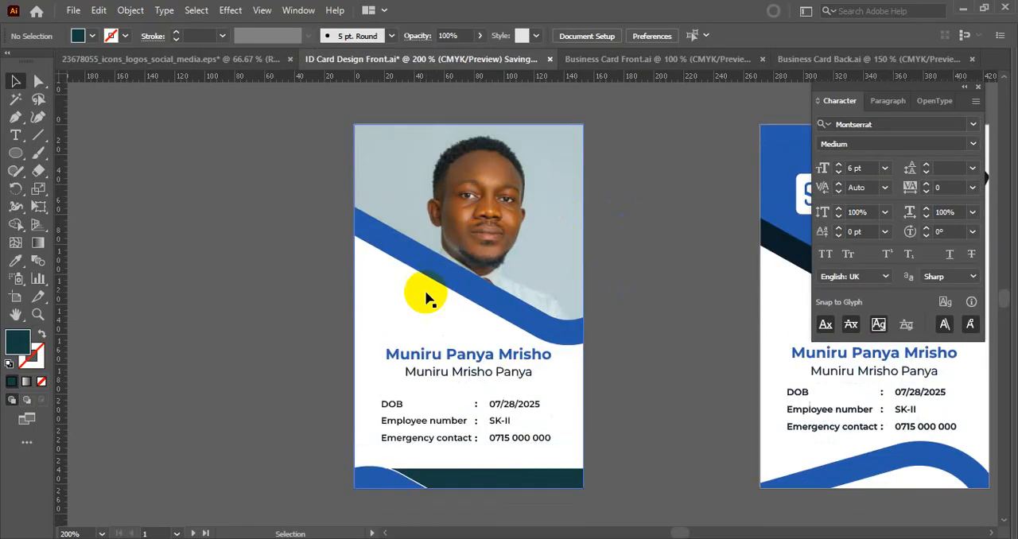
{"action": "double_click", "coordinate": [491, 214]}
{"action": "key", "text": "ctrl+s"}
- Shift the clipped photo slightly upward inside the header shape
{"action": "left_click", "coordinate": [493, 215]}
{"action": "scroll", "coordinate": [485, 211], "scroll_direction": "up", "scroll_amount": 1}
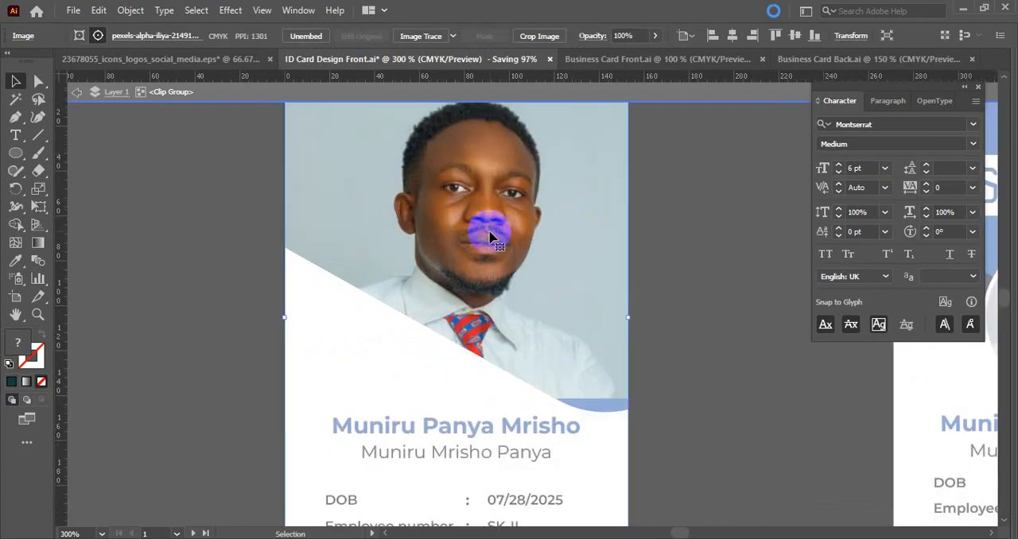
{"action": "left_click_drag", "start_coordinate": [483, 227], "coordinate": [490, 229]}
{"action": "left_click", "coordinate": [657, 261]}
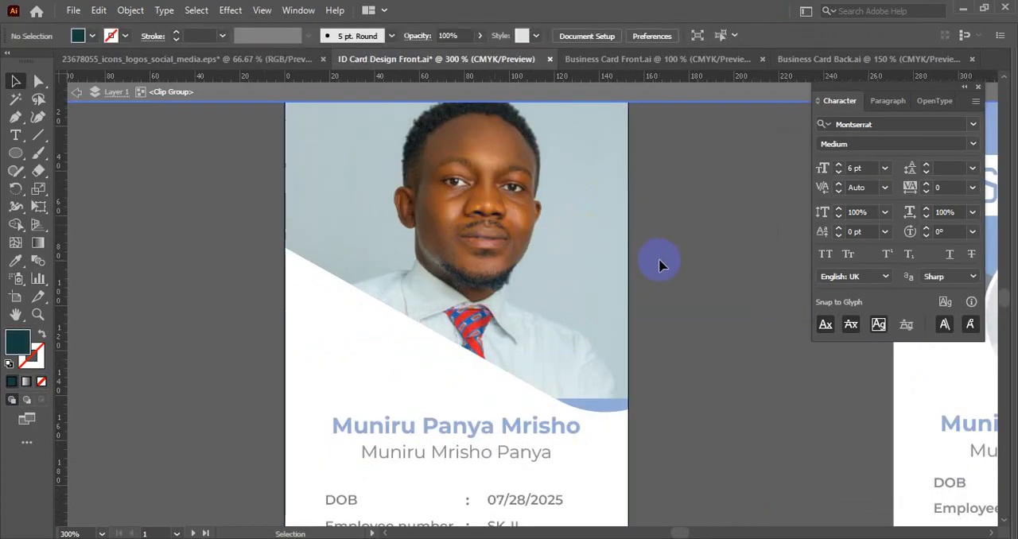
{"action": "key", "text": "Escape"}
- Examine the photo's framing within the header and against the blue band on the first card
{"action": "scroll", "coordinate": [659, 264], "scroll_direction": "down", "scroll_amount": 2}
{"action": "left_click", "coordinate": [581, 247]}
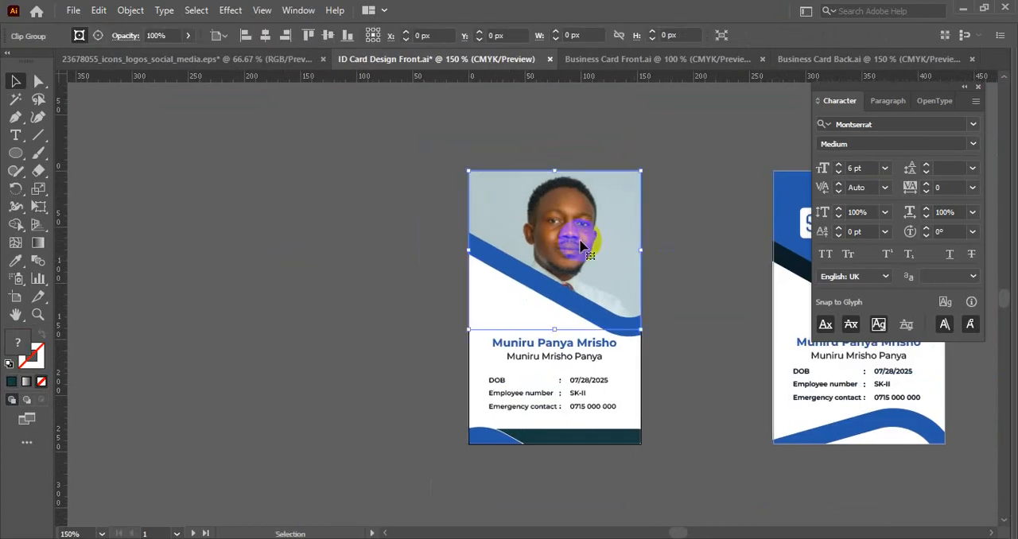
{"action": "left_click", "coordinate": [699, 318]}
{"action": "scroll", "coordinate": [680, 312], "scroll_direction": "up", "scroll_amount": 1}
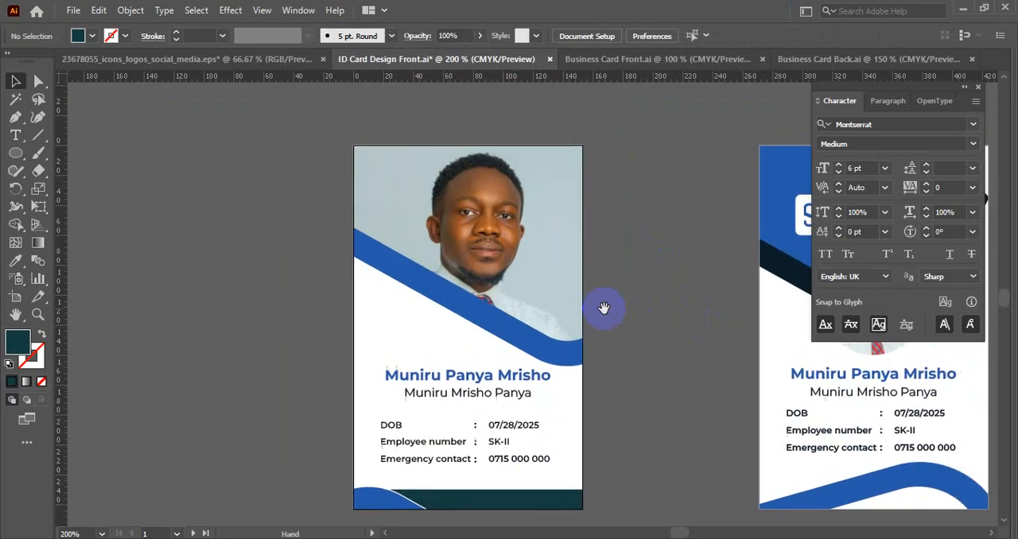
{"action": "double_click", "coordinate": [489, 233]}
{"action": "left_click", "coordinate": [501, 239]}
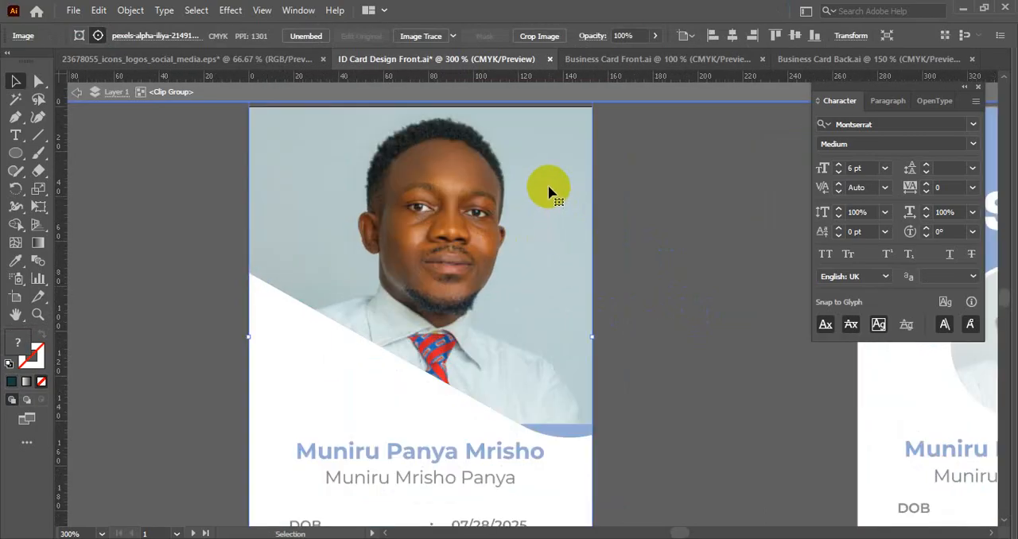
{"action": "left_click", "coordinate": [639, 255]}
{"action": "key", "text": "Escape"}
{"action": "scroll", "coordinate": [636, 256], "scroll_direction": "up", "scroll_amount": 1}
{"action": "scroll", "coordinate": [636, 256], "scroll_direction": "down", "scroll_amount": 1}
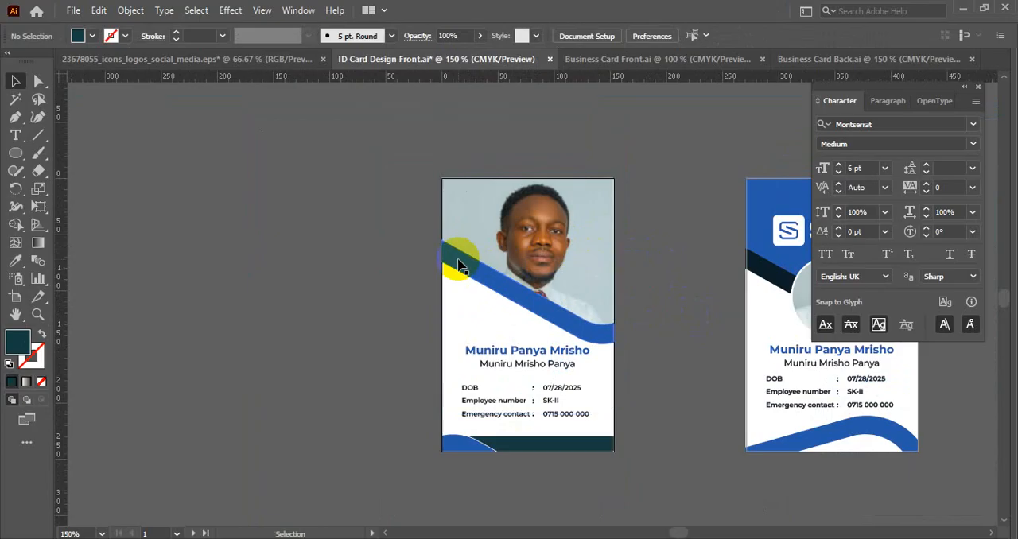
- Undo the recent position changes of the photo inside the clip group
{"action": "left_click_drag", "start_coordinate": [342, 258], "coordinate": [452, 259]}
{"action": "key", "text": "ctrl+z"}
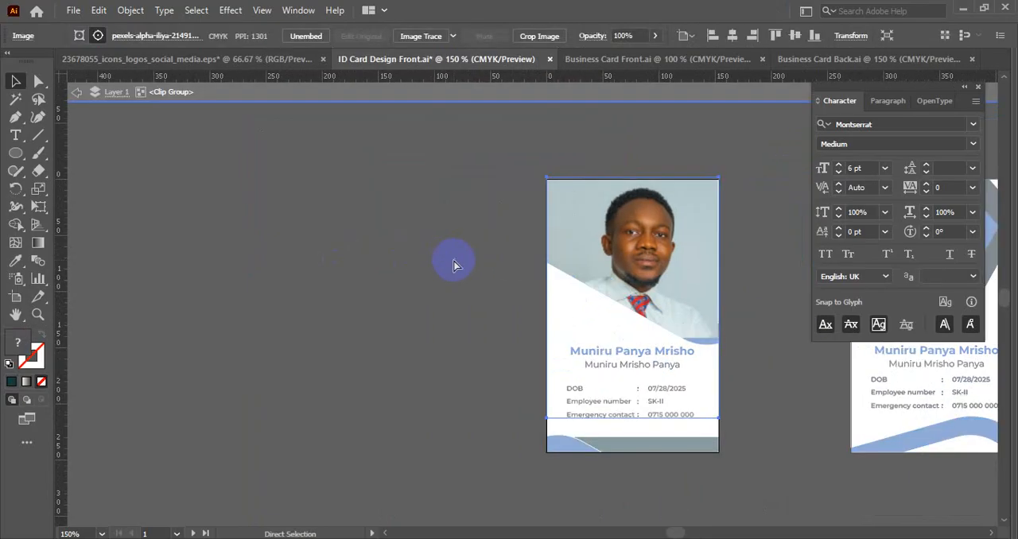
{"action": "key", "text": "ctrl+z"}
{"action": "key", "text": "ctrl+z"}
{"action": "key", "text": "ctrl+z"}
{"action": "key", "text": "ctrl+z"}
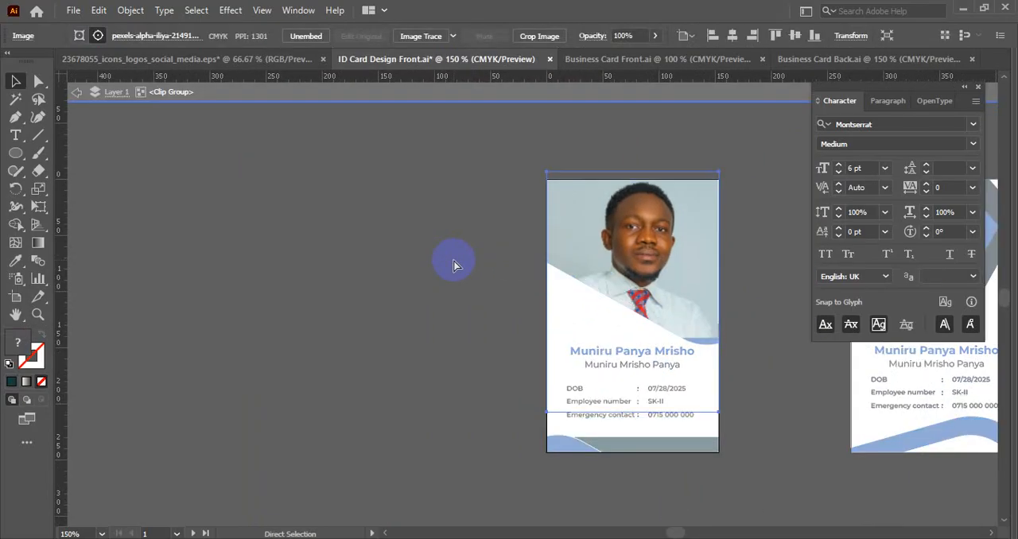
- Undo the photo's clipping into the header shape and move the photo onto the empty canvas beside the cards
{"action": "key", "text": "ctrl+z"}
{"action": "key", "text": "ctrl+z"}
{"action": "key", "text": "ctrl+z"}
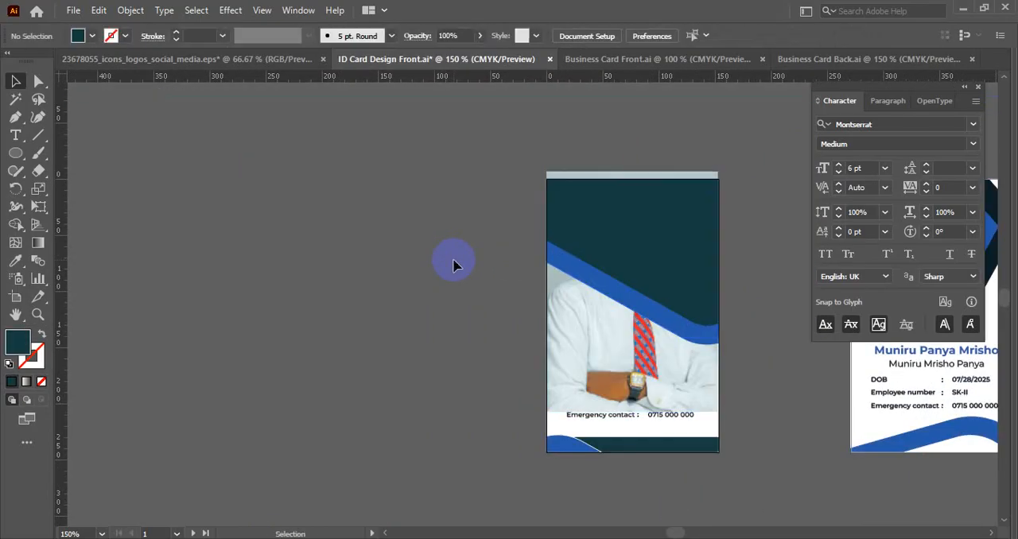
{"action": "scroll", "coordinate": [453, 262], "scroll_direction": "down", "scroll_amount": 1}
{"action": "scroll", "coordinate": [477, 256], "scroll_direction": "left", "scroll_amount": 1}
{"action": "left_click_drag", "start_coordinate": [574, 312], "coordinate": [129, 326]}
- Show the guides and unlock all locked objects in the ID card document
{"action": "right_click", "coordinate": [286, 217]}
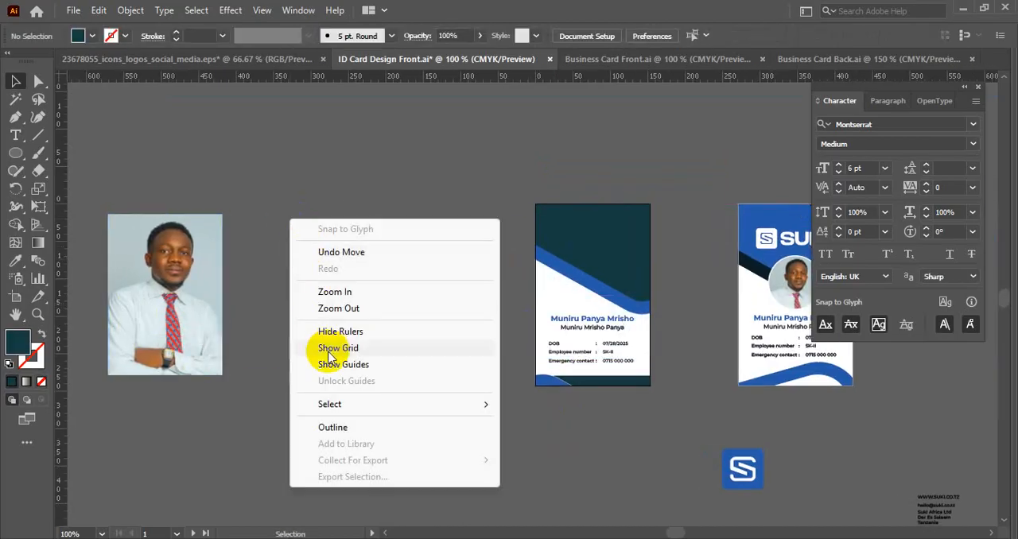
{"action": "left_click", "coordinate": [350, 360]}
{"action": "right_click", "coordinate": [319, 329]}
{"action": "left_click", "coordinate": [357, 422]}
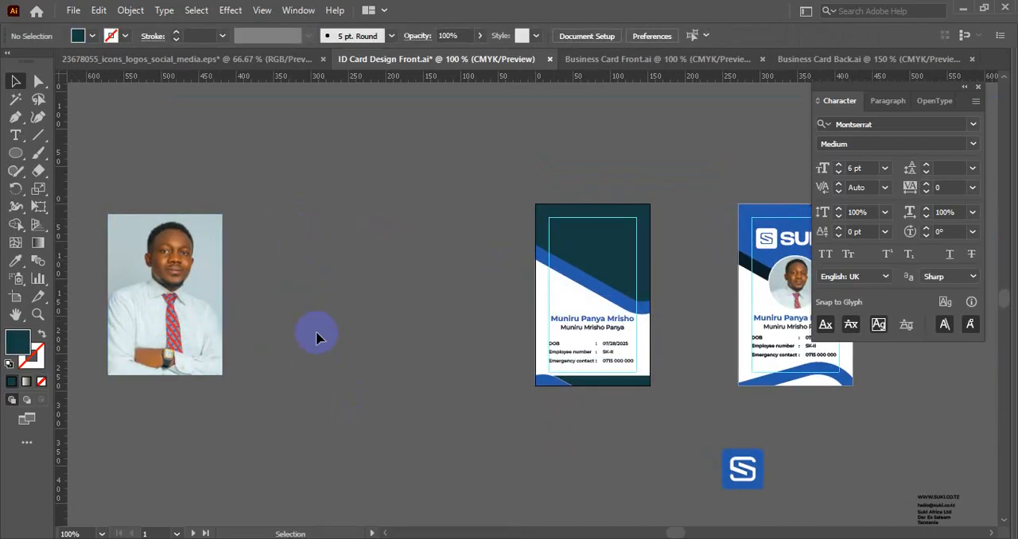
{"action": "key", "text": "ctrl+alt+2"}
{"action": "left_click", "coordinate": [317, 306]}
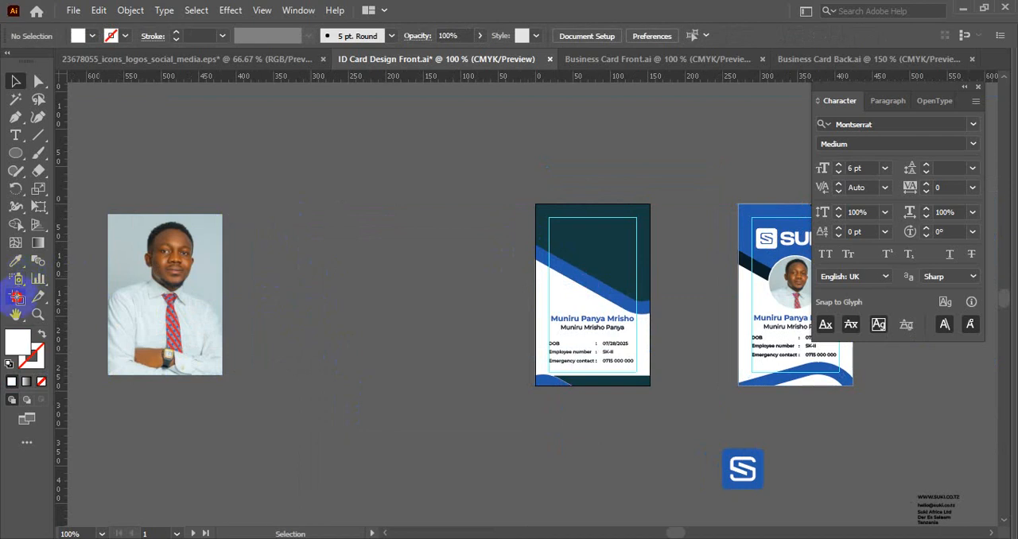
- Duplicate the dark teal card's artboard with its artwork into the empty space between the photo and that card
{"action": "left_click", "coordinate": [17, 297]}
{"action": "left_click_drag", "start_coordinate": [636, 330], "coordinate": [453, 326]}
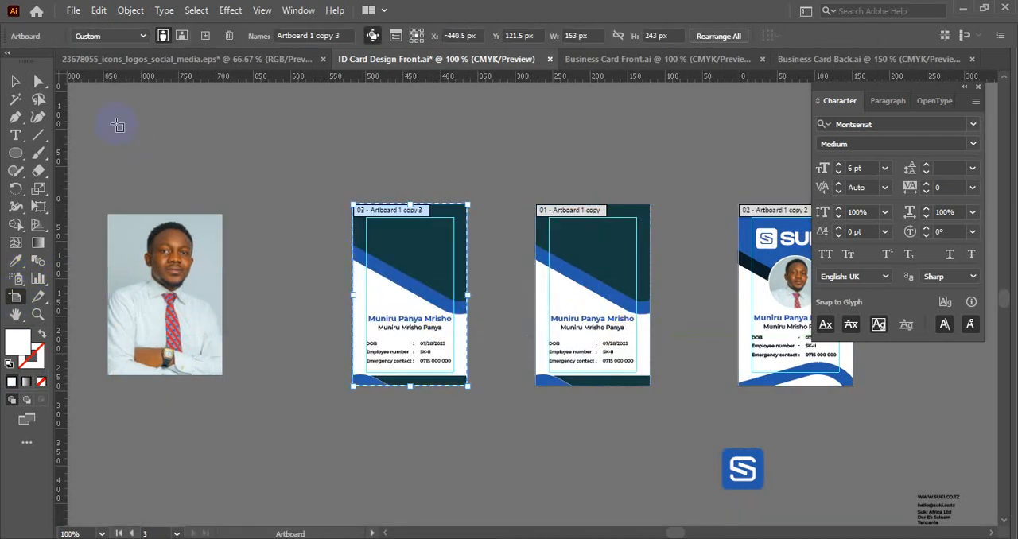
{"action": "left_click", "coordinate": [16, 84]}
{"action": "scroll", "coordinate": [315, 215], "scroll_direction": "up", "scroll_amount": 1}
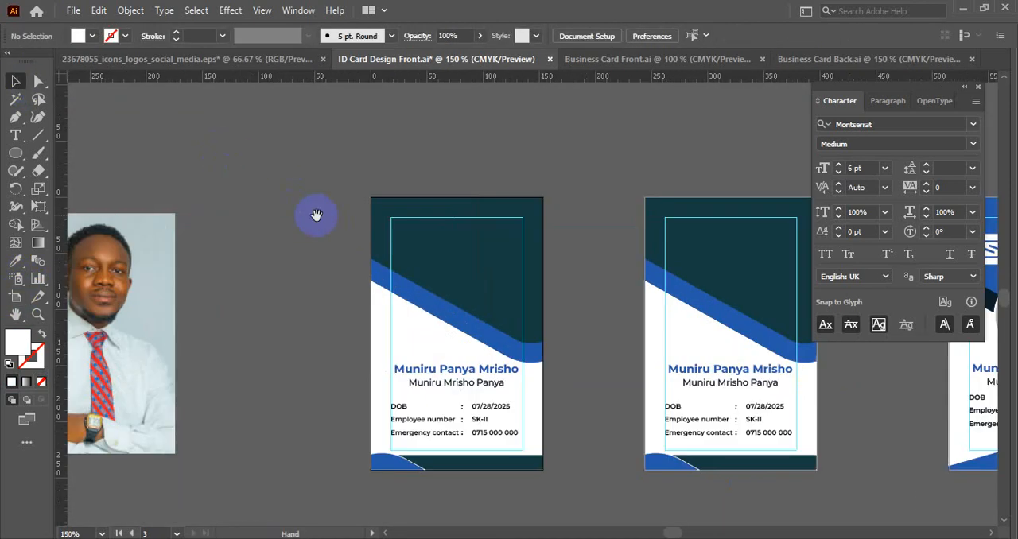
- Draw a white circle over the blue band on the duplicated card and centre it horizontally on the artboard
{"action": "left_click_drag", "start_coordinate": [316, 216], "coordinate": [264, 202]}
{"action": "scroll", "coordinate": [547, 261], "scroll_direction": "down", "scroll_amount": 1}
{"action": "left_click_drag", "start_coordinate": [547, 261], "coordinate": [469, 256]}
{"action": "left_click", "coordinate": [751, 286]}
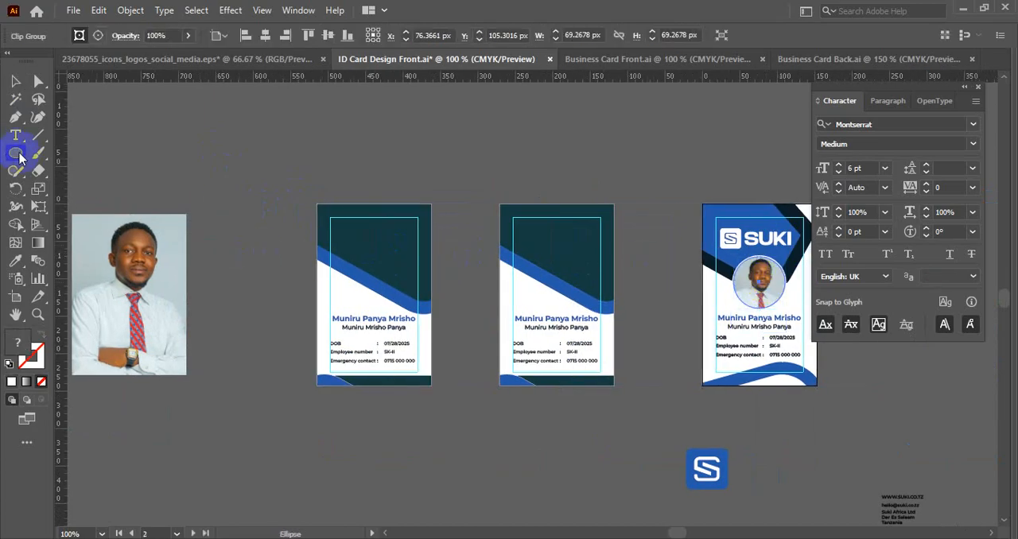
{"action": "scroll", "coordinate": [412, 301], "scroll_direction": "up", "scroll_amount": 1}
{"action": "left_click_drag", "start_coordinate": [360, 273], "coordinate": [380, 326]}
{"action": "left_click", "coordinate": [15, 80]}
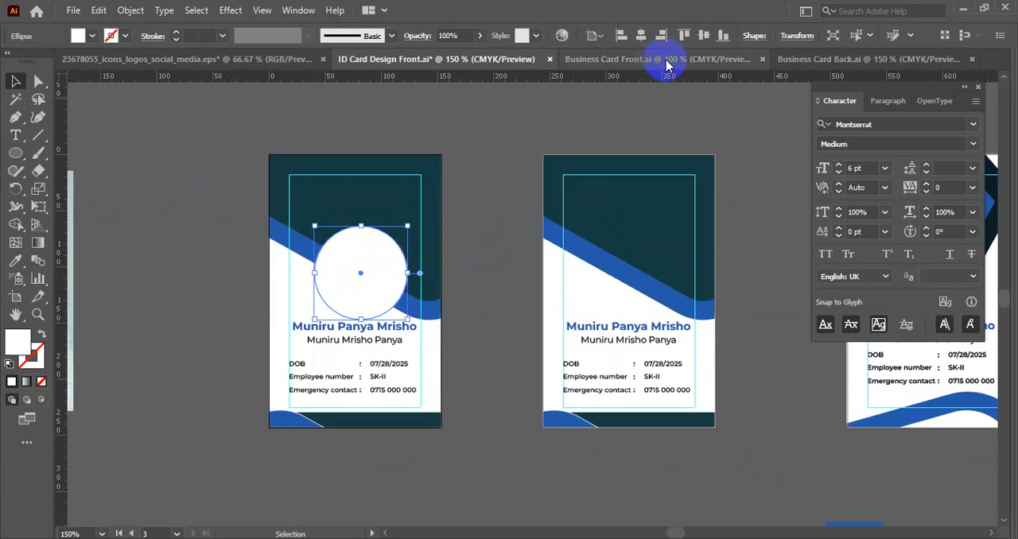
{"action": "left_click", "coordinate": [640, 35]}
{"action": "left_click", "coordinate": [476, 274]}
- Shrink the white circle slightly so it leaves a gap above the employee name
{"action": "scroll", "coordinate": [477, 283], "scroll_direction": "up", "scroll_amount": 1}
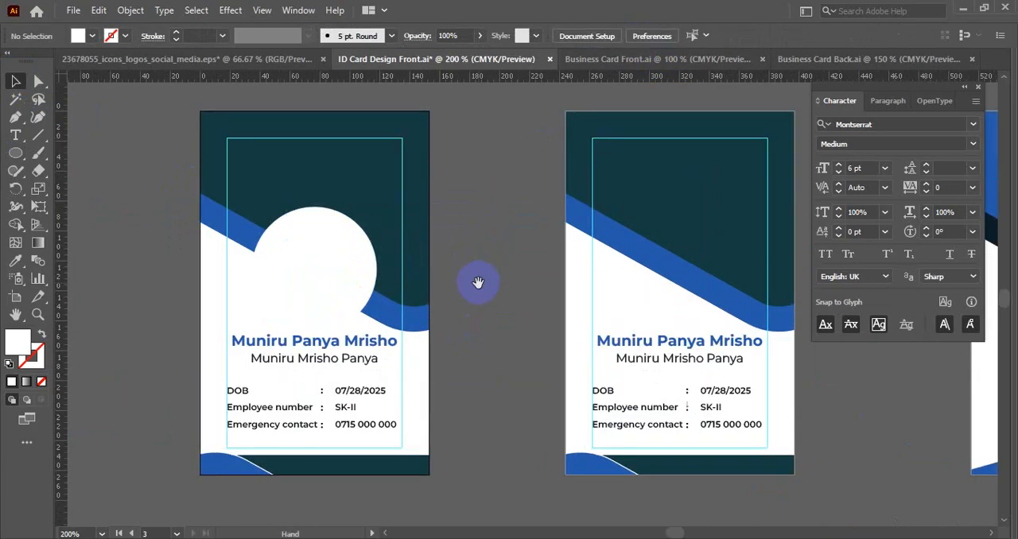
{"action": "left_click_drag", "start_coordinate": [360, 261], "coordinate": [454, 283]}
{"action": "left_click", "coordinate": [407, 274]}
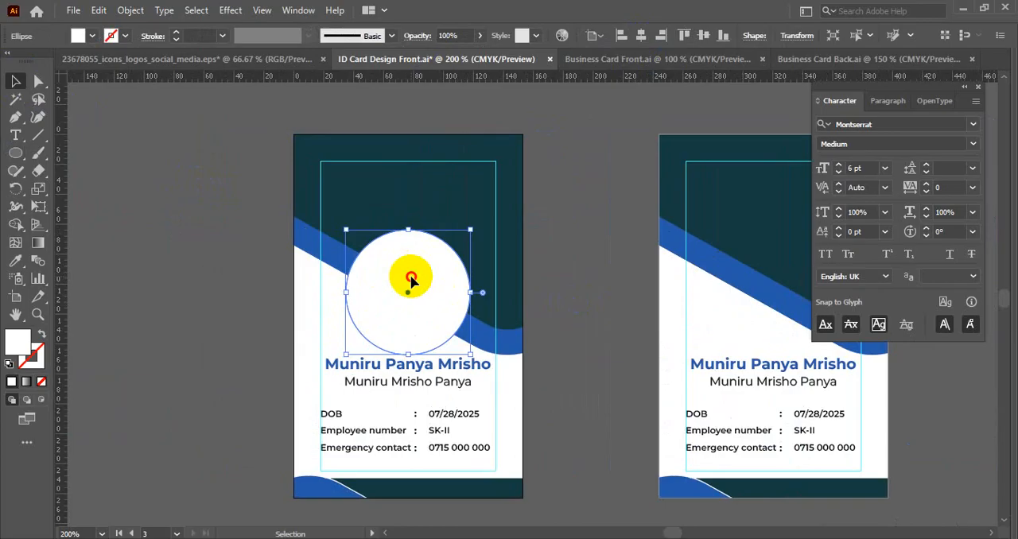
{"action": "left_click_drag", "start_coordinate": [412, 278], "coordinate": [410, 236]}
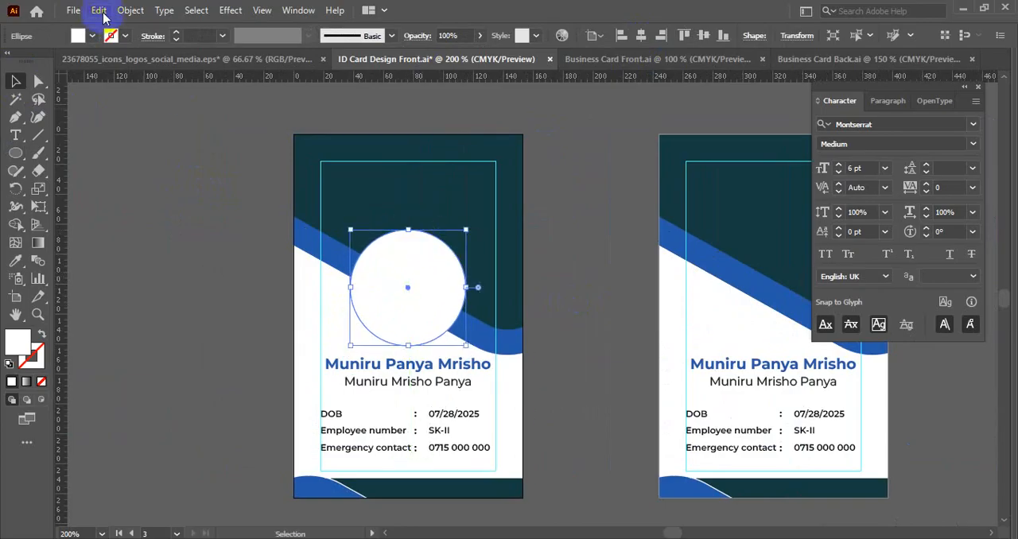
- Create a slightly larger concentric copy of the white circle with Offset Path
{"action": "left_click", "coordinate": [131, 11]}
{"action": "mouse_move", "coordinate": [199, 369]}
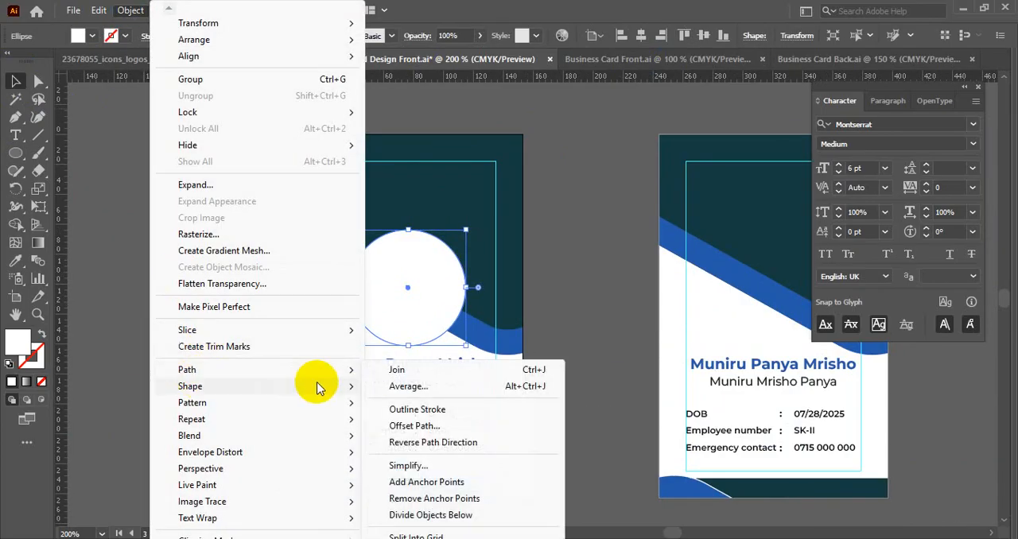
{"action": "left_click", "coordinate": [409, 427]}
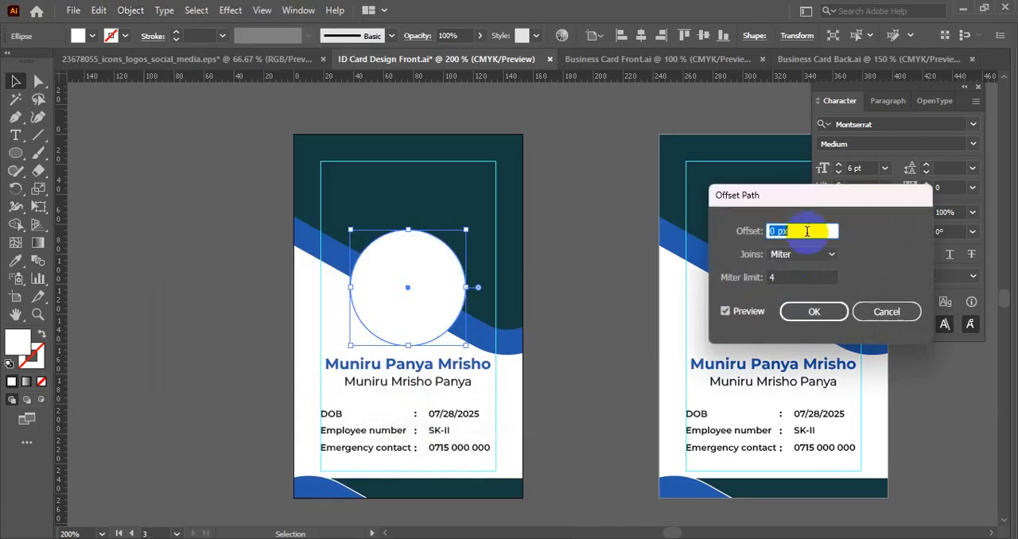
{"action": "left_click", "coordinate": [799, 310]}
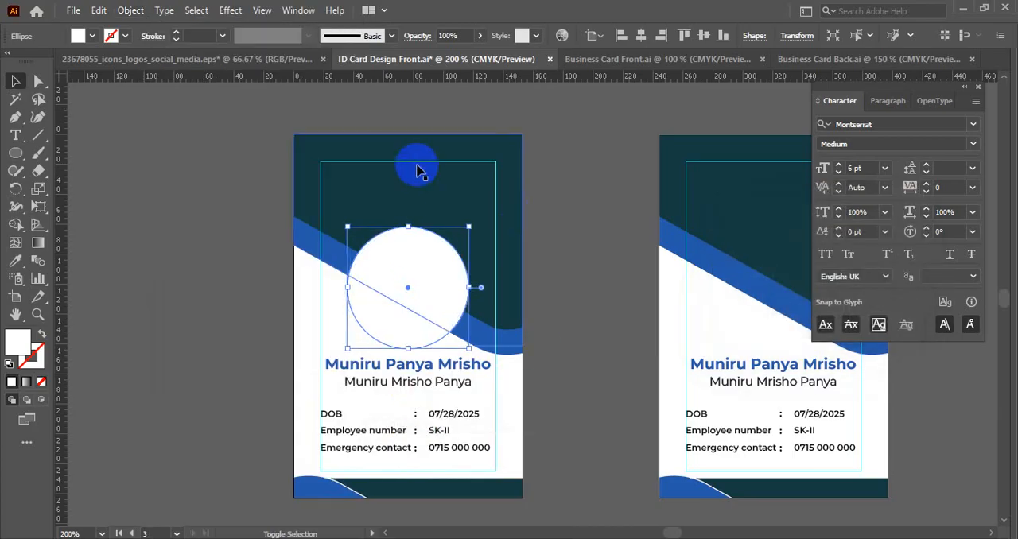
- Try to cut the offset circle out of the dark header and blue band with Shape Builder
{"action": "left_click", "coordinate": [416, 164]}
{"action": "left_click", "coordinate": [17, 225]}
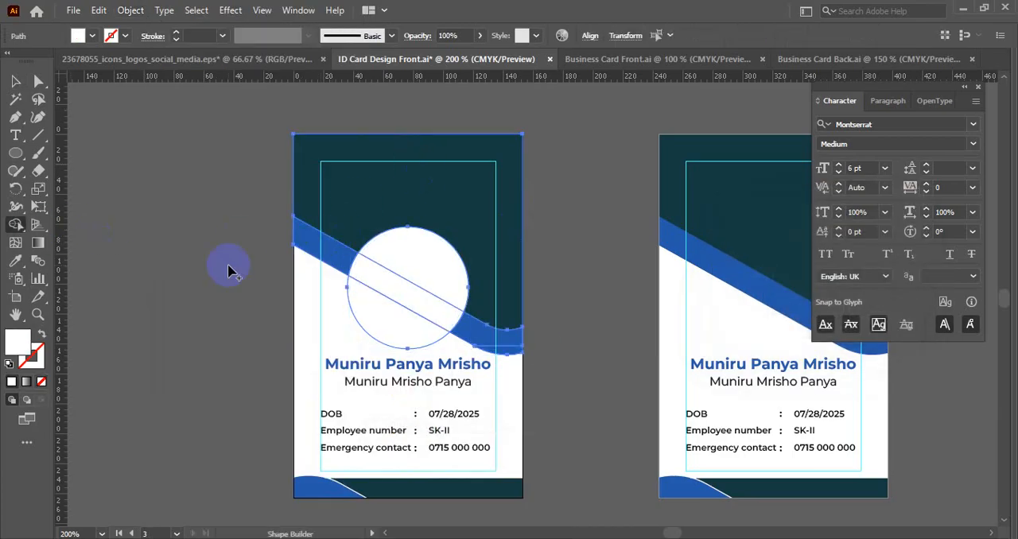
{"action": "left_click_drag", "start_coordinate": [400, 318], "coordinate": [427, 261]}
{"action": "key", "text": "v"}
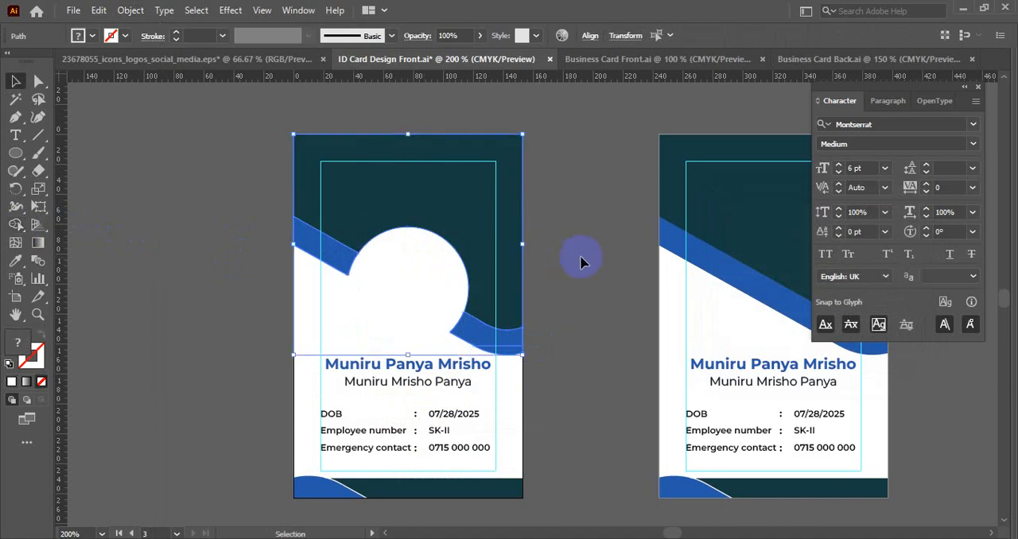
{"action": "left_click", "coordinate": [581, 259]}
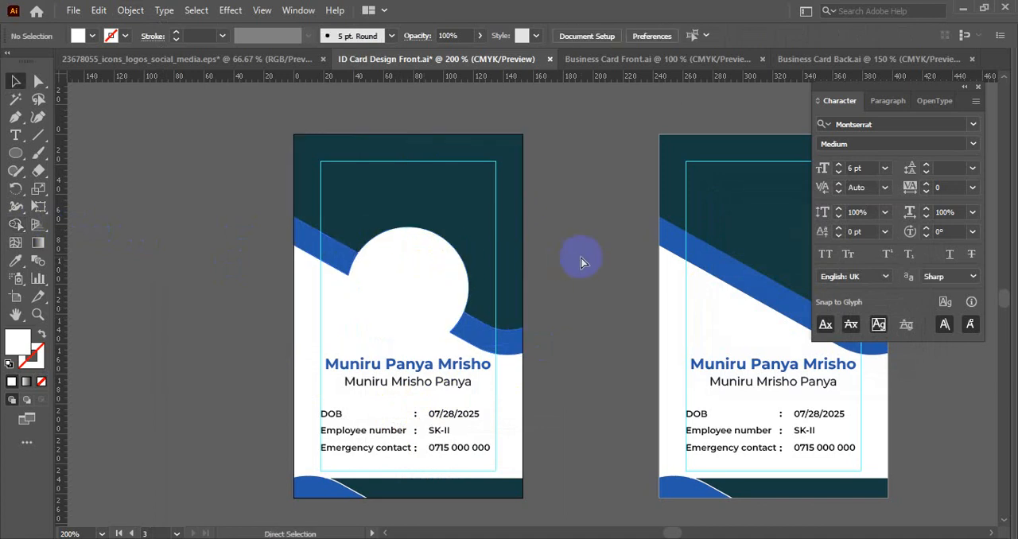
- Lock the inner circle and the white card background, leaving the offset circle and header shapes selectable
{"action": "left_click", "coordinate": [450, 266]}
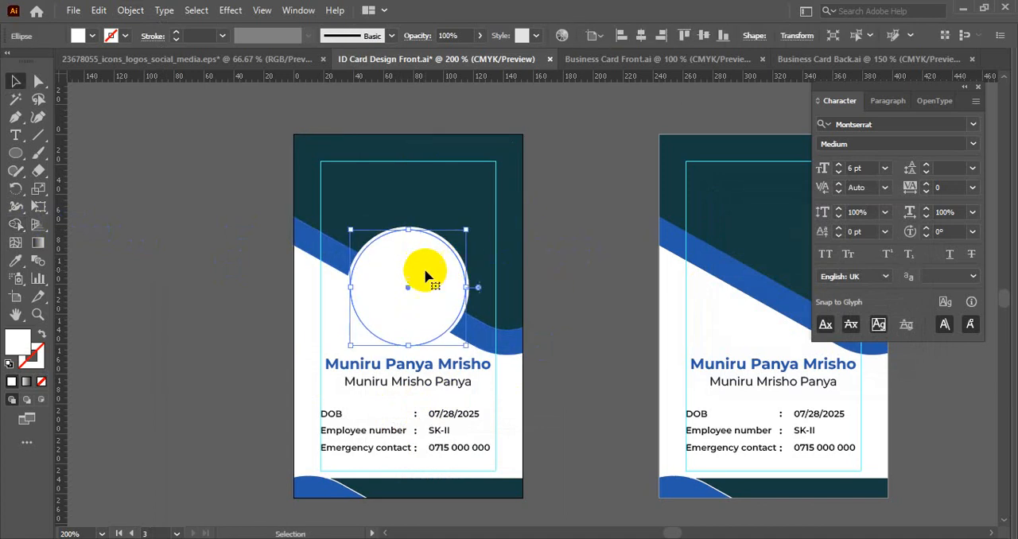
{"action": "left_click", "coordinate": [426, 272]}
{"action": "key", "text": "ctrl+x"}
{"action": "left_click", "coordinate": [375, 275]}
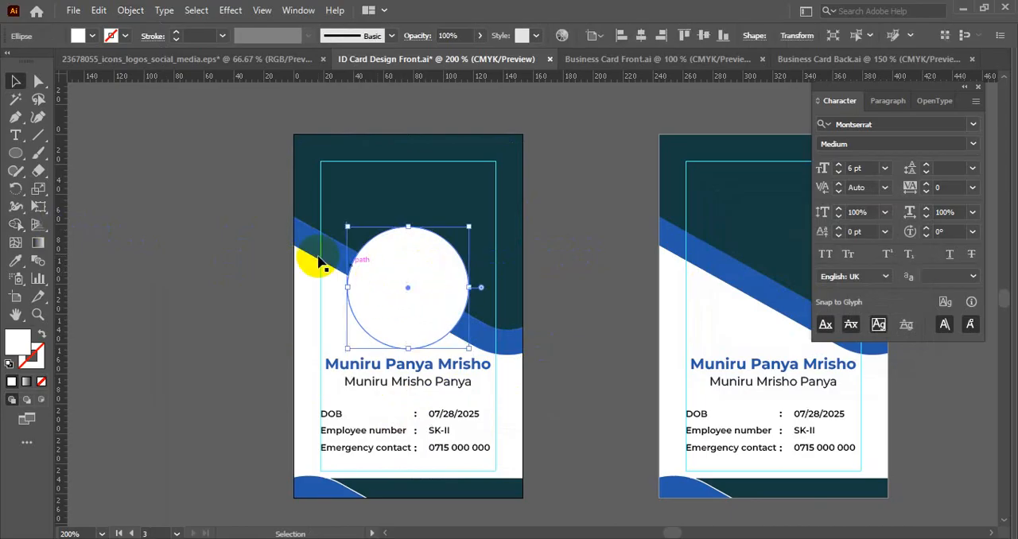
{"action": "left_click_drag", "start_coordinate": [387, 263], "coordinate": [397, 266]}
{"action": "left_click", "coordinate": [292, 283]}
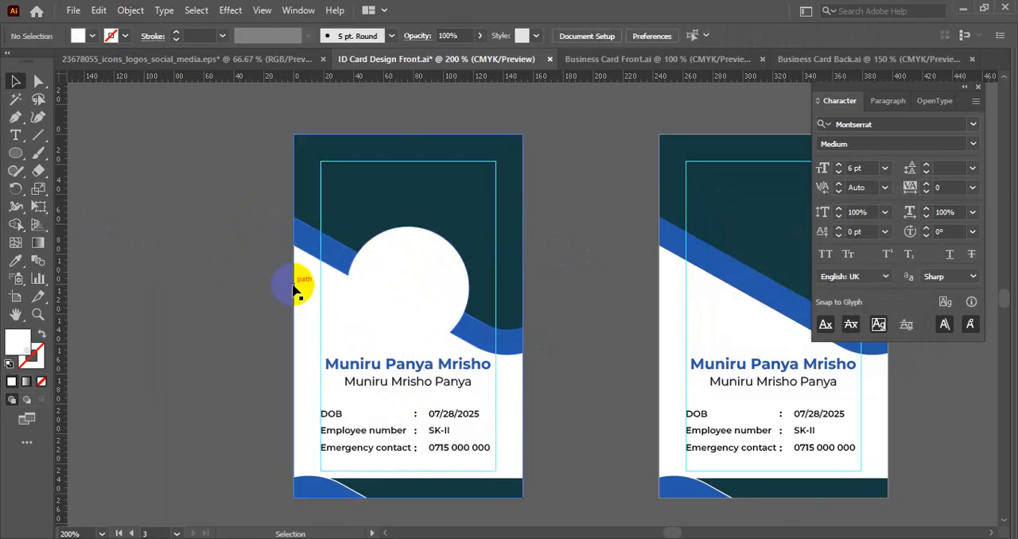
{"action": "left_click", "coordinate": [199, 249]}
{"action": "right_click", "coordinate": [199, 249]}
{"action": "left_click", "coordinate": [238, 410]}
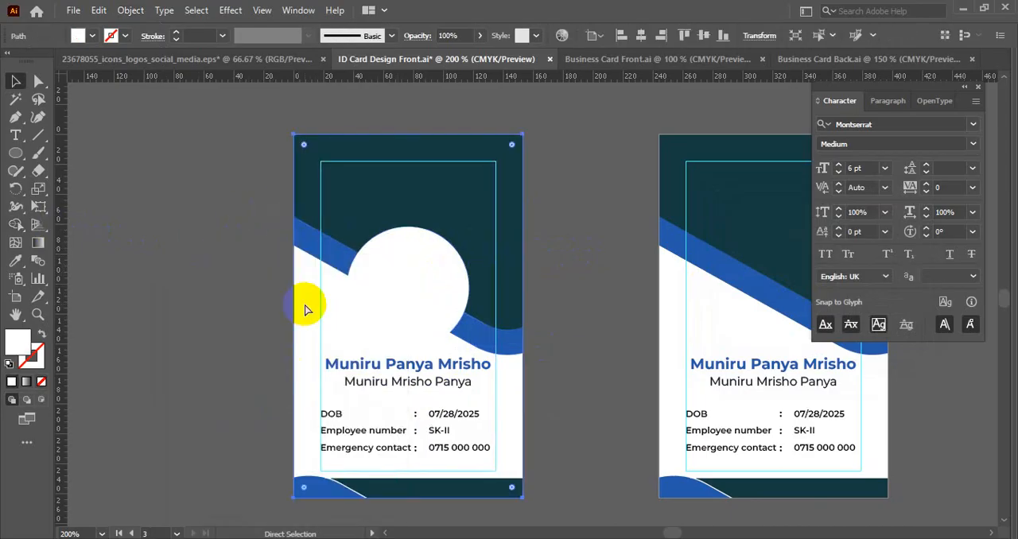
- Cut the offset circle out of the dark teal header shape and the blue band with Shape Builder
{"action": "left_click_drag", "start_coordinate": [525, 295], "coordinate": [127, 229]}
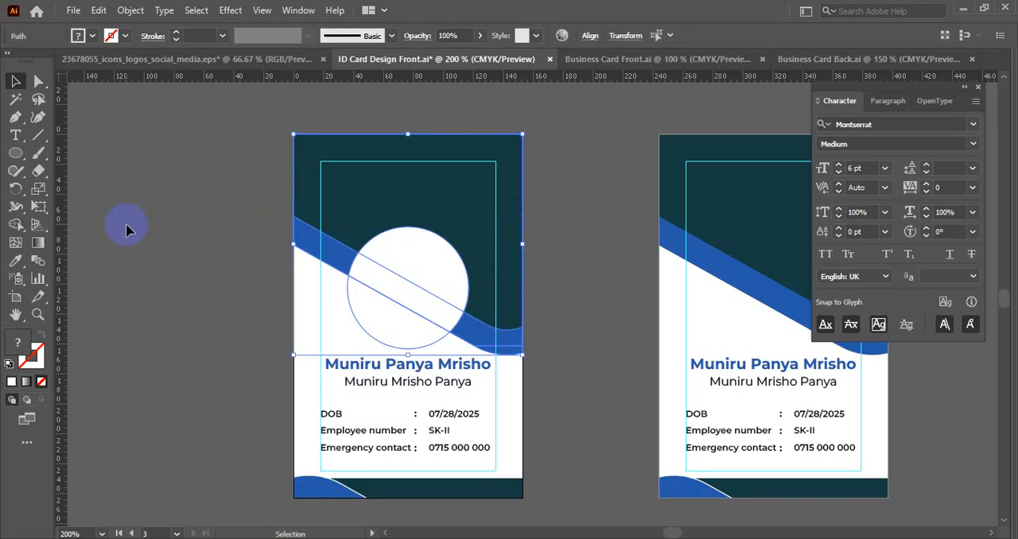
{"action": "left_click", "coordinate": [15, 225]}
{"action": "mouse_move", "coordinate": [402, 248]}
{"action": "left_mouse_down"}
{"action": "mouse_move", "coordinate": [413, 283]}
{"action": "mouse_move", "coordinate": [401, 316]}
{"action": "left_mouse_up"}
{"action": "key", "text": "v"}
{"action": "left_click", "coordinate": [561, 309]}
{"action": "left_click", "coordinate": [512, 339]}
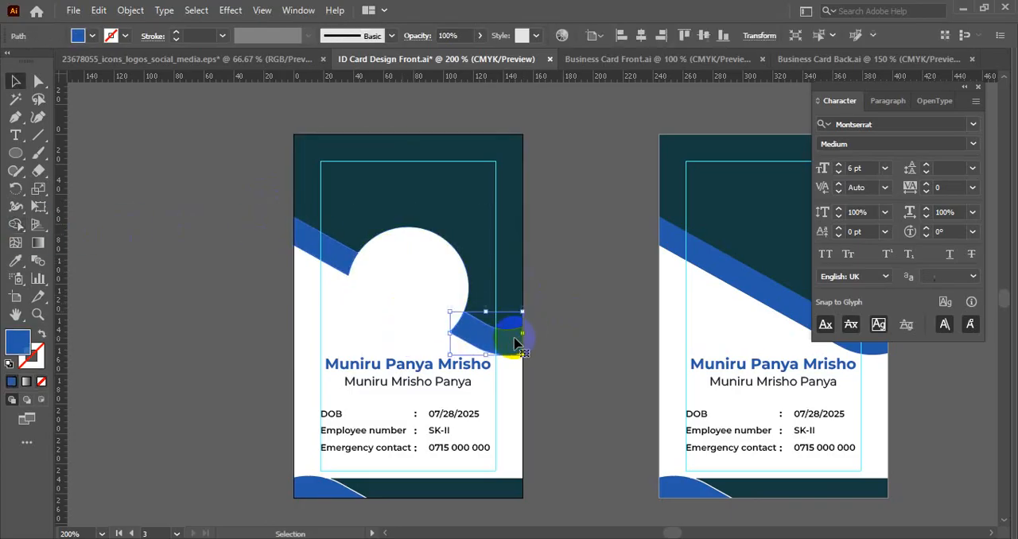
{"action": "left_click", "coordinate": [559, 303]}
{"action": "left_click", "coordinate": [375, 241]}
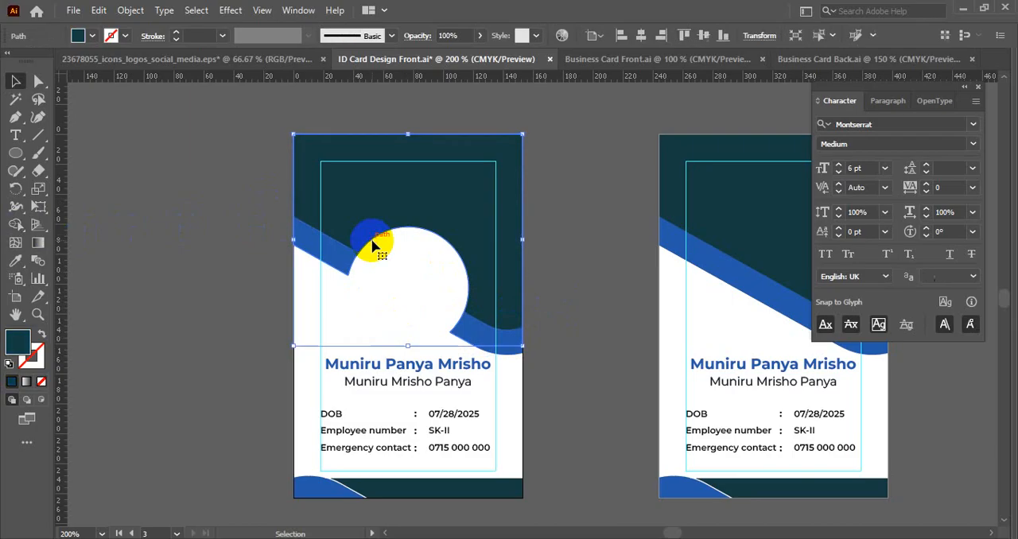
{"action": "scroll", "coordinate": [375, 284], "scroll_direction": "up", "scroll_amount": 2}
{"action": "left_click", "coordinate": [193, 264]}
- Unlock the inner circle and fill it with the dark teal sampled from the header using the Eyedropper
{"action": "scroll", "coordinate": [192, 264], "scroll_direction": "down", "scroll_amount": 2}
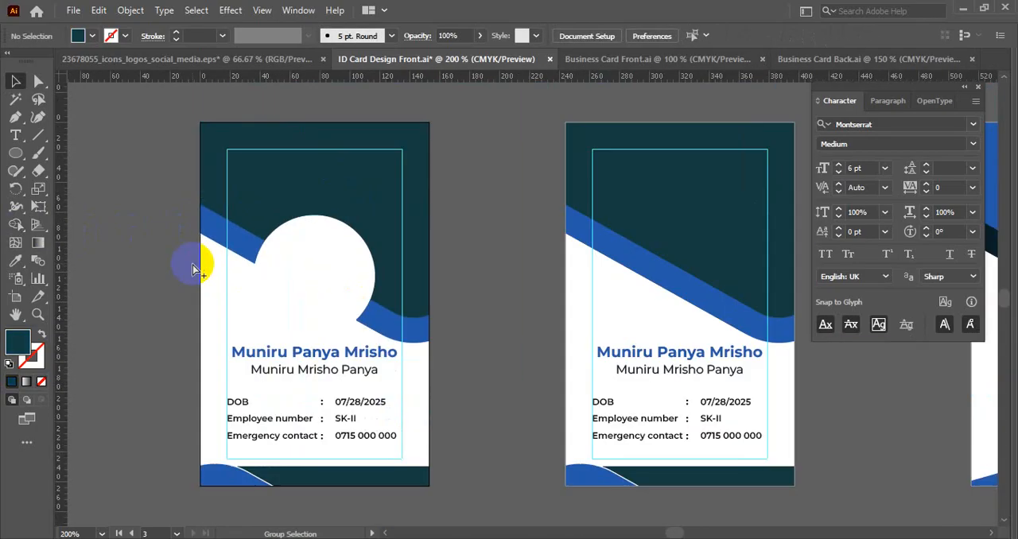
{"action": "left_click", "coordinate": [299, 273]}
{"action": "left_click", "coordinate": [464, 276]}
{"action": "left_click", "coordinate": [298, 273]}
{"action": "key", "text": "i"}
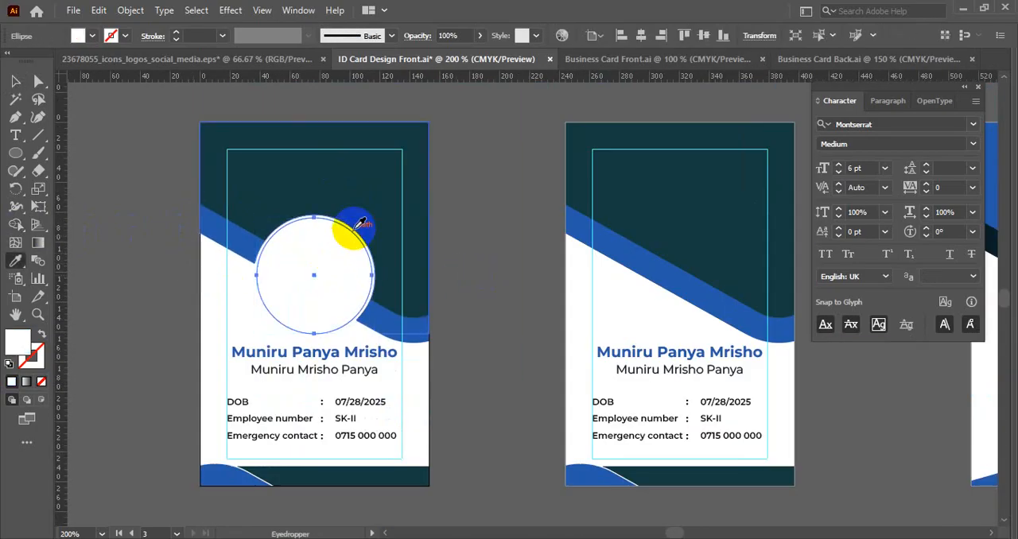
{"action": "left_click", "coordinate": [369, 184]}
{"action": "key", "text": "v"}
{"action": "left_click", "coordinate": [481, 208]}
{"action": "key", "text": "space"}
{"action": "left_click_drag", "start_coordinate": [483, 238], "coordinate": [577, 236]}
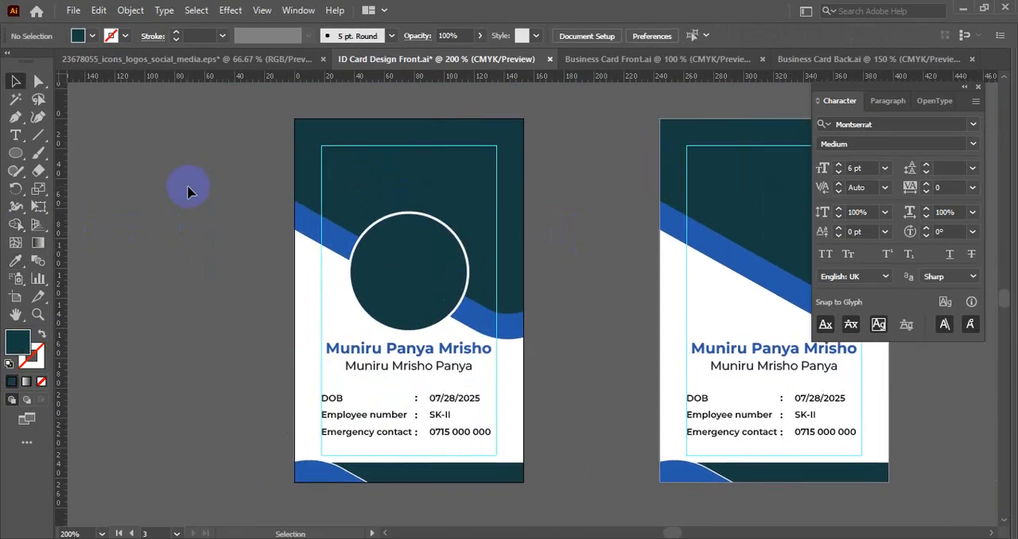
- Examine the duplicated card's circular portrait frame alongside the other card designs
{"action": "scroll", "coordinate": [224, 188], "scroll_direction": "down", "scroll_amount": 3}
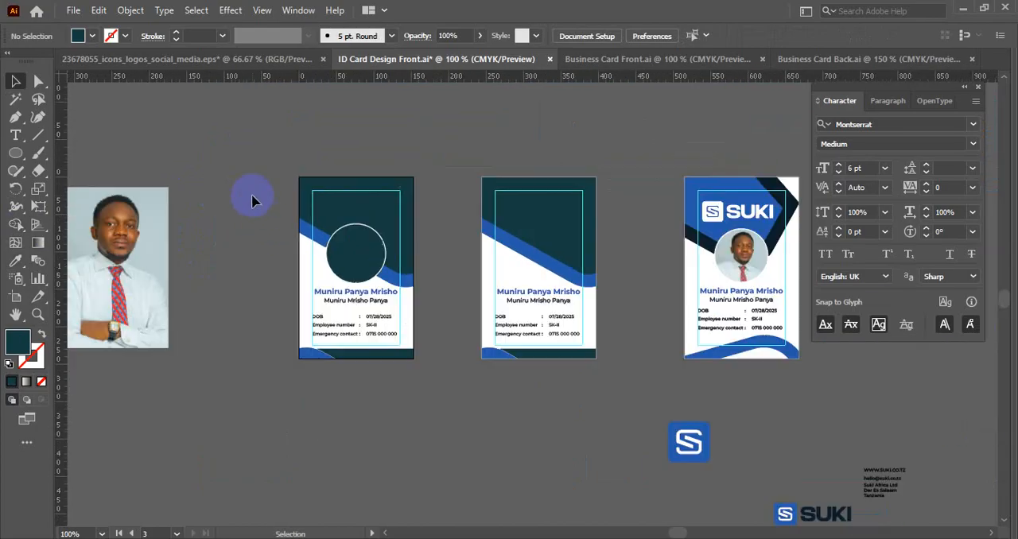
{"action": "scroll", "coordinate": [473, 206], "scroll_direction": "up", "scroll_amount": 3}
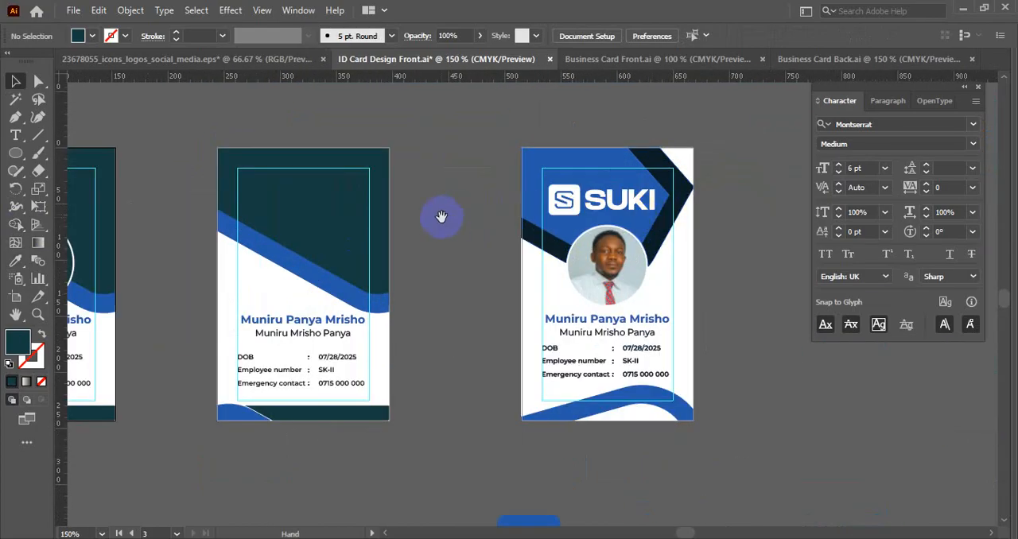
{"action": "key", "text": "space"}
{"action": "left_click_drag", "start_coordinate": [438, 215], "coordinate": [673, 249]}
{"action": "scroll", "coordinate": [270, 274], "scroll_direction": "up", "scroll_amount": 1}
{"action": "key", "text": "space"}
{"action": "left_click_drag", "start_coordinate": [287, 265], "coordinate": [429, 268]}
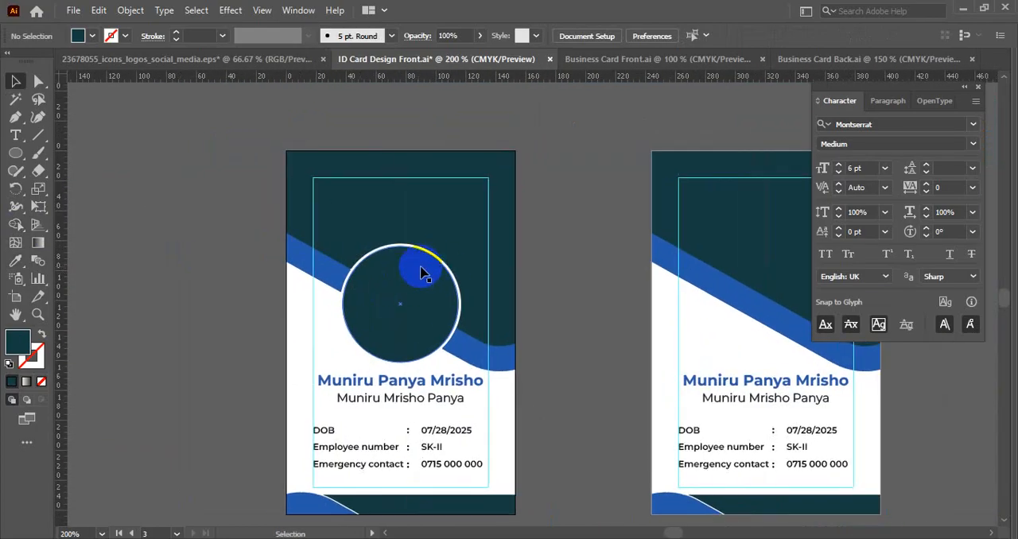
- Place the white SUKI logo from the blue card into the new card's header, centred above the circle
{"action": "scroll", "coordinate": [353, 227], "scroll_direction": "down", "scroll_amount": 1}
{"action": "scroll", "coordinate": [493, 265], "scroll_direction": "down", "scroll_amount": 2}
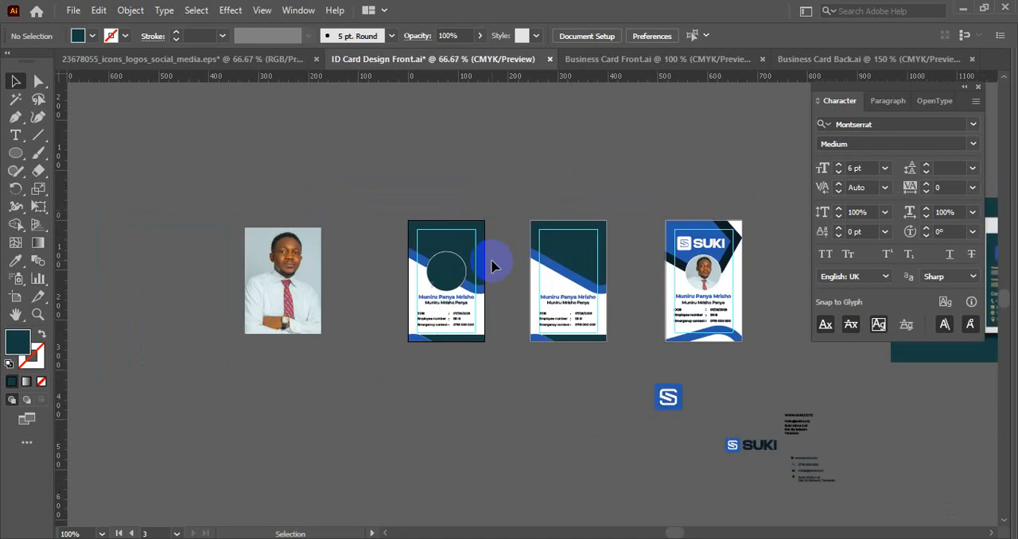
{"action": "left_click", "coordinate": [710, 247]}
{"action": "scroll", "coordinate": [710, 248], "scroll_direction": "up", "scroll_amount": 3}
{"action": "left_click_drag", "start_coordinate": [704, 249], "coordinate": [321, 266]}
{"action": "scroll", "coordinate": [676, 246], "scroll_direction": "down", "scroll_amount": 1}
{"action": "left_click", "coordinate": [396, 213]}
{"action": "scroll", "coordinate": [322, 232], "scroll_direction": "up", "scroll_amount": 2}
{"action": "left_click", "coordinate": [308, 260]}
{"action": "scroll", "coordinate": [306, 209], "scroll_direction": "up", "scroll_amount": 2}
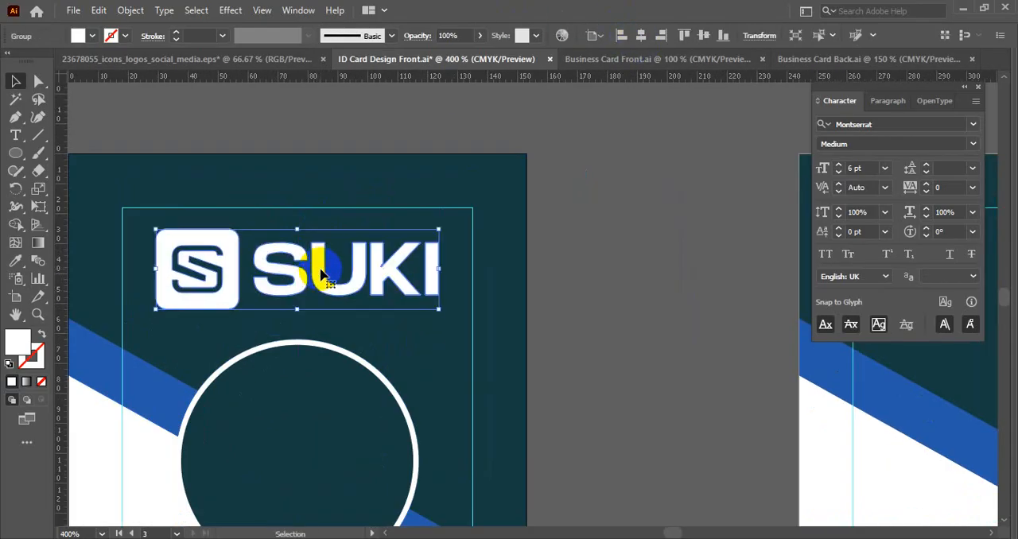
- Try recolouring the SUKI logo with the band's blue using the Eyedropper, and undo the colour change
{"action": "scroll", "coordinate": [322, 269], "scroll_direction": "down", "scroll_amount": 1}
{"action": "key", "text": "i"}
{"action": "left_click", "coordinate": [179, 344]}
{"action": "key", "text": "v"}
{"action": "left_click", "coordinate": [534, 303]}
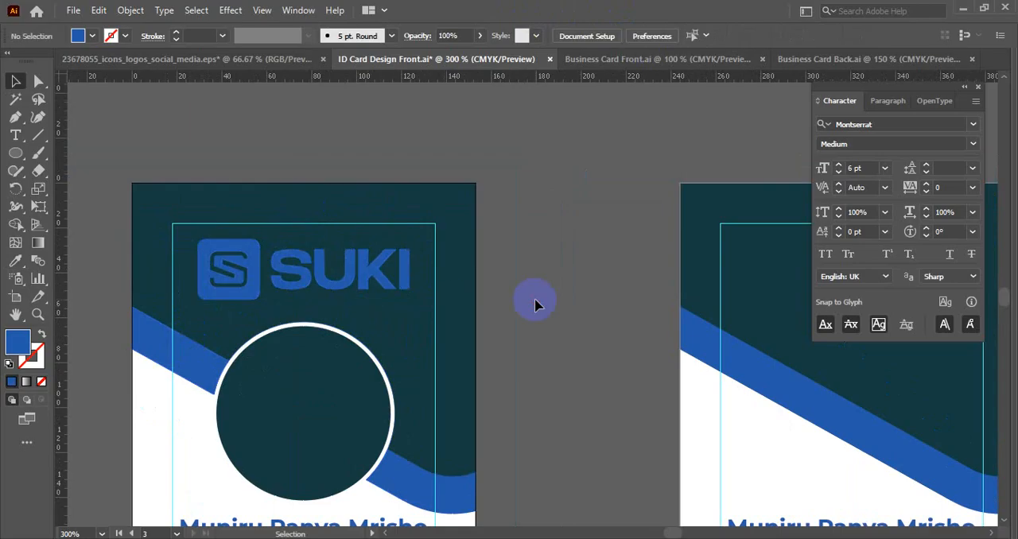
{"action": "key", "text": "ctrl+z"}
{"action": "left_click", "coordinate": [534, 303]}
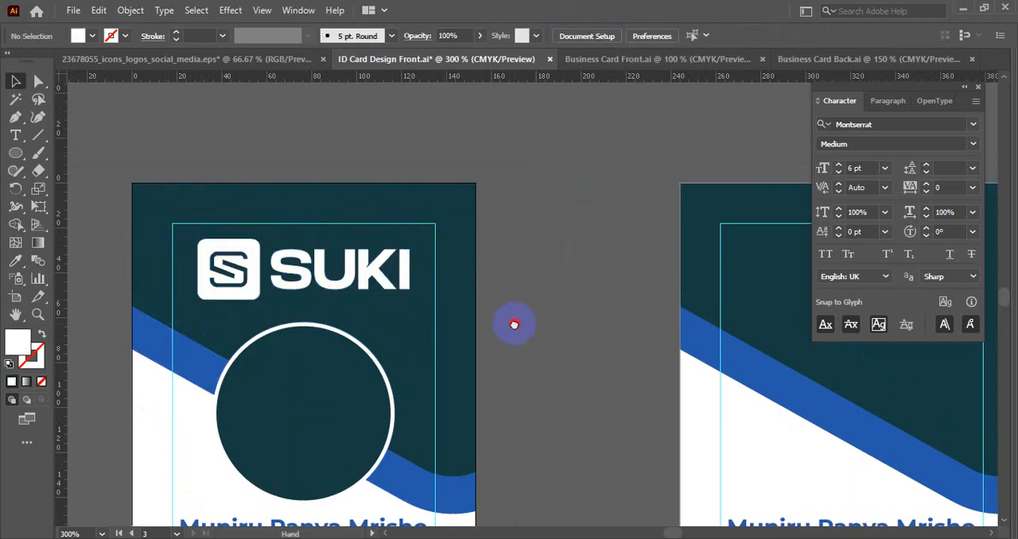
- Recolour the circular-frame card's dark teal header with the blue sampled from its diagonal band using the Eyedropper
{"action": "left_click_drag", "start_coordinate": [513, 323], "coordinate": [551, 257]}
{"action": "left_click", "coordinate": [444, 263]}
{"action": "key", "text": "i"}
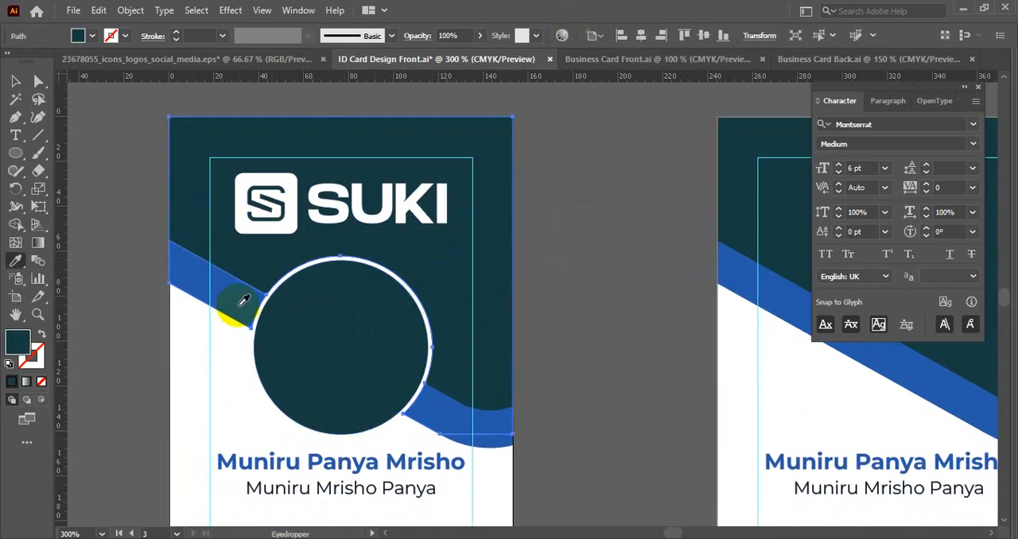
{"action": "left_click", "coordinate": [239, 306]}
{"action": "key", "text": "v"}
{"action": "left_click", "coordinate": [544, 264]}
- Fill both diagonal band segments beside the portrait circle with dark teal sampled from the neighbouring card's header
{"action": "left_click", "coordinate": [212, 289]}
{"action": "key", "text": "ctrl+minus"}
{"action": "key", "text": "ctrl+minus"}
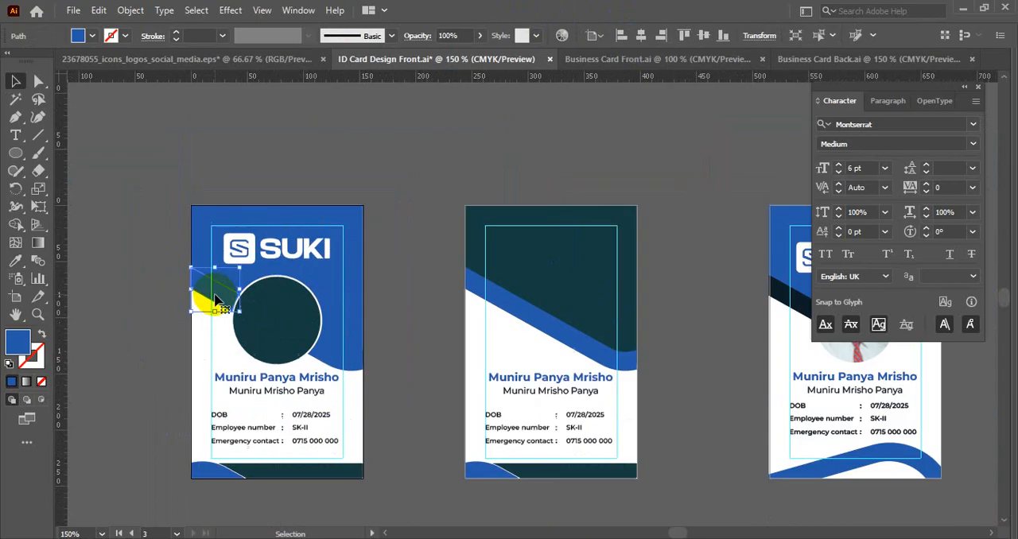
{"action": "key", "text": "i"}
{"action": "left_click", "coordinate": [490, 241]}
{"action": "key", "text": "v"}
{"action": "left_click", "coordinate": [404, 332]}
{"action": "left_click", "coordinate": [341, 351]}
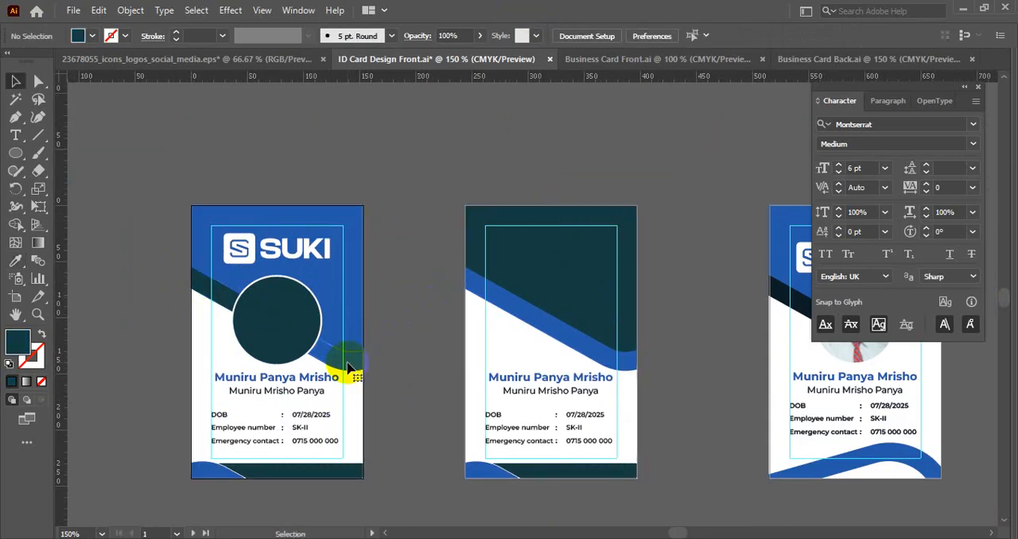
{"action": "key", "text": "i"}
{"action": "left_click", "coordinate": [527, 233]}
- Recolour the two band segments beside the circle with the near-black navy sampled from the photo card's angled stripe
{"action": "key", "text": "ctrl+minus"}
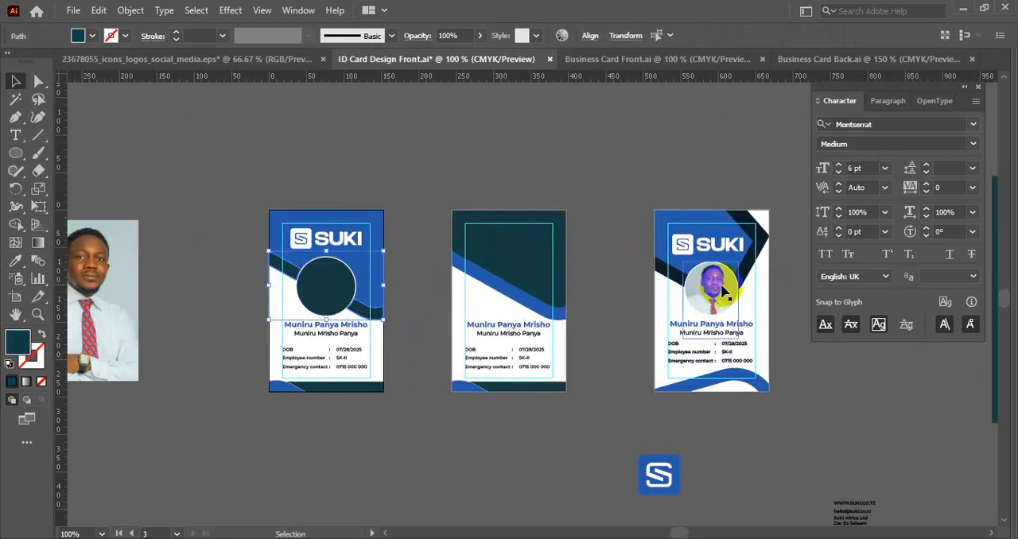
{"action": "scroll", "coordinate": [739, 289], "scroll_direction": "up", "scroll_amount": 1}
{"action": "left_click", "coordinate": [773, 240]}
{"action": "key", "text": "v"}
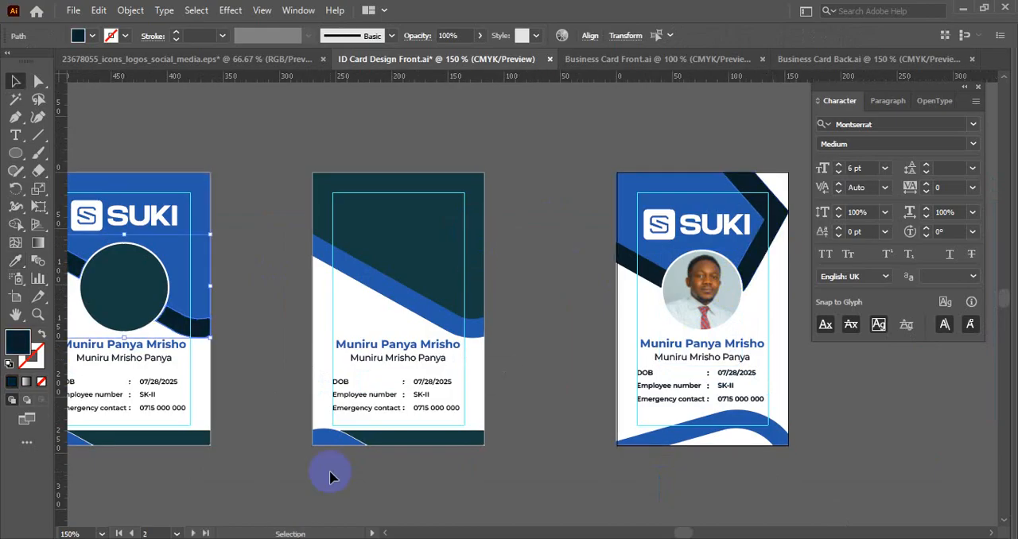
- Switch to File Explorer and open suki logo11 dark_regular.pdf from the ID Cards folder to check the logo's dark version
{"action": "mouse_move", "coordinate": [390, 495]}
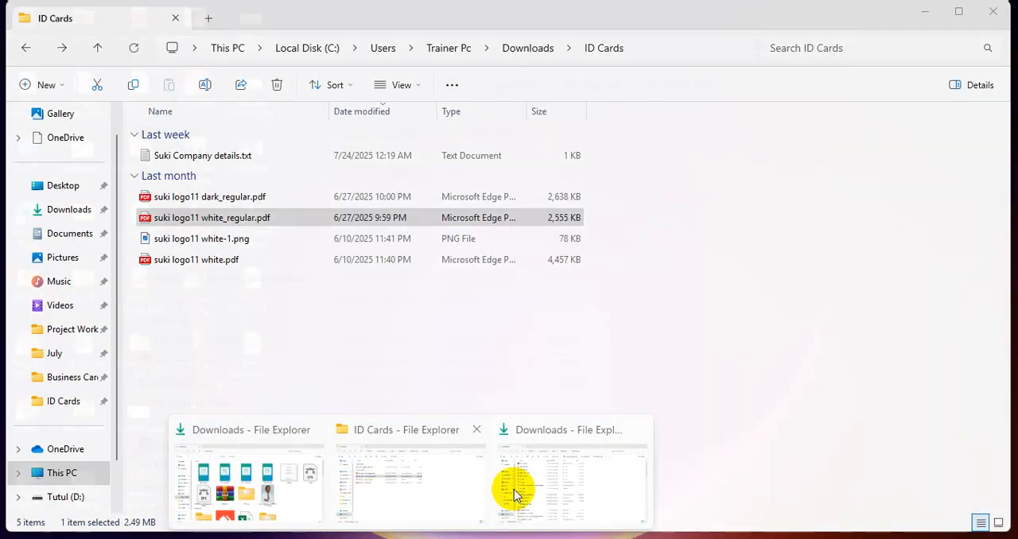
{"action": "left_click", "coordinate": [513, 488]}
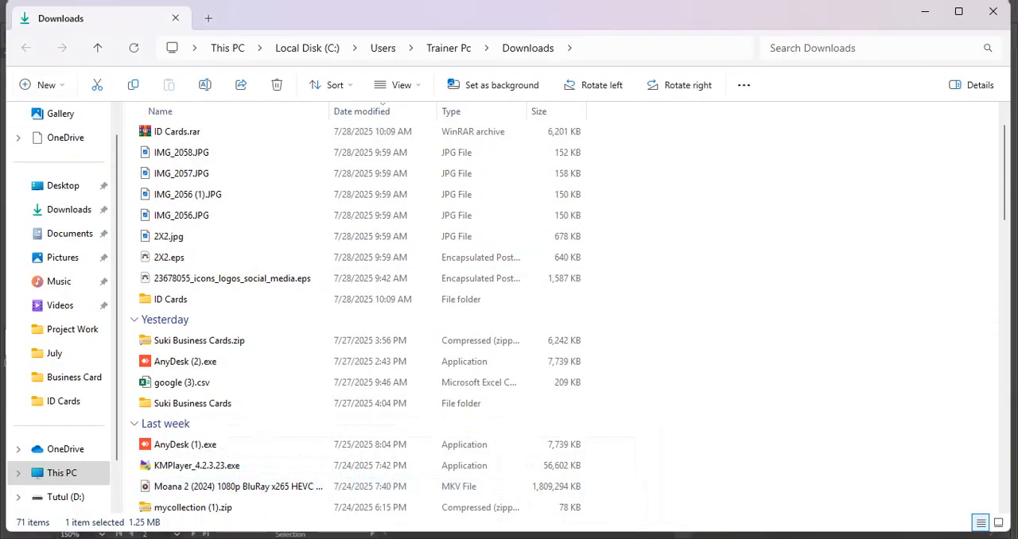
{"action": "mouse_move", "coordinate": [336, 493]}
{"action": "left_click", "coordinate": [385, 489]}
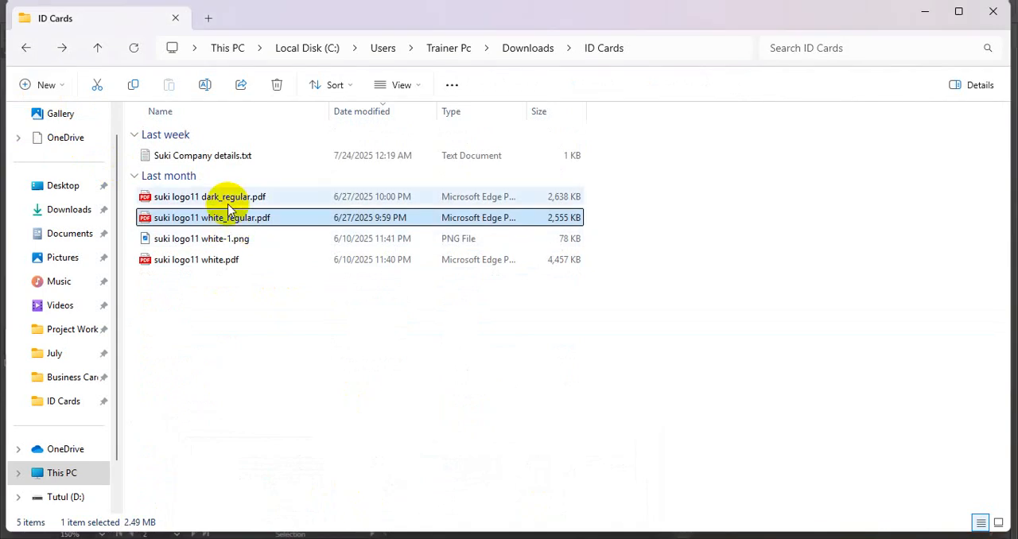
{"action": "double_click", "coordinate": [228, 203]}
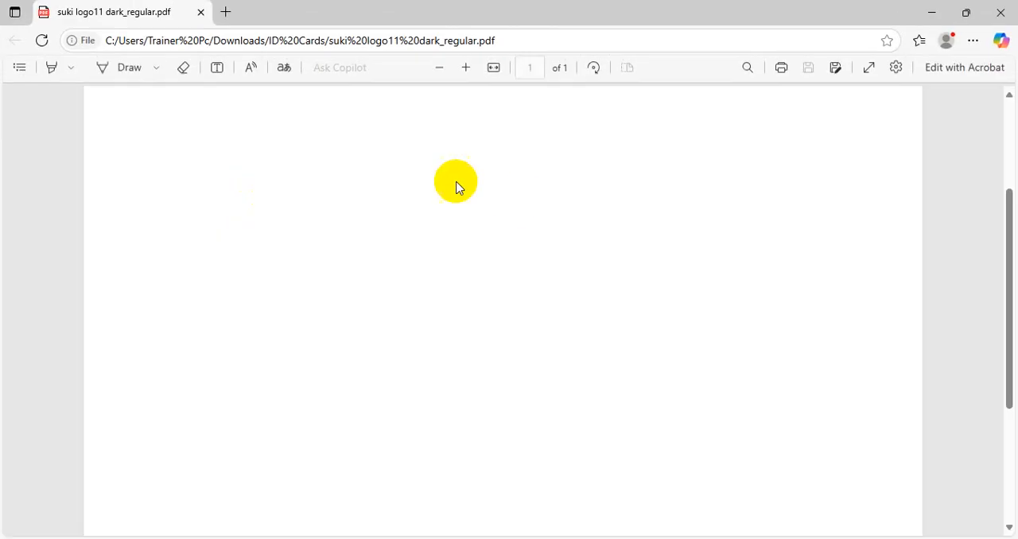
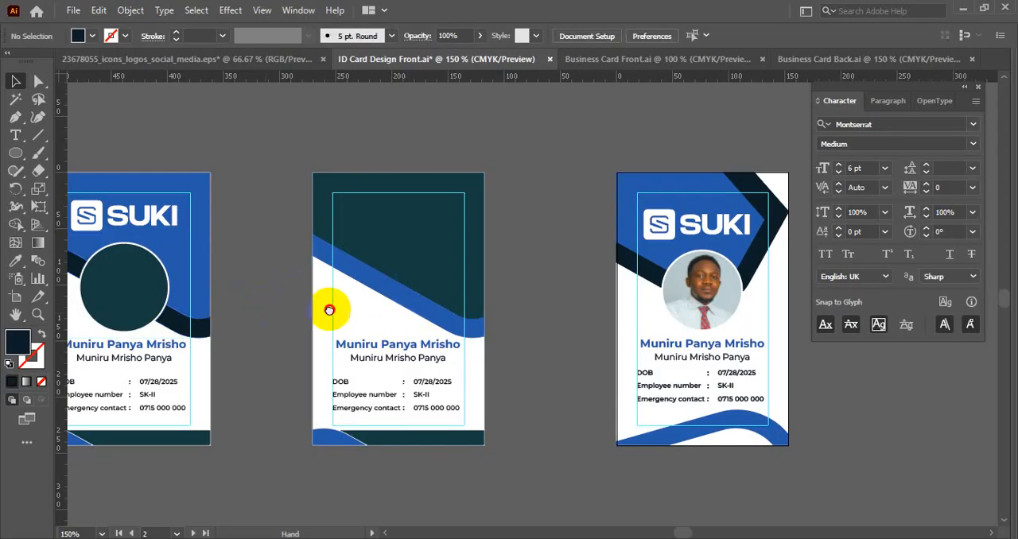
- Recolour the teal footer bar of the ID card with the logo using the dark navy of its diagonal band
{"action": "left_click_drag", "start_coordinate": [329, 307], "coordinate": [474, 305]}
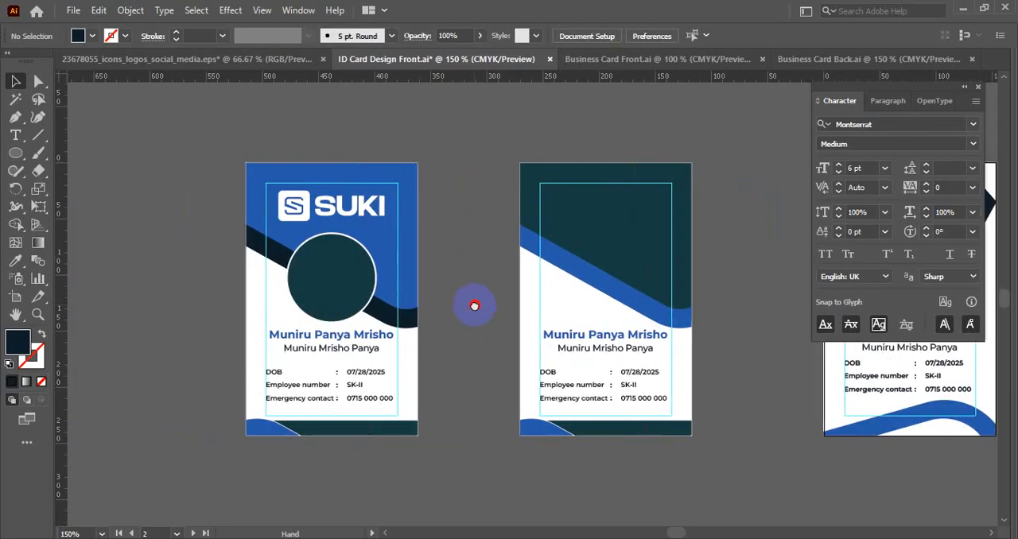
{"action": "scroll", "coordinate": [325, 299], "scroll_direction": "up", "scroll_amount": 2}
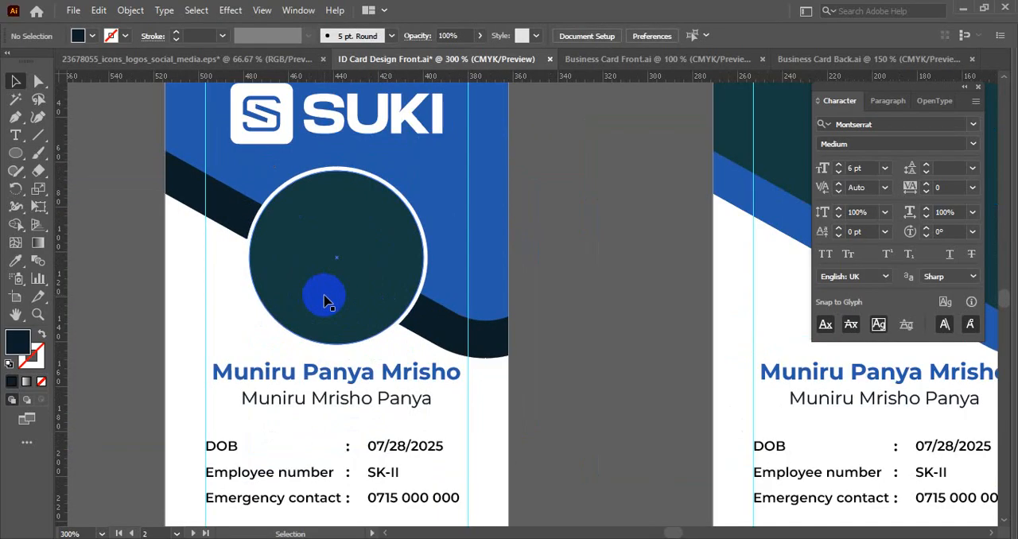
{"action": "scroll", "coordinate": [366, 280], "scroll_direction": "down", "scroll_amount": 1}
{"action": "left_click", "coordinate": [400, 465]}
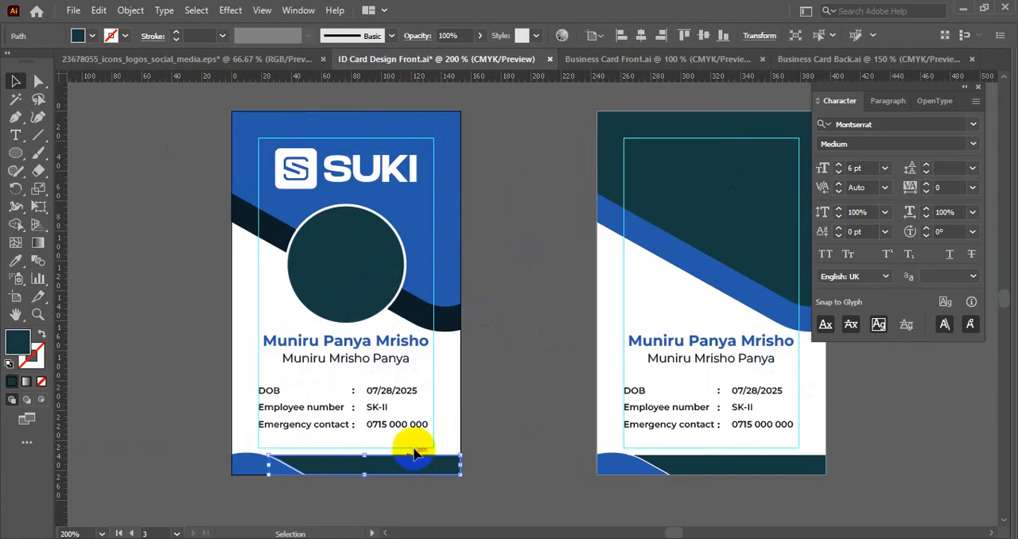
{"action": "key", "text": "i"}
{"action": "left_click", "coordinate": [444, 318]}
{"action": "key", "text": "v"}
{"action": "left_click", "coordinate": [511, 326]}
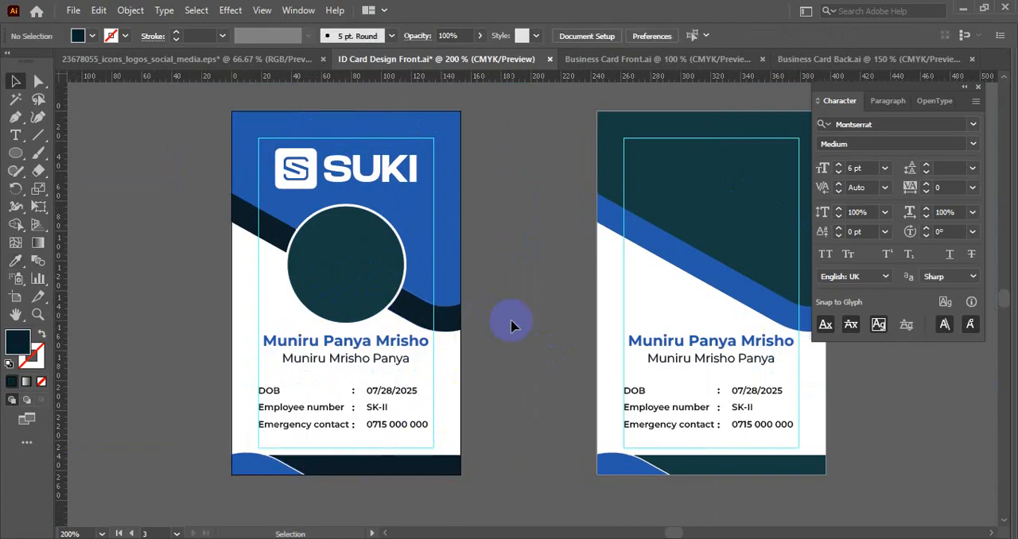
{"action": "scroll", "coordinate": [519, 326], "scroll_direction": "down", "scroll_amount": 1}
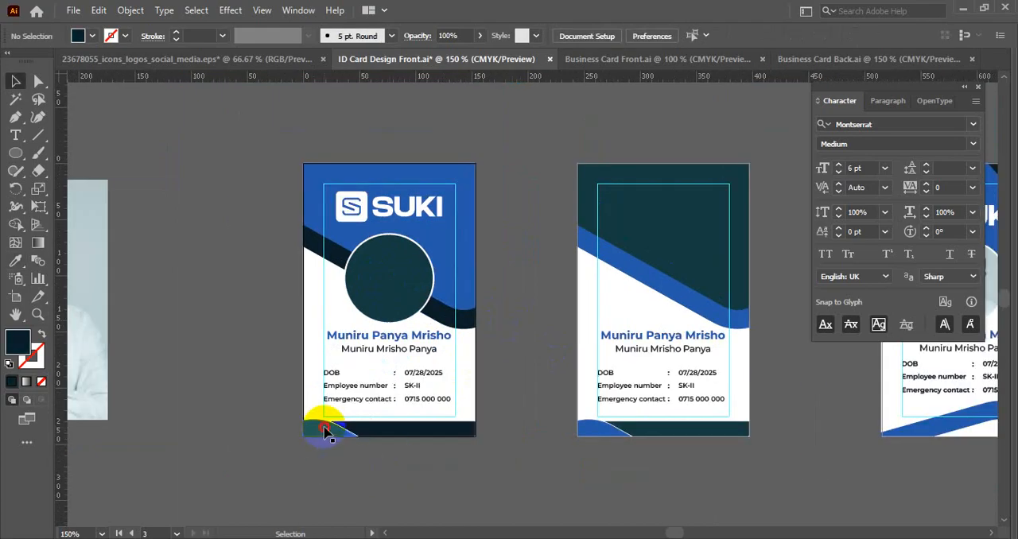
{"action": "left_click", "coordinate": [325, 430]}
{"action": "right_click", "coordinate": [389, 423]}
{"action": "mouse_move", "coordinate": [546, 335]}
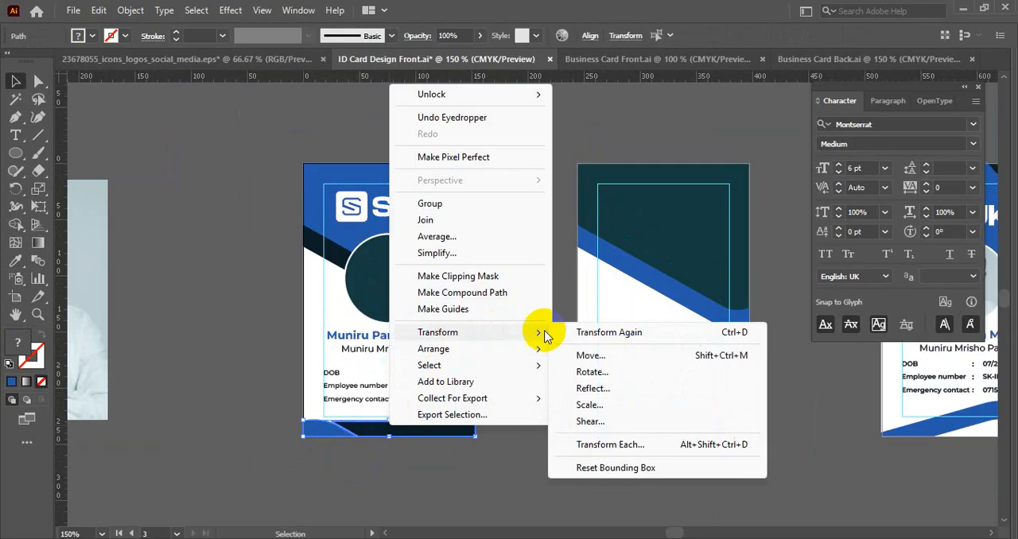
{"action": "left_click", "coordinate": [593, 388]}
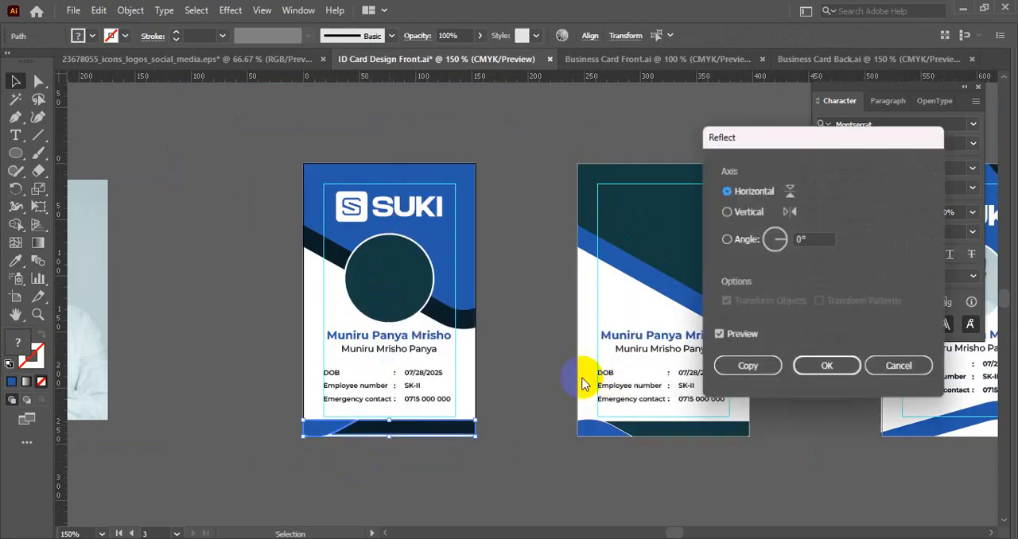
{"action": "left_click", "coordinate": [752, 211]}
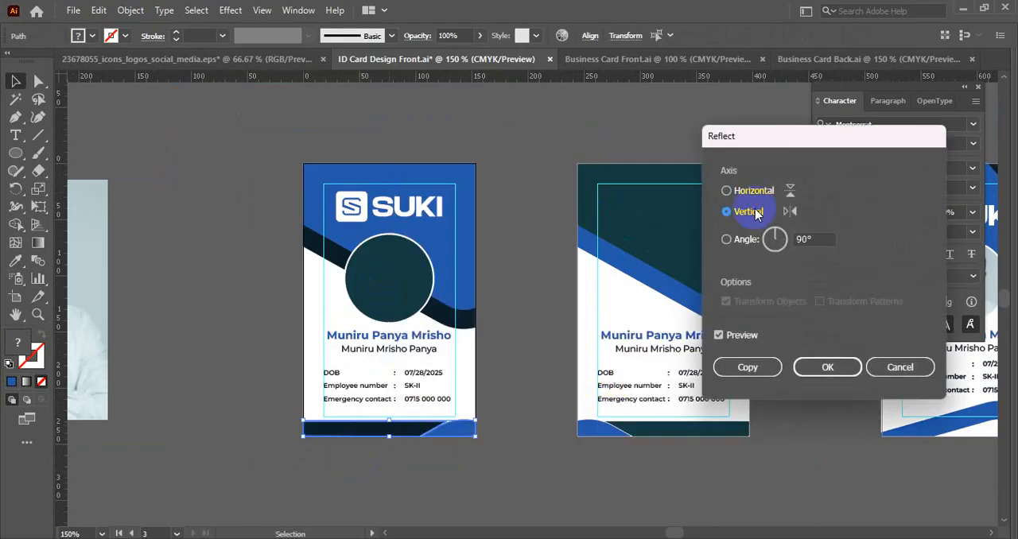
{"action": "left_click", "coordinate": [899, 366]}
{"action": "left_click", "coordinate": [557, 371]}
- Scale the portrait photo down to about 50 × 70 px and place it over the teal circle of the ID card
{"action": "key", "text": "ctrl+minus"}
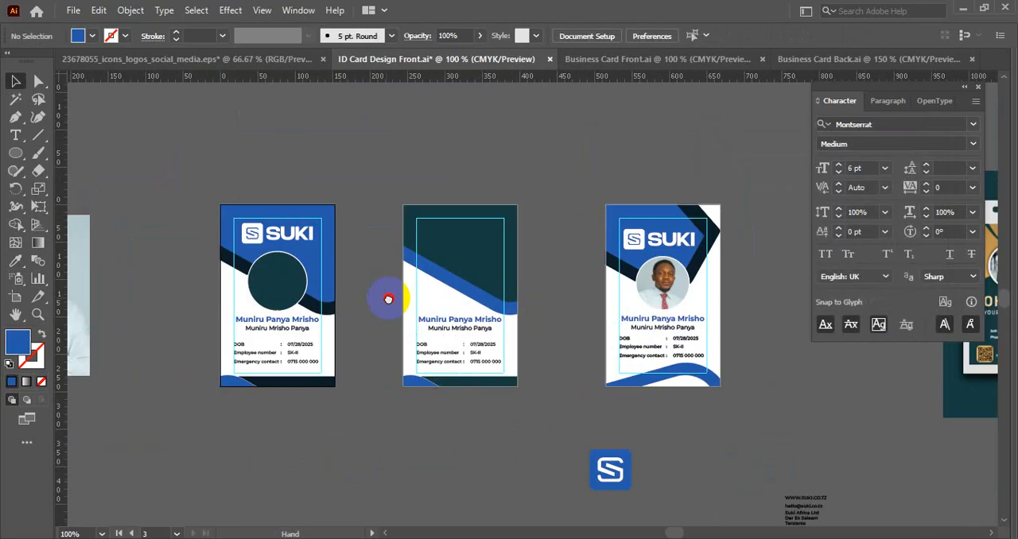
{"action": "left_click_drag", "start_coordinate": [388, 298], "coordinate": [371, 295]}
{"action": "key", "text": "ctrl+plus"}
{"action": "left_click_drag", "start_coordinate": [366, 229], "coordinate": [522, 232]}
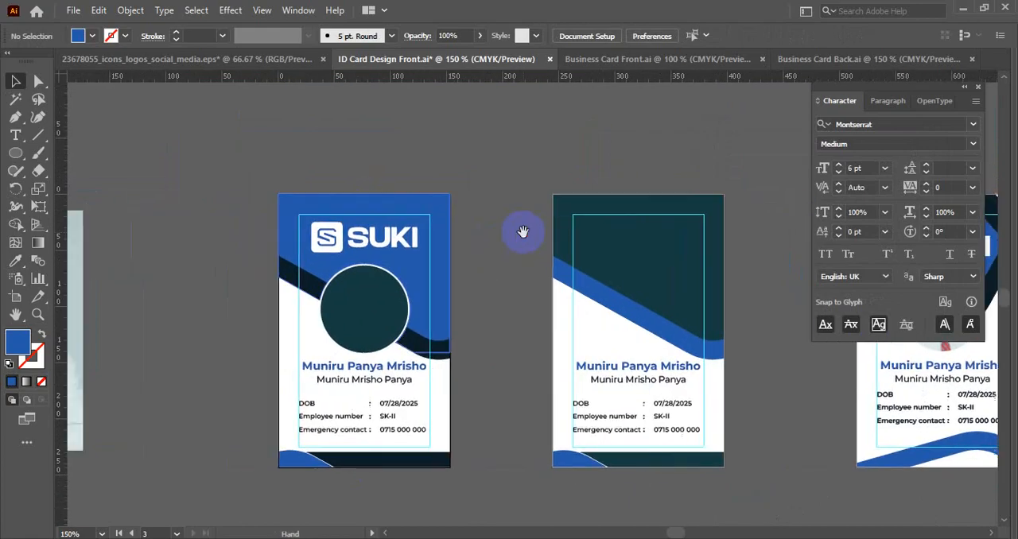
{"action": "scroll", "coordinate": [448, 267], "scroll_direction": "up", "scroll_amount": 1}
{"action": "left_click_drag", "start_coordinate": [481, 291], "coordinate": [702, 243]}
{"action": "scroll", "coordinate": [182, 232], "scroll_direction": "down", "scroll_amount": 1}
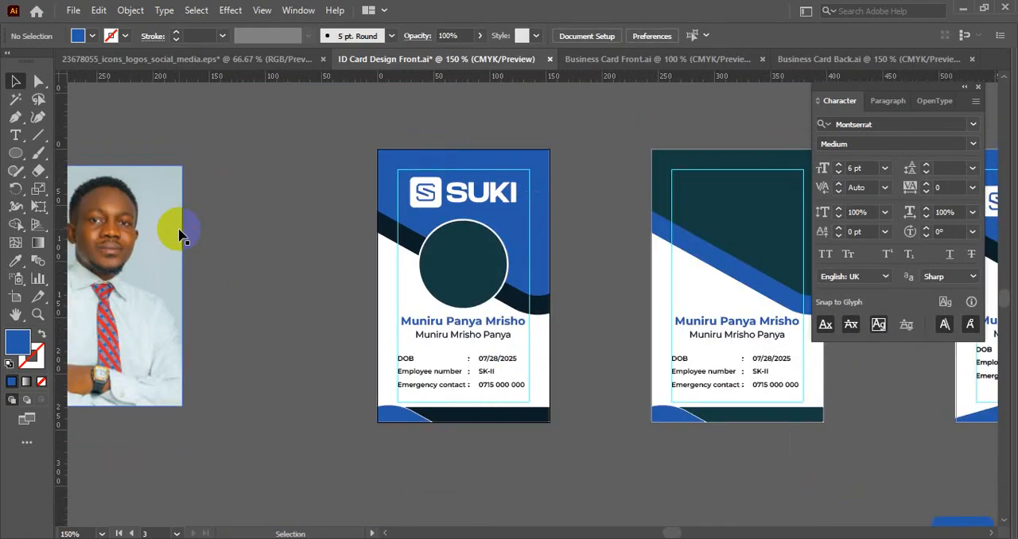
{"action": "left_click_drag", "start_coordinate": [179, 236], "coordinate": [410, 243]}
{"action": "left_click_drag", "start_coordinate": [333, 174], "coordinate": [341, 245]}
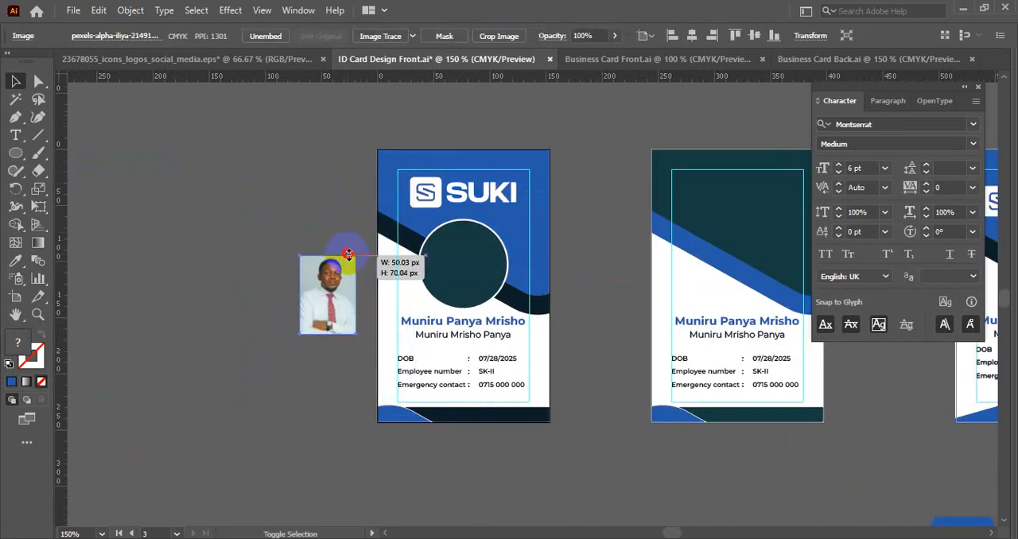
{"action": "left_click_drag", "start_coordinate": [319, 312], "coordinate": [468, 271]}
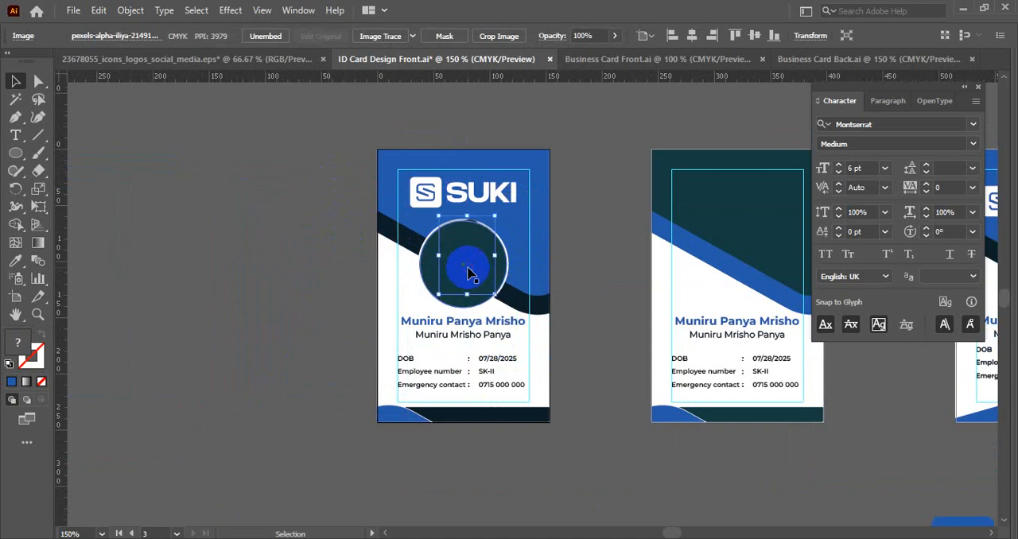
- Enlarge the portrait photo to about 82 × 114 px and nudge it so the head and shoulders lie behind the circle
{"action": "scroll", "coordinate": [468, 269], "scroll_direction": "up", "scroll_amount": 3}
{"action": "left_click_drag", "start_coordinate": [470, 340], "coordinate": [482, 404]}
{"action": "key", "text": "shift+Left"}
{"action": "key", "text": "shift+Down"}
{"action": "key", "text": "shift+Down"}
{"action": "key", "text": "shift+Down"}
{"action": "key", "text": "shift+Down"}
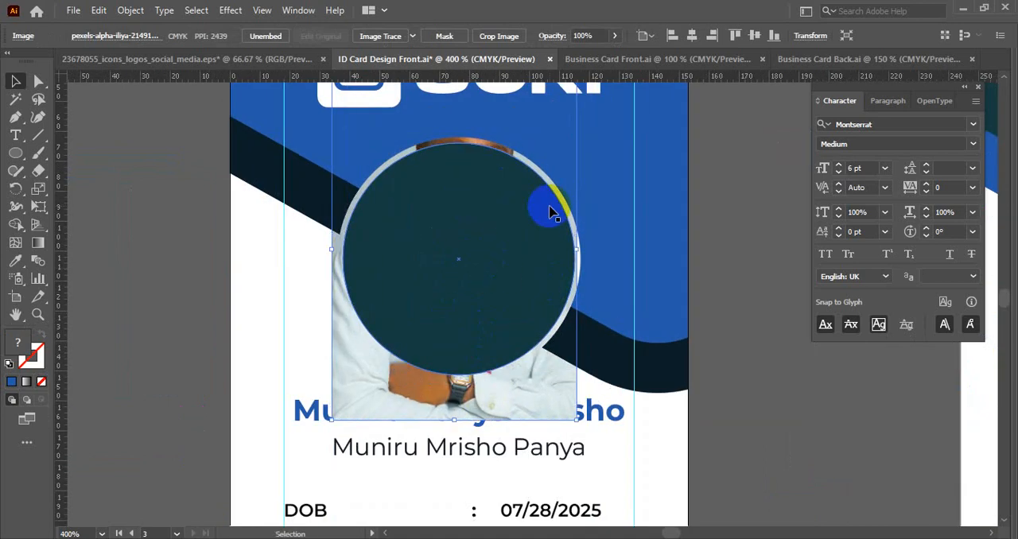
{"action": "key", "text": "shift+Down"}
{"action": "key", "text": "shift+Down"}
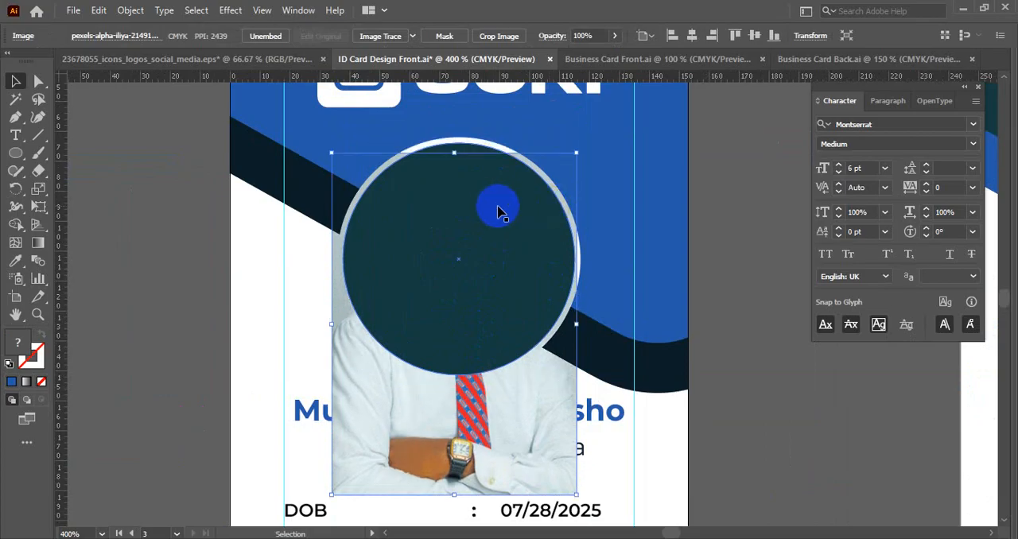
{"action": "key", "text": "shift+Up"}
- Clip the portrait photo to the teal circle with a clipping mask
{"action": "left_click", "coordinate": [470, 190], "text": "shift"}
{"action": "right_click", "coordinate": [471, 191]}
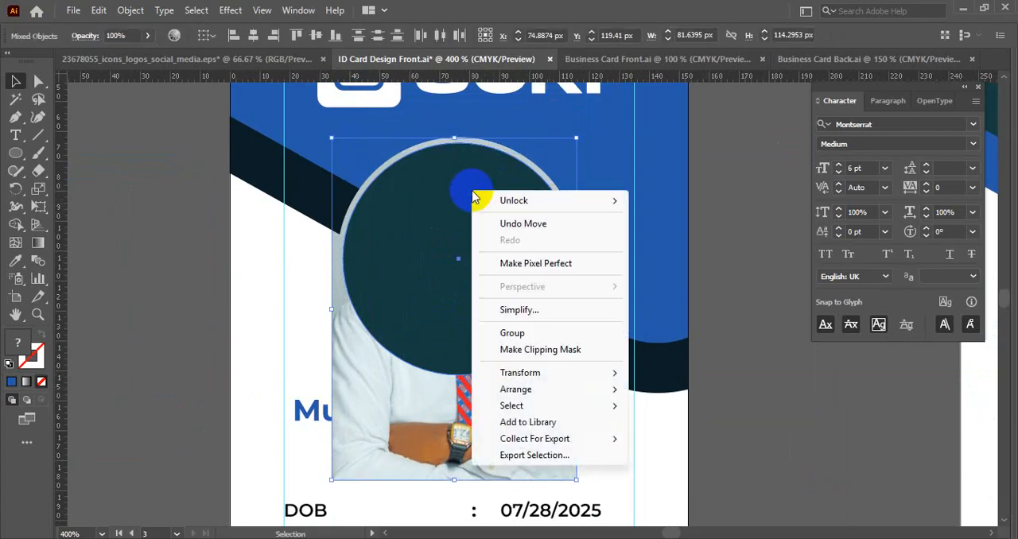
{"action": "left_click", "coordinate": [537, 350]}
{"action": "scroll", "coordinate": [170, 264], "scroll_direction": "down", "scroll_amount": 1}
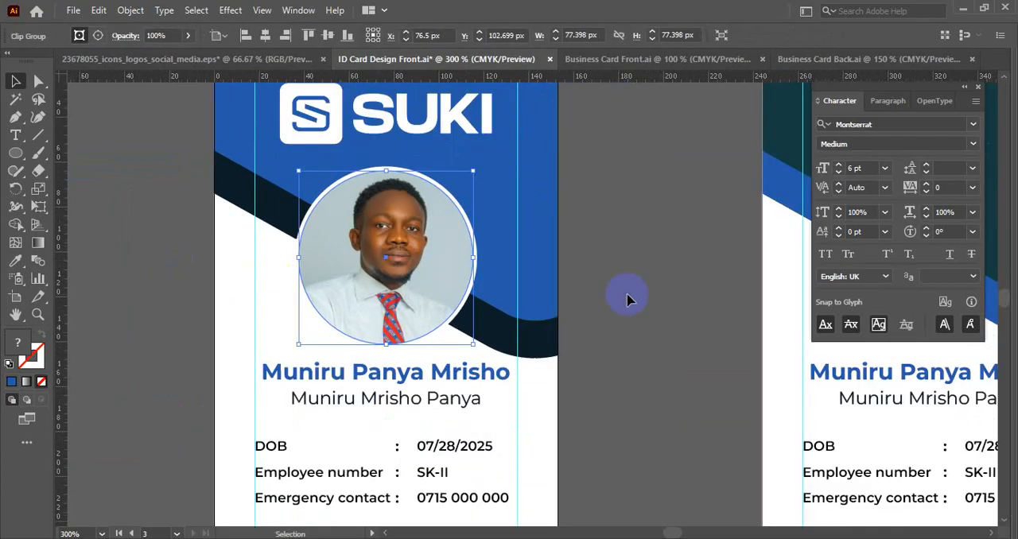
{"action": "left_click", "coordinate": [660, 294]}
- Move both name lines slightly down, away from the photo and closer to the employee details
{"action": "scroll", "coordinate": [661, 294], "scroll_direction": "down", "scroll_amount": 1}
{"action": "left_click_drag", "start_coordinate": [661, 294], "coordinate": [533, 258]}
{"action": "scroll", "coordinate": [357, 335], "scroll_direction": "up", "scroll_amount": 1}
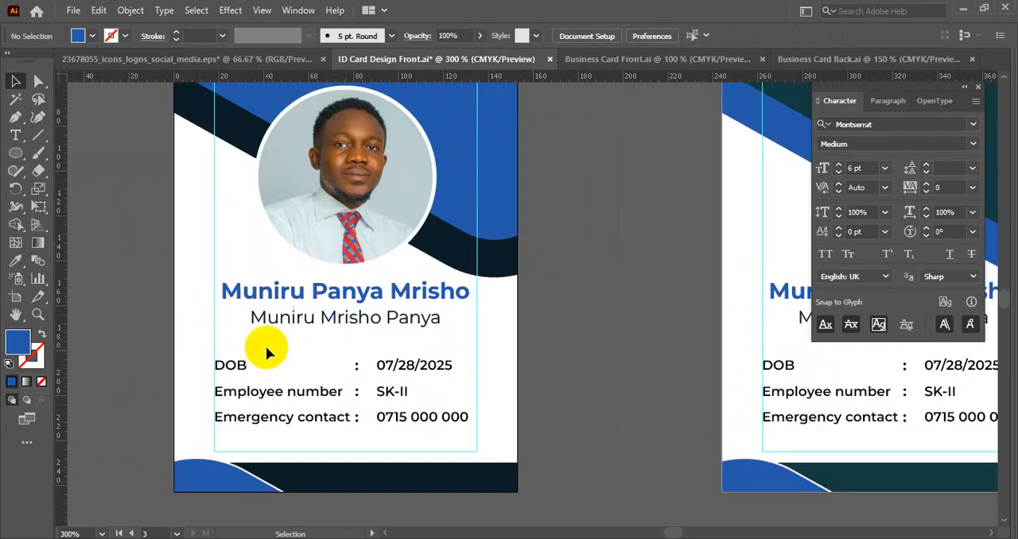
{"action": "left_click", "coordinate": [371, 297]}
{"action": "left_click_drag", "start_coordinate": [371, 301], "coordinate": [372, 312]}
{"action": "left_click", "coordinate": [545, 325]}
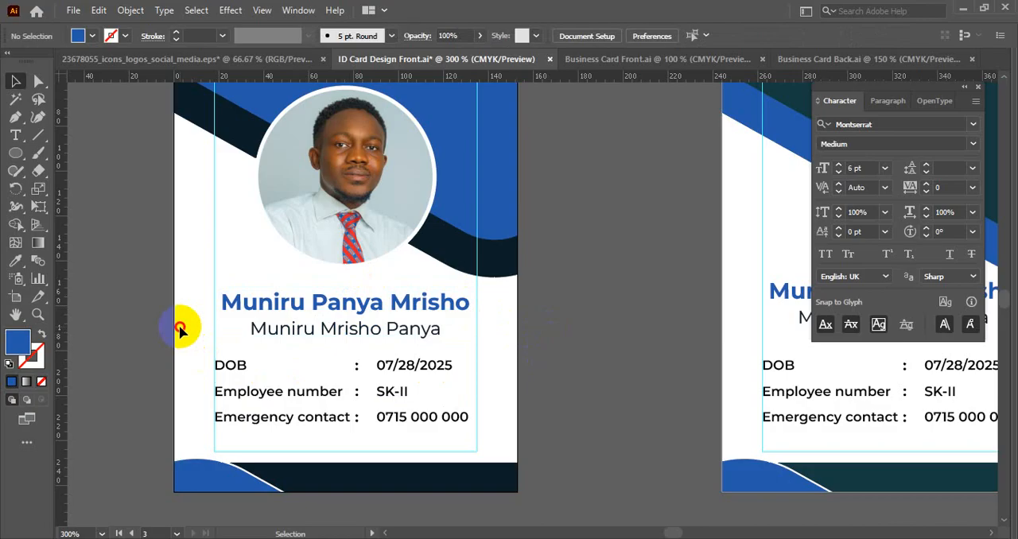
- Stretch the footer shapes upward to the lower margin guide and hide the guides
{"action": "scroll", "coordinate": [178, 326], "scroll_direction": "down", "scroll_amount": 2}
{"action": "scroll", "coordinate": [171, 407], "scroll_direction": "up", "scroll_amount": 3}
{"action": "left_click_drag", "start_coordinate": [167, 407], "coordinate": [514, 471]}
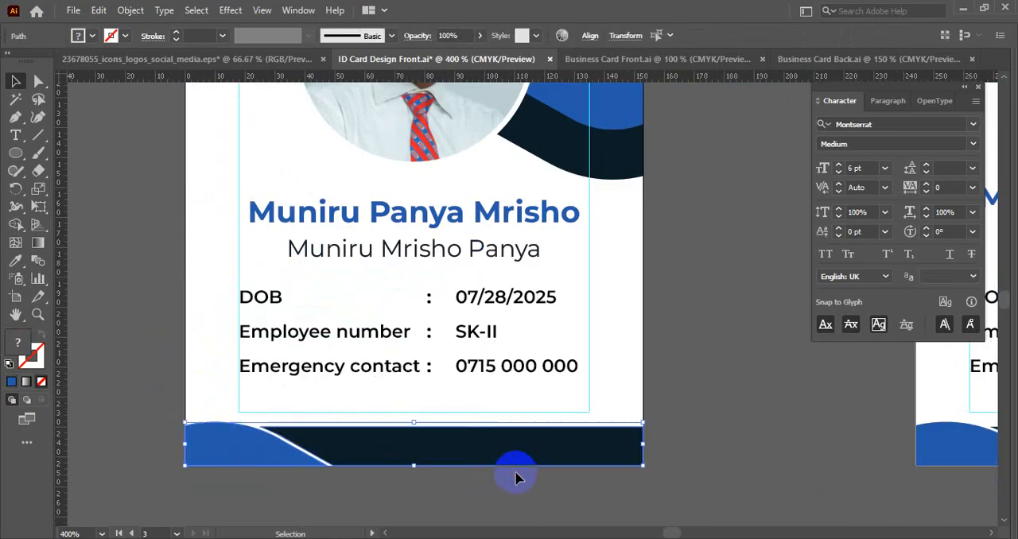
{"action": "left_click_drag", "start_coordinate": [413, 421], "coordinate": [413, 408]}
{"action": "left_click", "coordinate": [665, 333]}
{"action": "right_click", "coordinate": [665, 334]}
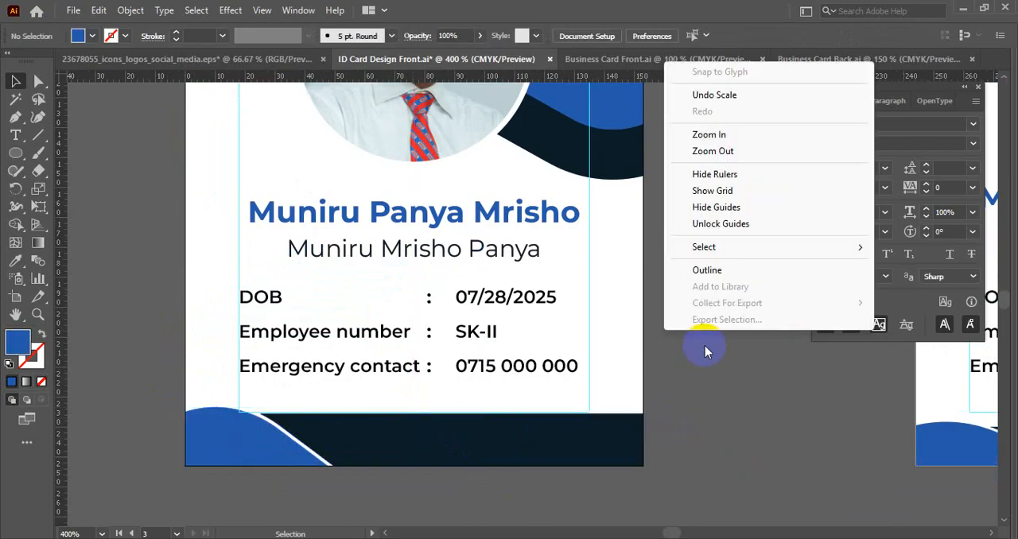
{"action": "left_click", "coordinate": [708, 208]}
- Delete all artwork of the unfinished teal card on the middle artboard
{"action": "scroll", "coordinate": [700, 217], "scroll_direction": "down", "scroll_amount": 2}
{"action": "left_click_drag", "start_coordinate": [675, 266], "coordinate": [335, 393]}
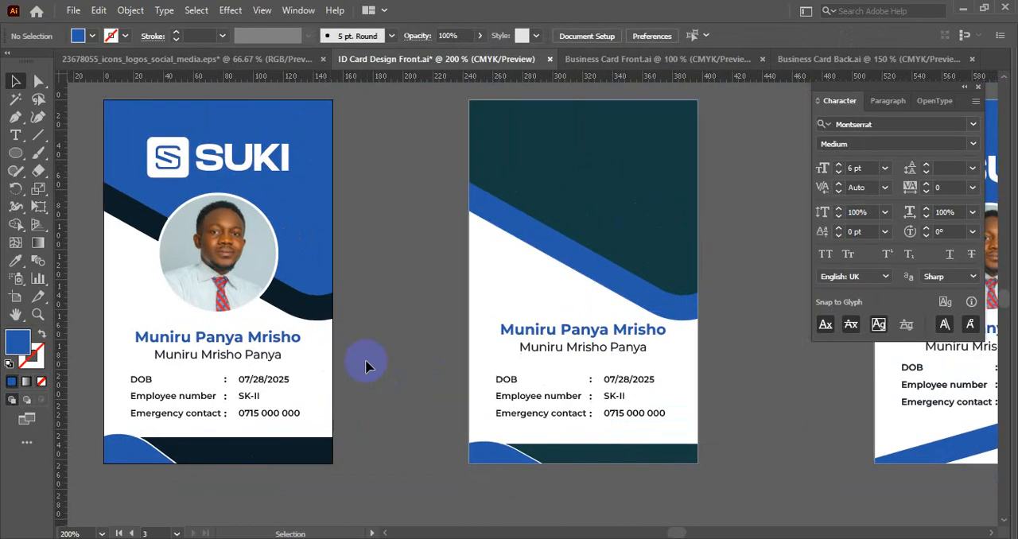
{"action": "scroll", "coordinate": [371, 364], "scroll_direction": "down", "scroll_amount": 1}
{"action": "left_click_drag", "start_coordinate": [633, 483], "coordinate": [634, 482]}
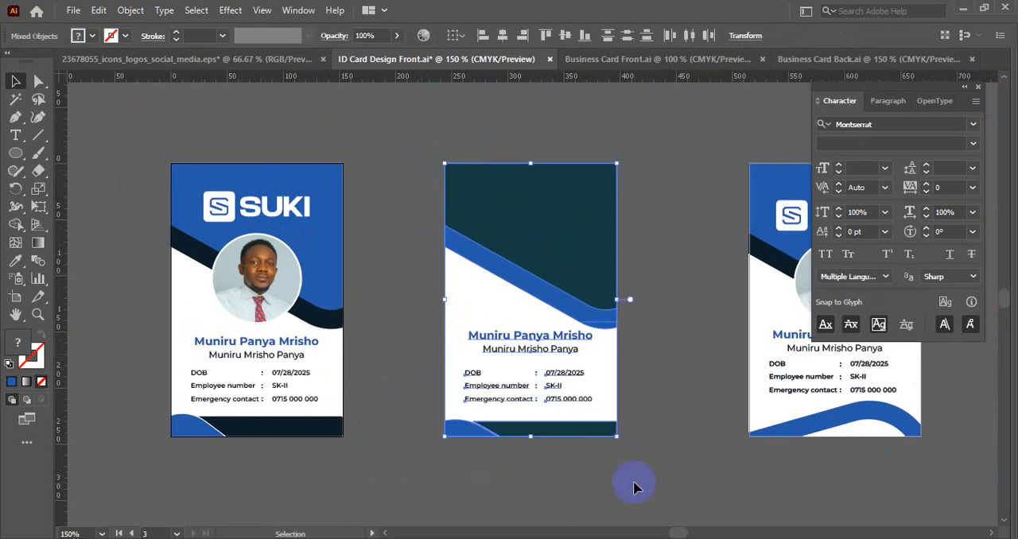
{"action": "key", "text": "Delete"}
- Delete the empty artboard between the two ID cards
{"action": "scroll", "coordinate": [582, 414], "scroll_direction": "down", "scroll_amount": 2}
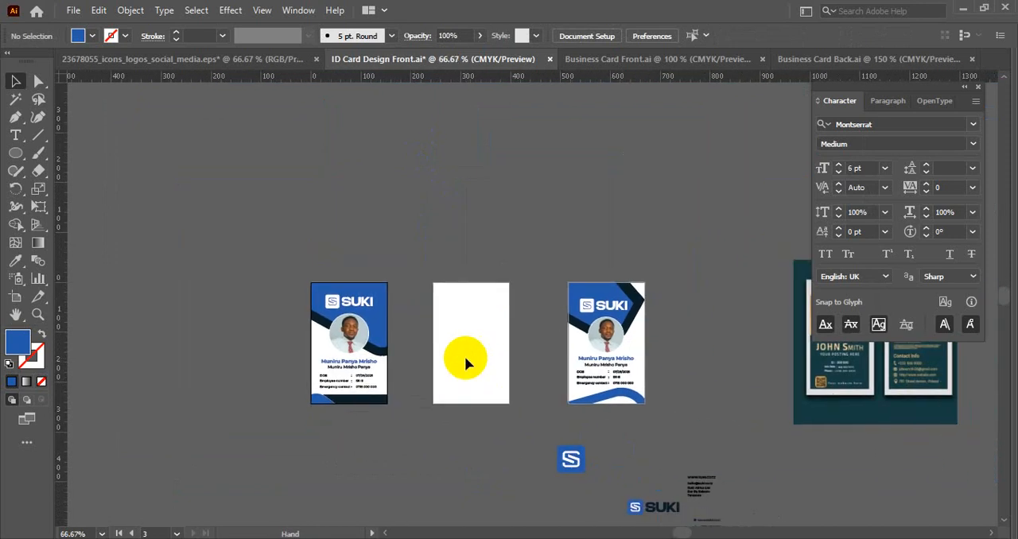
{"action": "scroll", "coordinate": [465, 358], "scroll_direction": "up", "scroll_amount": 2}
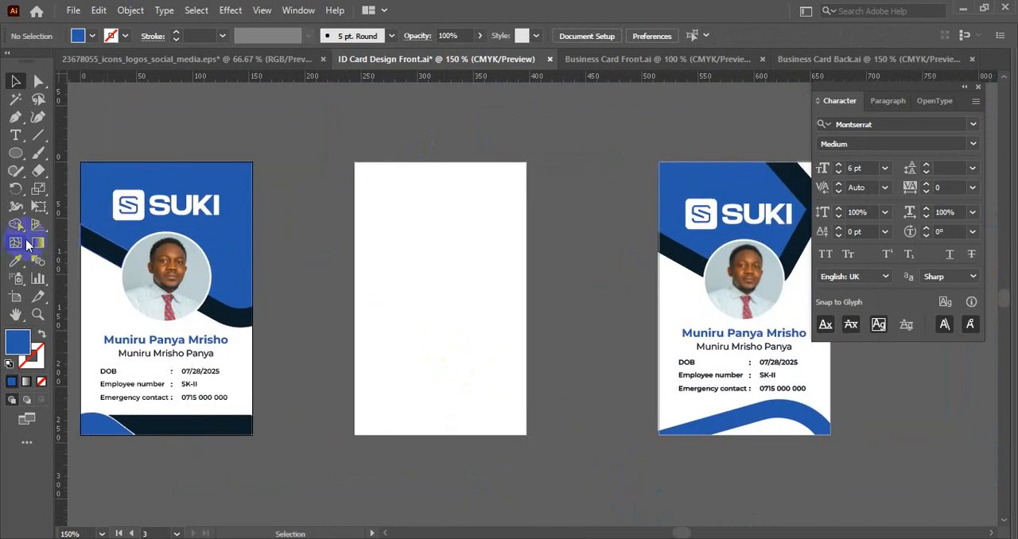
{"action": "left_click", "coordinate": [448, 236]}
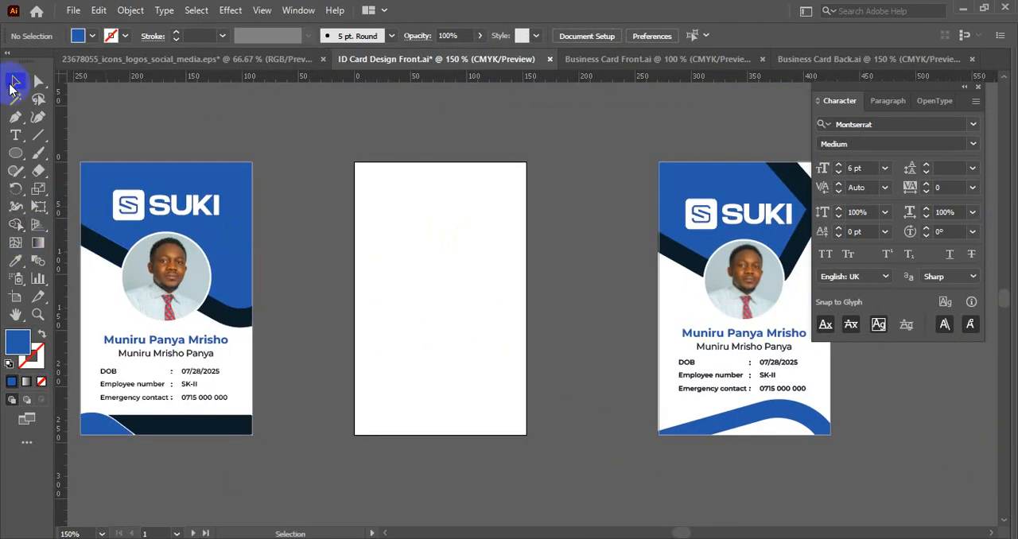
{"action": "left_click", "coordinate": [15, 297]}
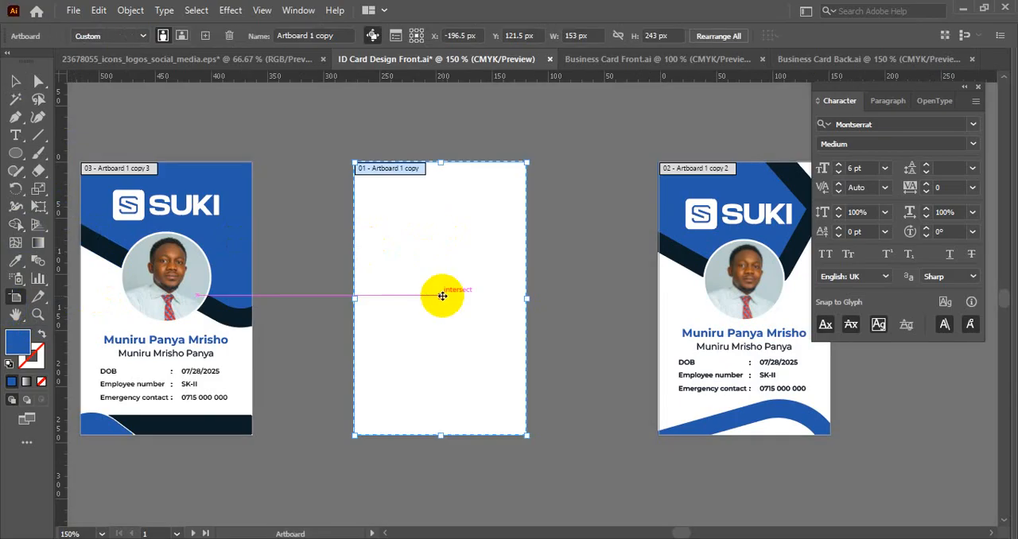
{"action": "key", "text": "Delete"}
{"action": "left_click", "coordinate": [15, 81]}
- Show and unlock the guides, and delete the leftover guide frame between the two ID cards
{"action": "right_click", "coordinate": [487, 203]}
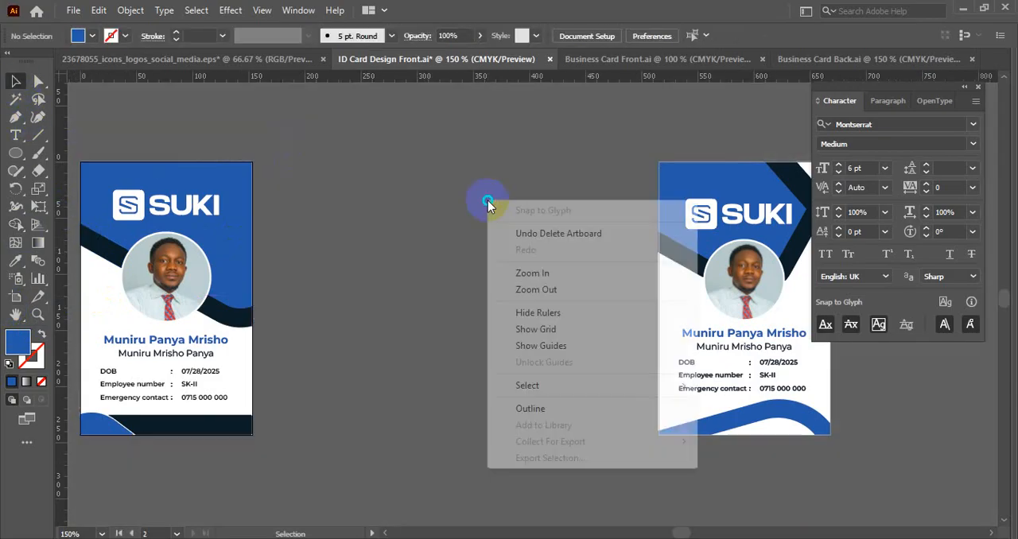
{"action": "left_click", "coordinate": [530, 345]}
{"action": "key", "text": "ctrl+alt+2"}
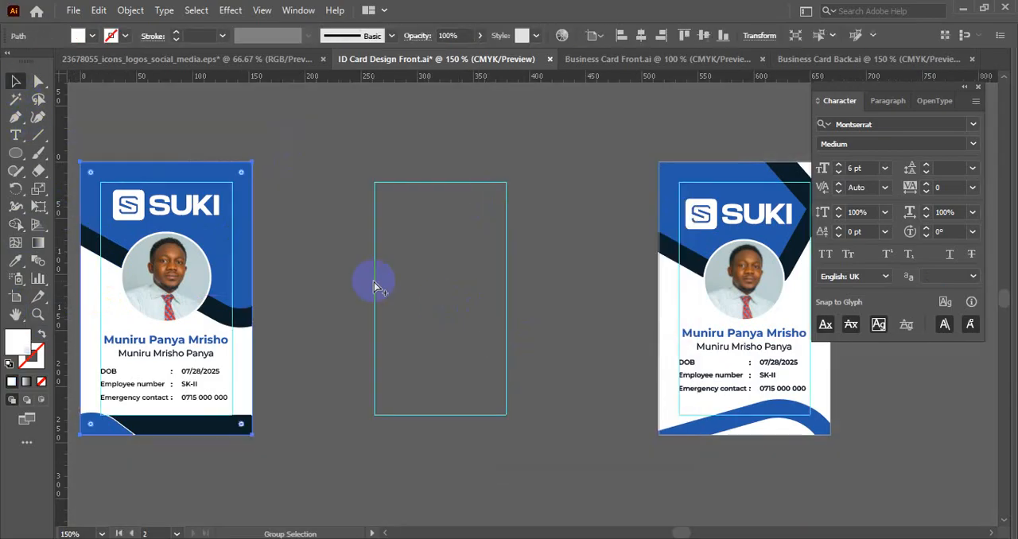
{"action": "left_click", "coordinate": [374, 281]}
{"action": "right_click", "coordinate": [331, 267]}
{"action": "left_click", "coordinate": [387, 430]}
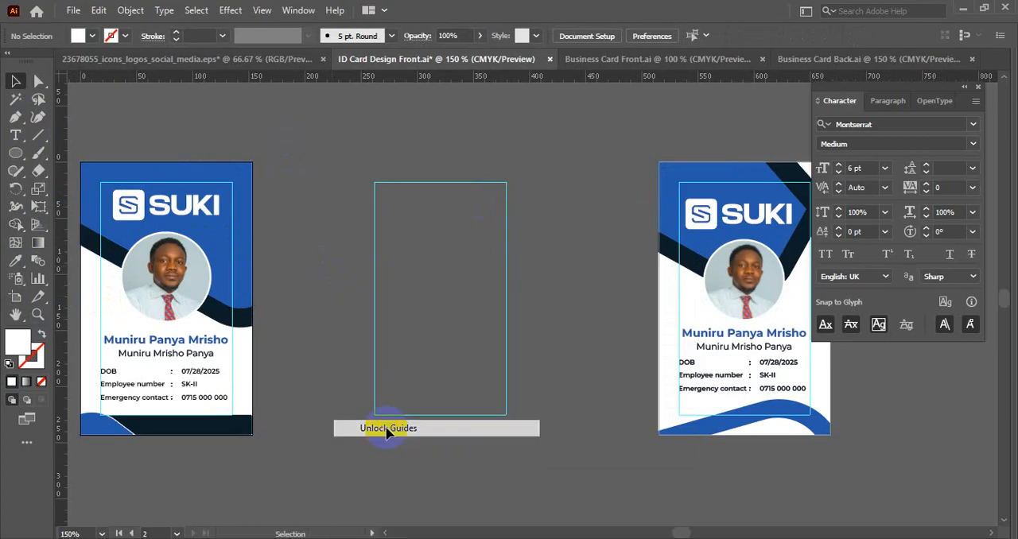
{"action": "left_click_drag", "start_coordinate": [387, 429], "coordinate": [446, 371]}
{"action": "key", "text": "Delete"}
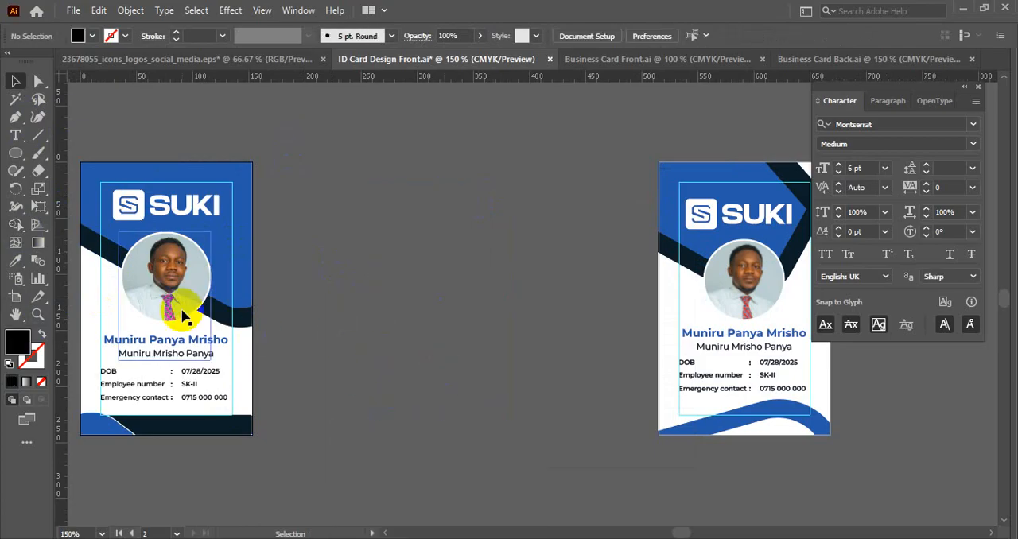
- Move the artboard of the ID card with the curved band, including its artwork, close beside the arrow-shaped design's artboard
{"action": "left_click", "coordinate": [15, 304]}
{"action": "left_click_drag", "start_coordinate": [171, 289], "coordinate": [550, 289]}
{"action": "left_click", "coordinate": [12, 80]}
{"action": "left_click_drag", "start_coordinate": [394, 246], "coordinate": [162, 276]}
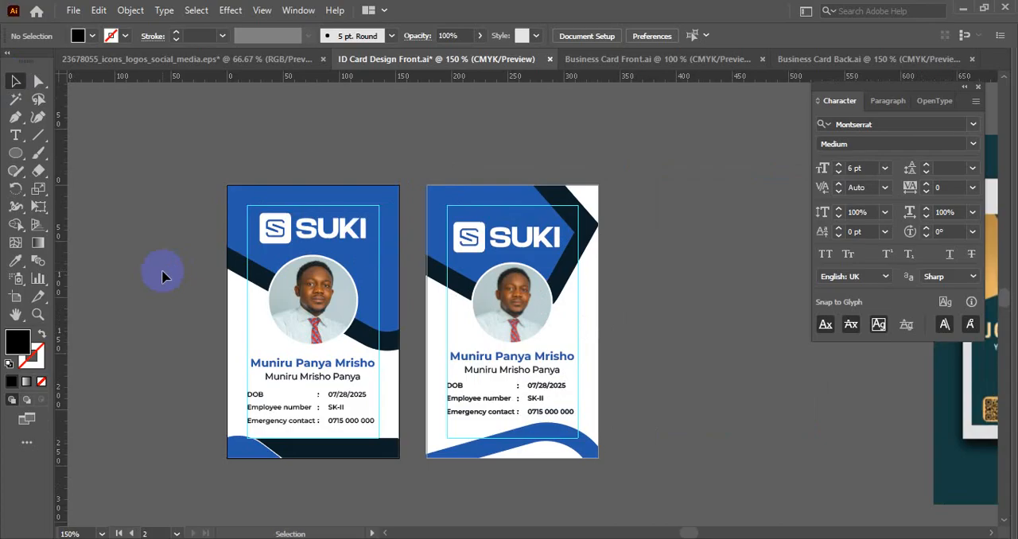
{"action": "key", "text": "ctrl+s"}
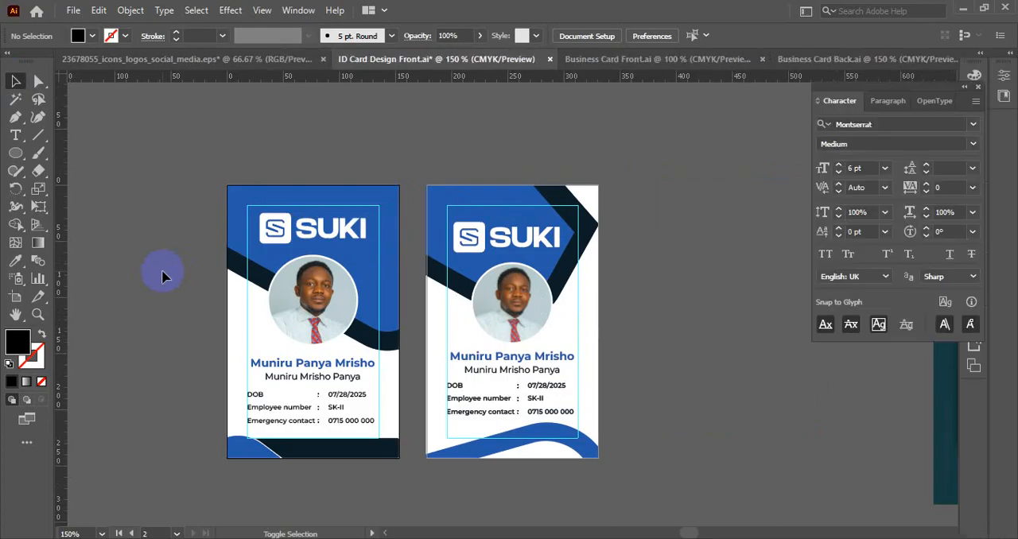
{"action": "key", "text": "shift+Tab"}
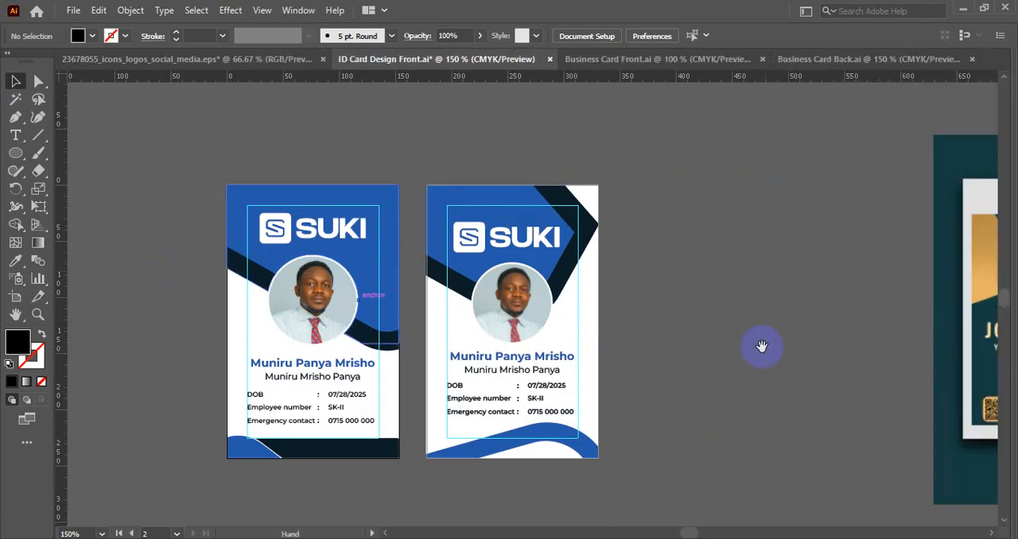
{"action": "left_click_drag", "start_coordinate": [761, 346], "coordinate": [756, 277]}
{"action": "left_click_drag", "start_coordinate": [704, 213], "coordinate": [754, 342]}
{"action": "scroll", "coordinate": [669, 253], "scroll_direction": "up", "scroll_amount": 1}
{"action": "scroll", "coordinate": [604, 320], "scroll_direction": "up", "scroll_amount": 1}
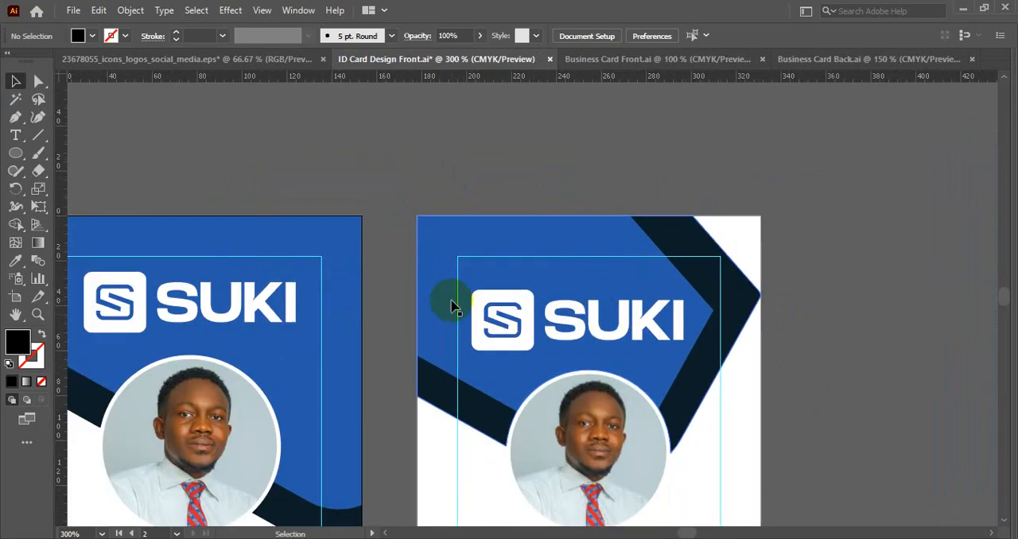
- Save the ID card front document
{"action": "scroll", "coordinate": [454, 302], "scroll_direction": "down", "scroll_amount": 1}
{"action": "key", "text": "ctrl+s"}
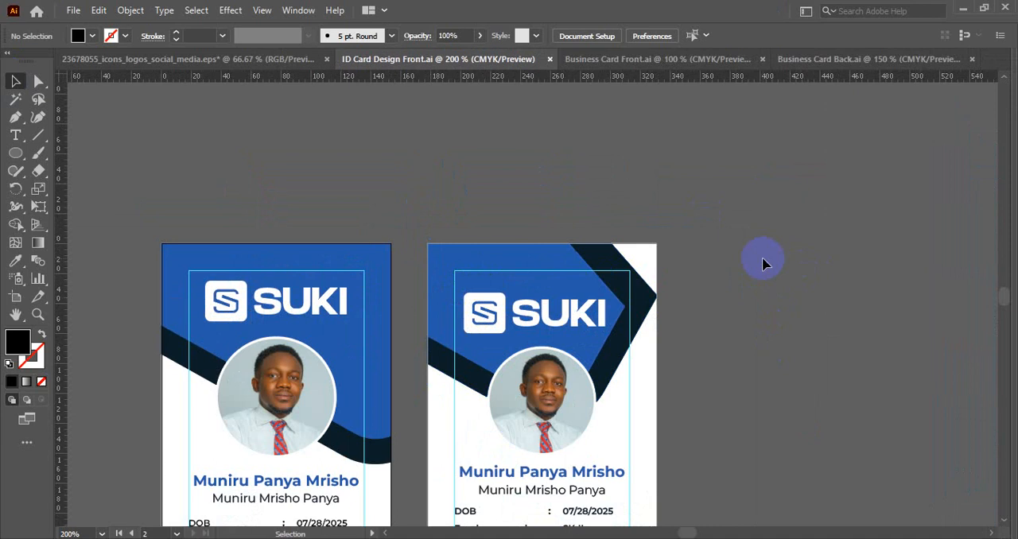
- Examine the two ID card fronts beside the reference mockup and the spare logo and contact elements
{"action": "scroll", "coordinate": [708, 257], "scroll_direction": "down", "scroll_amount": 2}
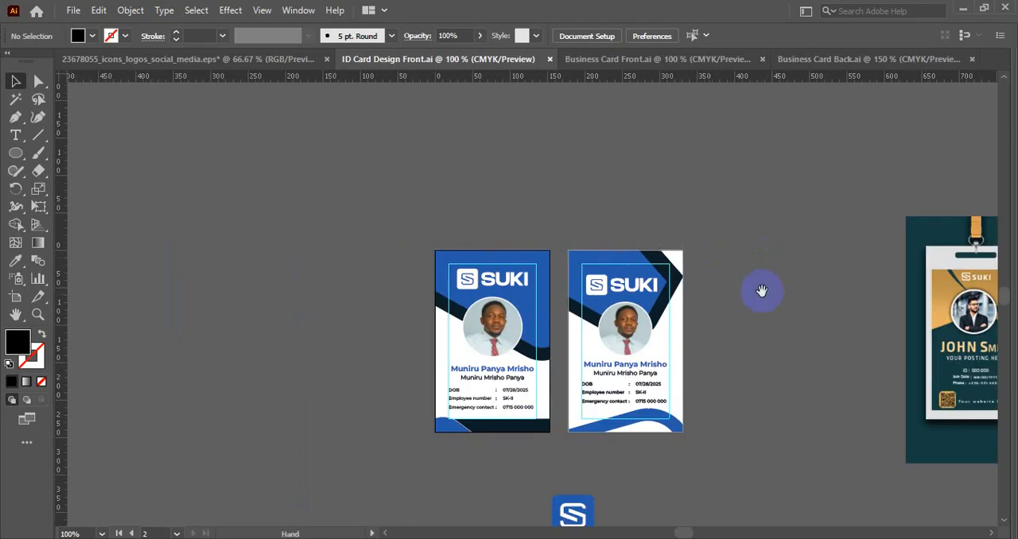
{"action": "left_click_drag", "start_coordinate": [775, 299], "coordinate": [609, 253]}
{"action": "scroll", "coordinate": [506, 351], "scroll_direction": "up", "scroll_amount": 1}
{"action": "scroll", "coordinate": [509, 358], "scroll_direction": "down", "scroll_amount": 1}
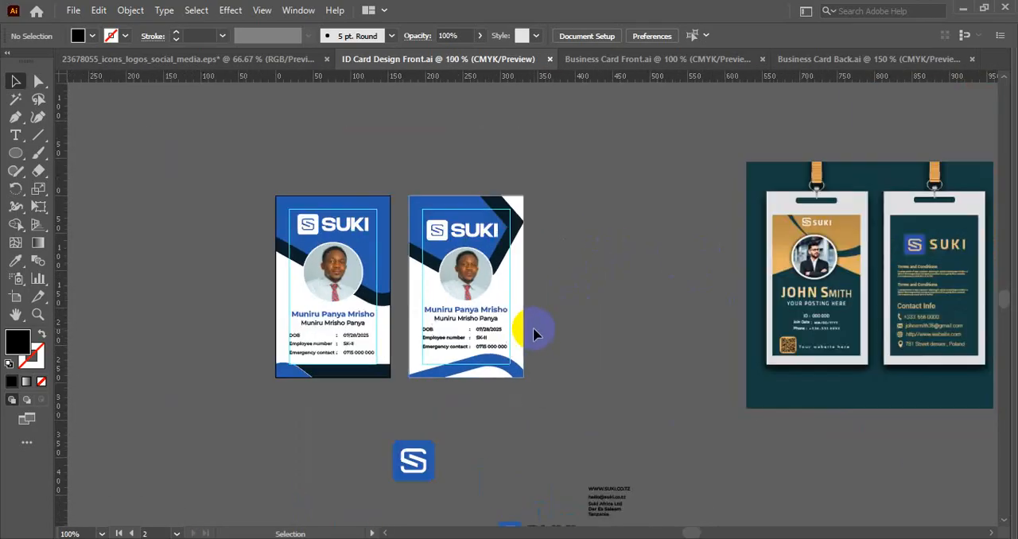
{"action": "left_click_drag", "start_coordinate": [527, 329], "coordinate": [456, 295]}
{"action": "left_click_drag", "start_coordinate": [237, 415], "coordinate": [325, 438]}
{"action": "scroll", "coordinate": [390, 401], "scroll_direction": "up", "scroll_amount": 1}
{"action": "scroll", "coordinate": [312, 414], "scroll_direction": "down", "scroll_amount": 1}
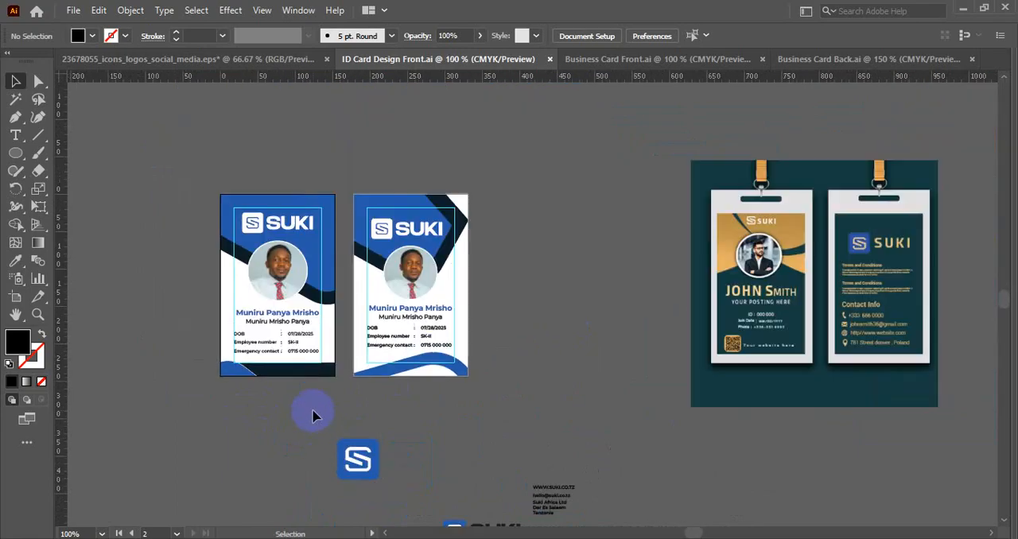
{"action": "scroll", "coordinate": [221, 332], "scroll_direction": "up", "scroll_amount": 1}
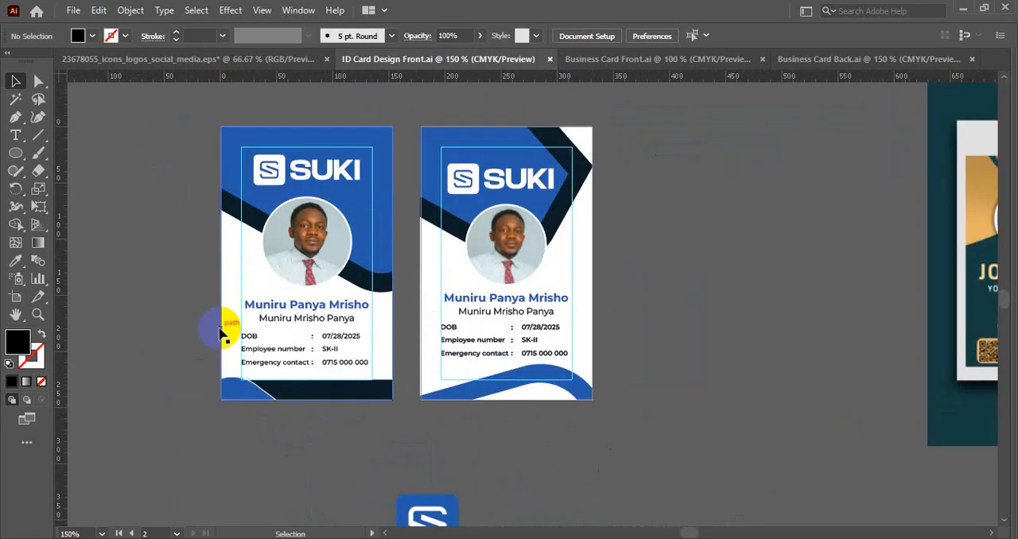
{"action": "left_click", "coordinate": [72, 10]}
{"action": "left_click", "coordinate": [102, 164]}
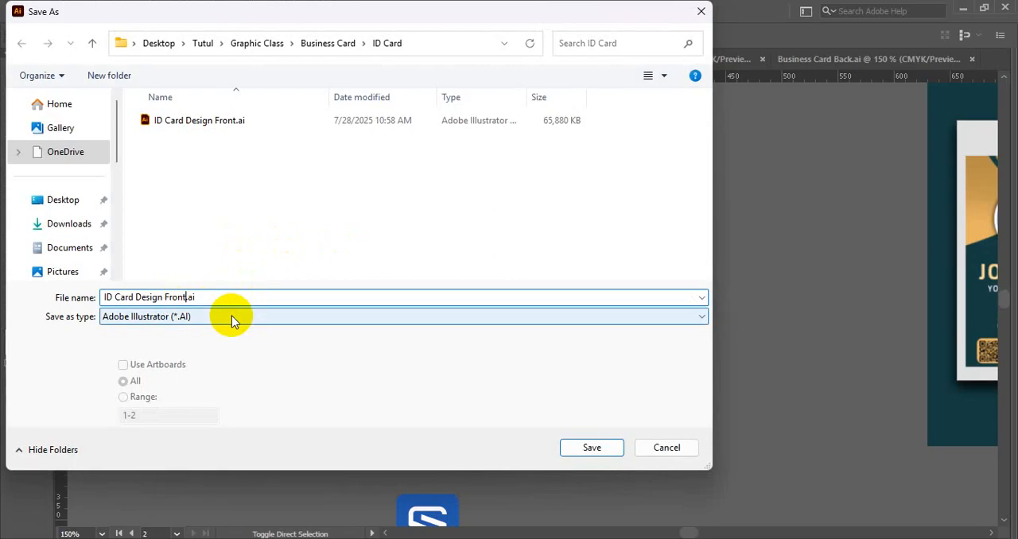
{"action": "key", "text": "Return"}
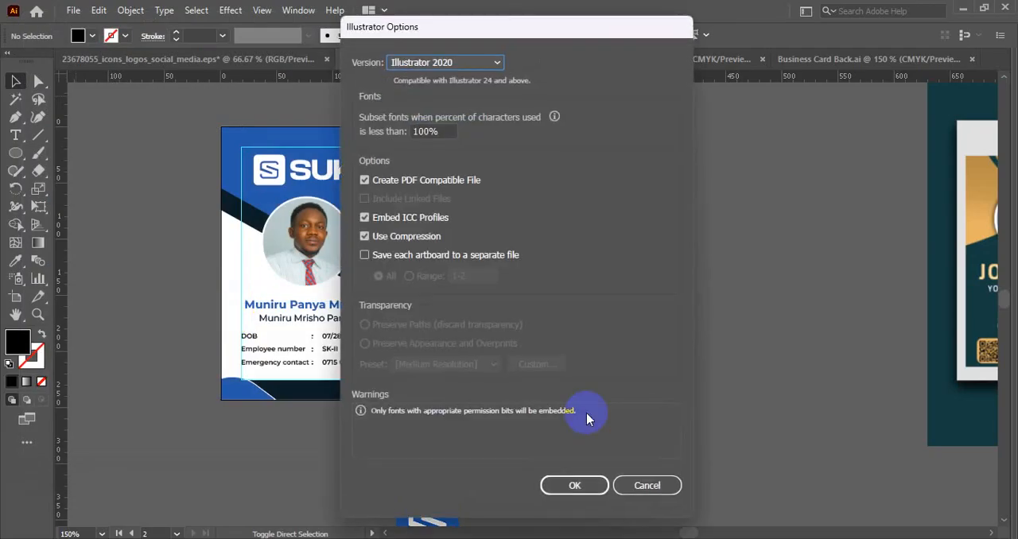
{"action": "left_click", "coordinate": [654, 484]}
- Save a copy of the document as "ID Card Design Back.ai" in the ID Card folder
{"action": "key", "text": "ctrl+shift+s"}
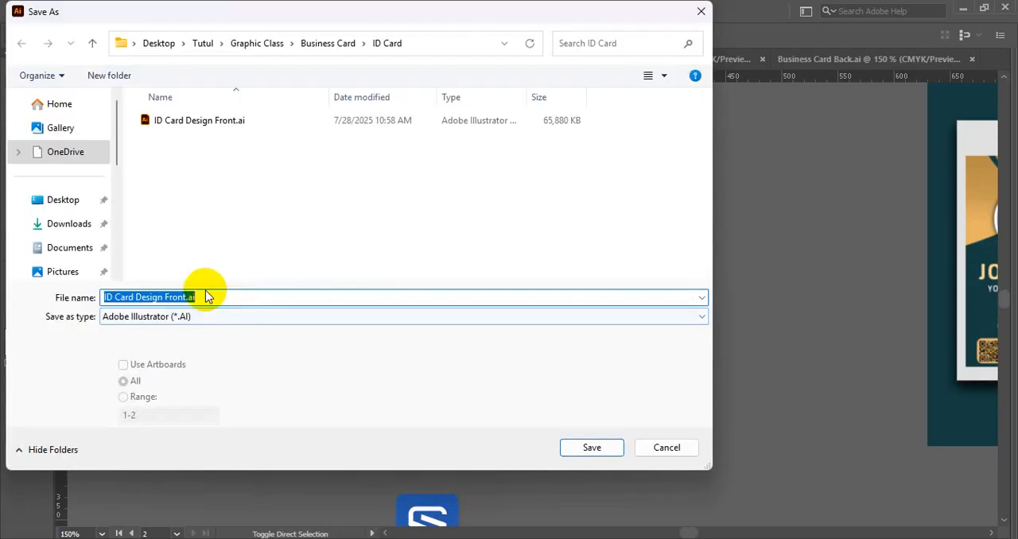
{"action": "left_click", "coordinate": [188, 298]}
{"action": "key", "text": "BackSpace"}
{"action": "key", "text": "BackSpace"}
{"action": "key", "text": "BackSpace"}
{"action": "key", "text": "BackSpace"}
{"action": "key", "text": "BackSpace"}
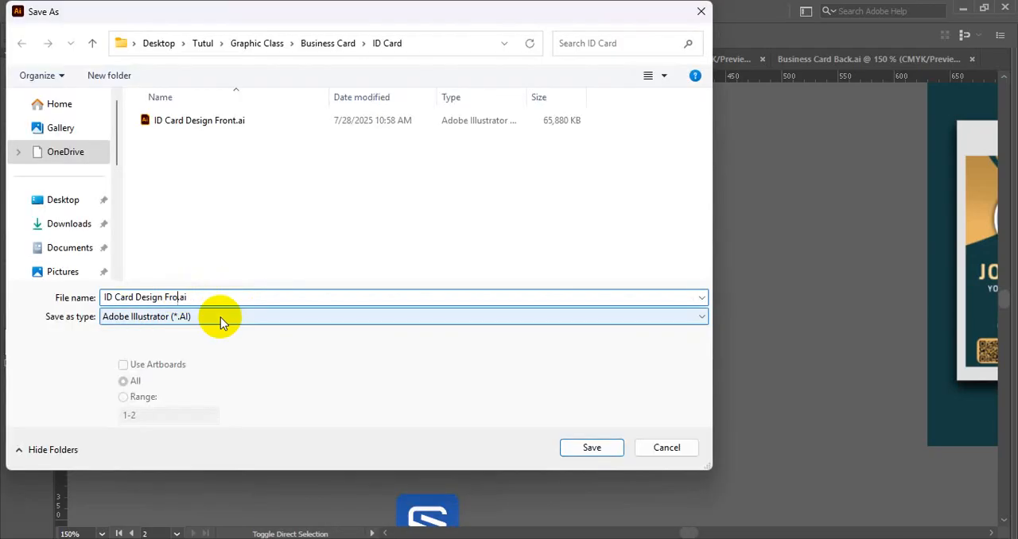
{"action": "type", "text": "Back"}
{"action": "key", "text": "Return"}
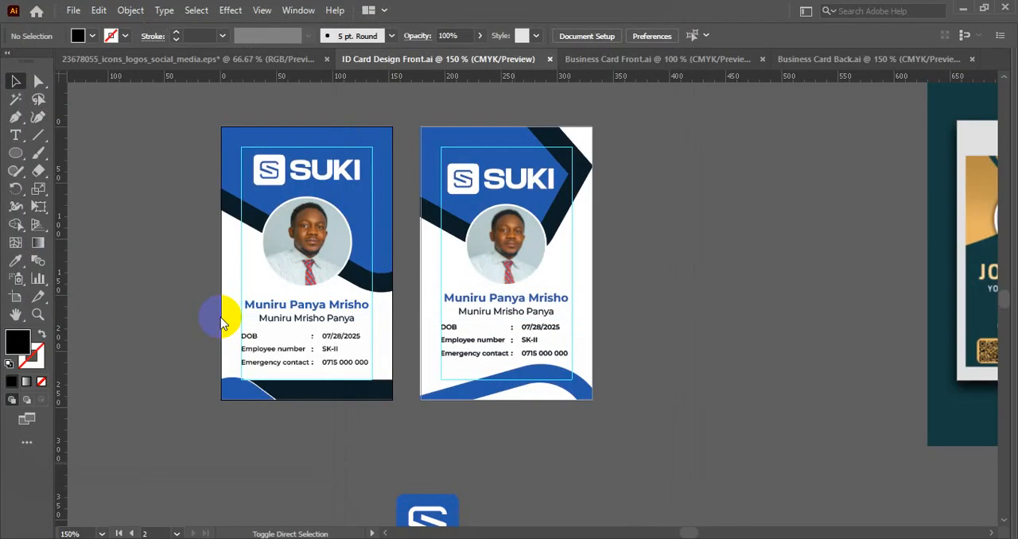
- Lock the guides and the white background of the ID card with the arrow-shaped design
{"action": "scroll", "coordinate": [530, 193], "scroll_direction": "down", "scroll_amount": 1}
{"action": "left_click_drag", "start_coordinate": [619, 198], "coordinate": [520, 193]}
{"action": "right_click", "coordinate": [520, 191]}
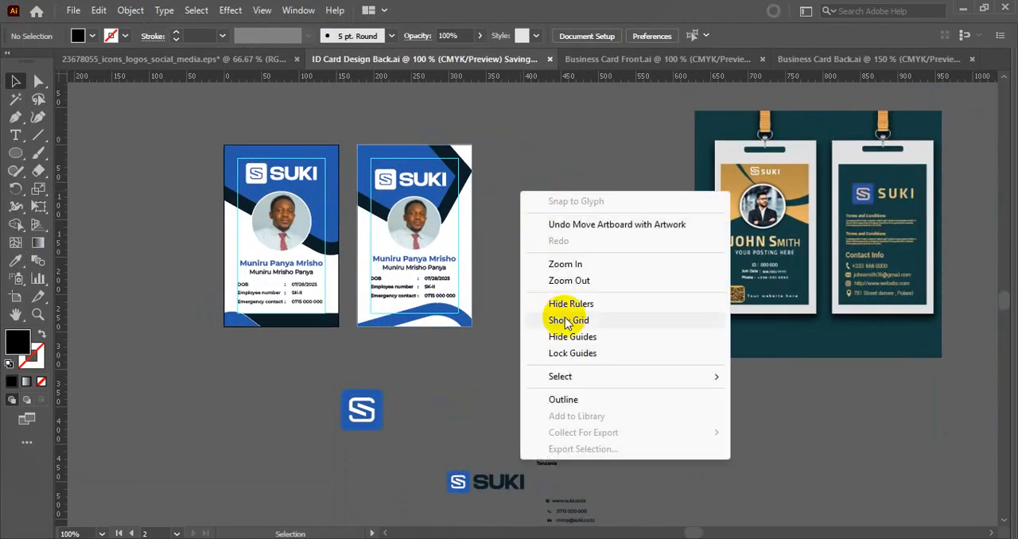
{"action": "left_click", "coordinate": [566, 336]}
{"action": "left_click", "coordinate": [472, 228]}
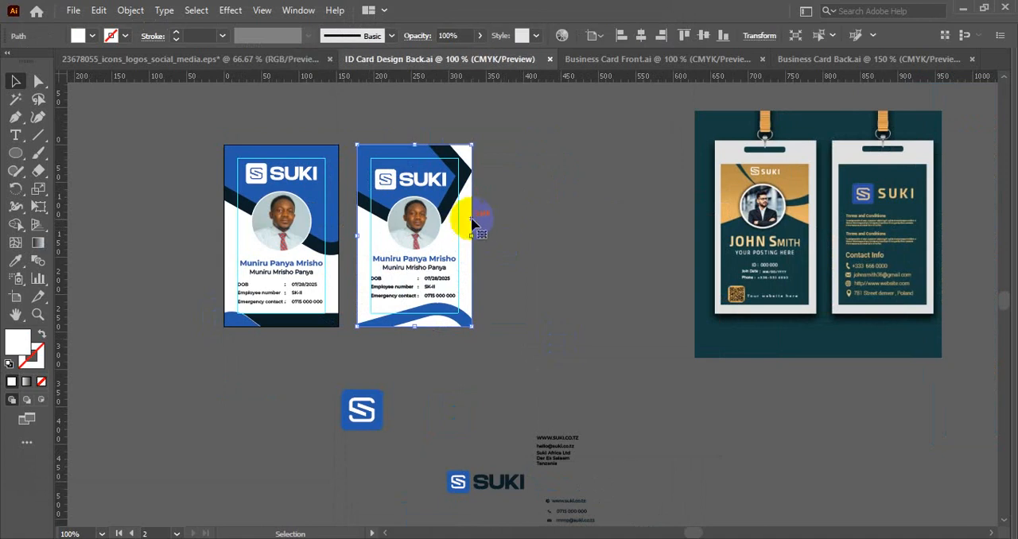
{"action": "key", "text": "Delete"}
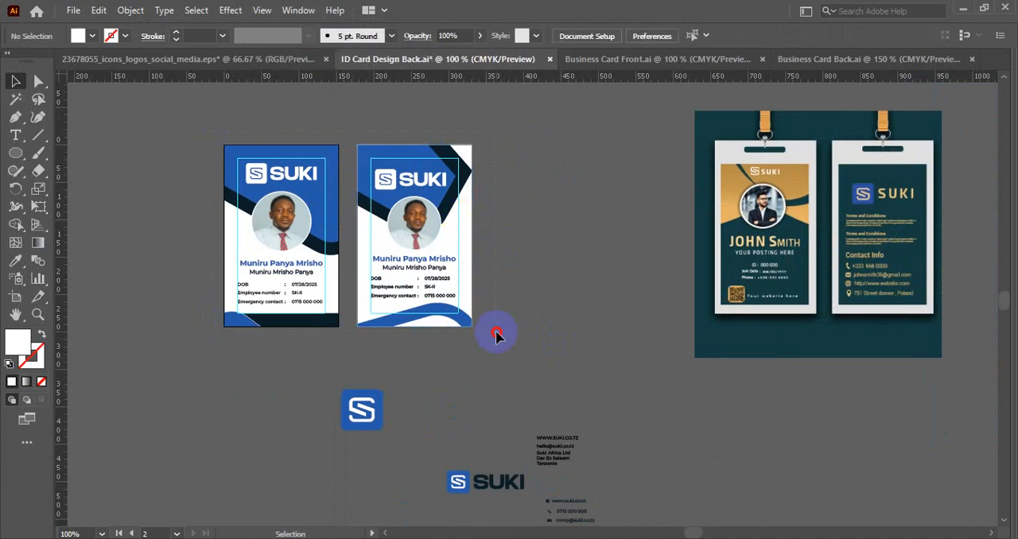
- Move the artwork of both ID cards off their artboards into the empty canvas to the left
{"action": "left_click_drag", "start_coordinate": [496, 332], "coordinate": [498, 333]}
{"action": "scroll", "coordinate": [522, 298], "scroll_direction": "down", "scroll_amount": 2}
{"action": "left_click_drag", "start_coordinate": [468, 264], "coordinate": [230, 263]}
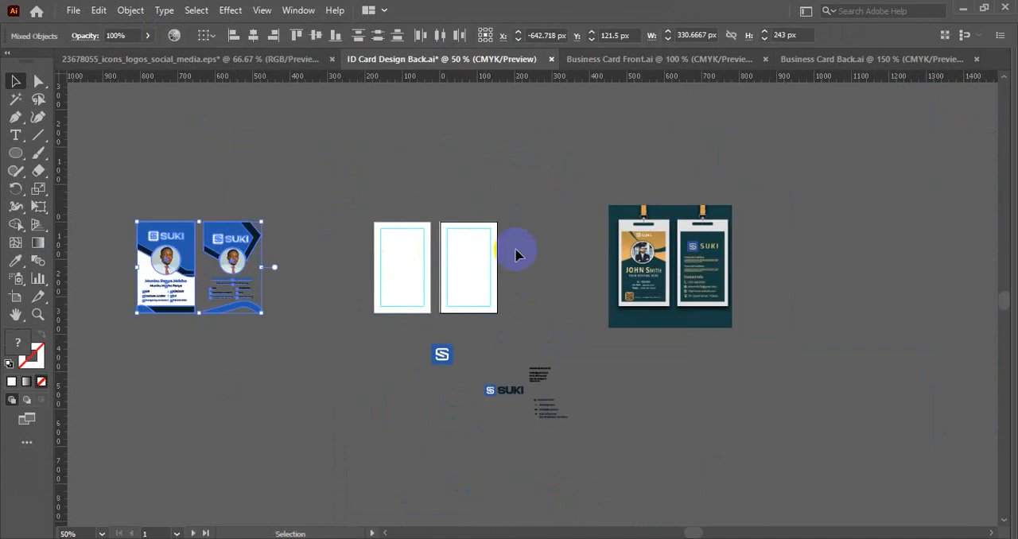
{"action": "left_click", "coordinate": [515, 253]}
- Unlock the guides and all locked objects, and delete the guide frame on the left artboard
{"action": "scroll", "coordinate": [515, 253], "scroll_direction": "up", "scroll_amount": 3}
{"action": "left_click_drag", "start_coordinate": [463, 266], "coordinate": [527, 288]}
{"action": "right_click", "coordinate": [197, 189]}
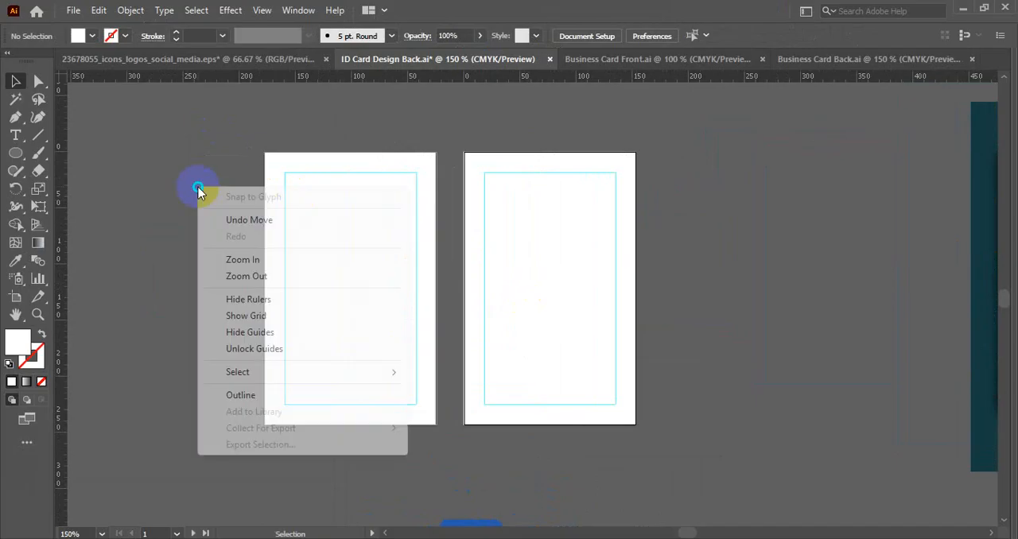
{"action": "left_click", "coordinate": [251, 350]}
{"action": "key", "text": "ctrl+alt+2"}
{"action": "left_click_drag", "start_coordinate": [221, 207], "coordinate": [332, 296]}
{"action": "key", "text": "Delete"}
- Delete the empty left artboard, keeping only the artboard with the guide frame
{"action": "left_click", "coordinate": [15, 297]}
{"action": "left_click", "coordinate": [368, 287]}
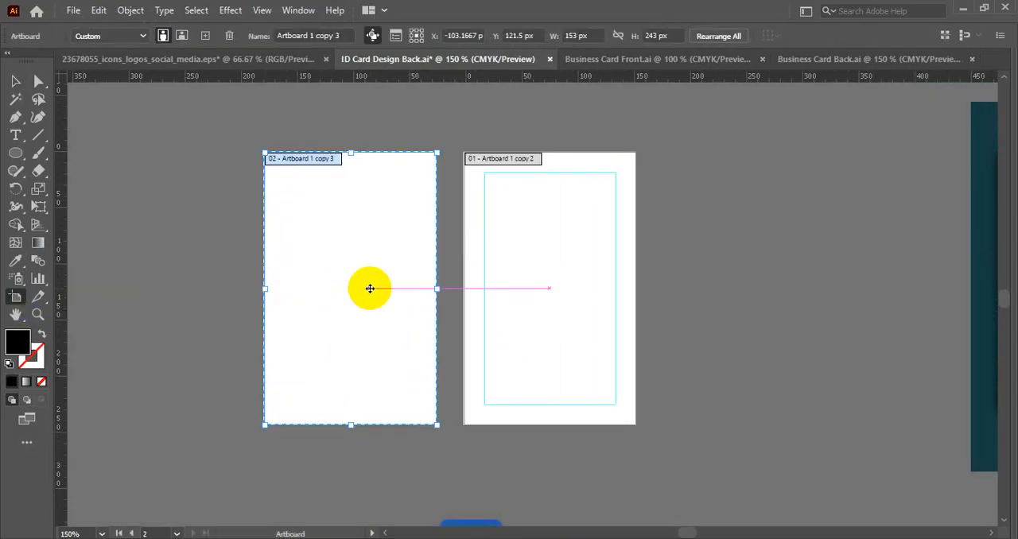
{"action": "key", "text": "Delete"}
{"action": "left_click", "coordinate": [20, 85]}
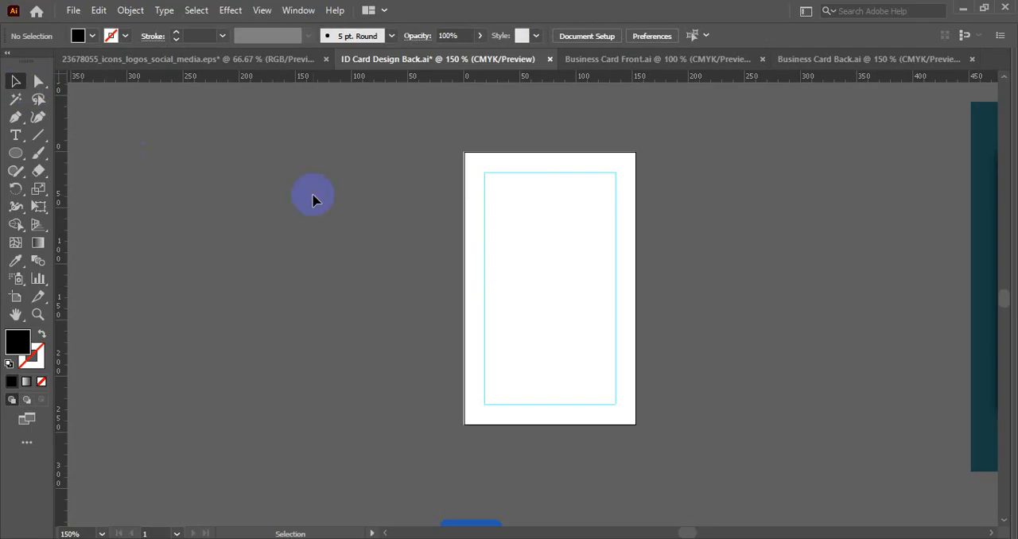
- Lock the guides of the remaining artboard
{"action": "scroll", "coordinate": [314, 195], "scroll_direction": "down", "scroll_amount": 1}
{"action": "right_click", "coordinate": [314, 196]}
{"action": "left_click", "coordinate": [362, 357]}
- Move the artwork of both front cards closer, directly beside the blank artboard's left side
{"action": "scroll", "coordinate": [363, 307], "scroll_direction": "down", "scroll_amount": 2}
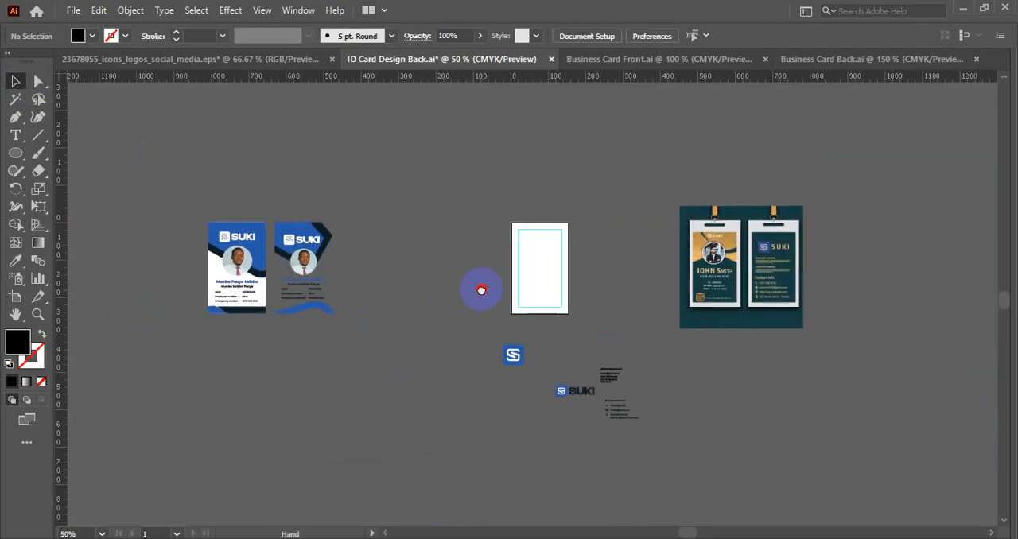
{"action": "left_click_drag", "start_coordinate": [193, 188], "coordinate": [364, 362]}
{"action": "left_click_drag", "start_coordinate": [309, 261], "coordinate": [469, 261]}
{"action": "left_click", "coordinate": [632, 263]}
{"action": "scroll", "coordinate": [632, 263], "scroll_direction": "up", "scroll_amount": 2}
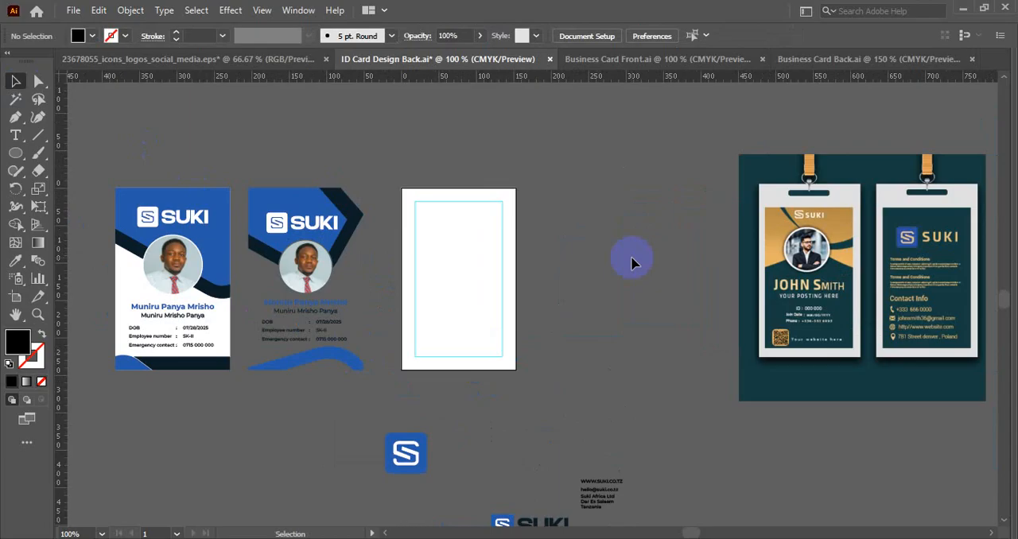
{"action": "scroll", "coordinate": [659, 254], "scroll_direction": "up", "scroll_amount": 1}
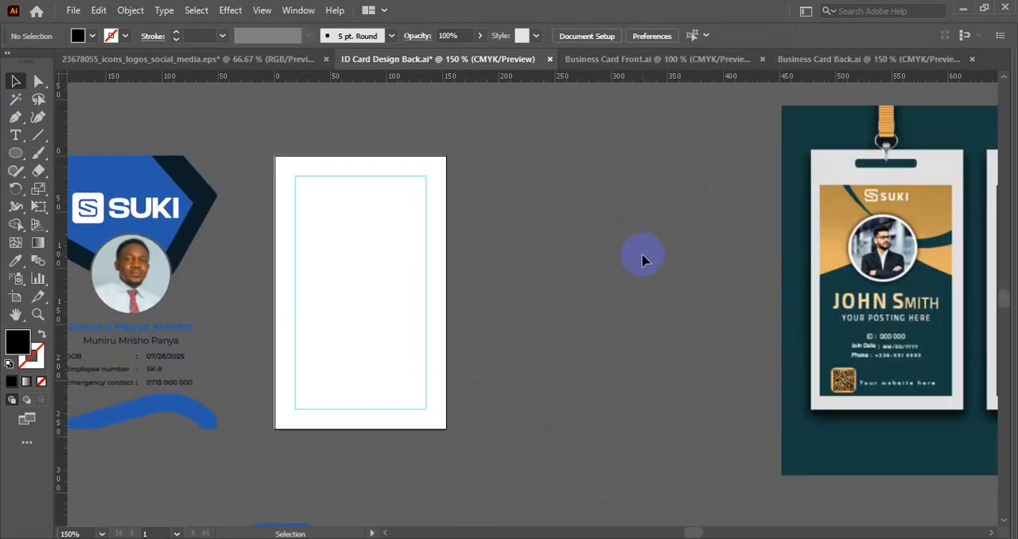
- Place the dark SUKI logo at the bottom of the blank artboard and bring it to the front
{"action": "scroll", "coordinate": [647, 257], "scroll_direction": "down", "scroll_amount": 2}
{"action": "left_click", "coordinate": [558, 434]}
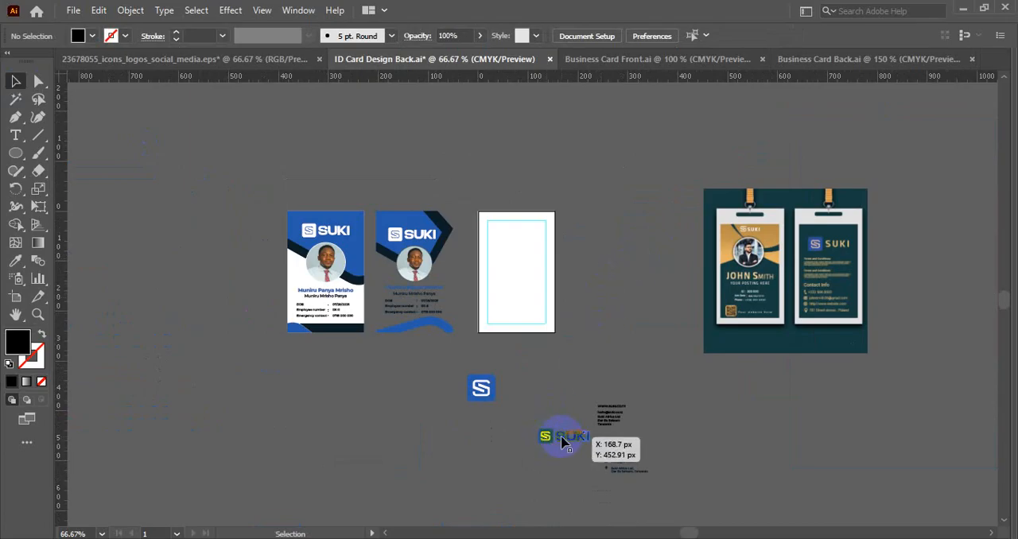
{"action": "left_click_drag", "start_coordinate": [572, 439], "coordinate": [527, 318]}
{"action": "right_click", "coordinate": [527, 318]}
{"action": "mouse_move", "coordinate": [572, 244]}
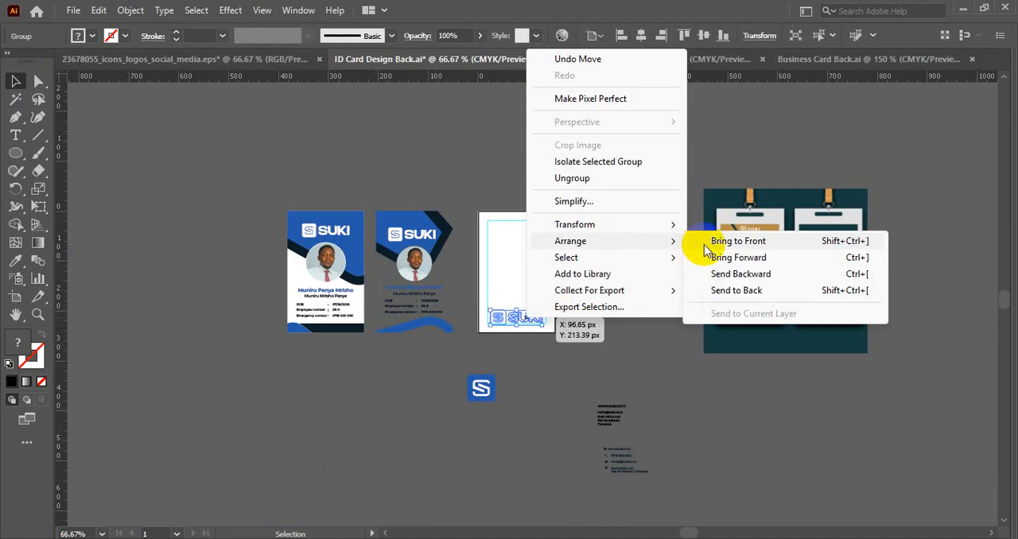
{"action": "left_click", "coordinate": [706, 244]}
{"action": "left_click", "coordinate": [636, 297]}
- Lock the card's white background and move the SUKI logo up slightly so it sits inside the guide frame
{"action": "scroll", "coordinate": [525, 328], "scroll_direction": "up", "scroll_amount": 2}
{"action": "left_click", "coordinate": [549, 324]}
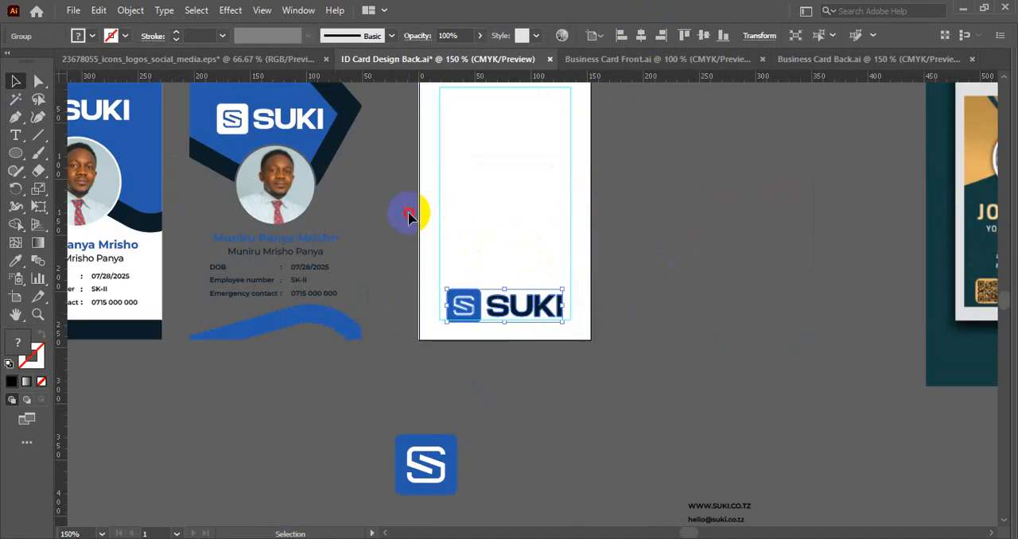
{"action": "key", "text": "ctrl+2"}
{"action": "left_click", "coordinate": [502, 307]}
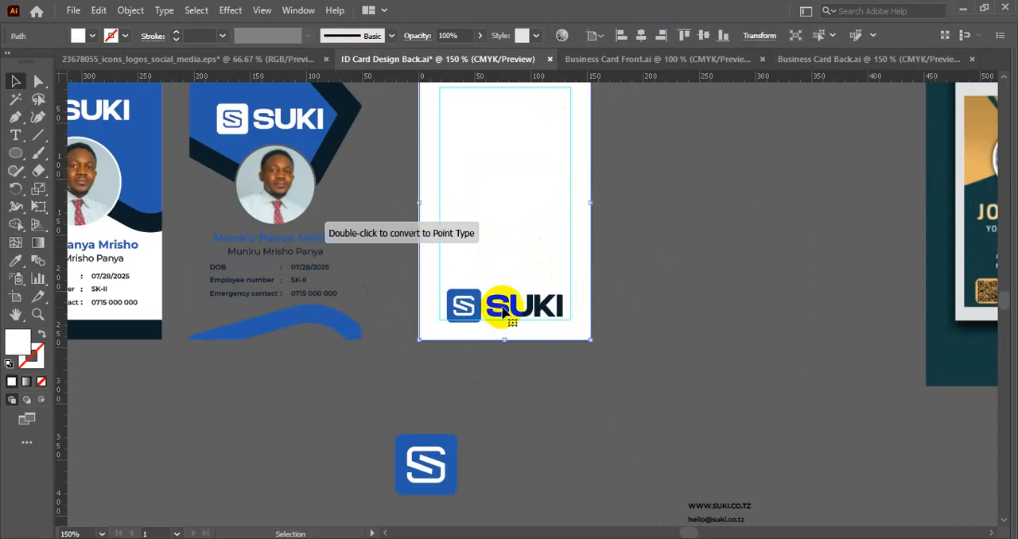
{"action": "left_click", "coordinate": [638, 231]}
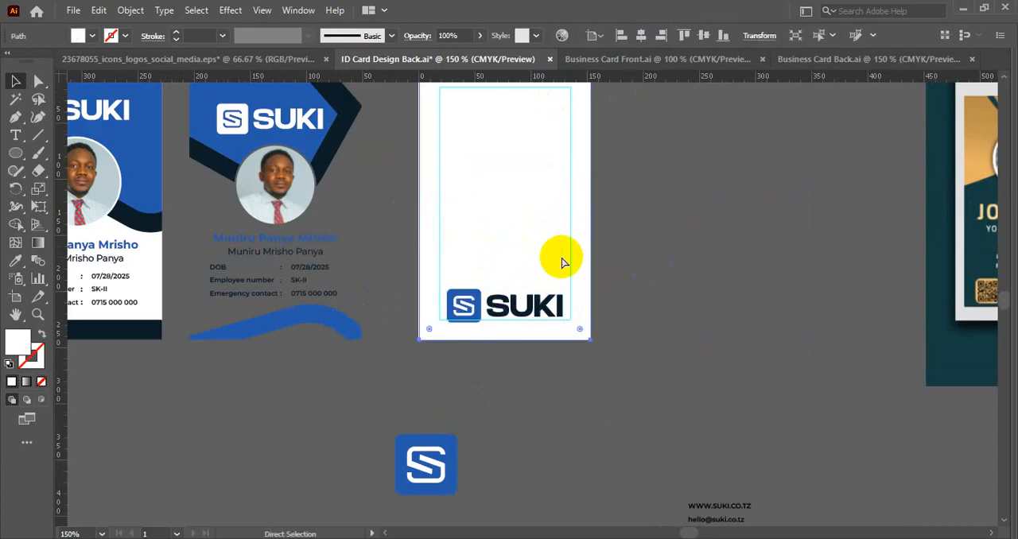
{"action": "left_click_drag", "start_coordinate": [518, 308], "coordinate": [518, 302]}
{"action": "left_click", "coordinate": [628, 263]}
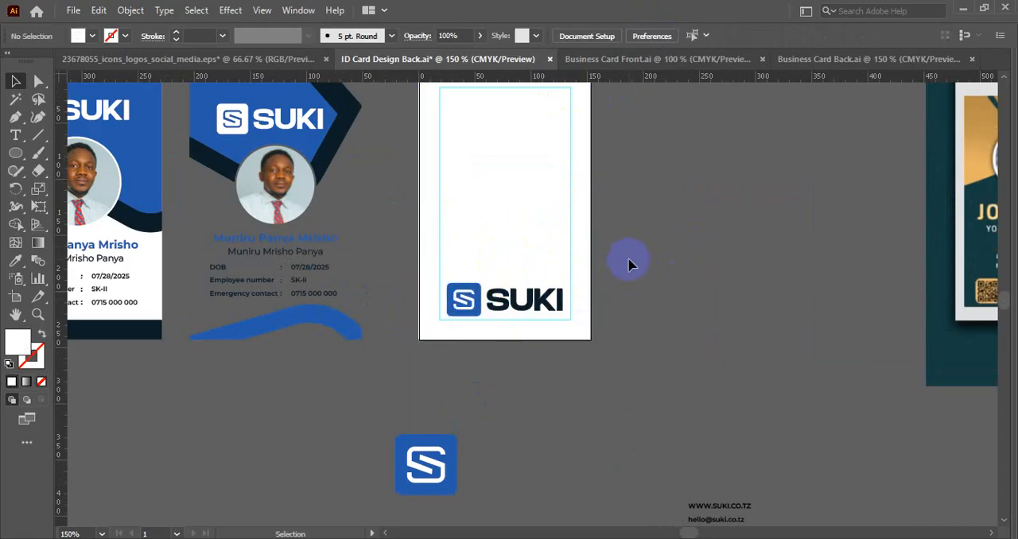
- Move the website line below the contact details, and shift the phone, e-mail and address group up toward the company text
{"action": "scroll", "coordinate": [629, 263], "scroll_direction": "down", "scroll_amount": 2}
{"action": "left_click_drag", "start_coordinate": [644, 250], "coordinate": [624, 332]}
{"action": "scroll", "coordinate": [677, 425], "scroll_direction": "up", "scroll_amount": 3}
{"action": "left_click_drag", "start_coordinate": [661, 428], "coordinate": [605, 203]}
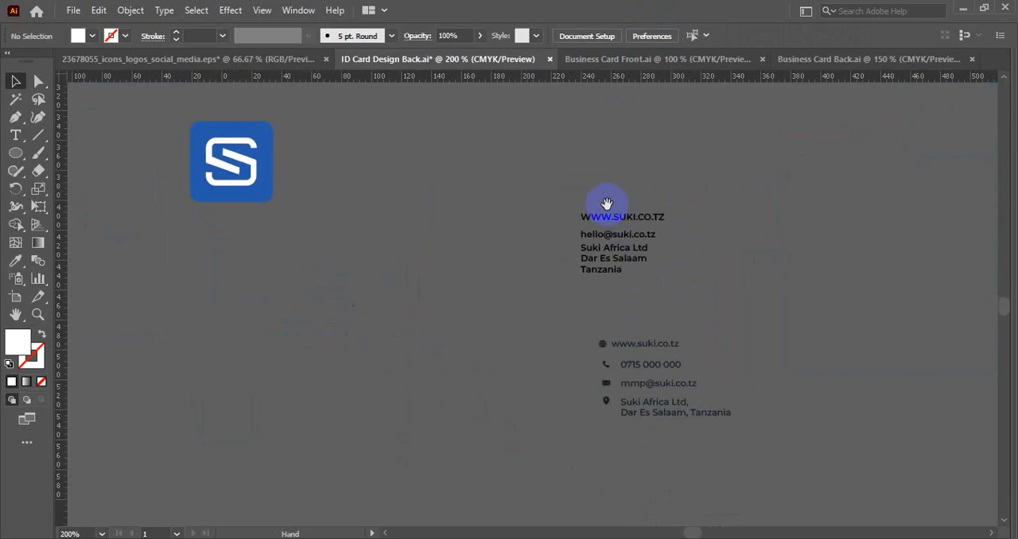
{"action": "left_click", "coordinate": [680, 347]}
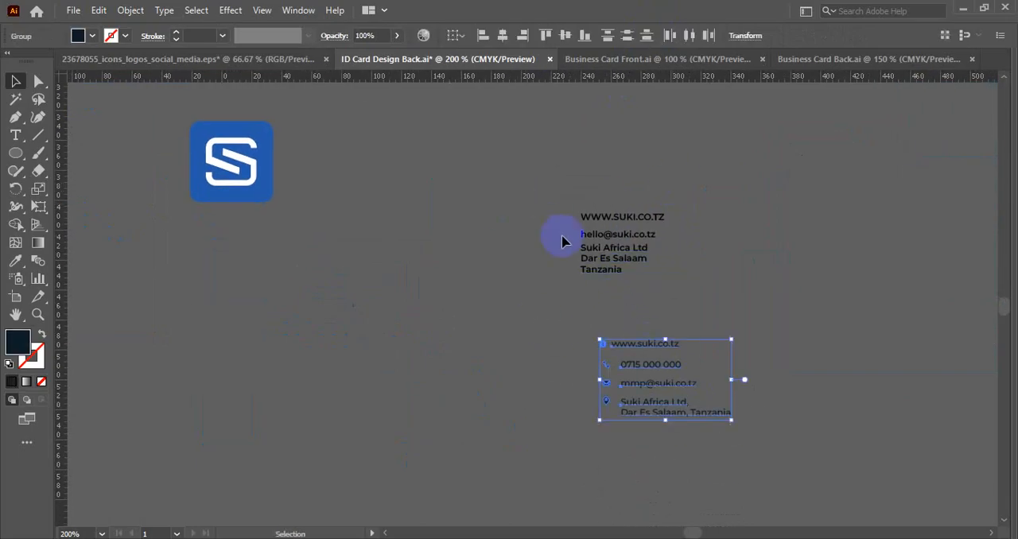
{"action": "left_click", "coordinate": [845, 357]}
{"action": "scroll", "coordinate": [735, 330], "scroll_direction": "up", "scroll_amount": 1}
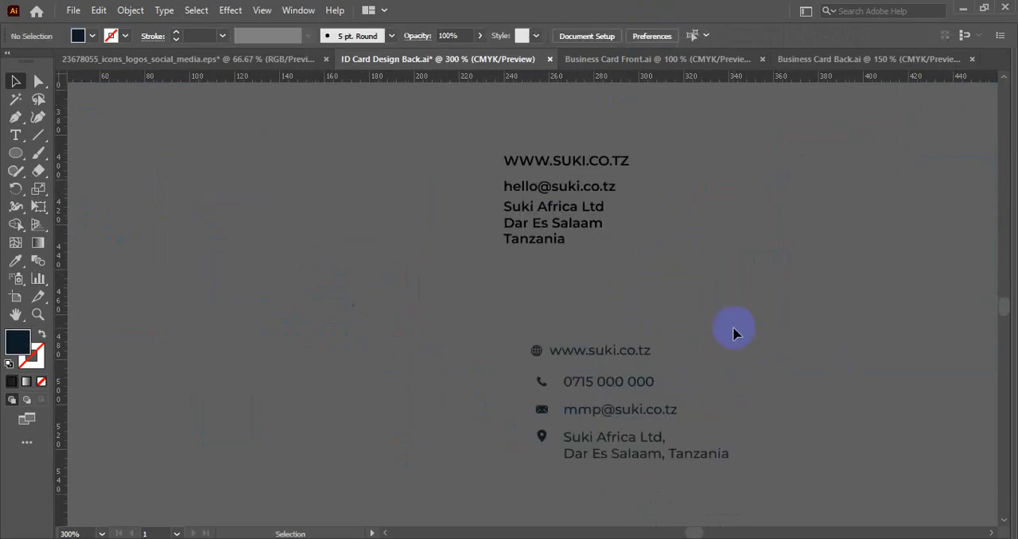
{"action": "left_click", "coordinate": [586, 356]}
{"action": "left_click_drag", "start_coordinate": [518, 363], "coordinate": [561, 405]}
{"action": "left_click_drag", "start_coordinate": [561, 349], "coordinate": [542, 263]}
- Ungroup the phone, e-mail and address block, and move the website line up close beneath it
{"action": "right_click", "coordinate": [543, 262]}
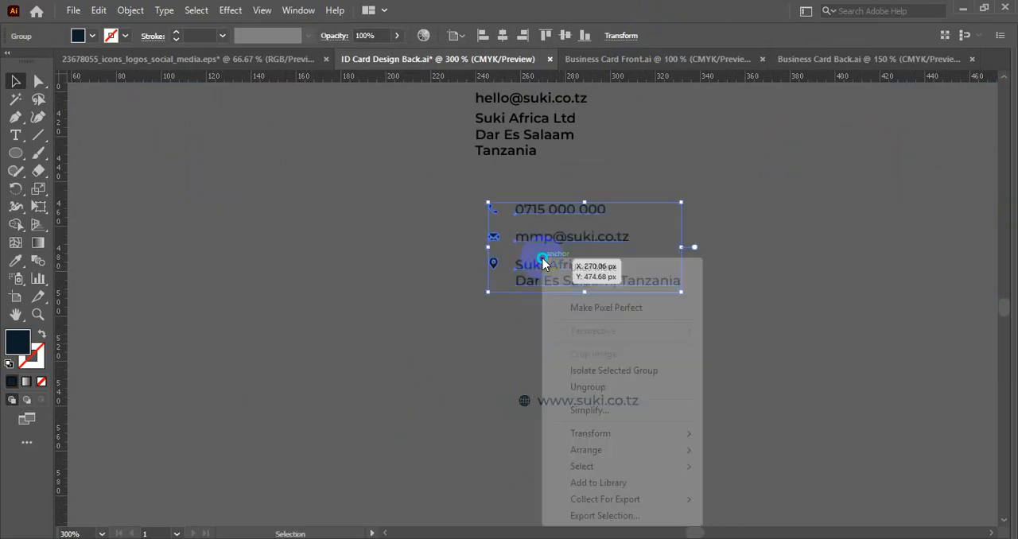
{"action": "left_click", "coordinate": [587, 387]}
{"action": "left_click", "coordinate": [477, 346]}
{"action": "left_click_drag", "start_coordinate": [580, 399], "coordinate": [527, 338]}
- Move the company address with its pin icon below the website line
{"action": "left_click_drag", "start_coordinate": [546, 284], "coordinate": [547, 411]}
{"action": "key", "text": "ctrl+z"}
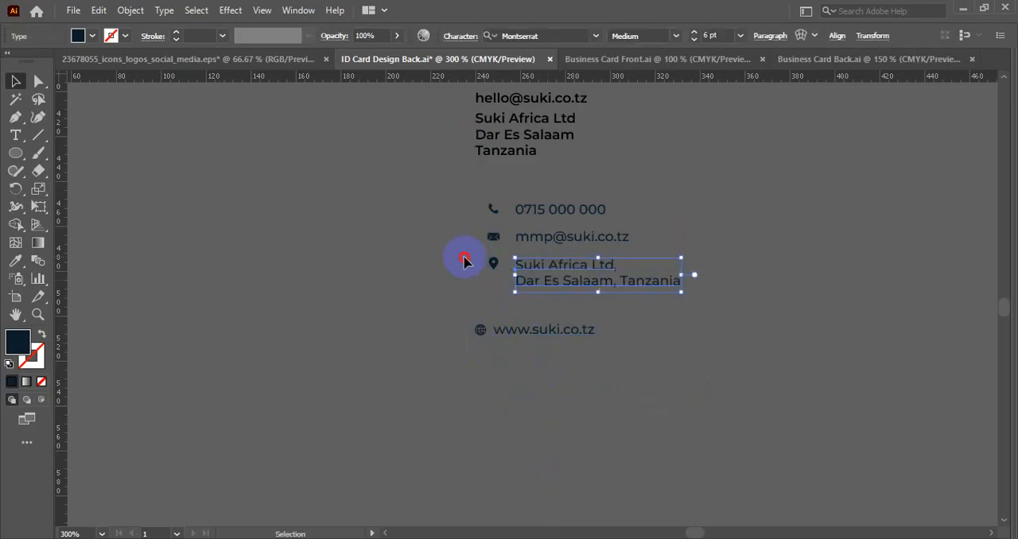
{"action": "left_click_drag", "start_coordinate": [577, 279], "coordinate": [557, 407]}
- Replace the e-mail text beside the envelope icon with the company e-mail address from the text block above
{"action": "left_click", "coordinate": [549, 210]}
{"action": "left_click_drag", "start_coordinate": [465, 226], "coordinate": [565, 258]}
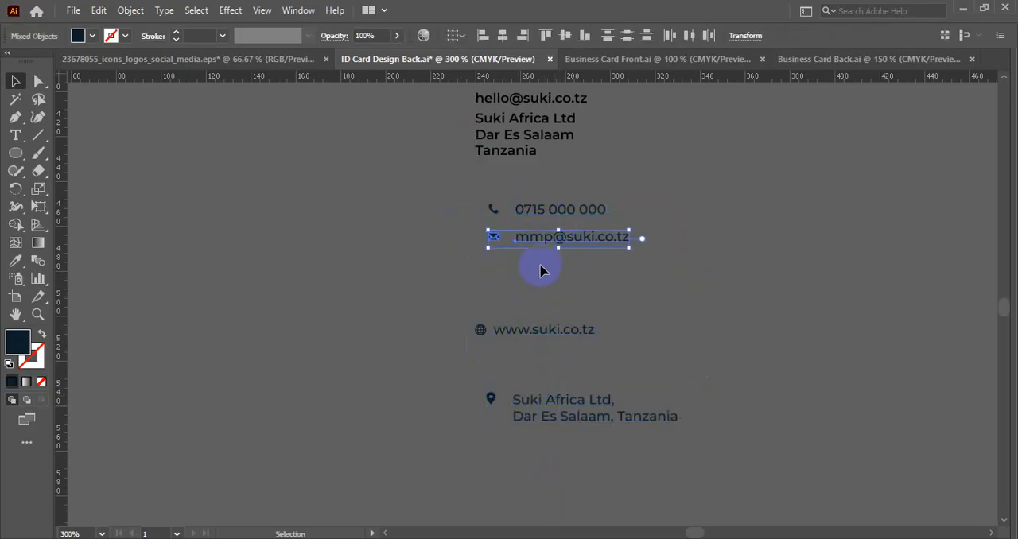
{"action": "left_click", "coordinate": [542, 274]}
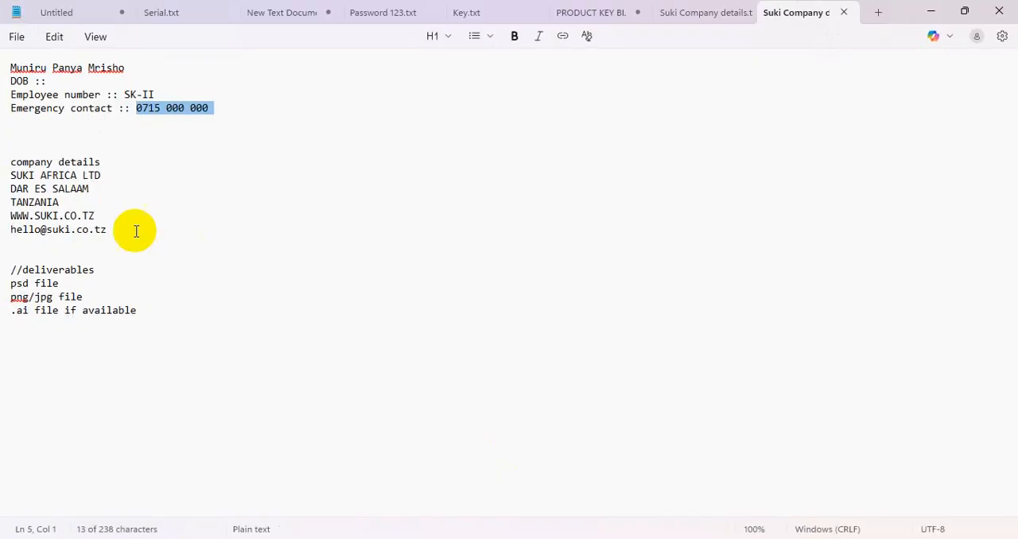
{"action": "left_click_drag", "start_coordinate": [136, 230], "coordinate": [3, 230]}
{"action": "key", "text": "ctrl+c"}
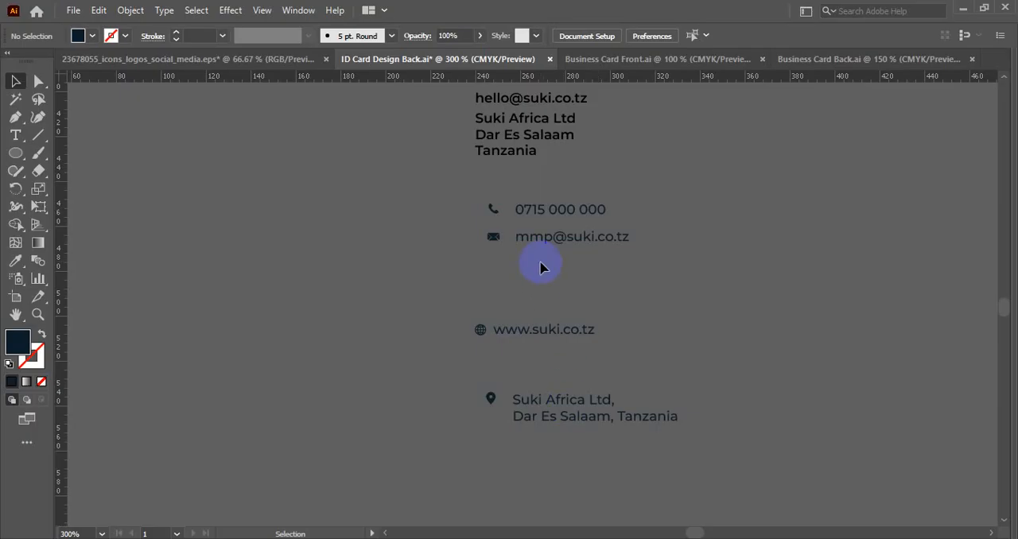
{"action": "left_click", "coordinate": [539, 241]}
{"action": "triple_click", "coordinate": [539, 241]}
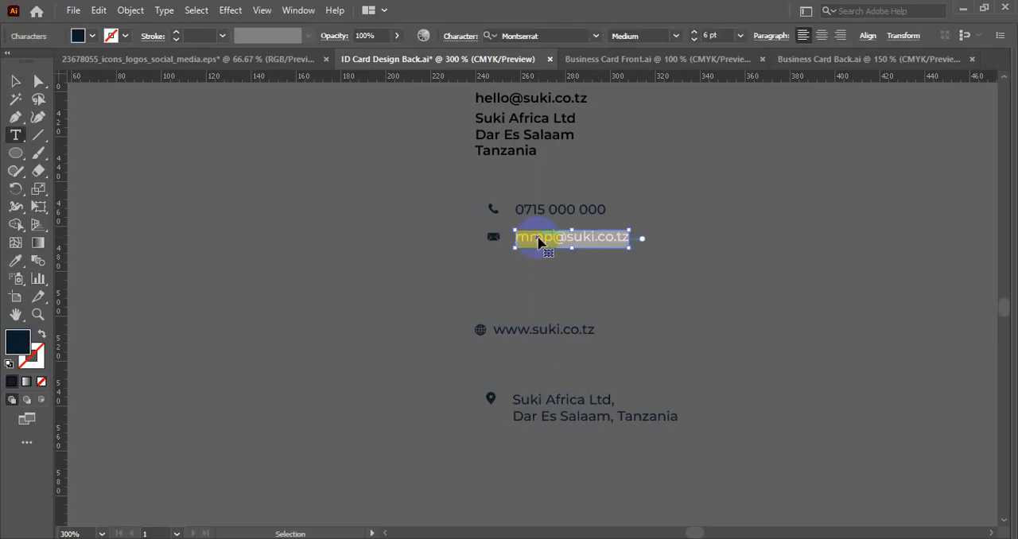
{"action": "key", "text": "ctrl+v"}
{"action": "left_click", "coordinate": [16, 80]}
{"action": "left_click", "coordinate": [516, 319]}
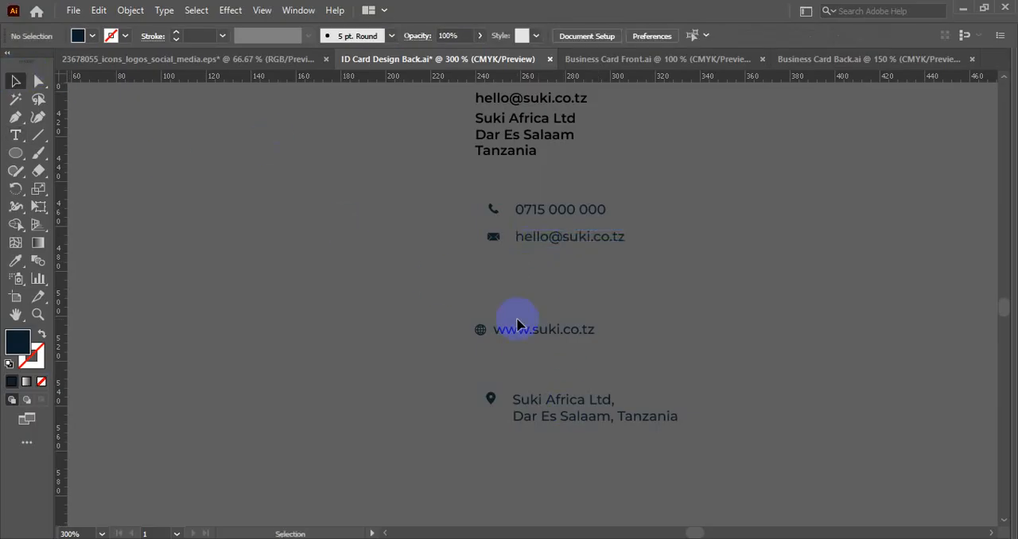
- Move the website line up beneath the e-mail line, and move the address with its pin icon up below the website
{"action": "left_click_drag", "start_coordinate": [540, 336], "coordinate": [558, 265]}
{"action": "left_click_drag", "start_coordinate": [531, 398], "coordinate": [537, 314]}
{"action": "key", "text": "ctrl+minus"}
{"action": "key", "text": "ctrl+minus"}
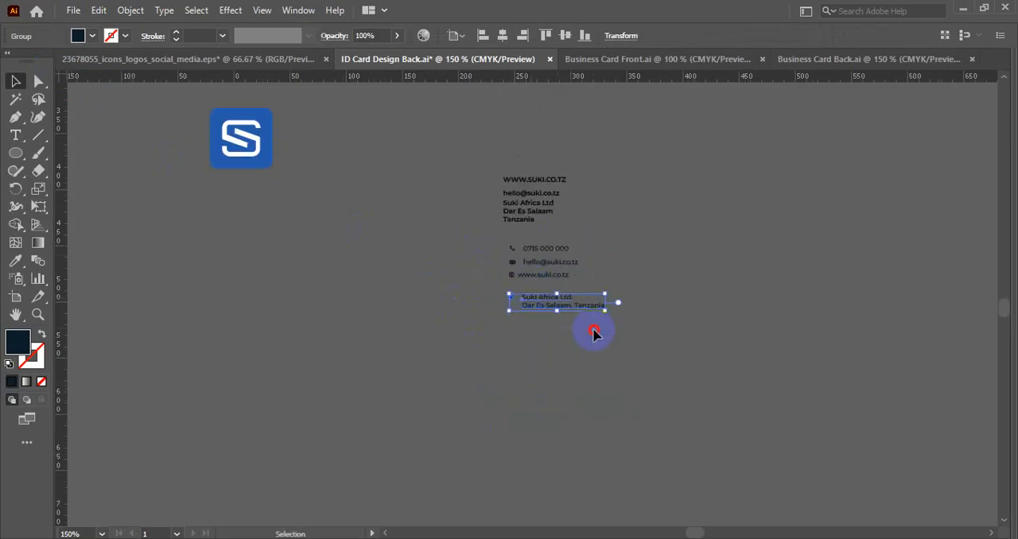
- Copy the phone, e-mail, website and address lines with their icons onto the artboard, inside the guide frame above the SUKI logo
{"action": "left_click_drag", "start_coordinate": [593, 330], "coordinate": [599, 334]}
{"action": "scroll", "coordinate": [619, 295], "scroll_direction": "down", "scroll_amount": 2}
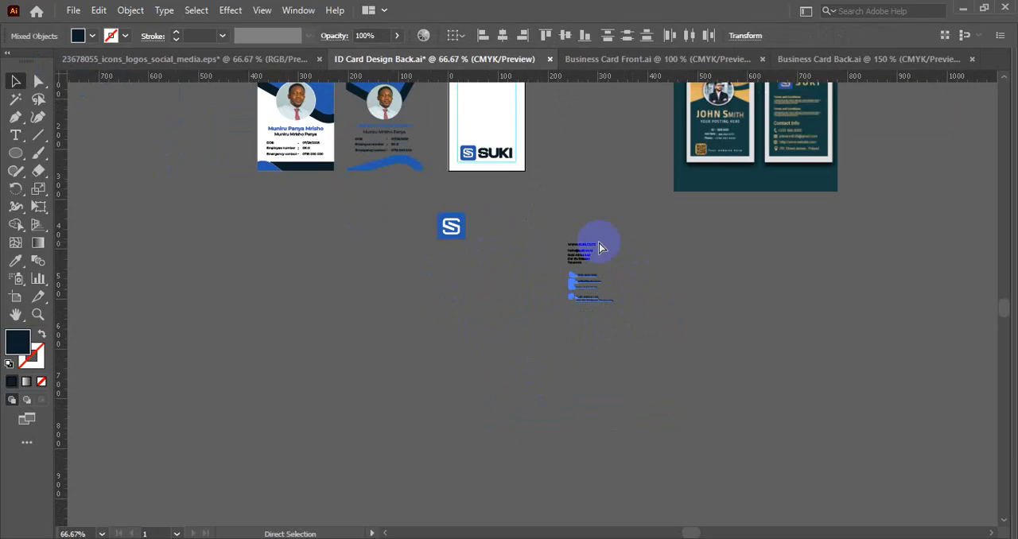
{"action": "left_click", "coordinate": [572, 225]}
{"action": "scroll", "coordinate": [574, 256], "scroll_direction": "up", "scroll_amount": 3}
{"action": "left_click_drag", "start_coordinate": [502, 193], "coordinate": [575, 354]}
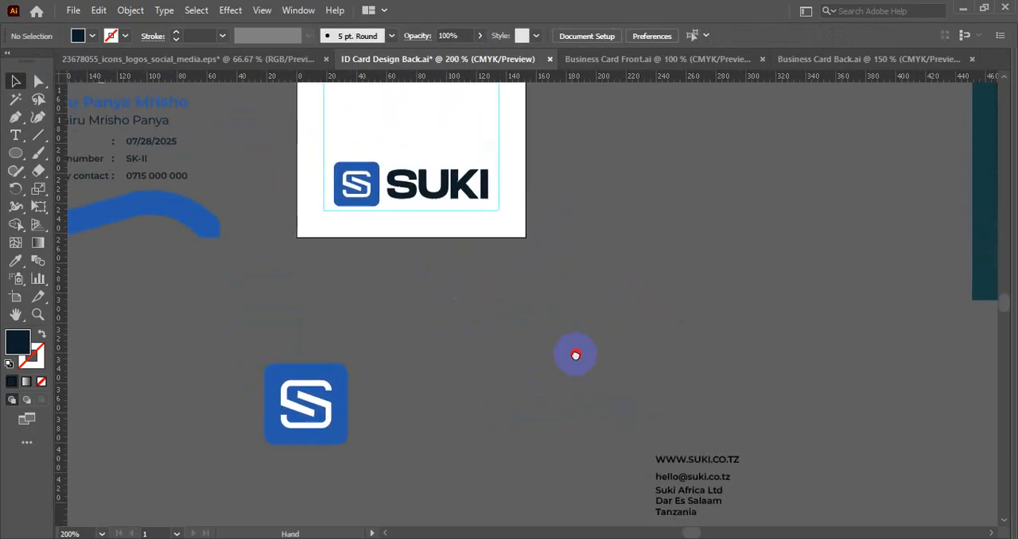
{"action": "left_click_drag", "start_coordinate": [520, 159], "coordinate": [585, 399]}
{"action": "scroll", "coordinate": [487, 267], "scroll_direction": "up", "scroll_amount": 2}
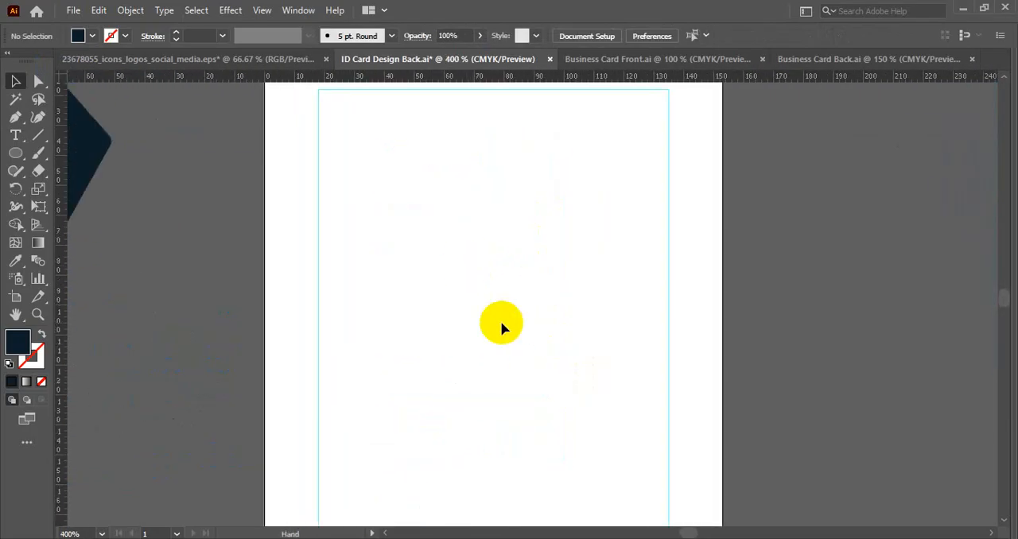
{"action": "scroll", "coordinate": [465, 262], "scroll_direction": "down", "scroll_amount": 1}
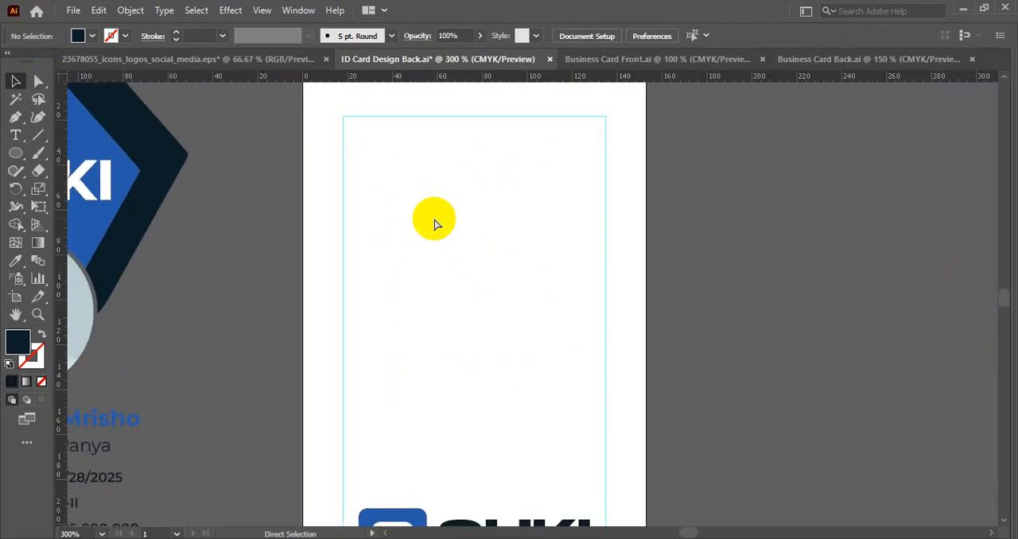
{"action": "key", "text": "ctrl+v"}
{"action": "left_click_drag", "start_coordinate": [513, 246], "coordinate": [428, 321]}
{"action": "left_click", "coordinate": [527, 284]}
{"action": "scroll", "coordinate": [532, 283], "scroll_direction": "down", "scroll_amount": 1}
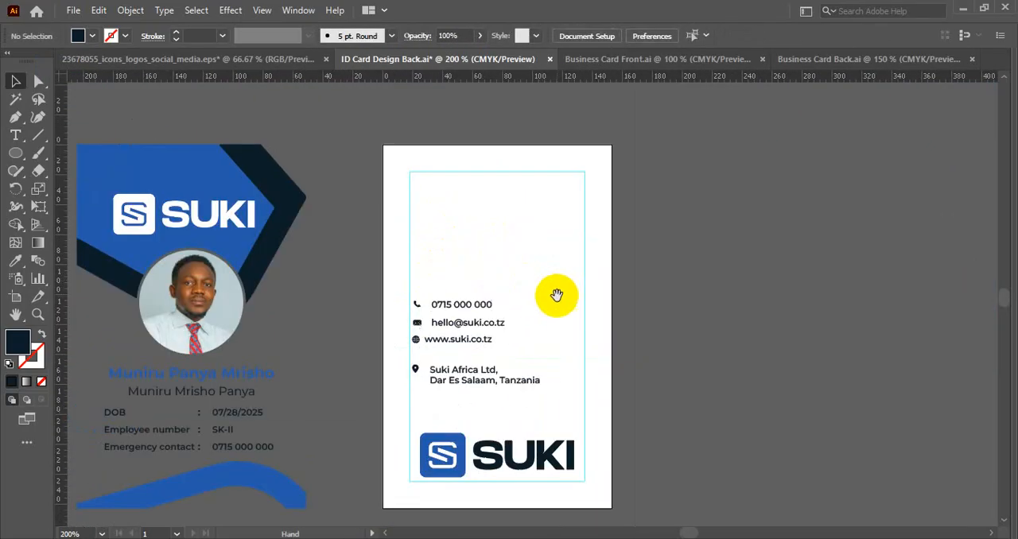
- Move the SUKI logo from the lower end of the card to the upper edge of the guide frame
{"action": "left_click_drag", "start_coordinate": [556, 296], "coordinate": [567, 237]}
{"action": "left_click_drag", "start_coordinate": [519, 402], "coordinate": [519, 123]}
{"action": "left_click", "coordinate": [499, 220]}
{"action": "left_click_drag", "start_coordinate": [525, 237], "coordinate": [495, 219]}
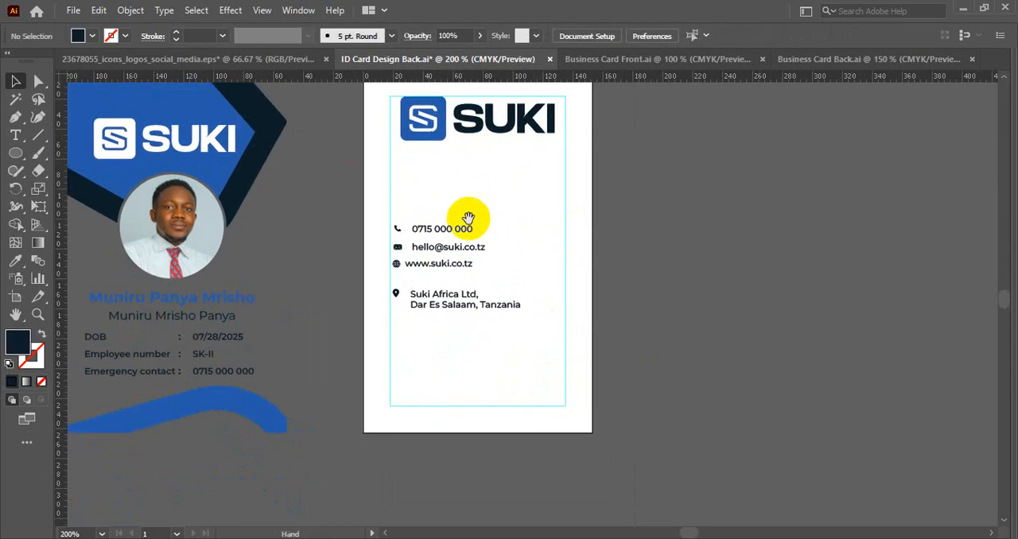
- Group the phone, e-mail and website texts each with its own icon
{"action": "left_click_drag", "start_coordinate": [384, 208], "coordinate": [448, 296]}
{"action": "left_click", "coordinate": [450, 326]}
{"action": "scroll", "coordinate": [396, 222], "scroll_direction": "up", "scroll_amount": 2}
{"action": "left_click", "coordinate": [443, 237]}
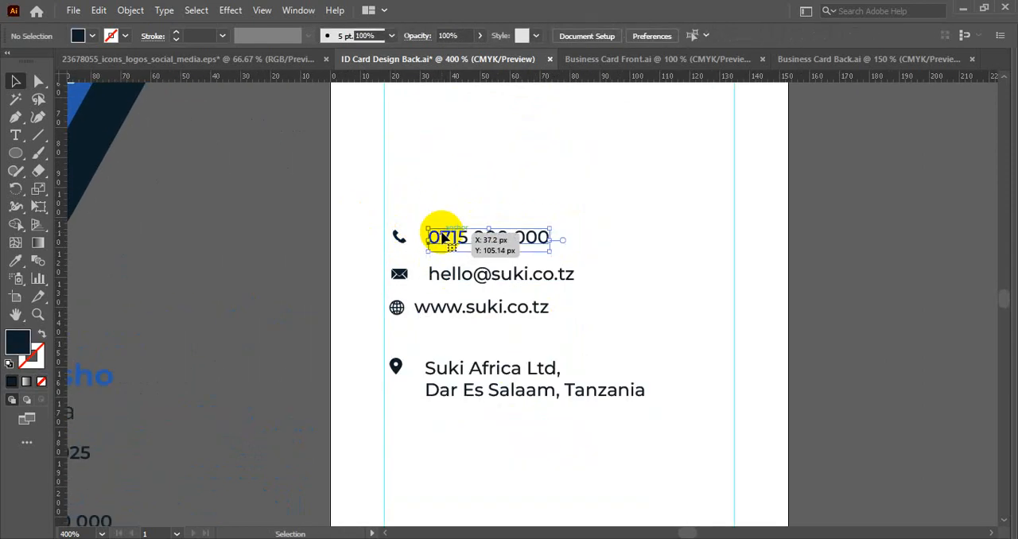
{"action": "scroll", "coordinate": [442, 237], "scroll_direction": "up", "scroll_amount": 1}
{"action": "scroll", "coordinate": [436, 241], "scroll_direction": "up", "scroll_amount": 1}
{"action": "left_click", "coordinate": [362, 238], "text": "shift"}
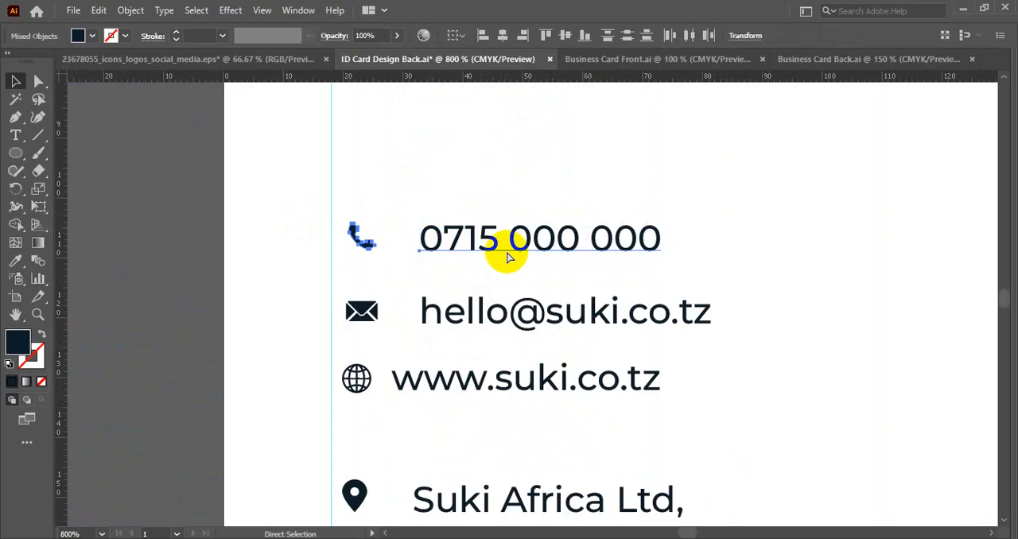
{"action": "key", "text": "ctrl+g"}
{"action": "left_click_drag", "start_coordinate": [339, 297], "coordinate": [486, 326]}
{"action": "key", "text": "ctrl+g"}
{"action": "left_click_drag", "start_coordinate": [311, 348], "coordinate": [357, 379]}
{"action": "key", "text": "ctrl+g"}
- Ungroup the website, phone, e-mail and address lines so each text is separate from its icon
{"action": "scroll", "coordinate": [376, 321], "scroll_direction": "down", "scroll_amount": 1}
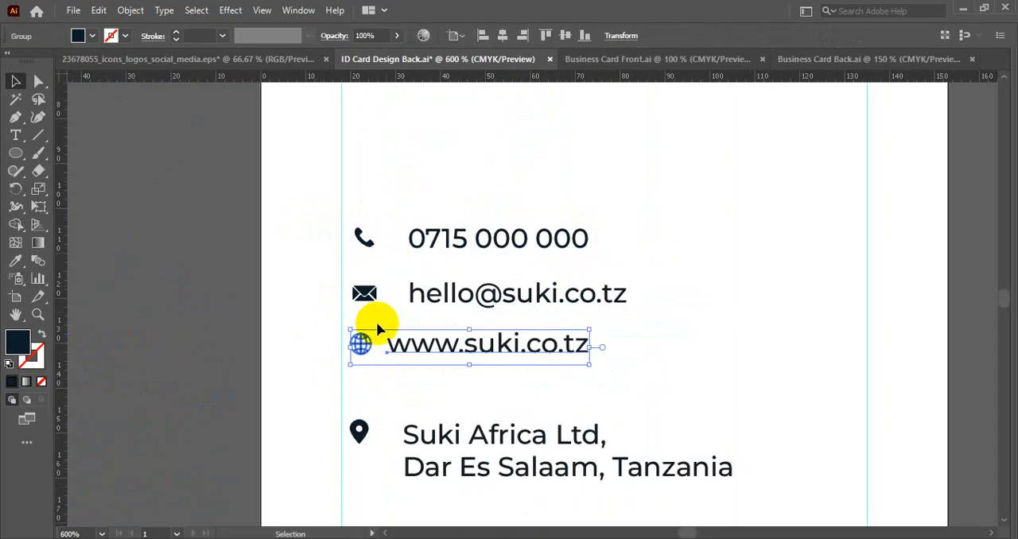
{"action": "right_click", "coordinate": [408, 340]}
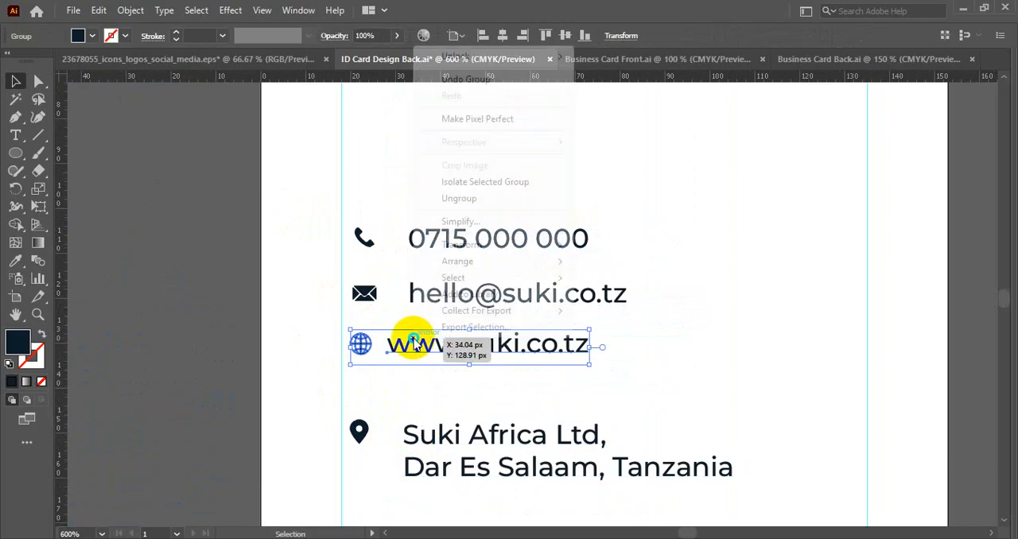
{"action": "left_click", "coordinate": [445, 198]}
{"action": "left_click_drag", "start_coordinate": [402, 155], "coordinate": [511, 360]}
{"action": "right_click", "coordinate": [511, 359]}
{"action": "left_click", "coordinate": [432, 238]}
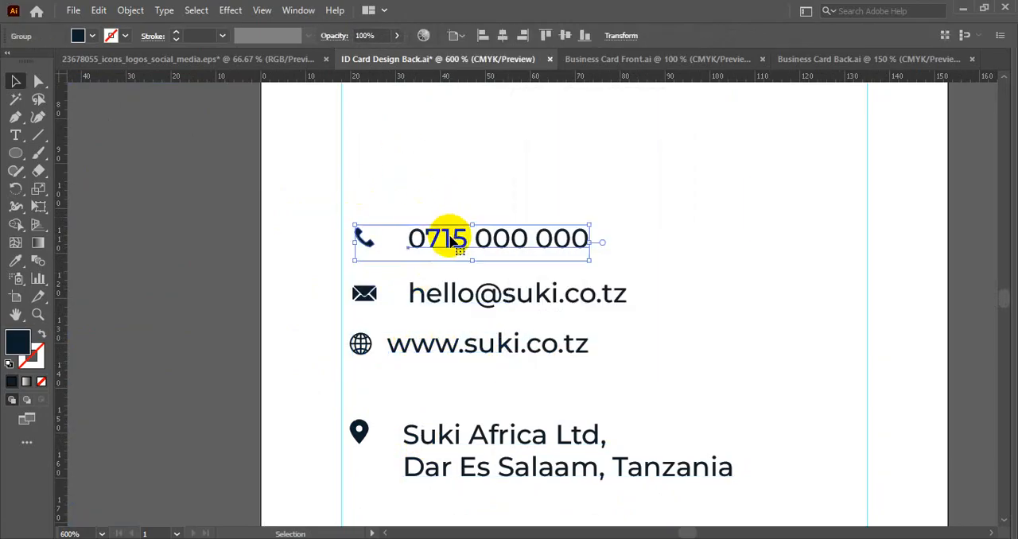
{"action": "right_click", "coordinate": [449, 239]}
{"action": "left_click", "coordinate": [501, 386]}
{"action": "left_click", "coordinate": [466, 285]}
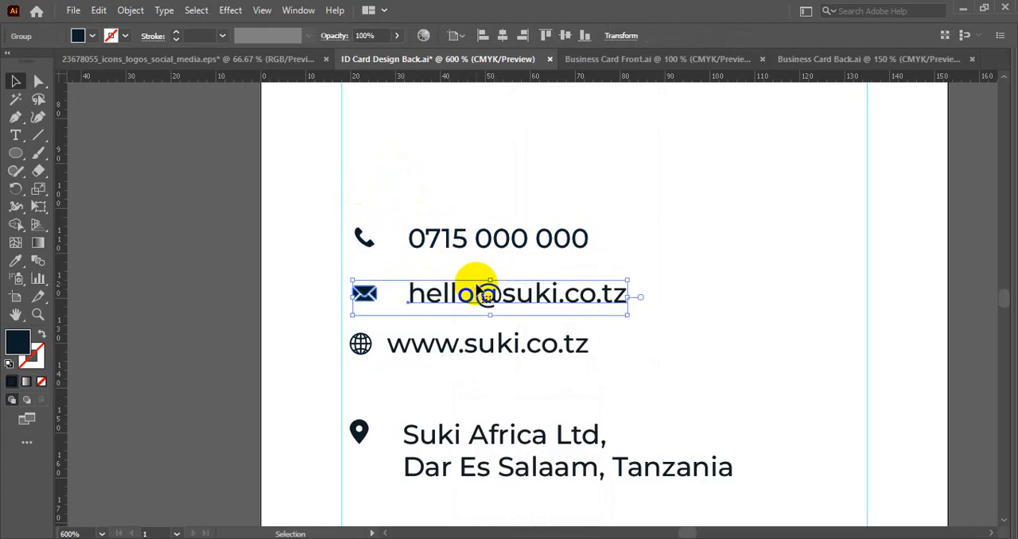
{"action": "right_click", "coordinate": [509, 293]}
{"action": "left_click", "coordinate": [503, 395]}
{"action": "left_click", "coordinate": [485, 348]}
{"action": "left_click", "coordinate": [454, 432]}
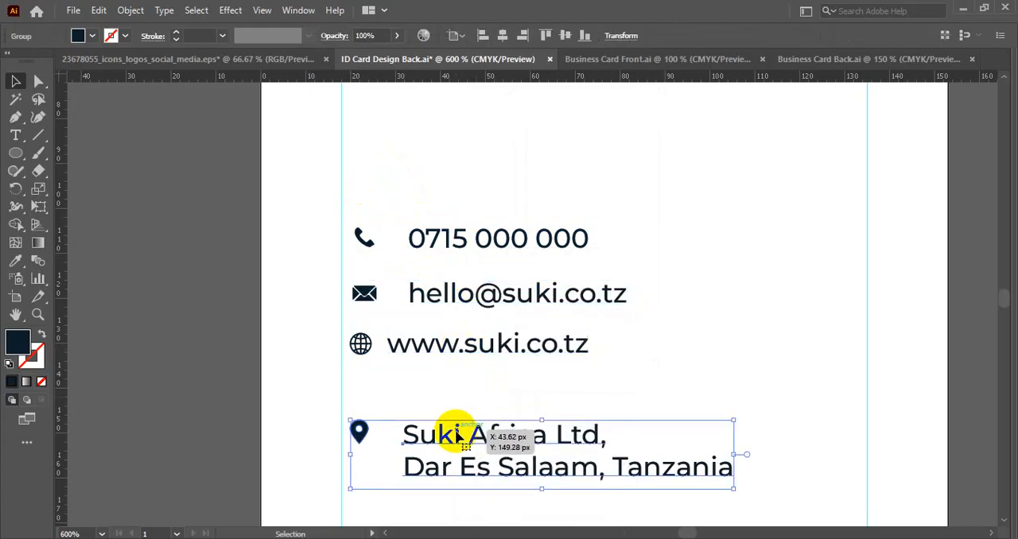
{"action": "right_click", "coordinate": [416, 407]}
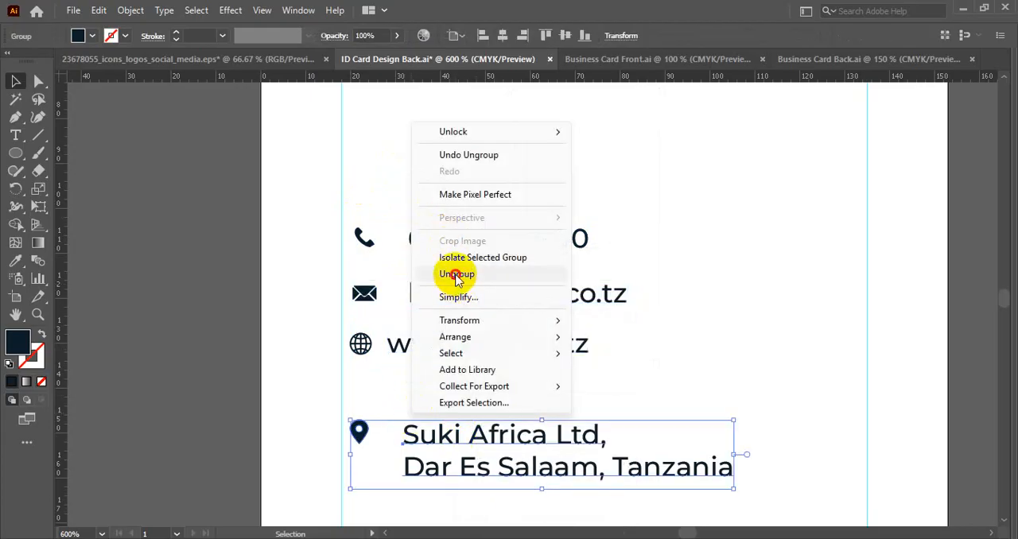
{"action": "left_click", "coordinate": [456, 276]}
- Align the left edges of the phone, e-mail, website and address texts
{"action": "left_click", "coordinate": [440, 184]}
{"action": "left_click_drag", "start_coordinate": [441, 184], "coordinate": [407, 125]}
{"action": "left_click_drag", "start_coordinate": [379, 120], "coordinate": [495, 408]}
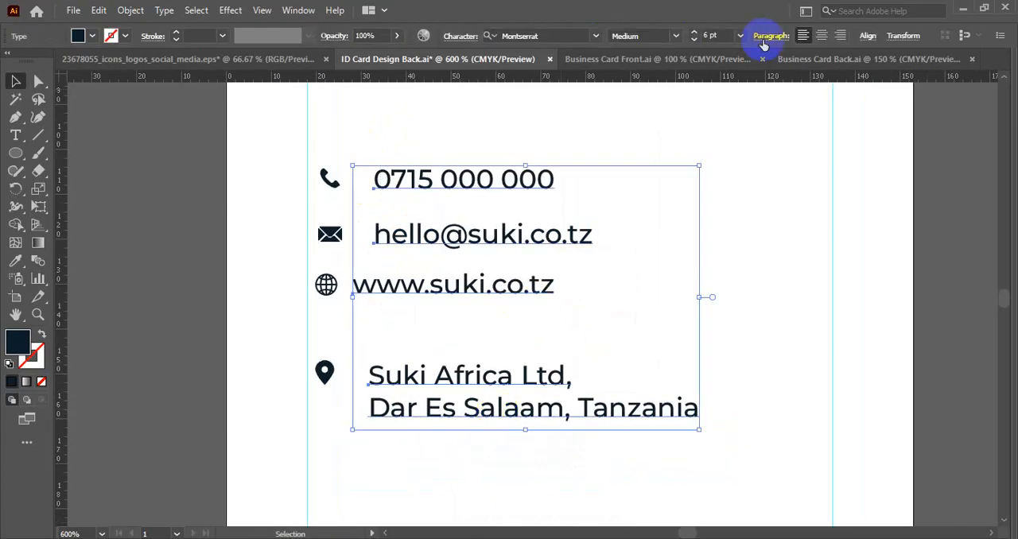
{"action": "left_click", "coordinate": [866, 36]}
{"action": "left_click", "coordinate": [718, 85]}
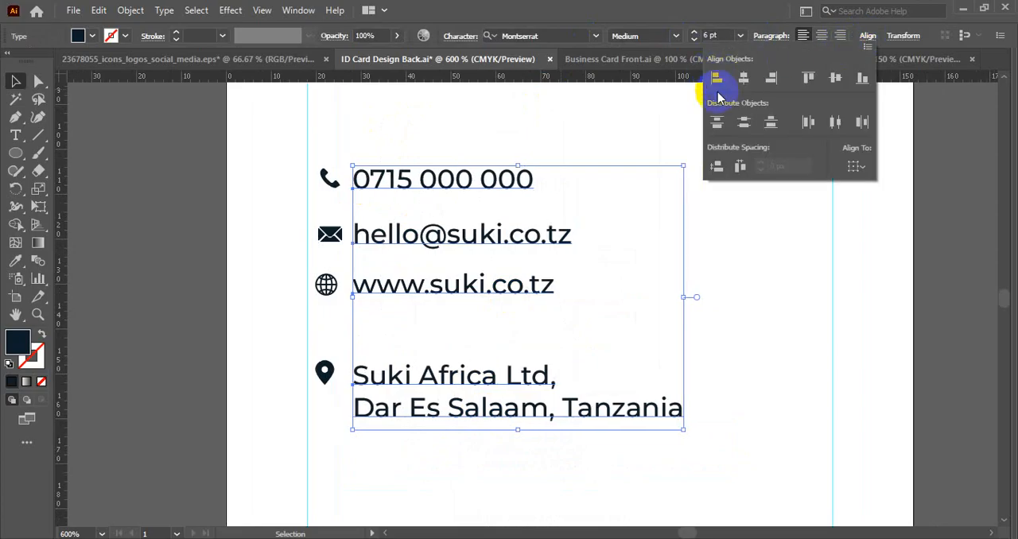
{"action": "left_click", "coordinate": [473, 314]}
- Move the address text and its pin icon up close beneath the website line
{"action": "scroll", "coordinate": [473, 314], "scroll_direction": "up", "scroll_amount": 1}
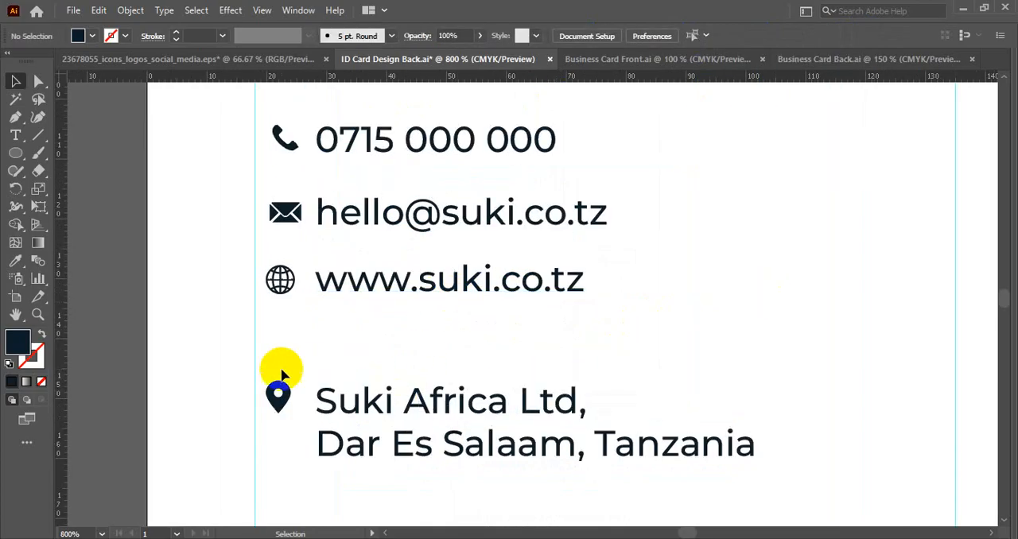
{"action": "left_click_drag", "start_coordinate": [278, 368], "coordinate": [399, 363]}
{"action": "scroll", "coordinate": [278, 239], "scroll_direction": "down", "scroll_amount": 1}
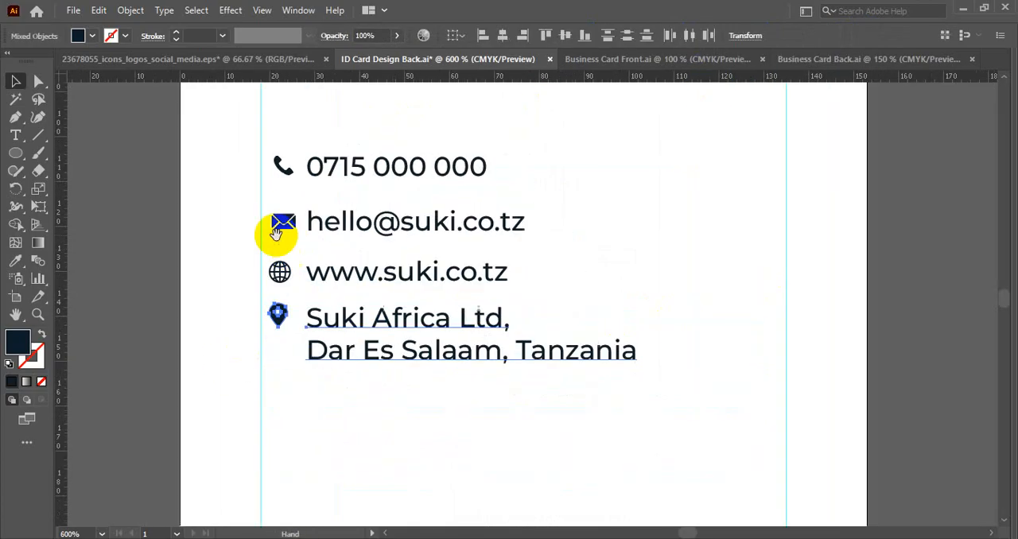
{"action": "left_click_drag", "start_coordinate": [276, 233], "coordinate": [401, 298]}
- Bring the phone line closer to the e-mail line, and distribute the phone, e-mail and website texts evenly by their vertical centers
{"action": "left_click", "coordinate": [318, 338]}
{"action": "scroll", "coordinate": [327, 339], "scroll_direction": "up", "scroll_amount": 1}
{"action": "left_click_drag", "start_coordinate": [386, 215], "coordinate": [422, 405]}
{"action": "left_click", "coordinate": [868, 36]}
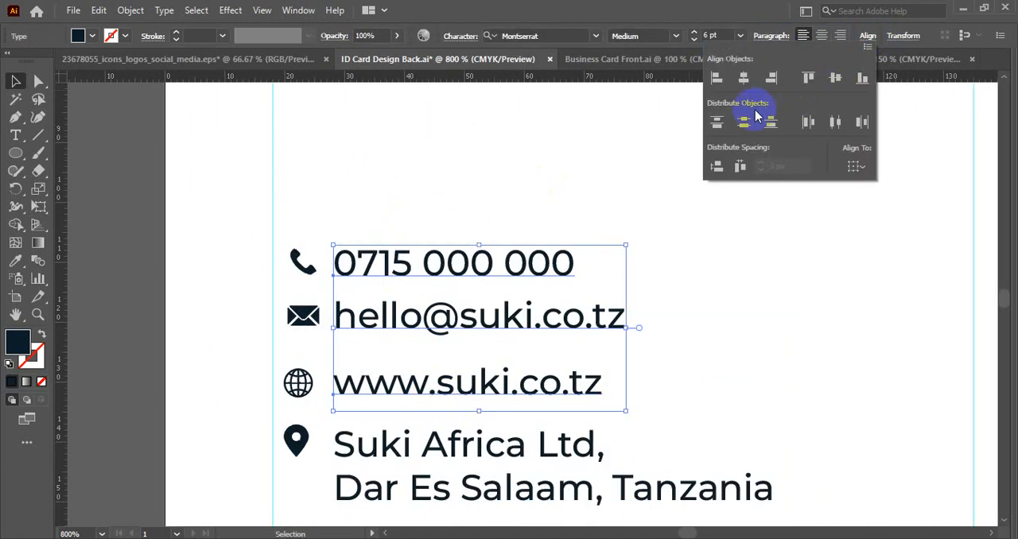
{"action": "left_click", "coordinate": [745, 123]}
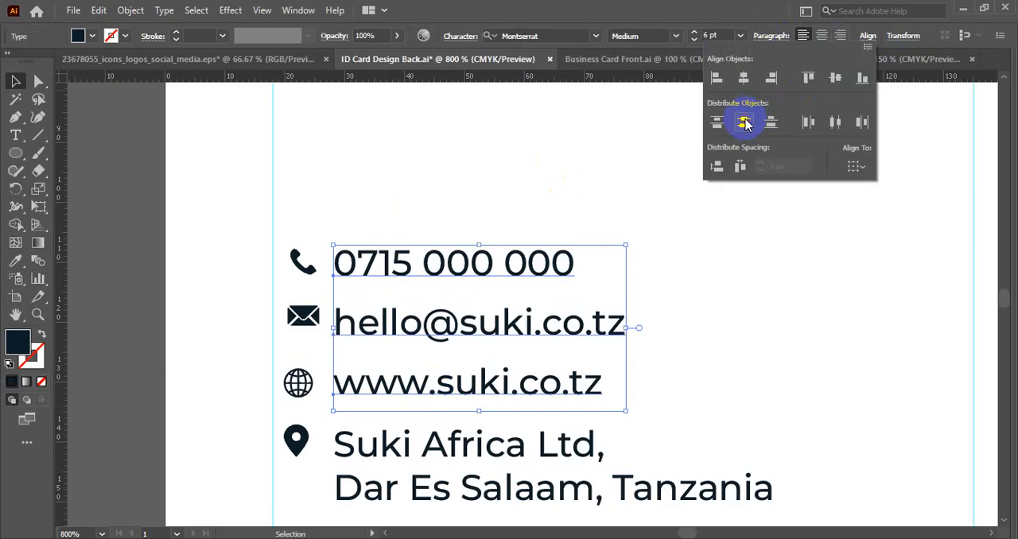
{"action": "left_click", "coordinate": [722, 263]}
- Move the envelope icon level with the e-mail text
{"action": "scroll", "coordinate": [345, 325], "scroll_direction": "up", "scroll_amount": 2}
{"action": "left_click_drag", "start_coordinate": [320, 297], "coordinate": [310, 254]}
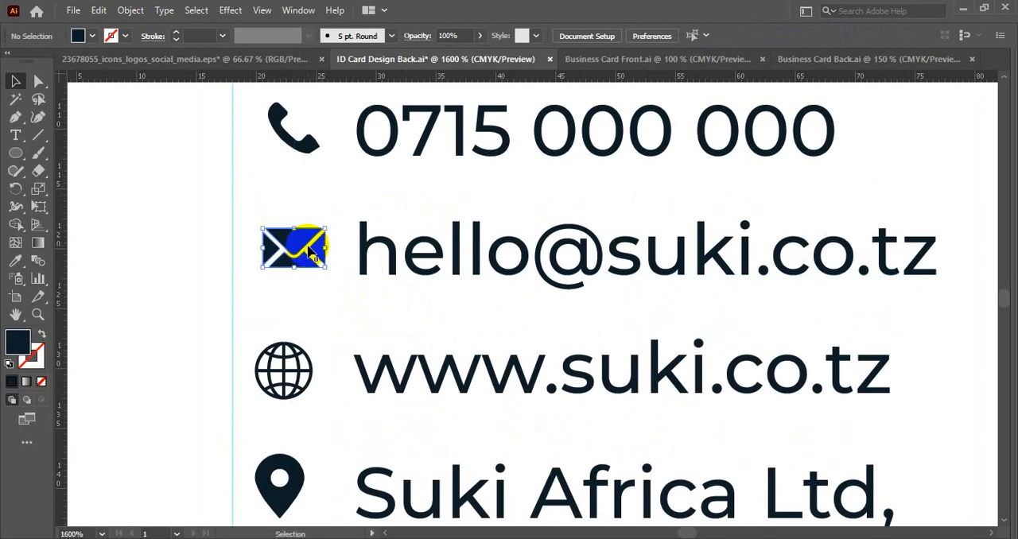
{"action": "scroll", "coordinate": [286, 342], "scroll_direction": "down", "scroll_amount": 1}
{"action": "left_click_drag", "start_coordinate": [286, 342], "coordinate": [537, 420]}
{"action": "left_click", "coordinate": [247, 290]}
{"action": "scroll", "coordinate": [247, 290], "scroll_direction": "down", "scroll_amount": 2}
{"action": "left_click", "coordinate": [537, 454]}
{"action": "scroll", "coordinate": [537, 454], "scroll_direction": "down", "scroll_amount": 1}
{"action": "left_click", "coordinate": [534, 466]}
- Try breaking the address so that Tanzania stands on its own third line
{"action": "scroll", "coordinate": [534, 465], "scroll_direction": "up", "scroll_amount": 1}
{"action": "left_click", "coordinate": [15, 135]}
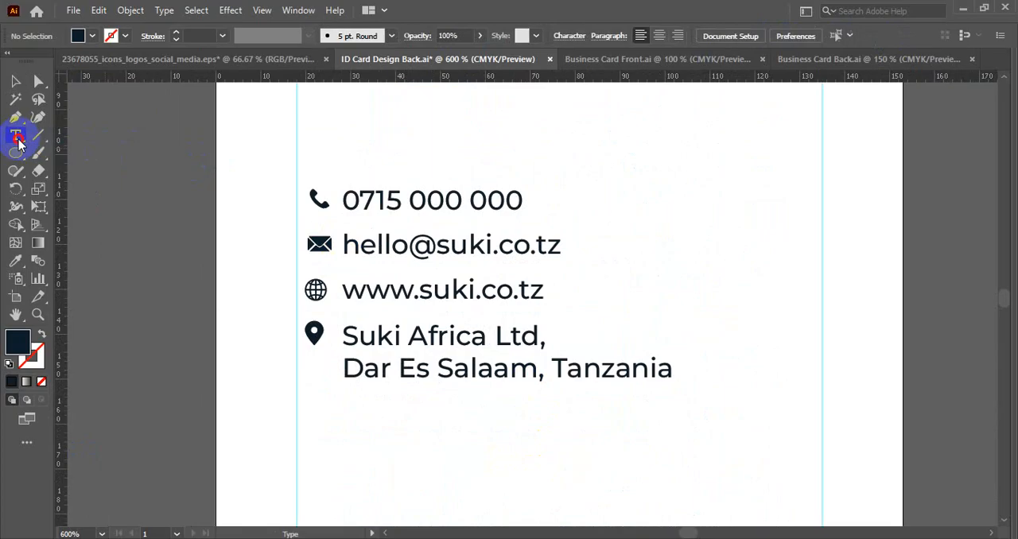
{"action": "left_click", "coordinate": [556, 367]}
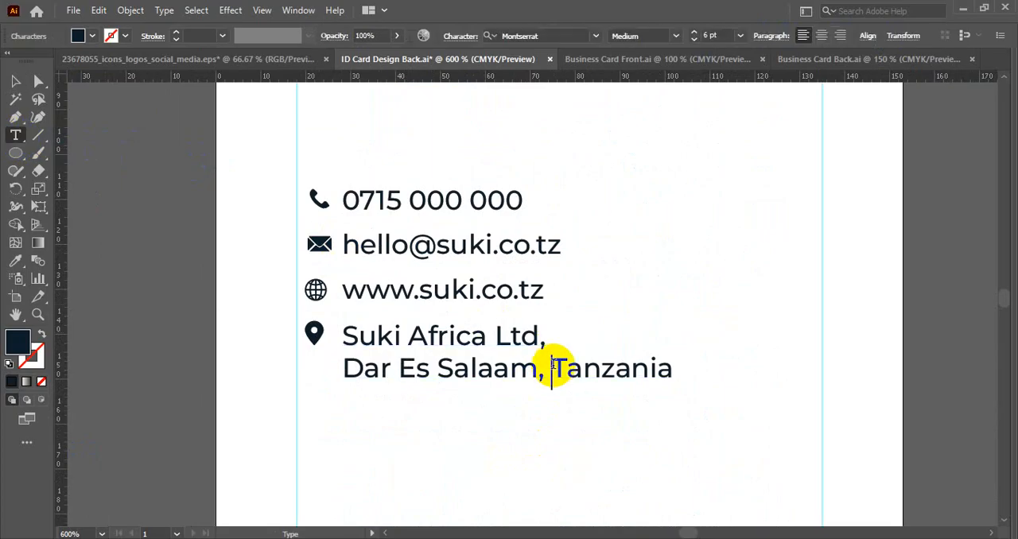
{"action": "key", "text": "Return"}
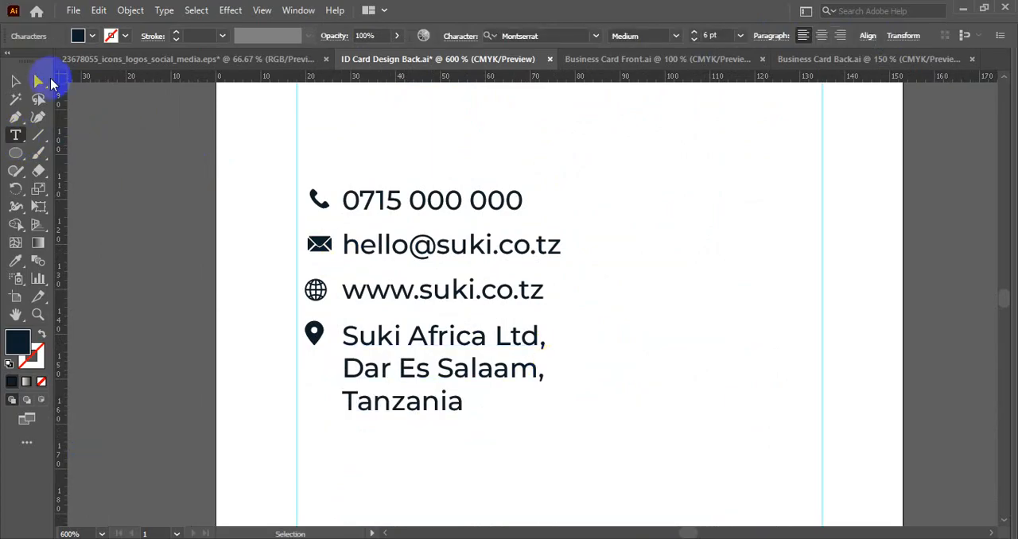
{"action": "left_click", "coordinate": [15, 80]}
{"action": "left_click", "coordinate": [223, 384]}
{"action": "scroll", "coordinate": [305, 379], "scroll_direction": "down", "scroll_amount": 1}
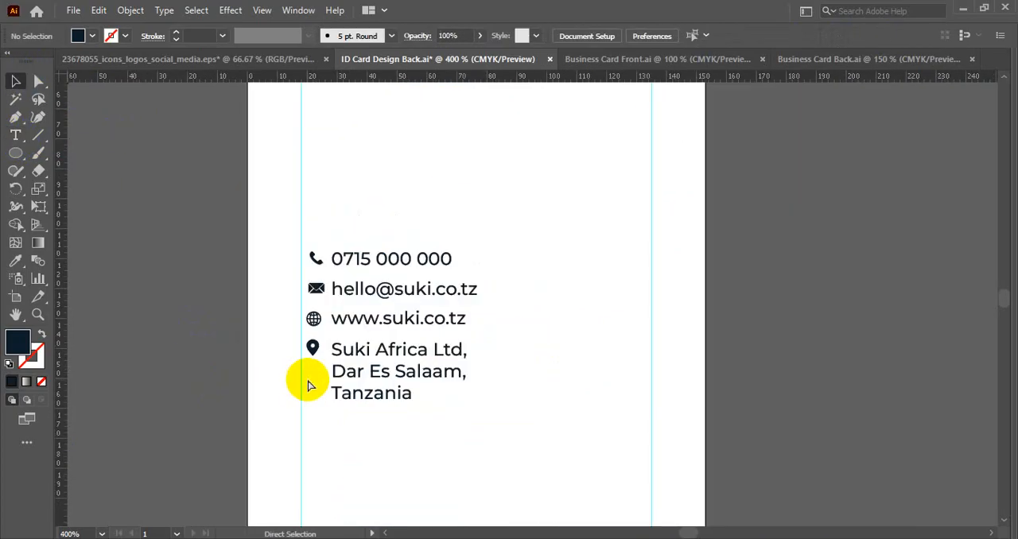
{"action": "key", "text": "ctrl+z"}
{"action": "key", "text": "ctrl+z"}
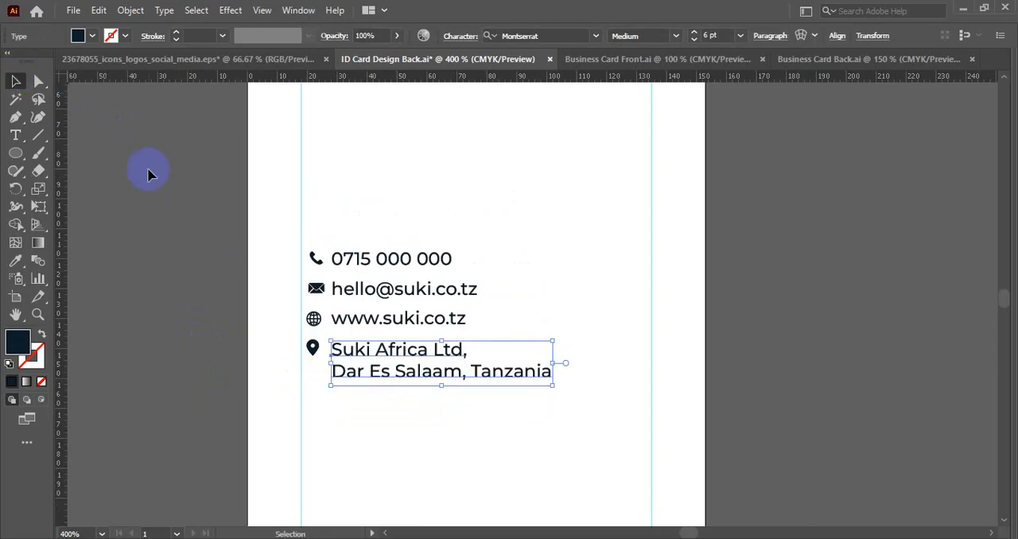
- Group all the contact lines with their icons into one block, and save the file
{"action": "left_click_drag", "start_coordinate": [253, 208], "coordinate": [393, 391]}
{"action": "key", "text": "a"}
{"action": "key", "text": "ctrl+g"}
{"action": "scroll", "coordinate": [437, 385], "scroll_direction": "down", "scroll_amount": 4}
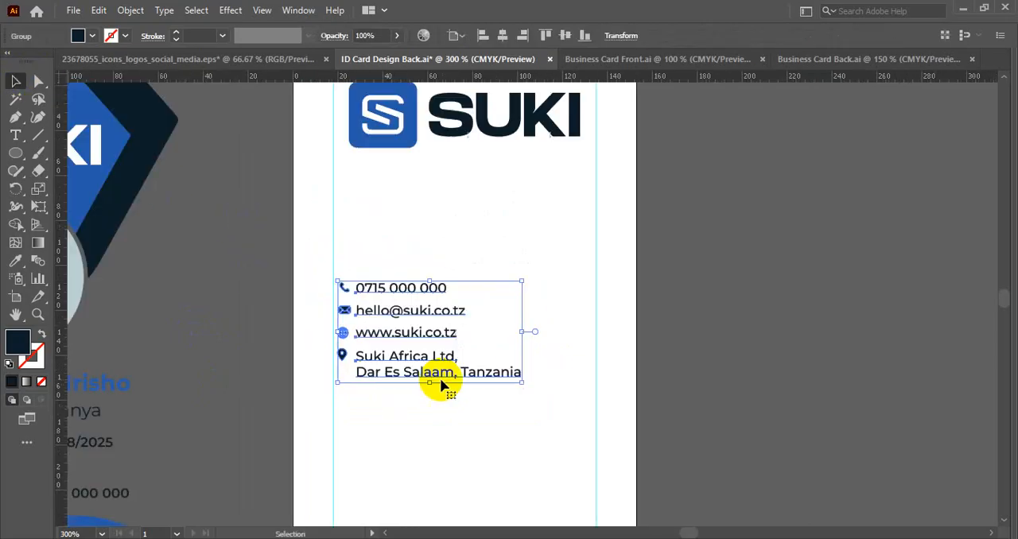
{"action": "key", "text": "ctrl+s"}
- Compare the layout of the card back with the back side of the reference ID card mockup
{"action": "left_click_drag", "start_coordinate": [479, 292], "coordinate": [486, 318]}
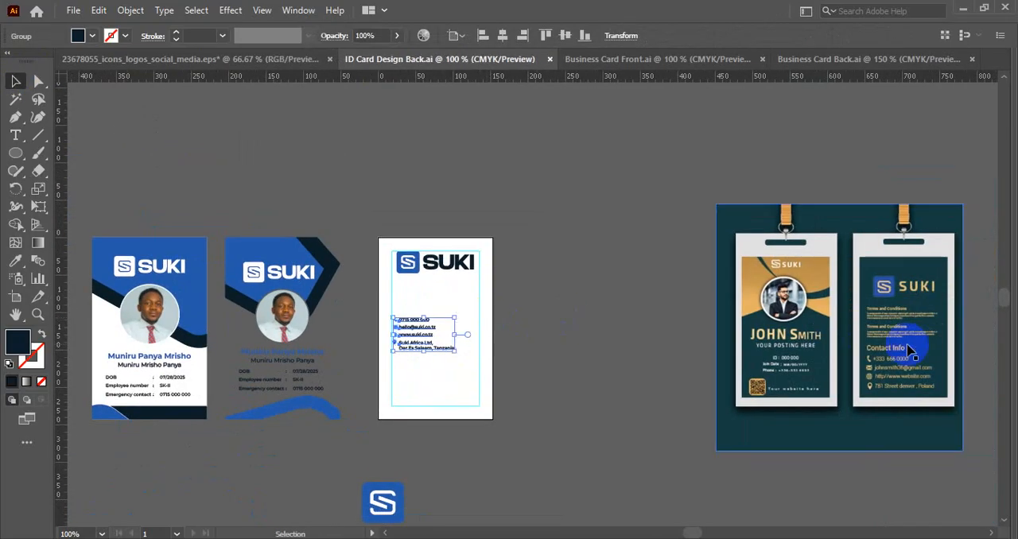
{"action": "scroll", "coordinate": [912, 348], "scroll_direction": "up", "scroll_amount": 1}
{"action": "left_click_drag", "start_coordinate": [231, 336], "coordinate": [455, 316]}
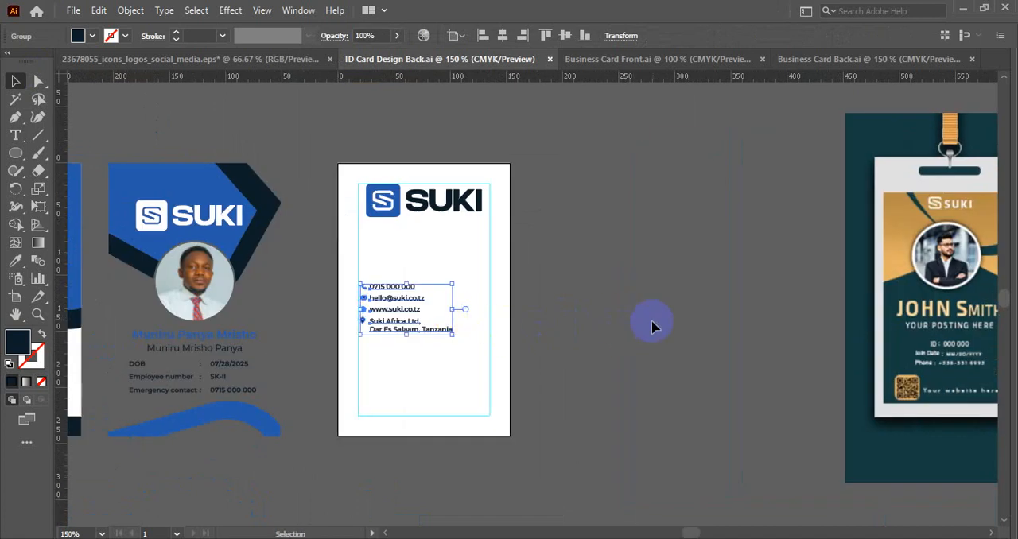
{"action": "left_click_drag", "start_coordinate": [651, 326], "coordinate": [491, 293]}
{"action": "left_click_drag", "start_coordinate": [555, 302], "coordinate": [536, 311]}
{"action": "left_click_drag", "start_coordinate": [353, 337], "coordinate": [438, 337]}
{"action": "scroll", "coordinate": [371, 324], "scroll_direction": "down", "scroll_amount": 1}
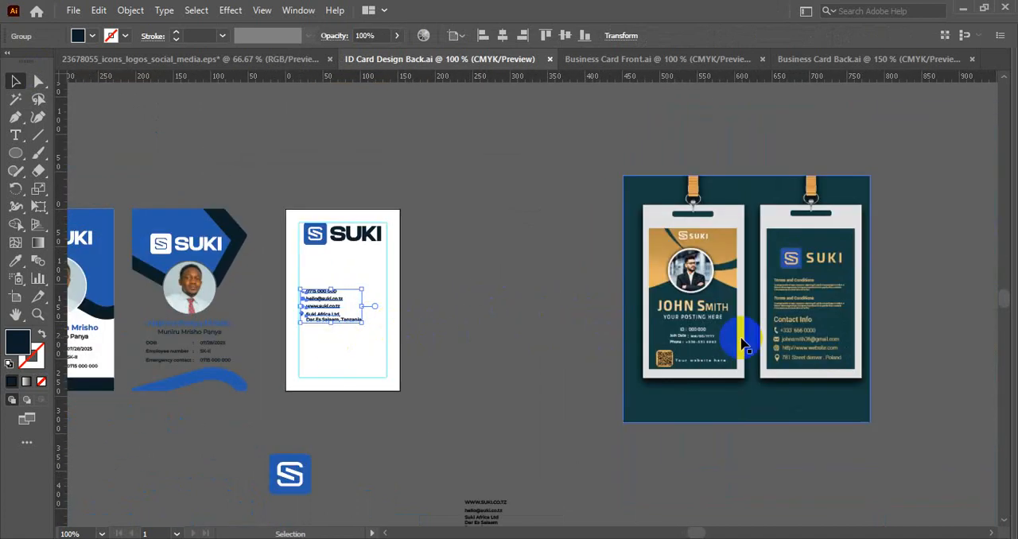
{"action": "scroll", "coordinate": [792, 335], "scroll_direction": "up", "scroll_amount": 1}
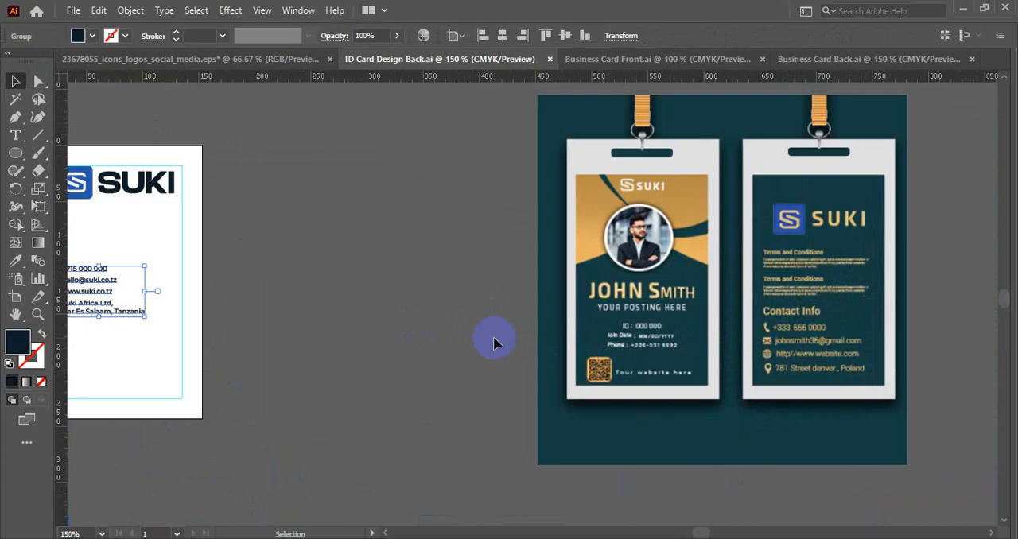
- Check the reference ID card entry and the Minimalist Business Card Design brief in the browser, and return to the card artwork
{"action": "left_click", "coordinate": [477, 504]}
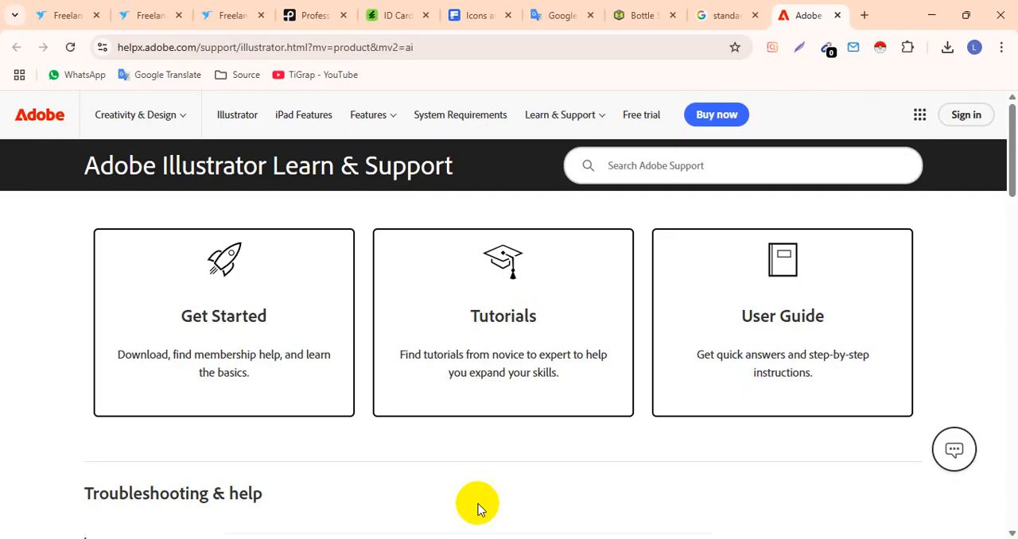
{"action": "left_click", "coordinate": [219, 6]}
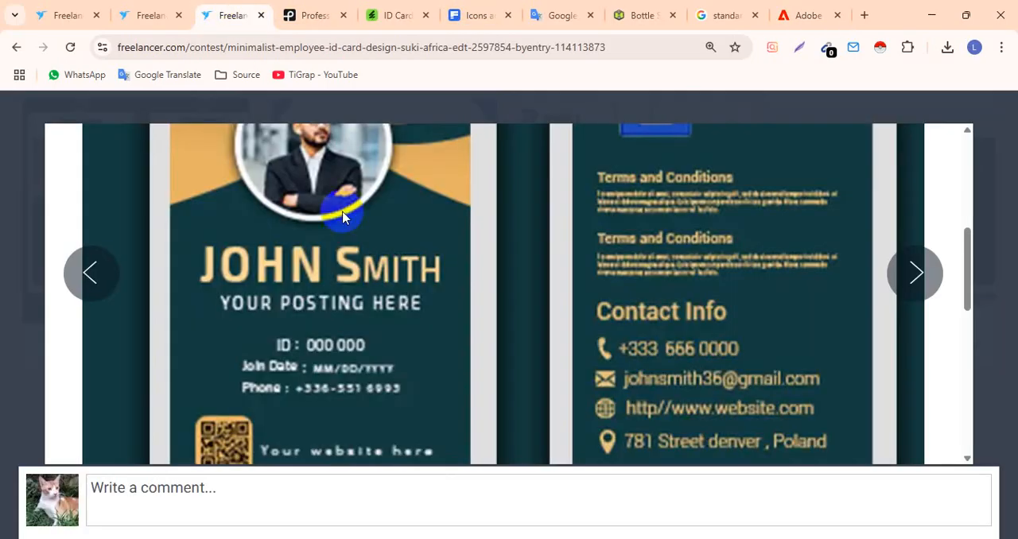
{"action": "scroll", "coordinate": [454, 289], "scroll_direction": "down", "scroll_amount": 3}
{"action": "scroll", "coordinate": [453, 289], "scroll_direction": "up", "scroll_amount": 3}
{"action": "left_click", "coordinate": [117, 6]}
{"action": "scroll", "coordinate": [295, 325], "scroll_direction": "down", "scroll_amount": 1}
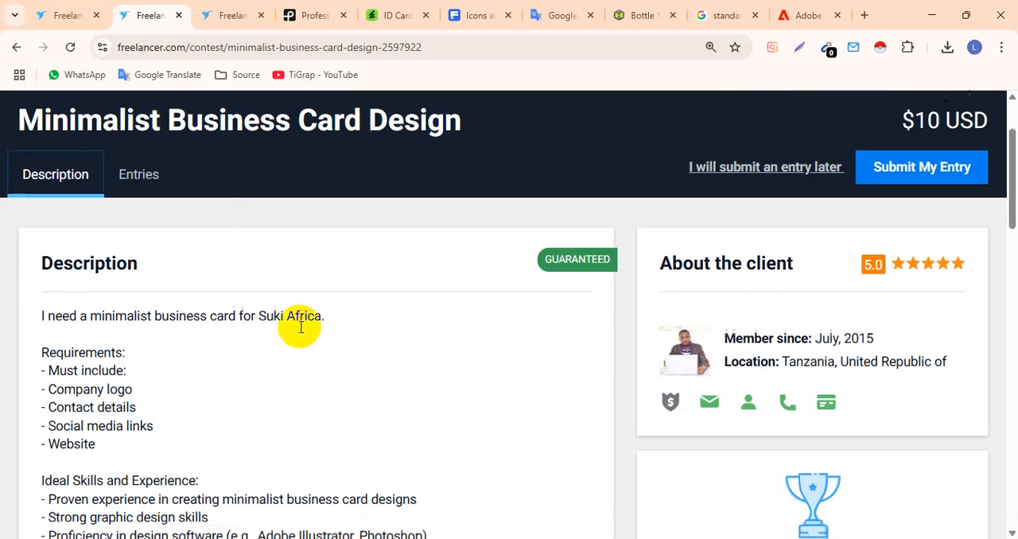
{"action": "left_click", "coordinate": [544, 470]}
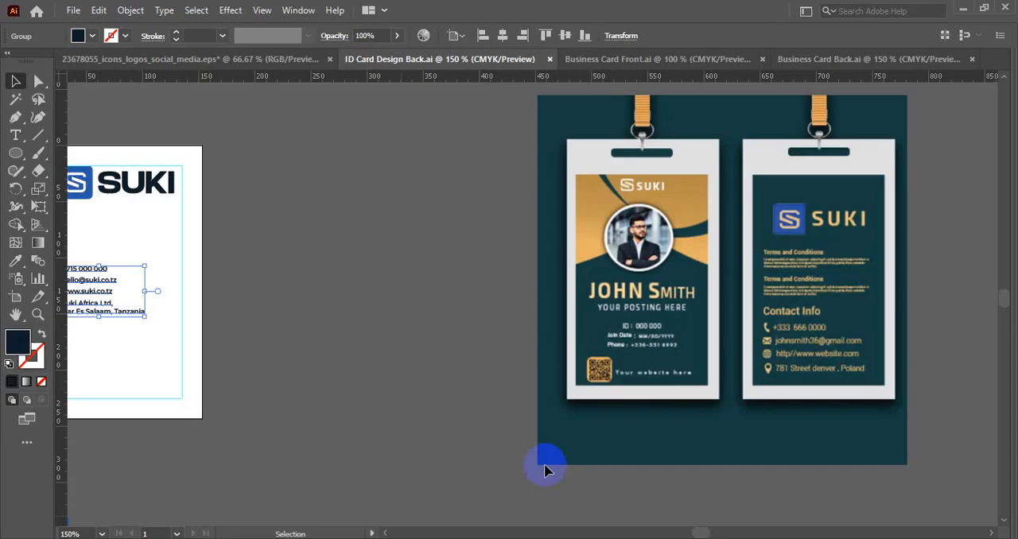
- Compare the card back with the two front designs and the reference ID card mockup
{"action": "scroll", "coordinate": [474, 341], "scroll_direction": "down", "scroll_amount": 1}
{"action": "left_click_drag", "start_coordinate": [398, 348], "coordinate": [618, 358]}
{"action": "scroll", "coordinate": [493, 340], "scroll_direction": "up", "scroll_amount": 1}
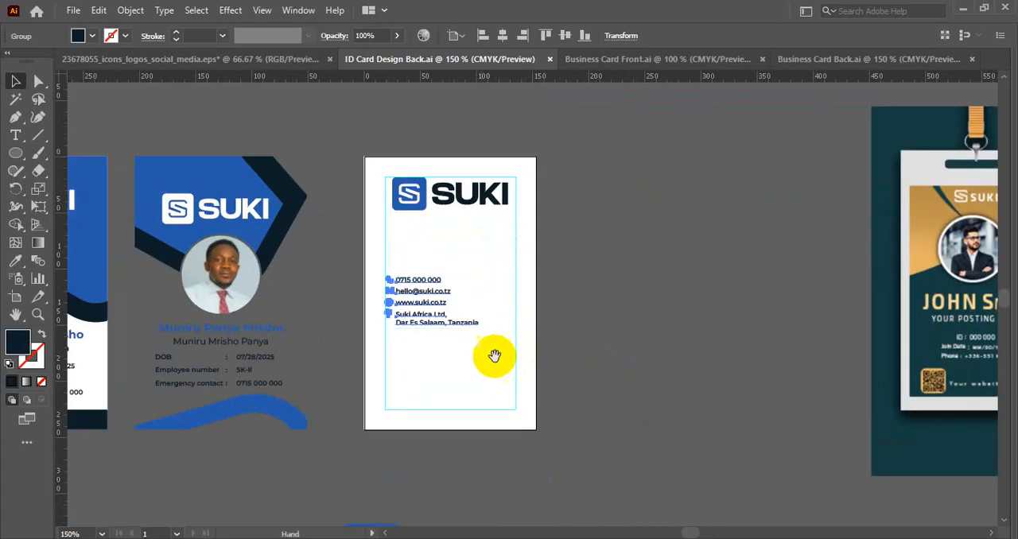
{"action": "scroll", "coordinate": [536, 357], "scroll_direction": "down", "scroll_amount": 1}
{"action": "left_click_drag", "start_coordinate": [537, 359], "coordinate": [560, 326]}
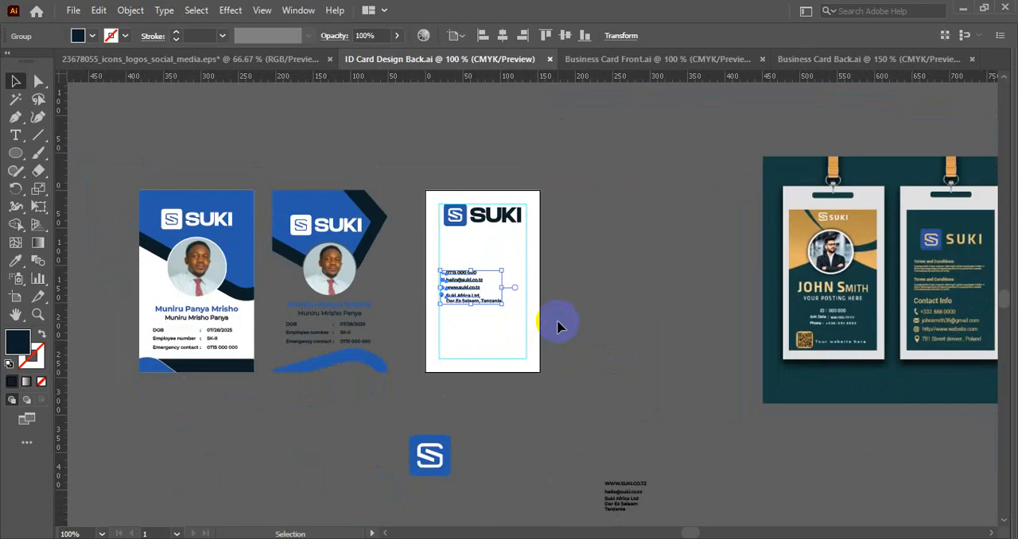
{"action": "scroll", "coordinate": [501, 330], "scroll_direction": "up", "scroll_amount": 1}
{"action": "scroll", "coordinate": [501, 340], "scroll_direction": "down", "scroll_amount": 1}
{"action": "left_click_drag", "start_coordinate": [516, 336], "coordinate": [608, 318]}
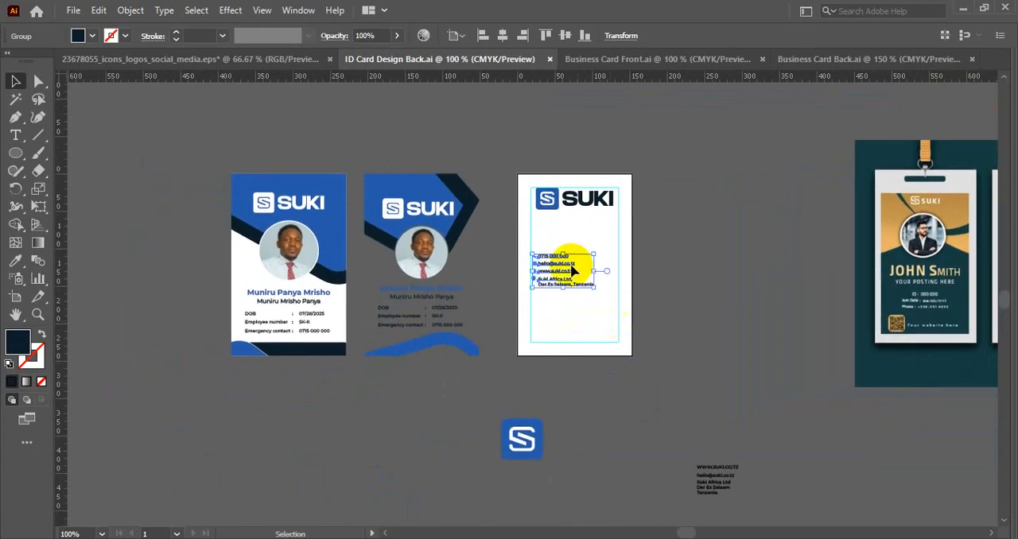
- Try moving the blue and navy header shapes from the front card to the empty area beside the card back, and undo it
{"action": "left_click", "coordinate": [237, 227]}
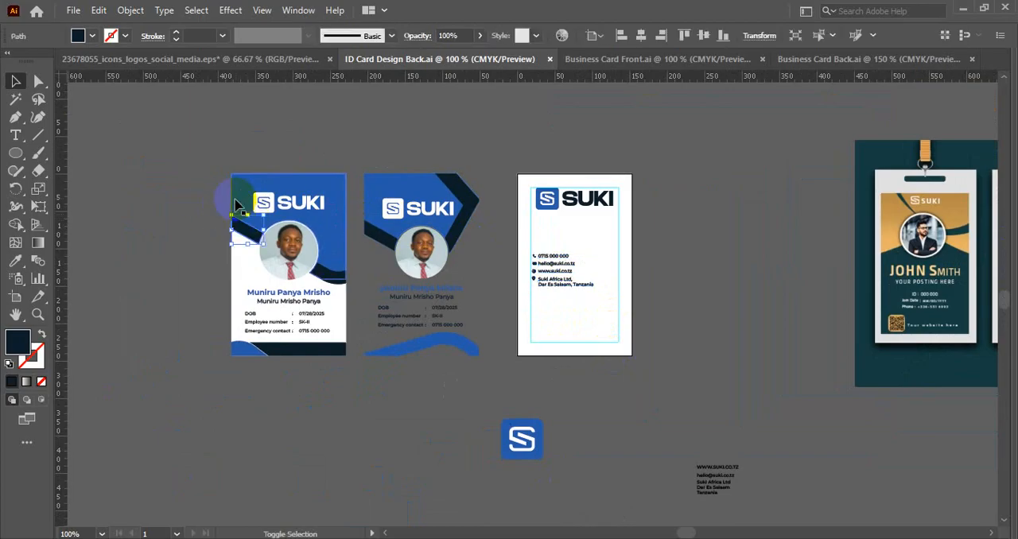
{"action": "left_click_drag", "start_coordinate": [284, 182], "coordinate": [715, 182]}
{"action": "right_click", "coordinate": [736, 204]}
{"action": "left_click", "coordinate": [675, 378]}
{"action": "right_click", "coordinate": [724, 199]}
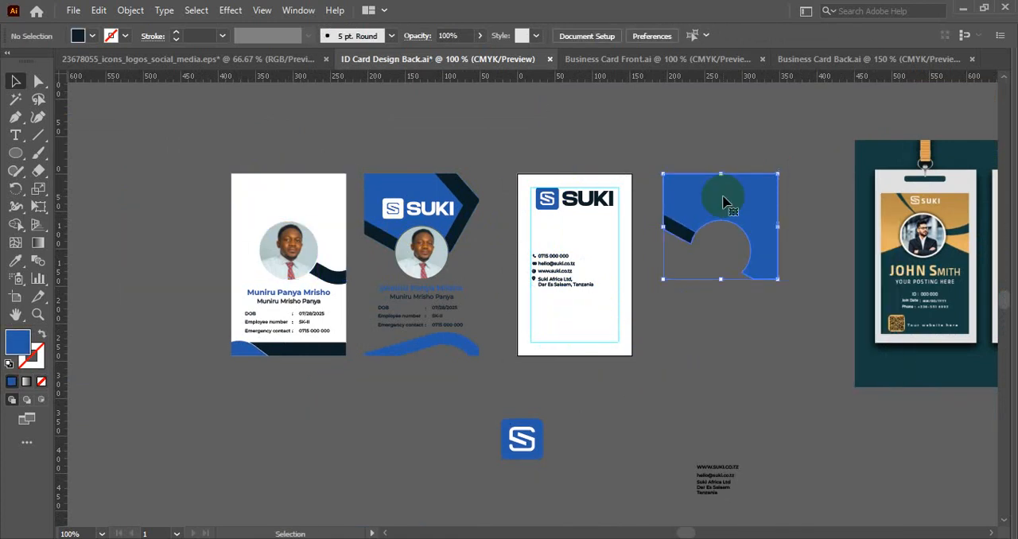
{"action": "left_click", "coordinate": [673, 387]}
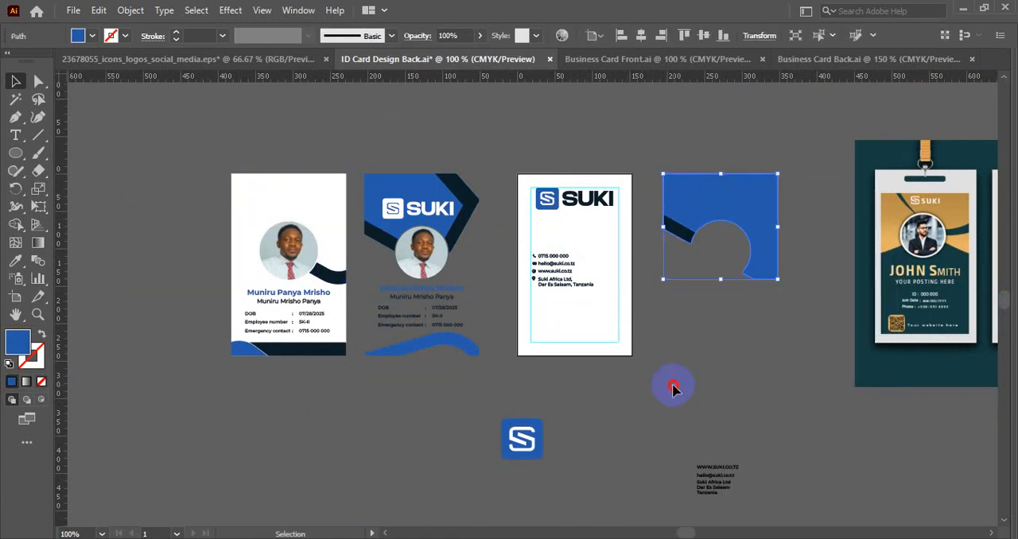
{"action": "left_click", "coordinate": [700, 233]}
{"action": "left_click", "coordinate": [682, 311]}
{"action": "key", "text": "ctrl+z"}
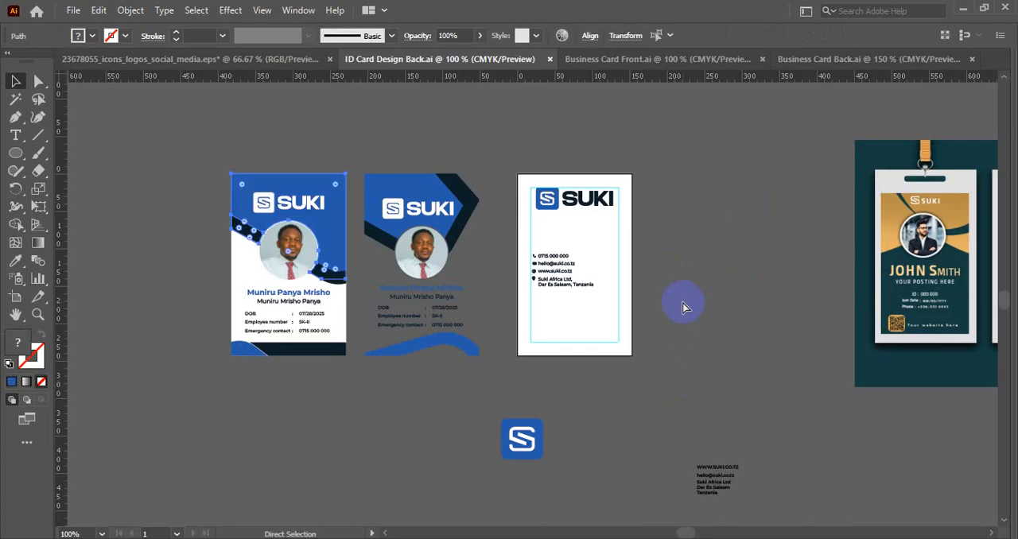
- Move the grouped contact block down to the lower part of the card back, near the bottom guide
{"action": "scroll", "coordinate": [569, 265], "scroll_direction": "up", "scroll_amount": 1}
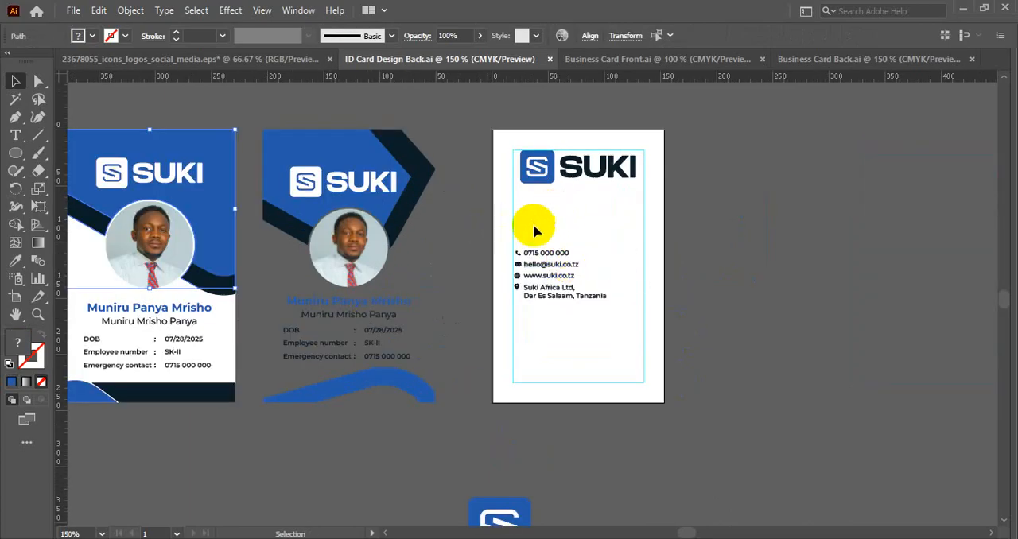
{"action": "left_click_drag", "start_coordinate": [533, 228], "coordinate": [476, 190]}
{"action": "left_click_drag", "start_coordinate": [447, 190], "coordinate": [536, 288]}
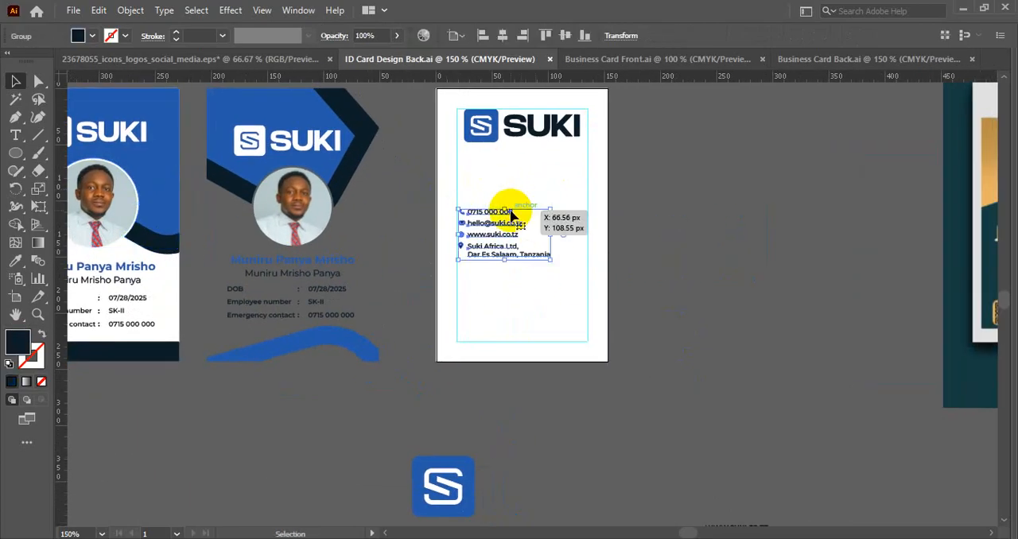
{"action": "scroll", "coordinate": [522, 170], "scroll_direction": "down", "scroll_amount": 1}
{"action": "scroll", "coordinate": [523, 215], "scroll_direction": "down", "scroll_amount": 2}
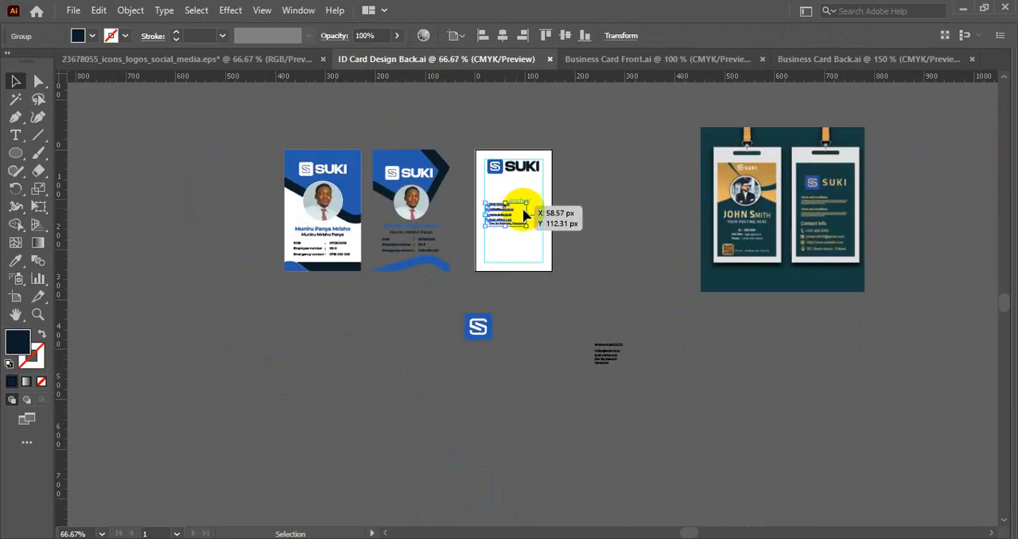
{"action": "scroll", "coordinate": [770, 191], "scroll_direction": "up", "scroll_amount": 2}
{"action": "scroll", "coordinate": [758, 211], "scroll_direction": "down", "scroll_amount": 1}
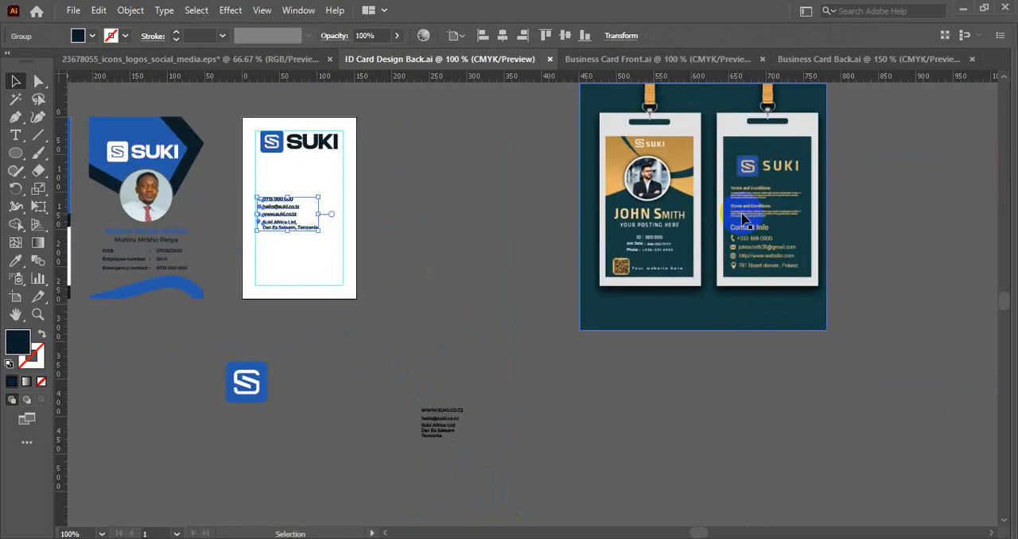
{"action": "left_click_drag", "start_coordinate": [446, 230], "coordinate": [420, 306]}
{"action": "scroll", "coordinate": [441, 271], "scroll_direction": "up", "scroll_amount": 1}
{"action": "left_click", "coordinate": [473, 239]}
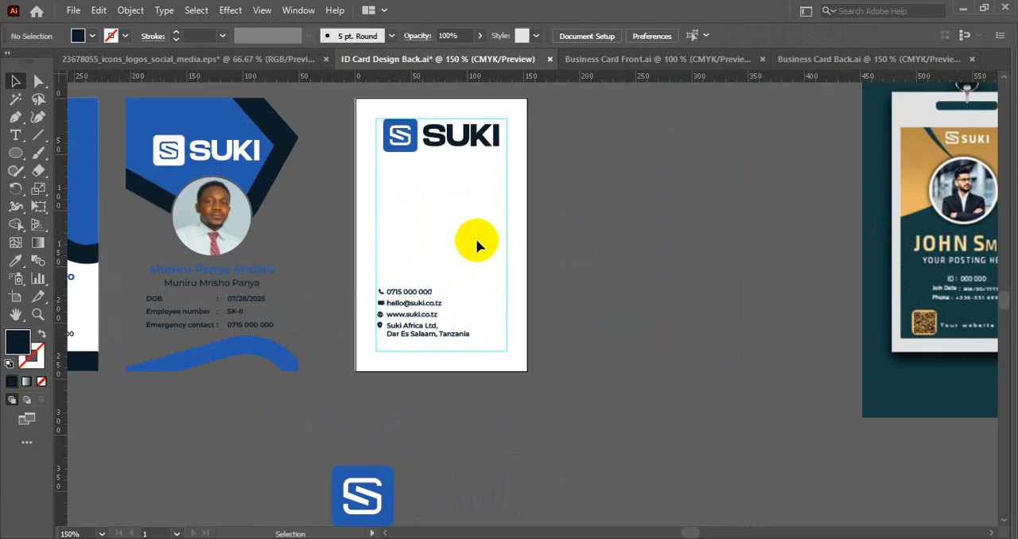
- Copy the blue name heading from the front design above the contact block and replace its text with "contact info:"
{"action": "left_click_drag", "start_coordinate": [409, 260], "coordinate": [507, 253]}
{"action": "left_click", "coordinate": [359, 263]}
{"action": "left_click_drag", "start_coordinate": [351, 266], "coordinate": [577, 256]}
{"action": "double_click", "coordinate": [578, 256]}
{"action": "key", "text": "ctrl+a"}
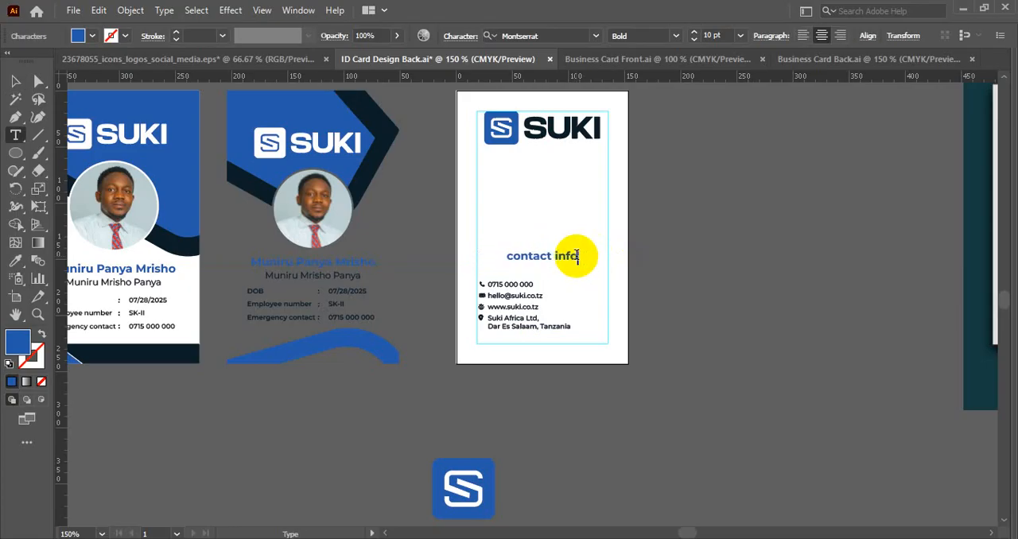
{"action": "left_click", "coordinate": [15, 82]}
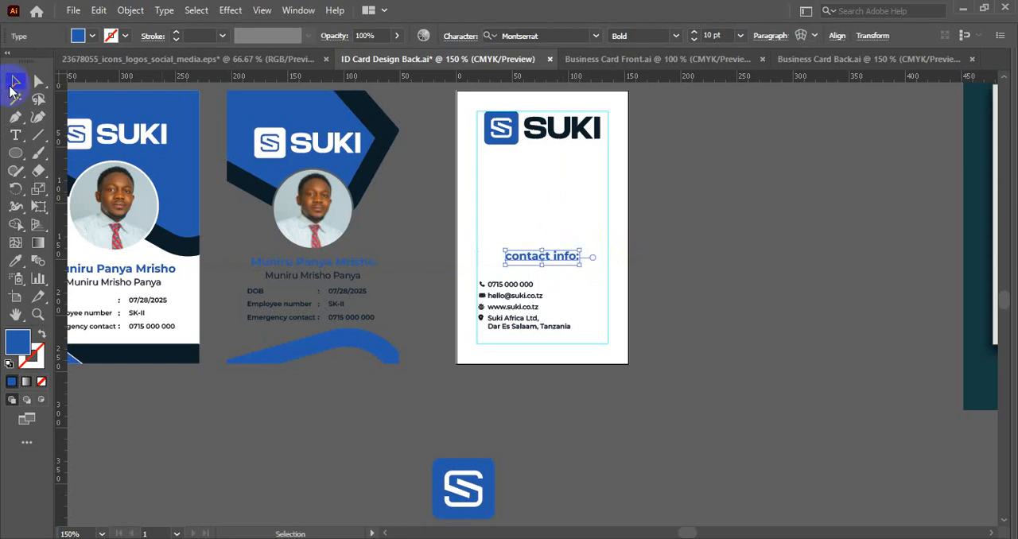
- Set the contact info heading in all caps
{"action": "key", "text": "ctrl+t"}
{"action": "left_click", "coordinate": [825, 255]}
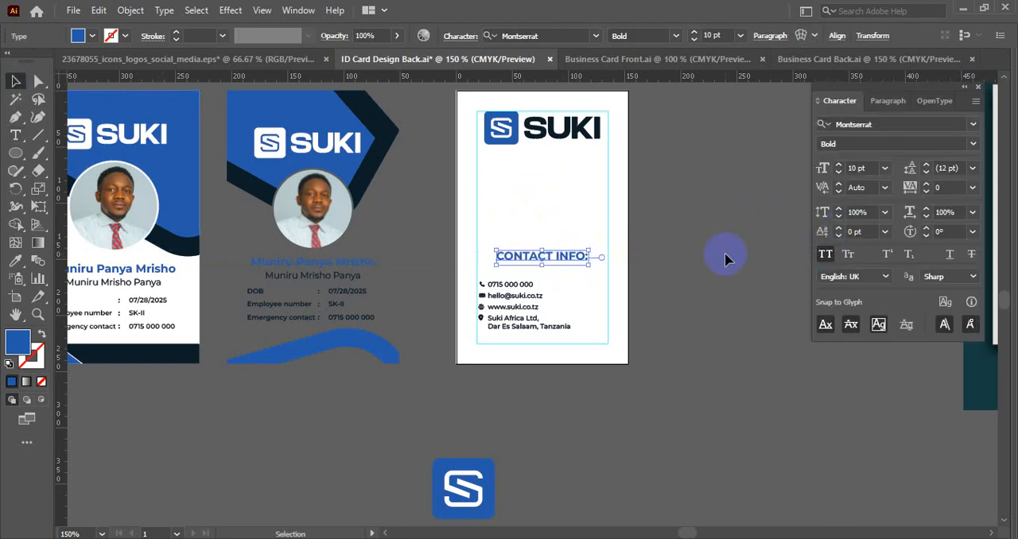
{"action": "left_click", "coordinate": [596, 271]}
- Move the contact block closer beneath the CONTACT INFO: heading and centre the two horizontally on each other
{"action": "scroll", "coordinate": [596, 271], "scroll_direction": "up", "scroll_amount": 1}
{"action": "left_click", "coordinate": [432, 275]}
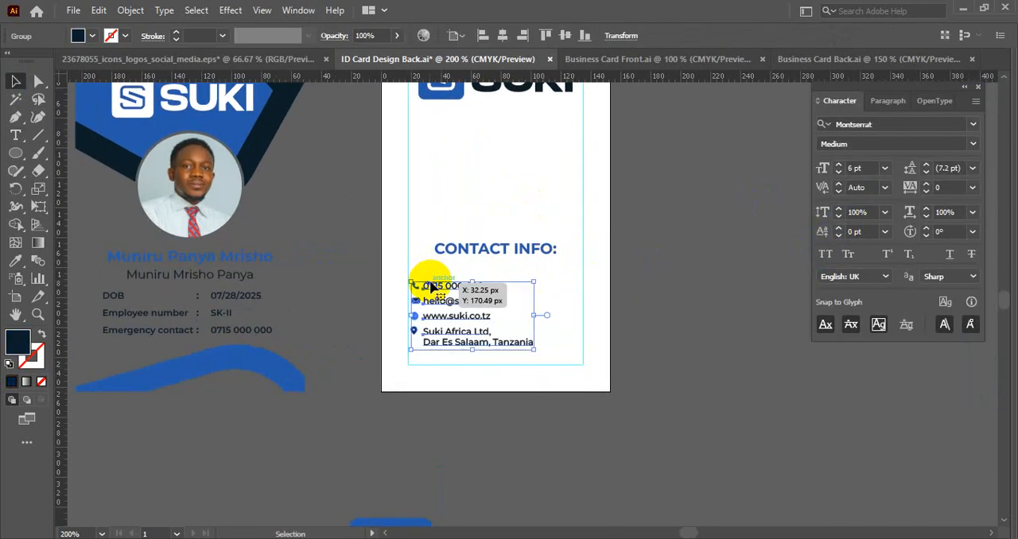
{"action": "left_click_drag", "start_coordinate": [454, 291], "coordinate": [475, 275]}
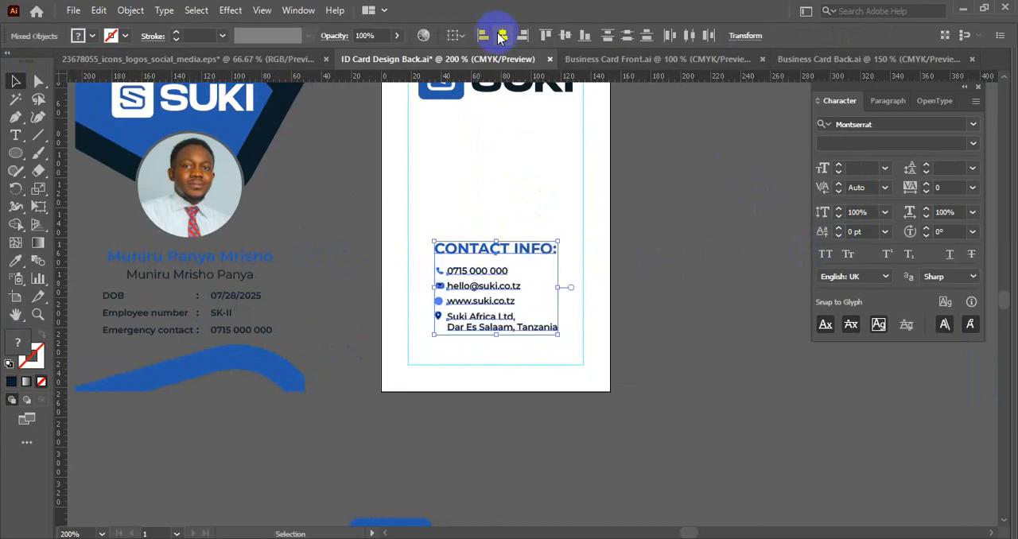
{"action": "left_click", "coordinate": [621, 230]}
- Set the paragraph alignment of the CONTACT INFO: heading to left
{"action": "left_click", "coordinate": [549, 248]}
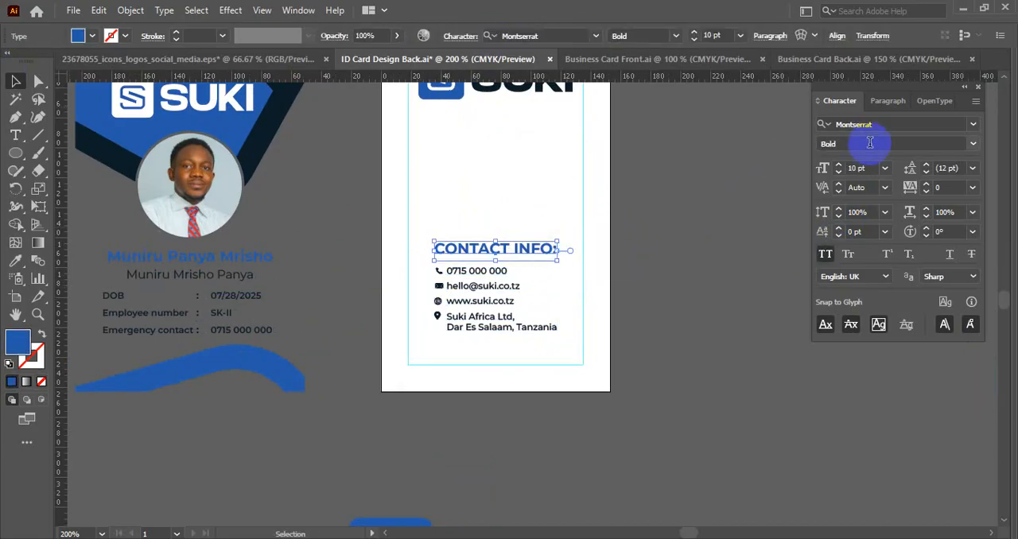
{"action": "left_click", "coordinate": [880, 103]}
{"action": "left_click", "coordinate": [826, 126]}
{"action": "left_click", "coordinate": [827, 102]}
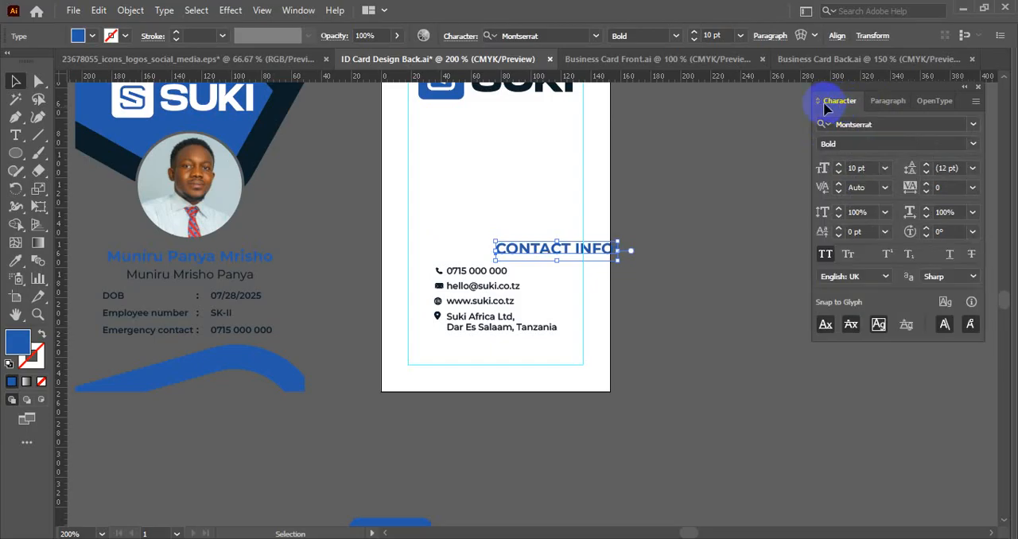
- Align the left edges of the heading and the contact block, and move both to the left margin guide at the card's bottom
{"action": "left_click", "coordinate": [518, 246]}
{"action": "left_click", "coordinate": [539, 325], "text": "shift"}
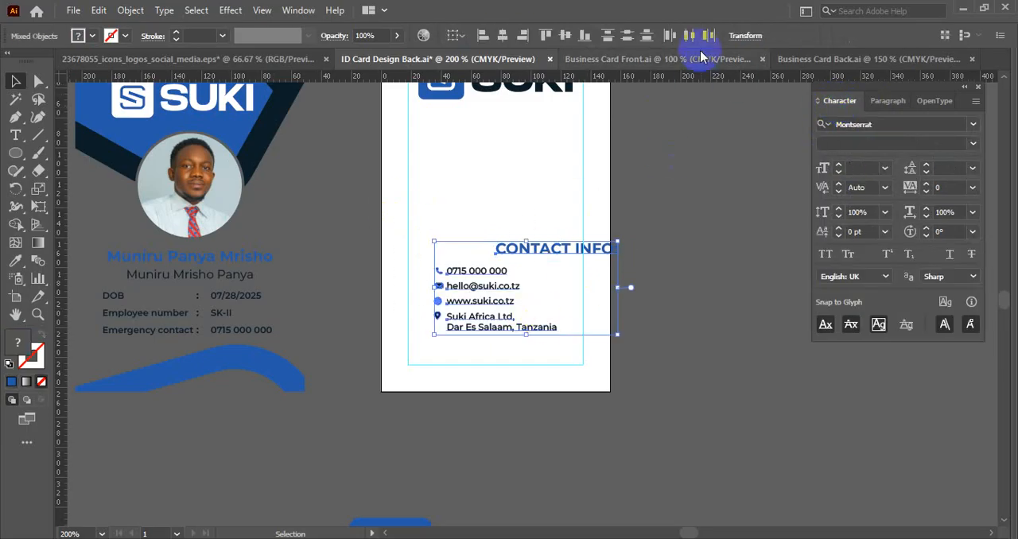
{"action": "left_click", "coordinate": [482, 35]}
{"action": "left_click_drag", "start_coordinate": [517, 243], "coordinate": [484, 272]}
{"action": "left_click", "coordinate": [531, 219]}
{"action": "scroll", "coordinate": [534, 216], "scroll_direction": "down", "scroll_amount": 1}
{"action": "left_click_drag", "start_coordinate": [543, 196], "coordinate": [469, 252]}
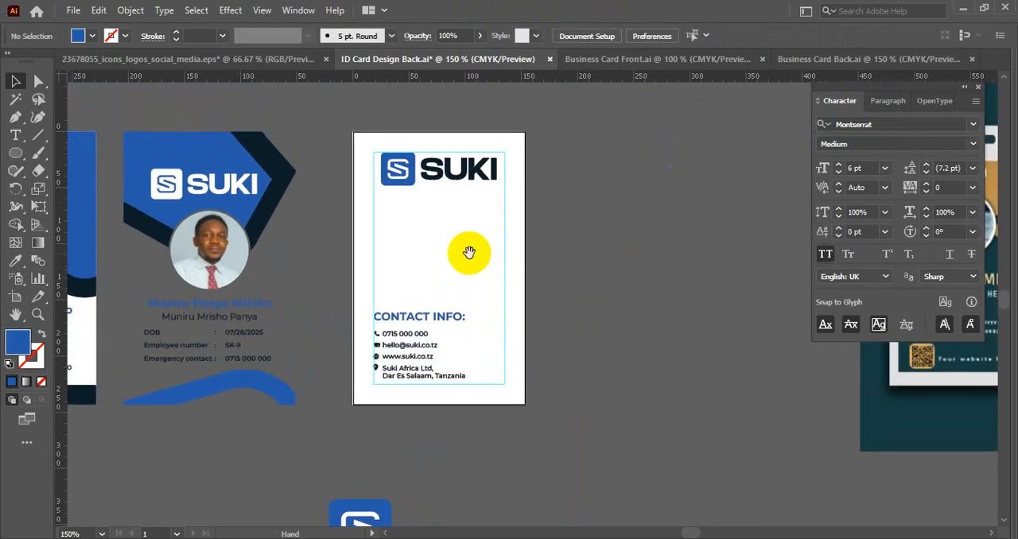
- Duplicate the CONTACT INFO: heading below the logo along the left guide and retype it as "Terms and condition"
{"action": "scroll", "coordinate": [456, 216], "scroll_direction": "down", "scroll_amount": 1}
{"action": "left_click_drag", "start_coordinate": [607, 264], "coordinate": [494, 268]}
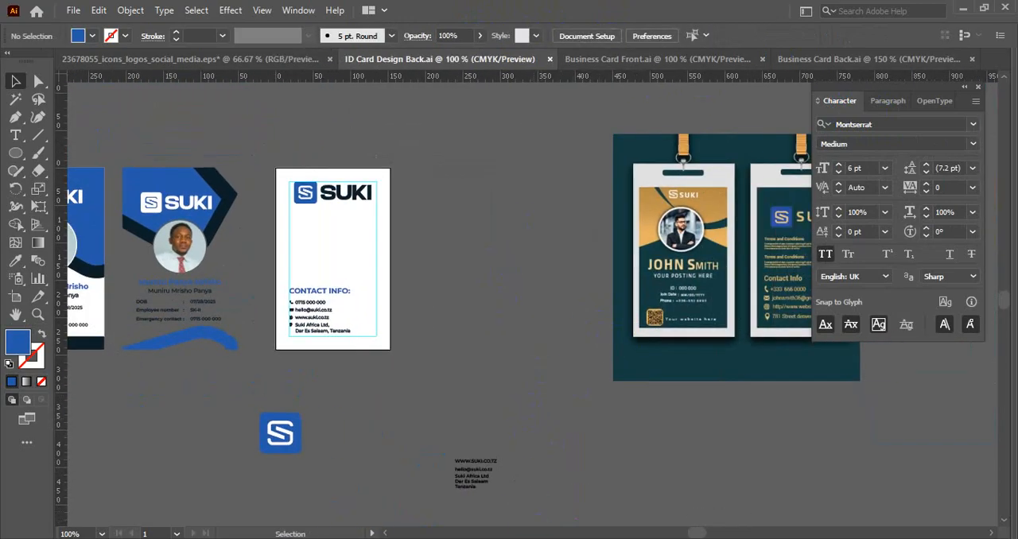
{"action": "mouse_move", "coordinate": [509, 538]}
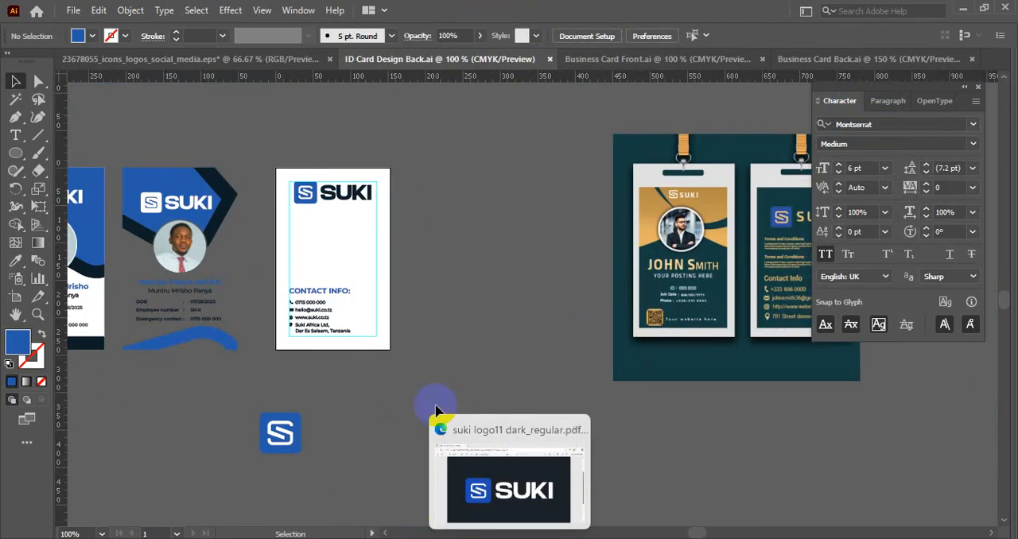
{"action": "left_click_drag", "start_coordinate": [514, 250], "coordinate": [435, 285]}
{"action": "left_click_drag", "start_coordinate": [248, 326], "coordinate": [260, 265]}
{"action": "key", "text": "t"}
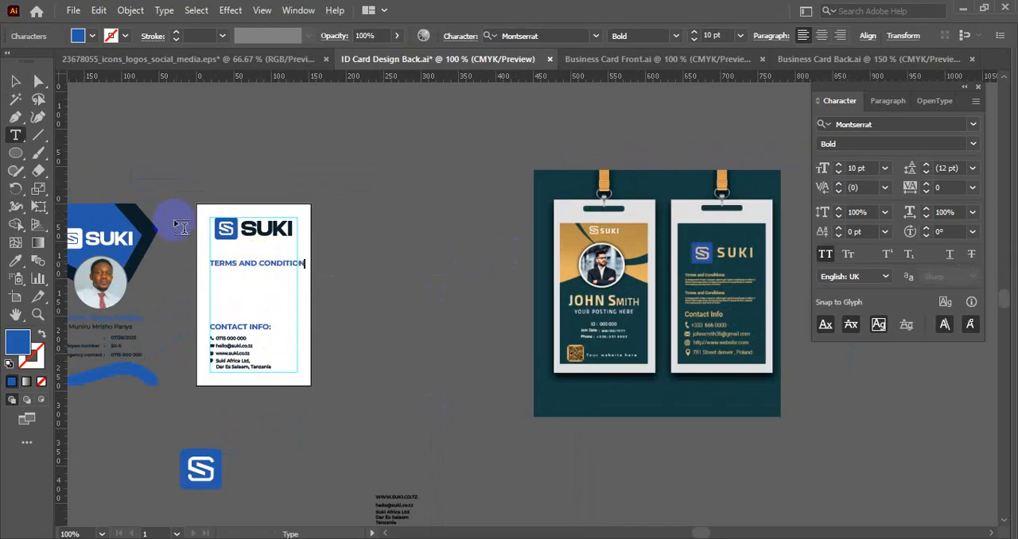
{"action": "left_click", "coordinate": [16, 83]}
- Change the terms and condition heading to title case and turn off its all caps setting
{"action": "left_click", "coordinate": [164, 10]}
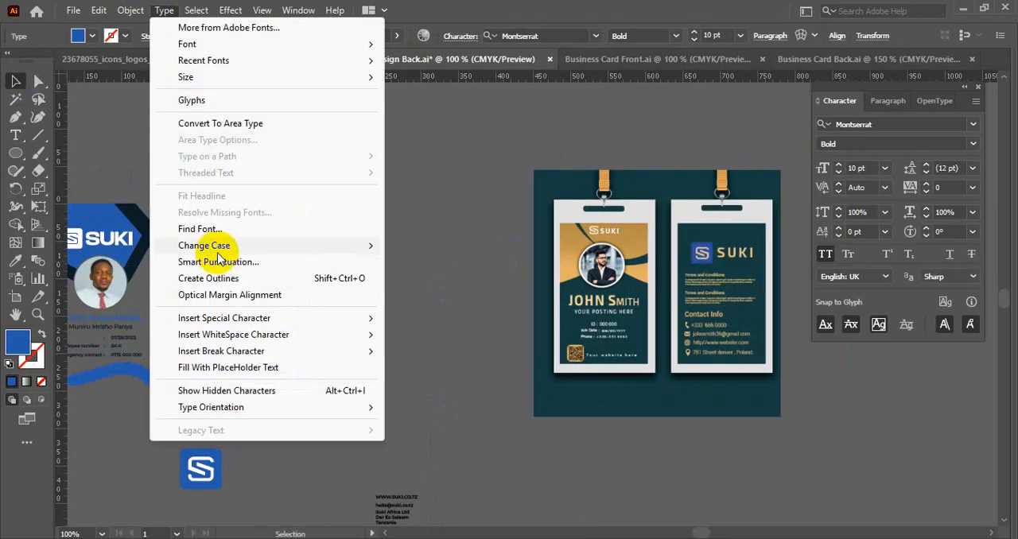
{"action": "mouse_move", "coordinate": [368, 251]}
{"action": "left_click", "coordinate": [421, 281]}
{"action": "left_click", "coordinate": [284, 291]}
{"action": "scroll", "coordinate": [285, 288], "scroll_direction": "up", "scroll_amount": 2}
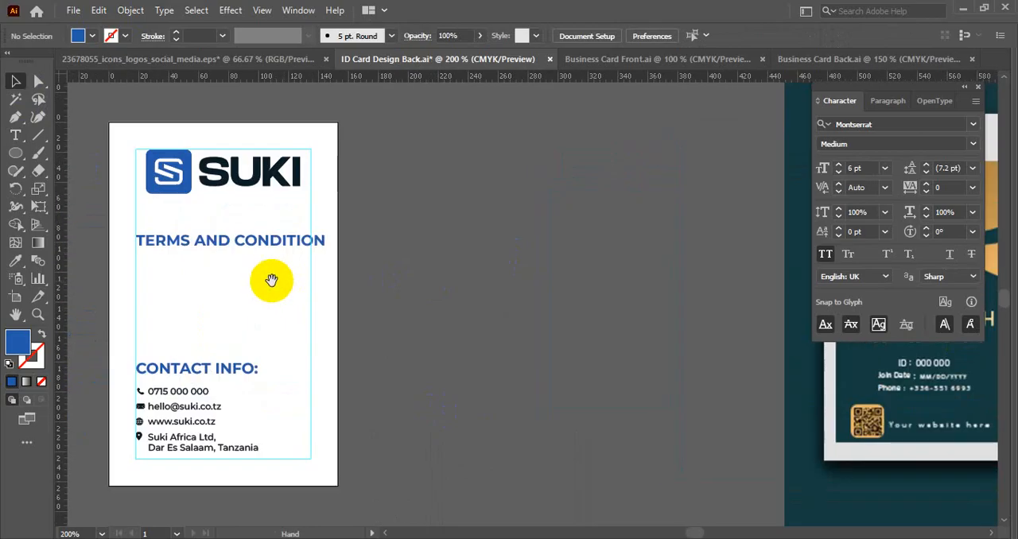
{"action": "left_click_drag", "start_coordinate": [273, 279], "coordinate": [327, 277]}
{"action": "left_click", "coordinate": [322, 241]}
{"action": "left_click", "coordinate": [825, 254]}
{"action": "left_click", "coordinate": [549, 250]}
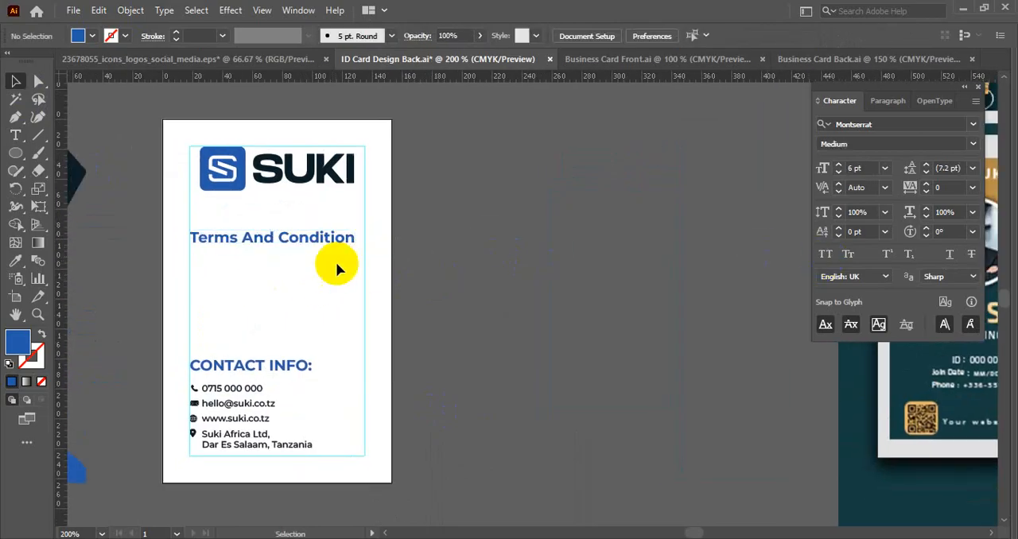
- Reduce the Terms And Condition heading to 7 pt, keeping the Bold weight
{"action": "left_click", "coordinate": [306, 237]}
{"action": "left_click", "coordinate": [676, 36]}
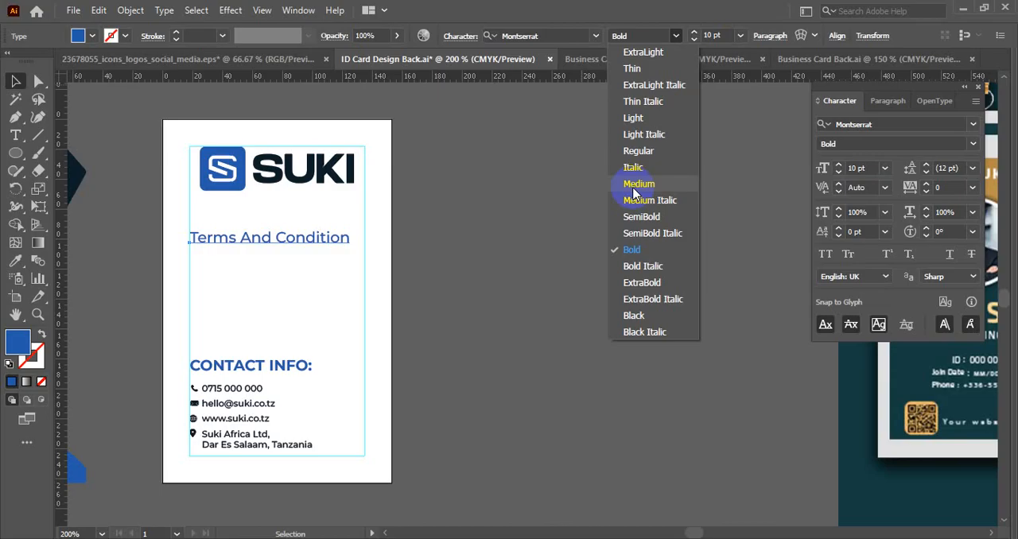
{"action": "left_click", "coordinate": [465, 221]}
{"action": "left_click", "coordinate": [717, 35]}
{"action": "type", "text": "9"}
{"action": "key", "text": "Return"}
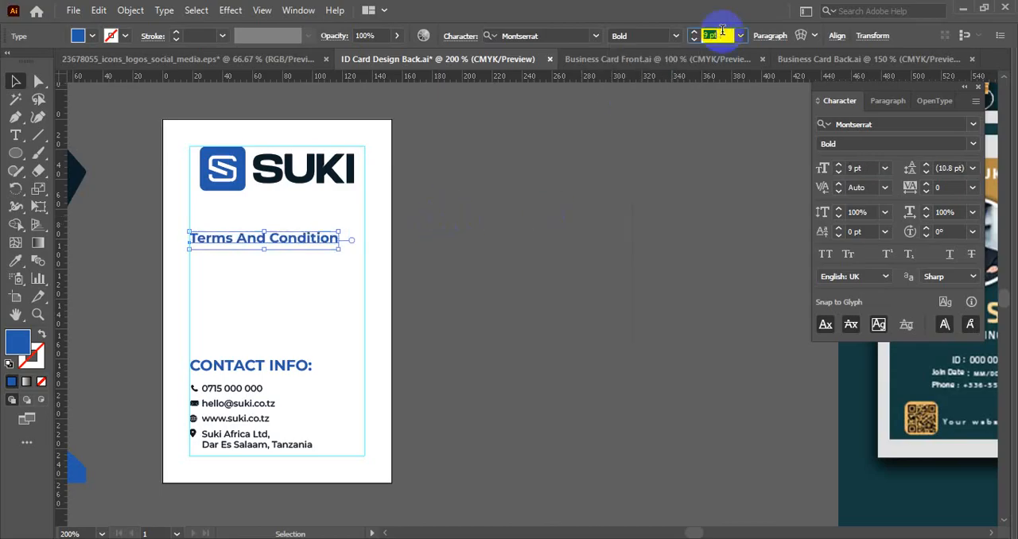
{"action": "type", "text": "8"}
{"action": "key", "text": "Return"}
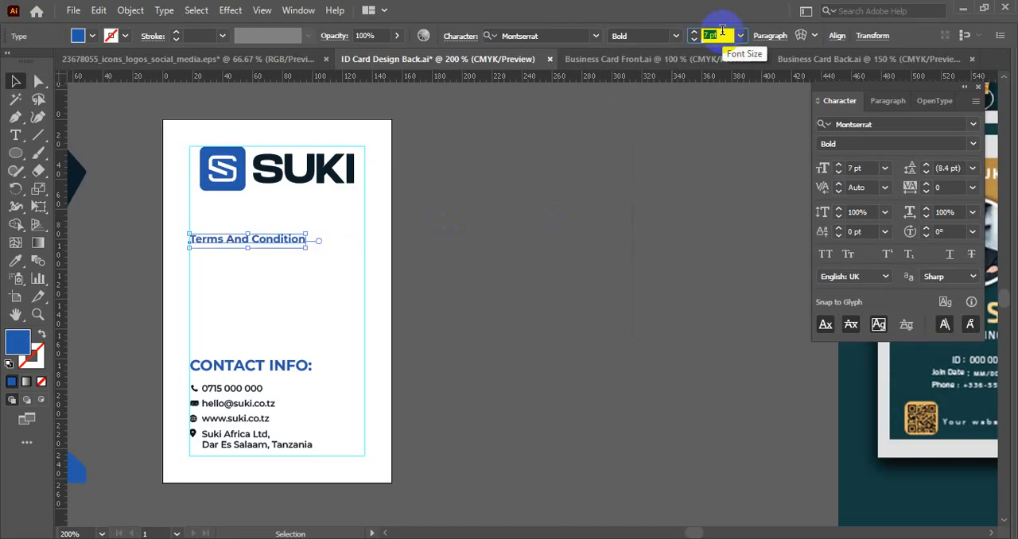
{"action": "left_click", "coordinate": [562, 213]}
- Set the CONTACT INFO: heading's font size to 7 pt so it matches the Terms And Condition heading
{"action": "left_click", "coordinate": [291, 363]}
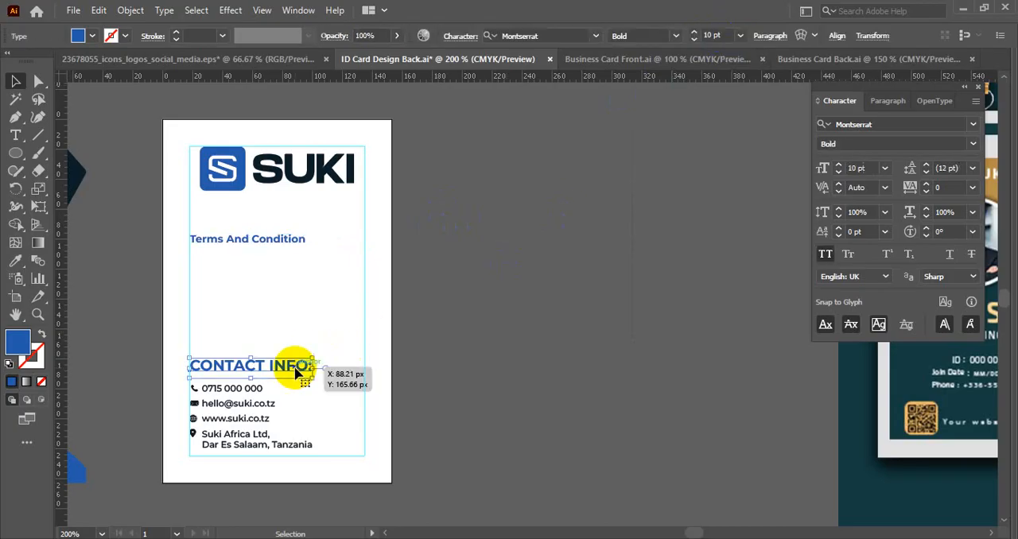
{"action": "left_click", "coordinate": [254, 390]}
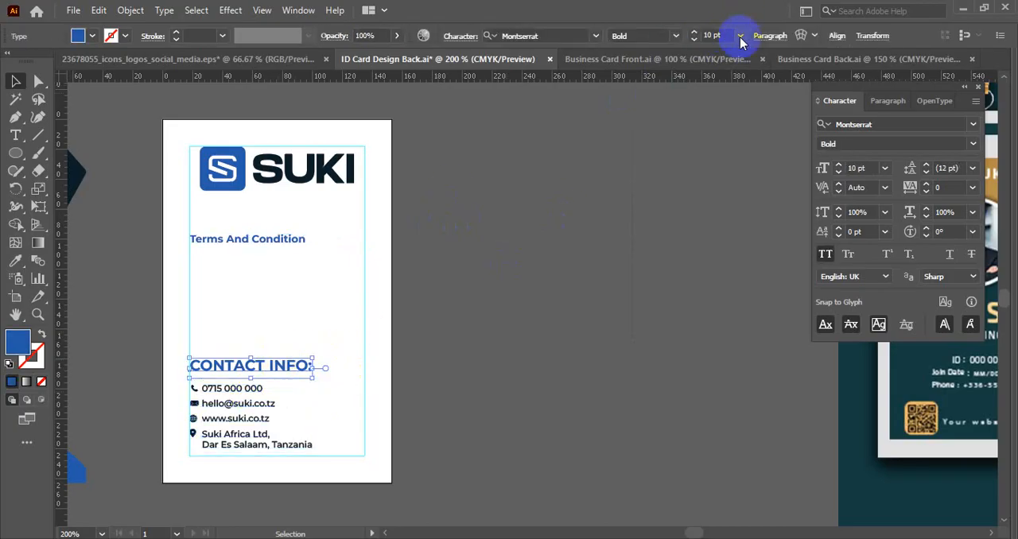
{"action": "left_click", "coordinate": [724, 35]}
{"action": "type", "text": "7"}
{"action": "key", "text": "Return"}
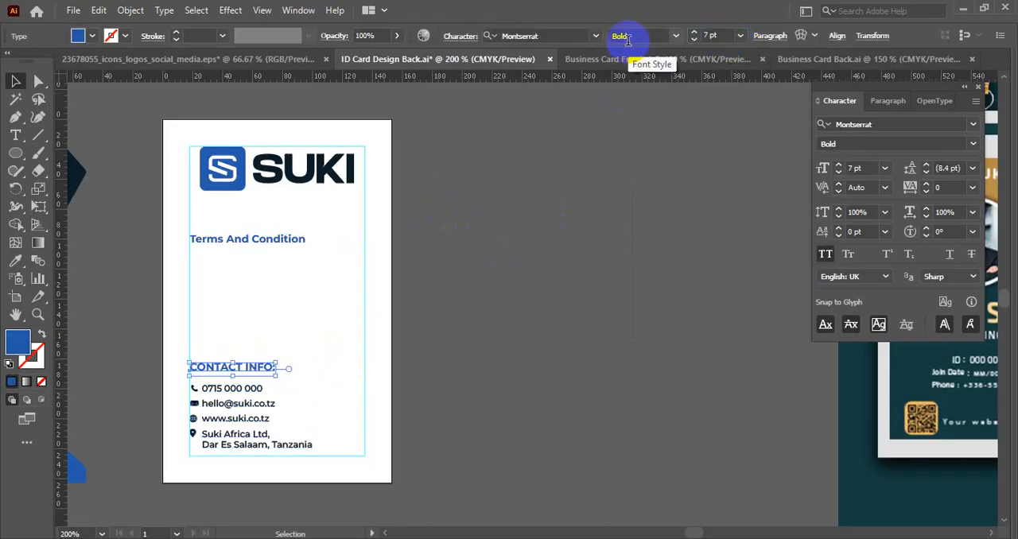
{"action": "left_click", "coordinate": [479, 282]}
{"action": "left_click_drag", "start_coordinate": [327, 318], "coordinate": [426, 321]}
{"action": "left_click", "coordinate": [374, 243]}
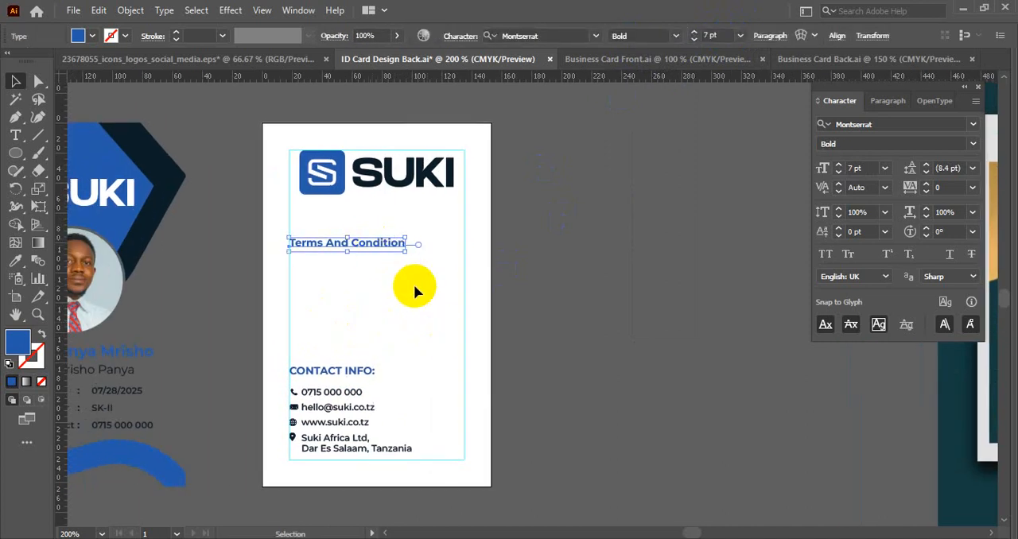
- Switch to the browser, search Google for "lorem ipsum" and open the Lipsum generator website
{"action": "left_click", "coordinate": [464, 522]}
{"action": "left_click", "coordinate": [465, 538]}
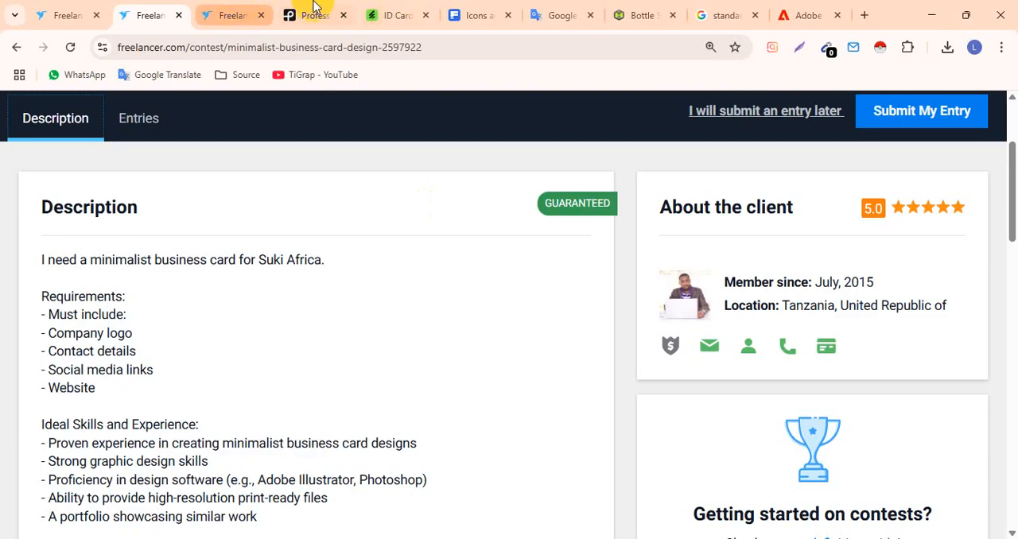
{"action": "left_click", "coordinate": [853, 14]}
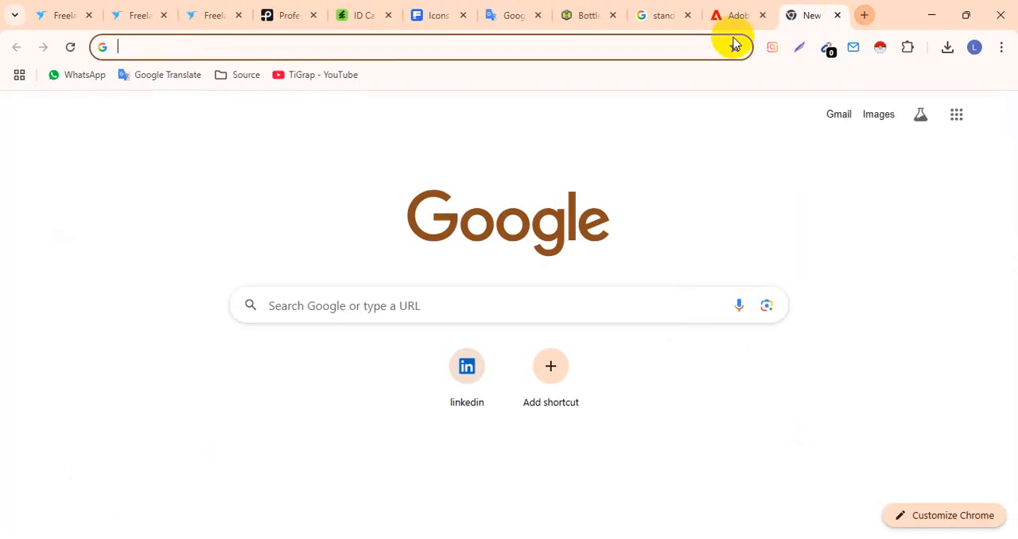
{"action": "type", "text": "lorem i"}
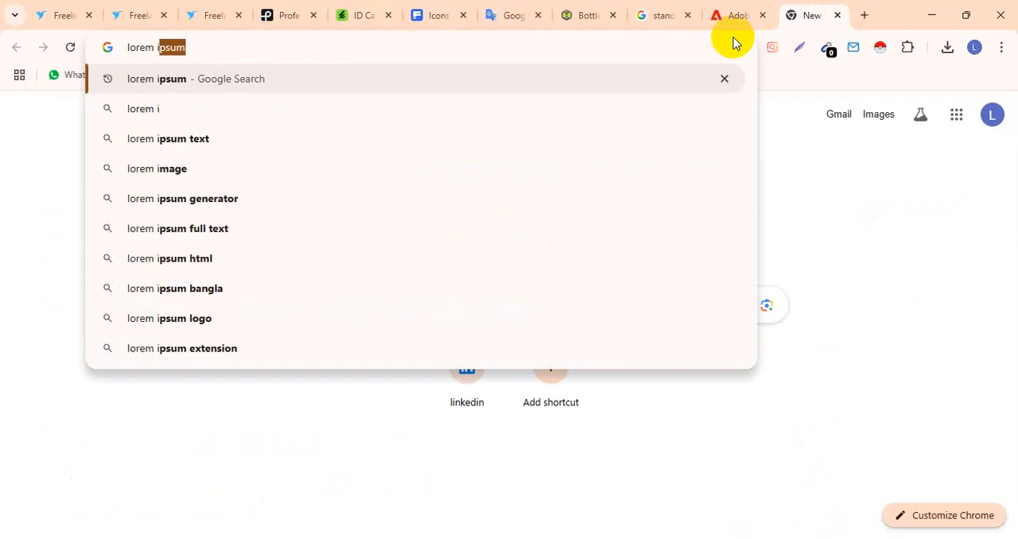
{"action": "key", "text": "Return"}
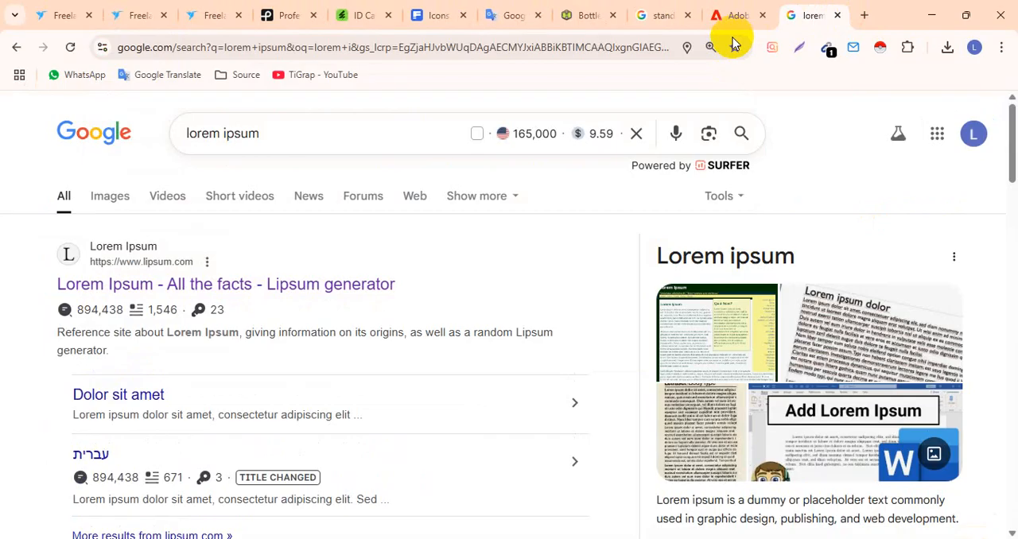
{"action": "left_click", "coordinate": [106, 194]}
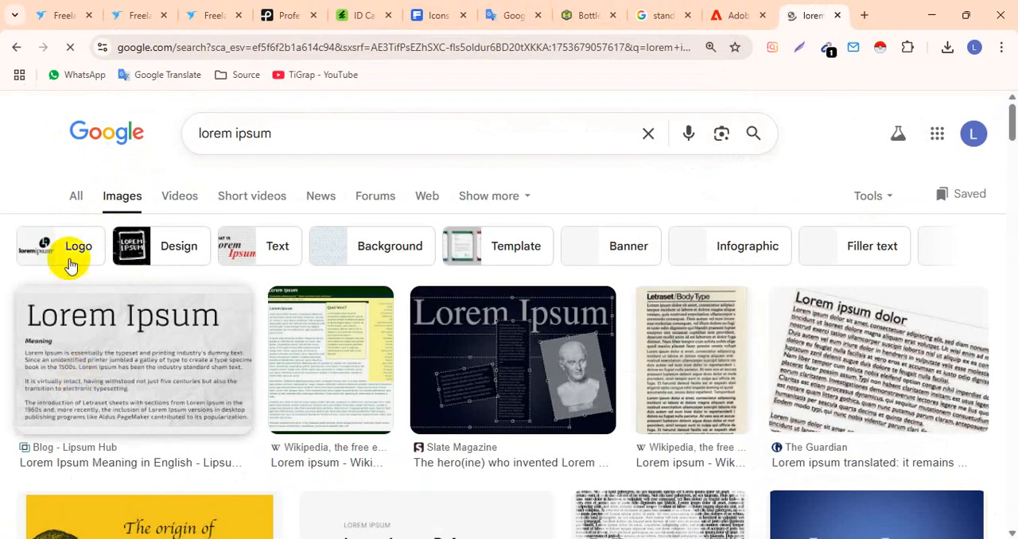
{"action": "left_click", "coordinate": [73, 194]}
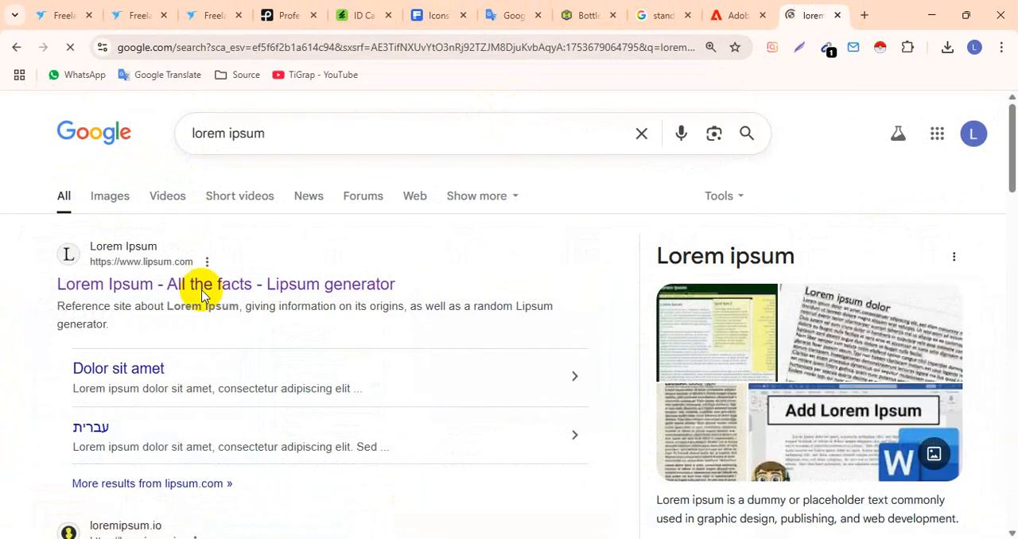
{"action": "left_click", "coordinate": [141, 284]}
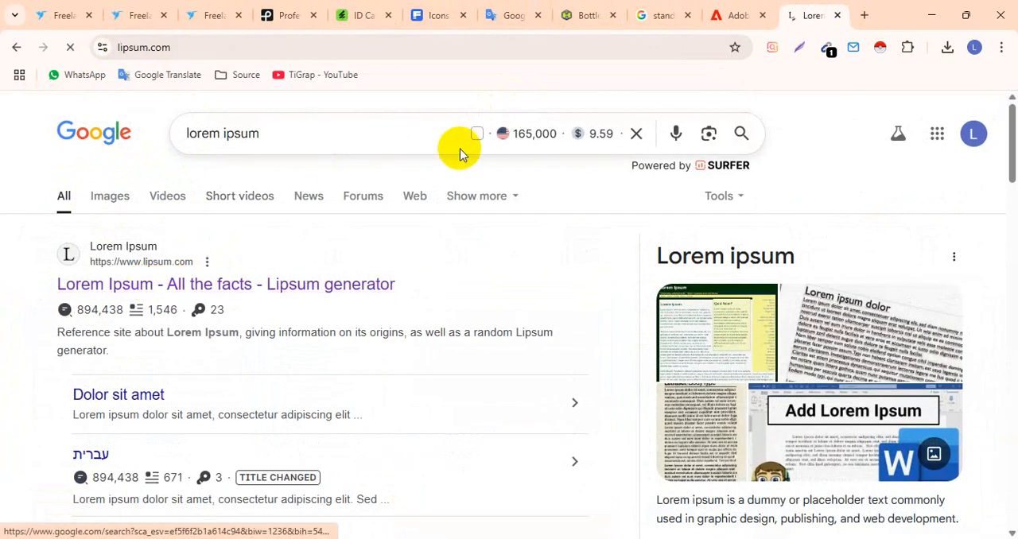
- Copy the first two lines of the "What is Lorem Ipsum?" paragraph and return to Illustrator
{"action": "scroll", "coordinate": [390, 252], "scroll_direction": "down", "scroll_amount": 4}
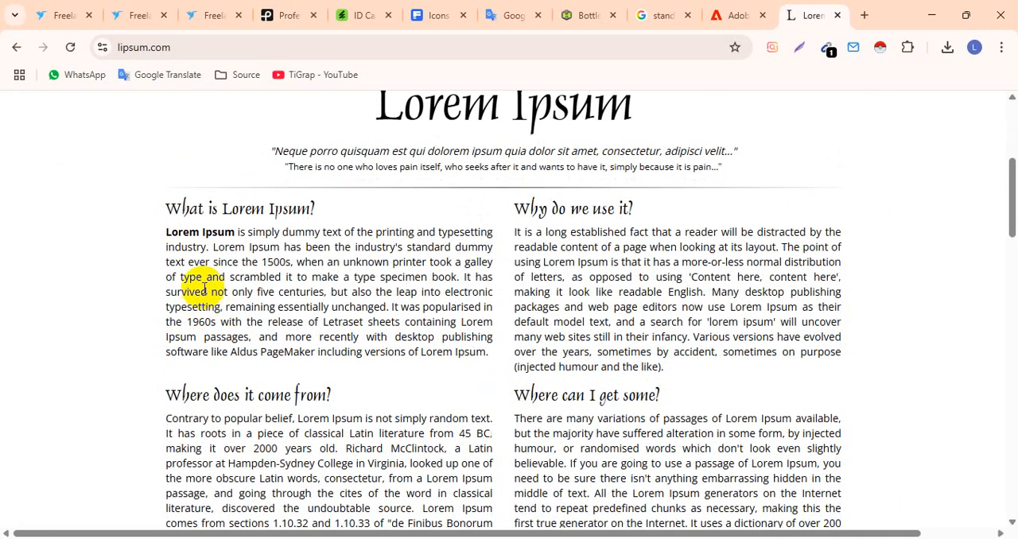
{"action": "left_click_drag", "start_coordinate": [163, 232], "coordinate": [491, 250]}
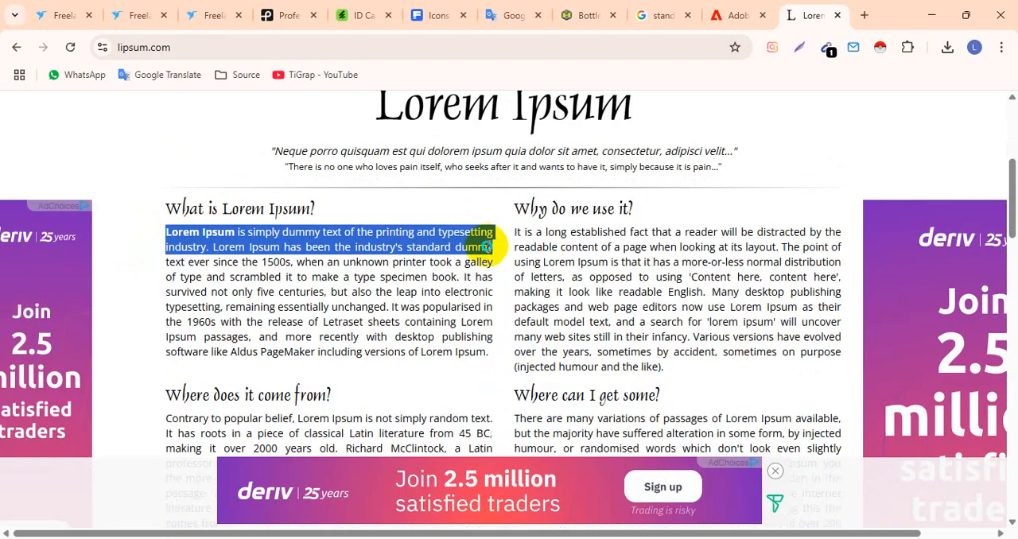
{"action": "right_click", "coordinate": [488, 250]}
{"action": "left_click", "coordinate": [508, 264]}
{"action": "key", "text": "alt+Tab"}
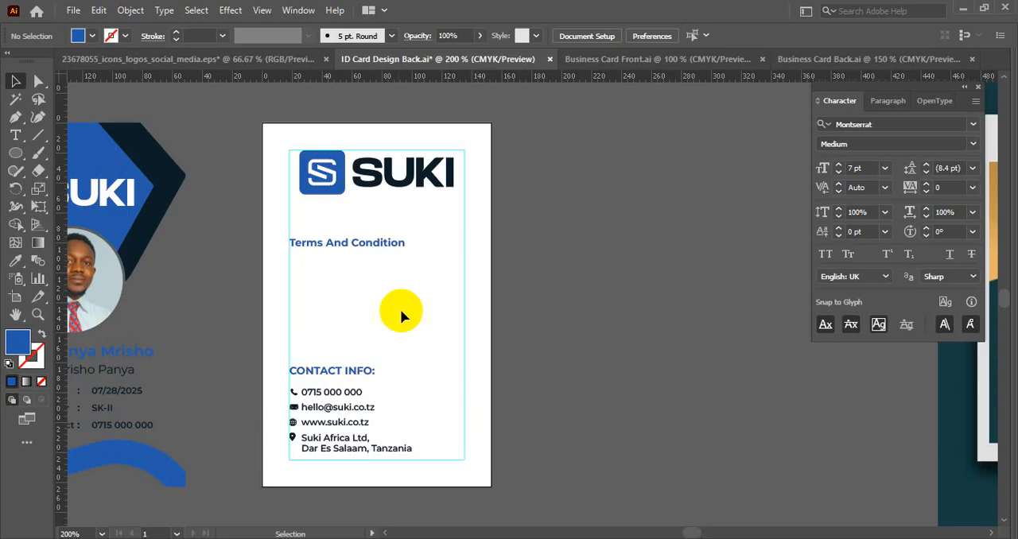
- Create a text area between the margin guides below the Terms And Condition heading and paste the copied lorem ipsum text into it
{"action": "left_click", "coordinate": [15, 135]}
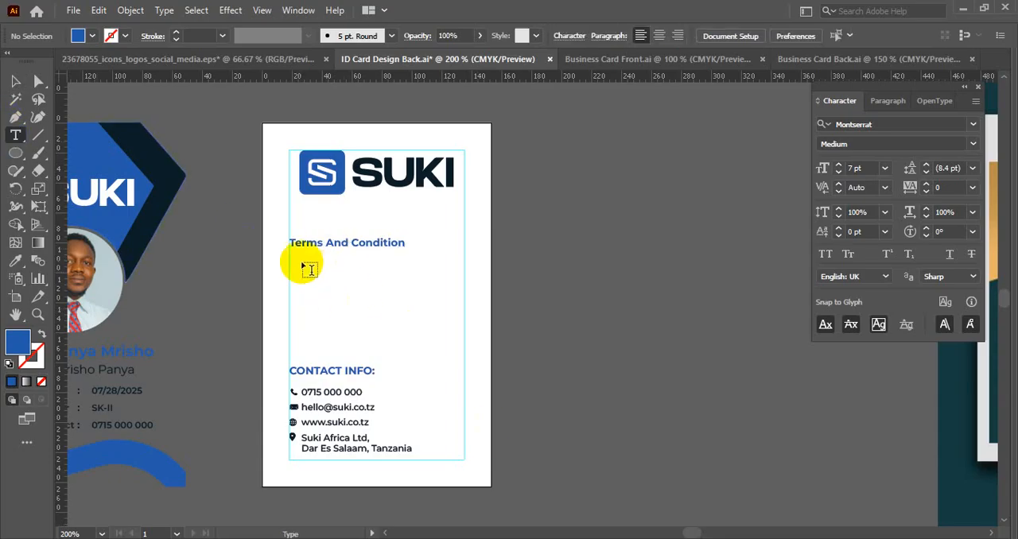
{"action": "left_click_drag", "start_coordinate": [290, 252], "coordinate": [462, 306]}
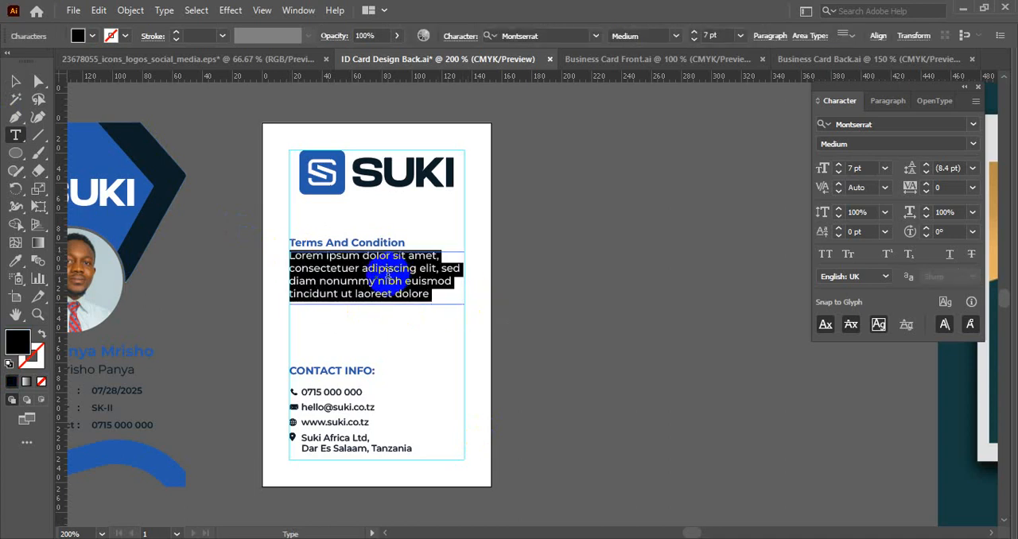
{"action": "key", "text": "ctrl+v"}
{"action": "left_click", "coordinate": [15, 80]}
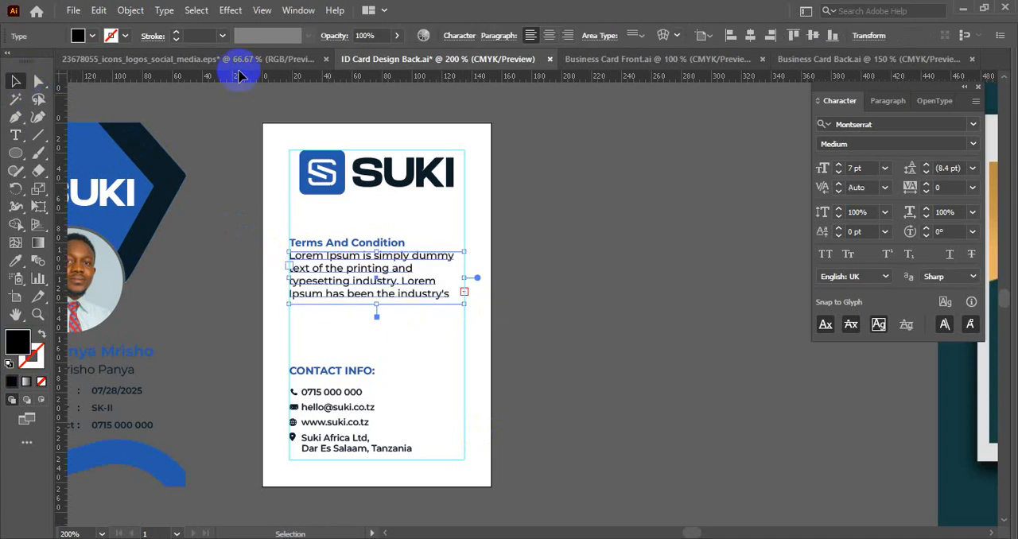
- Set the pasted paragraph to 6 pt and justify it with the last line aligned left
{"action": "left_click", "coordinate": [856, 168]}
{"action": "type", "text": "6"}
{"action": "key", "text": "Return"}
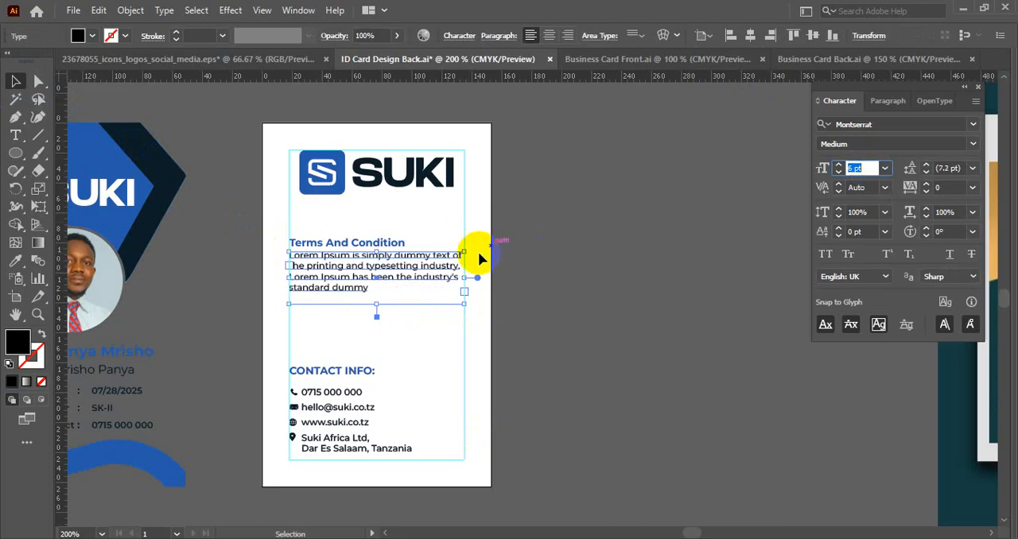
{"action": "left_click", "coordinate": [887, 101]}
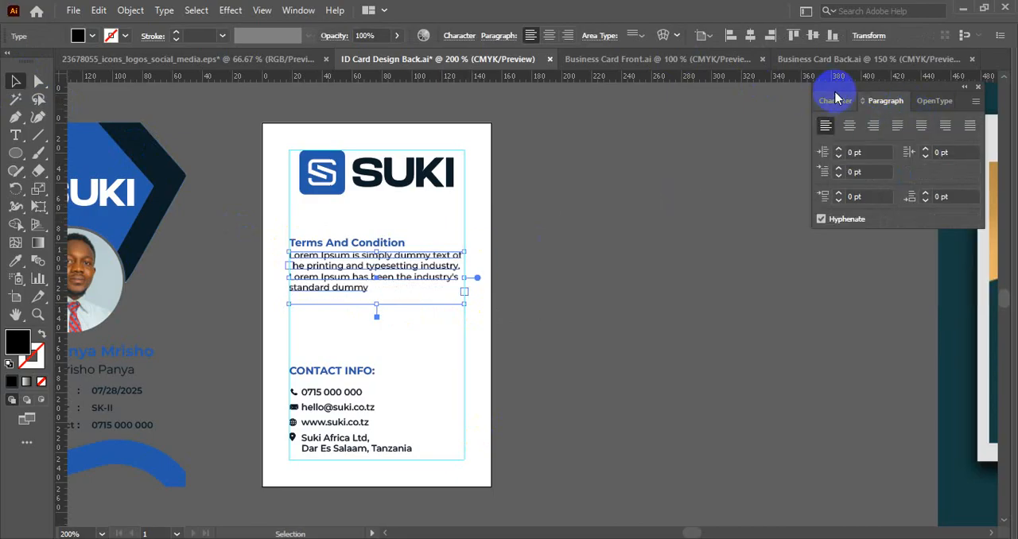
{"action": "left_click", "coordinate": [971, 130]}
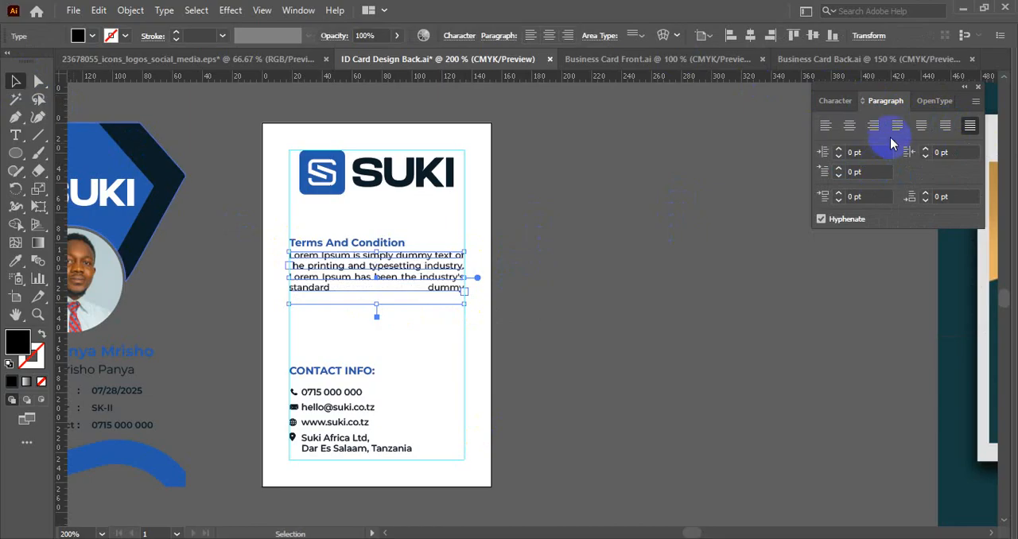
{"action": "left_click", "coordinate": [899, 132]}
- Delete the paragraph's second sentence, starting at "Lorem Ipsum has been", and shorten the text area to the two remaining lines
{"action": "double_click", "coordinate": [371, 287]}
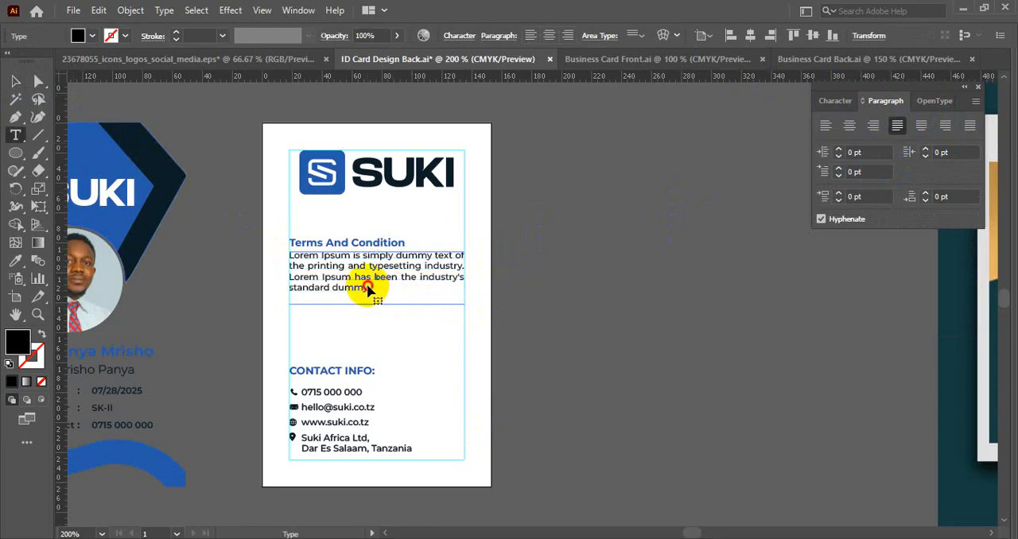
{"action": "left_click_drag", "start_coordinate": [372, 289], "coordinate": [263, 279]}
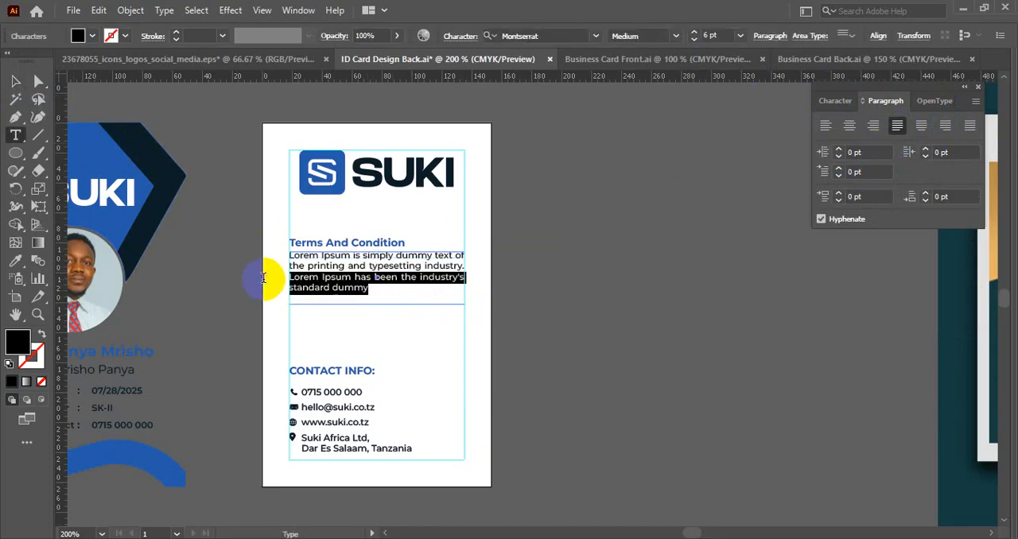
{"action": "key", "text": "BackSpace"}
{"action": "left_click", "coordinate": [16, 80]}
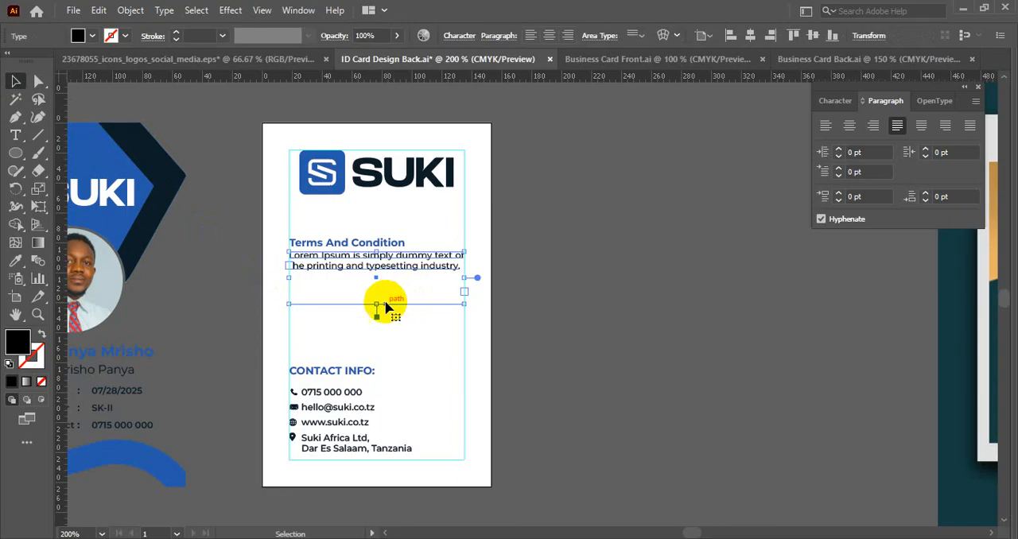
{"action": "left_click_drag", "start_coordinate": [386, 304], "coordinate": [373, 275]}
- Move the Terms And Condition heading and its paragraph together slightly up towards the logo
{"action": "scroll", "coordinate": [372, 275], "scroll_direction": "up", "scroll_amount": 2}
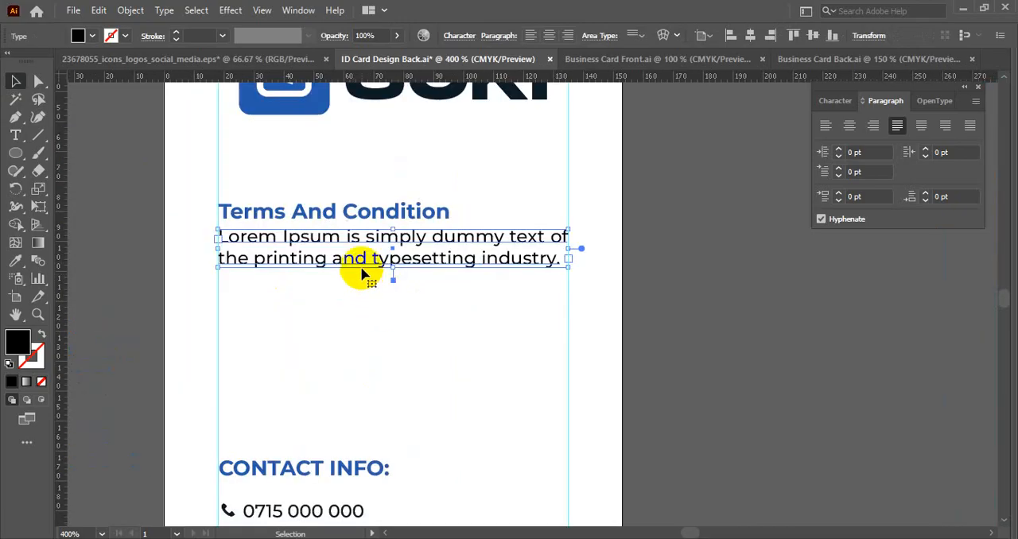
{"action": "left_click_drag", "start_coordinate": [210, 173], "coordinate": [370, 266]}
{"action": "left_click", "coordinate": [381, 237]}
{"action": "key", "text": "Delete"}
{"action": "scroll", "coordinate": [395, 290], "scroll_direction": "down", "scroll_amount": 2}
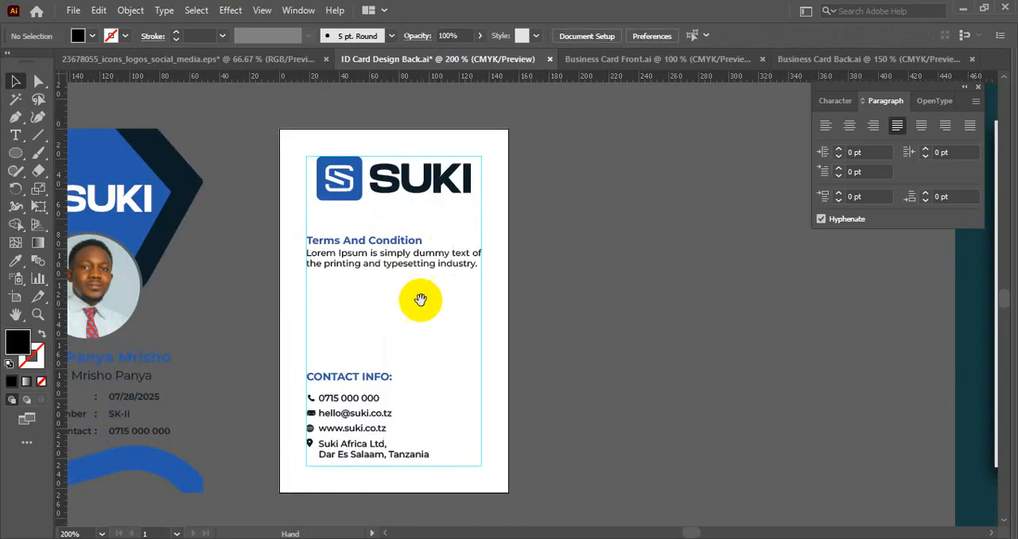
- Duplicate the Terms And Condition heading directly below the paragraph and select all of the copy's text
{"action": "left_click_drag", "start_coordinate": [421, 300], "coordinate": [393, 226]}
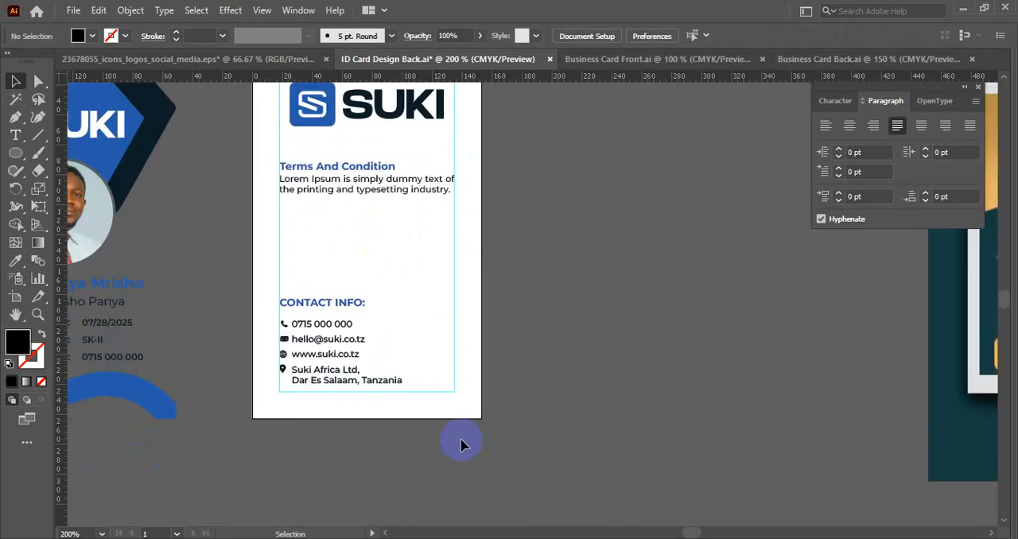
{"action": "left_click_drag", "start_coordinate": [366, 166], "coordinate": [350, 213]}
{"action": "triple_click", "coordinate": [350, 211]}
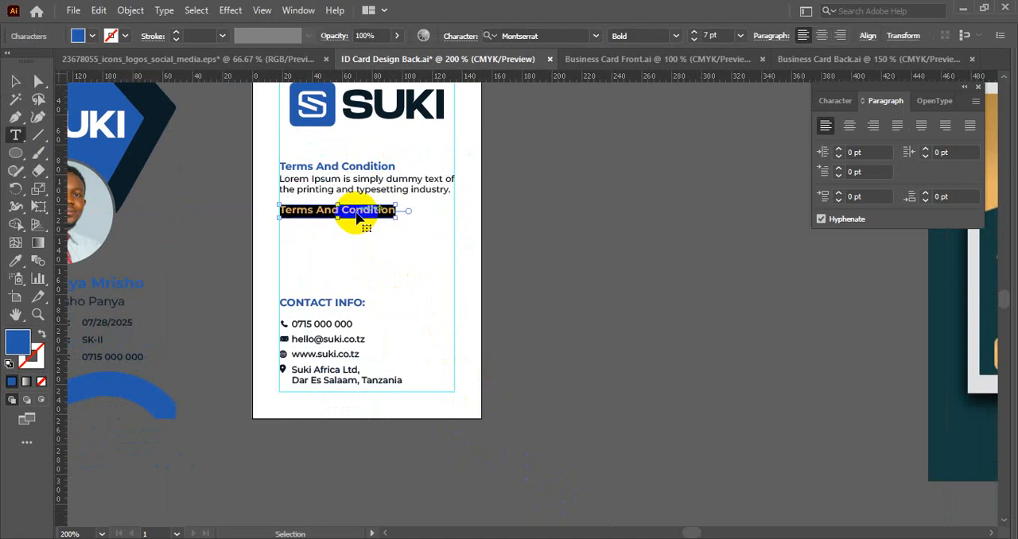
{"action": "scroll", "coordinate": [341, 277], "scroll_direction": "up", "scroll_amount": 1}
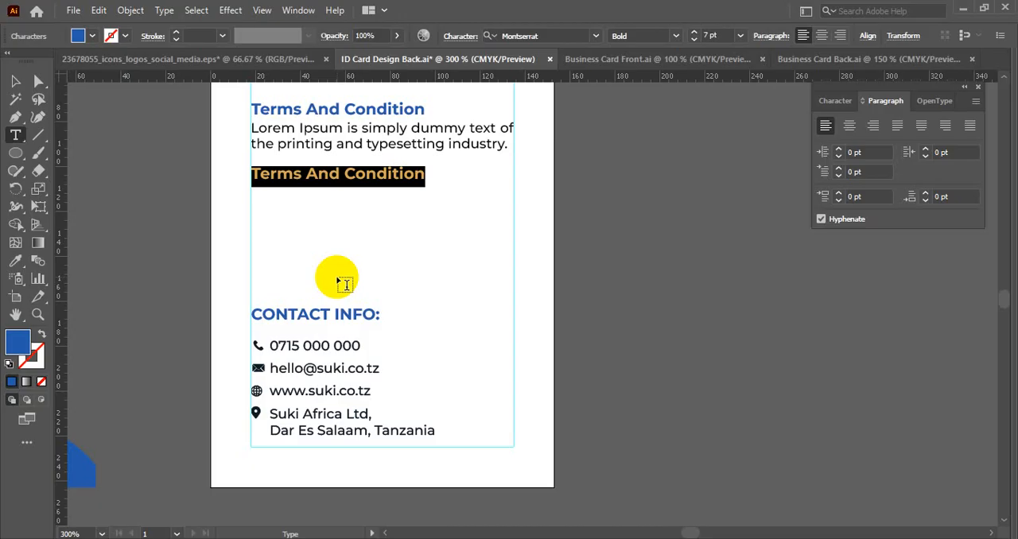
- Remove the lorem ipsum paragraph beneath the upper Terms And Condition heading
{"action": "left_click", "coordinate": [334, 145]}
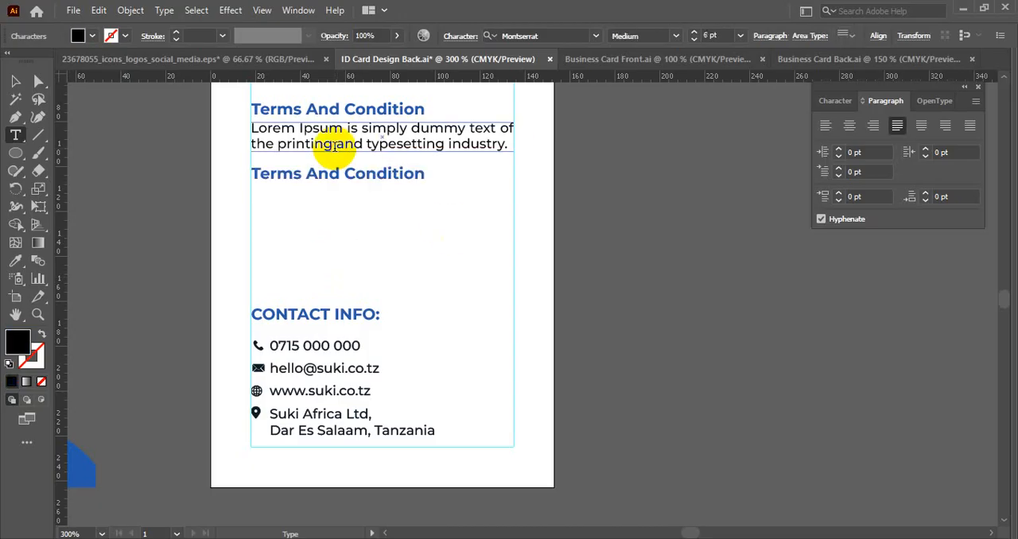
{"action": "key", "text": "ctrl+a"}
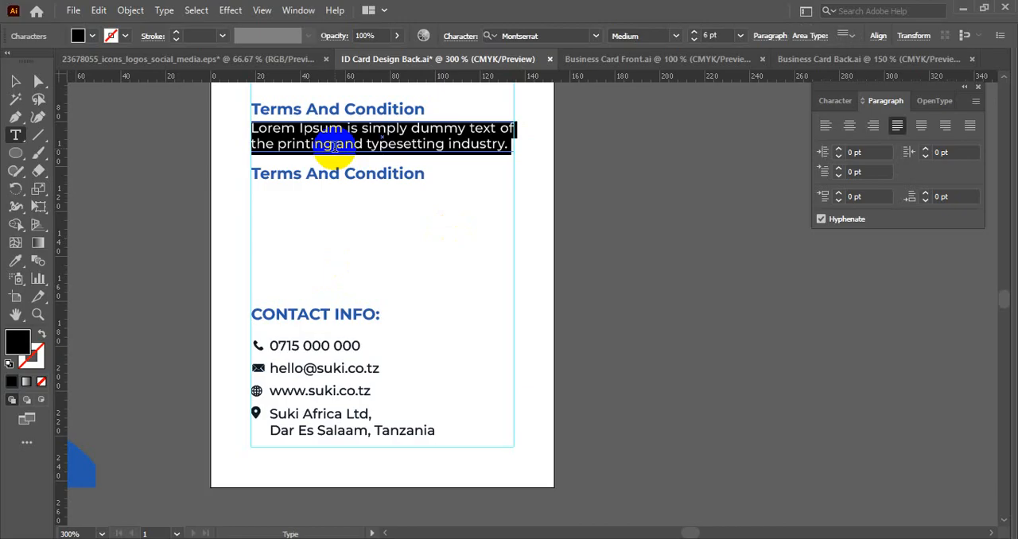
{"action": "type", "text": "You"}
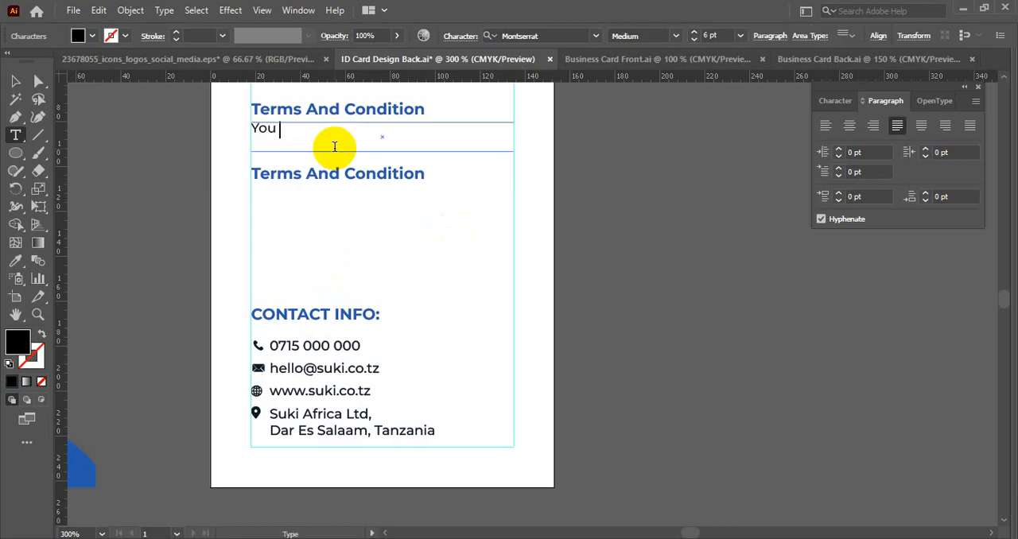
{"action": "left_click", "coordinate": [14, 81]}
{"action": "left_click", "coordinate": [155, 136]}
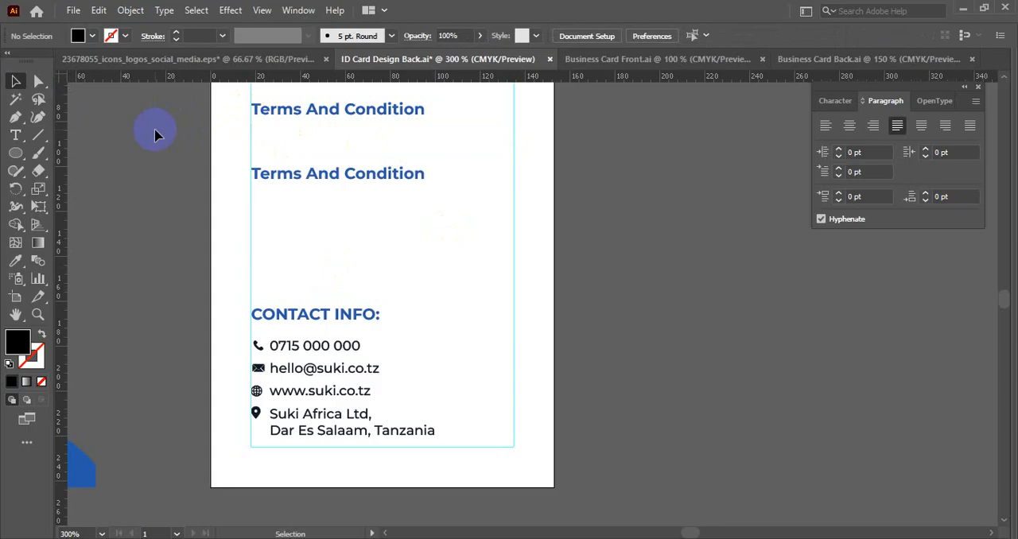
- Add the text line "You must not hand over this card" at the left guide beneath the upper Terms And Condition heading
{"action": "left_click", "coordinate": [15, 134]}
{"action": "left_click_drag", "start_coordinate": [251, 131], "coordinate": [251, 131]}
{"action": "key", "text": "BackSpace"}
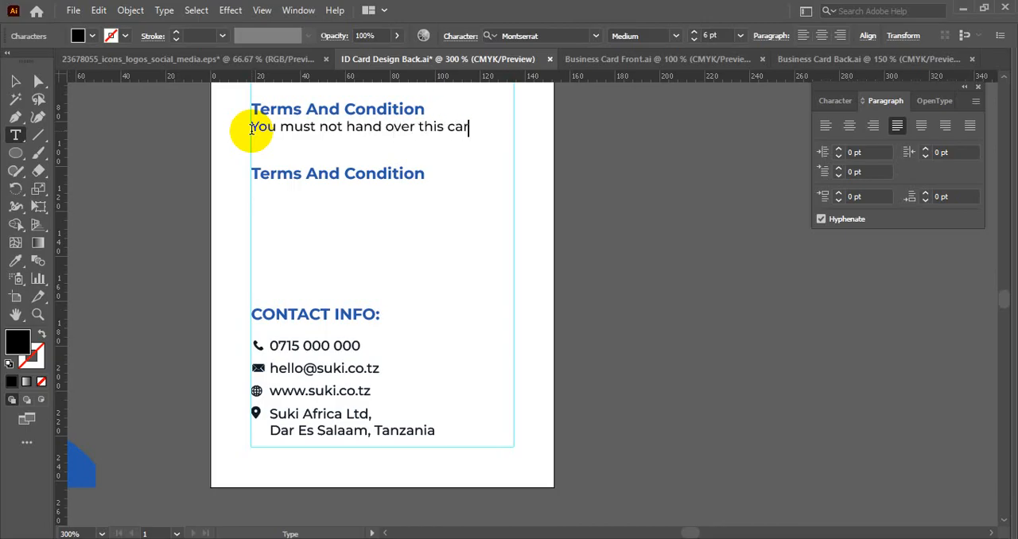
- Move the duplicate heading farther down, then duplicate the card line below itself and retype it as "You remanin responsible for the proper use of this card."
{"action": "left_click", "coordinate": [15, 81]}
{"action": "left_click_drag", "start_coordinate": [271, 175], "coordinate": [277, 240]}
{"action": "left_click_drag", "start_coordinate": [336, 127], "coordinate": [340, 158]}
{"action": "triple_click", "coordinate": [340, 152]}
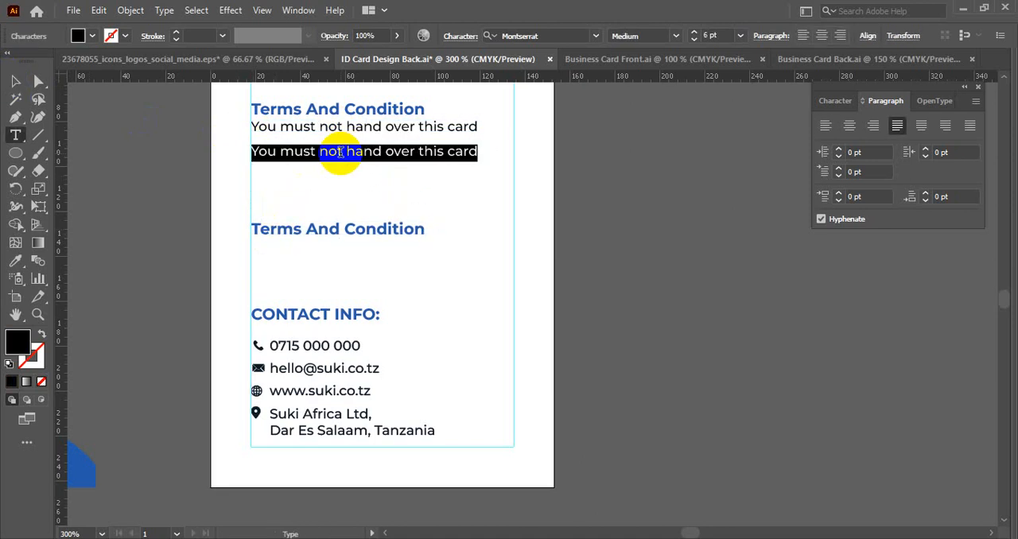
{"action": "type", "text": "You"}
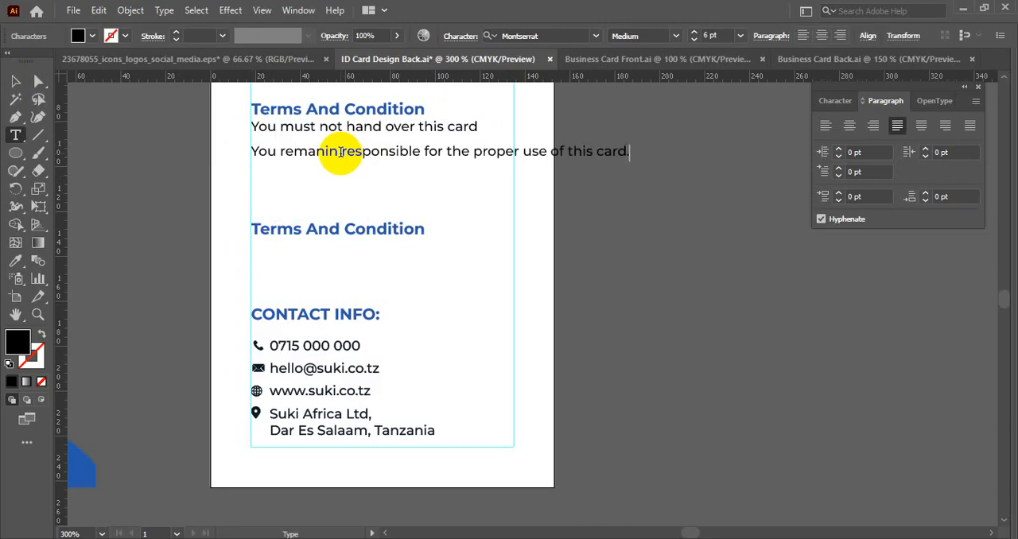
- Break the sentence "You remanin responsible for the proper use of this card." before "proper" so it runs on two lines within the guides
{"action": "left_click", "coordinate": [15, 80]}
{"action": "scroll", "coordinate": [523, 161], "scroll_direction": "up", "scroll_amount": 1}
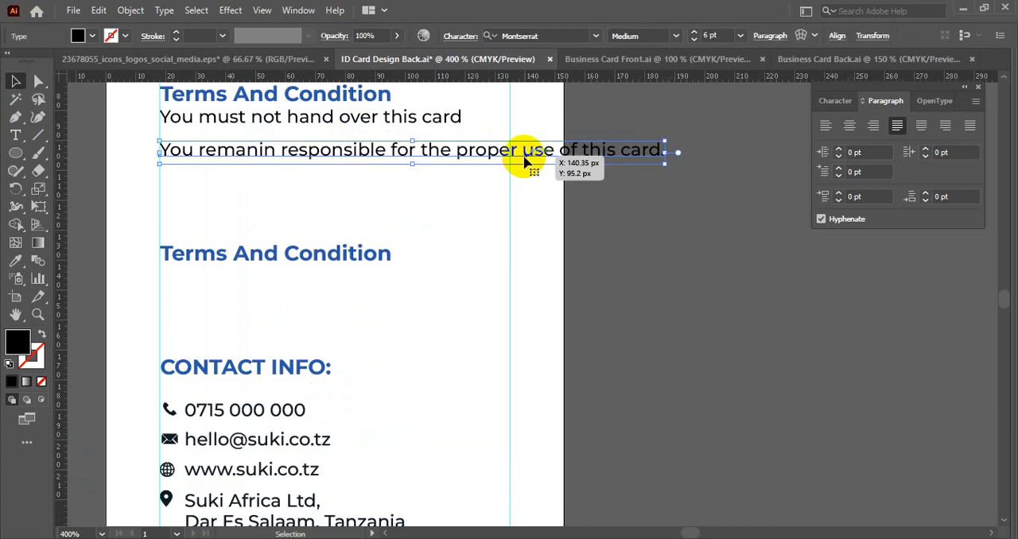
{"action": "double_click", "coordinate": [524, 161]}
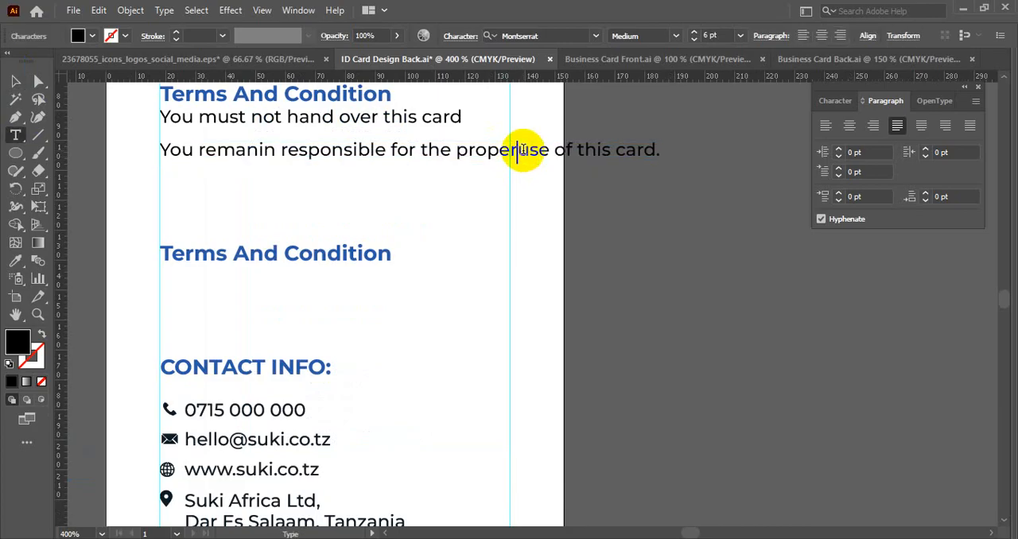
{"action": "key", "text": "Return"}
{"action": "left_click", "coordinate": [15, 80]}
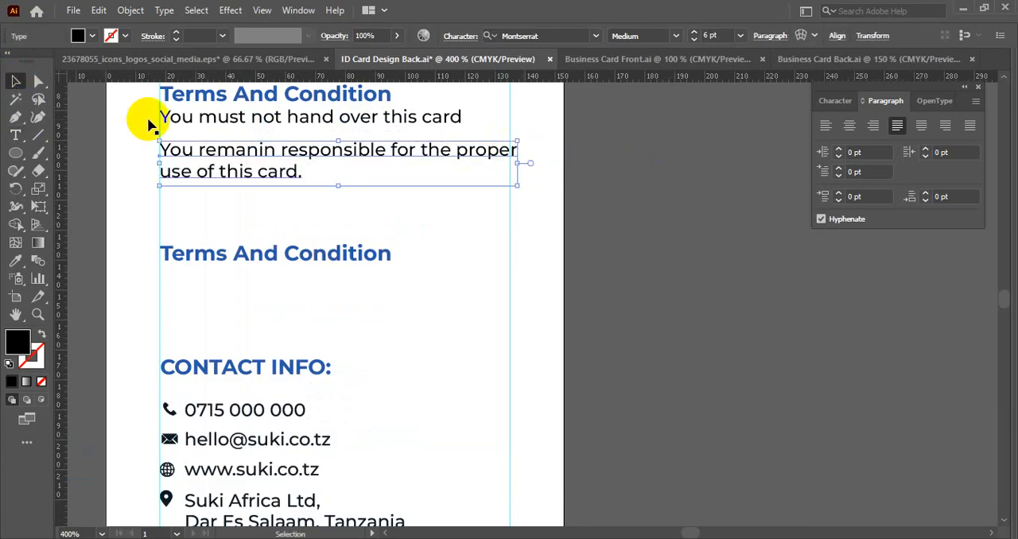
{"action": "left_click", "coordinate": [329, 125], "text": "shift"}
{"action": "left_click_drag", "start_coordinate": [317, 152], "coordinate": [356, 200]}
{"action": "left_click", "coordinate": [495, 228]}
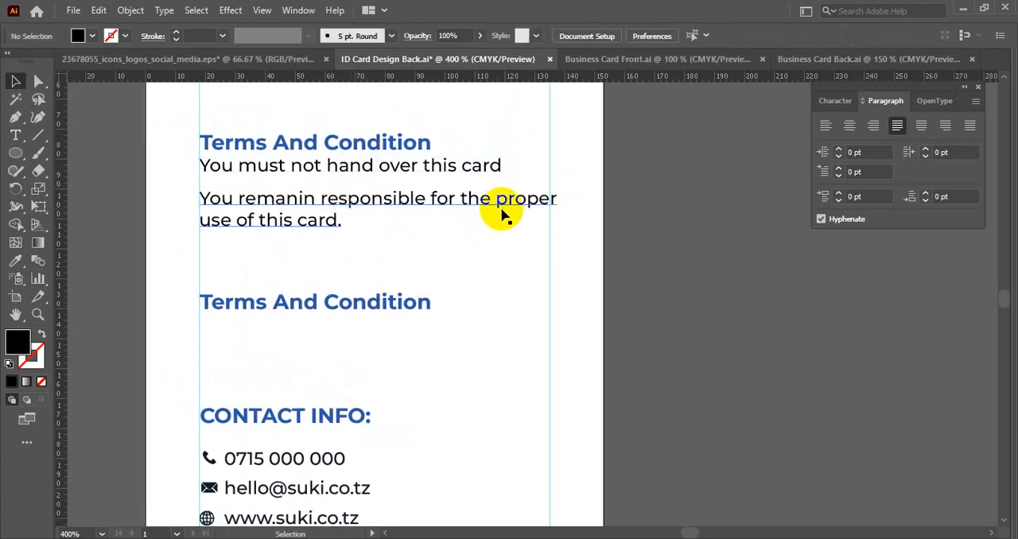
{"action": "double_click", "coordinate": [496, 200]}
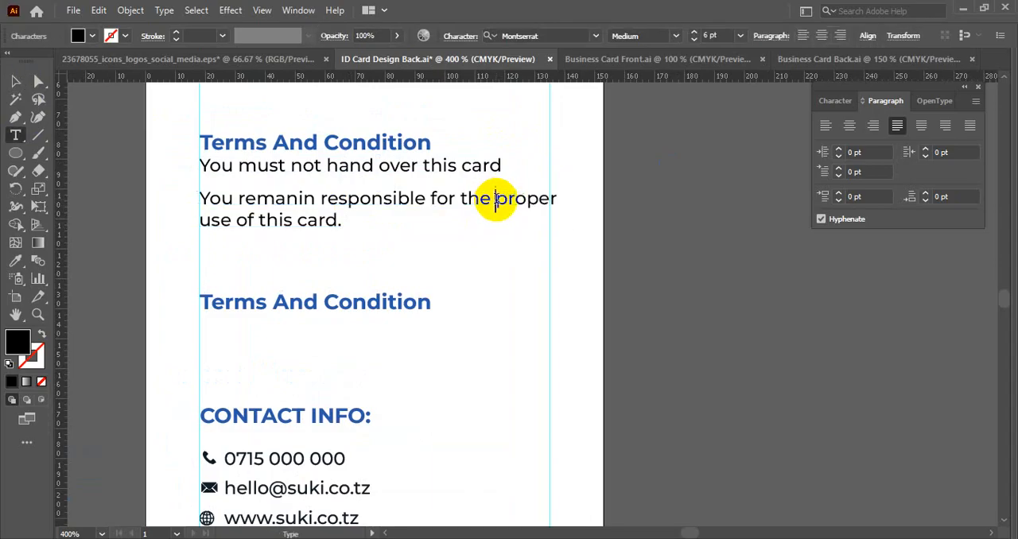
{"action": "key", "text": "Return"}
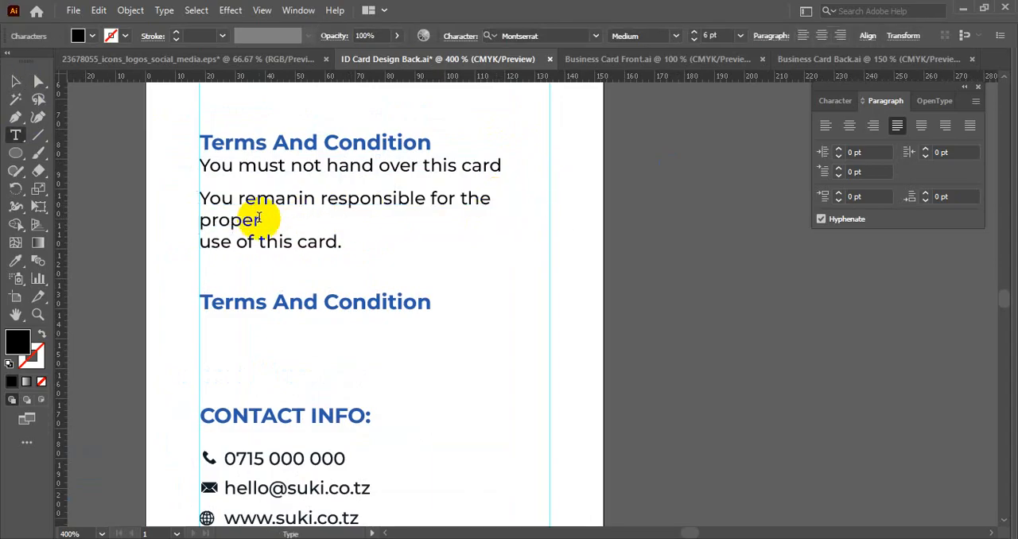
{"action": "key", "text": "Delete"}
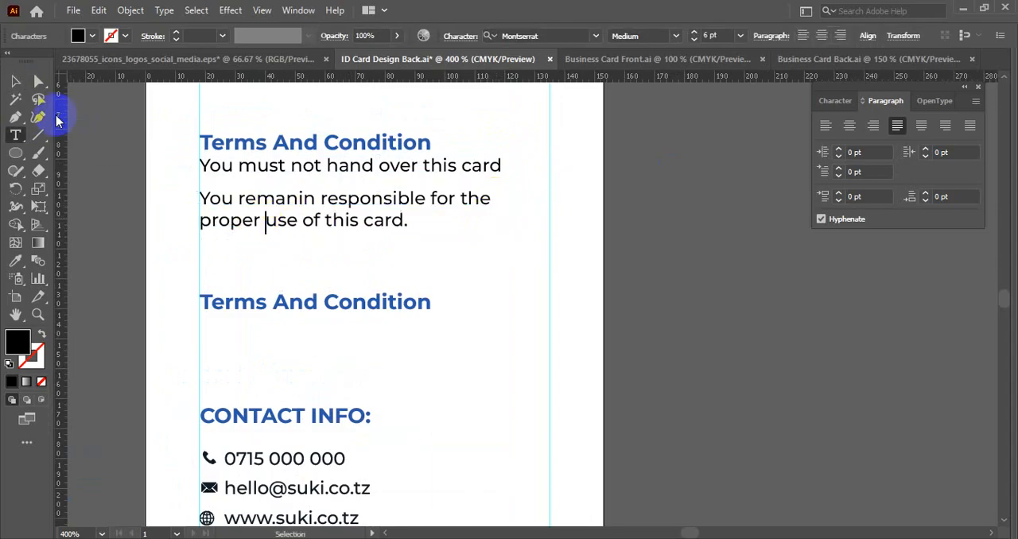
{"action": "left_click", "coordinate": [15, 80]}
- Indent both card lines from the left guide beneath the upper Terms And Condition heading and tighten the gap between them
{"action": "scroll", "coordinate": [306, 229], "scroll_direction": "down", "scroll_amount": 1, "text": "alt"}
{"action": "scroll", "coordinate": [334, 242], "scroll_direction": "up", "scroll_amount": 1}
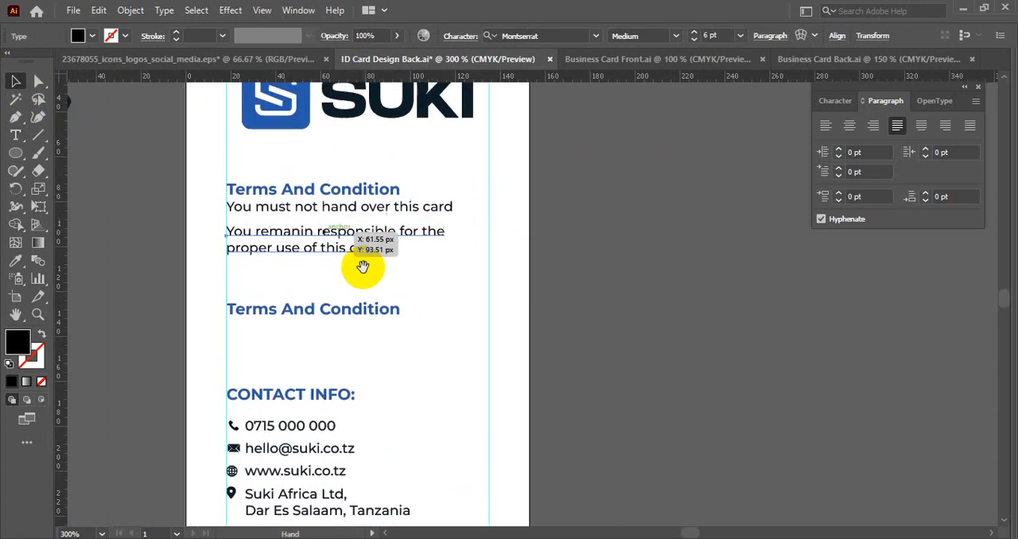
{"action": "scroll", "coordinate": [326, 212], "scroll_direction": "up", "scroll_amount": 1, "text": "alt"}
{"action": "left_click_drag", "start_coordinate": [281, 209], "coordinate": [311, 198]}
{"action": "left_click", "coordinate": [341, 288]}
{"action": "left_click_drag", "start_coordinate": [347, 269], "coordinate": [347, 259]}
{"action": "left_click", "coordinate": [355, 292]}
{"action": "scroll", "coordinate": [217, 263], "scroll_direction": "up", "scroll_amount": 1, "text": "alt"}
{"action": "left_click", "coordinate": [16, 137]}
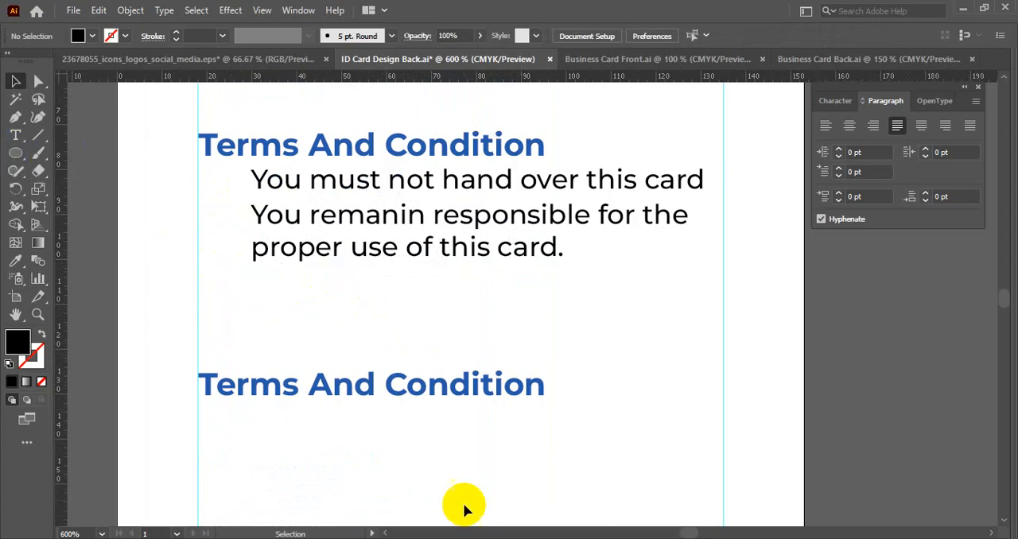
- Switch to the web browser and run a Google image search for "check mark"
{"action": "key", "text": "alt+Tab"}
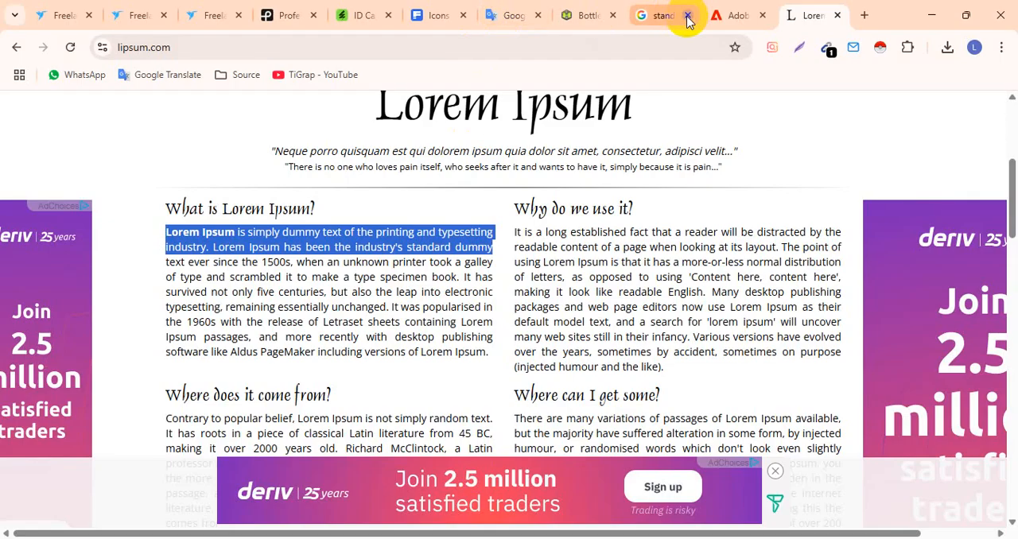
{"action": "left_click", "coordinate": [661, 11]}
{"action": "left_click", "coordinate": [422, 44]}
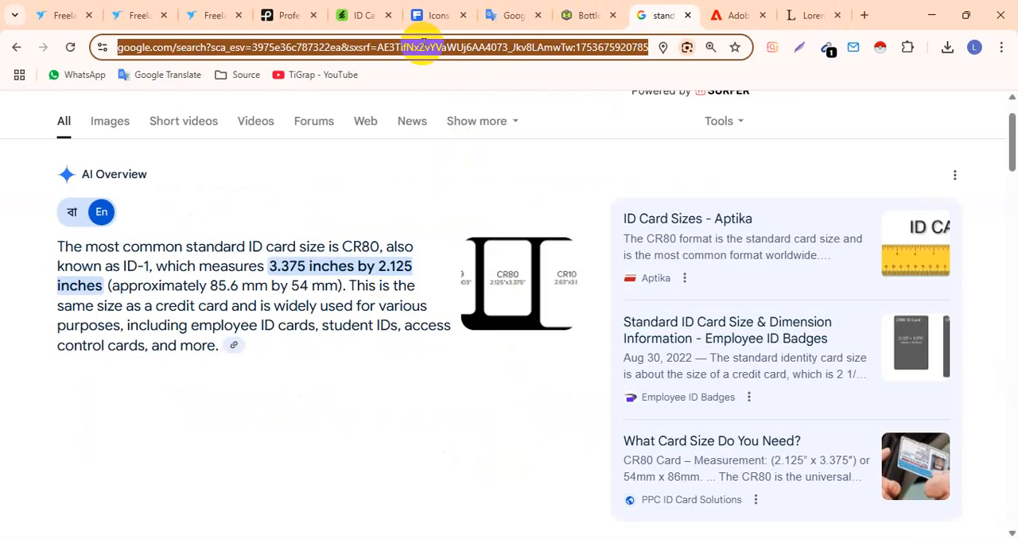
{"action": "type", "text": "check mark"}
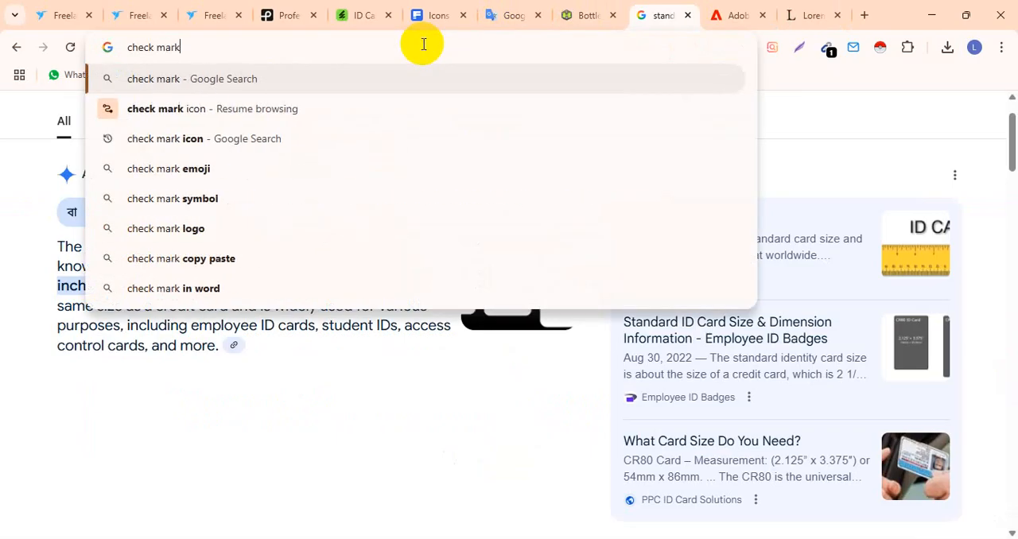
{"action": "key", "text": "Return"}
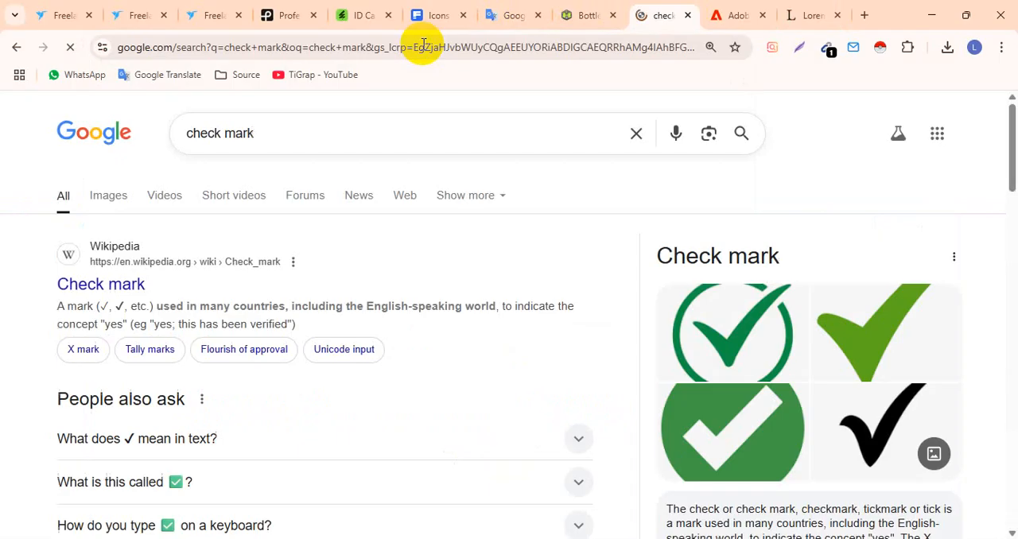
{"action": "left_click", "coordinate": [111, 199]}
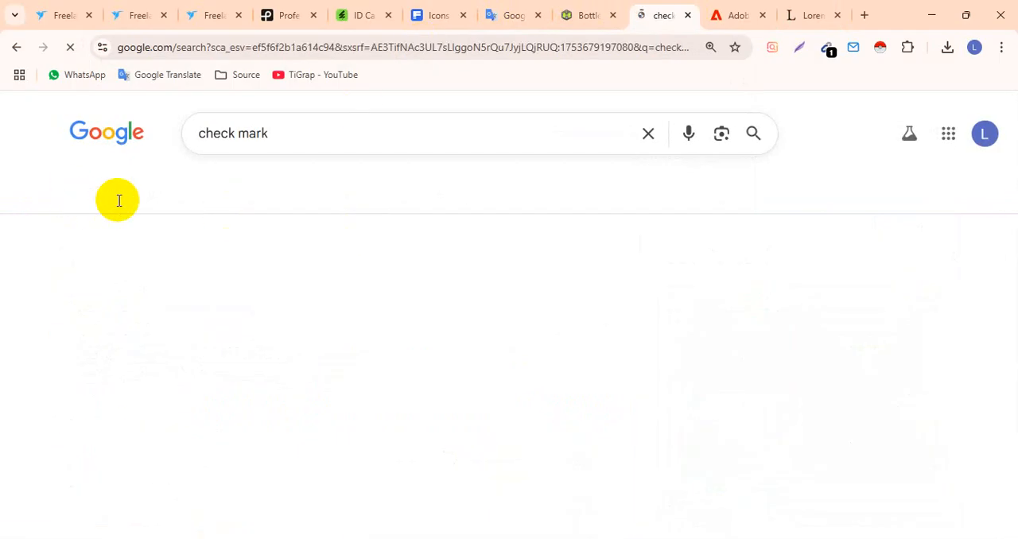
{"action": "scroll", "coordinate": [175, 204], "scroll_direction": "down", "scroll_amount": 2}
{"action": "scroll", "coordinate": [173, 204], "scroll_direction": "up", "scroll_amount": 2}
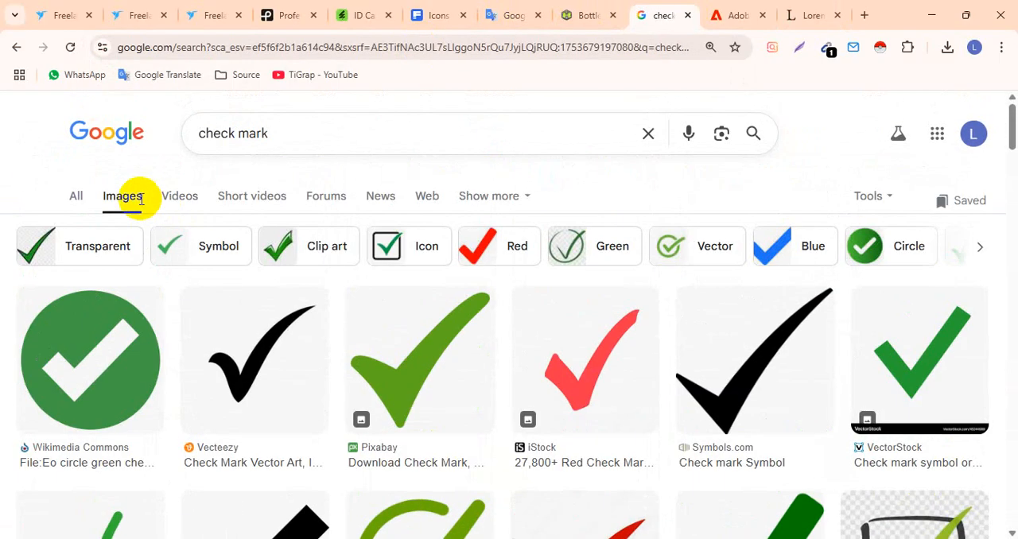
- Copy the iStock image of a green check mark in a circle from the results and return to Illustrator
{"action": "scroll", "coordinate": [102, 268], "scroll_direction": "down", "scroll_amount": 2}
{"action": "scroll", "coordinate": [110, 266], "scroll_direction": "down", "scroll_amount": 2}
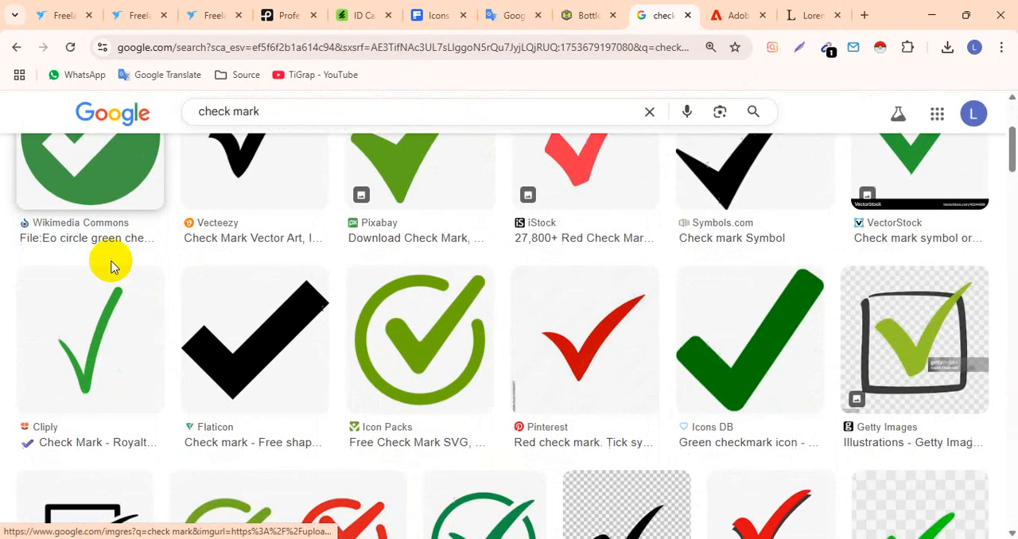
{"action": "scroll", "coordinate": [184, 257], "scroll_direction": "up", "scroll_amount": 3}
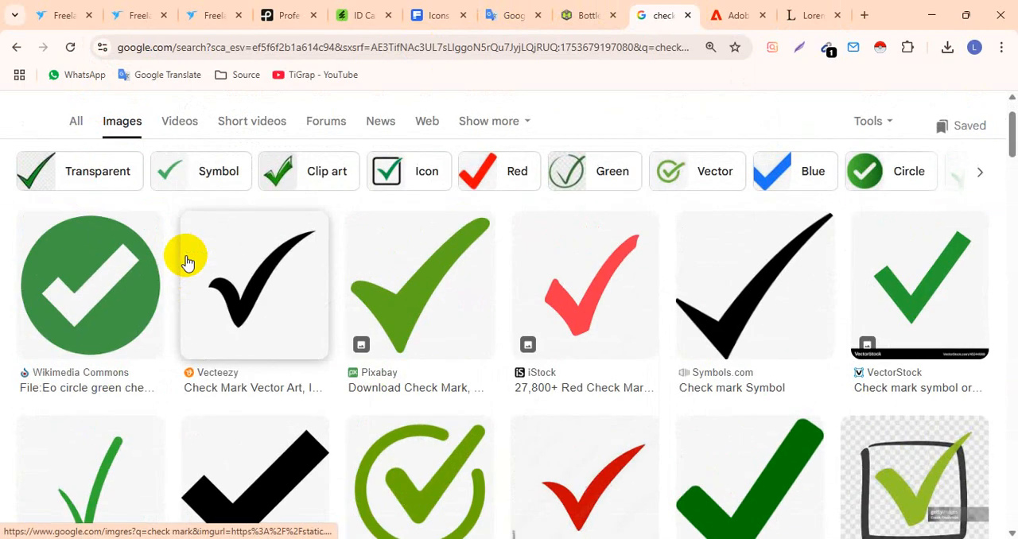
{"action": "left_click", "coordinate": [95, 265]}
{"action": "scroll", "coordinate": [393, 288], "scroll_direction": "down", "scroll_amount": 3}
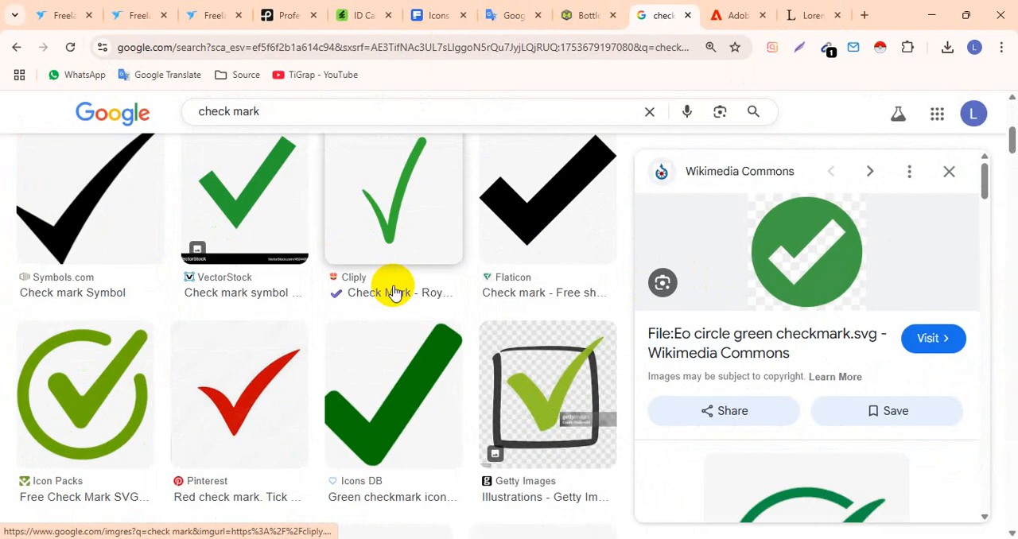
{"action": "scroll", "coordinate": [393, 288], "scroll_direction": "down", "scroll_amount": 3}
{"action": "left_click", "coordinate": [497, 280]}
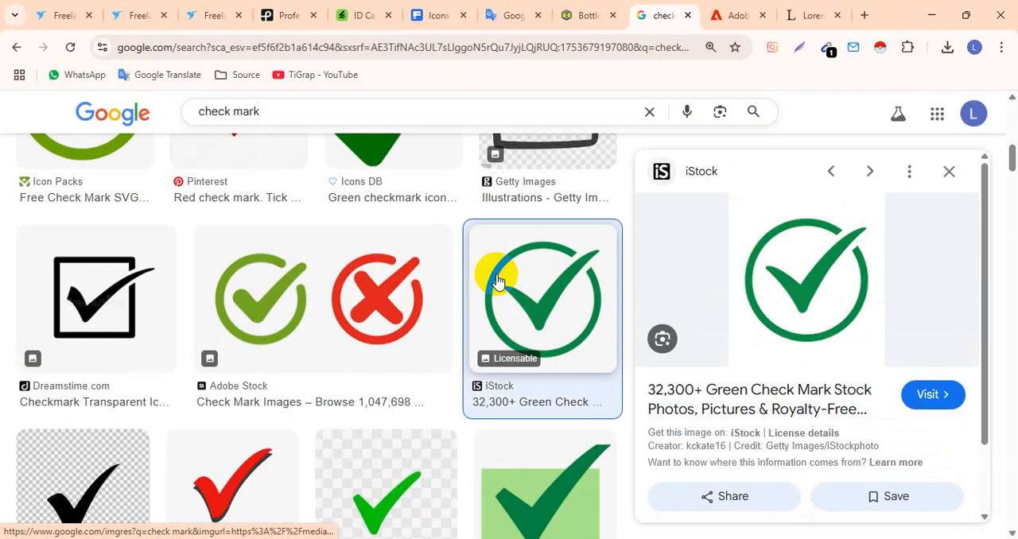
{"action": "right_click", "coordinate": [793, 252]}
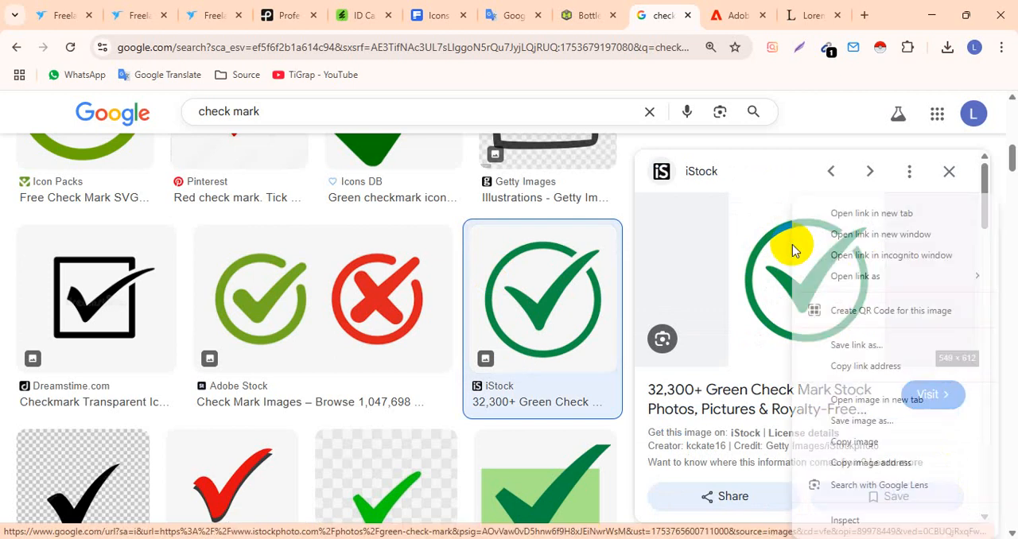
{"action": "left_click", "coordinate": [858, 441]}
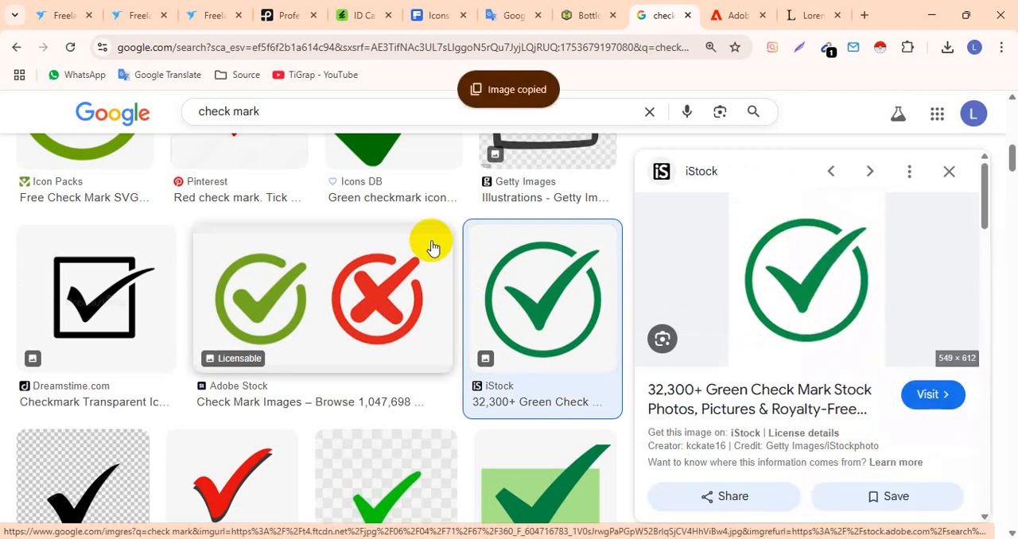
{"action": "key", "text": "alt+Tab"}
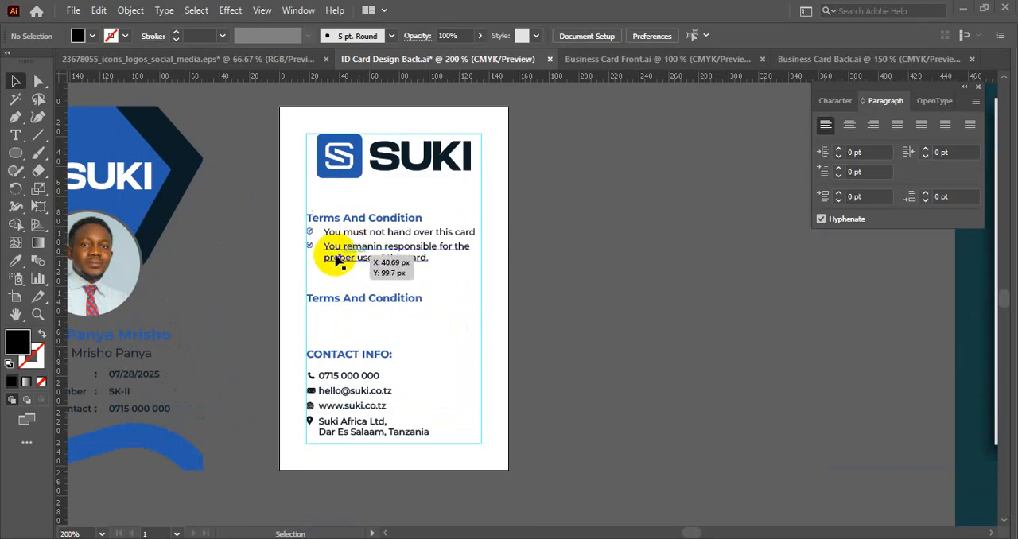
{"action": "double_click", "coordinate": [403, 309]}
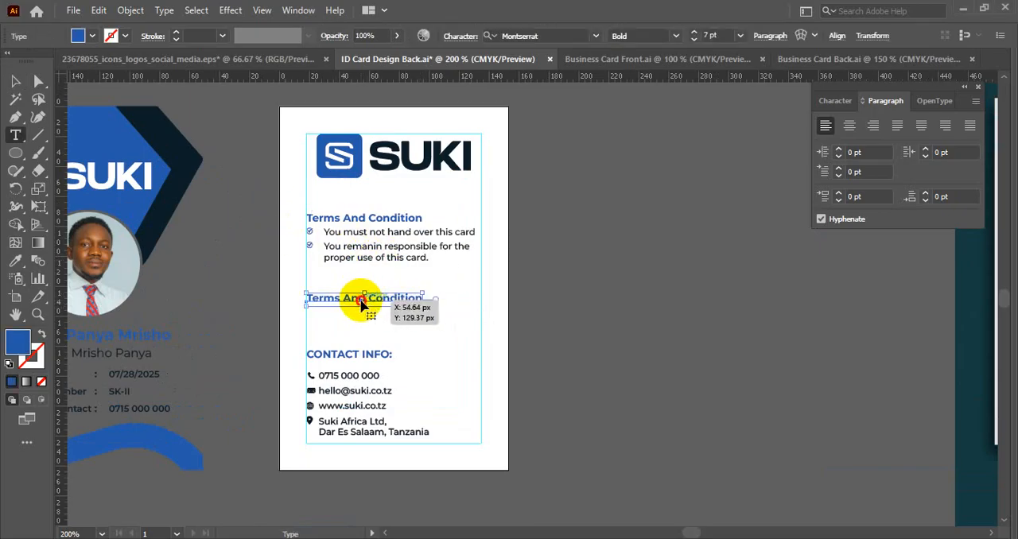
{"action": "triple_click", "coordinate": [361, 306]}
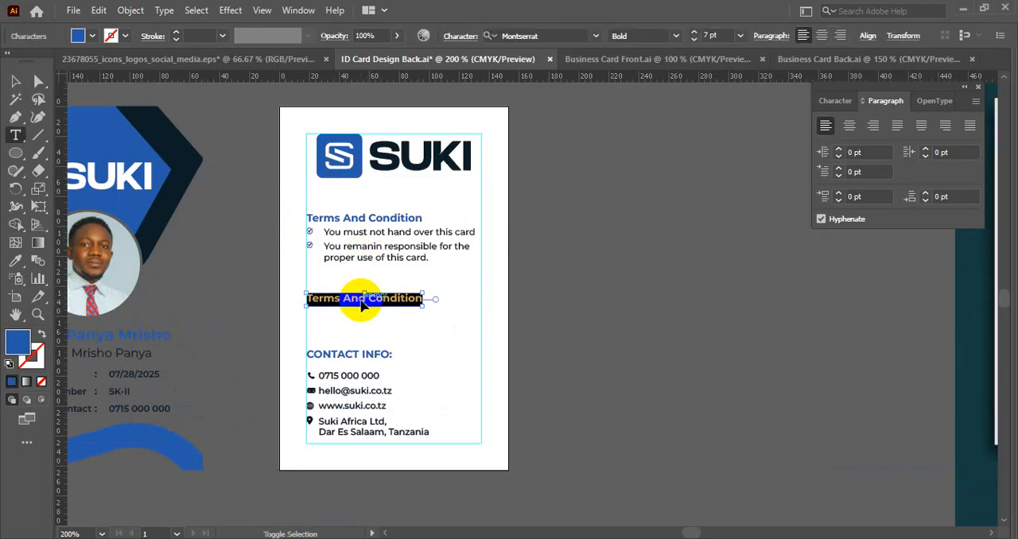
{"action": "key", "text": "ctrl+shift+i"}
{"action": "key", "text": "BackSpace"}
{"action": "type", "text": "f"}
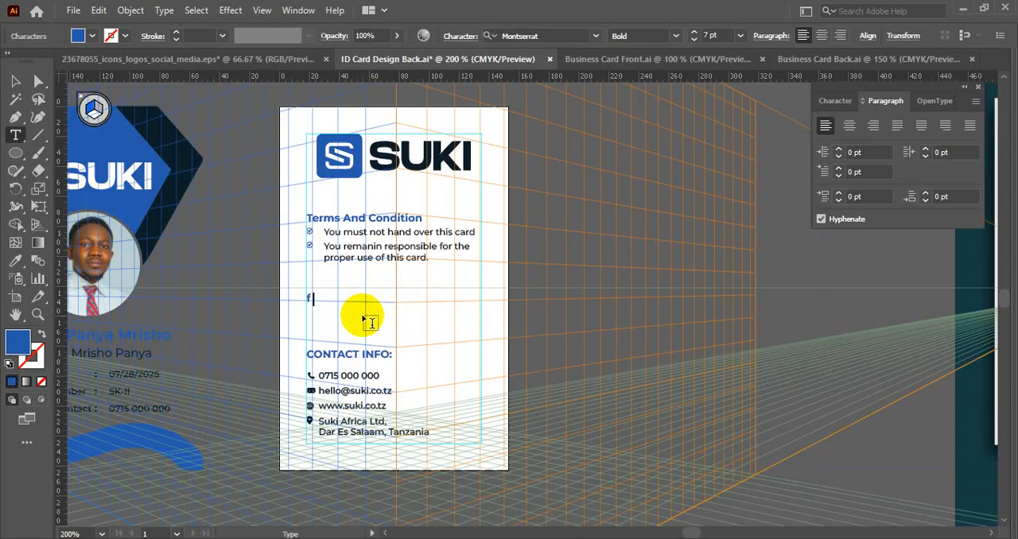
{"action": "left_click", "coordinate": [16, 80]}
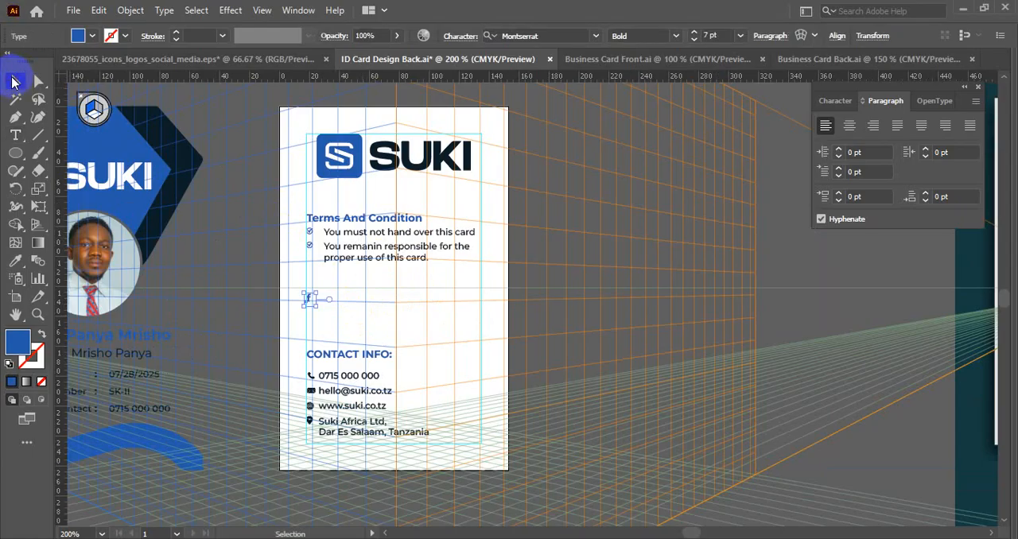
{"action": "left_click", "coordinate": [38, 223]}
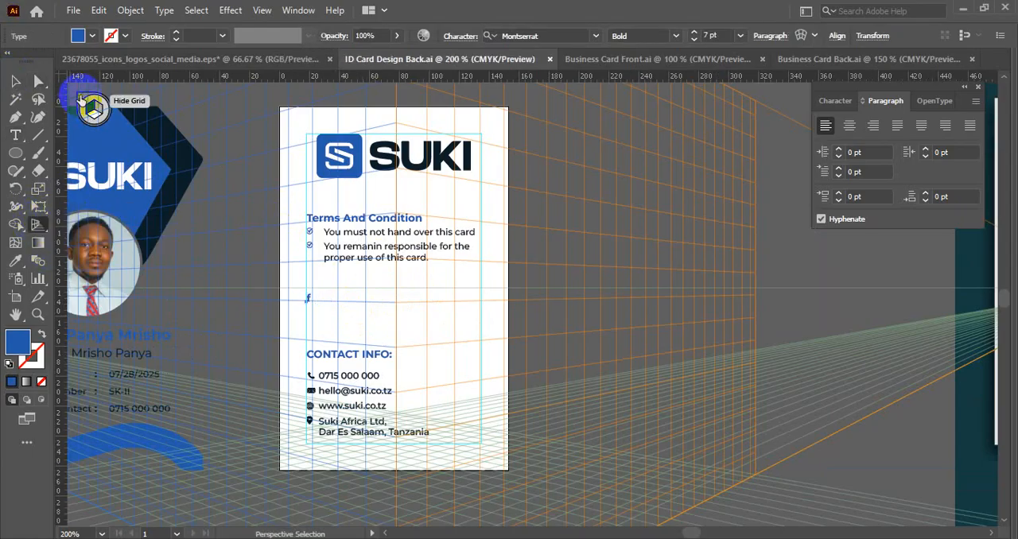
{"action": "left_click", "coordinate": [81, 99]}
{"action": "left_click", "coordinate": [15, 81]}
{"action": "left_click", "coordinate": [460, 319]}
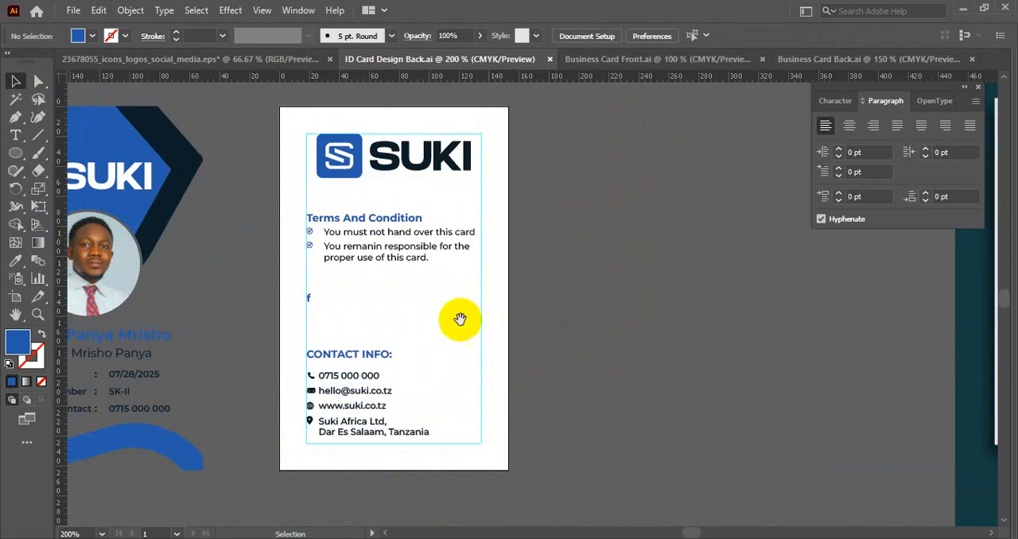
{"action": "left_click_drag", "start_coordinate": [460, 319], "coordinate": [523, 260]}
{"action": "key", "text": "ctrl+z"}
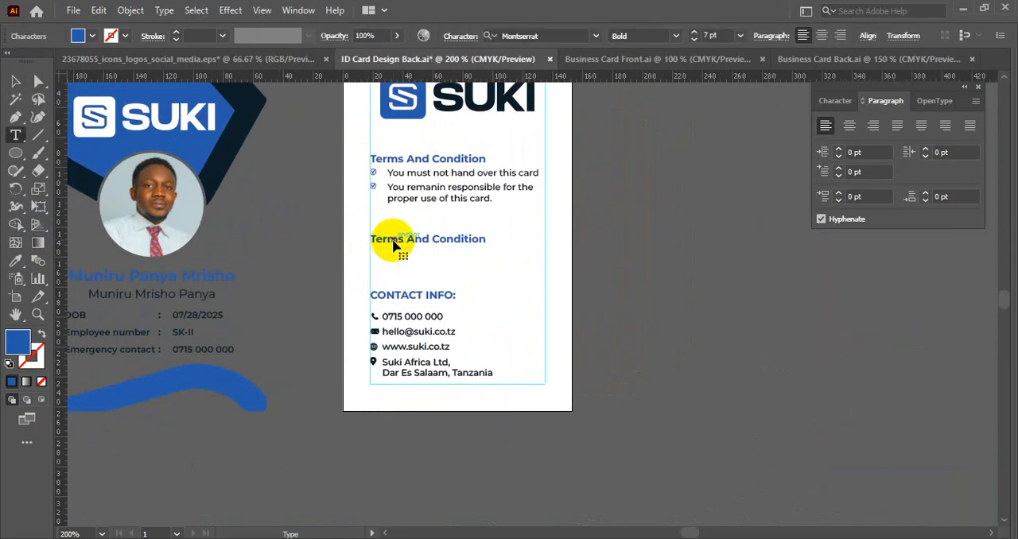
- Replace the lower Terms And Condition heading text with "If found please return to:"
{"action": "triple_click", "coordinate": [393, 240]}
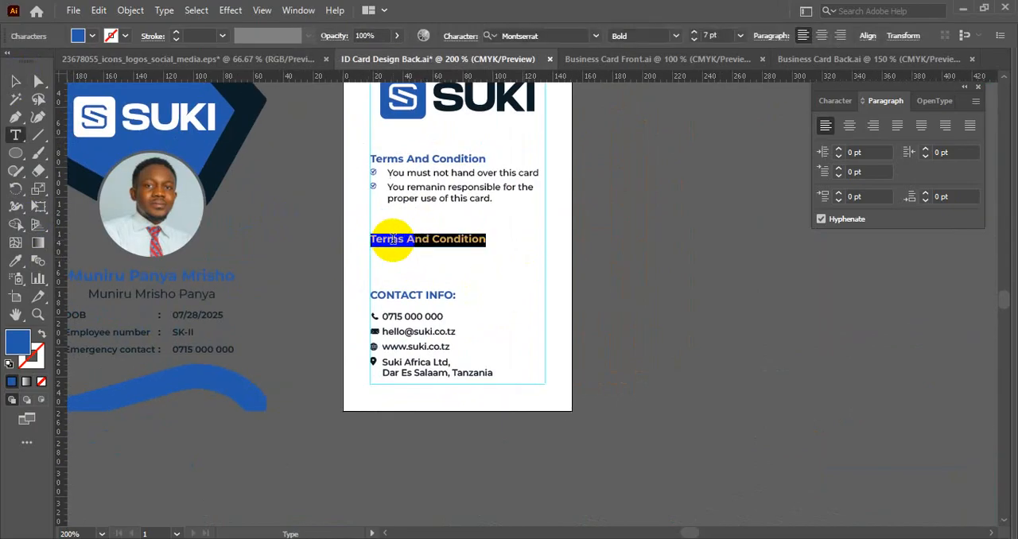
{"action": "type", "text": "If found please return to:"}
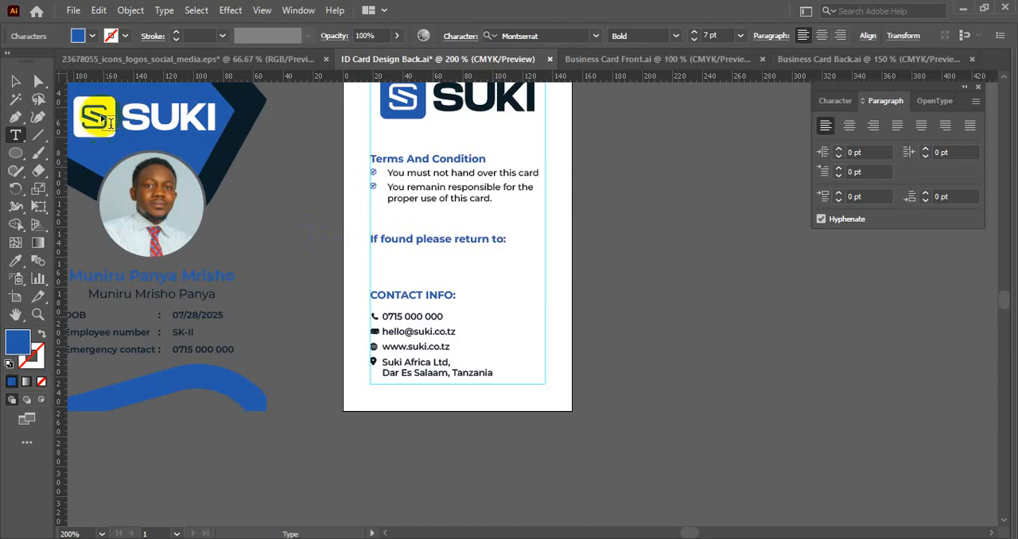
{"action": "left_click", "coordinate": [13, 81]}
- Ungroup the contact details and move the company address with its location pin beneath the "If found please return to:" heading
{"action": "left_click", "coordinate": [423, 378]}
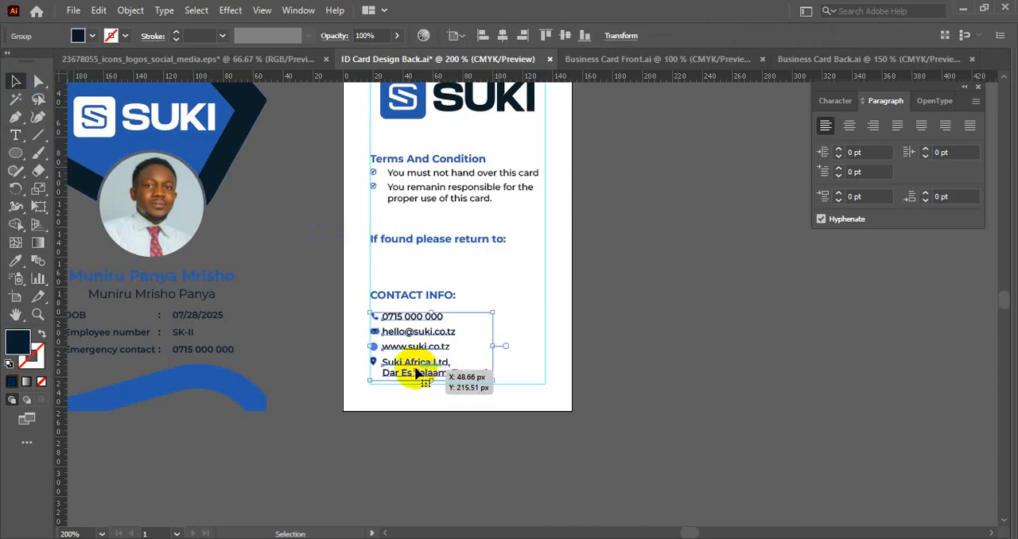
{"action": "right_click", "coordinate": [436, 365]}
{"action": "left_click", "coordinate": [472, 227]}
{"action": "left_click", "coordinate": [454, 387]}
{"action": "left_click", "coordinate": [436, 367]}
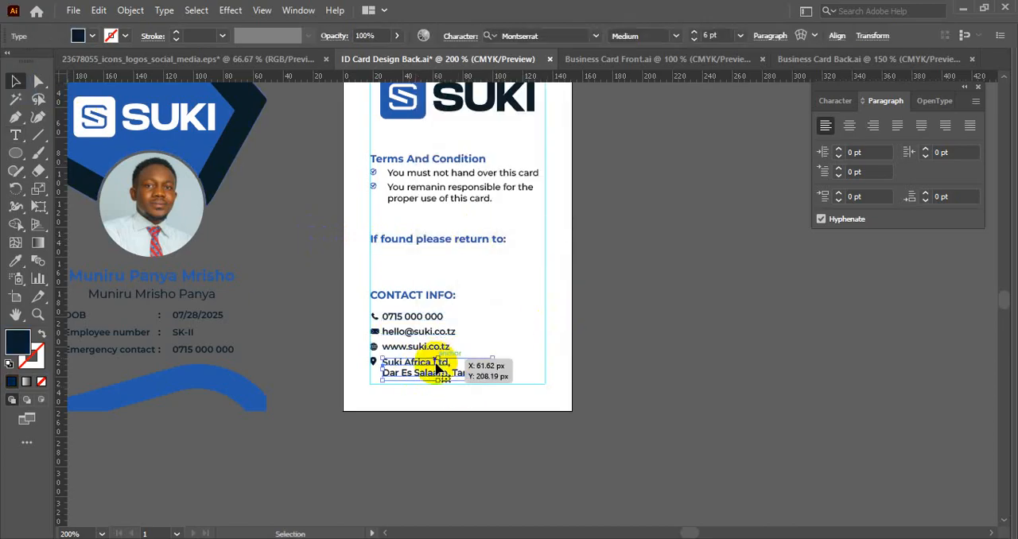
{"action": "left_click_drag", "start_coordinate": [436, 367], "coordinate": [406, 267]}
{"action": "left_click", "coordinate": [534, 316]}
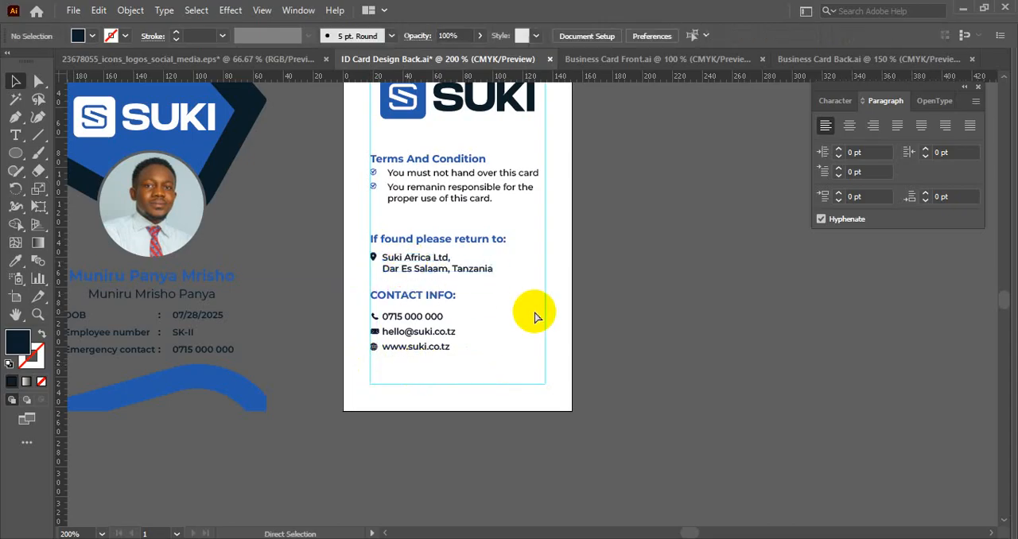
- Show the character settings of the company address text under "If found please return to:"
{"action": "key", "text": "ctrl+t"}
{"action": "left_click", "coordinate": [487, 268]}
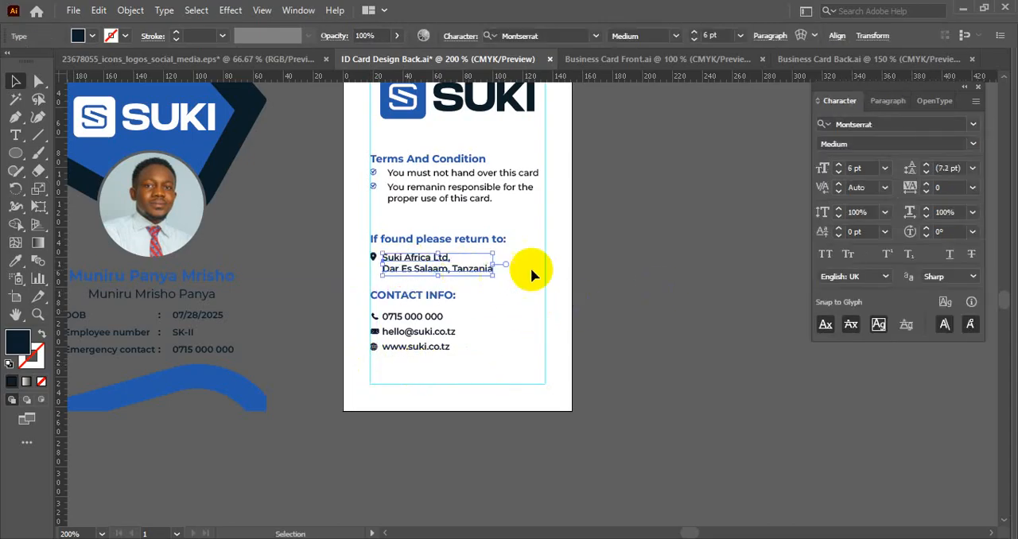
{"action": "left_click", "coordinate": [581, 294]}
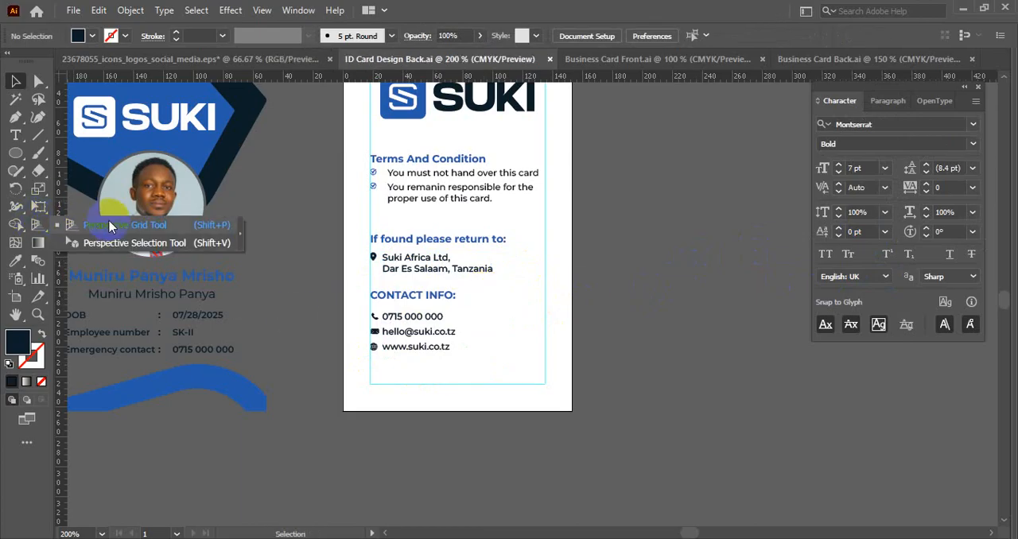
{"action": "left_click", "coordinate": [38, 224]}
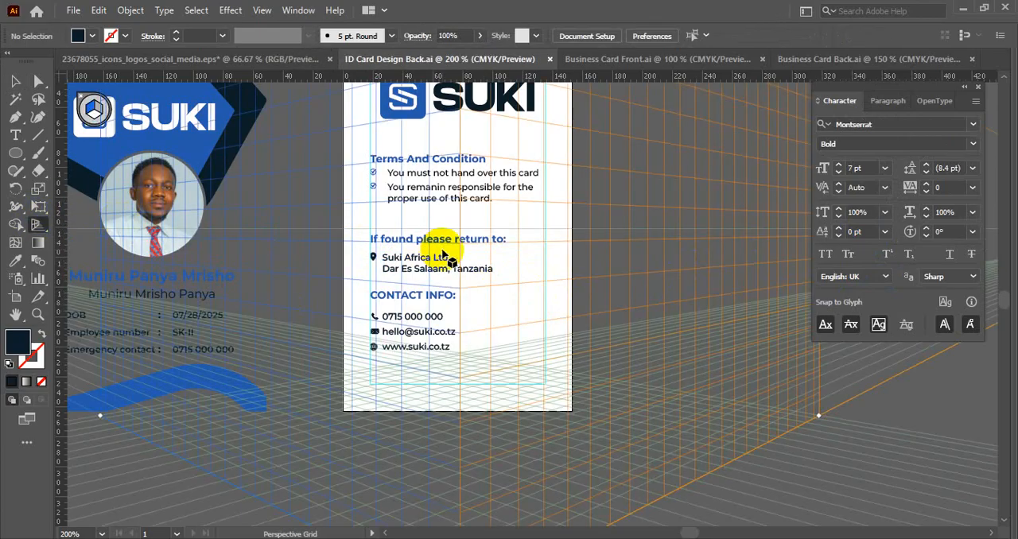
{"action": "scroll", "coordinate": [443, 253], "scroll_direction": "down", "scroll_amount": 2}
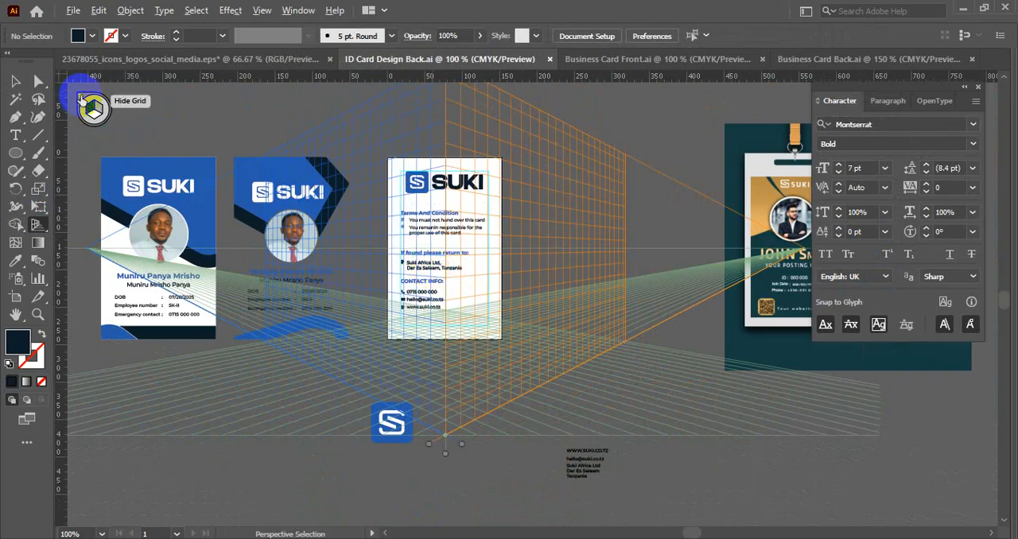
{"action": "left_click", "coordinate": [81, 98]}
- Rebreak the return address so "Suki Africa Ltd, Dar Es Salaam," is on the first line and "Tanzania" on the second
{"action": "scroll", "coordinate": [432, 199], "scroll_direction": "up", "scroll_amount": 1}
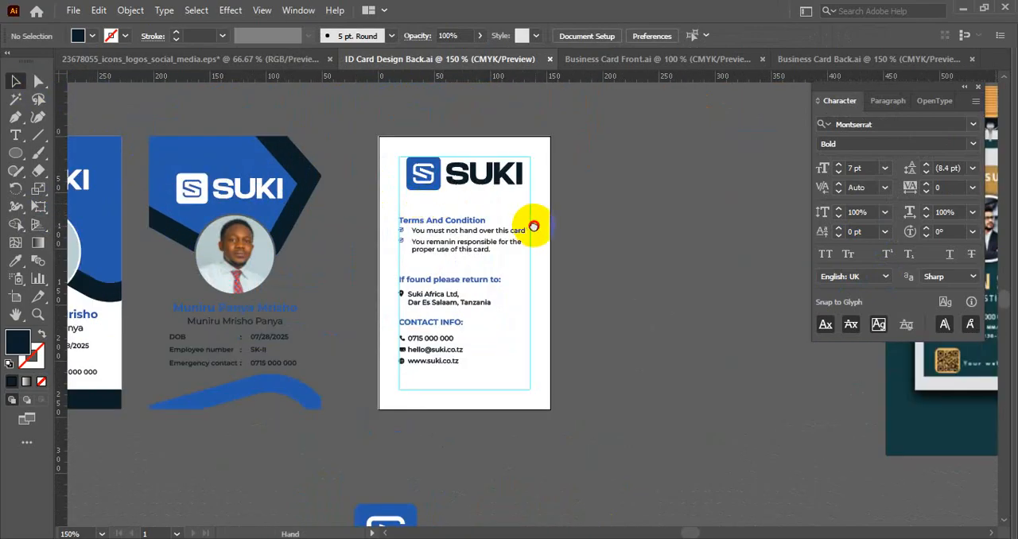
{"action": "scroll", "coordinate": [433, 267], "scroll_direction": "up", "scroll_amount": 2}
{"action": "scroll", "coordinate": [434, 258], "scroll_direction": "down", "scroll_amount": 1}
{"action": "scroll", "coordinate": [470, 262], "scroll_direction": "up", "scroll_amount": 2}
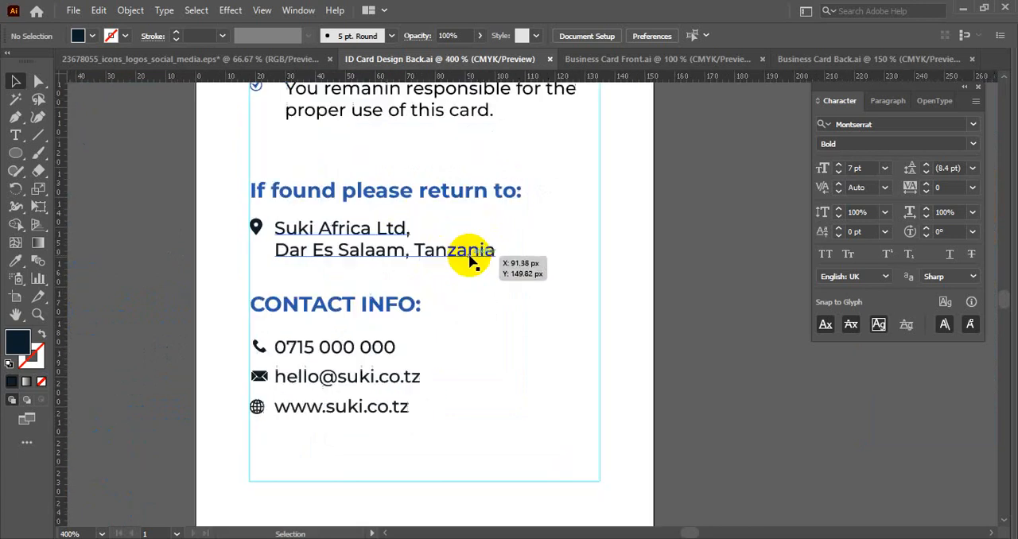
{"action": "left_click", "coordinate": [16, 135]}
{"action": "left_click", "coordinate": [382, 218]}
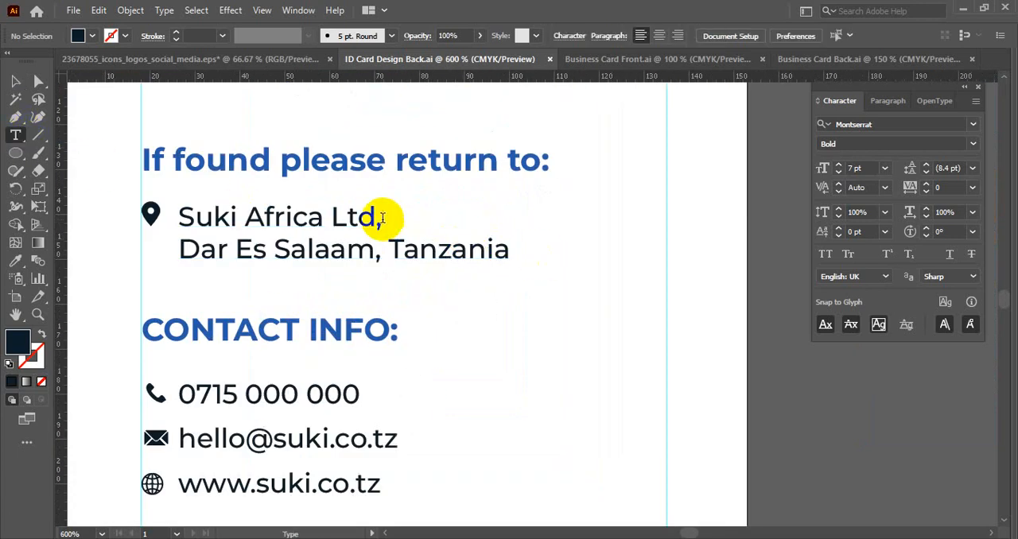
{"action": "left_click", "coordinate": [452, 241]}
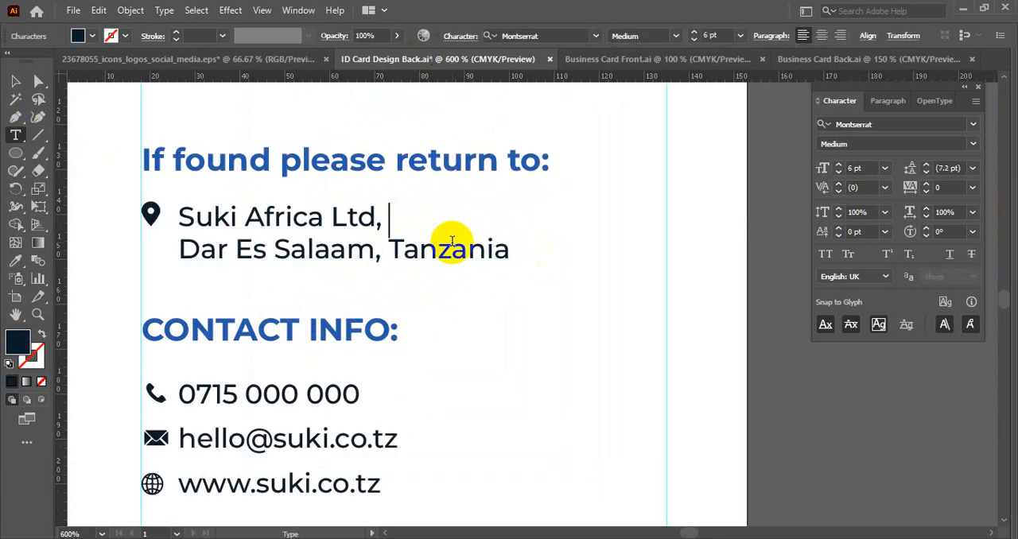
{"action": "key", "text": "Delete"}
{"action": "left_click_drag", "start_coordinate": [599, 216], "coordinate": [625, 216]}
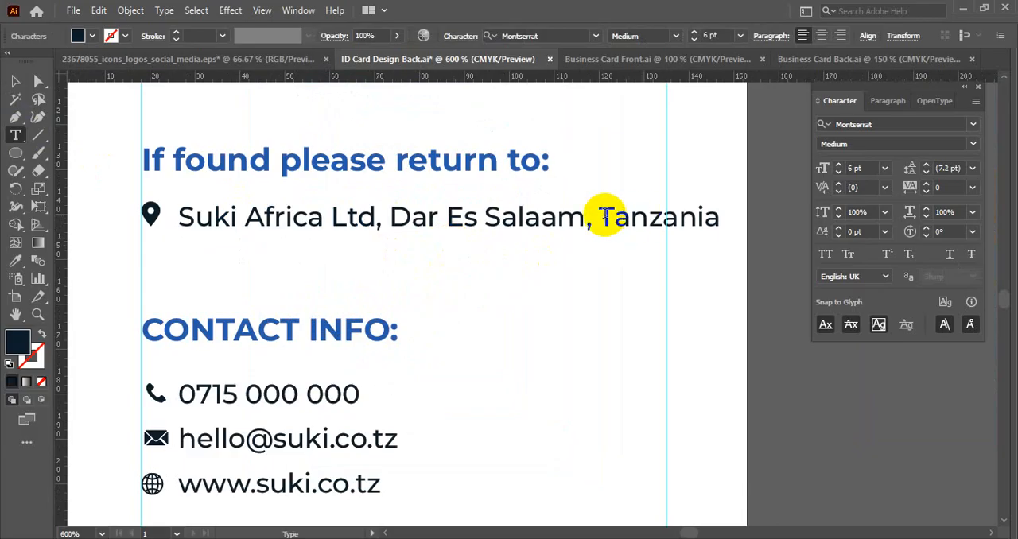
{"action": "key", "text": "Return"}
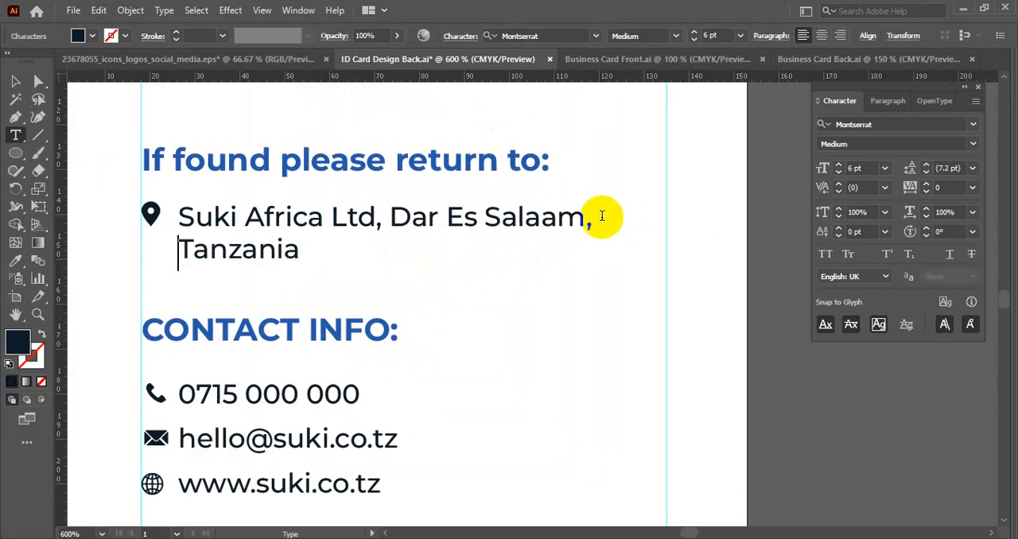
{"action": "left_click", "coordinate": [16, 81]}
{"action": "left_click", "coordinate": [554, 365]}
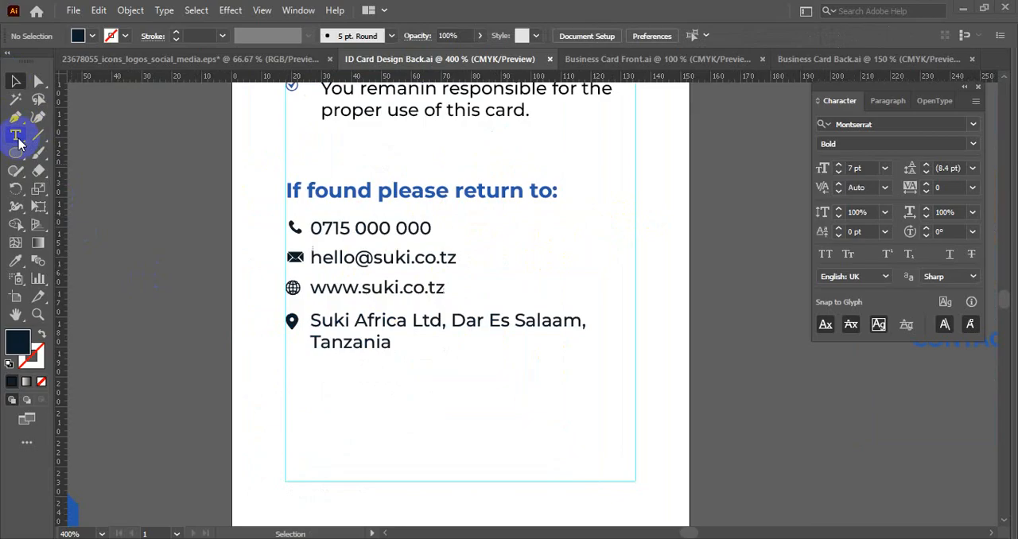
{"action": "left_click", "coordinate": [16, 138]}
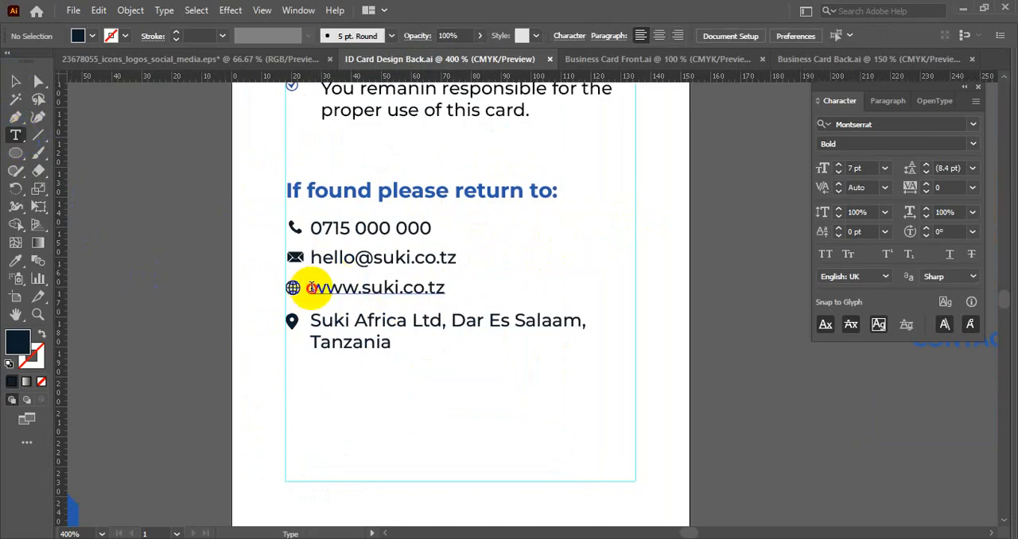
{"action": "left_click_drag", "start_coordinate": [310, 288], "coordinate": [459, 296]}
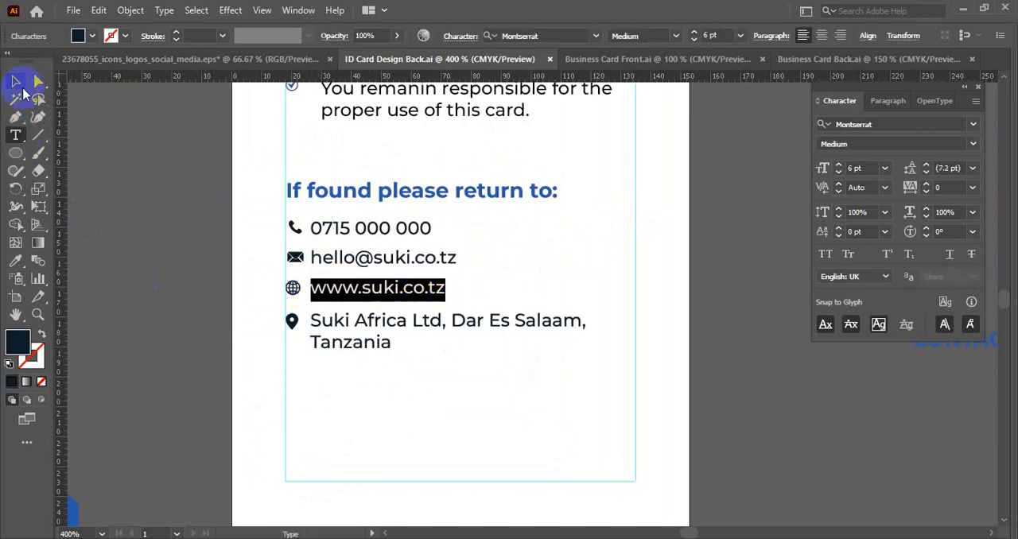
{"action": "left_click", "coordinate": [15, 81]}
{"action": "left_click", "coordinate": [177, 218]}
- Switch to the web browser, search Google for "qr code generator" in a new tab and look through the results
{"action": "key", "text": "alt+Tab"}
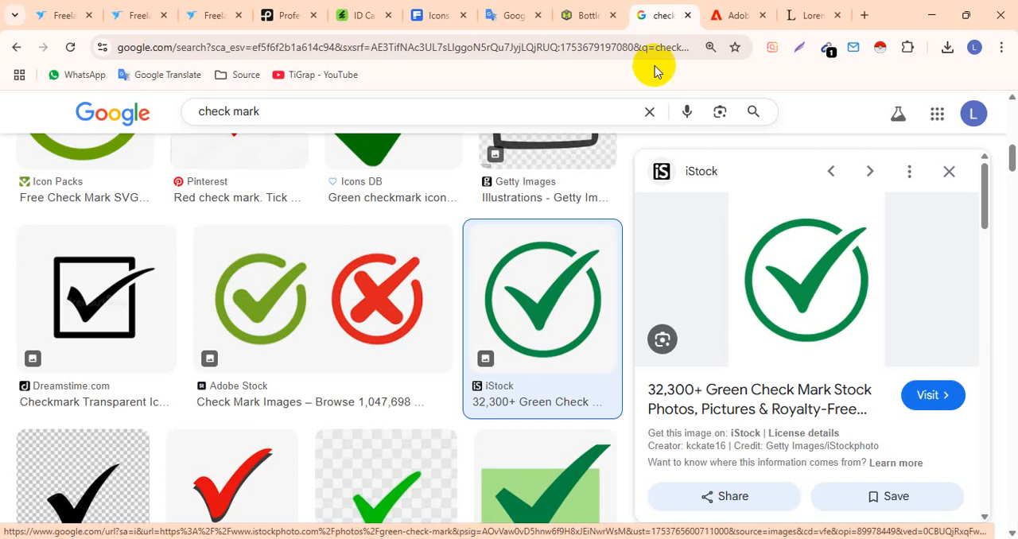
{"action": "left_click", "coordinate": [863, 15]}
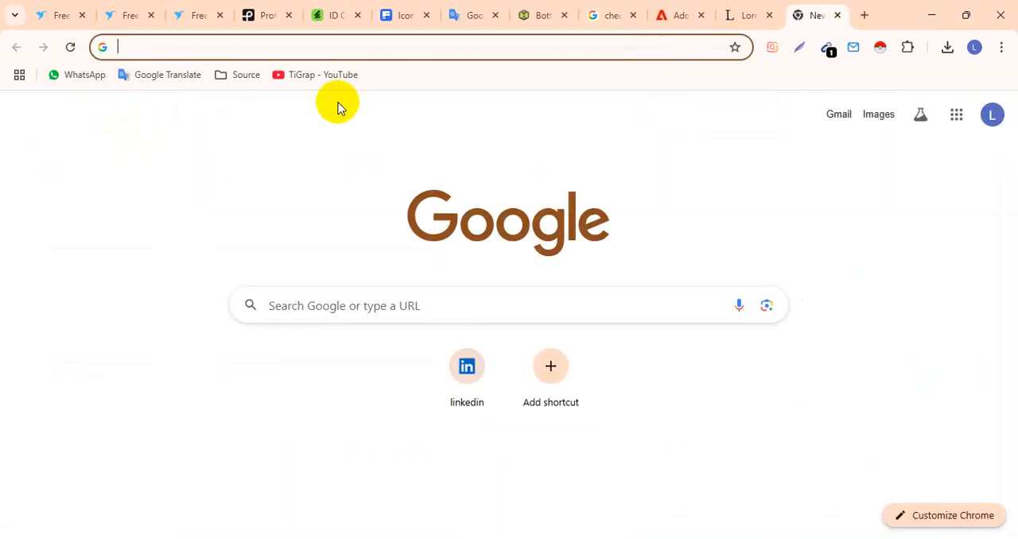
{"action": "type", "text": "qr c"}
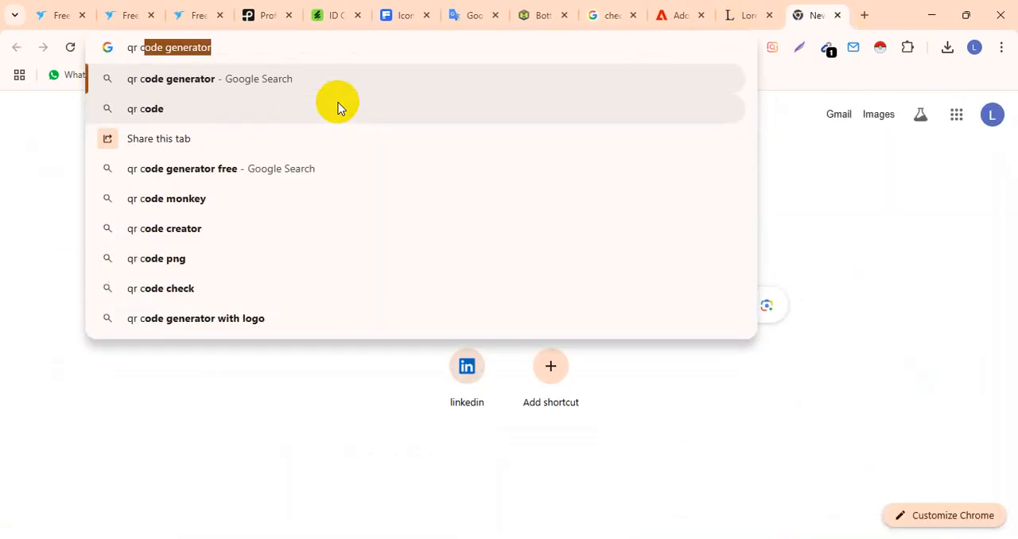
{"action": "key", "text": "Return"}
{"action": "scroll", "coordinate": [109, 325], "scroll_direction": "down", "scroll_amount": 2}
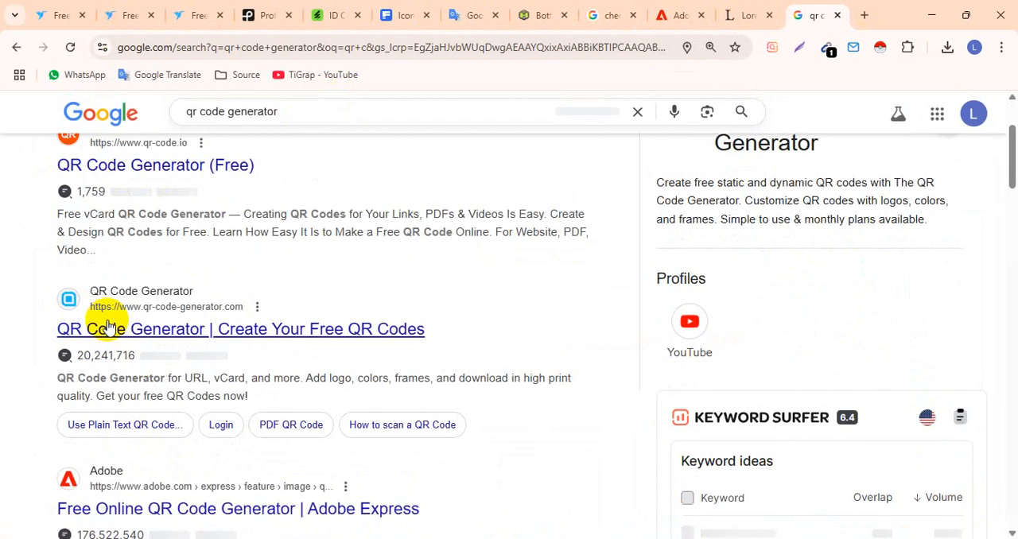
{"action": "scroll", "coordinate": [107, 322], "scroll_direction": "down", "scroll_amount": 5}
{"action": "scroll", "coordinate": [62, 330], "scroll_direction": "up", "scroll_amount": 4}
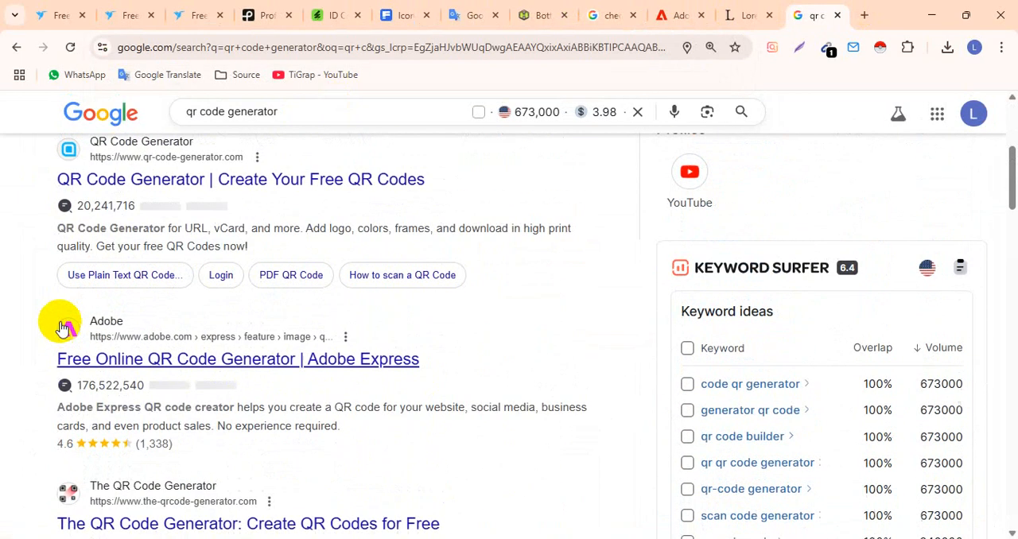
{"action": "scroll", "coordinate": [62, 328], "scroll_direction": "up", "scroll_amount": 3}
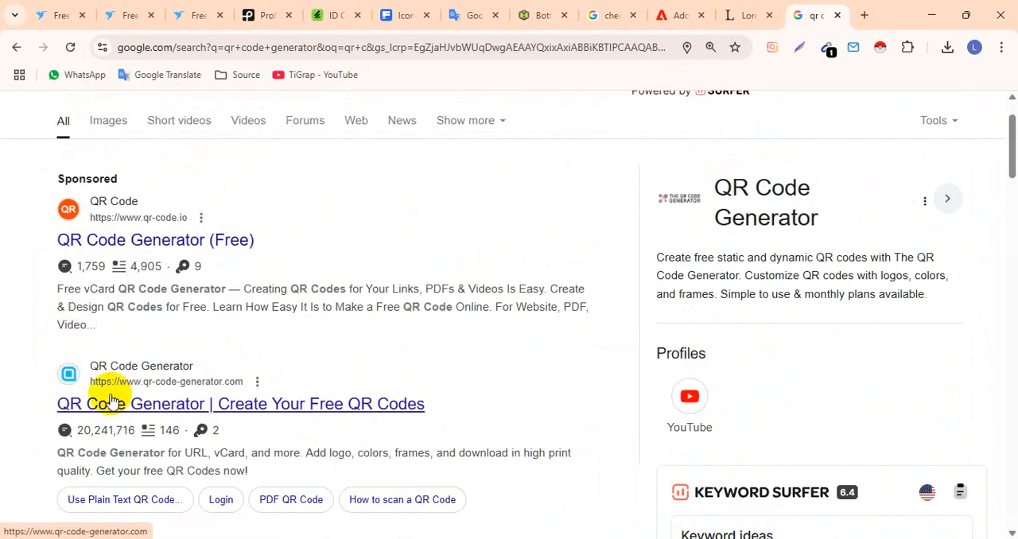
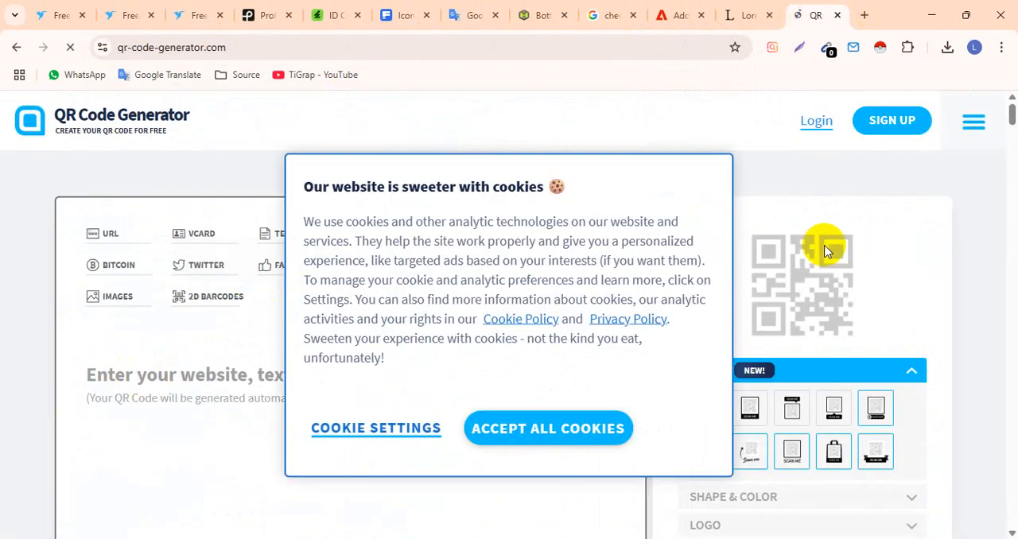
{"action": "left_click", "coordinate": [498, 421]}
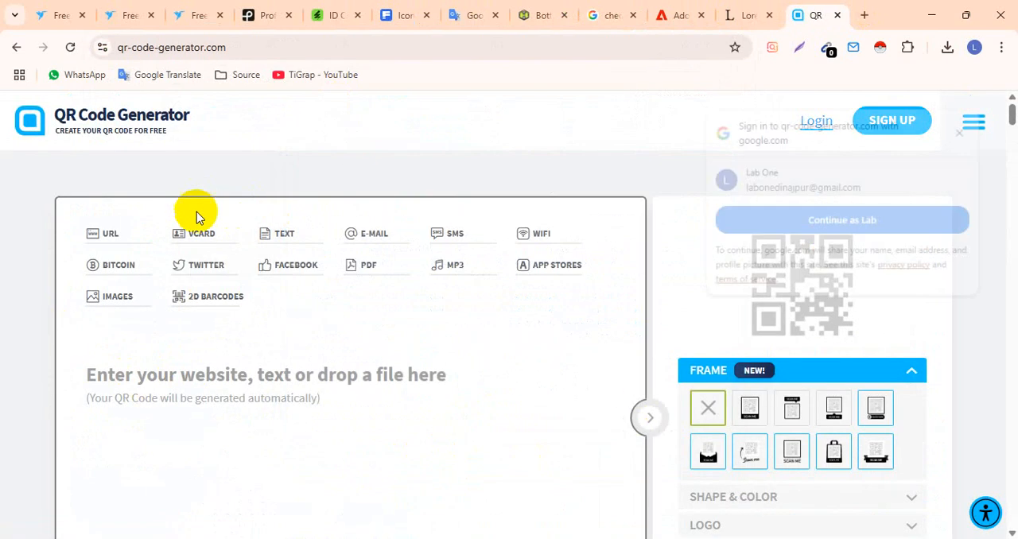
{"action": "type", "text": "www.suki.co.tz"}
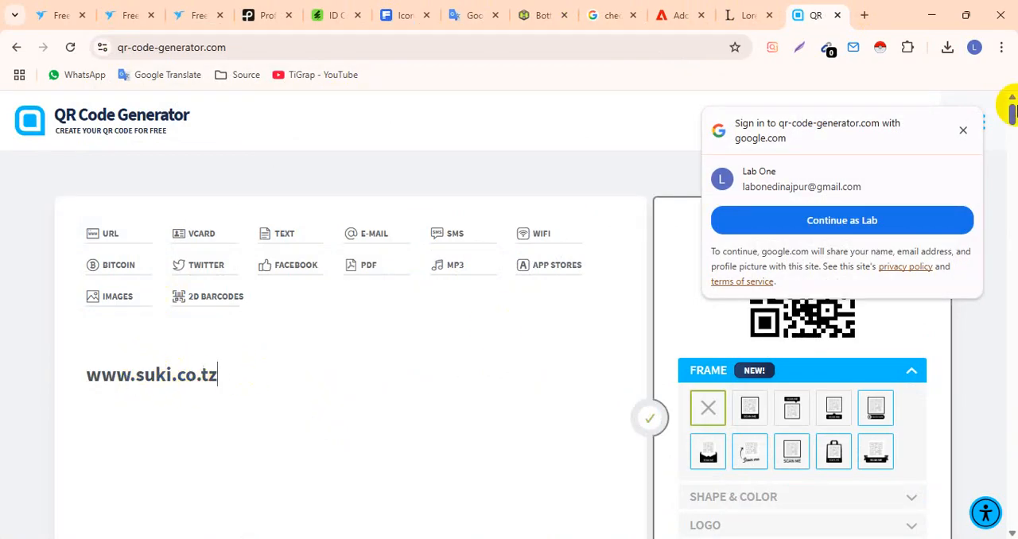
{"action": "left_click", "coordinate": [962, 130]}
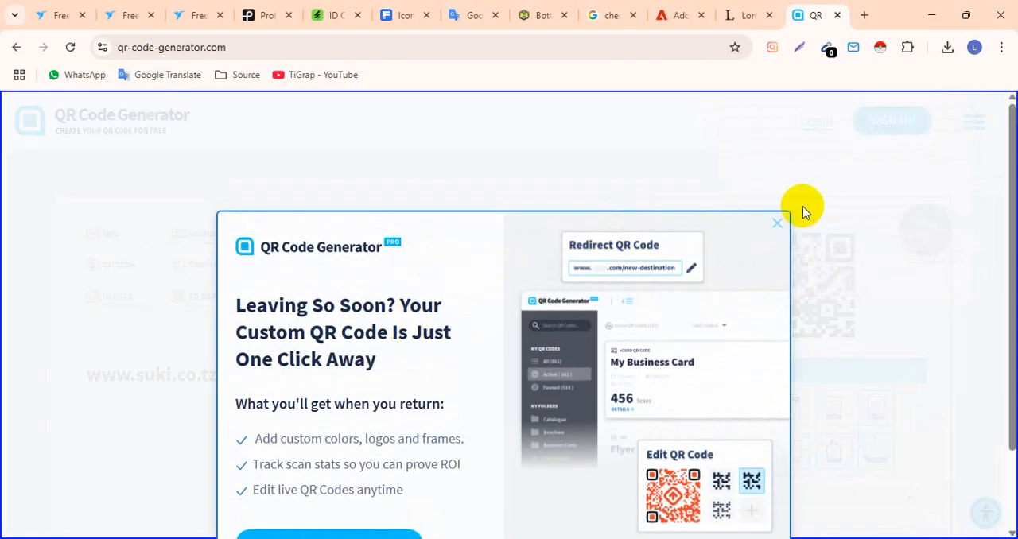
{"action": "left_click", "coordinate": [777, 152]}
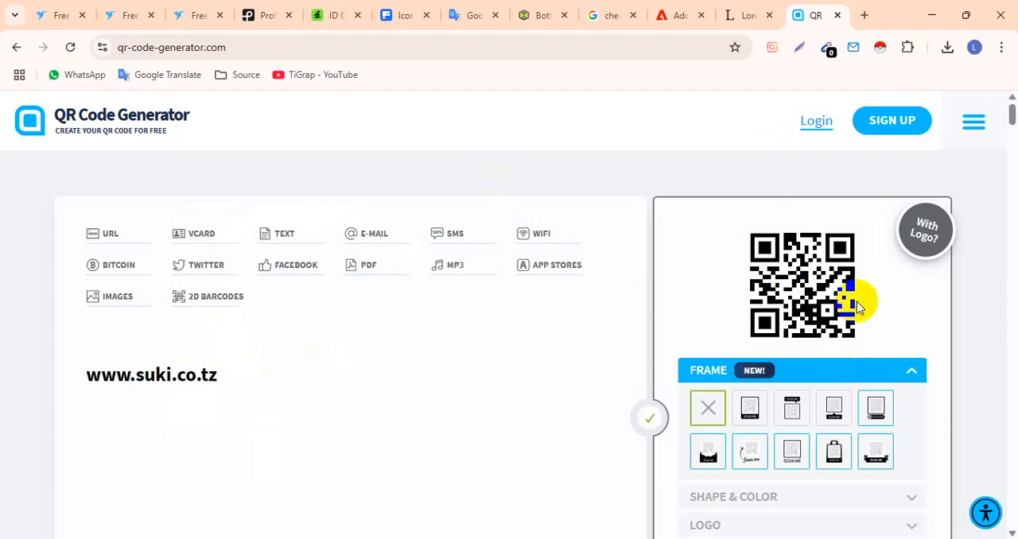
- Try the print-quality SVG/EPS download of the QR code, dismiss its offer and request the standard JPG download instead
{"action": "scroll", "coordinate": [795, 280], "scroll_direction": "down", "scroll_amount": 1}
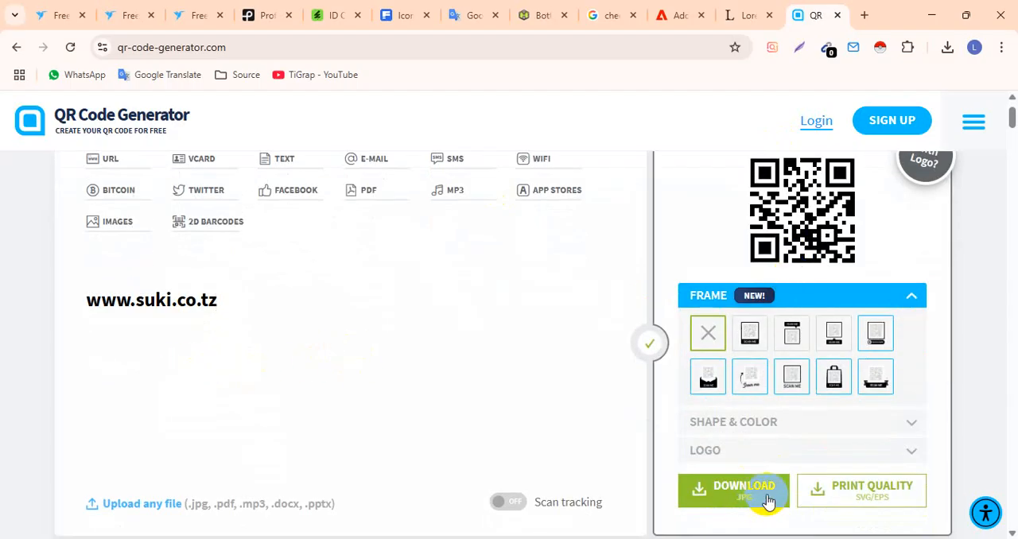
{"action": "left_click", "coordinate": [841, 499]}
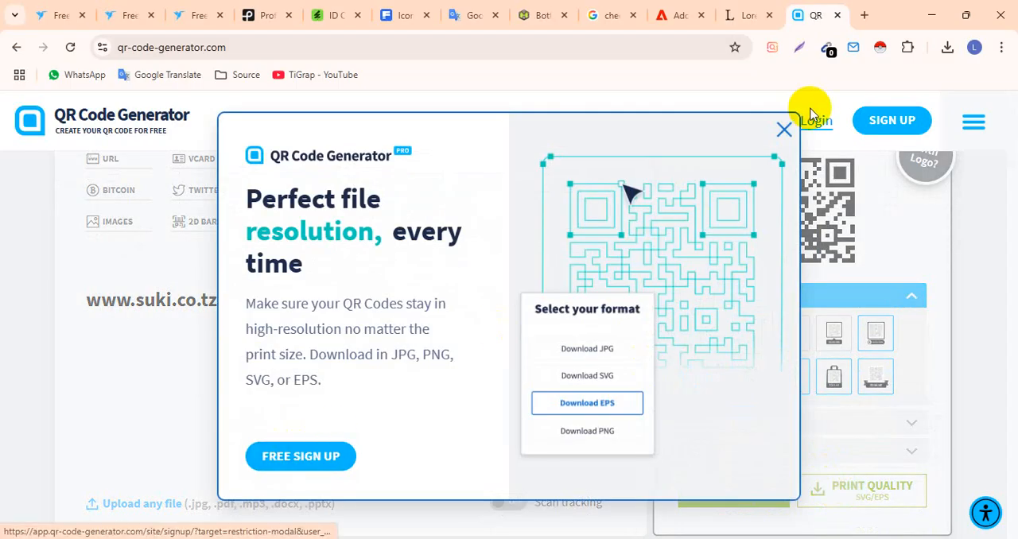
{"action": "left_click", "coordinate": [784, 130]}
{"action": "left_click", "coordinate": [737, 491]}
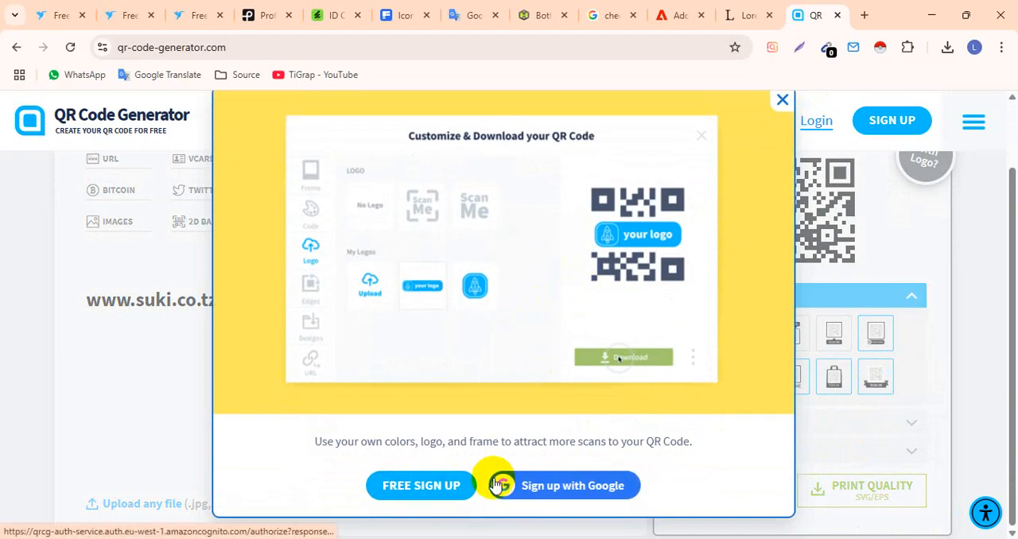
- Sign up for QR Code Generator PRO with the first listed Google account and continue to the QR code customization page
{"action": "left_click", "coordinate": [541, 489]}
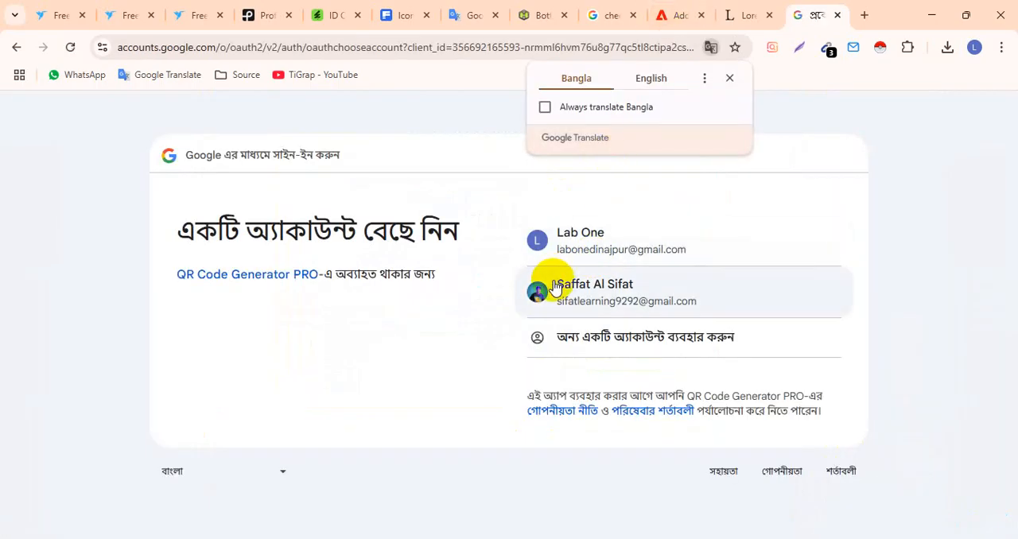
{"action": "left_click", "coordinate": [601, 286]}
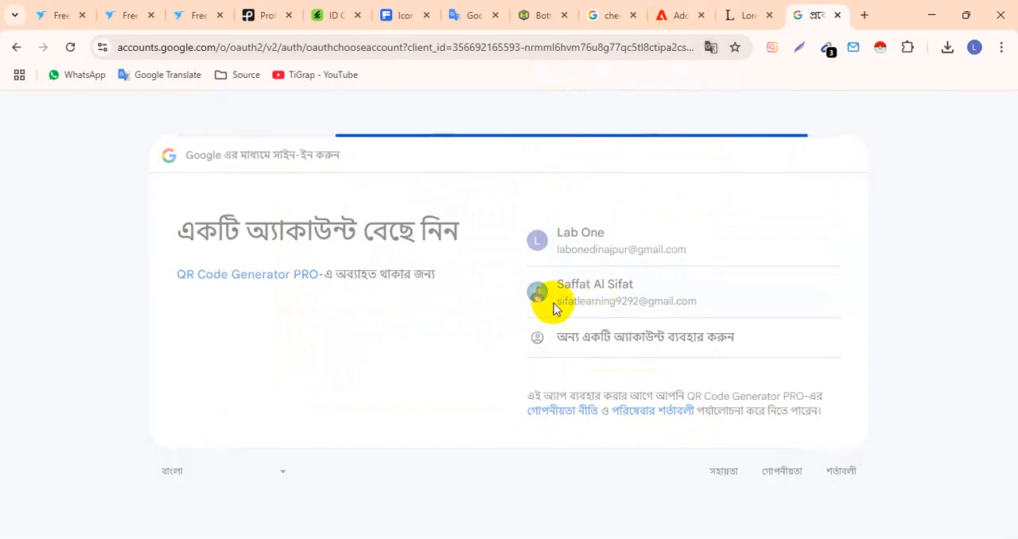
{"action": "left_click", "coordinate": [16, 46]}
{"action": "left_click", "coordinate": [573, 254]}
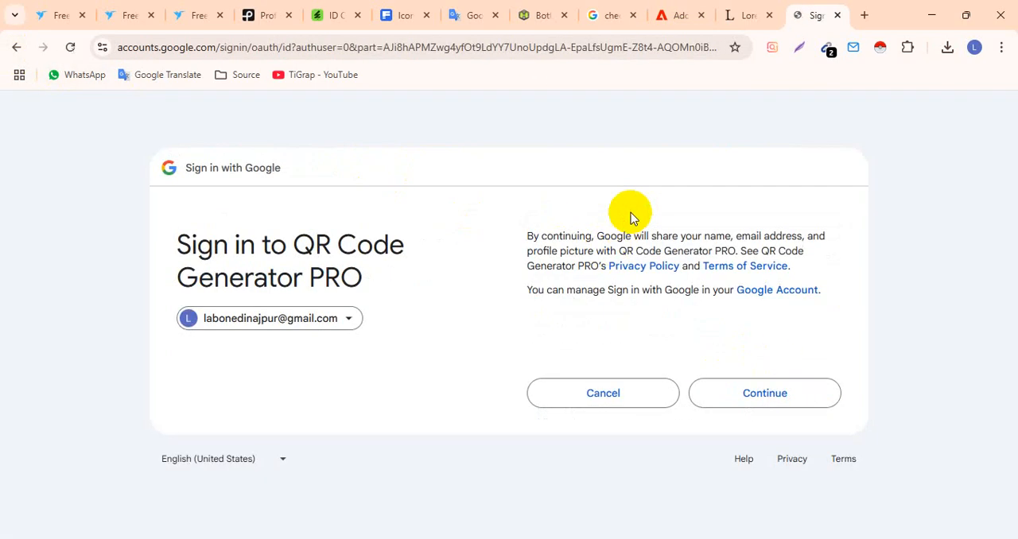
{"action": "left_click", "coordinate": [763, 393]}
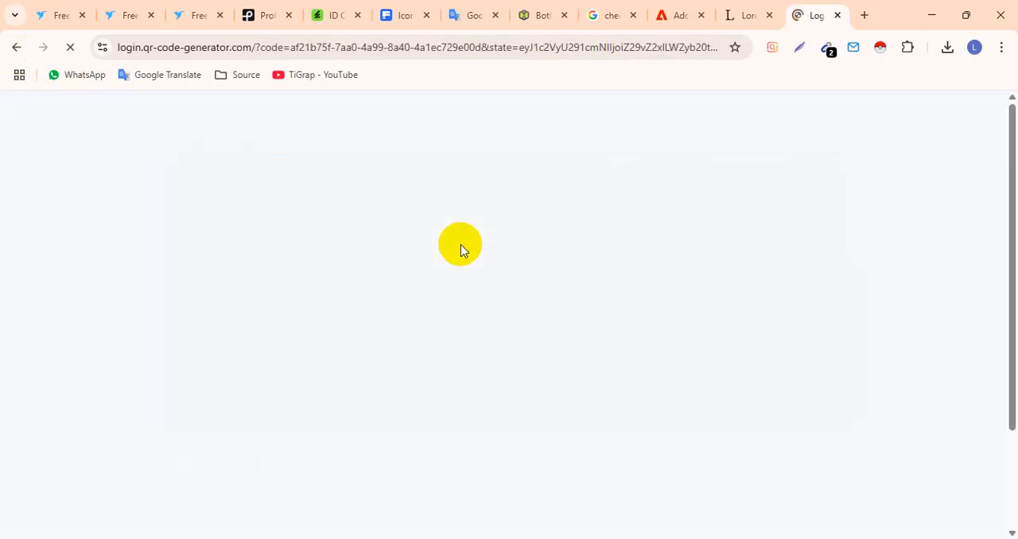
{"action": "scroll", "coordinate": [536, 326], "scroll_direction": "down", "scroll_amount": 2}
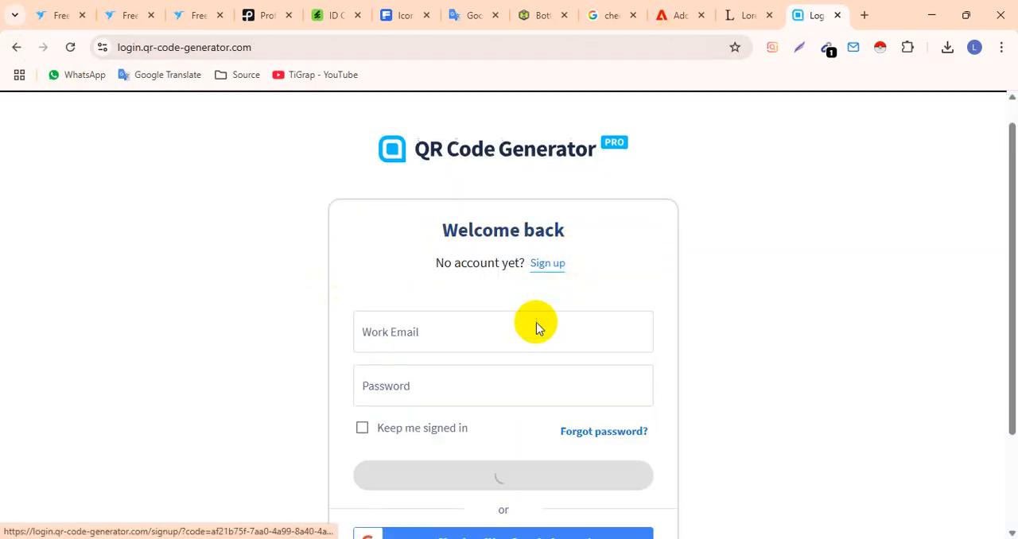
{"action": "scroll", "coordinate": [535, 327], "scroll_direction": "up", "scroll_amount": 1}
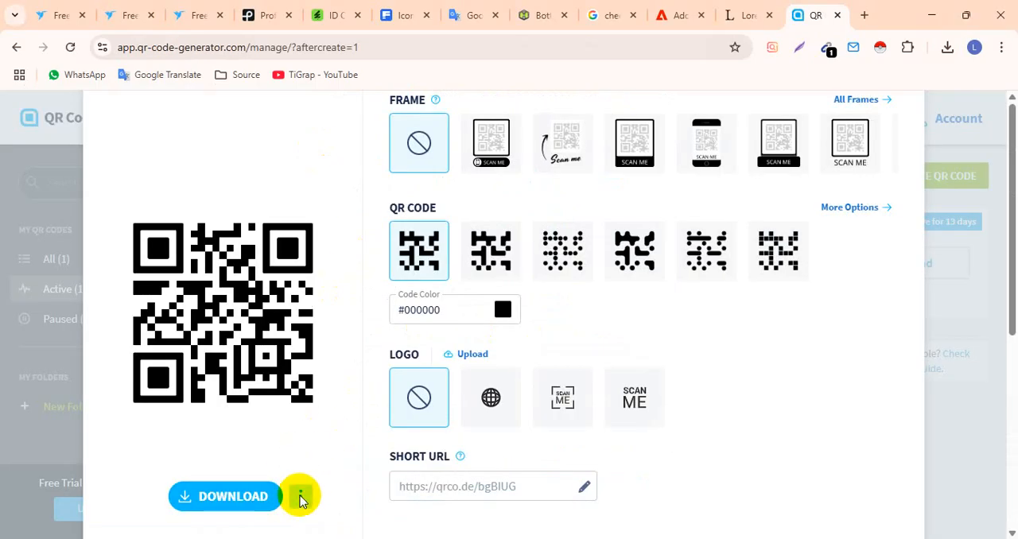
- Download the QR code in SVG format and open the downloaded frame.svg in Illustrator
{"action": "left_click", "coordinate": [300, 499]}
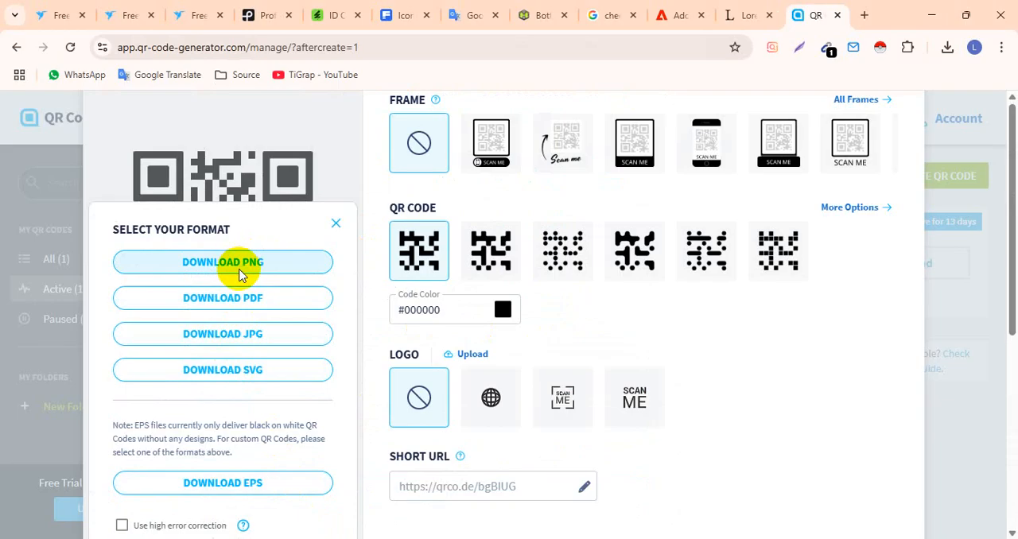
{"action": "left_click", "coordinate": [221, 371]}
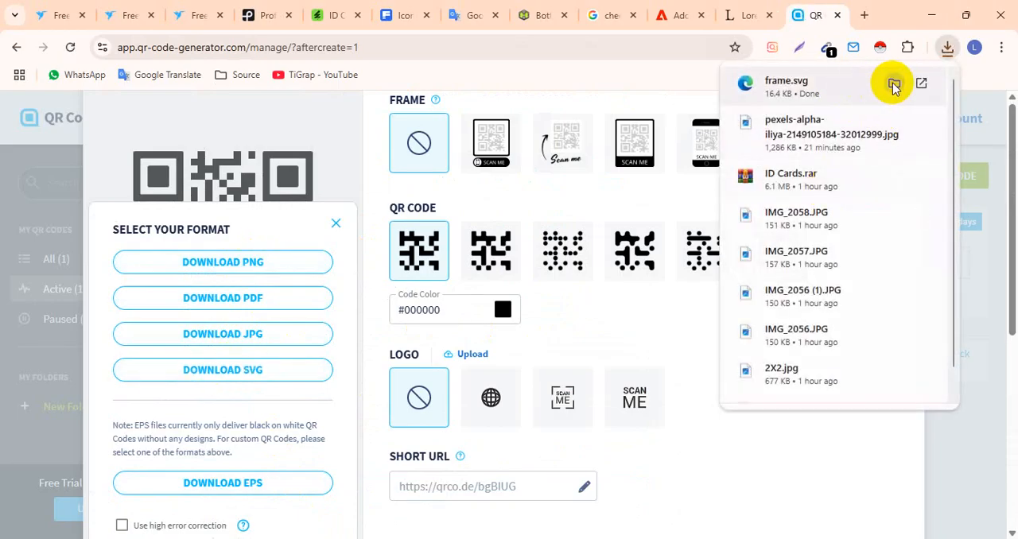
{"action": "left_click", "coordinate": [892, 84]}
{"action": "left_click_drag", "start_coordinate": [141, 318], "coordinate": [521, 32]}
{"action": "left_click", "coordinate": [509, 274]}
{"action": "key", "text": "ctrl+plus"}
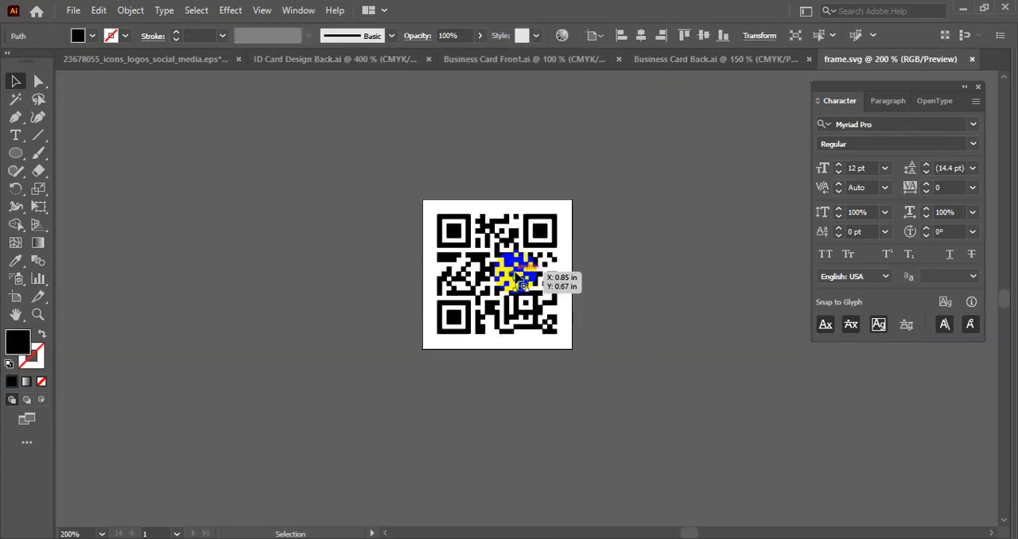
- Move the QR code off its artboard, separate it from the white background square and select only the black code
{"action": "left_click_drag", "start_coordinate": [374, 169], "coordinate": [619, 381]}
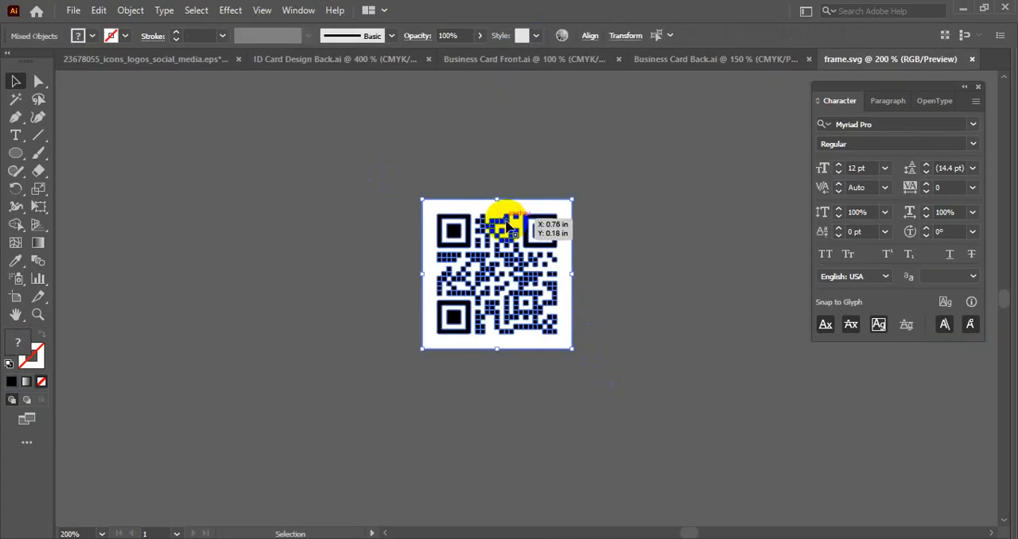
{"action": "left_click_drag", "start_coordinate": [505, 223], "coordinate": [222, 233]}
{"action": "left_click", "coordinate": [352, 291]}
{"action": "scroll", "coordinate": [352, 291], "scroll_direction": "up", "scroll_amount": 2}
{"action": "scroll", "coordinate": [250, 197], "scroll_direction": "down", "scroll_amount": 2}
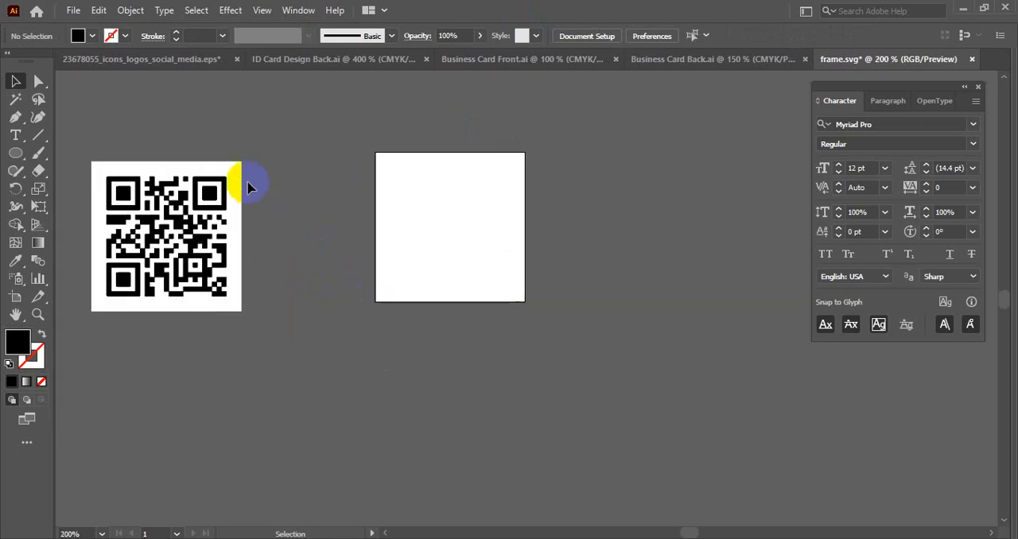
{"action": "left_click_drag", "start_coordinate": [237, 181], "coordinate": [492, 227]}
{"action": "left_click_drag", "start_coordinate": [89, 150], "coordinate": [272, 350]}
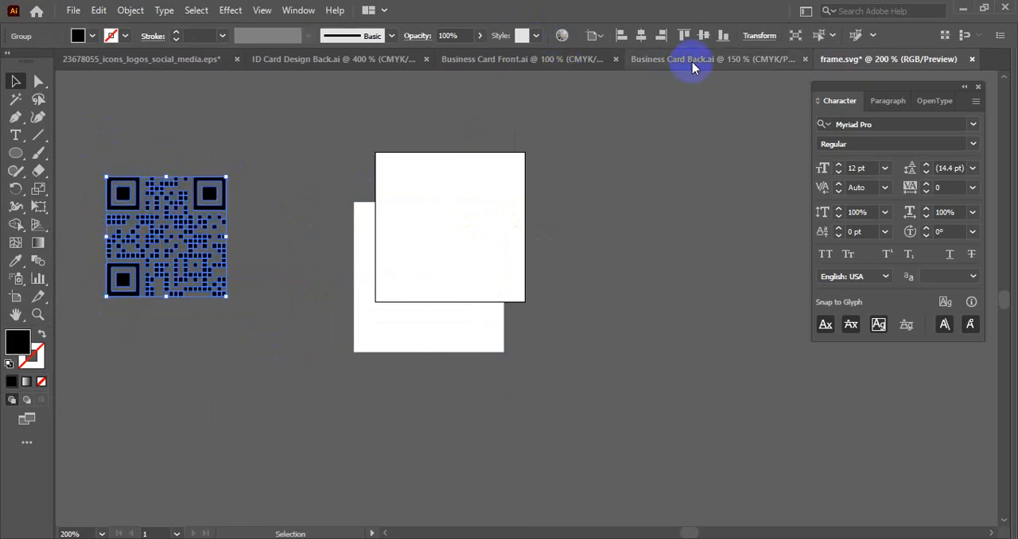
- Paste the QR code into ID Card Design Back.ai at a reduced size and place it beneath the return address
{"action": "left_click", "coordinate": [328, 62]}
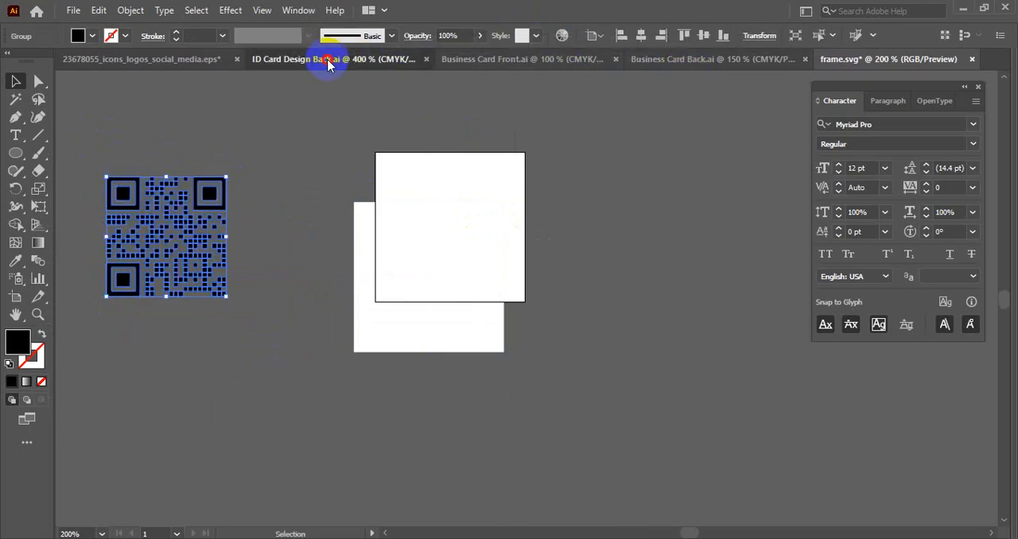
{"action": "scroll", "coordinate": [518, 318], "scroll_direction": "down", "scroll_amount": 2}
{"action": "left_click_drag", "start_coordinate": [568, 364], "coordinate": [537, 343]}
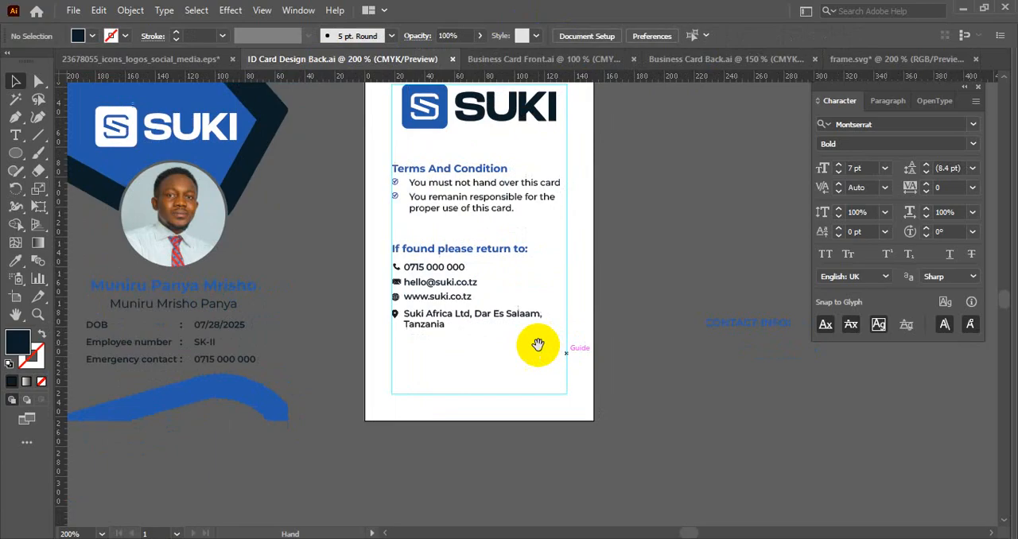
{"action": "key", "text": "ctrl+v"}
{"action": "left_click_drag", "start_coordinate": [535, 243], "coordinate": [559, 317]}
{"action": "left_click", "coordinate": [485, 392]}
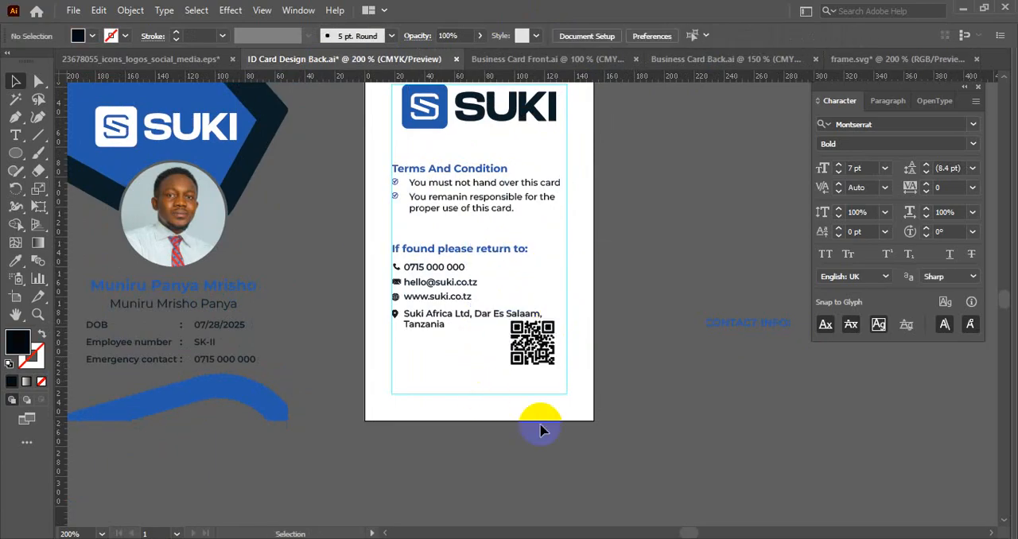
{"action": "left_click_drag", "start_coordinate": [549, 461], "coordinate": [600, 362]}
{"action": "left_click_drag", "start_coordinate": [585, 256], "coordinate": [525, 274]}
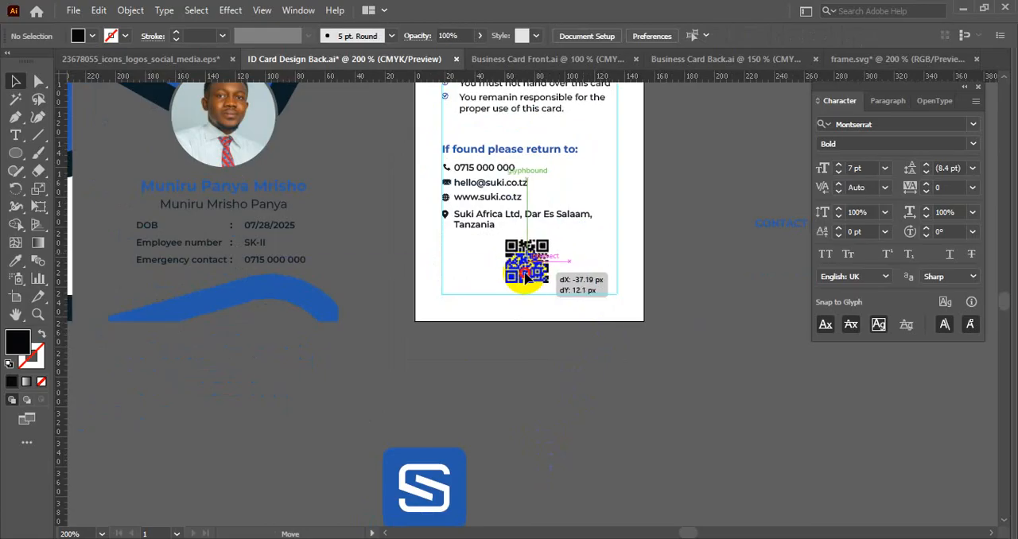
{"action": "left_click_drag", "start_coordinate": [525, 274], "coordinate": [526, 274]}
- Move the terms block and the return-contact block up on the card to leave more space above the QR code
{"action": "scroll", "coordinate": [546, 345], "scroll_direction": "up", "scroll_amount": 3}
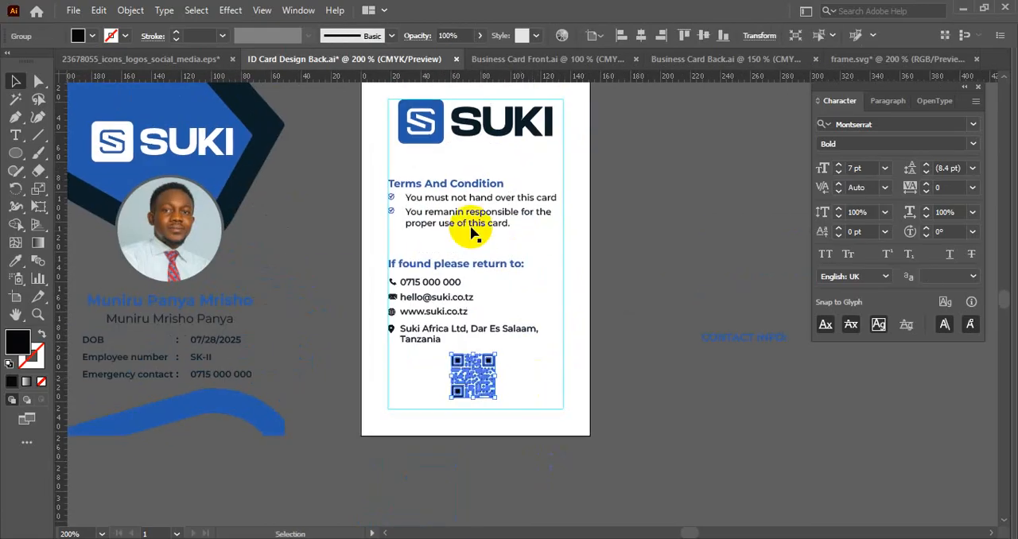
{"action": "left_click_drag", "start_coordinate": [346, 173], "coordinate": [477, 238]}
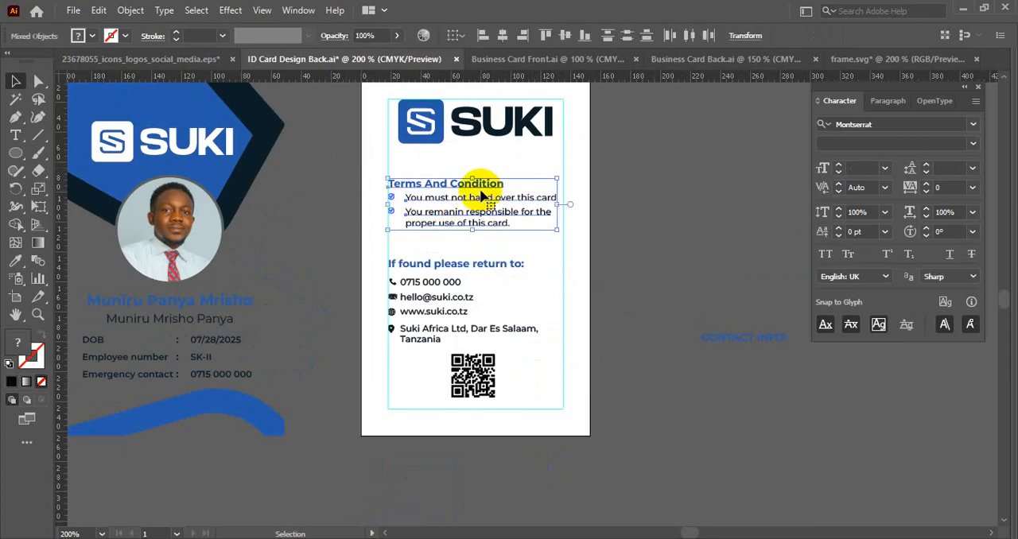
{"action": "left_click_drag", "start_coordinate": [480, 185], "coordinate": [480, 171]}
{"action": "left_click_drag", "start_coordinate": [360, 250], "coordinate": [416, 338]}
{"action": "left_click_drag", "start_coordinate": [436, 266], "coordinate": [439, 237]}
{"action": "left_click", "coordinate": [431, 372]}
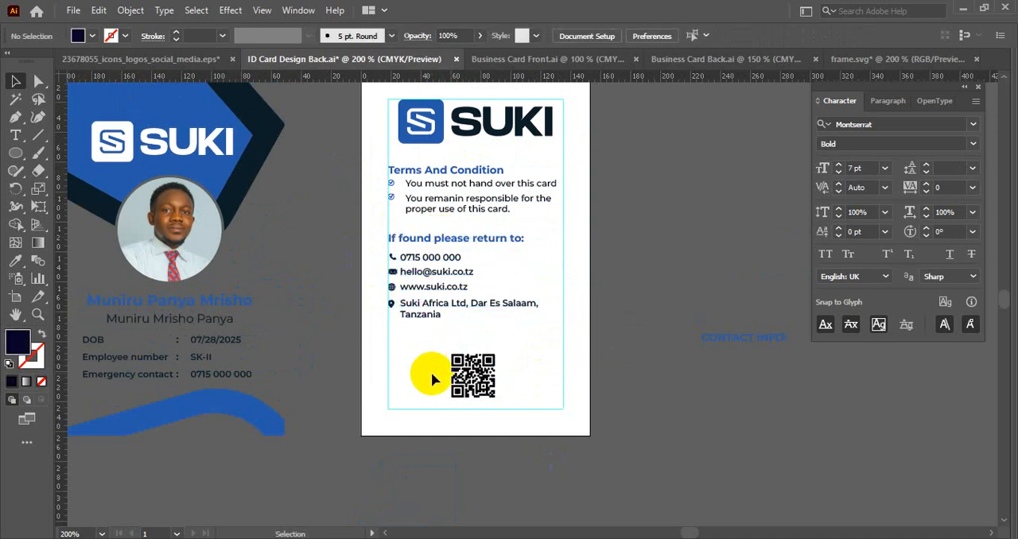
- Shift the QR code toward the card's left margin and add a copy of the return heading beside it reading "Authorised Signature"
{"action": "scroll", "coordinate": [431, 372], "scroll_direction": "up", "scroll_amount": 1}
{"action": "left_click_drag", "start_coordinate": [433, 387], "coordinate": [443, 294]}
{"action": "left_click", "coordinate": [528, 307]}
{"action": "left_click_drag", "start_coordinate": [459, 102], "coordinate": [574, 306]}
{"action": "triple_click", "coordinate": [572, 297]}
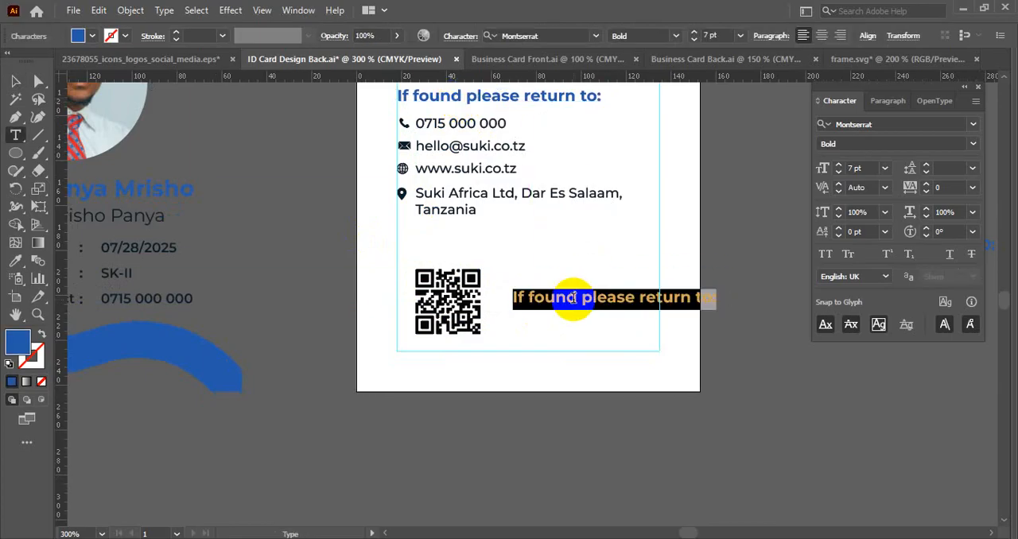
{"action": "type", "text": "Authorised Signature"}
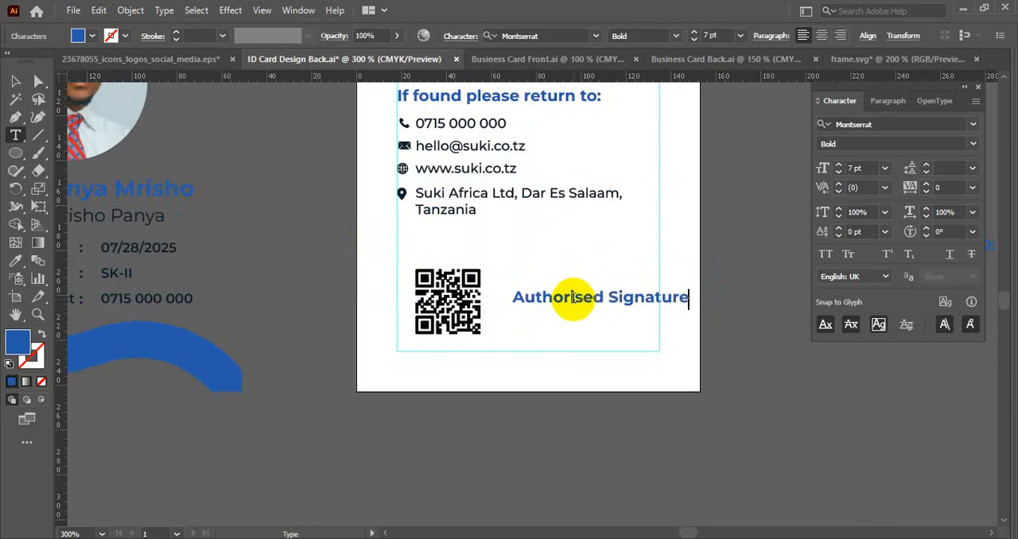
{"action": "left_click", "coordinate": [16, 81]}
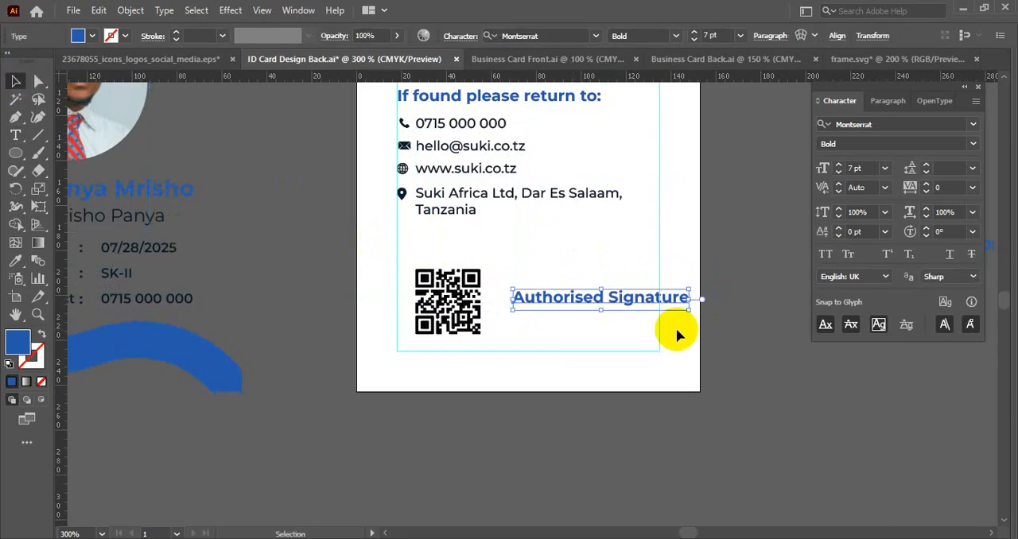
{"action": "left_click", "coordinate": [571, 348]}
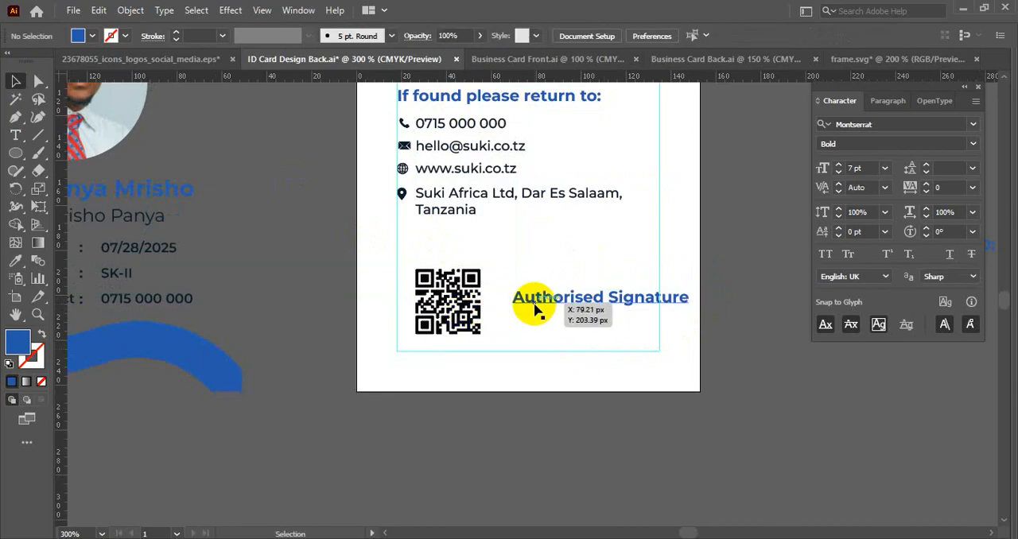
- Try several arrangements of the QR code and the "Authorised Signature" label beneath the address, ending with the label set aside below the card
{"action": "left_click_drag", "start_coordinate": [433, 292], "coordinate": [491, 246]}
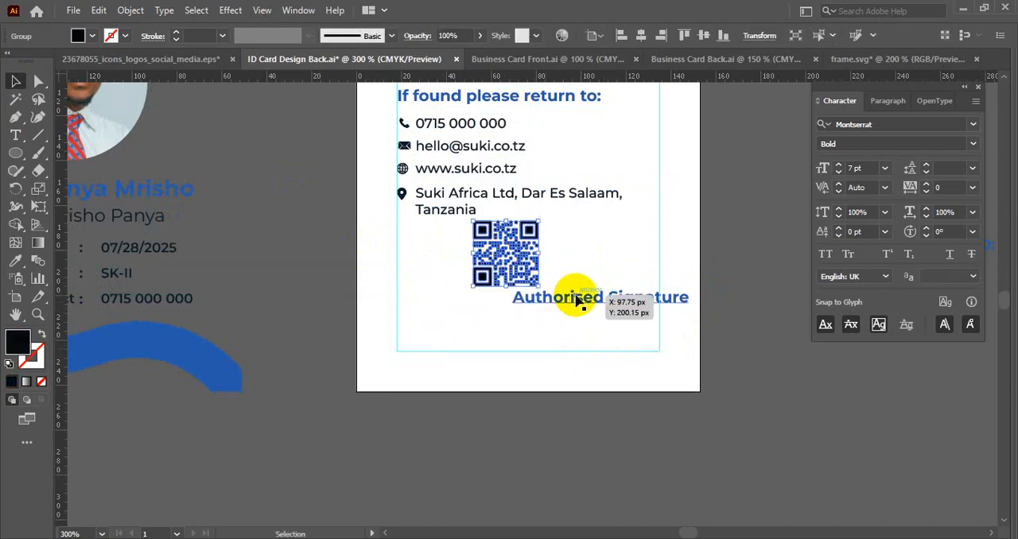
{"action": "mouse_move", "coordinate": [575, 300]}
{"action": "left_mouse_down"}
{"action": "mouse_move", "coordinate": [487, 310]}
{"action": "mouse_move", "coordinate": [500, 336]}
{"action": "left_mouse_up"}
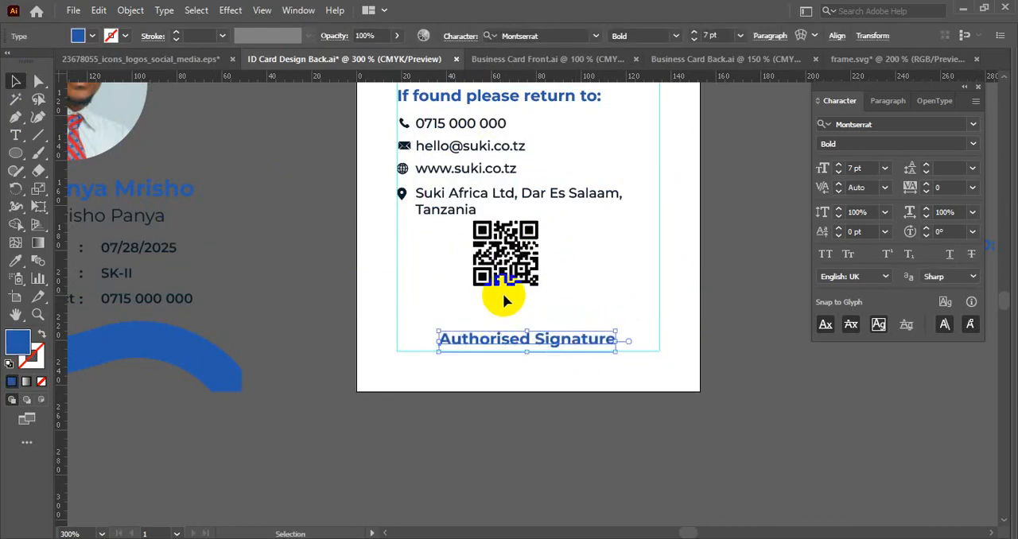
{"action": "left_click_drag", "start_coordinate": [532, 269], "coordinate": [433, 379]}
{"action": "left_click_drag", "start_coordinate": [503, 345], "coordinate": [500, 262]}
{"action": "mouse_move", "coordinate": [432, 346]}
{"action": "left_mouse_down"}
{"action": "mouse_move", "coordinate": [538, 309]}
{"action": "mouse_move", "coordinate": [532, 277]}
{"action": "mouse_move", "coordinate": [541, 295]}
{"action": "mouse_move", "coordinate": [470, 294]}
{"action": "left_mouse_up"}
{"action": "mouse_move", "coordinate": [541, 262]}
{"action": "left_mouse_down"}
{"action": "mouse_move", "coordinate": [609, 314]}
{"action": "mouse_move", "coordinate": [570, 370]}
{"action": "left_mouse_up"}
{"action": "mouse_move", "coordinate": [473, 285]}
{"action": "left_mouse_down"}
{"action": "mouse_move", "coordinate": [538, 227]}
{"action": "mouse_move", "coordinate": [546, 251]}
{"action": "left_mouse_up"}
{"action": "left_click_drag", "start_coordinate": [534, 375], "coordinate": [394, 449]}
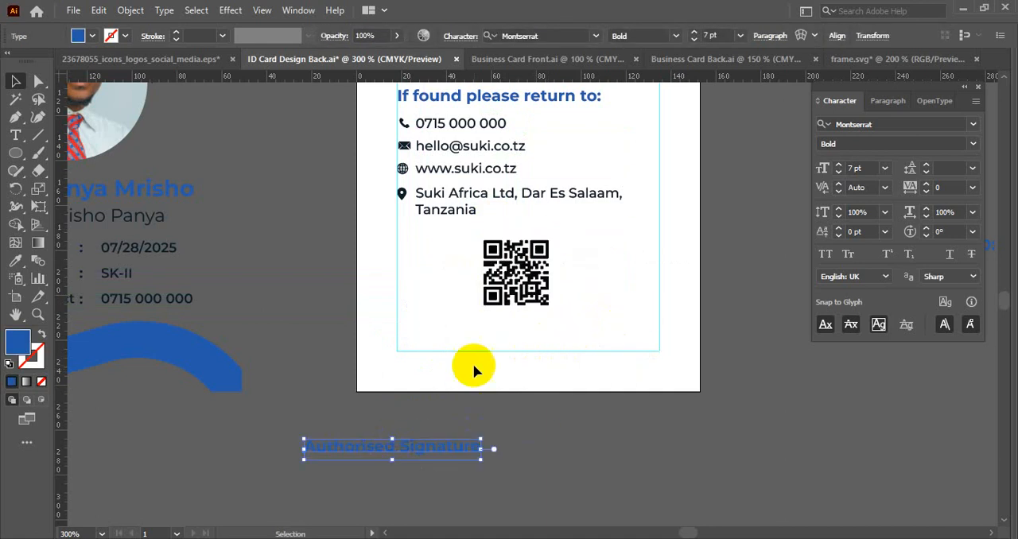
- Centre the QR code horizontally on the card and enlarge it down to the bottom margin guide
{"action": "left_click_drag", "start_coordinate": [528, 268], "coordinate": [526, 299]}
{"action": "left_click", "coordinate": [637, 41]}
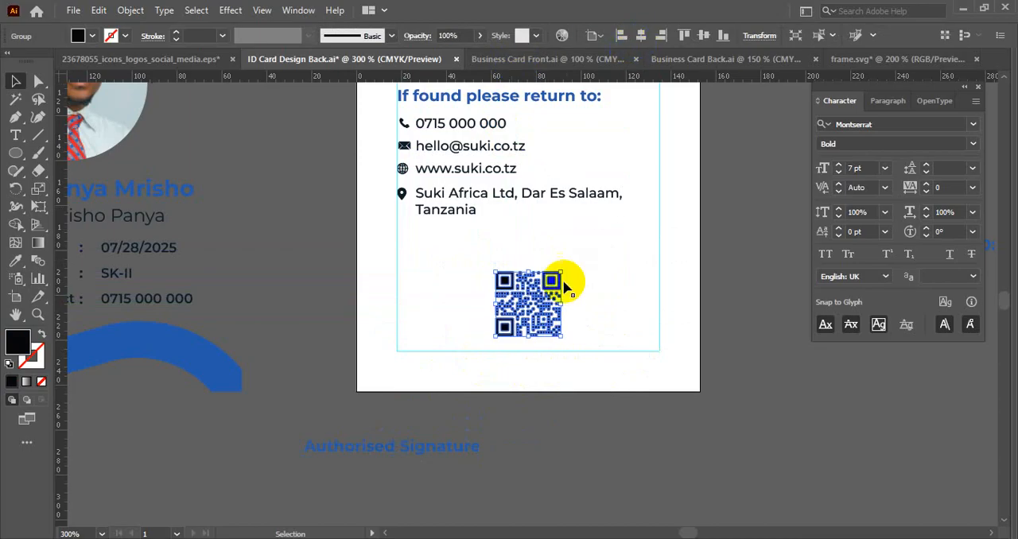
{"action": "left_click_drag", "start_coordinate": [528, 337], "coordinate": [535, 354]}
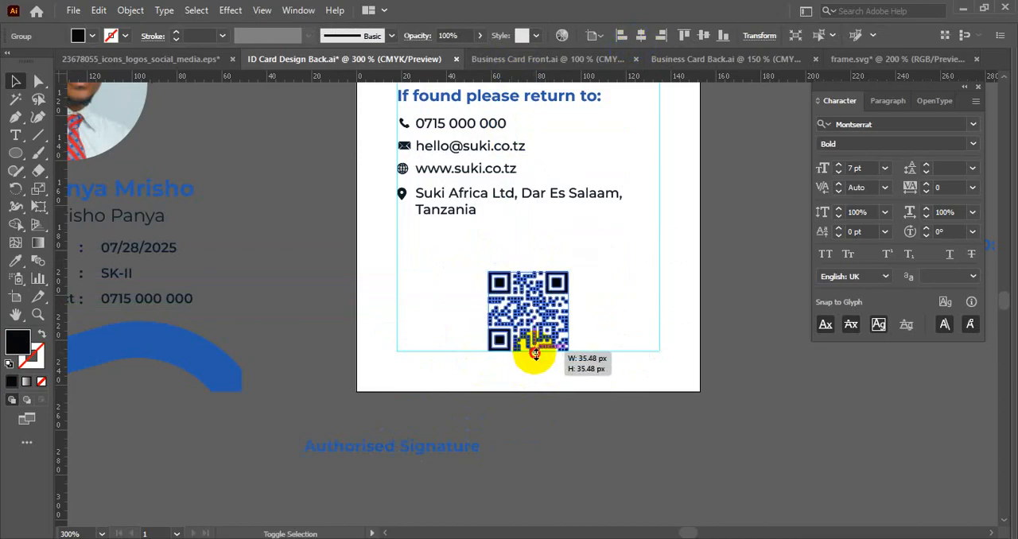
- Move the QR code up slightly so it sits clear of the bottom margin guide
{"action": "left_click_drag", "start_coordinate": [544, 311], "coordinate": [543, 295]}
{"action": "left_click", "coordinate": [522, 310]}
{"action": "scroll", "coordinate": [521, 311], "scroll_direction": "up", "scroll_amount": 1}
{"action": "left_click_drag", "start_coordinate": [528, 337], "coordinate": [515, 315]}
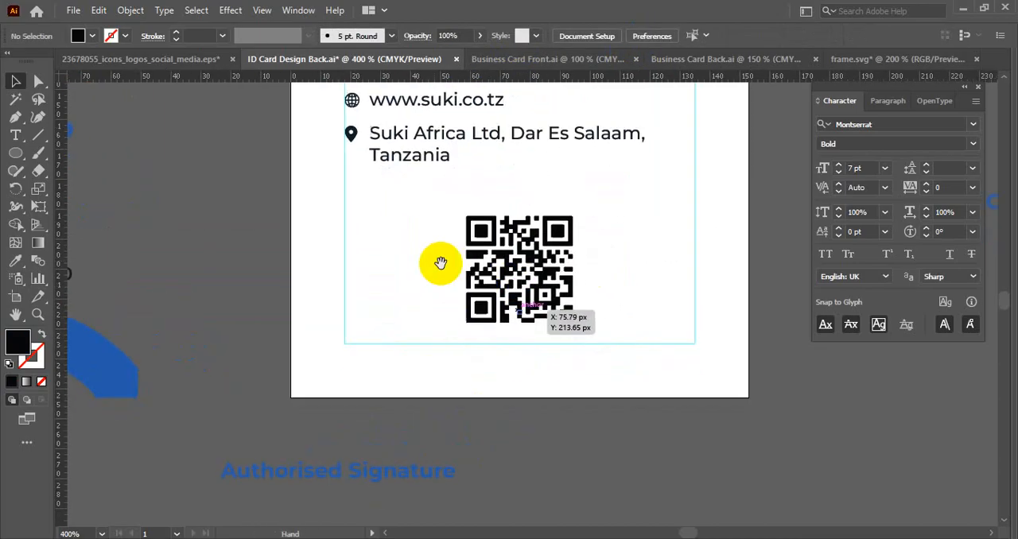
- Draw a square slightly larger than the QR code over it, fill it with the card's blue and send it behind the code
{"action": "left_click", "coordinate": [80, 157]}
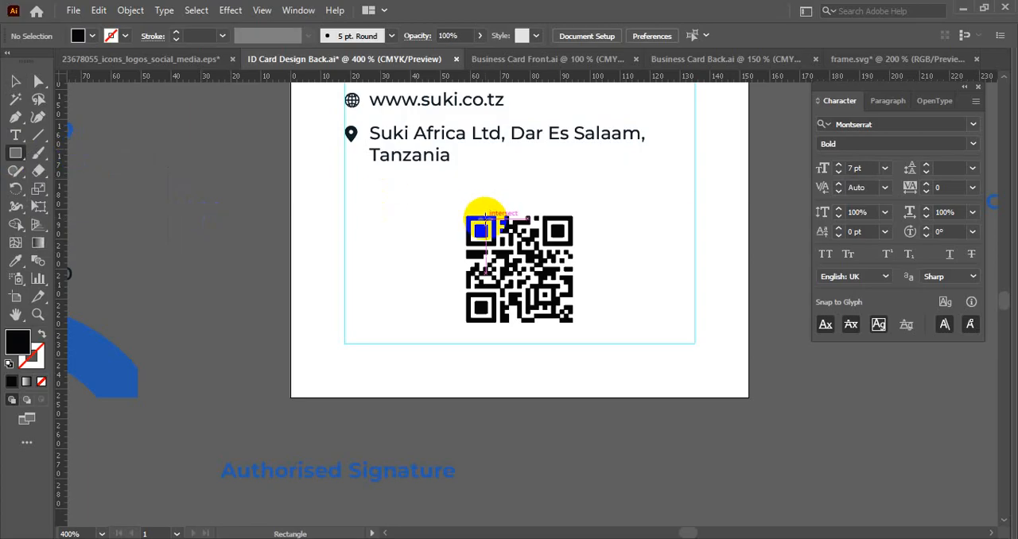
{"action": "left_click_drag", "start_coordinate": [459, 209], "coordinate": [583, 333]}
{"action": "left_click", "coordinate": [15, 260]}
{"action": "left_click", "coordinate": [104, 371]}
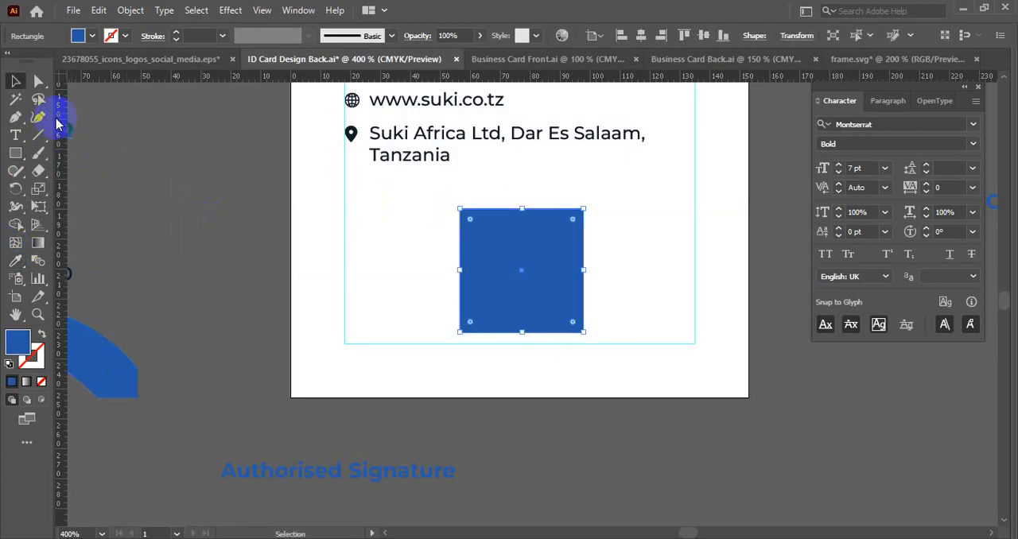
{"action": "left_click", "coordinate": [16, 82]}
{"action": "key", "text": "ctrl+bracketleft"}
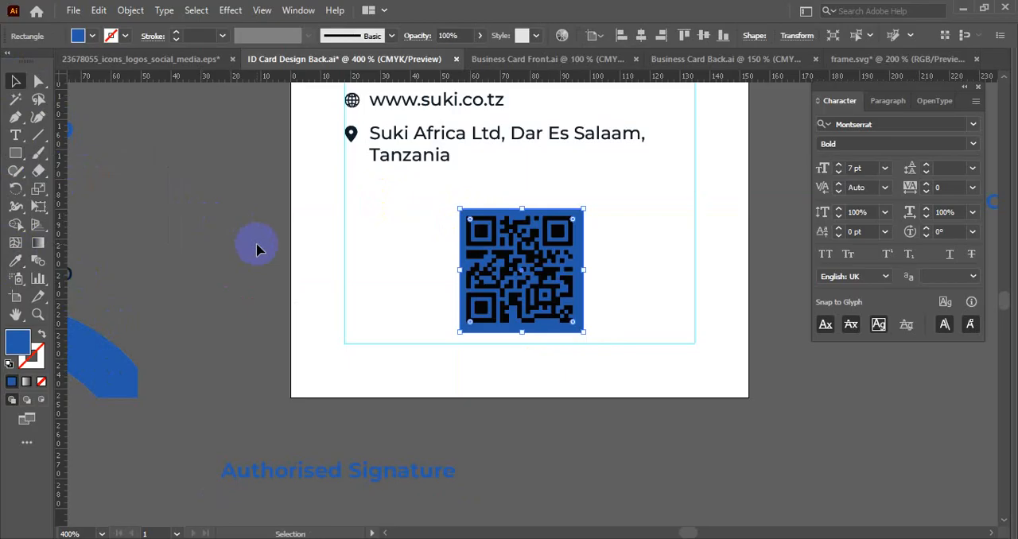
- Turn the blue square into an unfilled frame with a 1 pt blue stroke around the QR code
{"action": "left_click", "coordinate": [42, 335]}
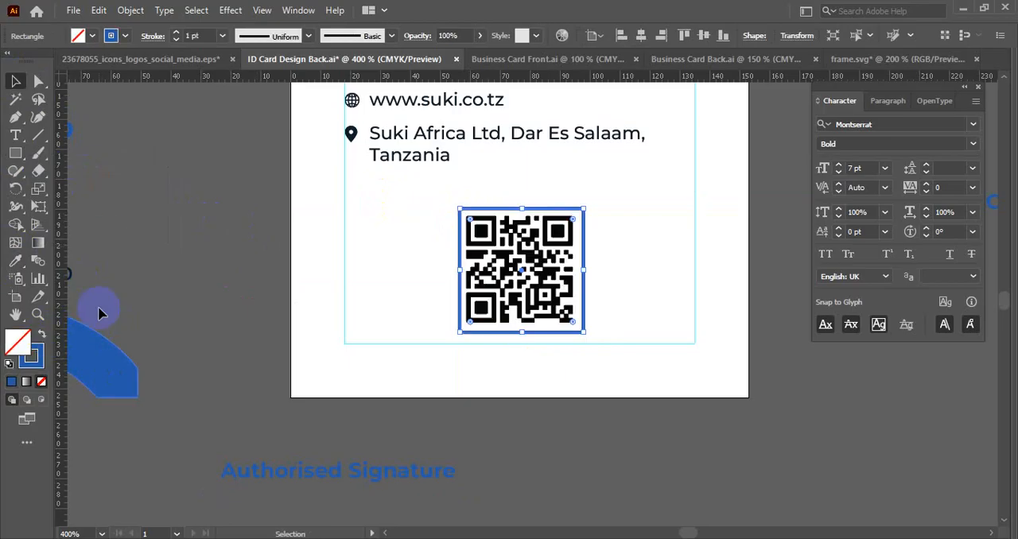
{"action": "key", "text": "Up"}
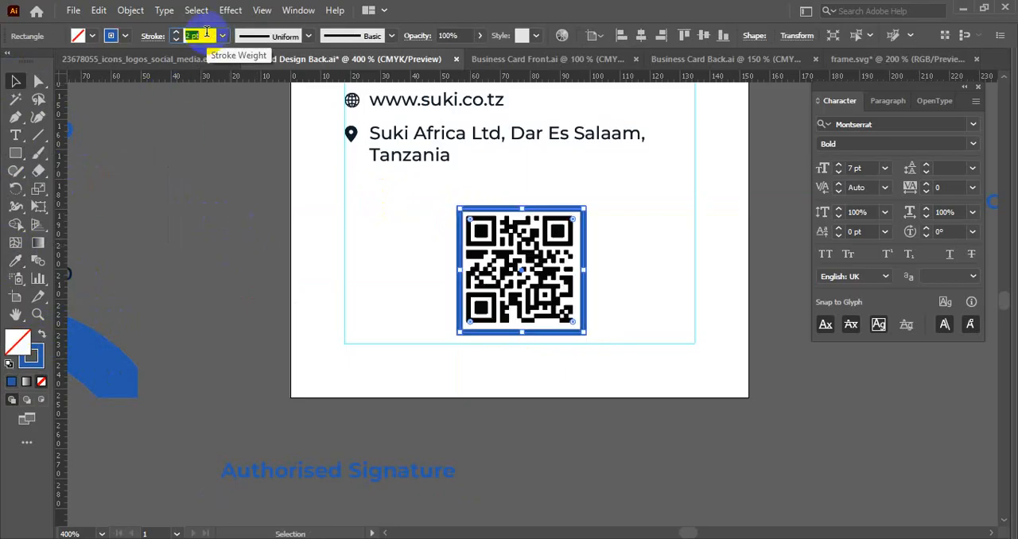
{"action": "key", "text": "Down"}
{"action": "left_click", "coordinate": [248, 249]}
- Centre the QR code and its blue frame on each other both horizontally and vertically
{"action": "scroll", "coordinate": [605, 211], "scroll_direction": "up", "scroll_amount": 2}
{"action": "mouse_move", "coordinate": [605, 210]}
{"action": "left_mouse_down"}
{"action": "mouse_move", "coordinate": [436, 430]}
{"action": "mouse_move", "coordinate": [404, 431]}
{"action": "left_mouse_up"}
{"action": "left_click", "coordinate": [604, 38]}
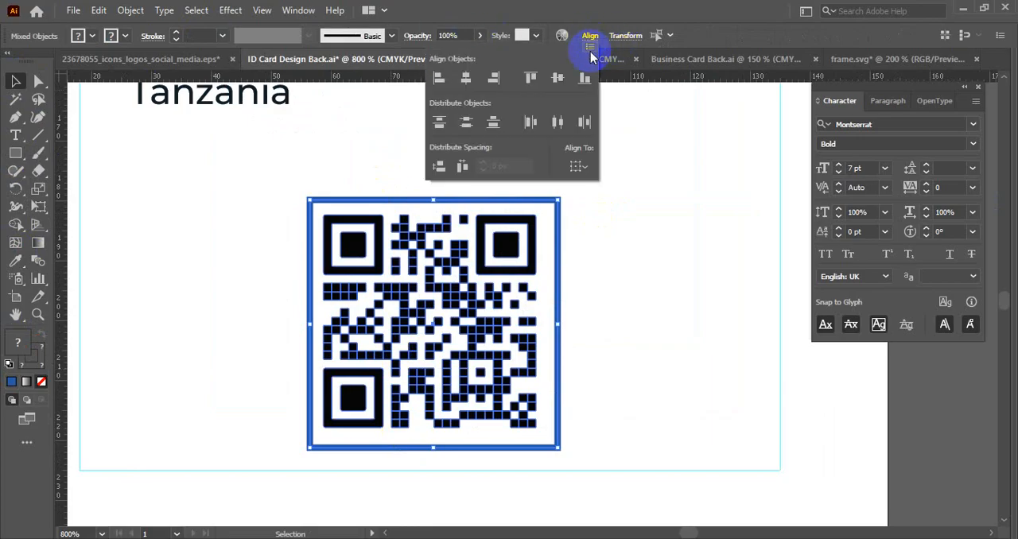
{"action": "left_click", "coordinate": [556, 80]}
{"action": "left_click", "coordinate": [466, 82]}
{"action": "left_click", "coordinate": [162, 238]}
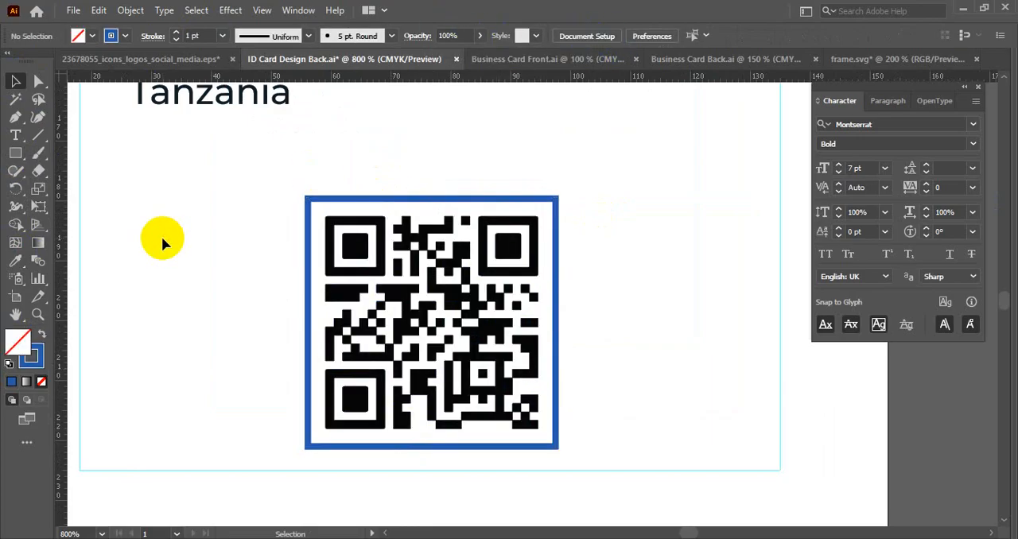
- Slightly round all four corners of the blue frame around the QR code
{"action": "scroll", "coordinate": [282, 206], "scroll_direction": "up", "scroll_amount": 1}
{"action": "left_click", "coordinate": [344, 194]}
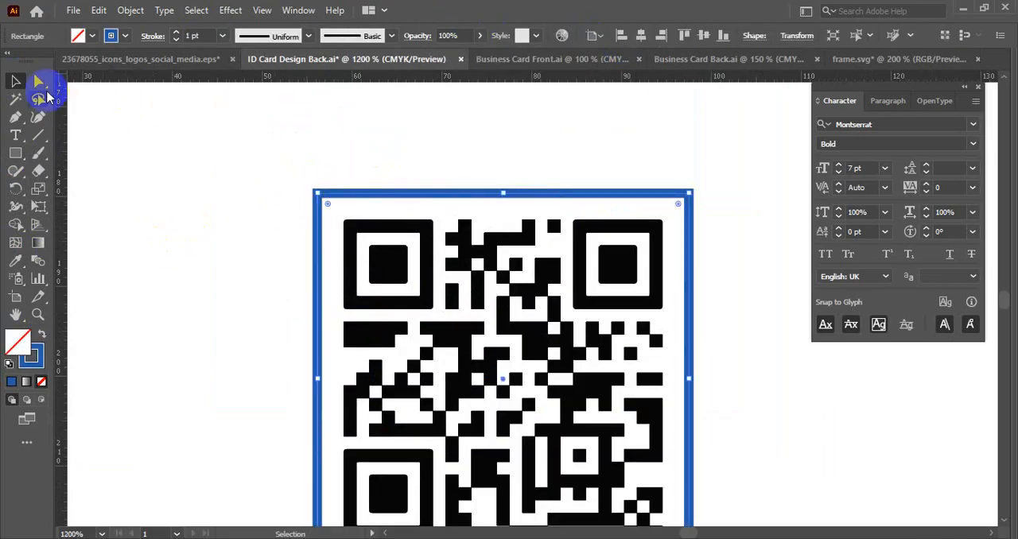
{"action": "left_click", "coordinate": [38, 82]}
{"action": "scroll", "coordinate": [351, 213], "scroll_direction": "up", "scroll_amount": 2}
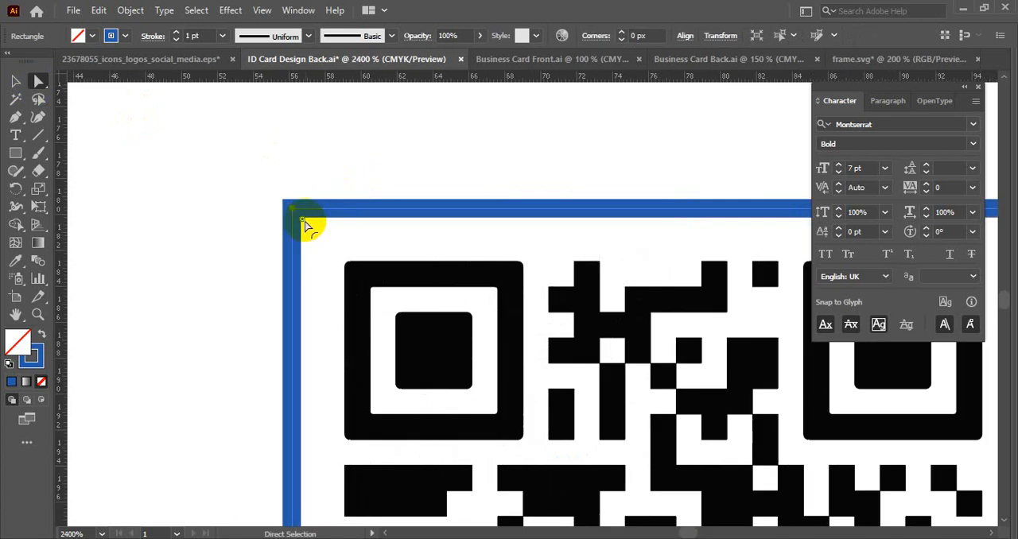
{"action": "left_click_drag", "start_coordinate": [304, 220], "coordinate": [308, 225]}
{"action": "left_click", "coordinate": [15, 81]}
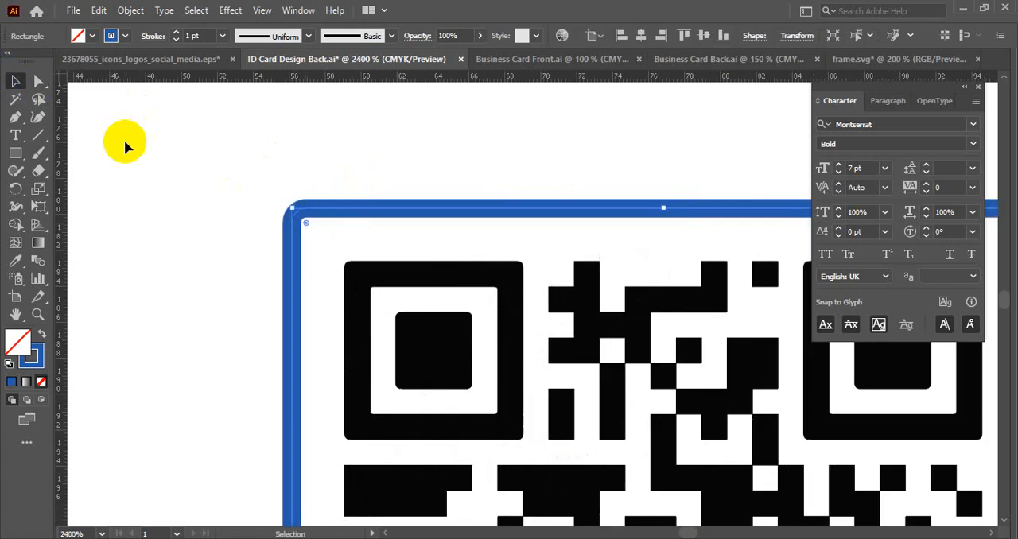
{"action": "scroll", "coordinate": [124, 143], "scroll_direction": "down", "scroll_amount": 4}
{"action": "left_click", "coordinate": [453, 229]}
{"action": "left_click_drag", "start_coordinate": [453, 229], "coordinate": [652, 275]}
{"action": "scroll", "coordinate": [636, 259], "scroll_direction": "down", "scroll_amount": 1}
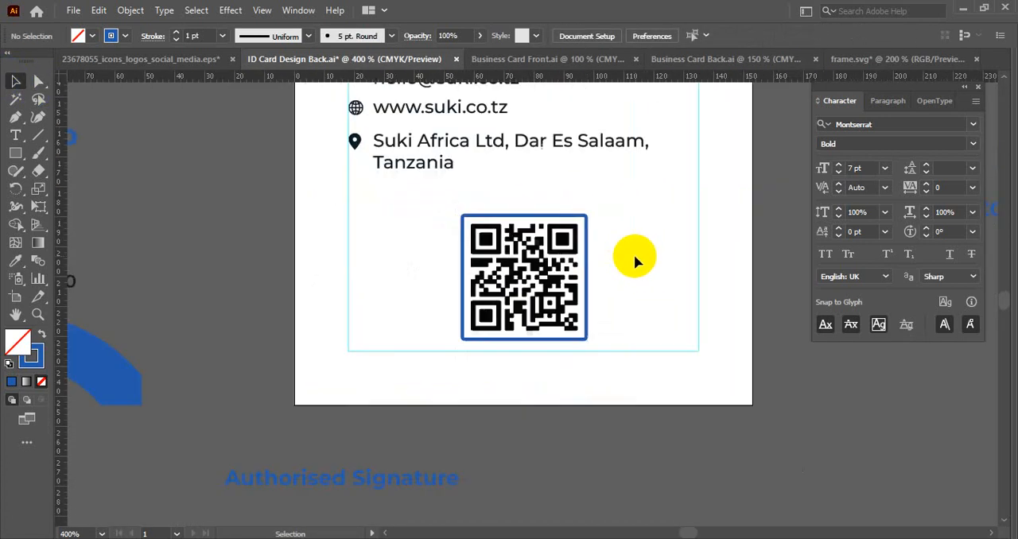
- Expand the fill and stroke of the blue frame into shapes
{"action": "left_click", "coordinate": [498, 215]}
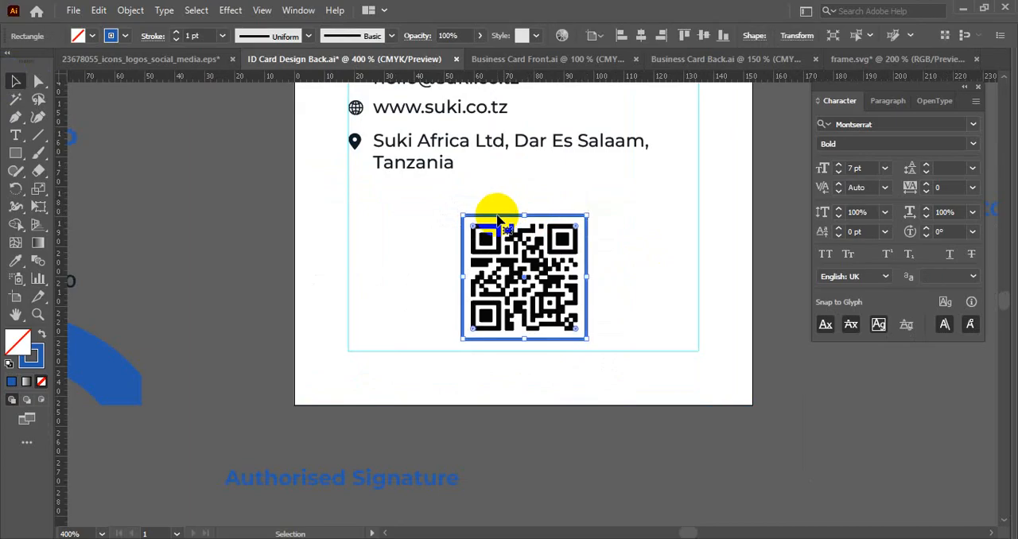
{"action": "left_click", "coordinate": [130, 10]}
{"action": "left_click", "coordinate": [181, 184]}
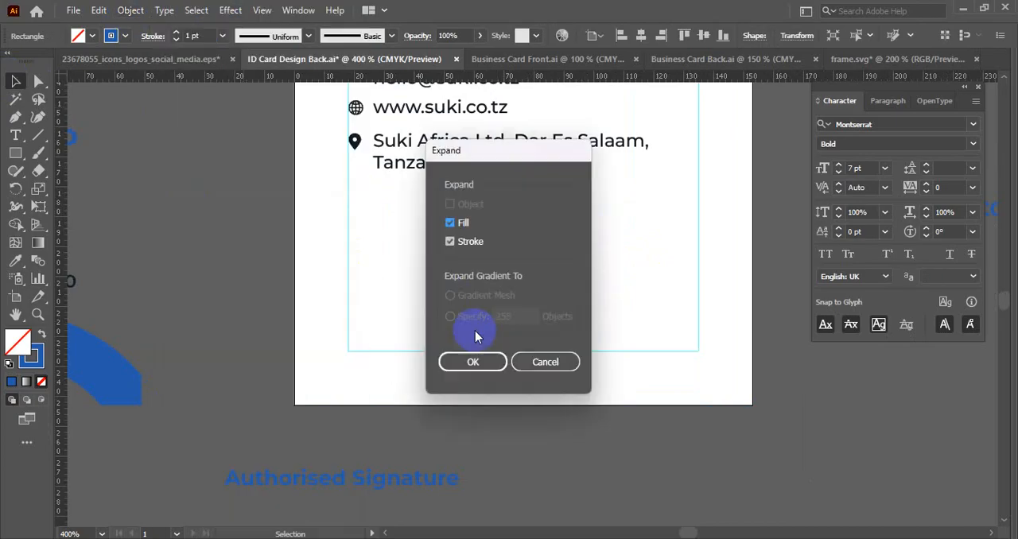
{"action": "left_click", "coordinate": [477, 360]}
- Group the QR code with its frame and scale it down to about 37.5 px square, centred horizontally on the card
{"action": "left_click", "coordinate": [398, 337]}
{"action": "left_click_drag", "start_coordinate": [393, 214], "coordinate": [602, 338]}
{"action": "left_click_drag", "start_coordinate": [524, 340], "coordinate": [524, 327]}
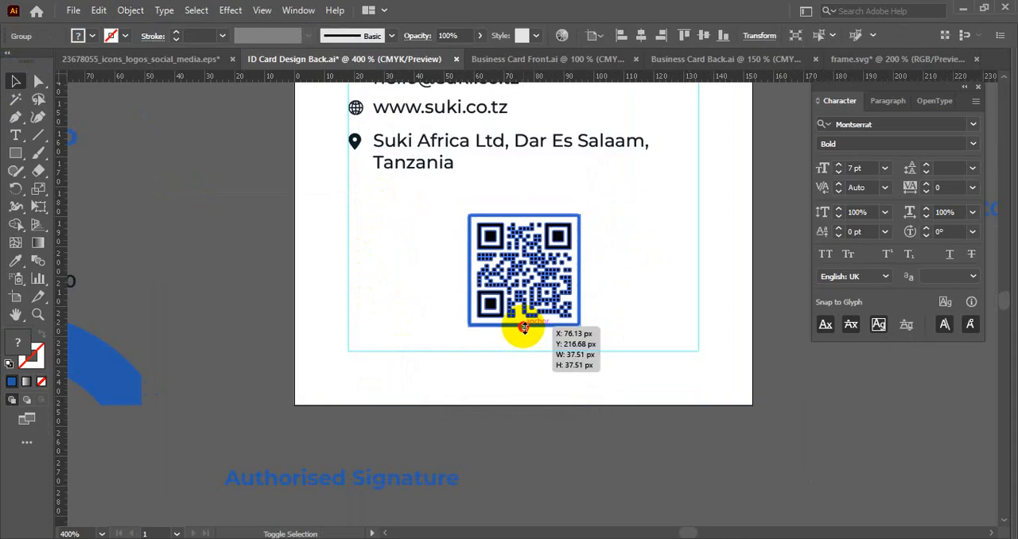
{"action": "left_click", "coordinate": [644, 38]}
{"action": "key", "text": "ctrl+shift+a"}
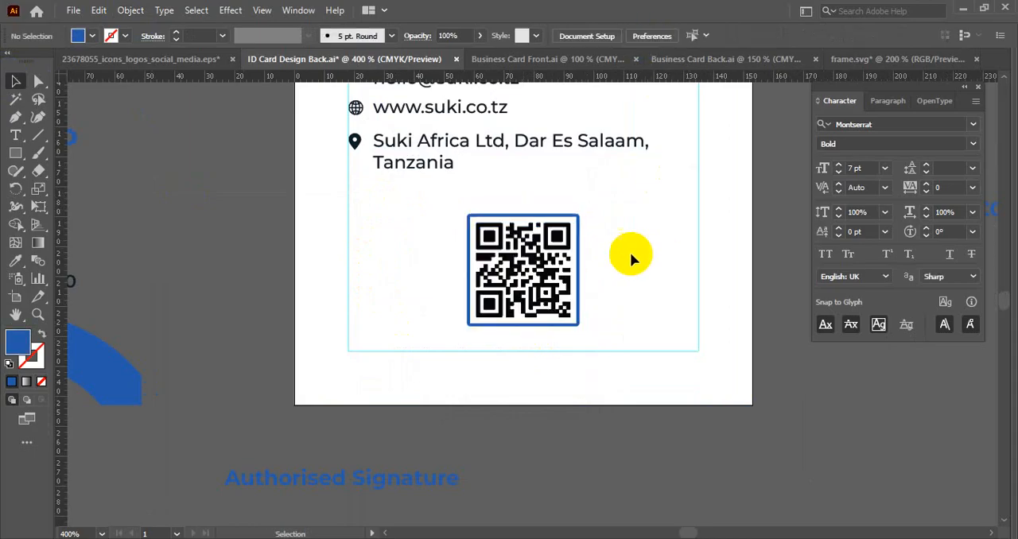
- Move the framed QR code up a little on the card, further from the bottom margin guide
{"action": "left_click_drag", "start_coordinate": [566, 265], "coordinate": [566, 255]}
{"action": "key", "text": "ctrl+shift+a"}
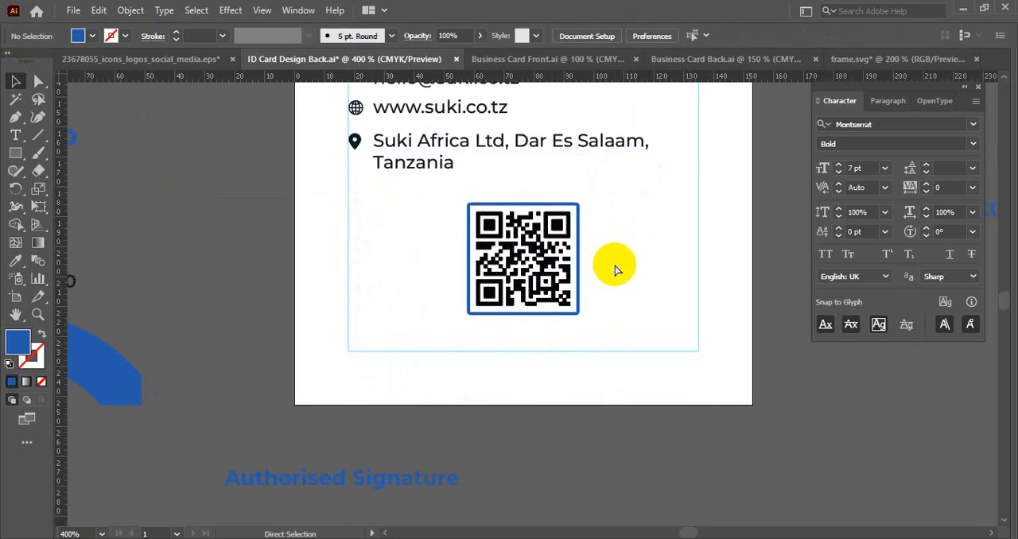
{"action": "key", "text": "ctrl+0"}
{"action": "left_click", "coordinate": [729, 373]}
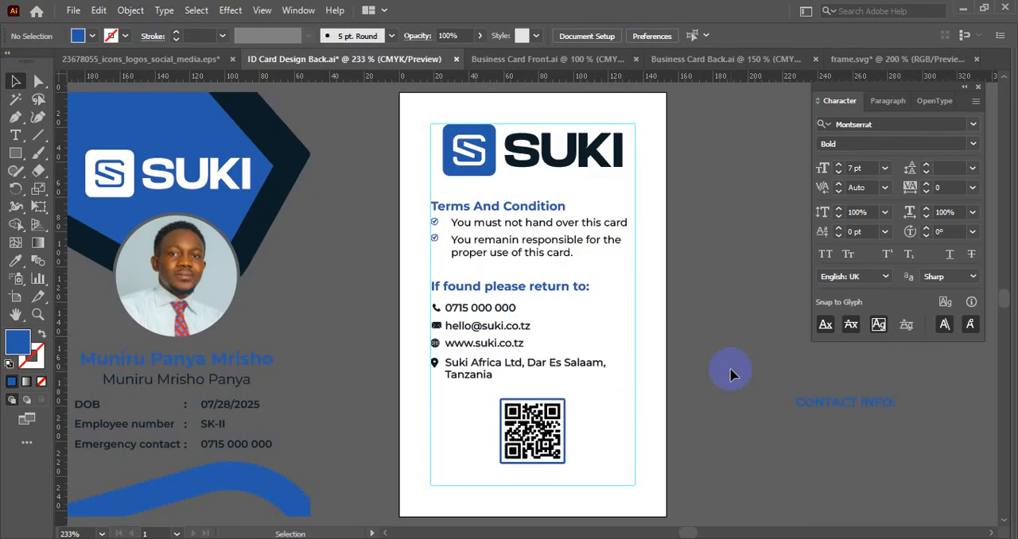
- Move the blue wave from the spare front design onto the back card, aligned to the card's bottom edge and spanning its width
{"action": "scroll", "coordinate": [709, 364], "scroll_direction": "down", "scroll_amount": 1}
{"action": "left_click_drag", "start_coordinate": [710, 364], "coordinate": [738, 299]}
{"action": "scroll", "coordinate": [679, 324], "scroll_direction": "down", "scroll_amount": 1}
{"action": "left_click_drag", "start_coordinate": [443, 364], "coordinate": [405, 356]}
{"action": "left_click", "coordinate": [381, 383]}
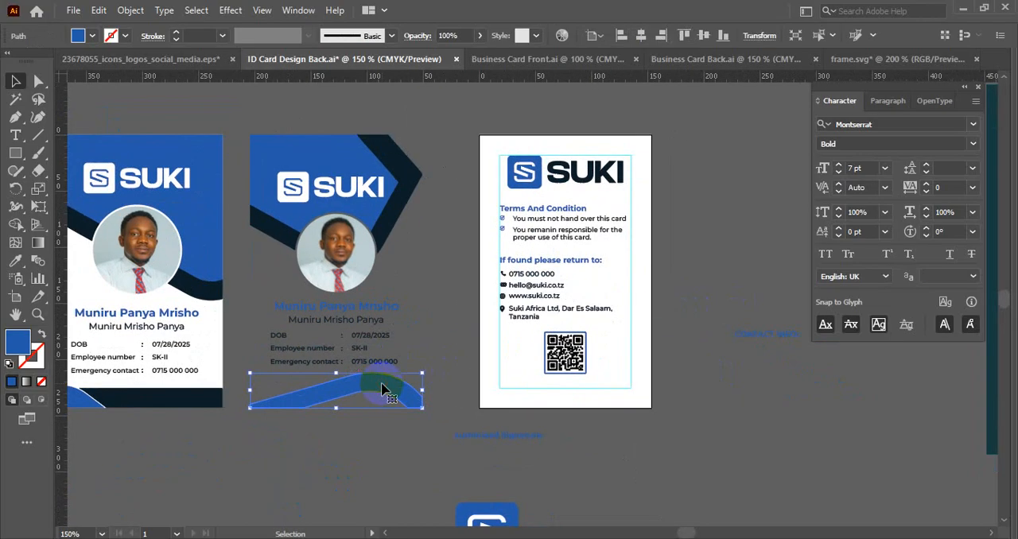
{"action": "scroll", "coordinate": [382, 388], "scroll_direction": "down", "scroll_amount": 1}
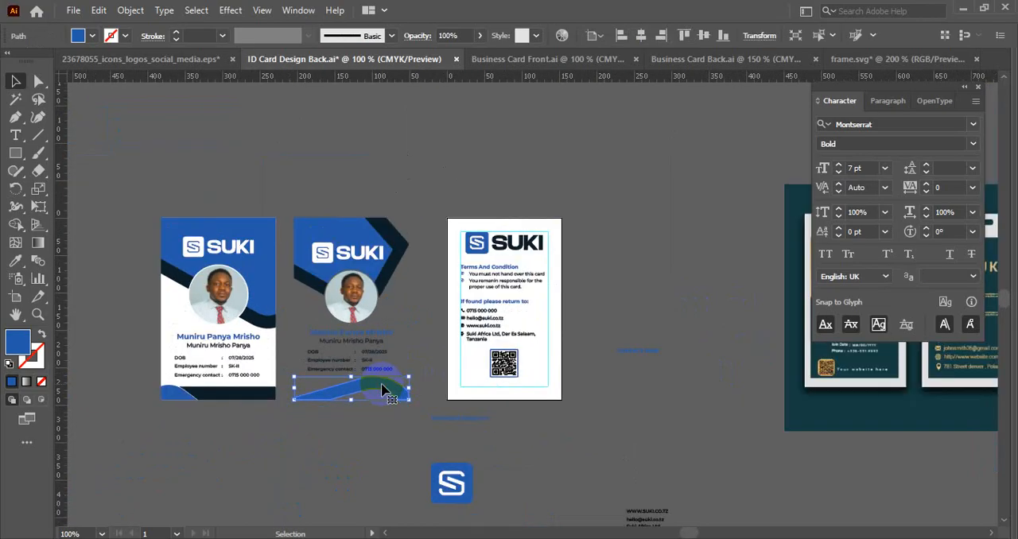
{"action": "scroll", "coordinate": [382, 388], "scroll_direction": "up", "scroll_amount": 1}
{"action": "left_click_drag", "start_coordinate": [386, 391], "coordinate": [598, 380]}
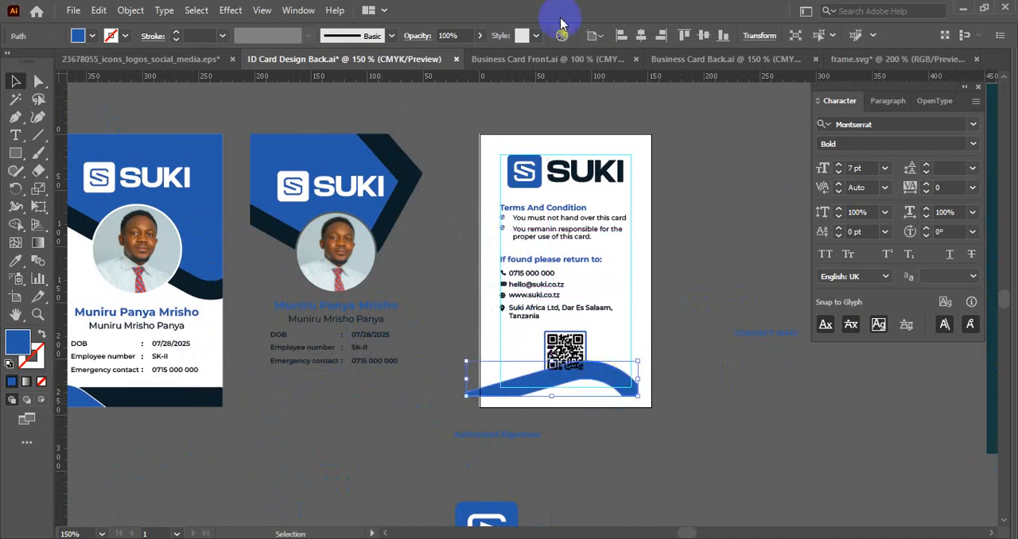
{"action": "left_click", "coordinate": [723, 35]}
{"action": "left_click", "coordinate": [699, 329]}
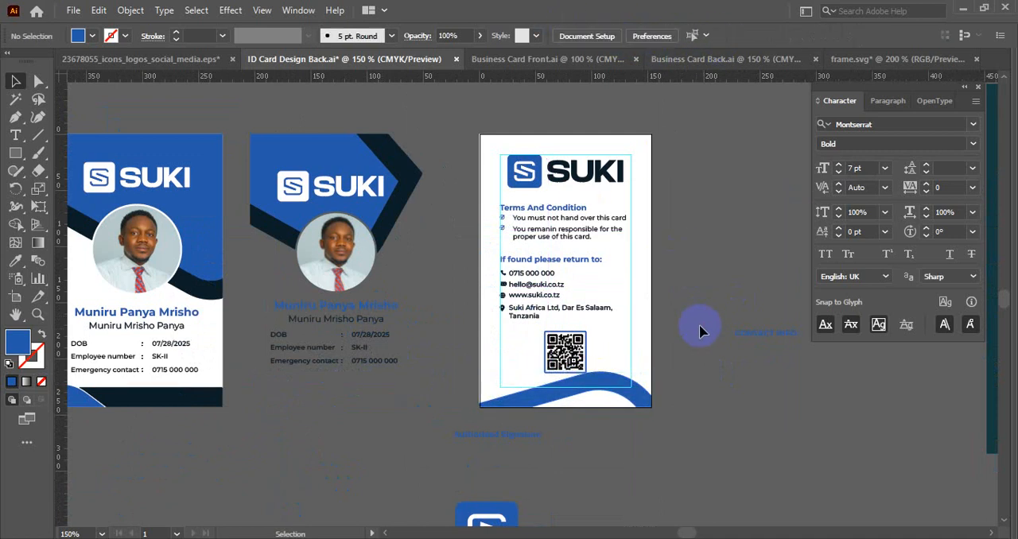
- Examine the back card at actual size and fitted to the window to judge the layout around the wave
{"action": "scroll", "coordinate": [654, 371], "scroll_direction": "up", "scroll_amount": 1}
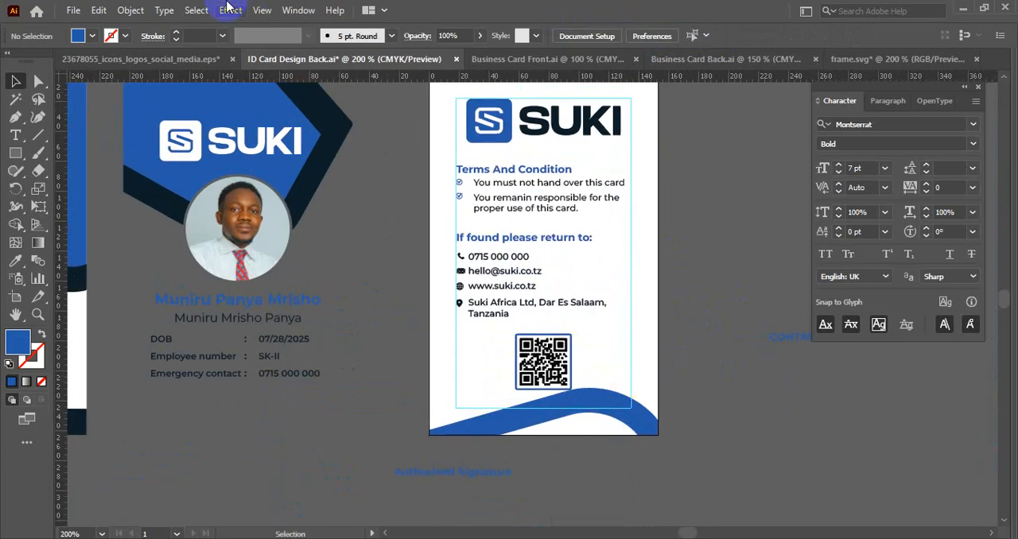
{"action": "left_click", "coordinate": [260, 9]}
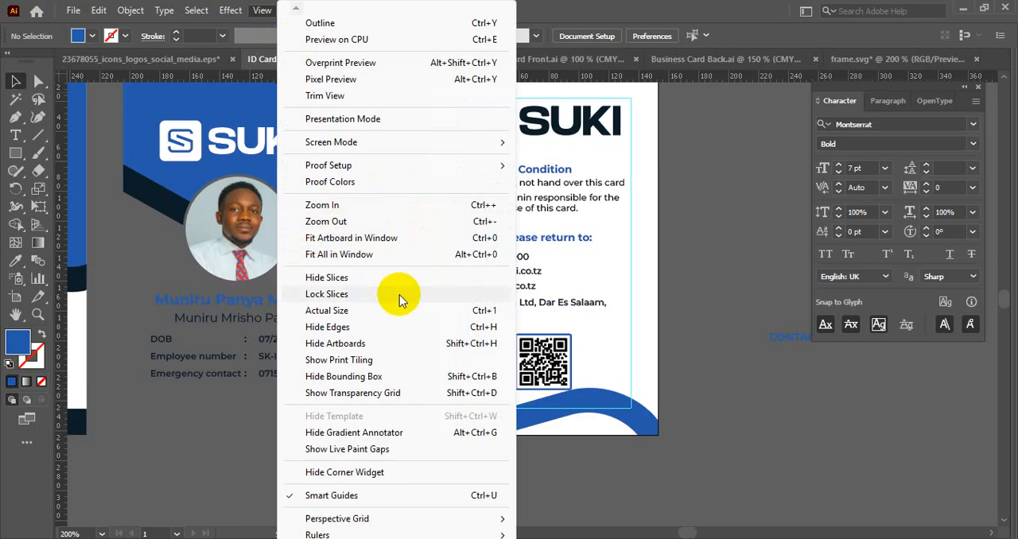
{"action": "left_click", "coordinate": [382, 310]}
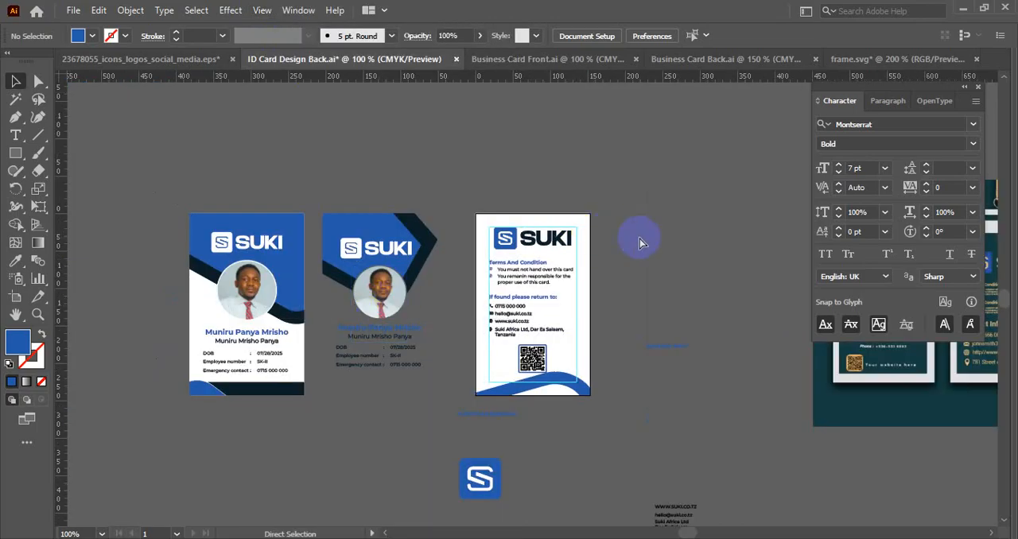
{"action": "key", "text": "ctrl+0"}
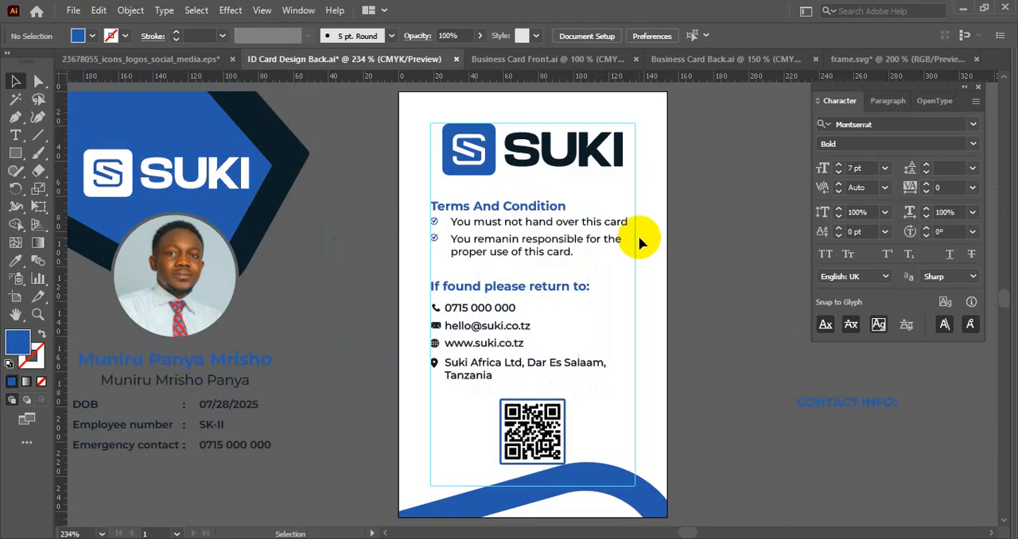
{"action": "left_click", "coordinate": [274, 14]}
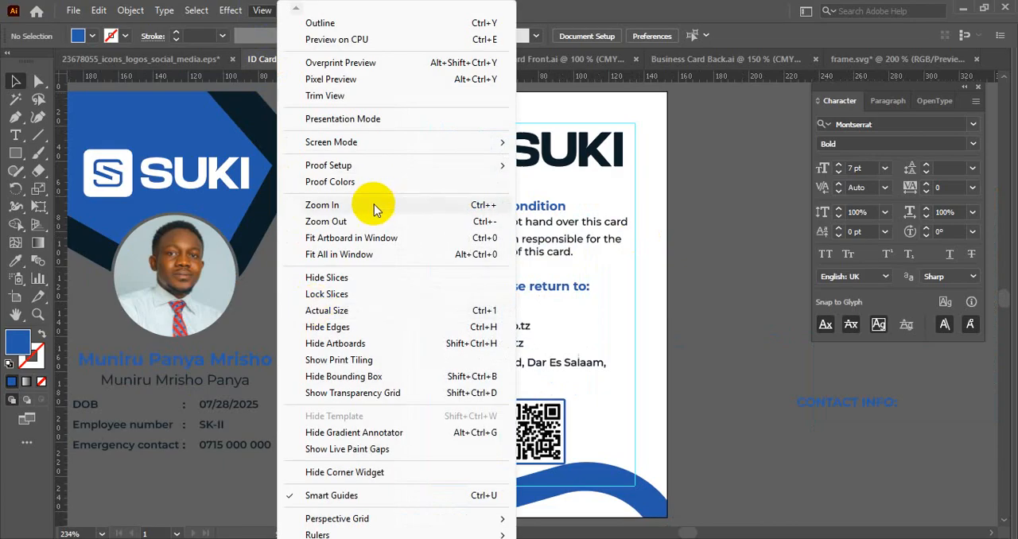
{"action": "left_click", "coordinate": [710, 380]}
{"action": "left_click_drag", "start_coordinate": [660, 353], "coordinate": [609, 314]}
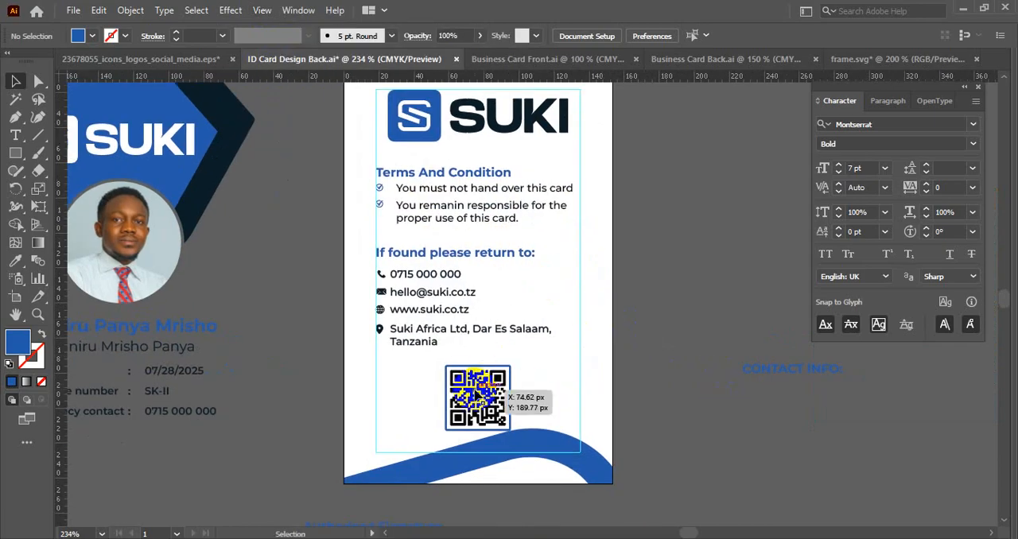
{"action": "scroll", "coordinate": [575, 361], "scroll_direction": "down", "scroll_amount": 1}
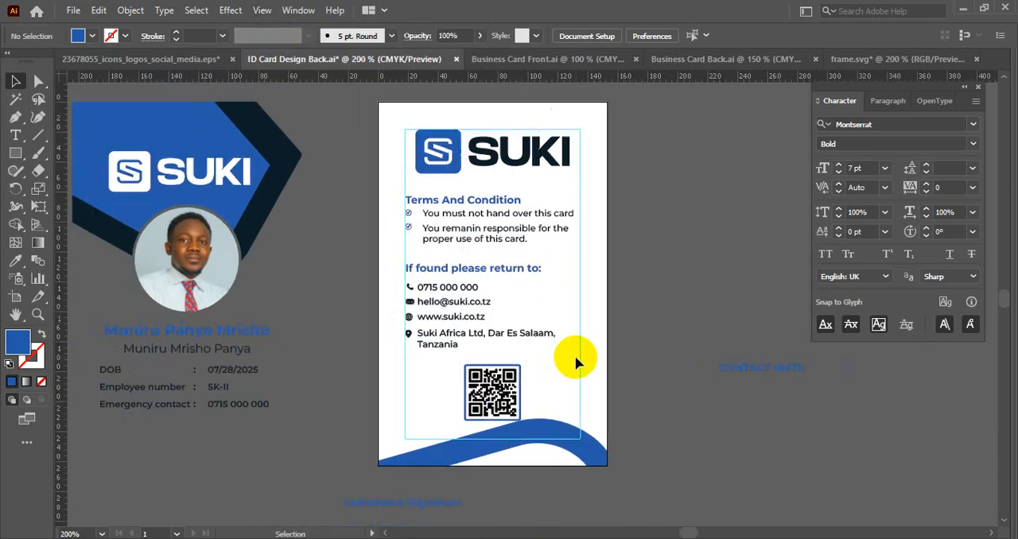
{"action": "scroll", "coordinate": [584, 350], "scroll_direction": "down", "scroll_amount": 1}
- Move the framed QR code up slightly to clear the blue wave
{"action": "left_click", "coordinate": [517, 384]}
{"action": "scroll", "coordinate": [516, 384], "scroll_direction": "up", "scroll_amount": 1}
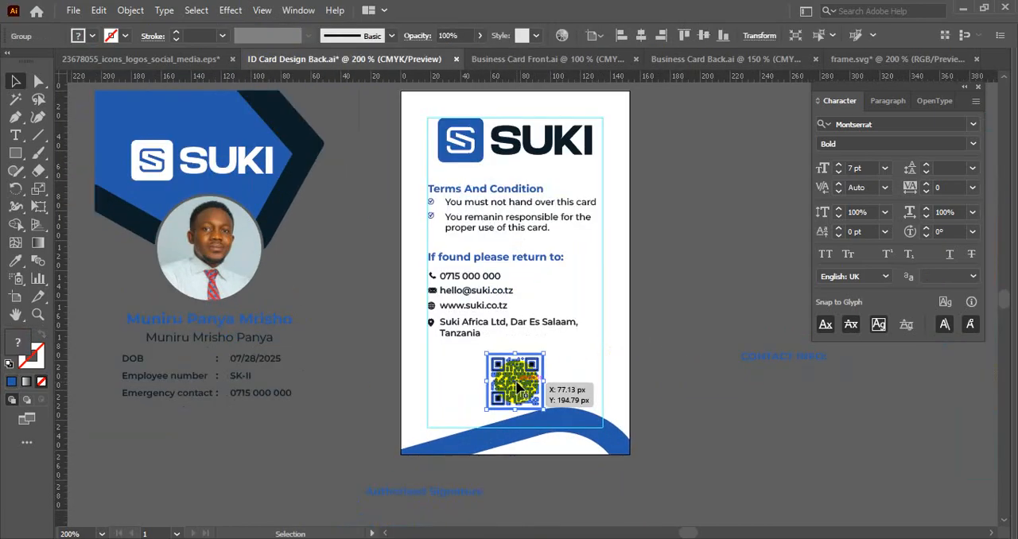
{"action": "left_click_drag", "start_coordinate": [516, 383], "coordinate": [516, 379]}
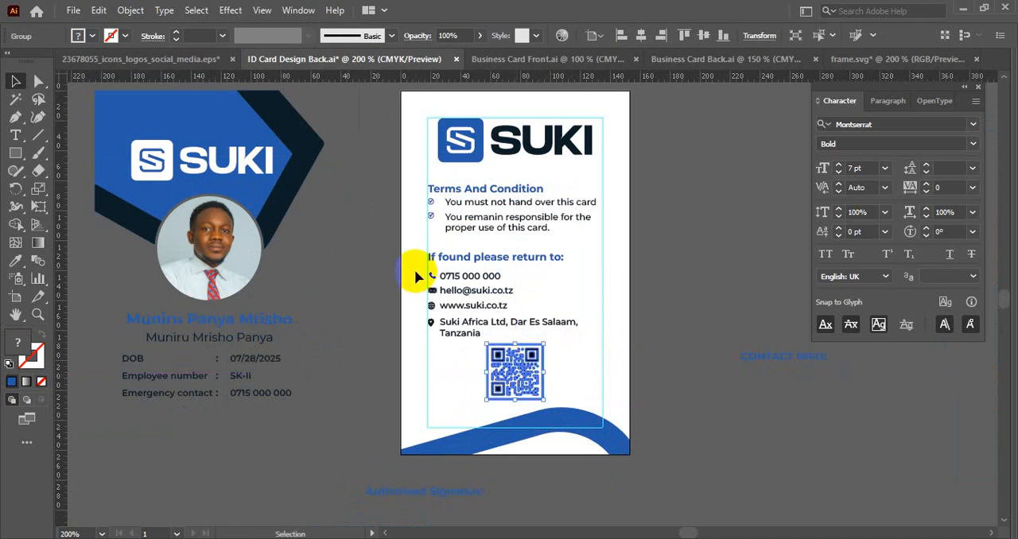
- Move the "If found please return to:" heading and its contact lines up slightly to restore space above the QR code
{"action": "left_click_drag", "start_coordinate": [415, 238], "coordinate": [438, 324]}
{"action": "scroll", "coordinate": [442, 264], "scroll_direction": "up", "scroll_amount": 1}
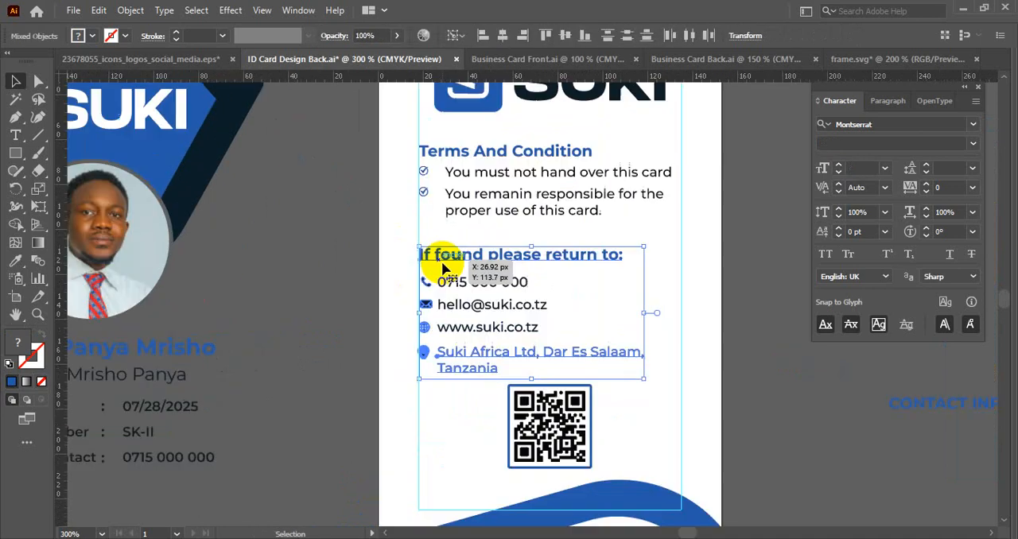
{"action": "left_click_drag", "start_coordinate": [381, 246], "coordinate": [442, 394]}
{"action": "scroll", "coordinate": [467, 285], "scroll_direction": "up", "scroll_amount": 1}
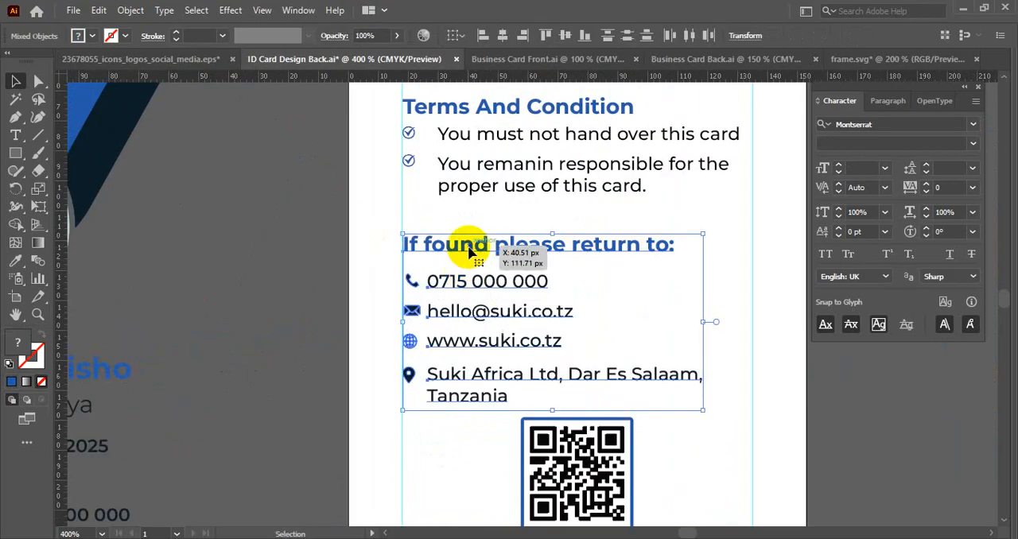
{"action": "scroll", "coordinate": [469, 252], "scroll_direction": "down", "scroll_amount": 1}
{"action": "left_click", "coordinate": [375, 243]}
{"action": "left_click_drag", "start_coordinate": [375, 243], "coordinate": [372, 229]}
{"action": "left_click", "coordinate": [551, 405]}
{"action": "left_click", "coordinate": [625, 390]}
{"action": "key", "text": "ctrl+0"}
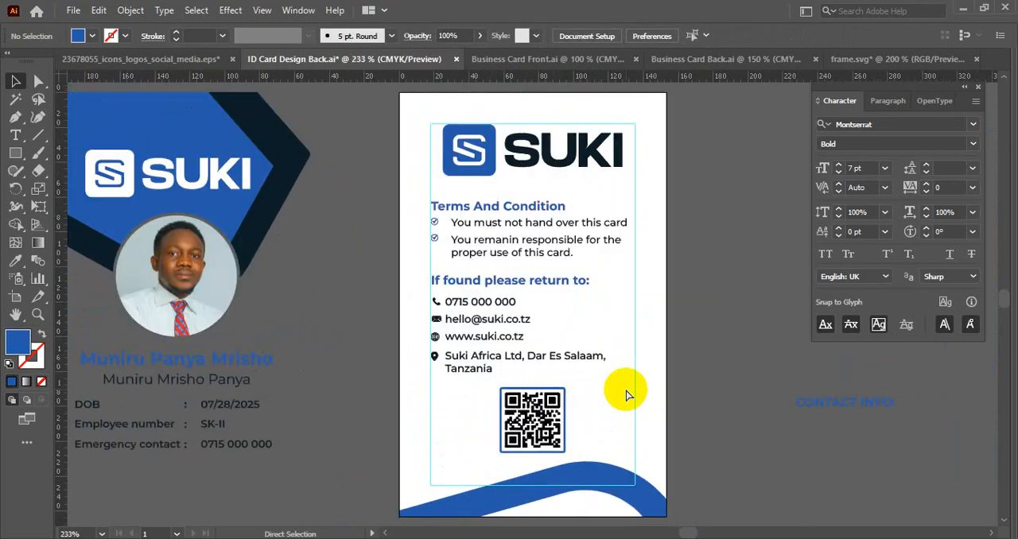
- Hide the layout guides around the back card and leave the background grid switched off
{"action": "scroll", "coordinate": [696, 295], "scroll_direction": "down", "scroll_amount": 1}
{"action": "right_click", "coordinate": [707, 257]}
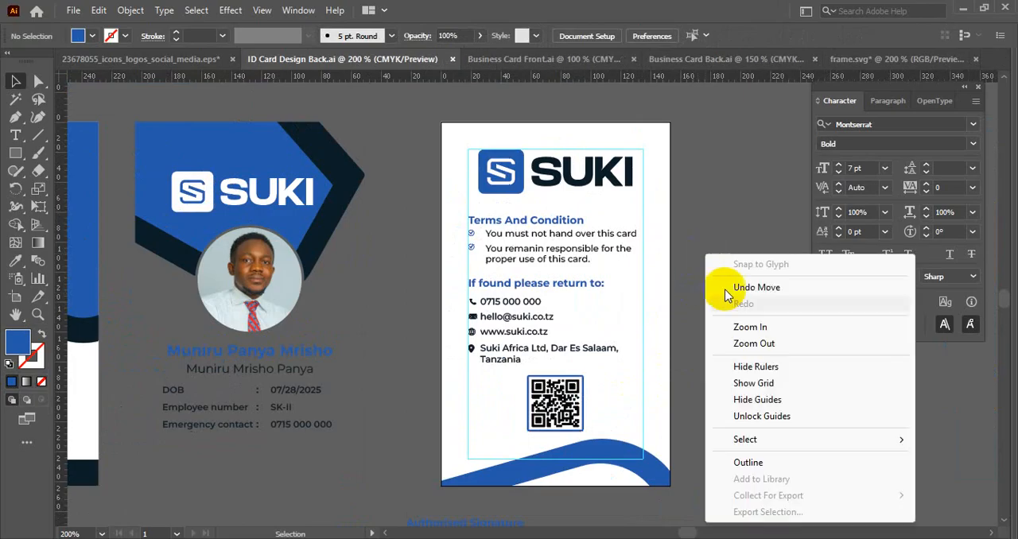
{"action": "left_click", "coordinate": [752, 385]}
{"action": "right_click", "coordinate": [732, 350]}
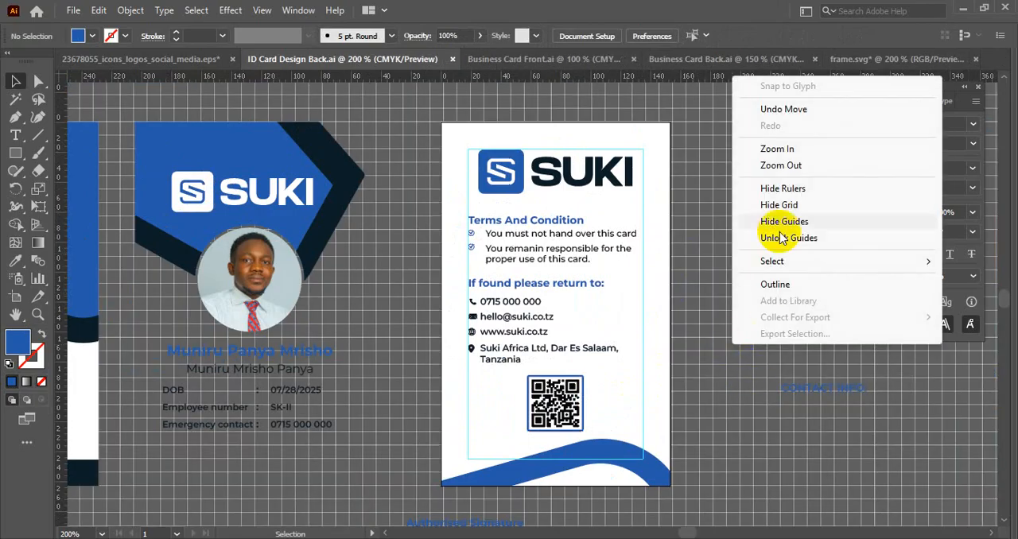
{"action": "left_click", "coordinate": [778, 223]}
{"action": "right_click", "coordinate": [730, 219]}
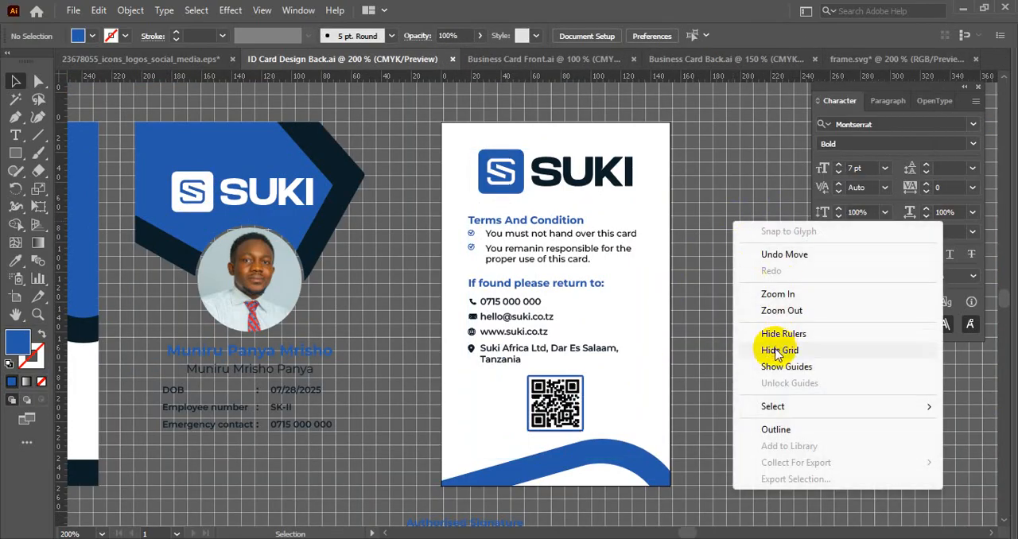
{"action": "left_click", "coordinate": [775, 348]}
{"action": "scroll", "coordinate": [705, 287], "scroll_direction": "down", "scroll_amount": 2}
{"action": "left_click_drag", "start_coordinate": [699, 268], "coordinate": [751, 284]}
{"action": "scroll", "coordinate": [574, 281], "scroll_direction": "up", "scroll_amount": 2}
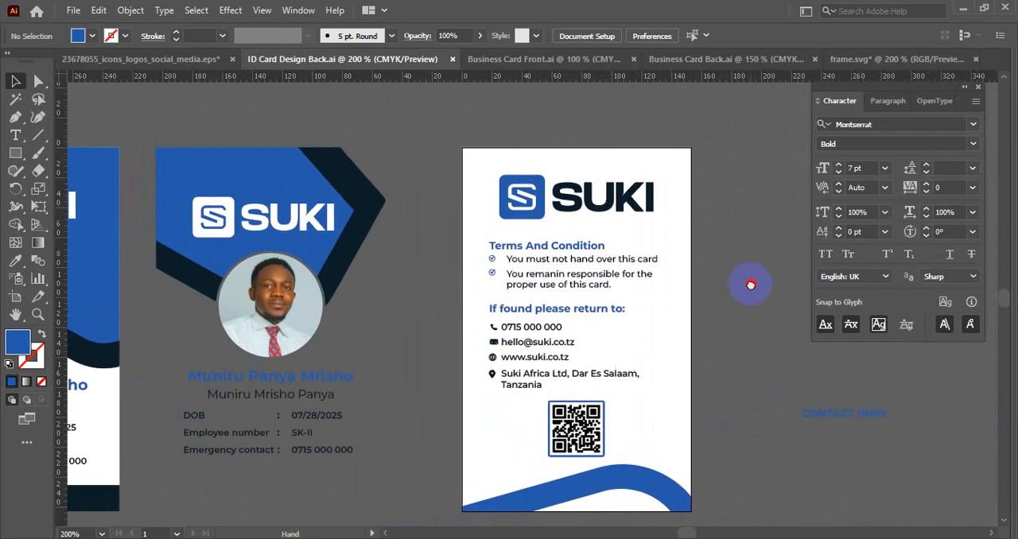
- Duplicate the blue wave straight up above the back card and reflect the copy across the horizontal axis
{"action": "left_click", "coordinate": [630, 484]}
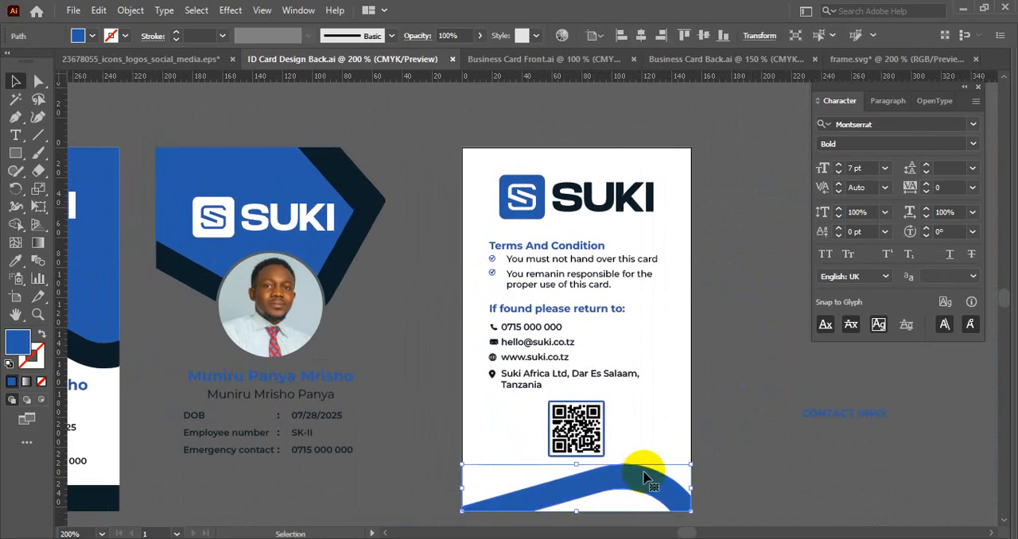
{"action": "scroll", "coordinate": [643, 468], "scroll_direction": "down", "scroll_amount": 1}
{"action": "left_click_drag", "start_coordinate": [643, 467], "coordinate": [648, 197]}
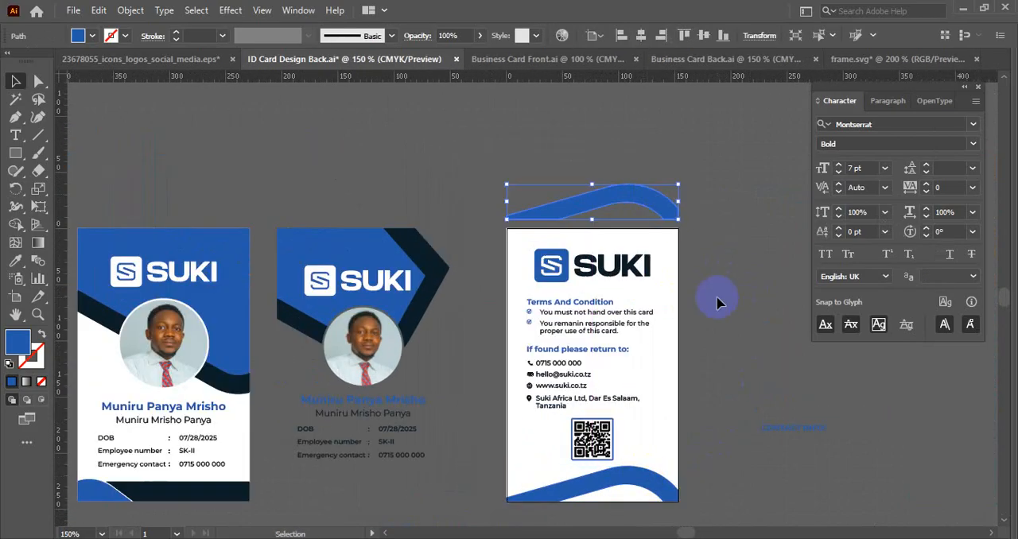
{"action": "right_click", "coordinate": [709, 216]}
{"action": "mouse_move", "coordinate": [743, 446]}
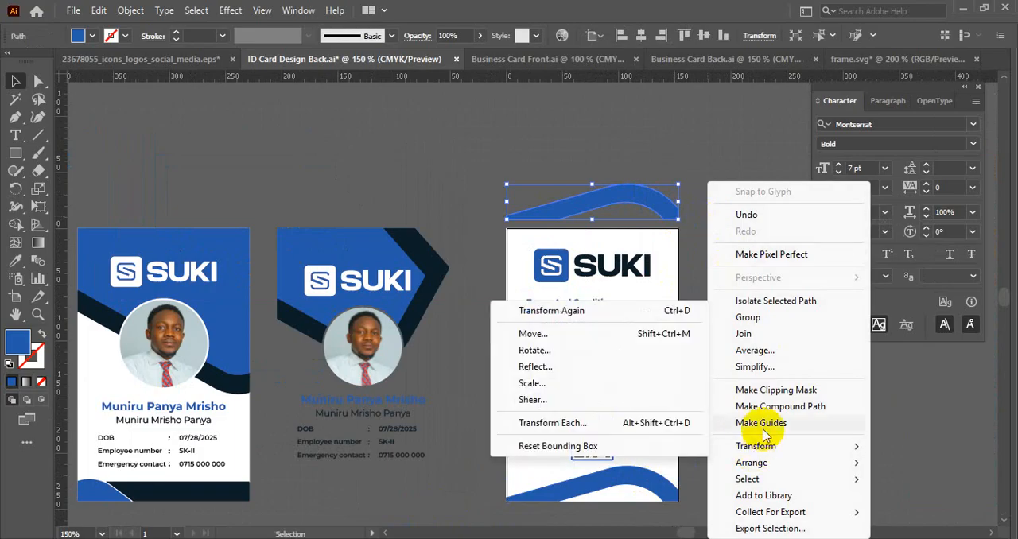
{"action": "left_click", "coordinate": [531, 367]}
{"action": "key", "text": "Return"}
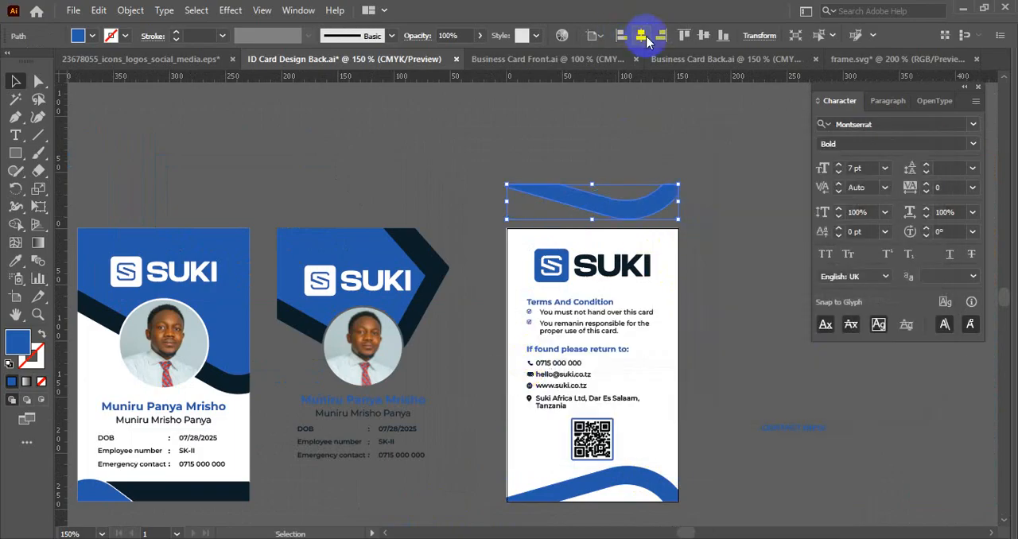
- Align the reflected wave to the card's top edge and try moving the SUKI logo down below it
{"action": "left_click", "coordinate": [683, 35]}
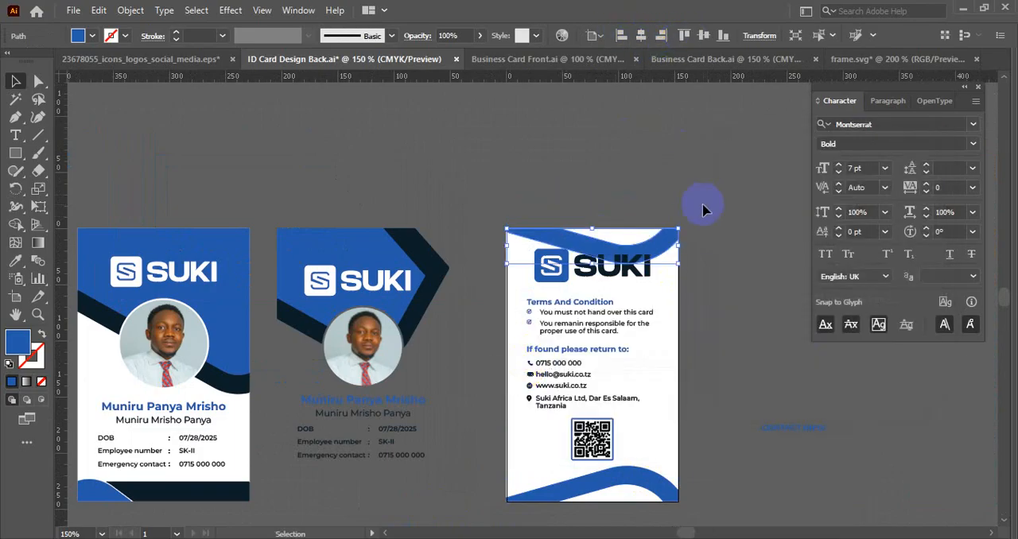
{"action": "left_click", "coordinate": [703, 212]}
{"action": "scroll", "coordinate": [697, 218], "scroll_direction": "up", "scroll_amount": 1}
{"action": "left_click_drag", "start_coordinate": [701, 281], "coordinate": [686, 228]}
{"action": "left_click_drag", "start_coordinate": [565, 247], "coordinate": [567, 205]}
{"action": "left_click_drag", "start_coordinate": [552, 169], "coordinate": [551, 189]}
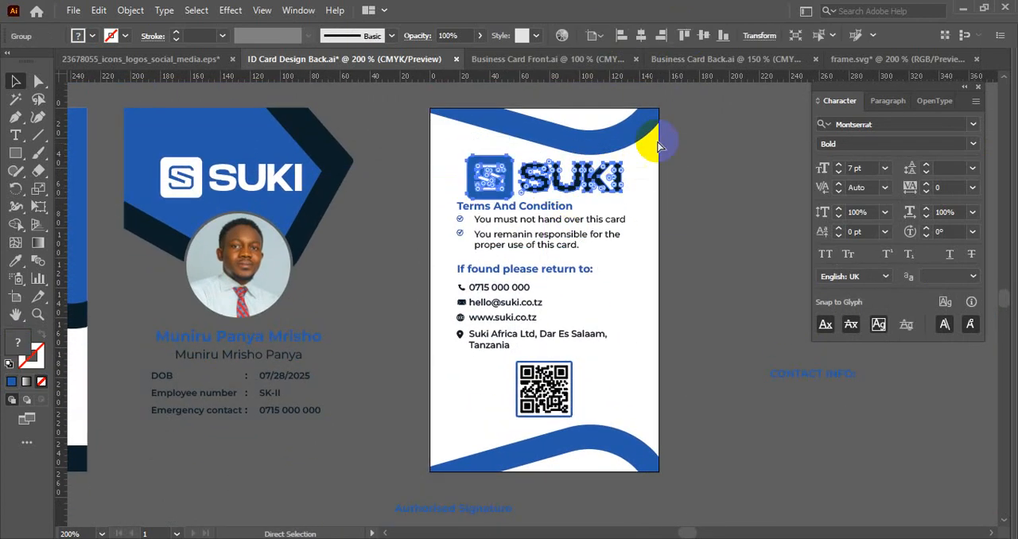
- Undo the logo move and delete the reflected wave from the card's top edge
{"action": "key", "text": "ctrl+z"}
{"action": "left_click", "coordinate": [643, 116]}
{"action": "key", "text": "Delete"}
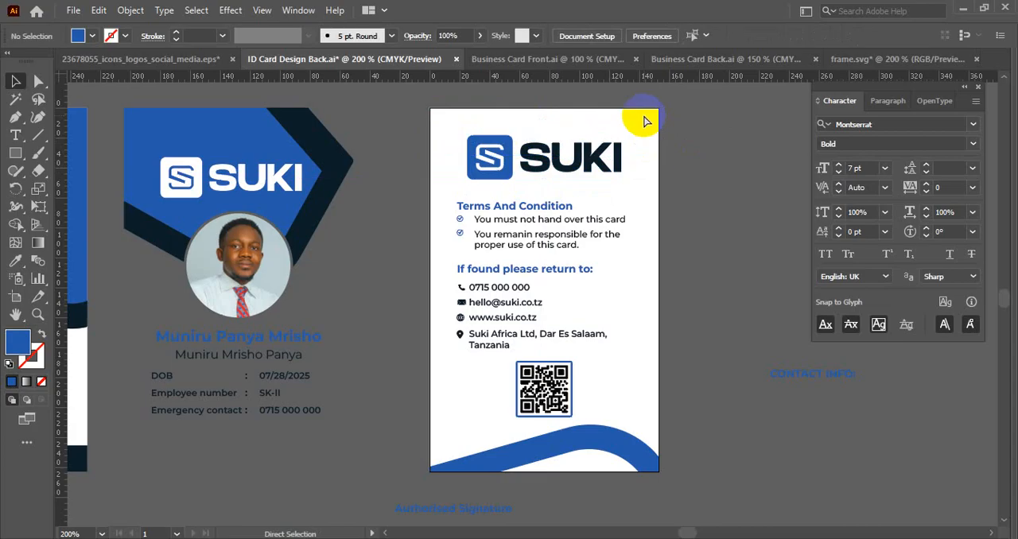
- Enlarge the framed QR code slightly and proportionally about its centre, keeping it clear of the blue wave
{"action": "scroll", "coordinate": [644, 121], "scroll_direction": "down", "scroll_amount": 5}
{"action": "left_click_drag", "start_coordinate": [647, 212], "coordinate": [554, 210]}
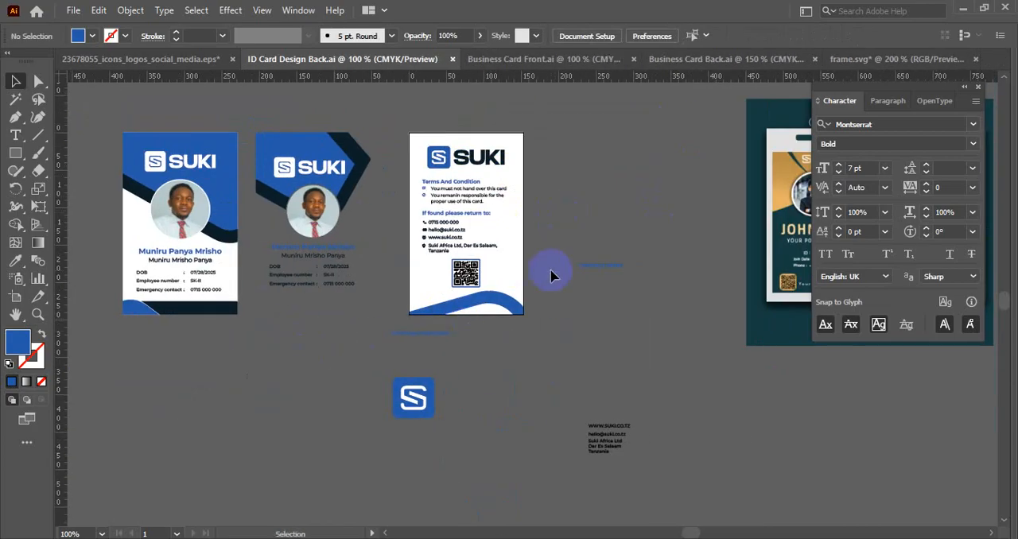
{"action": "scroll", "coordinate": [454, 280], "scroll_direction": "up", "scroll_amount": 6}
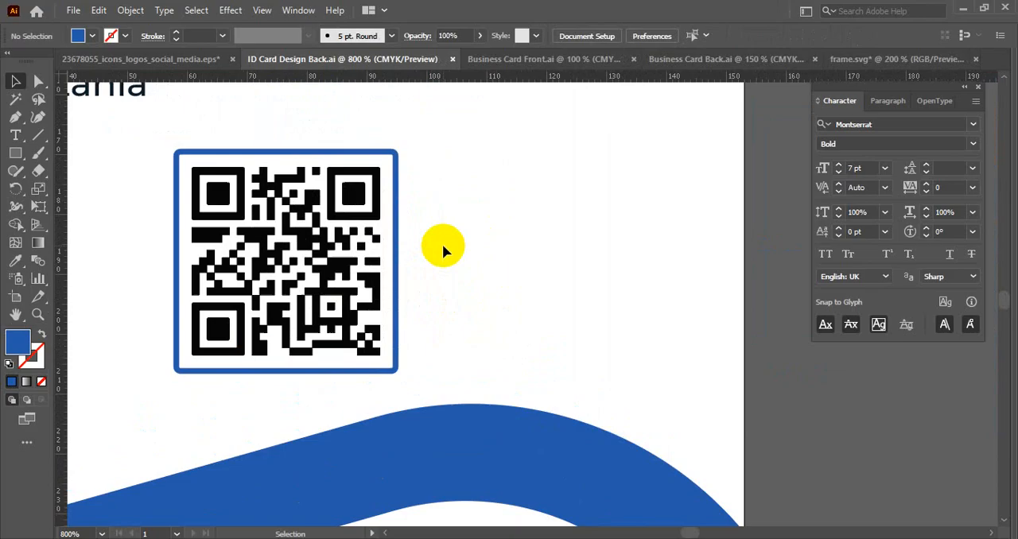
{"action": "left_click_drag", "start_coordinate": [438, 243], "coordinate": [604, 242]}
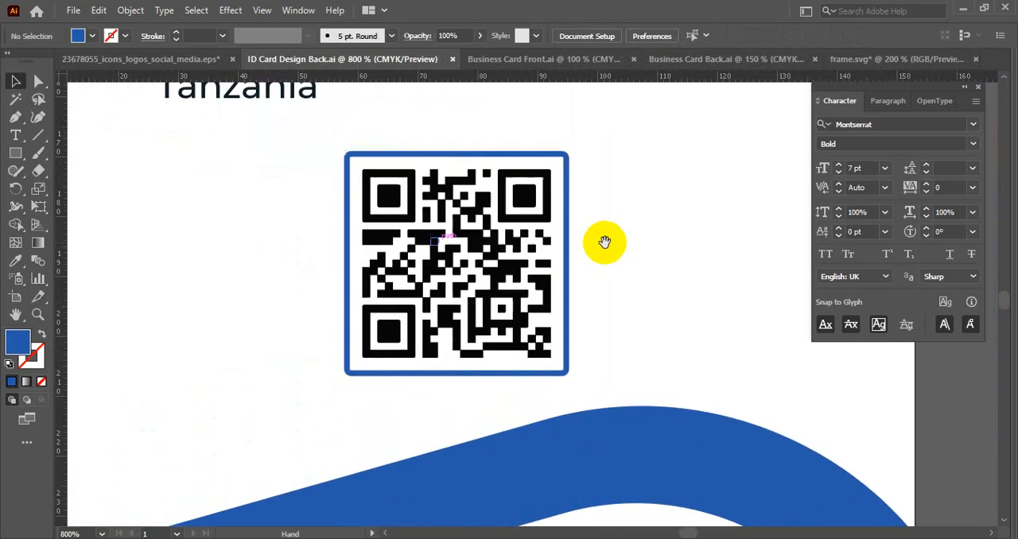
{"action": "left_click", "coordinate": [495, 198]}
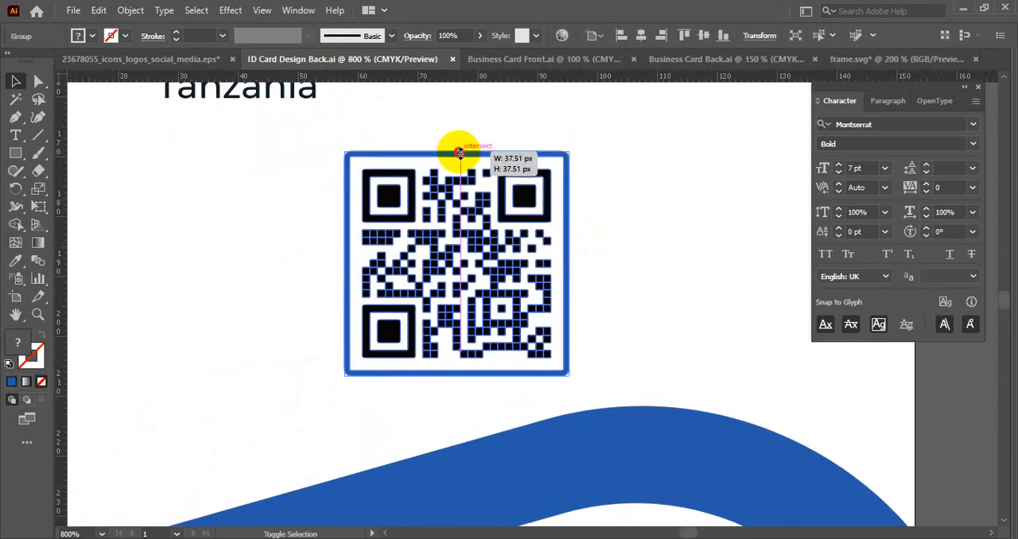
{"action": "left_click_drag", "start_coordinate": [460, 152], "coordinate": [461, 142]}
{"action": "left_click", "coordinate": [618, 183]}
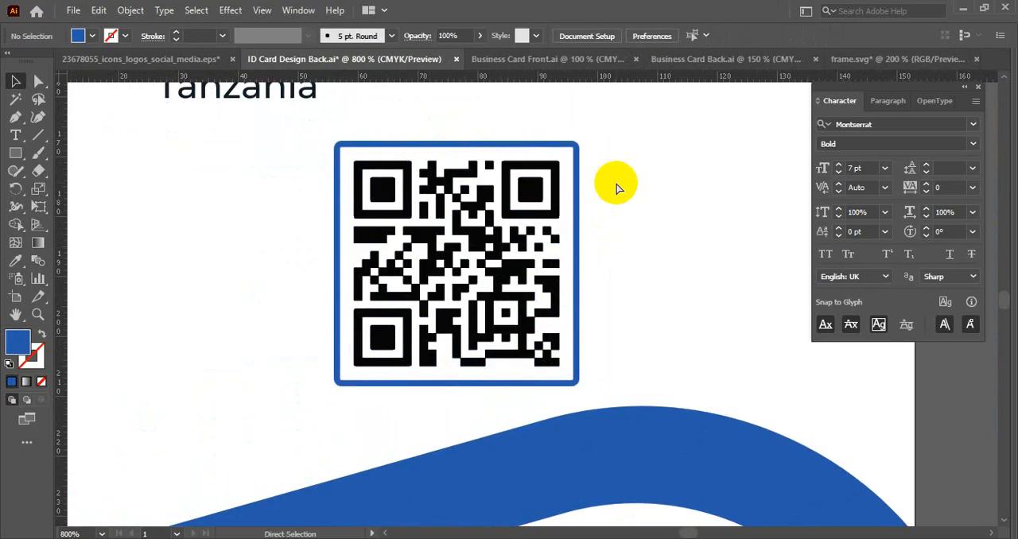
{"action": "scroll", "coordinate": [618, 187], "scroll_direction": "down", "scroll_amount": 4}
{"action": "scroll", "coordinate": [618, 191], "scroll_direction": "down", "scroll_amount": 3}
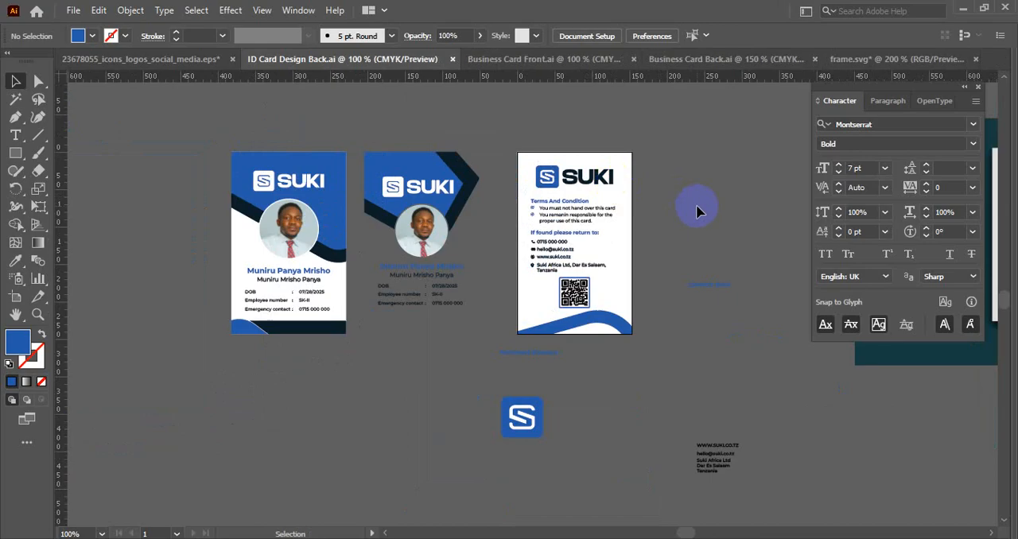
{"action": "left_click_drag", "start_coordinate": [697, 209], "coordinate": [451, 226]}
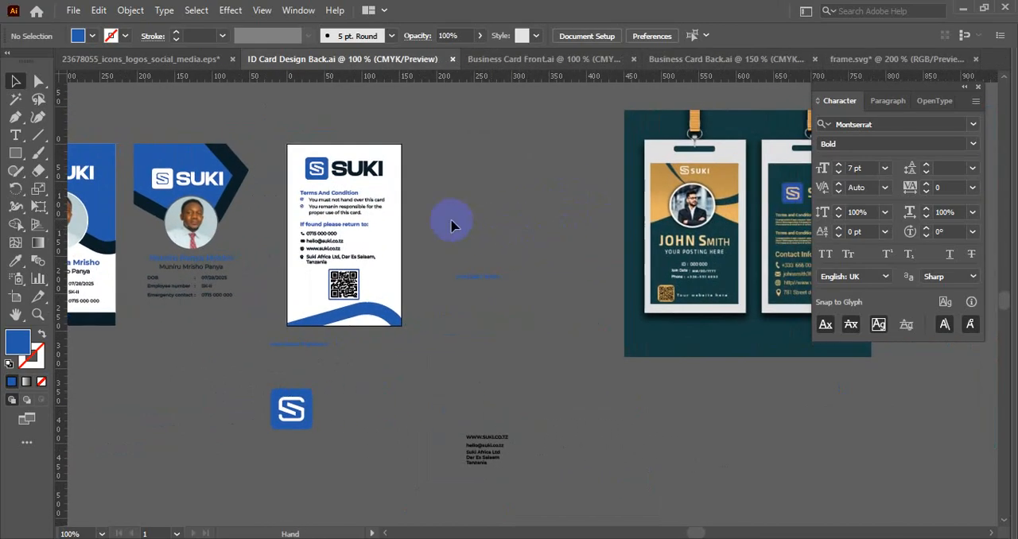
{"action": "left_click", "coordinate": [73, 11]}
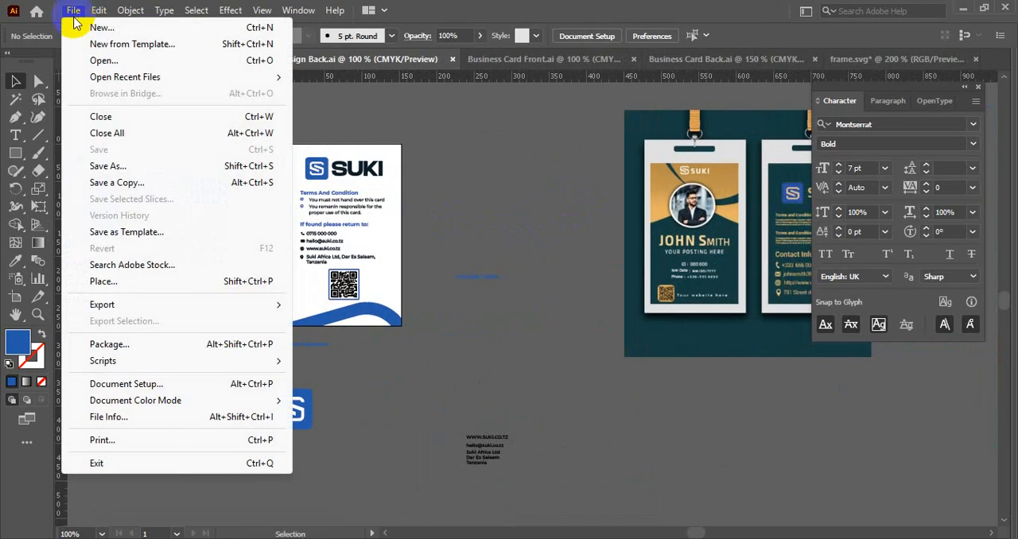
{"action": "left_click", "coordinate": [443, 177]}
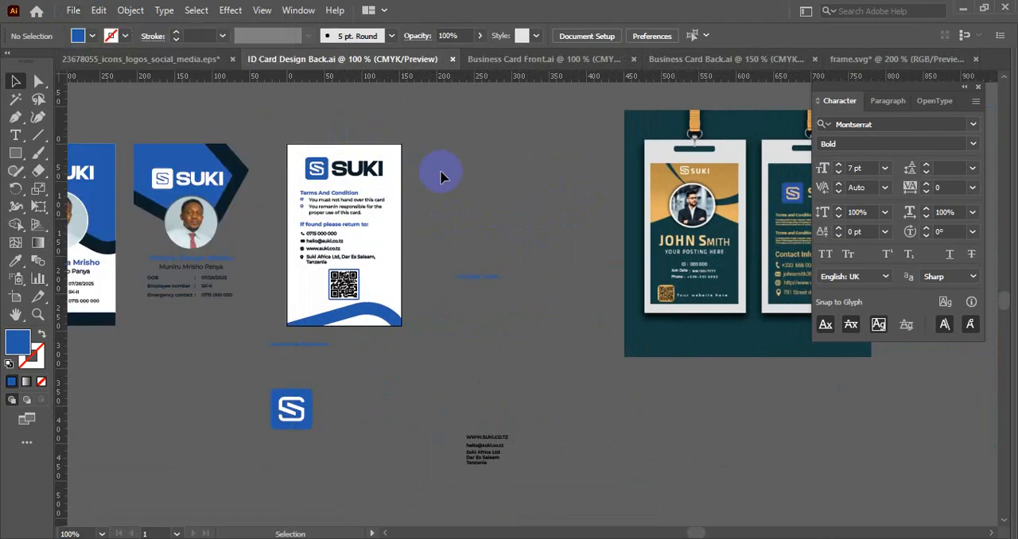